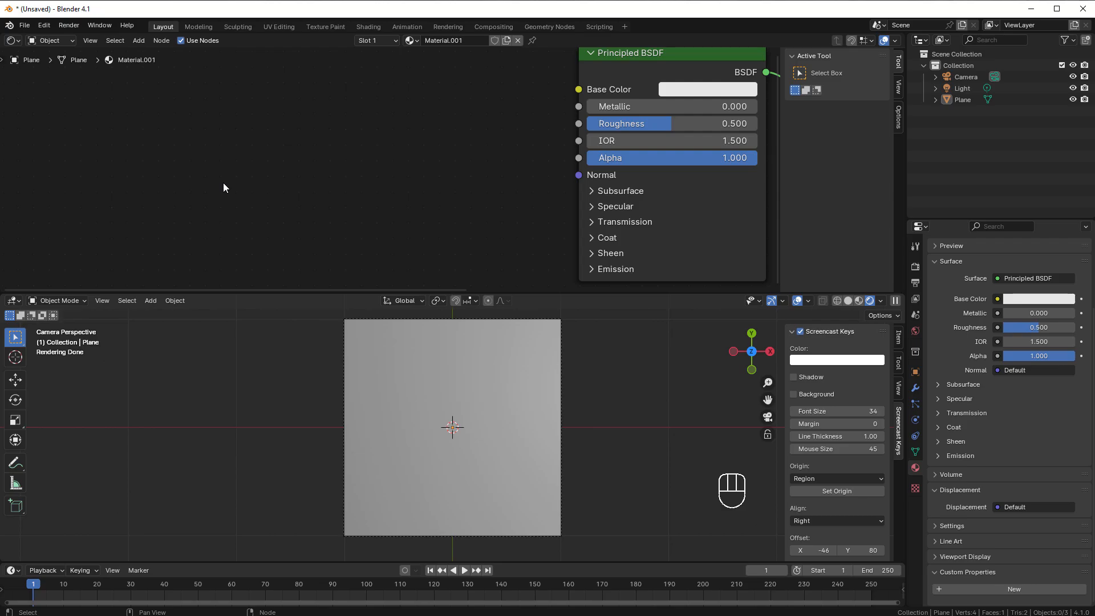
Add a Value node to the plane's material, to the left of the Principled BSDF
{"action": "key", "text": "shift+a"}
{"action": "mouse_move", "coordinate": [187, 161]}
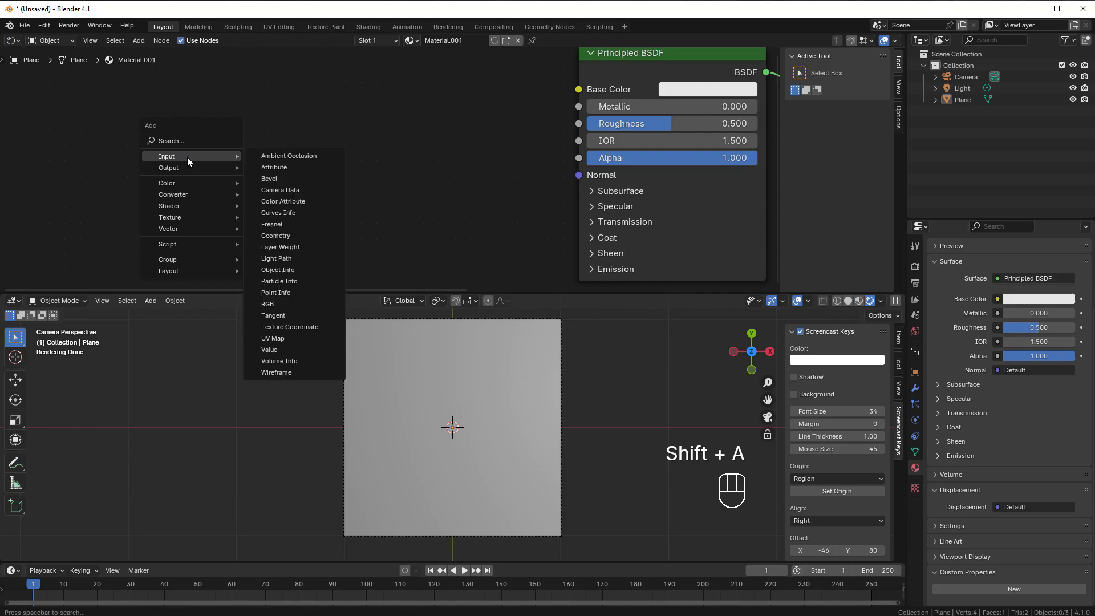
{"action": "left_click", "coordinate": [287, 349]}
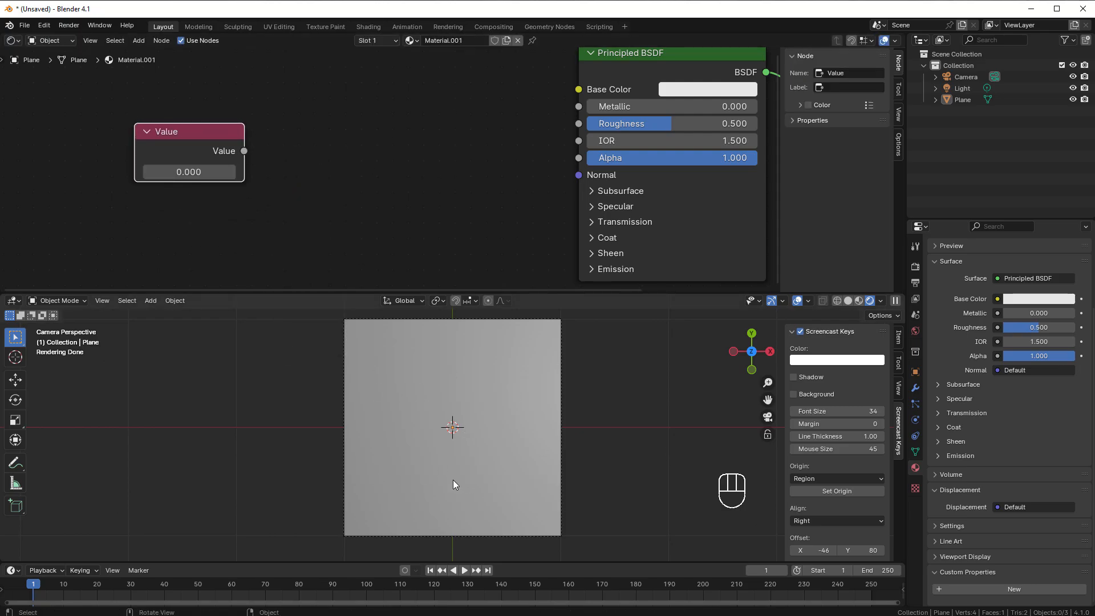
{"action": "left_click", "coordinate": [391, 180]}
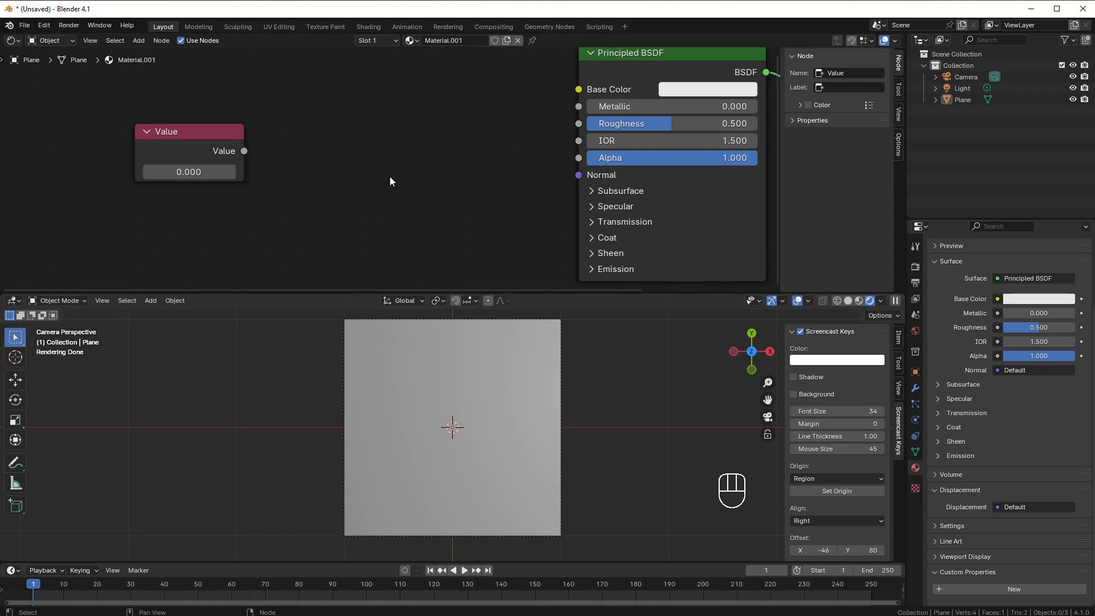
Add a Mix Color node, linking Value to its Factor and its Result to the Principled BSDF's Base Color
{"action": "key", "text": "shift+a"}
{"action": "mouse_move", "coordinate": [344, 205]}
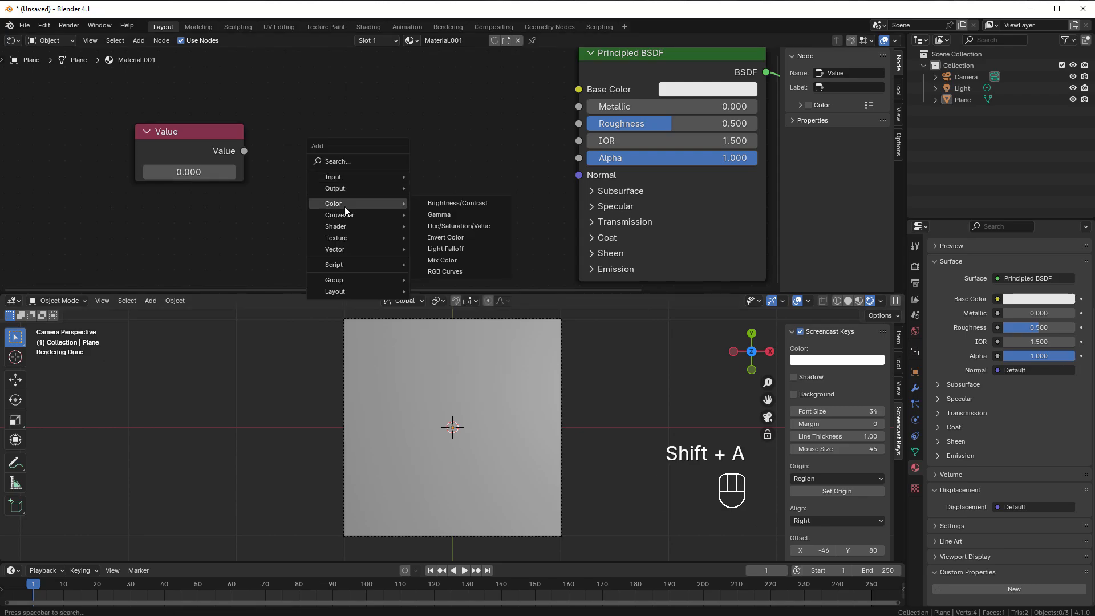
{"action": "left_click", "coordinate": [461, 258]}
{"action": "left_click", "coordinate": [387, 125]}
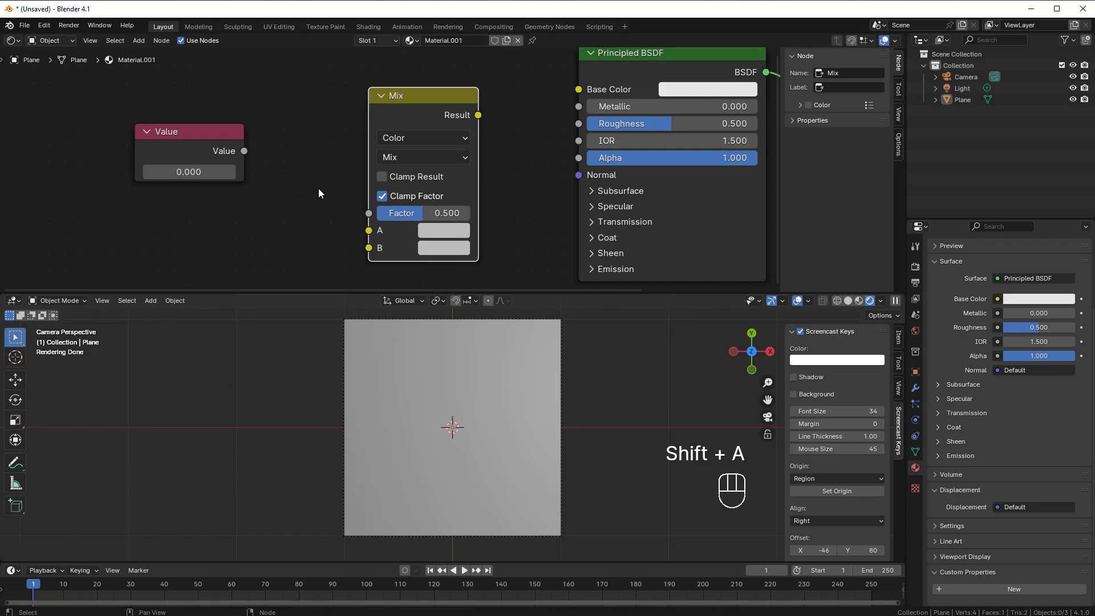
{"action": "left_click_drag", "start_coordinate": [243, 153], "coordinate": [371, 211]}
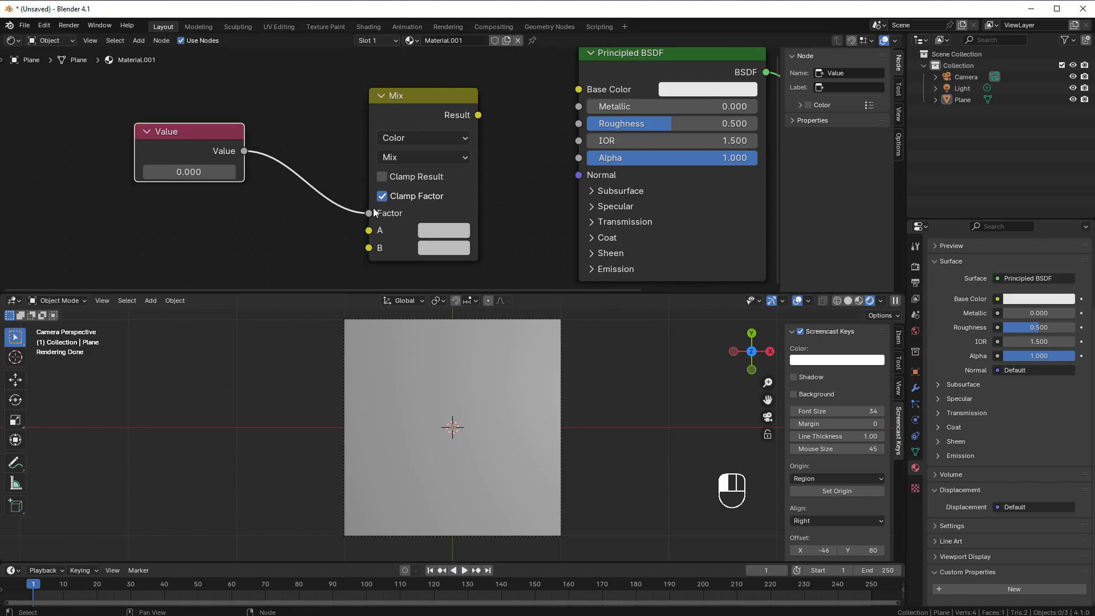
{"action": "left_click_drag", "start_coordinate": [479, 115], "coordinate": [580, 89]}
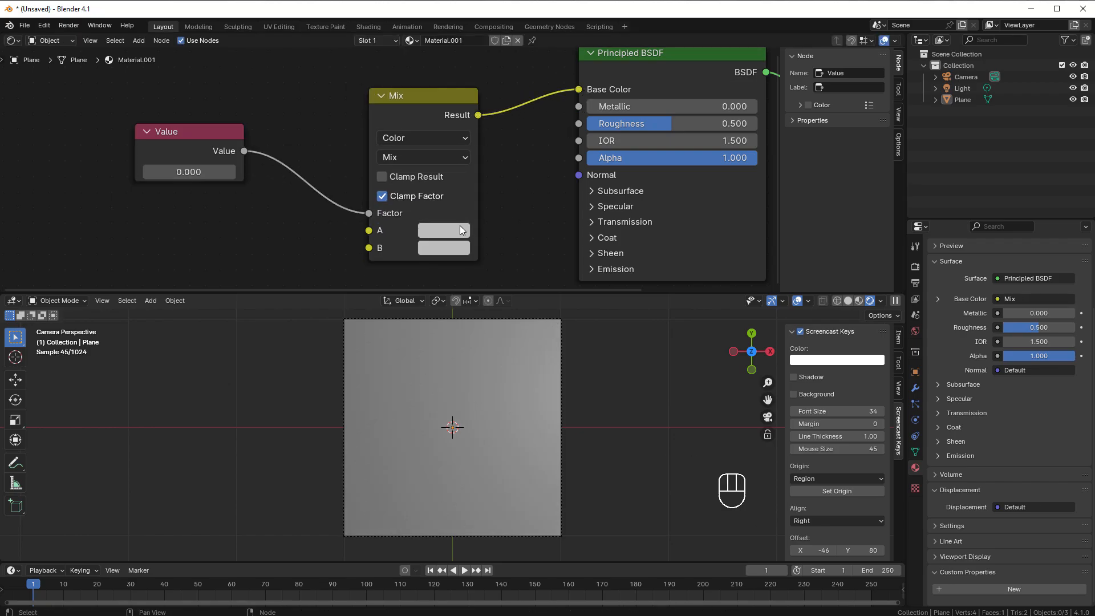
Set the Mix node's color A to pure red and color B to pure blue
{"action": "left_click", "coordinate": [433, 231]}
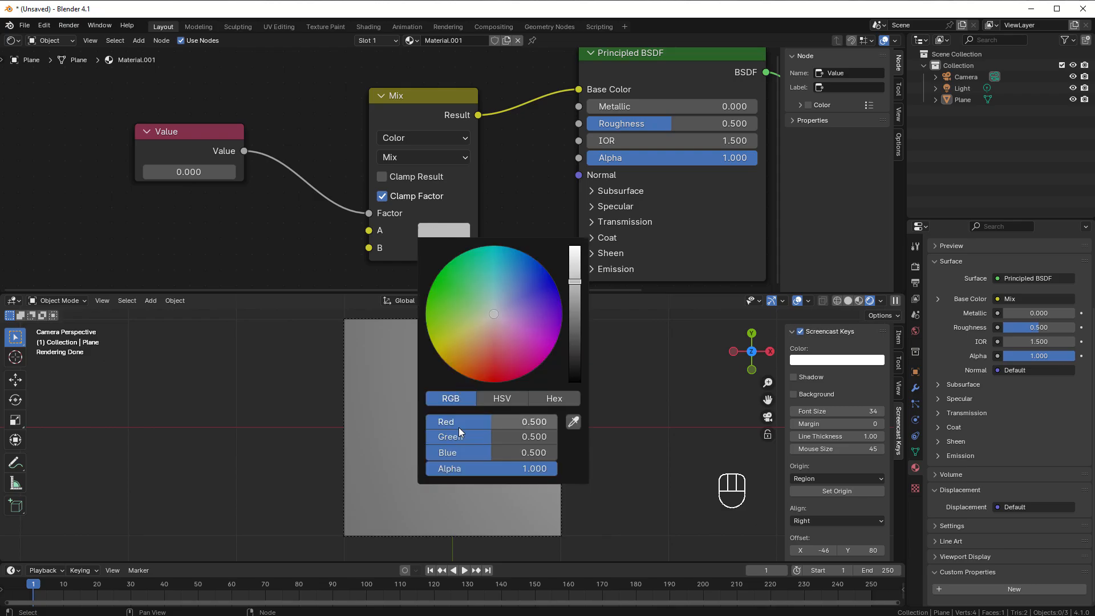
{"action": "left_click_drag", "start_coordinate": [459, 427], "coordinate": [427, 451]}
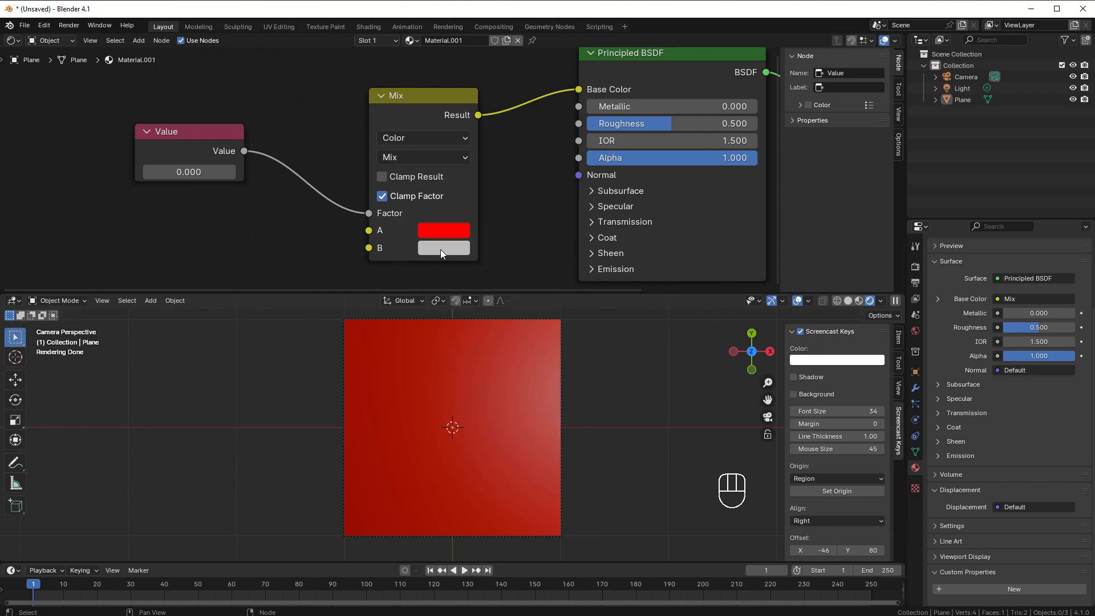
{"action": "left_click", "coordinate": [440, 249]}
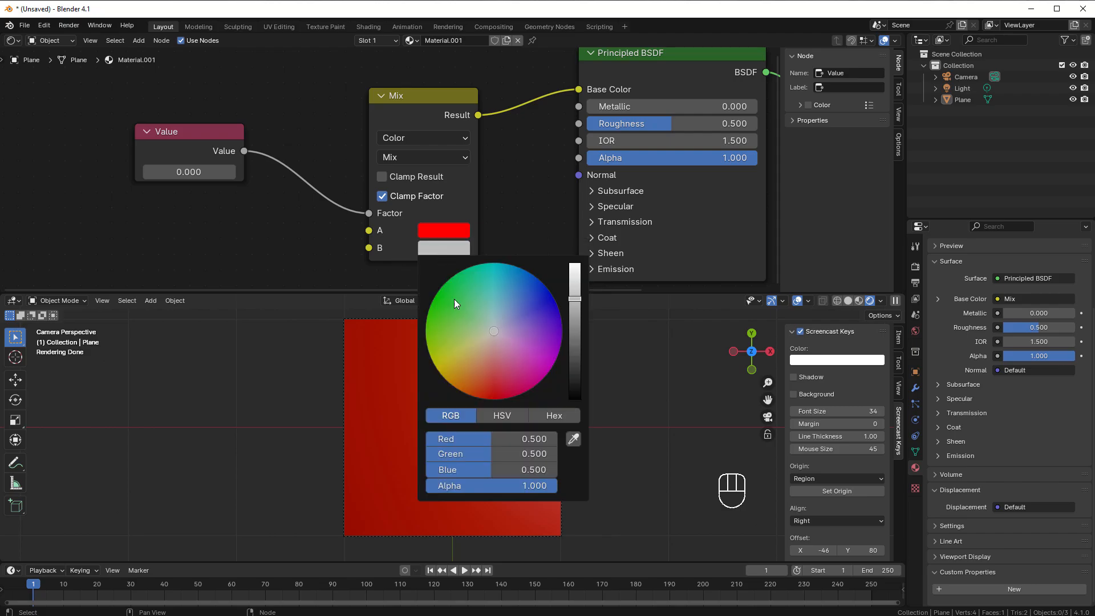
{"action": "left_click_drag", "start_coordinate": [474, 471], "coordinate": [445, 455]}
{"action": "left_click_drag", "start_coordinate": [507, 438], "coordinate": [442, 438]}
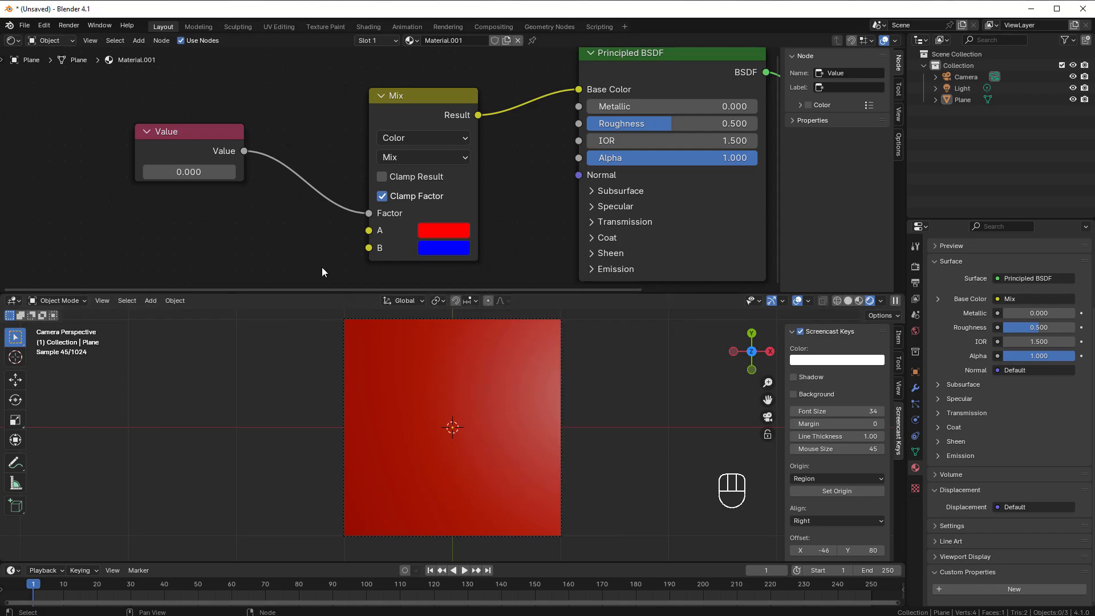
Test the color blend by setting the Value node to 1 and to 0.6
{"action": "left_click", "coordinate": [191, 171]}
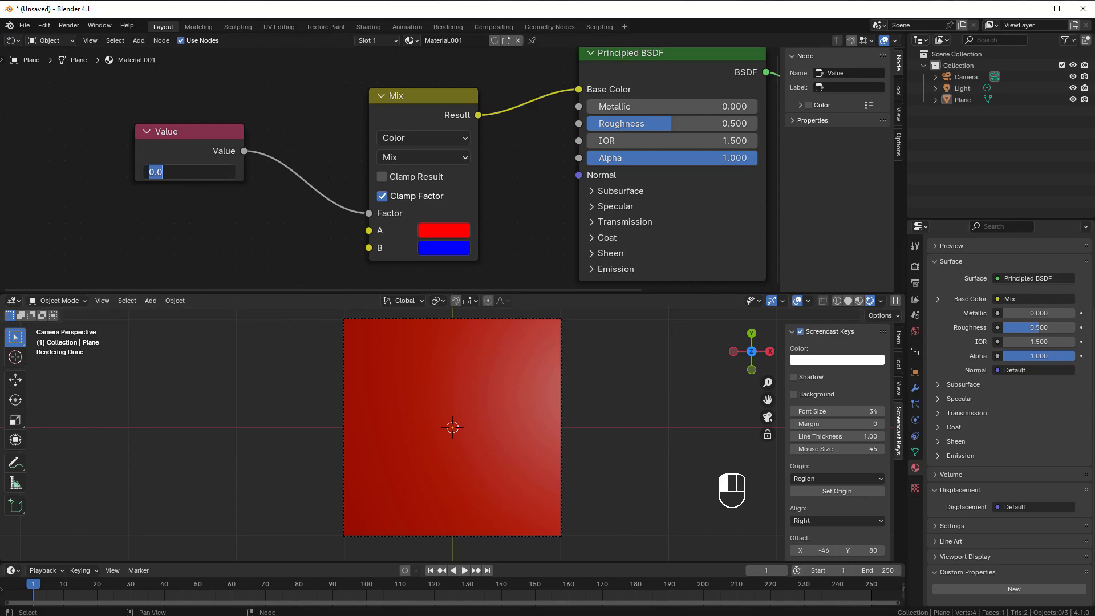
{"action": "type", "text": "1"}
{"action": "key", "text": "Return"}
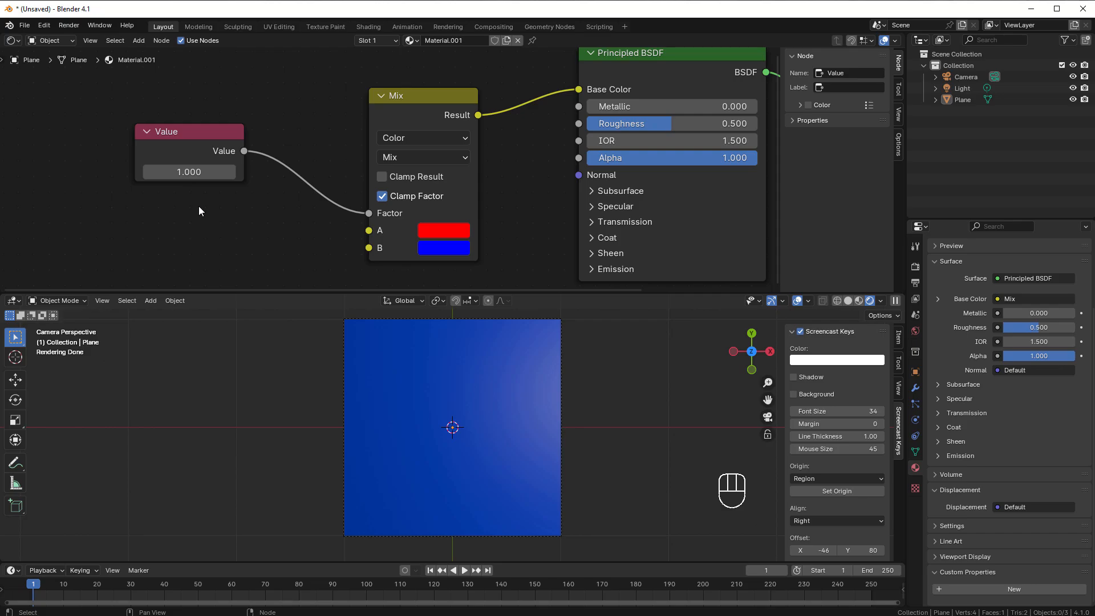
{"action": "mouse_move", "coordinate": [189, 172]}
{"action": "left_mouse_down"}
{"action": "mouse_move", "coordinate": [143, 172]}
{"action": "mouse_move", "coordinate": [174, 172]}
{"action": "left_mouse_up"}
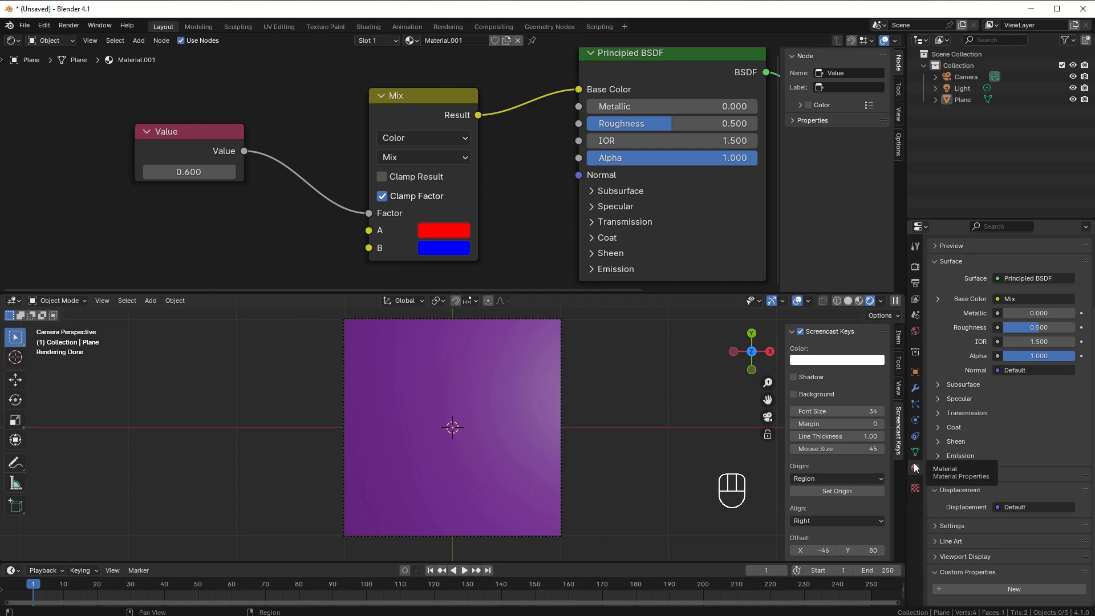
Add a custom property to the material, named ColorChange, with a default value of 0
{"action": "left_click", "coordinate": [1008, 588]}
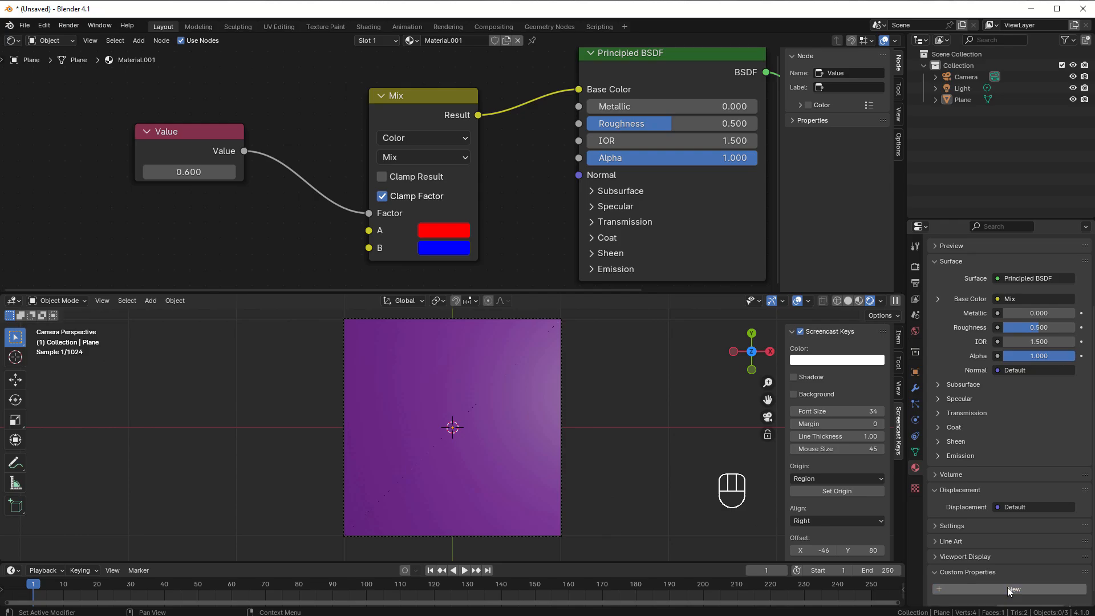
{"action": "scroll", "coordinate": [1003, 588], "scroll_direction": "down", "scroll_amount": 1}
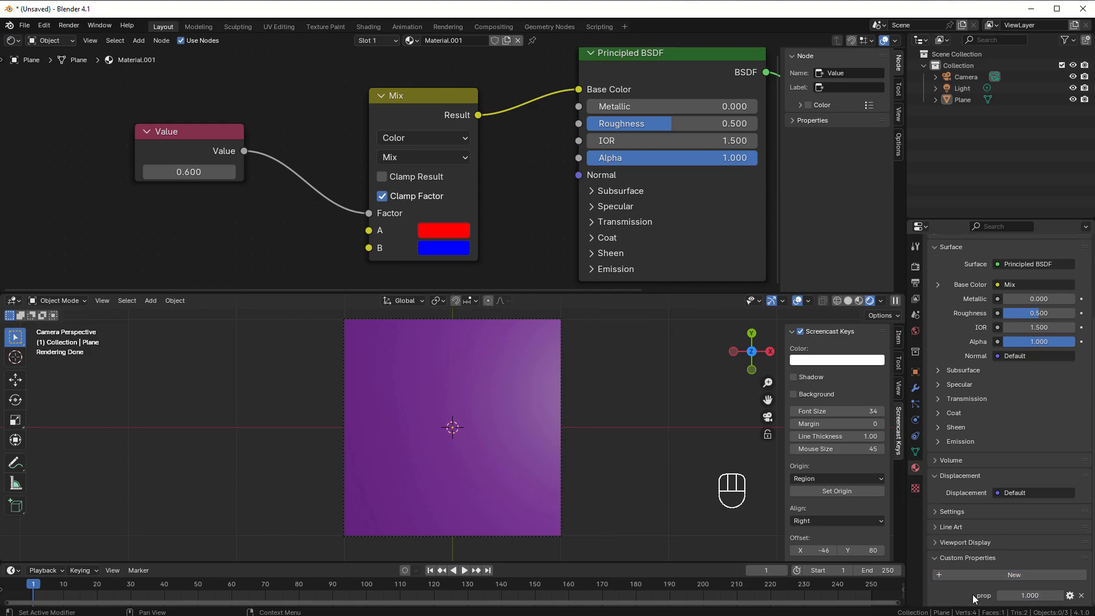
{"action": "left_click", "coordinate": [1071, 596]}
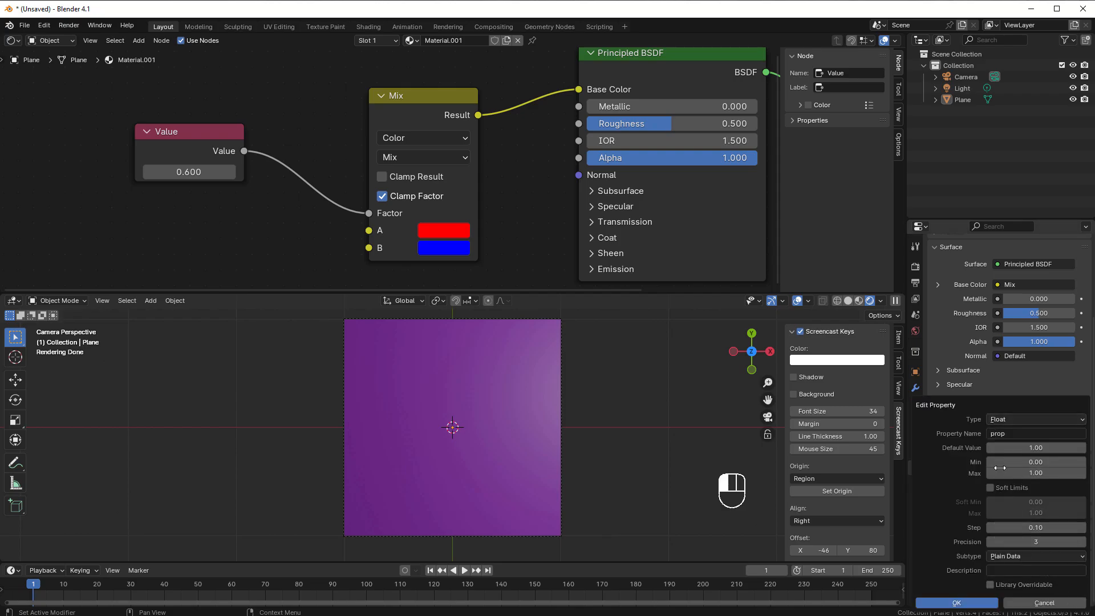
{"action": "left_click", "coordinate": [1017, 436]}
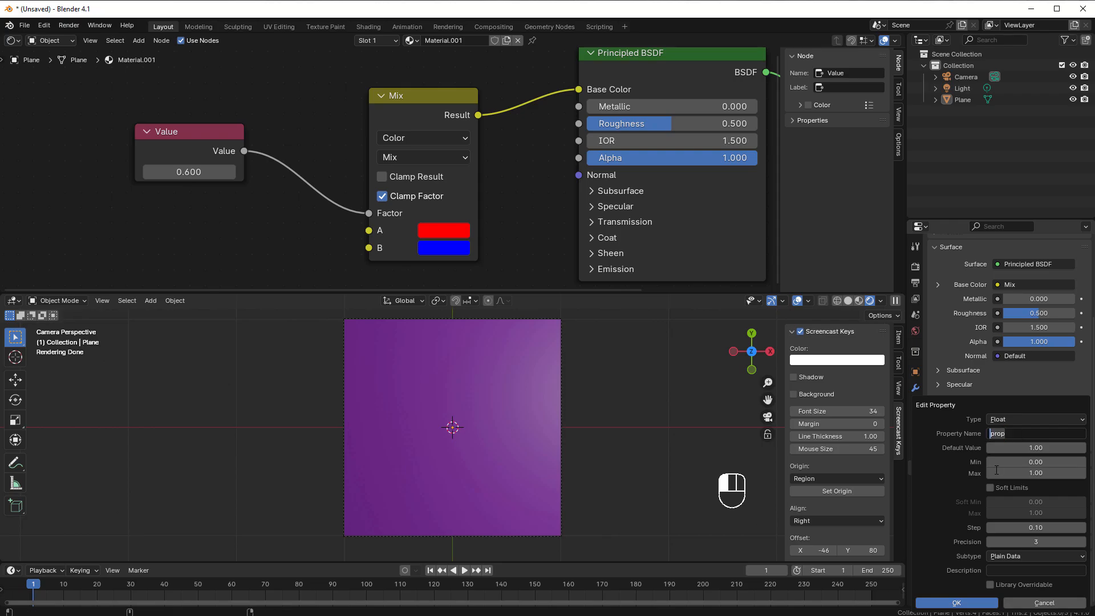
{"action": "type", "text": "ColorChange"}
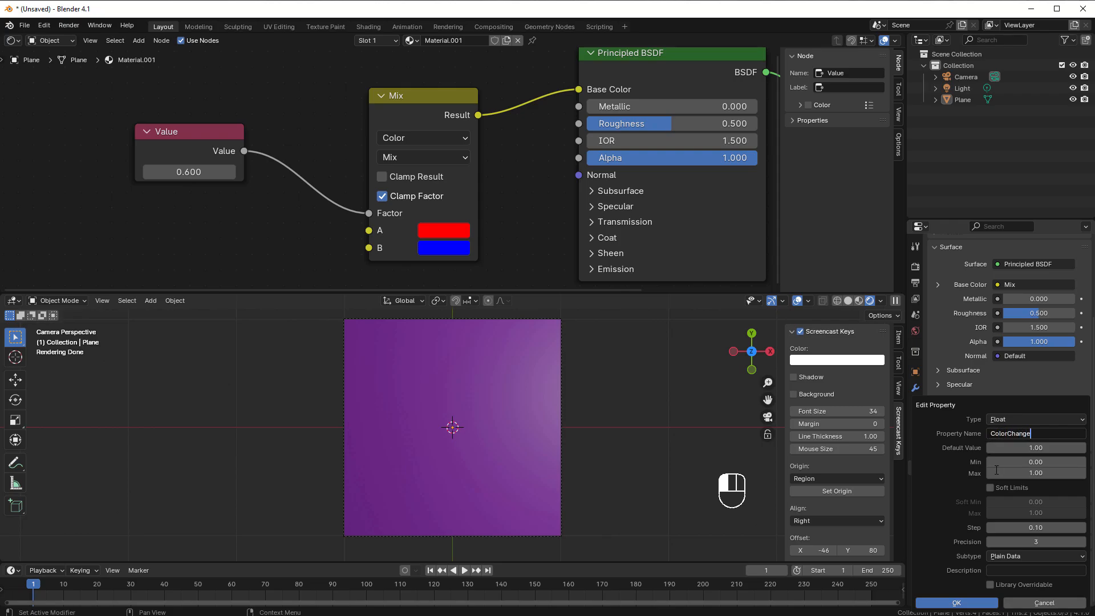
{"action": "left_click", "coordinate": [1032, 454]}
{"action": "type", "text": "0"}
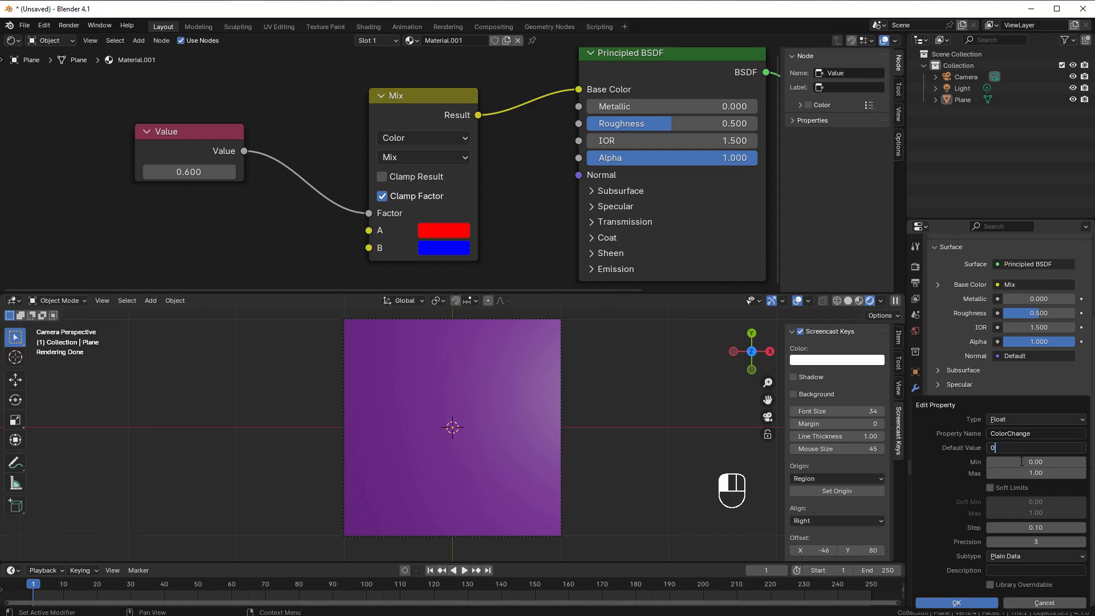
{"action": "key", "text": "Return"}
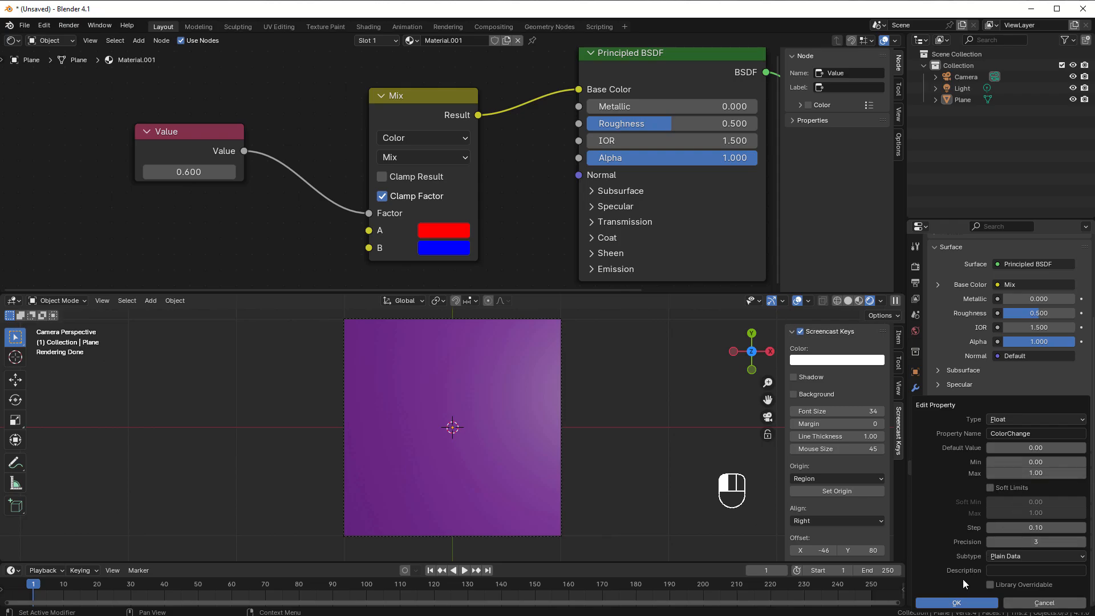
{"action": "left_click", "coordinate": [958, 603]}
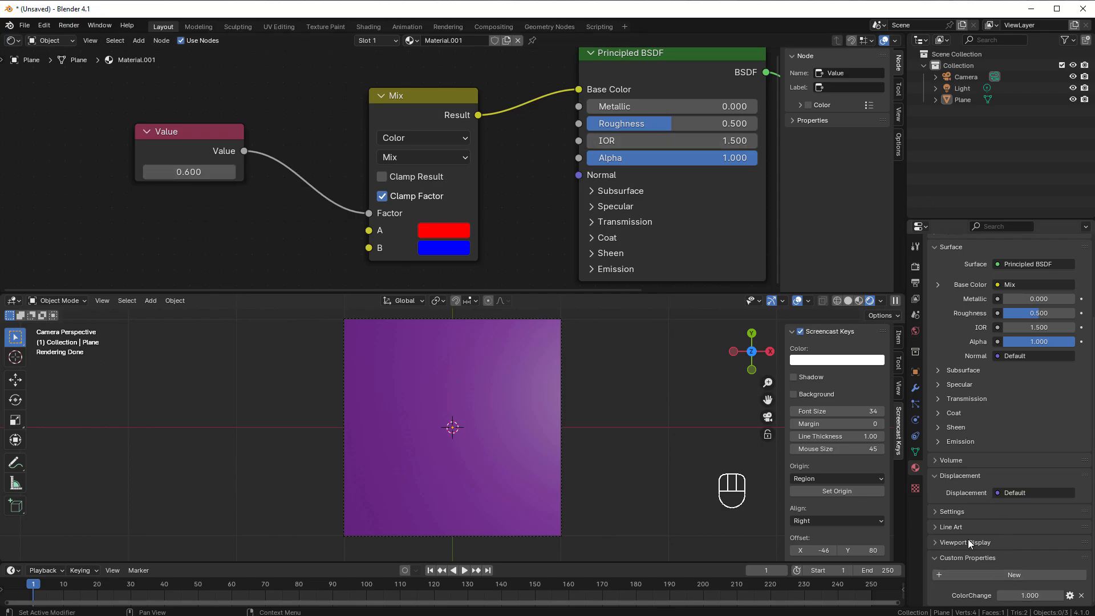
Copy the ColorChange property as a new driver and paste it onto the Value node's value
{"action": "right_click", "coordinate": [1028, 595]}
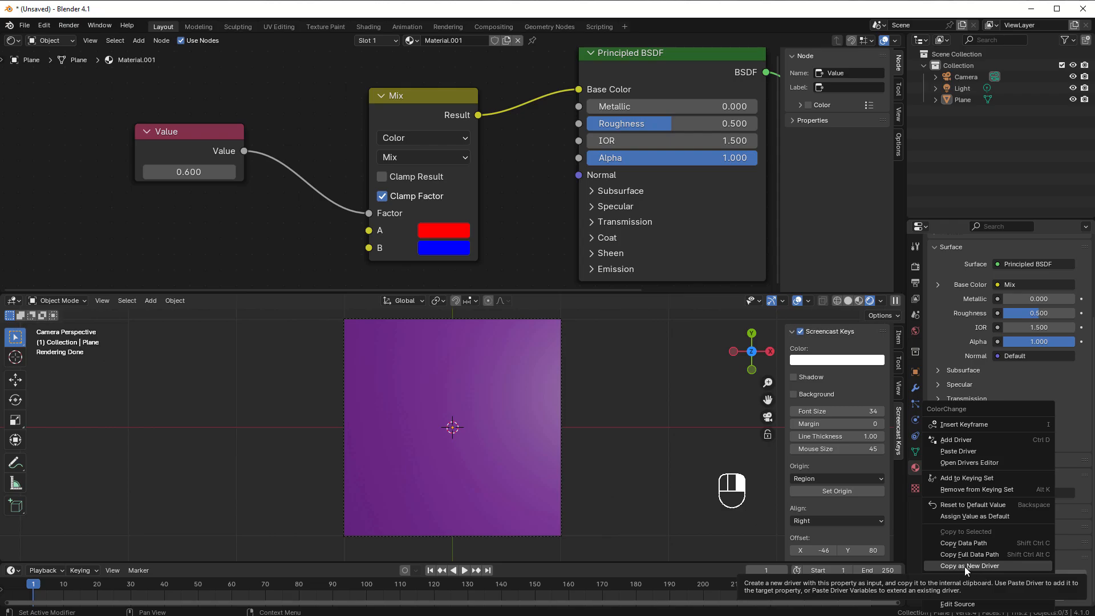
{"action": "left_click", "coordinate": [998, 566]}
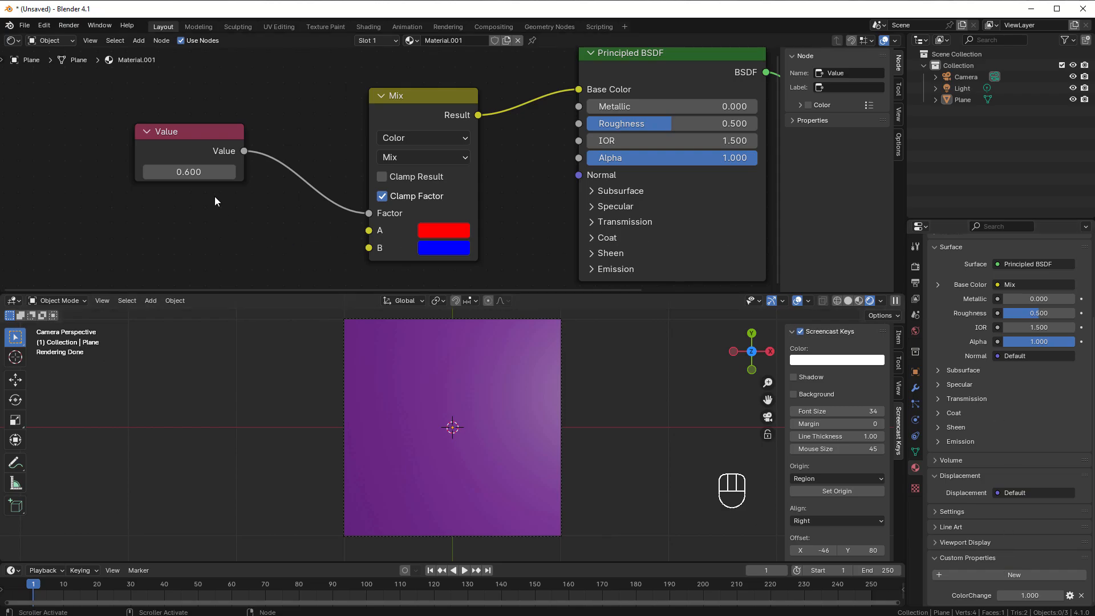
{"action": "right_click", "coordinate": [174, 173]}
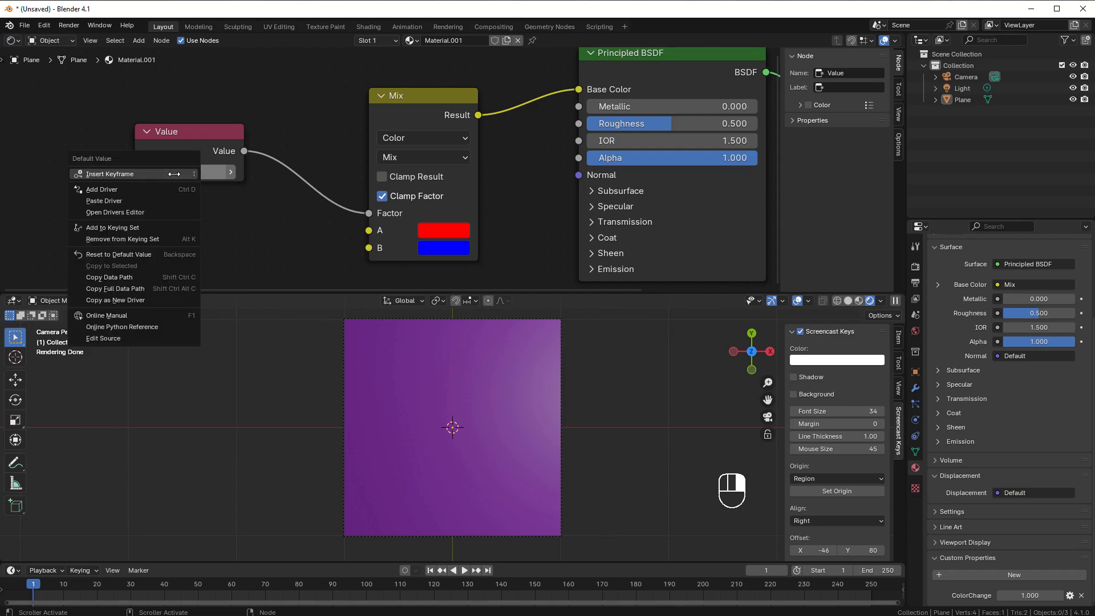
{"action": "left_click", "coordinate": [105, 201]}
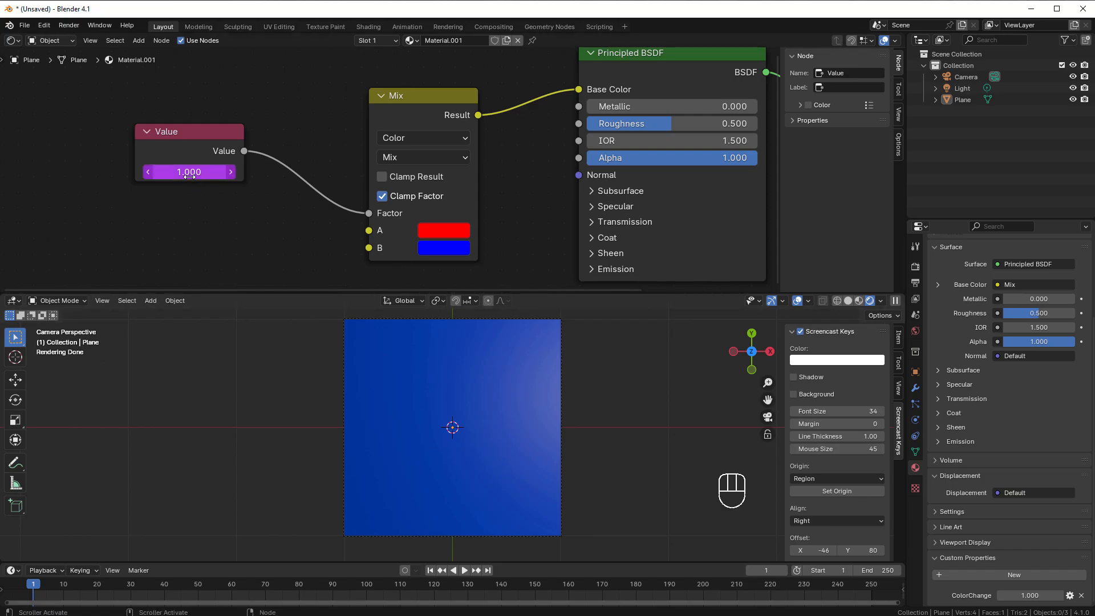
Test the driven color by setting ColorChange to 0.965, to 0 and back to 1
{"action": "left_click_drag", "start_coordinate": [1052, 595], "coordinate": [1043, 595]}
{"action": "left_click", "coordinate": [1039, 594]}
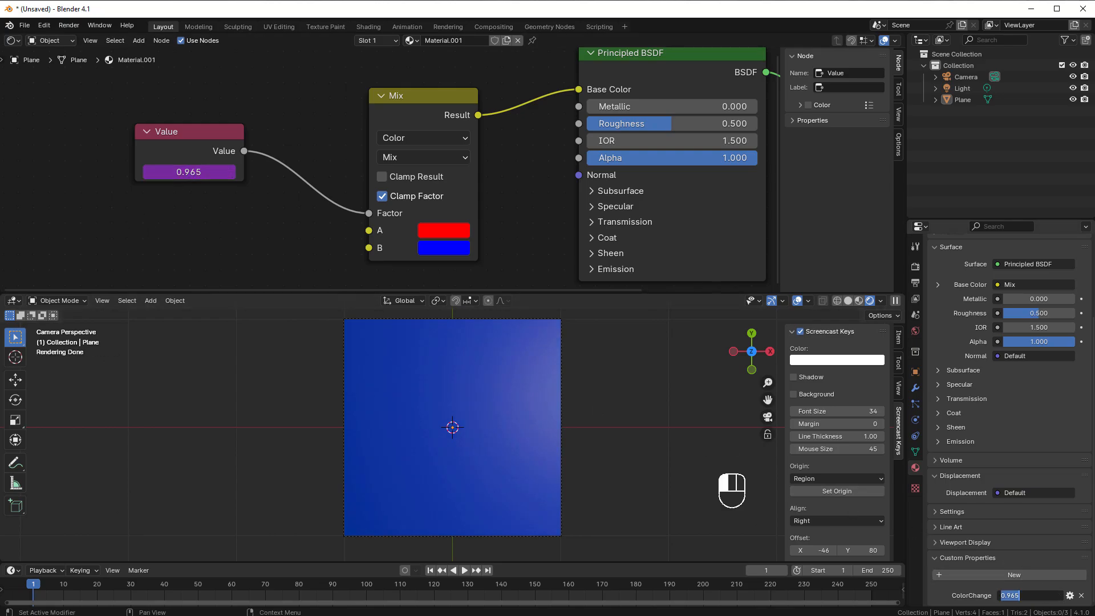
{"action": "type", "text": "0"}
{"action": "key", "text": "Return"}
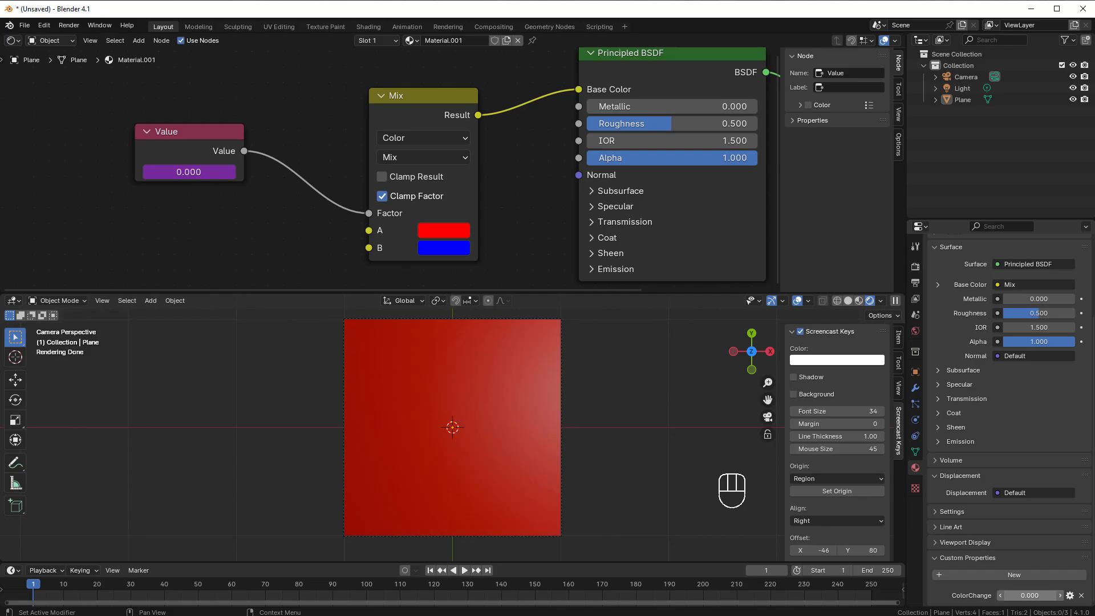
{"action": "left_click", "coordinate": [1043, 597]}
{"action": "type", "text": "1"}
{"action": "key", "text": "Return"}
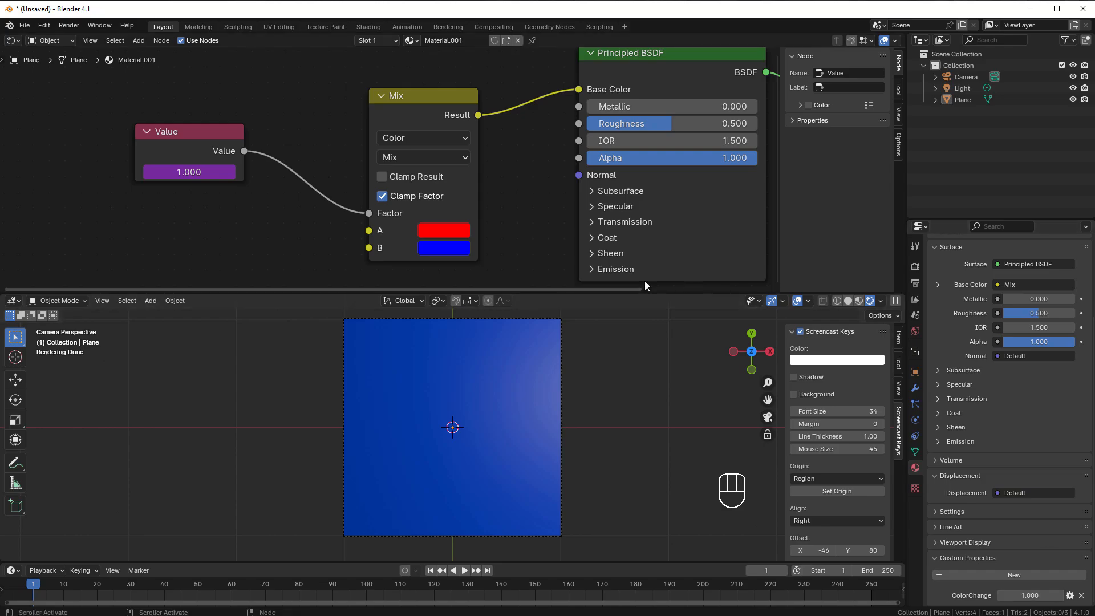
Move the Value node slightly higher and review the driver settings on its value
{"action": "left_click_drag", "start_coordinate": [177, 162], "coordinate": [171, 142]}
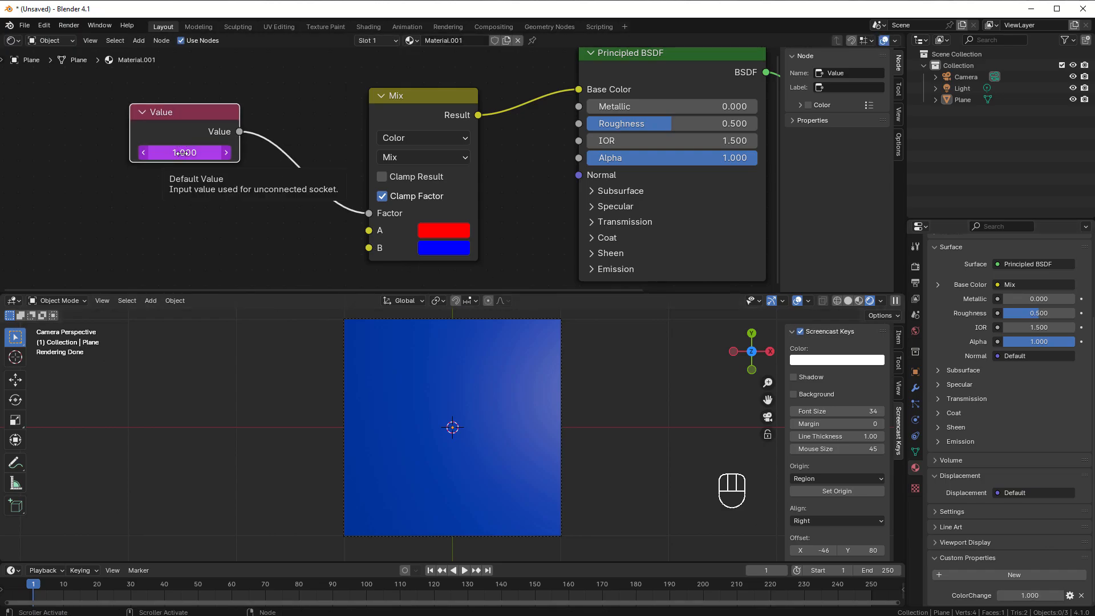
{"action": "right_click", "coordinate": [183, 153]}
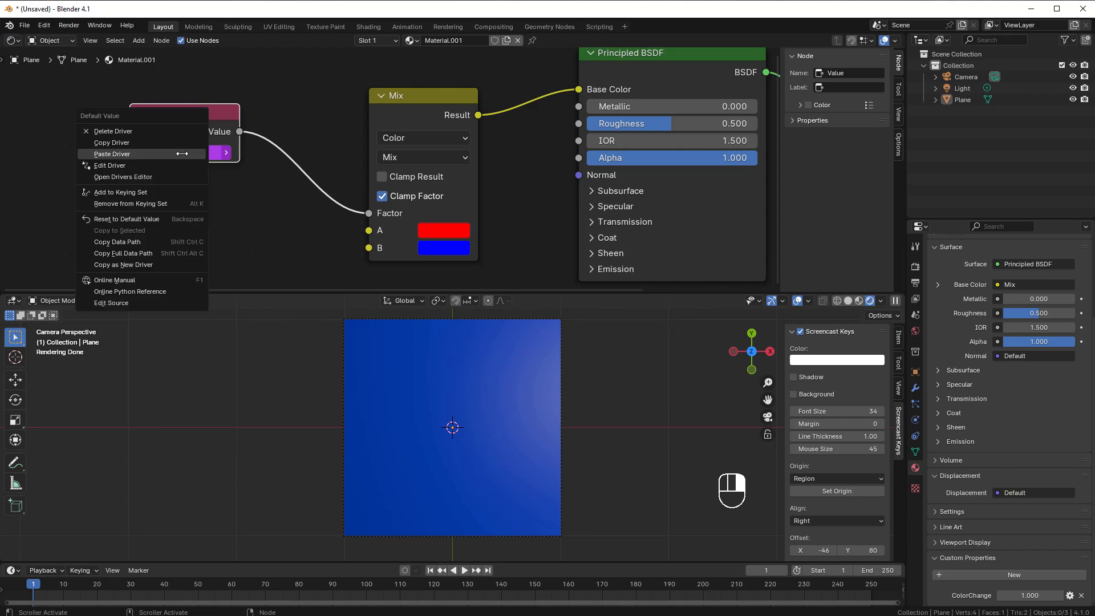
{"action": "left_click", "coordinate": [116, 165]}
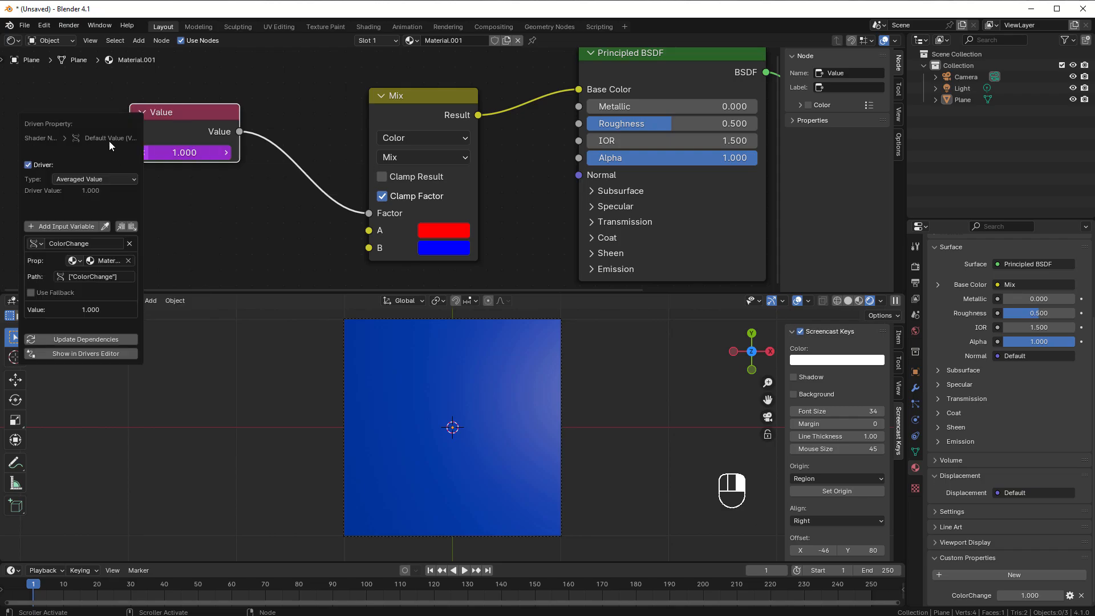
{"action": "left_click_drag", "start_coordinate": [77, 122], "coordinate": [257, 261]}
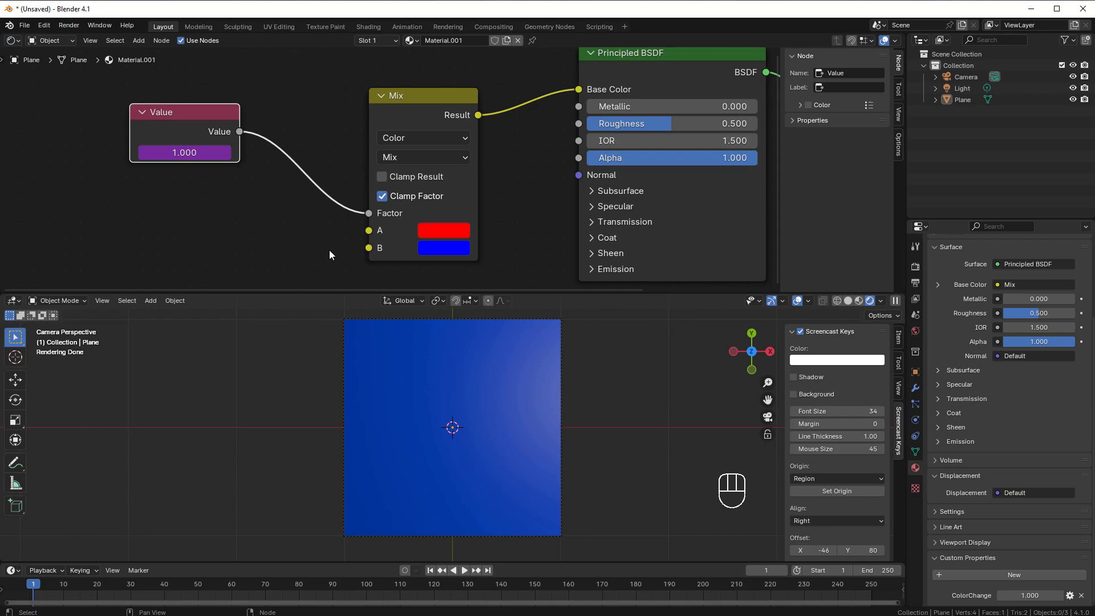
Review the Value node's driver settings, including the driver type, the variable type options and the property's data-block type
{"action": "right_click", "coordinate": [185, 152]}
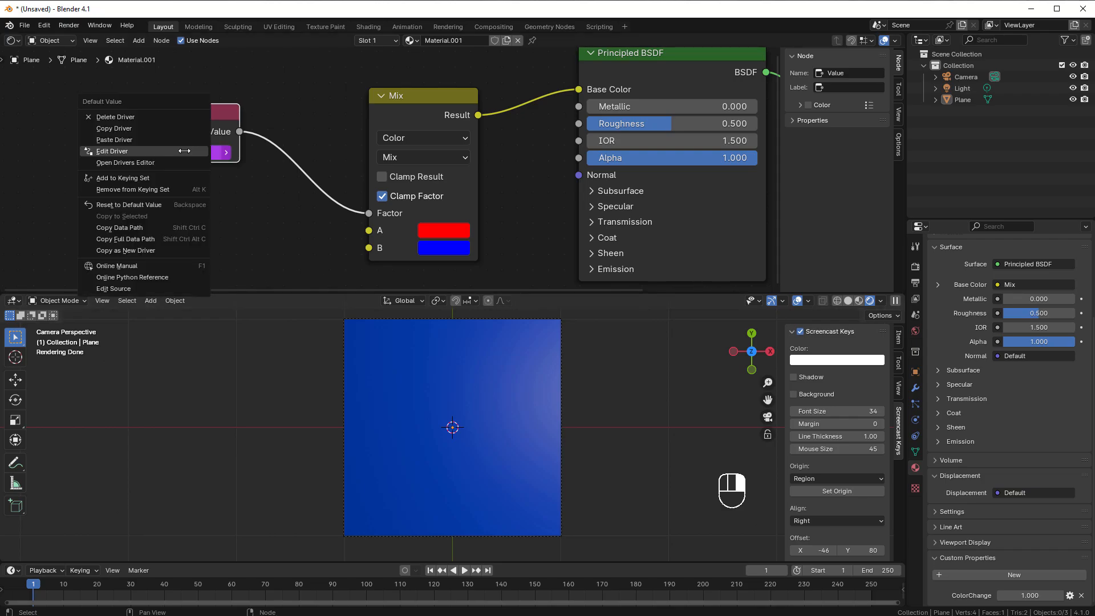
{"action": "left_click", "coordinate": [117, 151]}
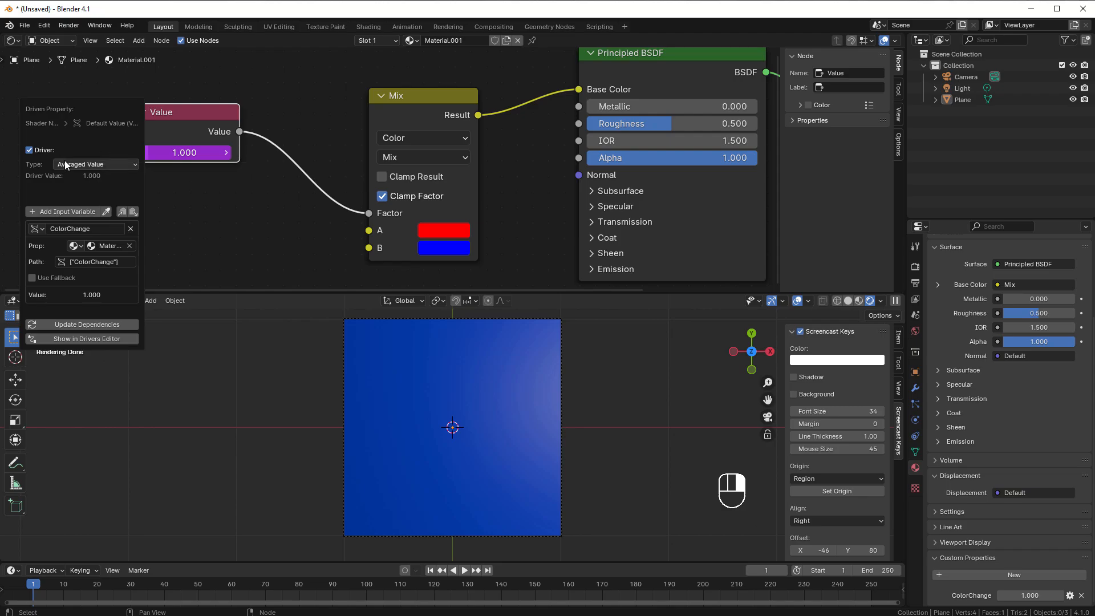
{"action": "left_click_drag", "start_coordinate": [60, 114], "coordinate": [275, 286]}
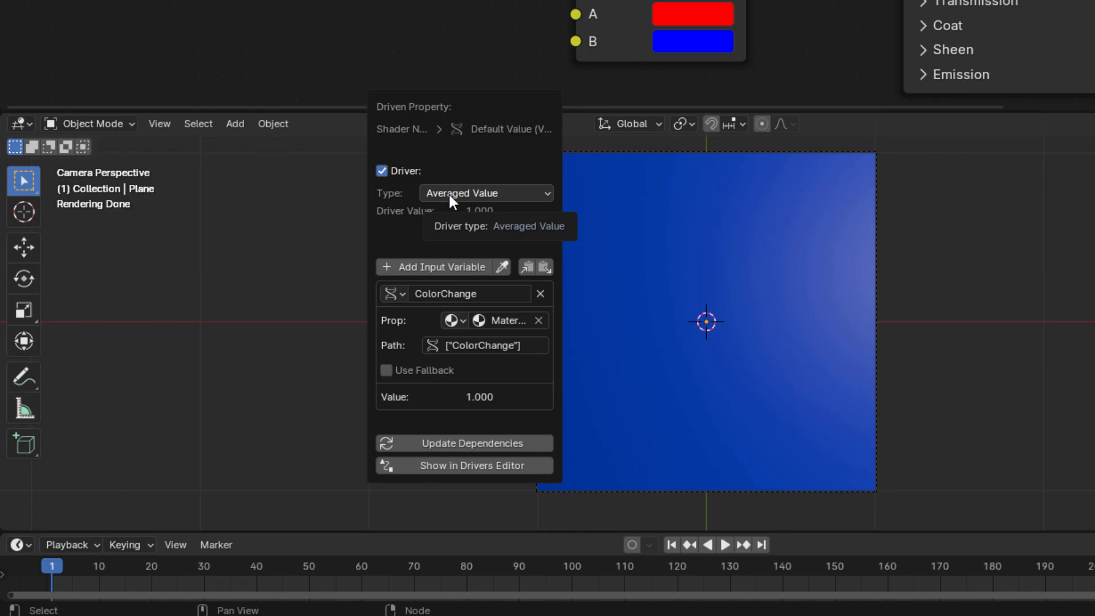
{"action": "left_click", "coordinate": [448, 193]}
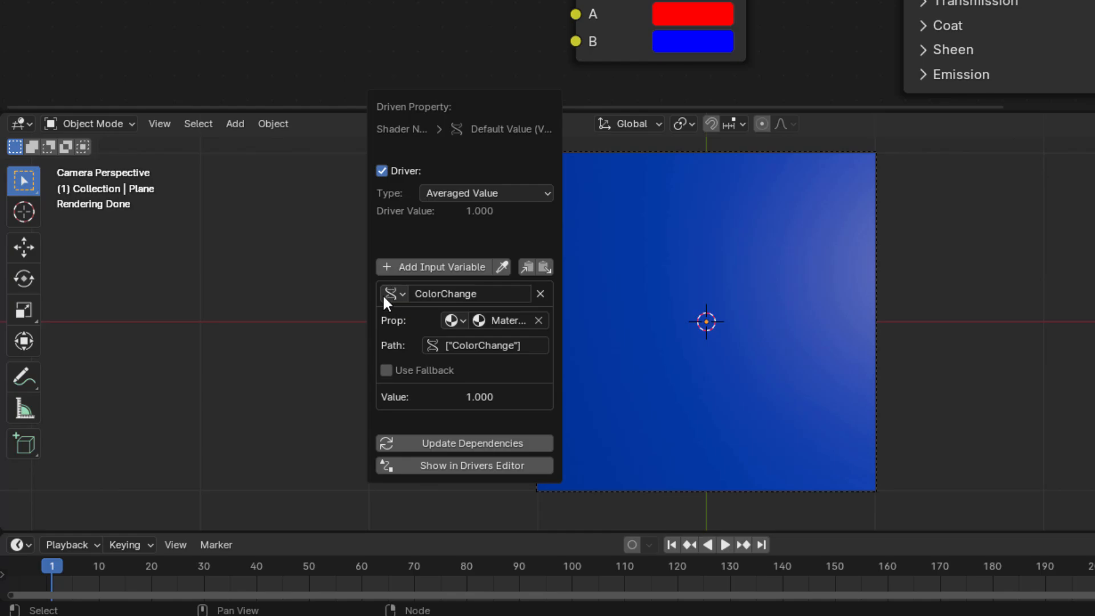
{"action": "left_click", "coordinate": [398, 296]}
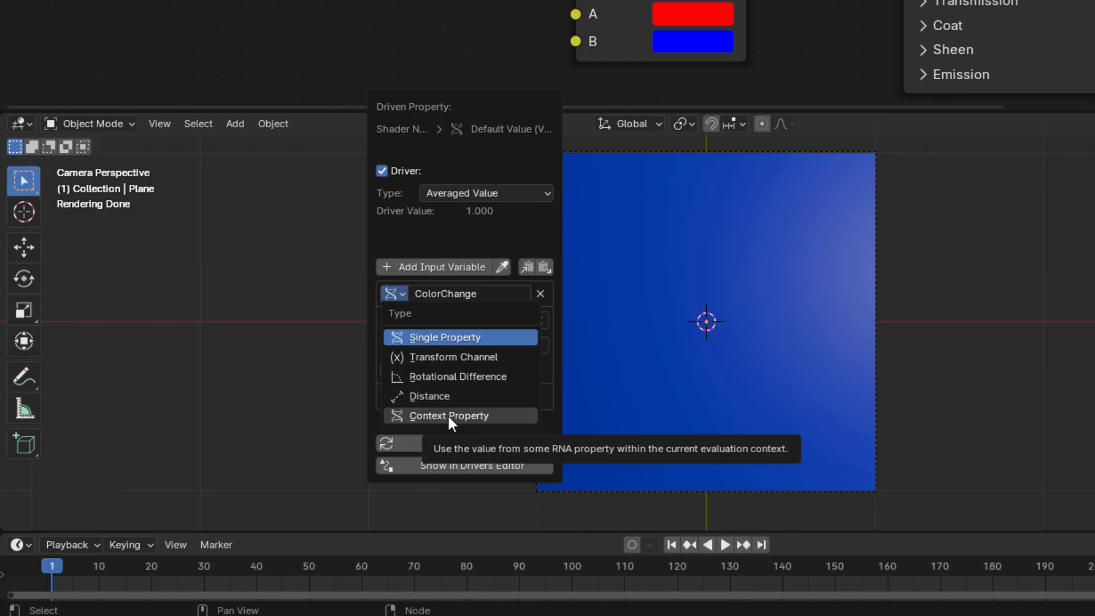
{"action": "left_click", "coordinate": [386, 297]}
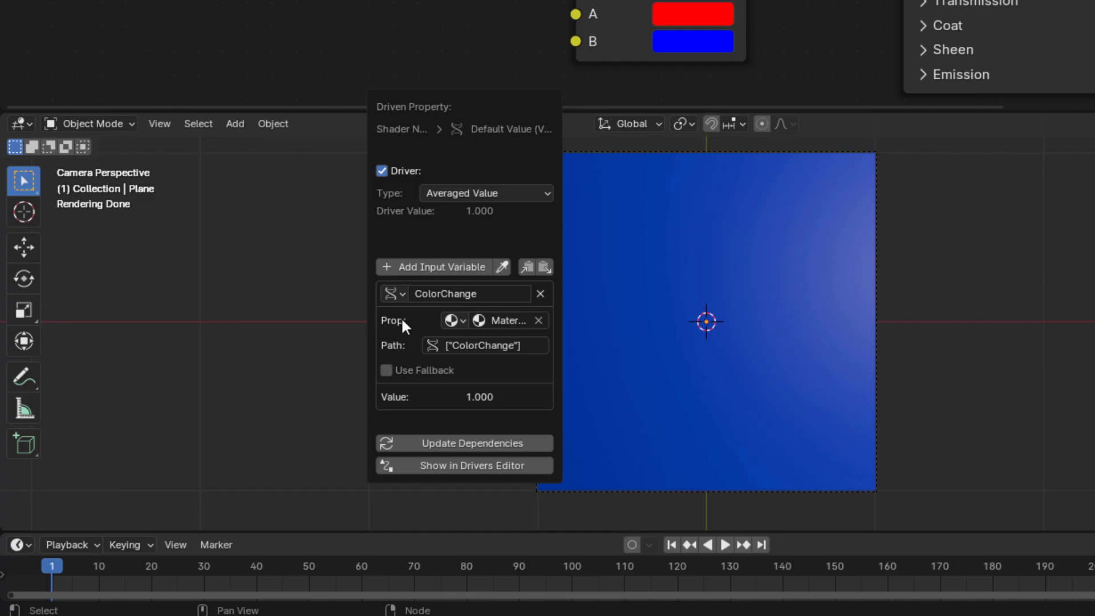
{"action": "left_click", "coordinate": [456, 321]}
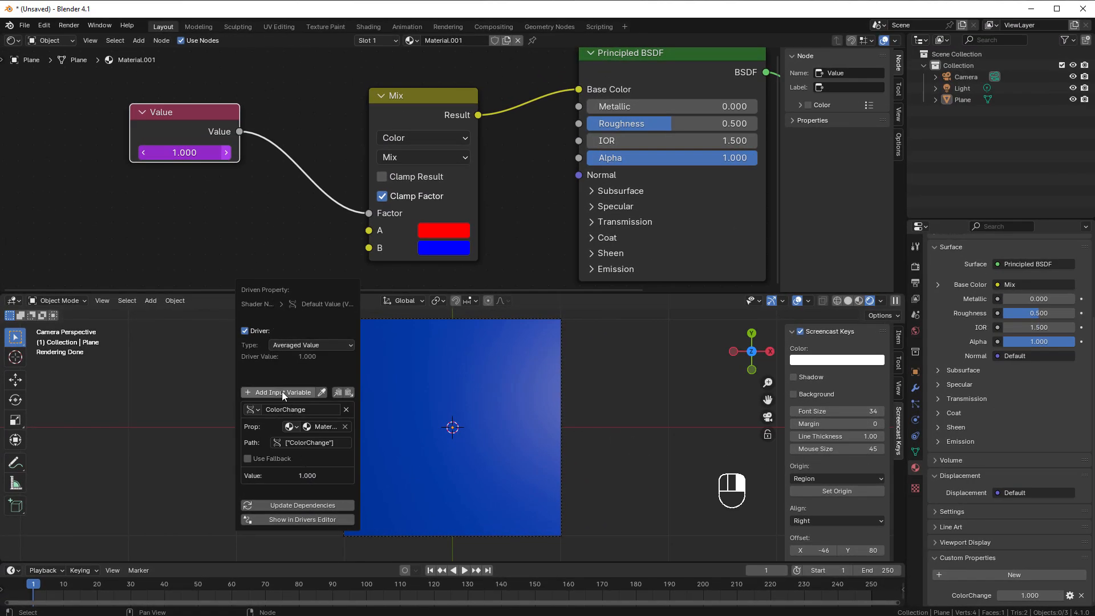
{"action": "left_click", "coordinate": [226, 199]}
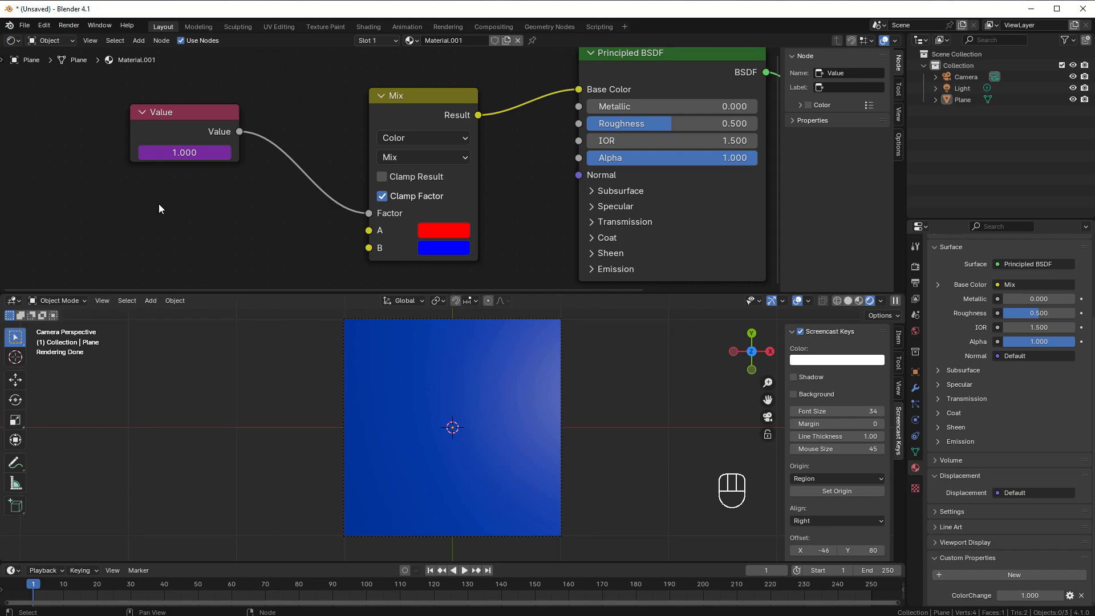
Add a second Value node below the first one and add a driver to its value
{"action": "key", "text": "shift+a"}
{"action": "mouse_move", "coordinate": [138, 178]}
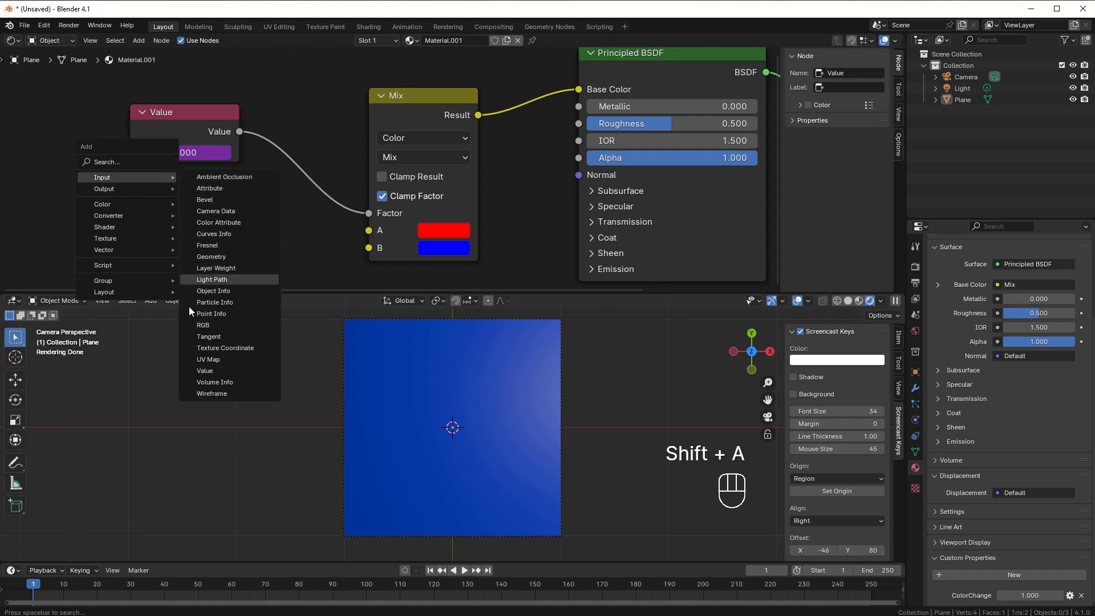
{"action": "left_click", "coordinate": [205, 371]}
{"action": "left_click", "coordinate": [128, 212]}
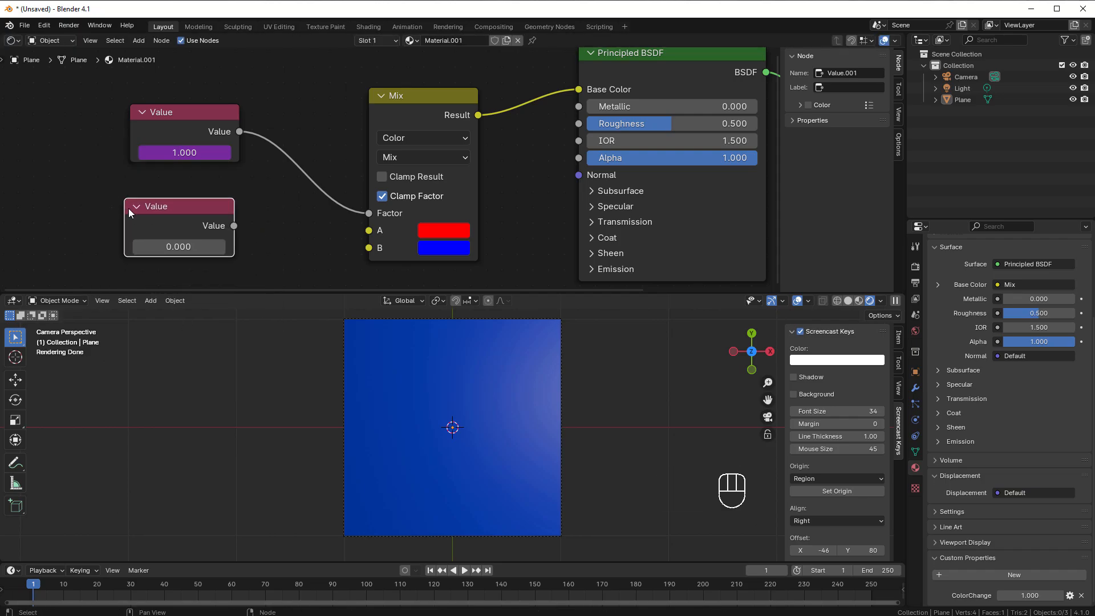
{"action": "right_click", "coordinate": [173, 248]}
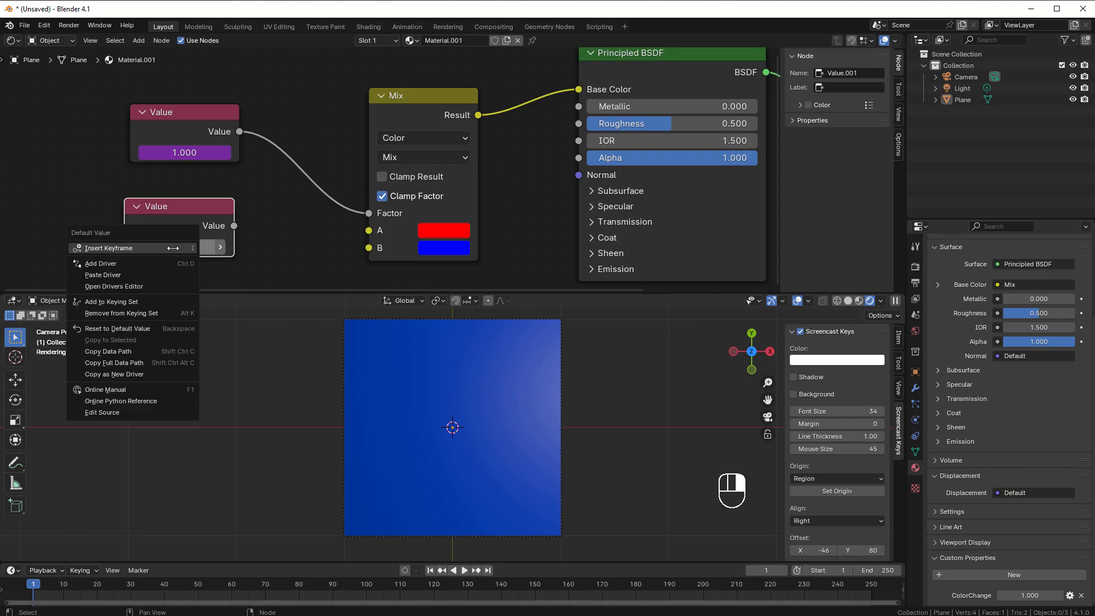
{"action": "left_click", "coordinate": [115, 265]}
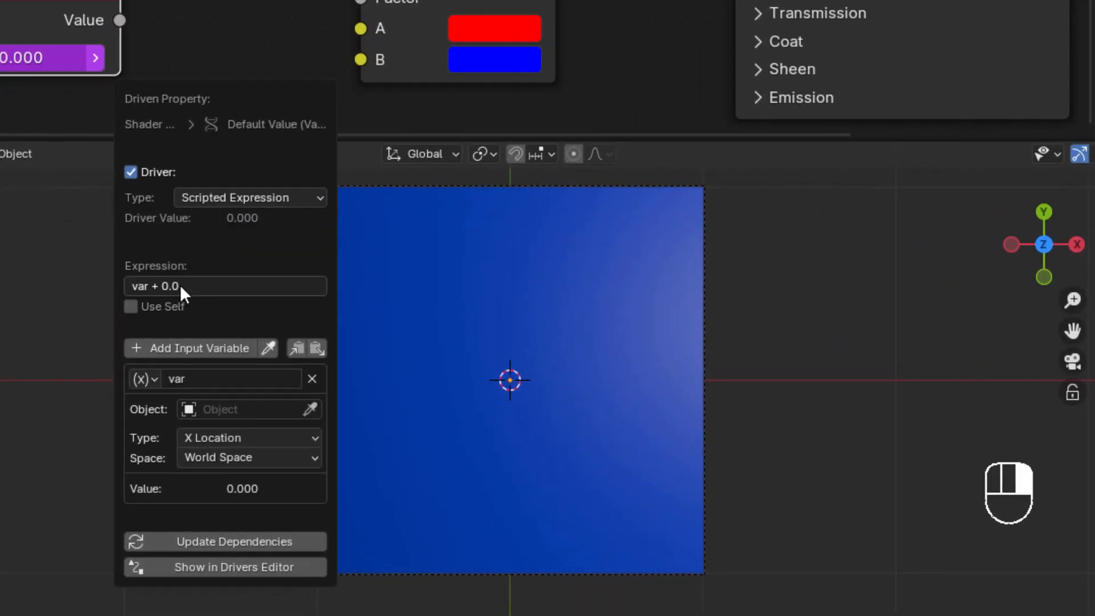
{"action": "left_click", "coordinate": [198, 289]}
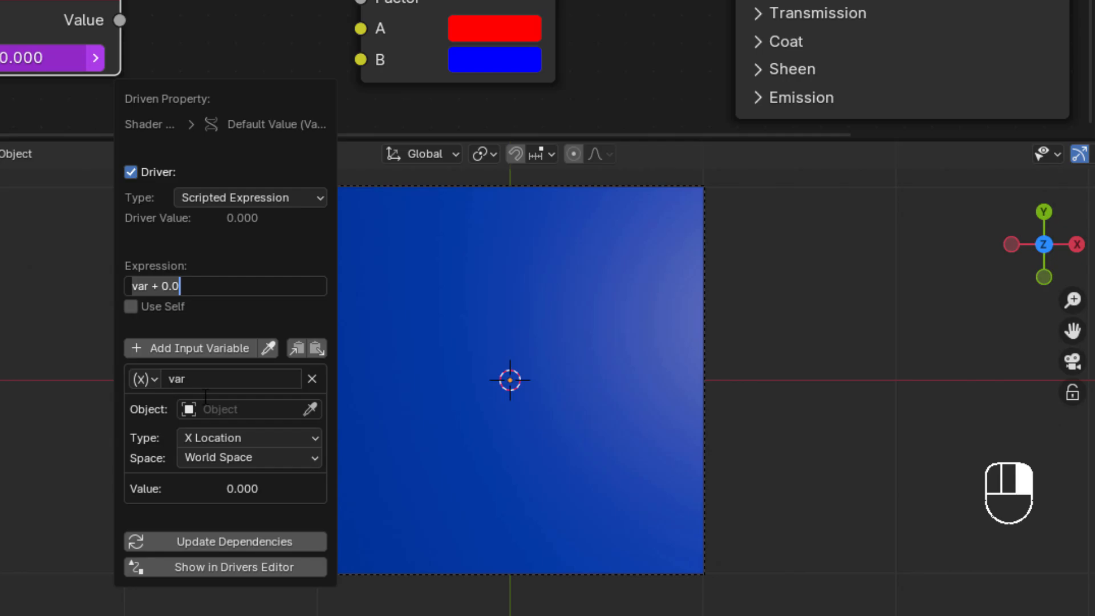
{"action": "key", "text": "Return"}
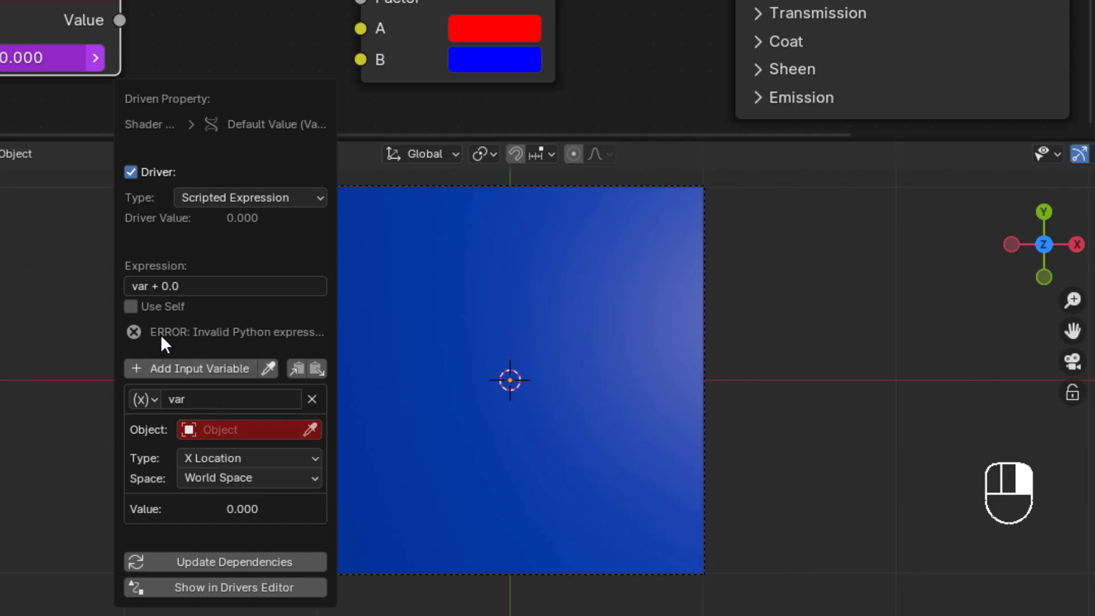
Change the driver's input variable to a Single Property named ColorChange, with the Material data-block Material.001 as its source
{"action": "left_click", "coordinate": [195, 398]}
{"action": "left_click", "coordinate": [152, 399]}
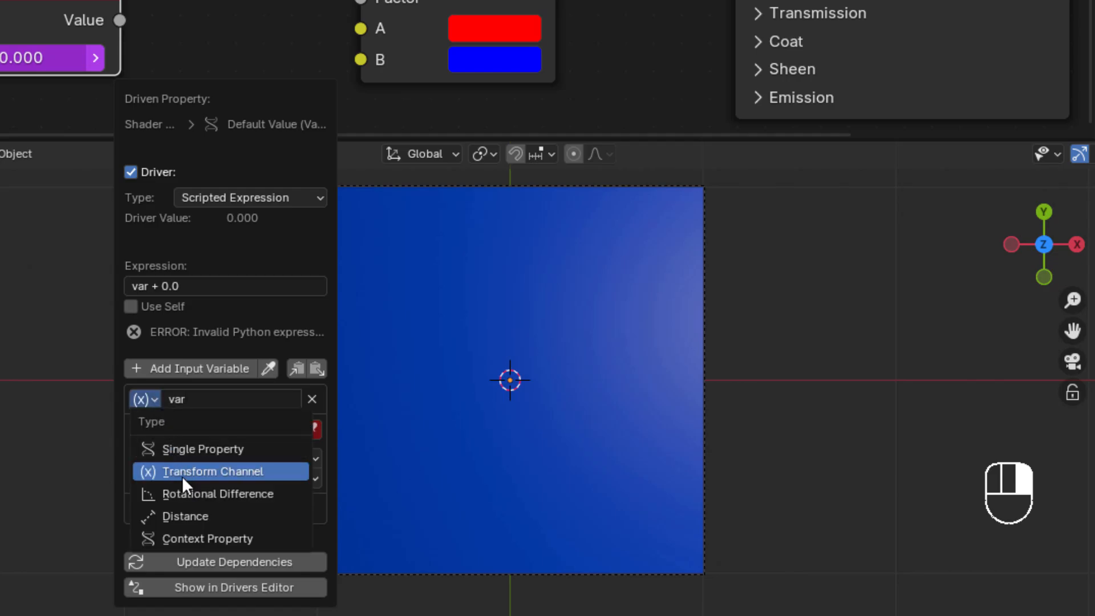
{"action": "left_click", "coordinate": [214, 450]}
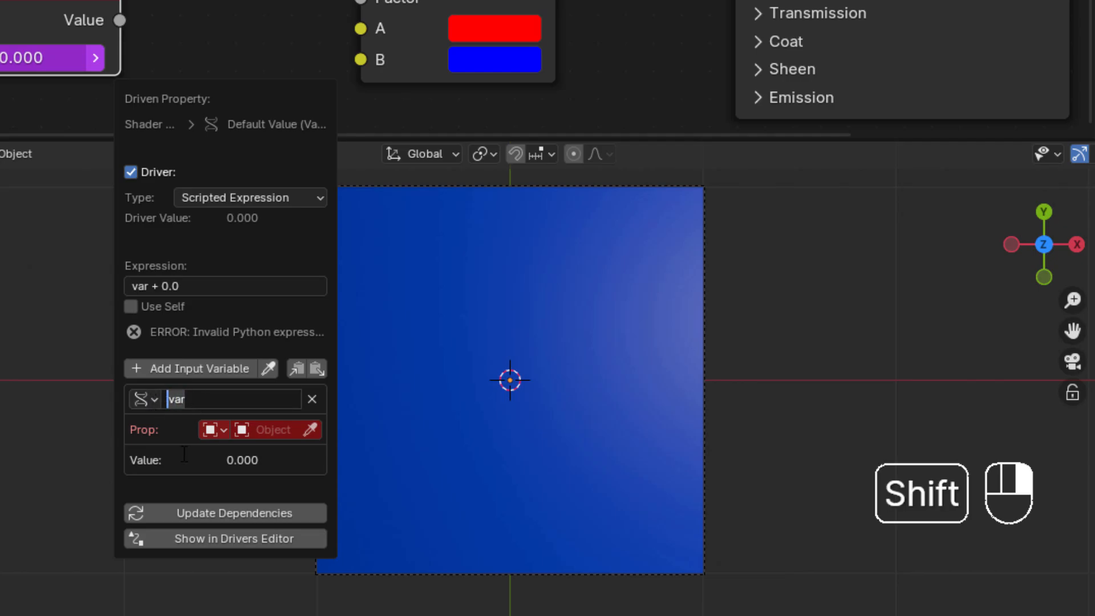
{"action": "type", "text": "ColorChange"}
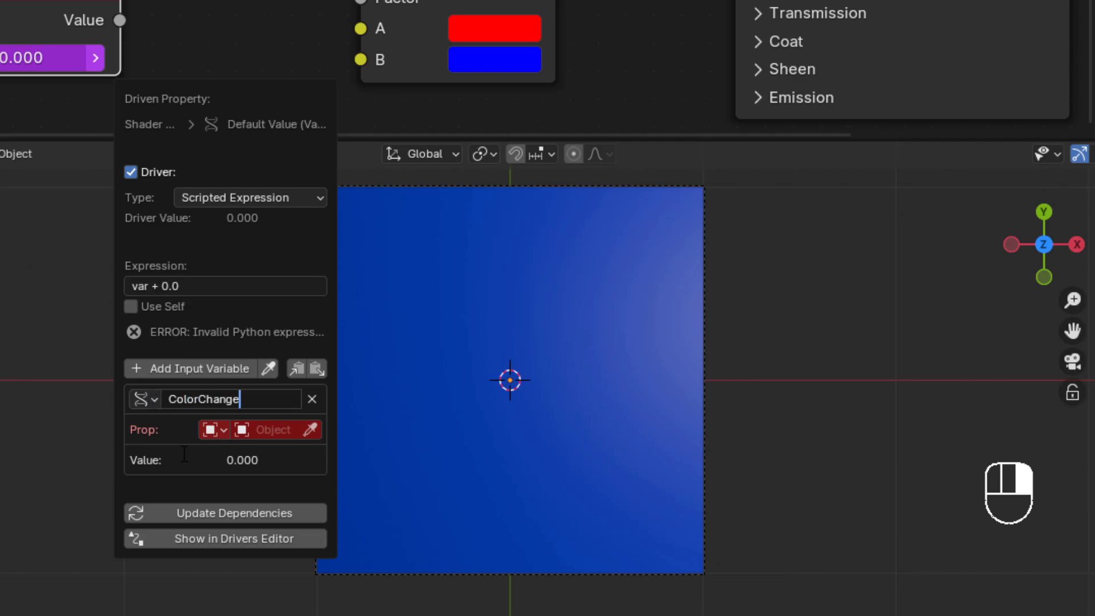
{"action": "left_click", "coordinate": [214, 428]}
{"action": "left_click", "coordinate": [231, 406]}
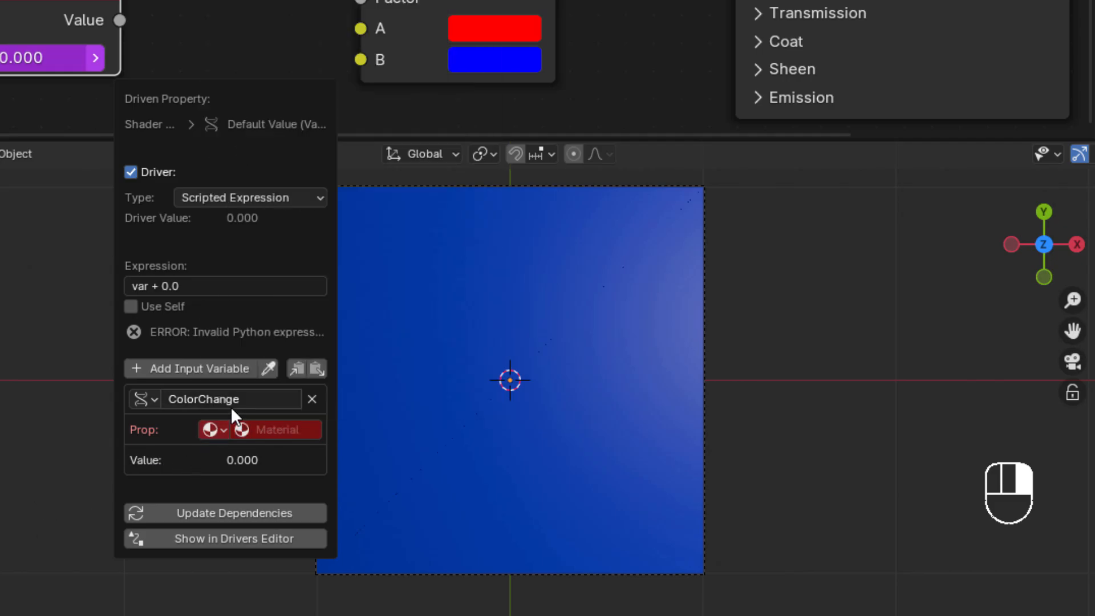
{"action": "left_click", "coordinate": [245, 431]}
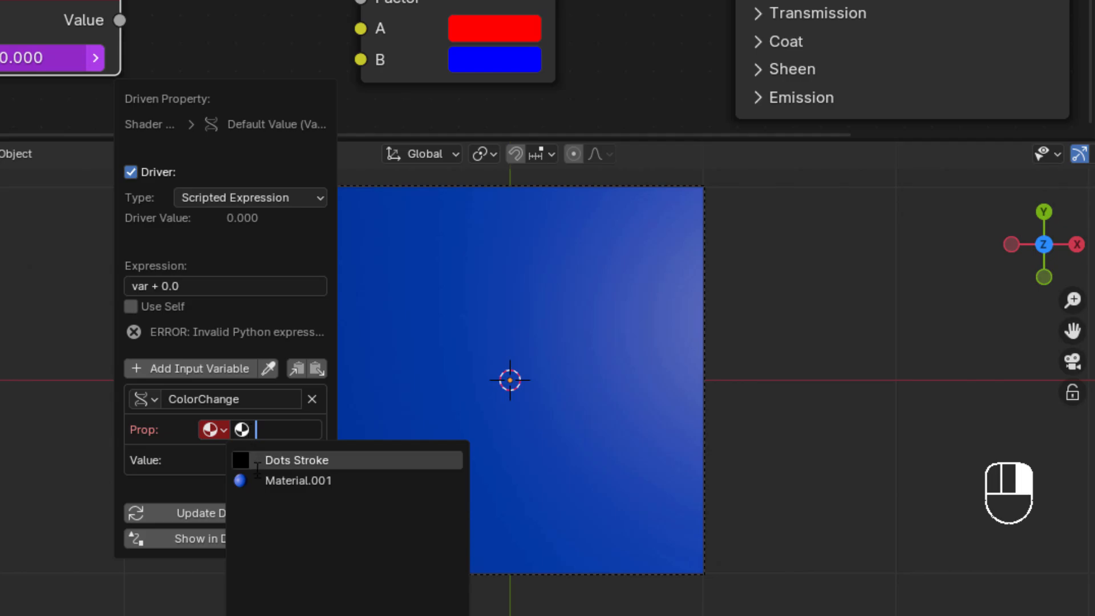
{"action": "left_click", "coordinate": [281, 481]}
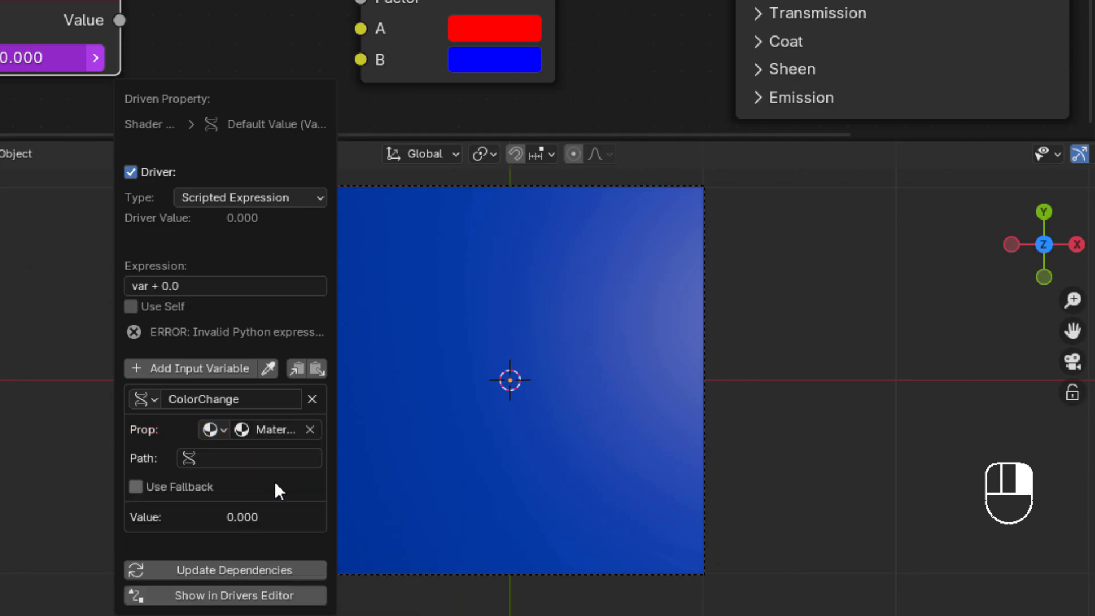
Set the variable's data path to ["ColorChange"] and update the driver's dependencies
{"action": "left_click", "coordinate": [219, 457]}
{"action": "type", "text": "[\""}
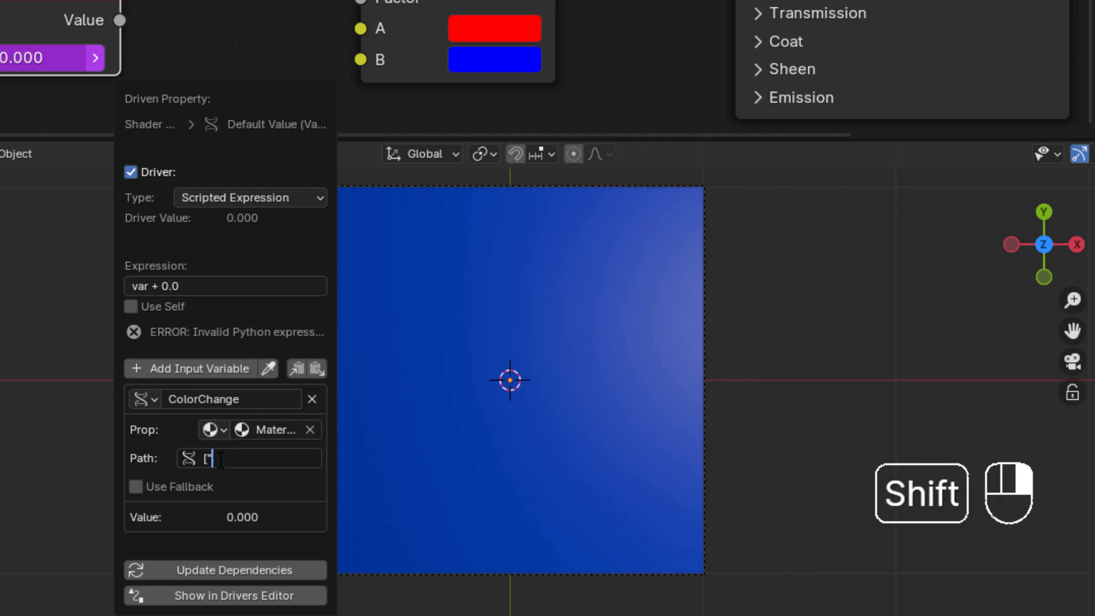
{"action": "type", "text": "Color"}
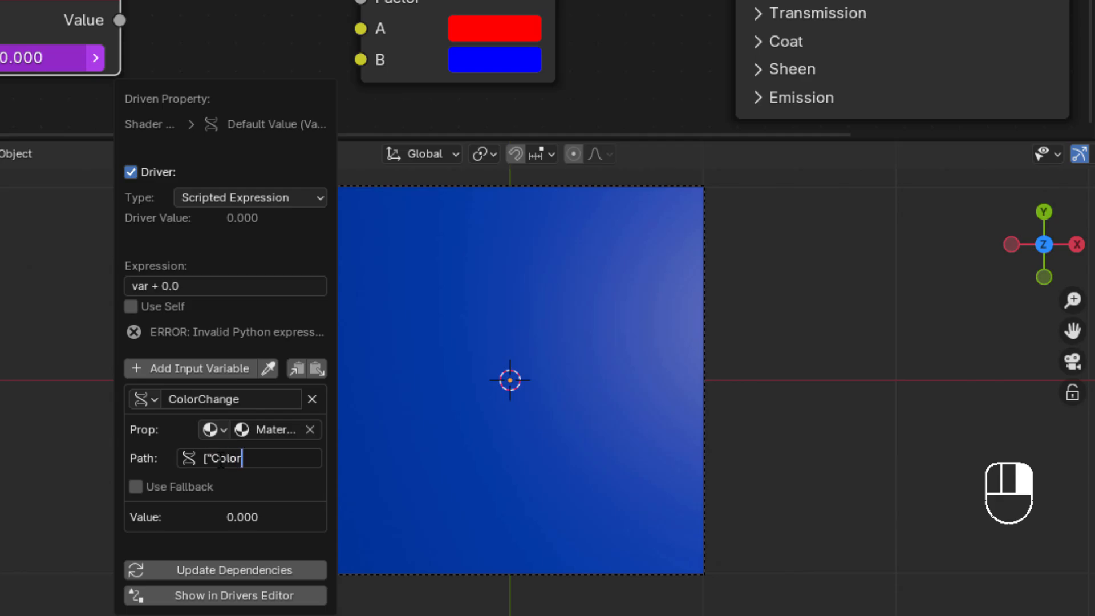
{"action": "type", "text": "Change\"]"}
{"action": "left_click", "coordinate": [228, 567]}
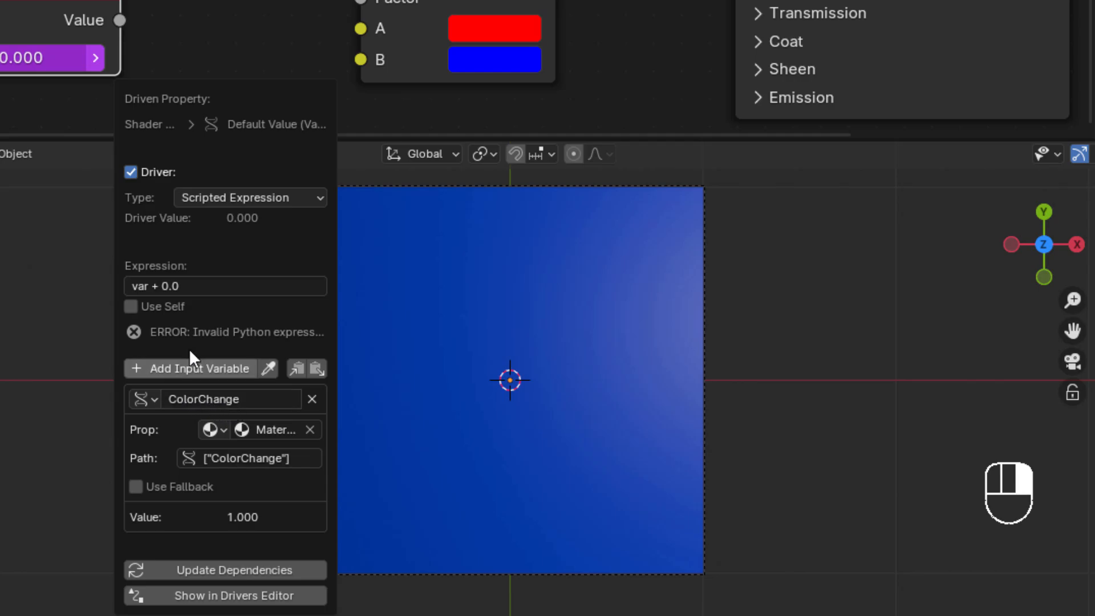
Replace the driver's scripted expression with ColorChange and update the dependencies again
{"action": "left_click", "coordinate": [192, 288]}
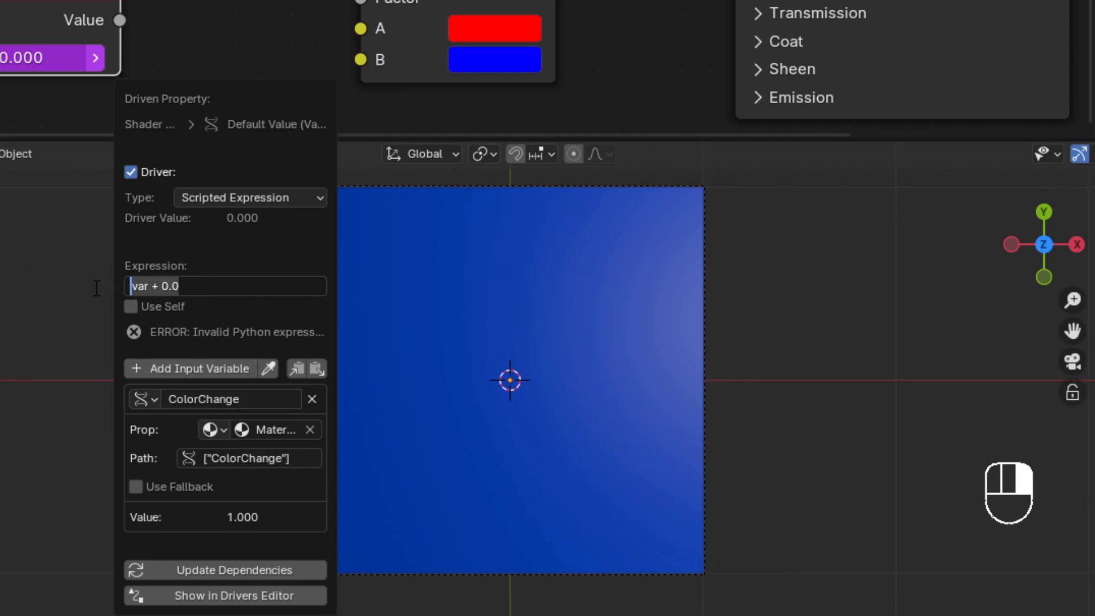
{"action": "type", "text": "ColorChange"}
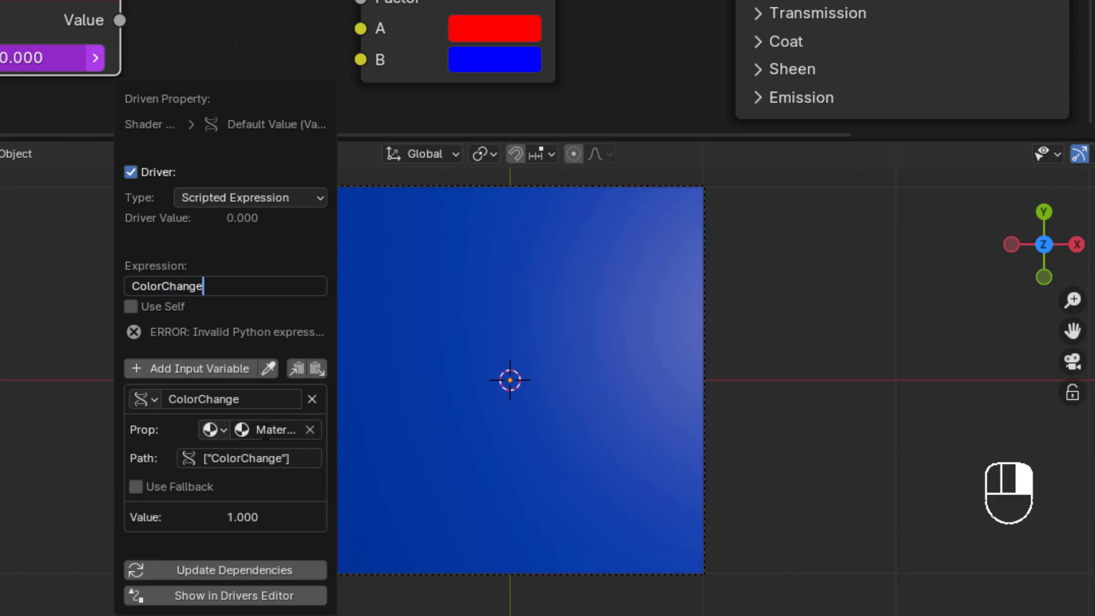
{"action": "left_click", "coordinate": [208, 565]}
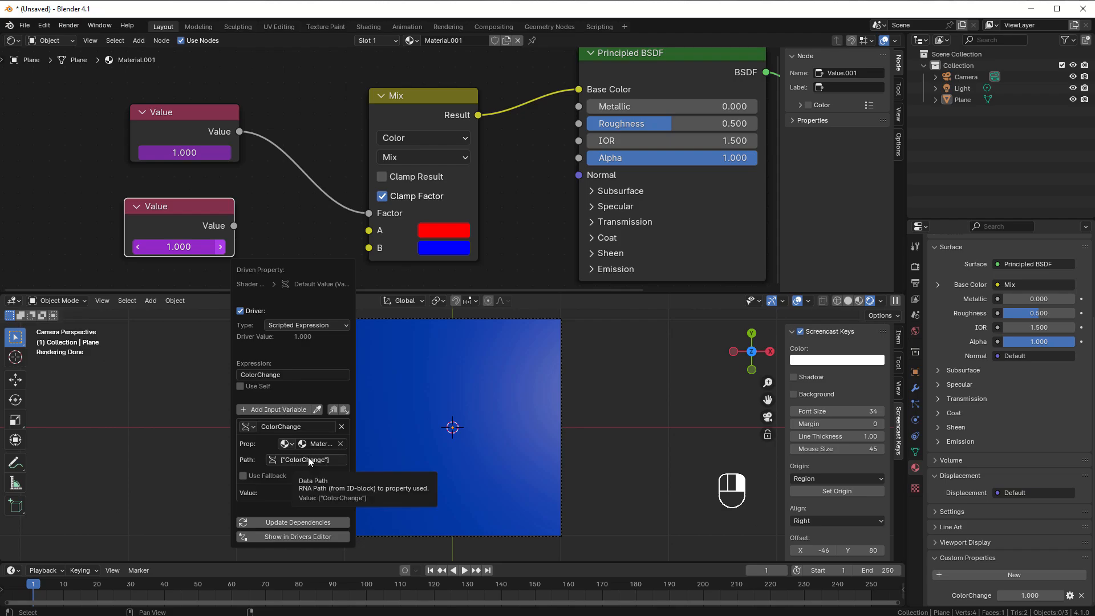
Copy the data path of the material's ColorChange property and paste it as the path in the second Value node's driver
{"action": "right_click", "coordinate": [1030, 595]}
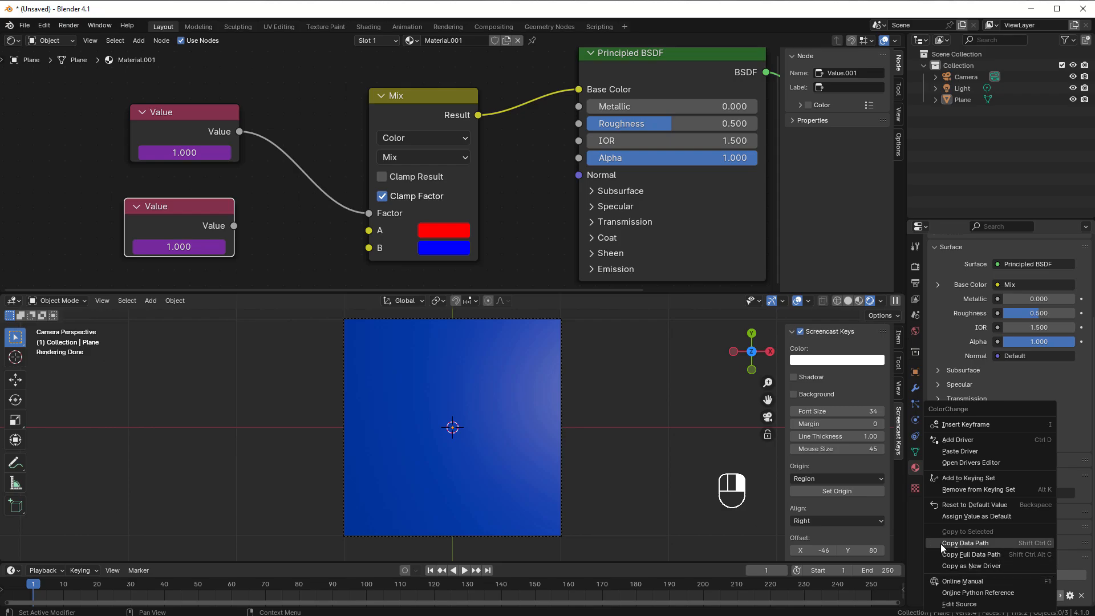
{"action": "left_click", "coordinate": [975, 542]}
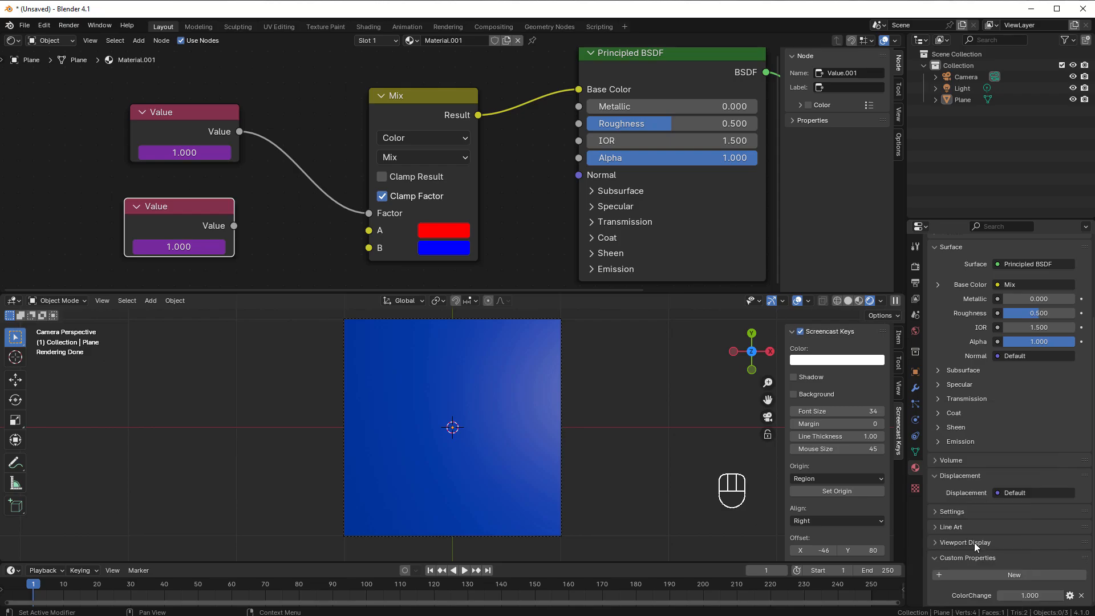
{"action": "right_click", "coordinate": [168, 249]}
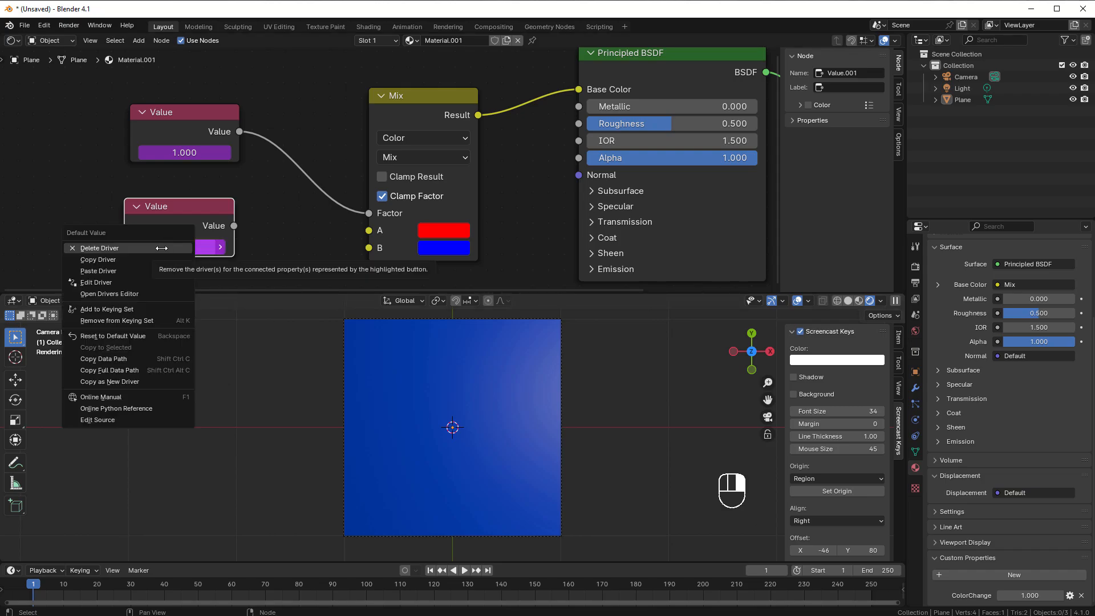
{"action": "left_click", "coordinate": [118, 282]}
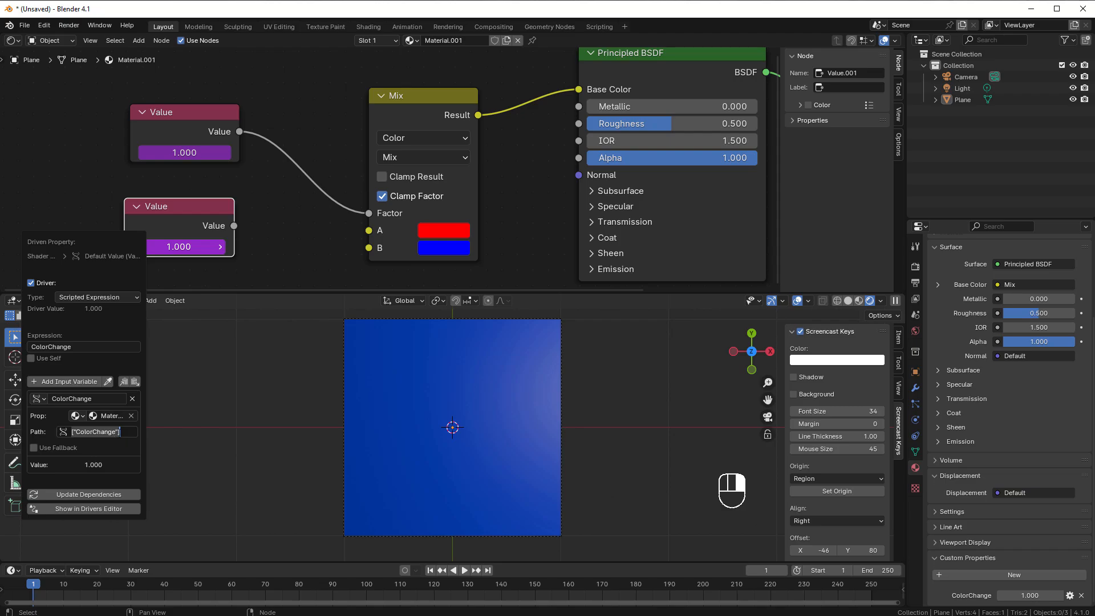
{"action": "key", "text": "ctrl"}
{"action": "key", "text": "Return"}
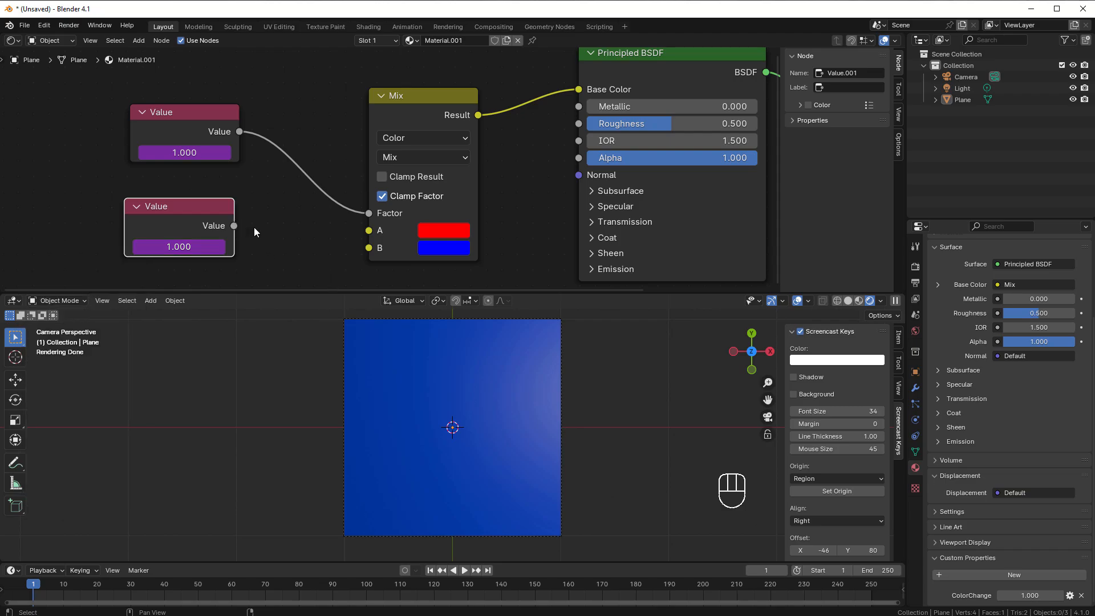
Connect the second Value node to the Mix node's Factor and lower the ColorChange property to 0.977
{"action": "left_click_drag", "start_coordinate": [234, 225], "coordinate": [365, 212]}
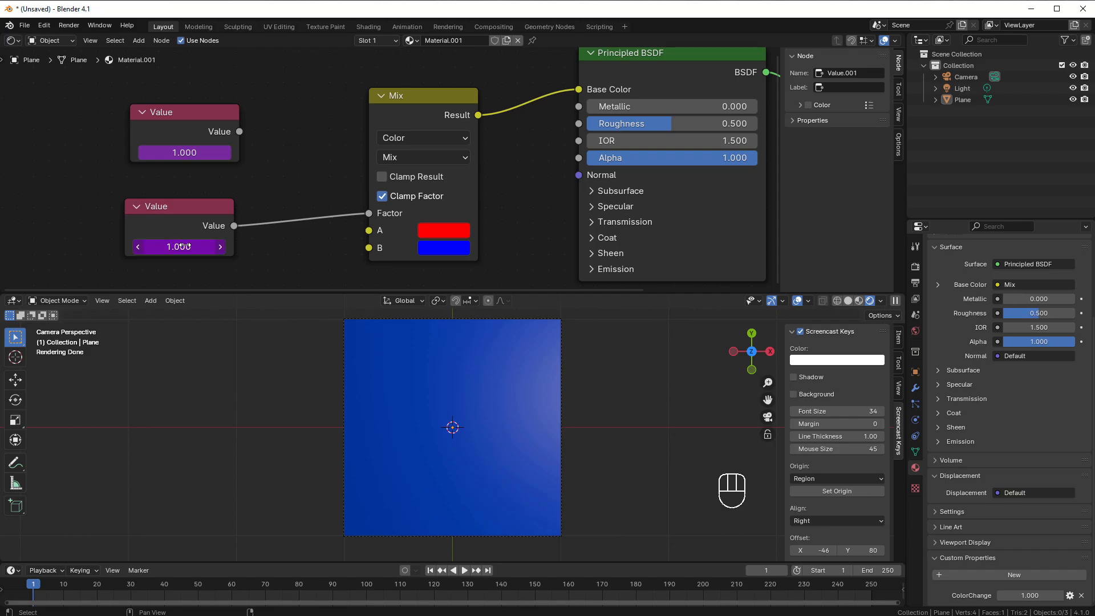
{"action": "double_click", "coordinate": [191, 246]}
{"action": "key", "text": "Return"}
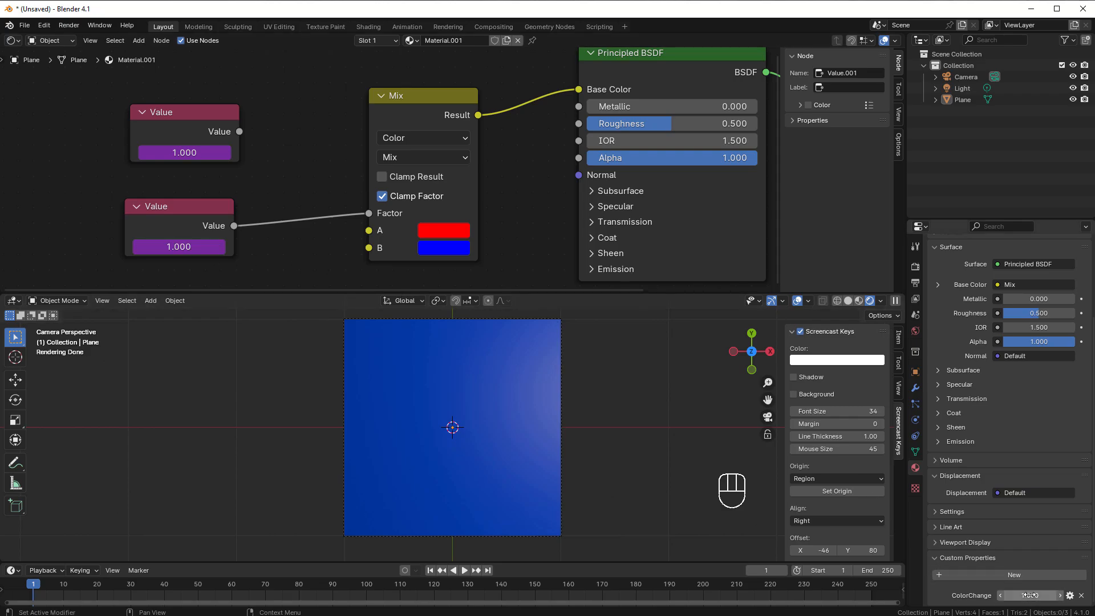
{"action": "left_click_drag", "start_coordinate": [1030, 596], "coordinate": [1031, 595]}
Replace the driver expression in the second Value node's value with 1
{"action": "double_click", "coordinate": [217, 247]}
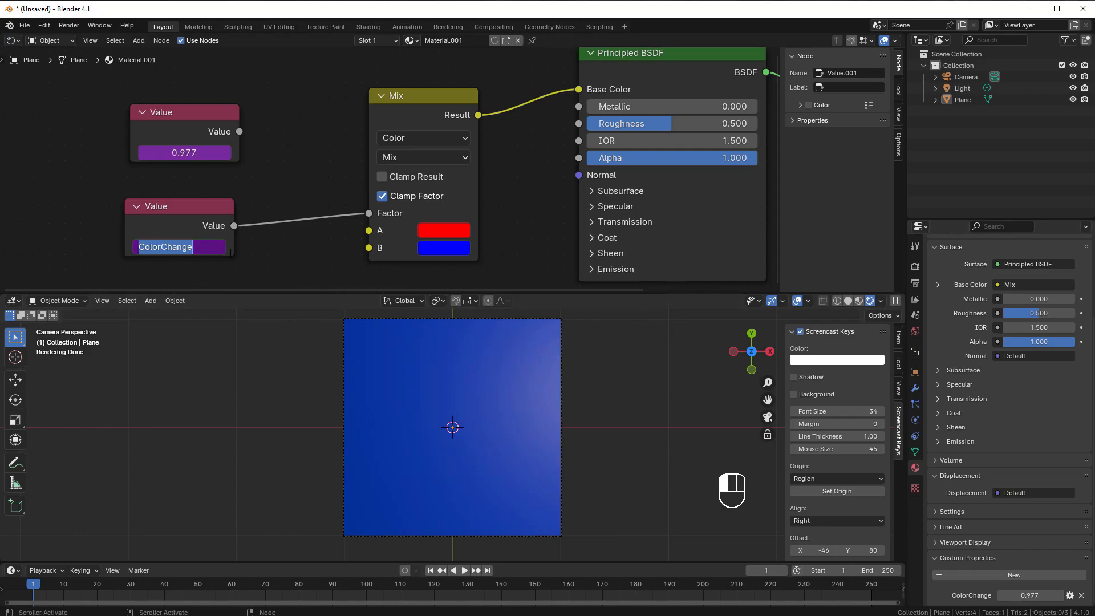
{"action": "type", "text": "1"}
{"action": "key", "text": "Return"}
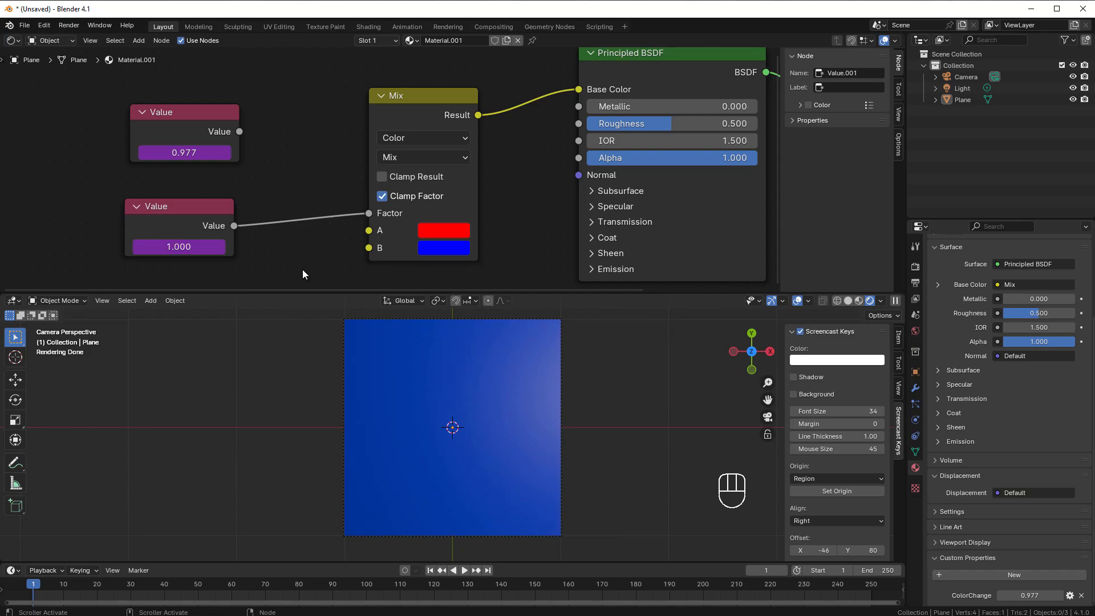
Reposition the Value node connected to the Mix node's Factor and set its driver expression to sin(frame)
{"action": "left_click", "coordinate": [187, 247]}
{"action": "mouse_move", "coordinate": [191, 222]}
{"action": "left_mouse_down"}
{"action": "mouse_move", "coordinate": [163, 206]}
{"action": "mouse_move", "coordinate": [176, 211]}
{"action": "left_mouse_up"}
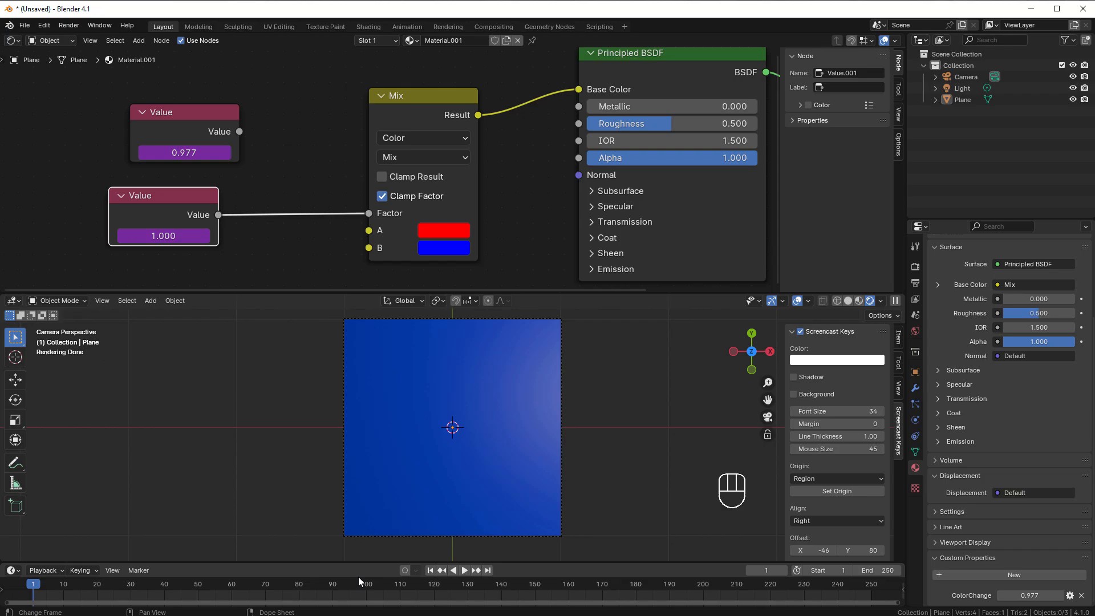
{"action": "right_click", "coordinate": [163, 233]}
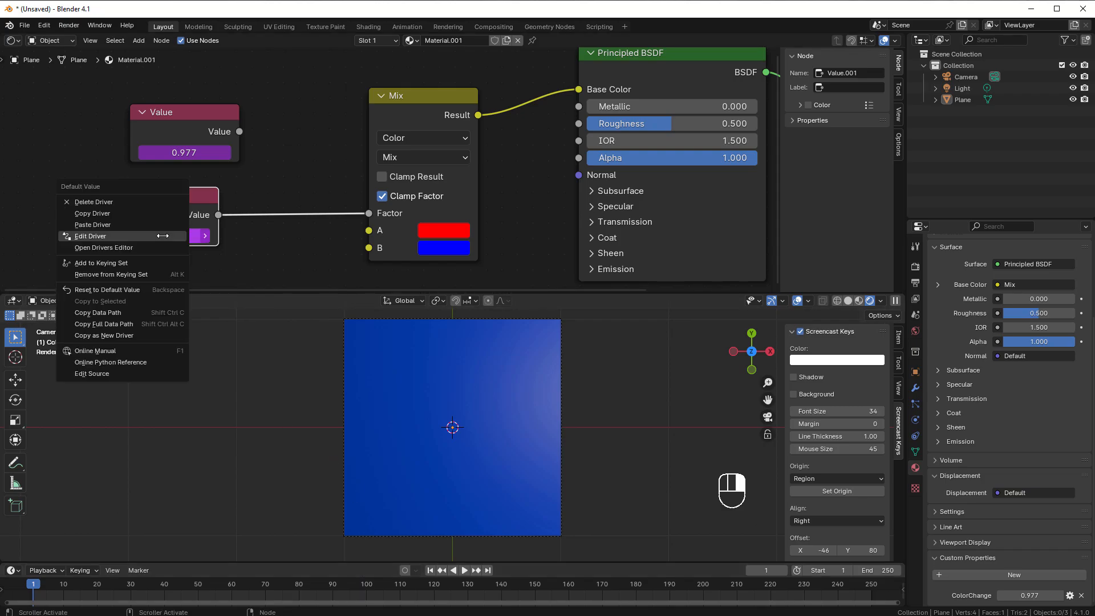
{"action": "left_click", "coordinate": [103, 238]}
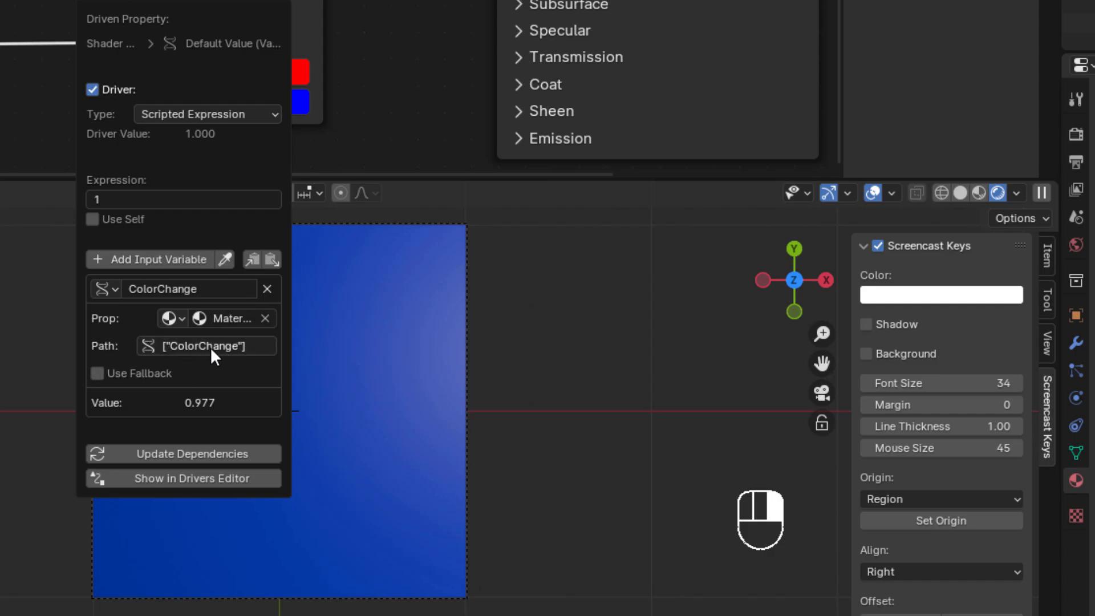
{"action": "double_click", "coordinate": [206, 289]}
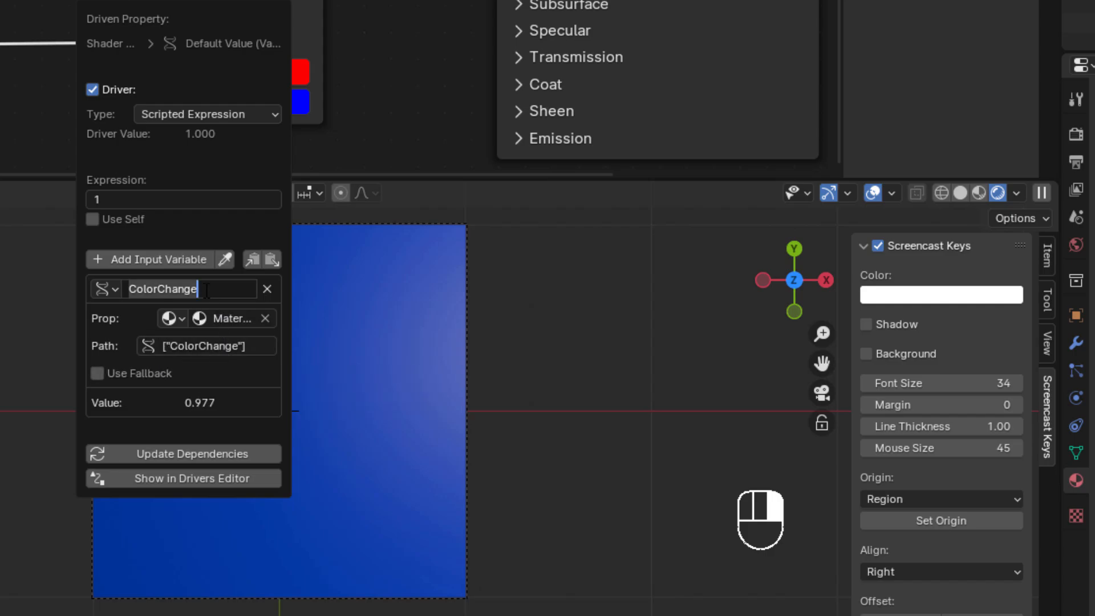
{"action": "left_click", "coordinate": [129, 198]}
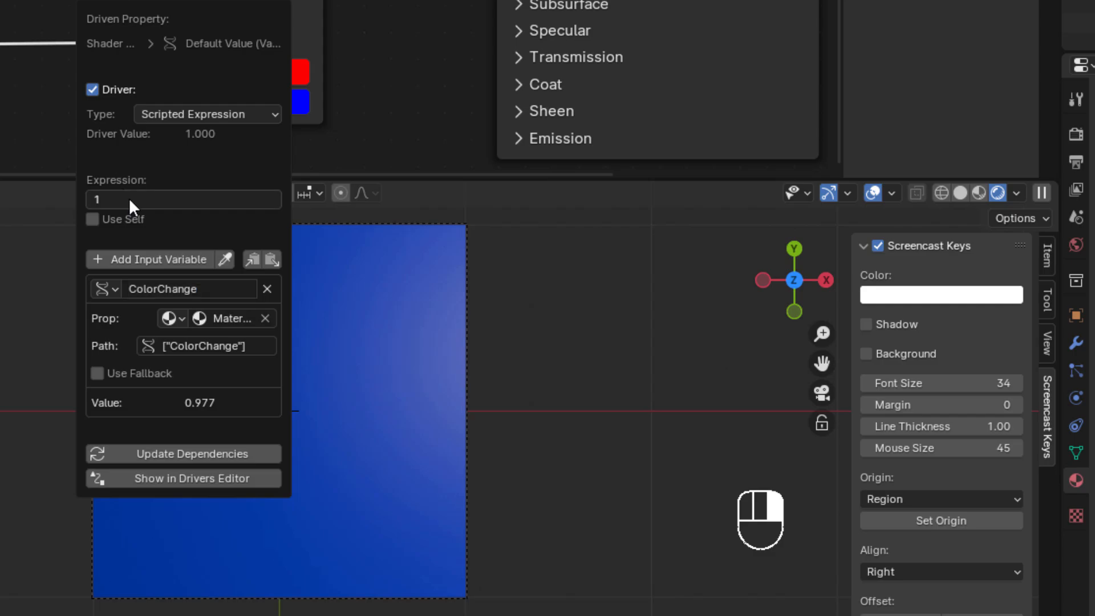
{"action": "left_click", "coordinate": [134, 200]}
{"action": "type", "text": "frame"}
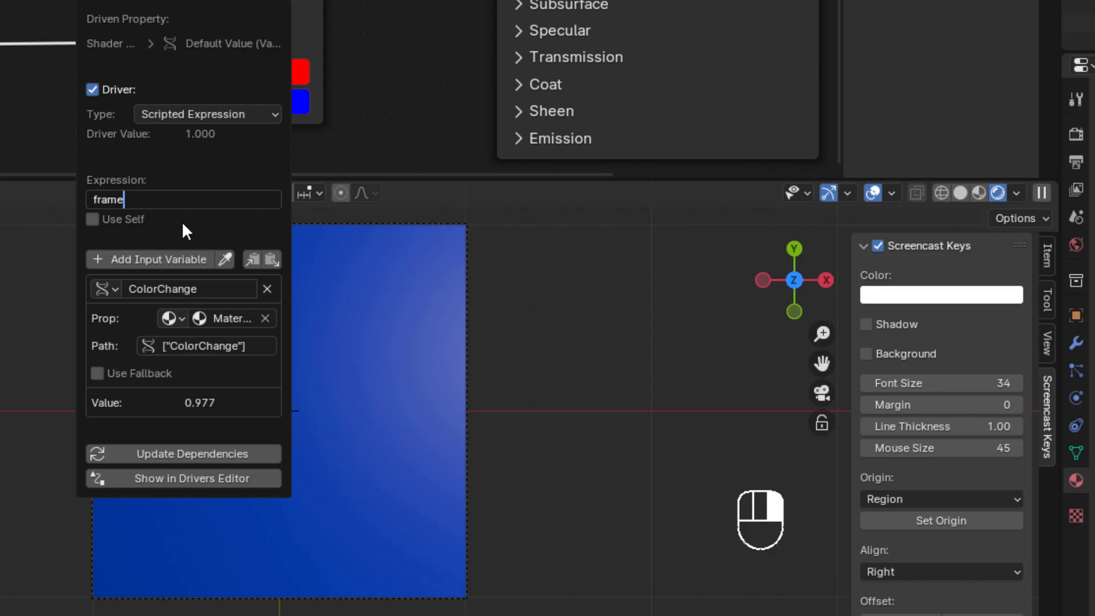
{"action": "key", "text": "Home"}
{"action": "type", "text": "sin("}
{"action": "key", "text": "End"}
{"action": "type", "text": ")"}
{"action": "key", "text": "Return"}
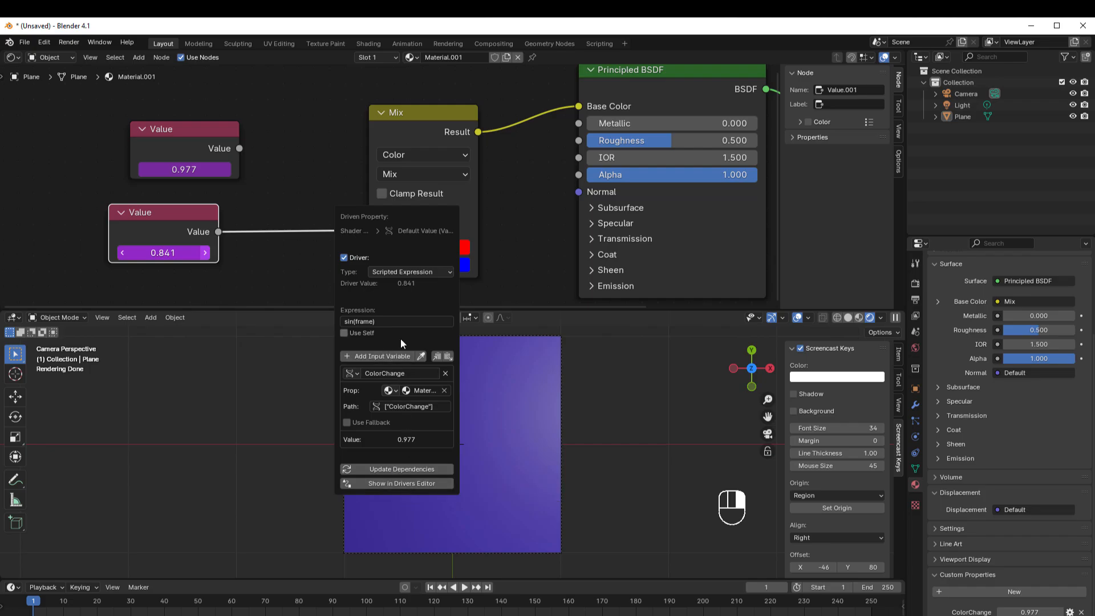
Play and stop the animation twice to check how the plane's color follows the sin(frame) driver
{"action": "left_click", "coordinate": [465, 587]}
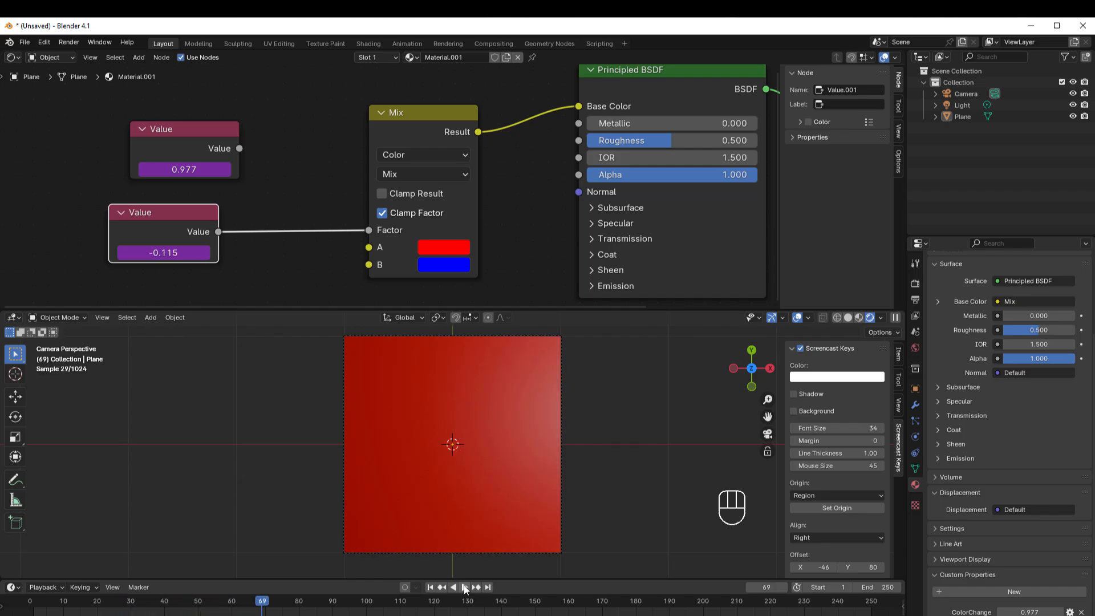
{"action": "left_click", "coordinate": [465, 588]}
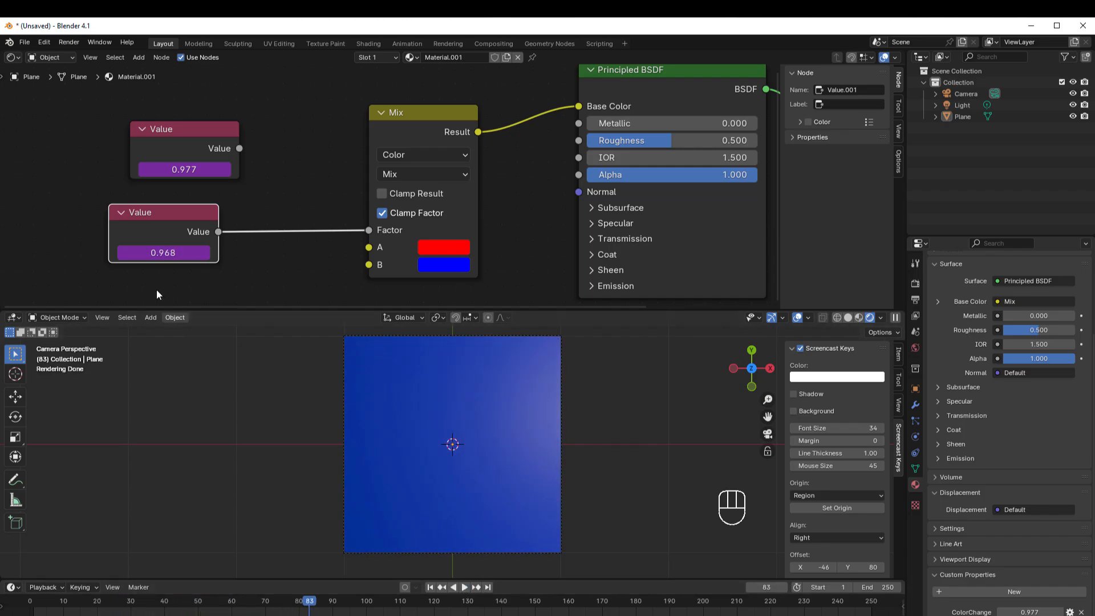
{"action": "left_click", "coordinate": [465, 588]}
{"action": "key", "text": "space"}
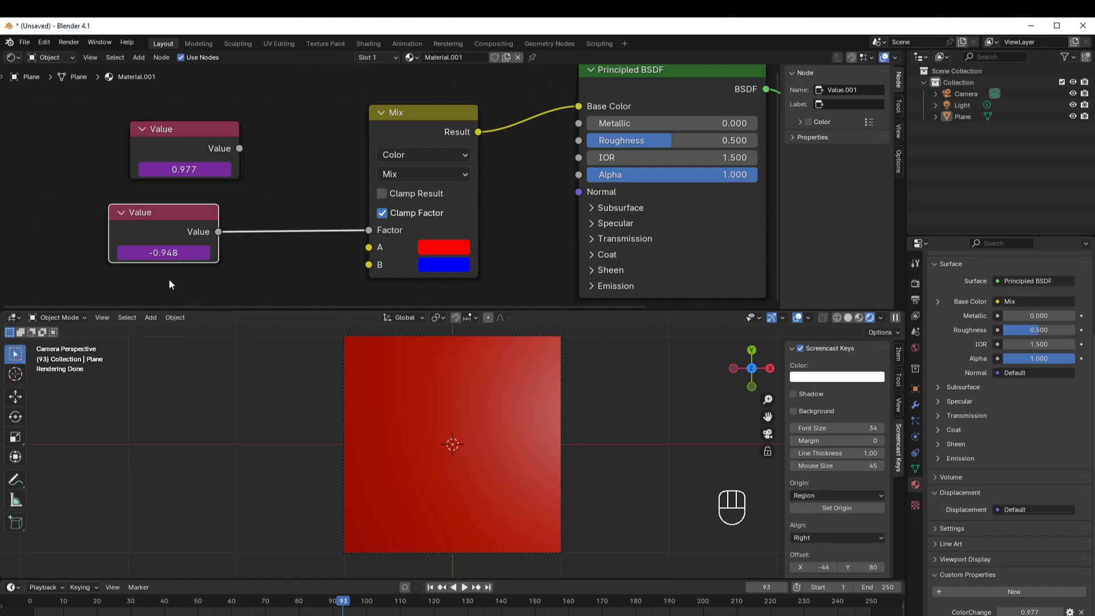
Wrap the connected Value node's driver expression in an absolute function so it reads abs(sin(frame))
{"action": "right_click", "coordinate": [158, 251]}
{"action": "left_click", "coordinate": [158, 251]}
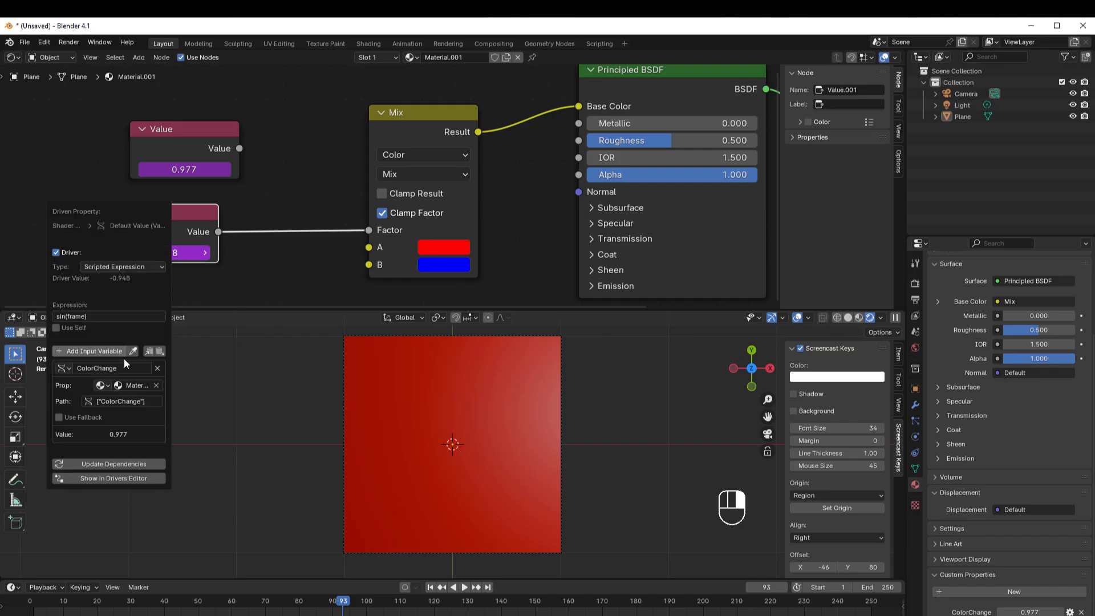
{"action": "left_click", "coordinate": [106, 317]}
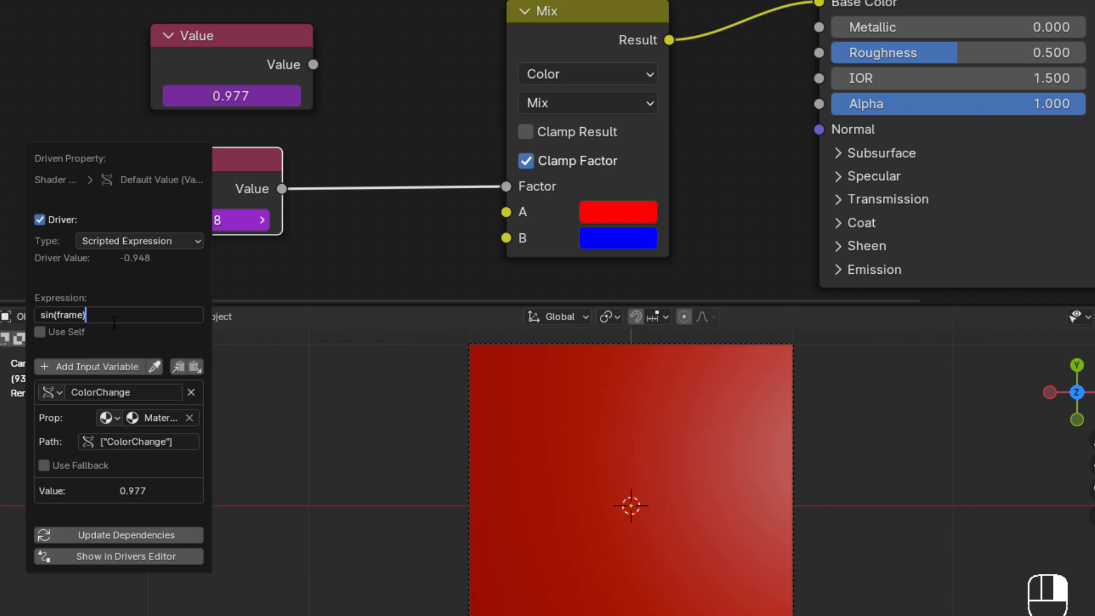
{"action": "key", "text": "Home"}
{"action": "type", "text": "abs("}
{"action": "key", "text": "End"}
{"action": "type", "text": ")"}
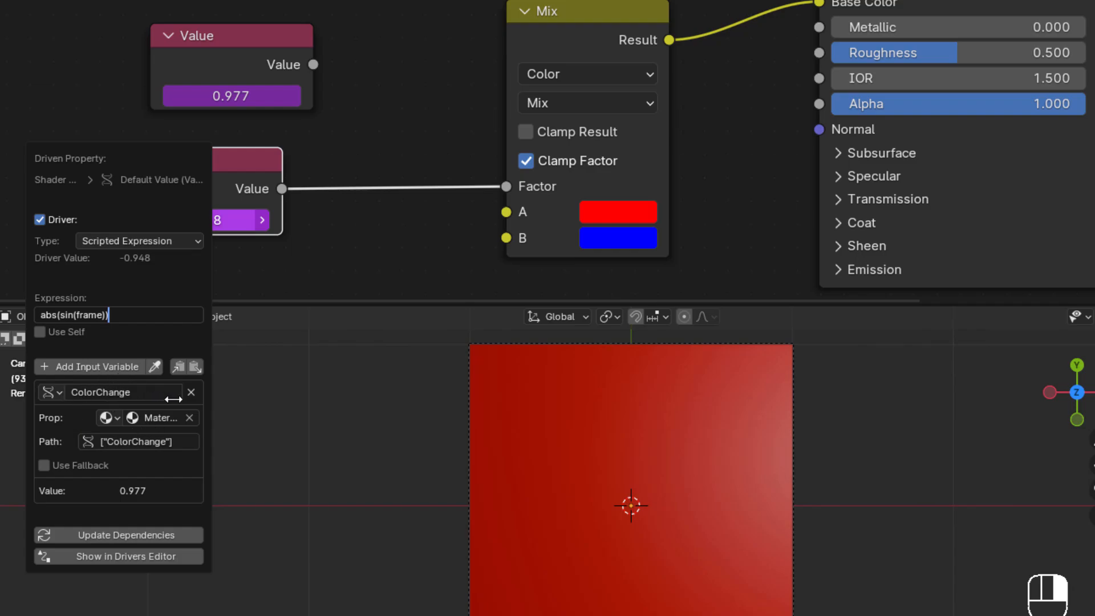
{"action": "key", "text": "Return"}
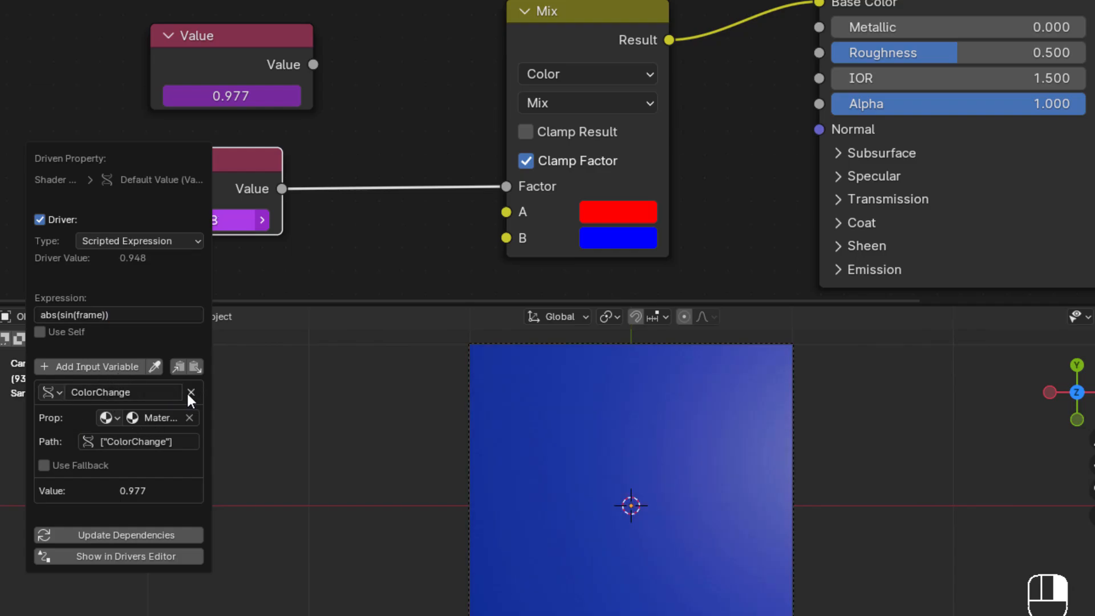
Delete the ColorChange input variable from the driver, update its dependencies, and preview the animation
{"action": "left_click", "coordinate": [192, 393]}
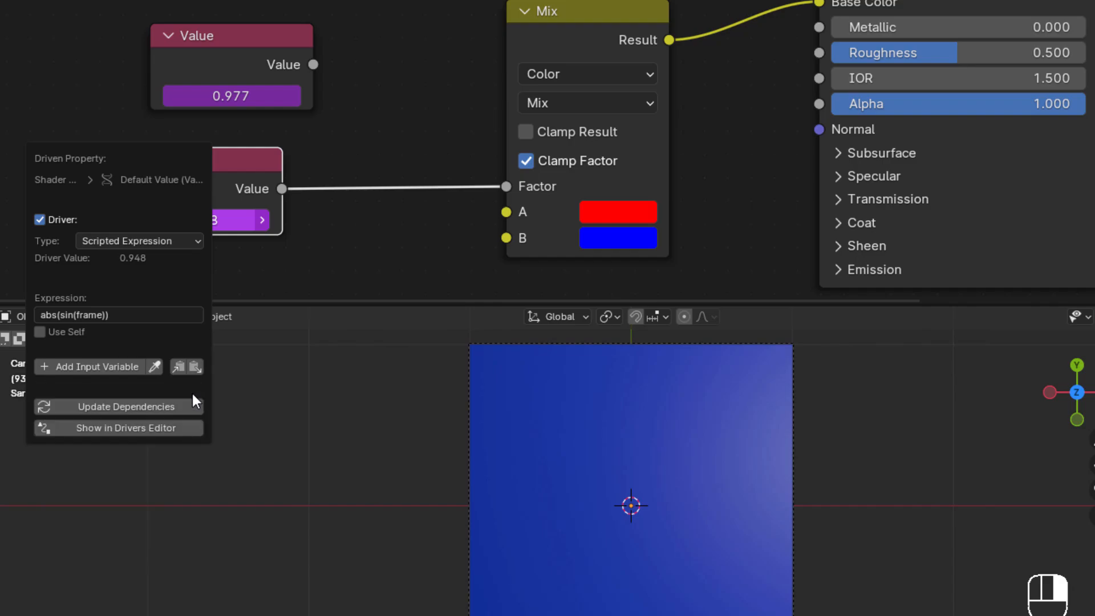
{"action": "left_click", "coordinate": [158, 406]}
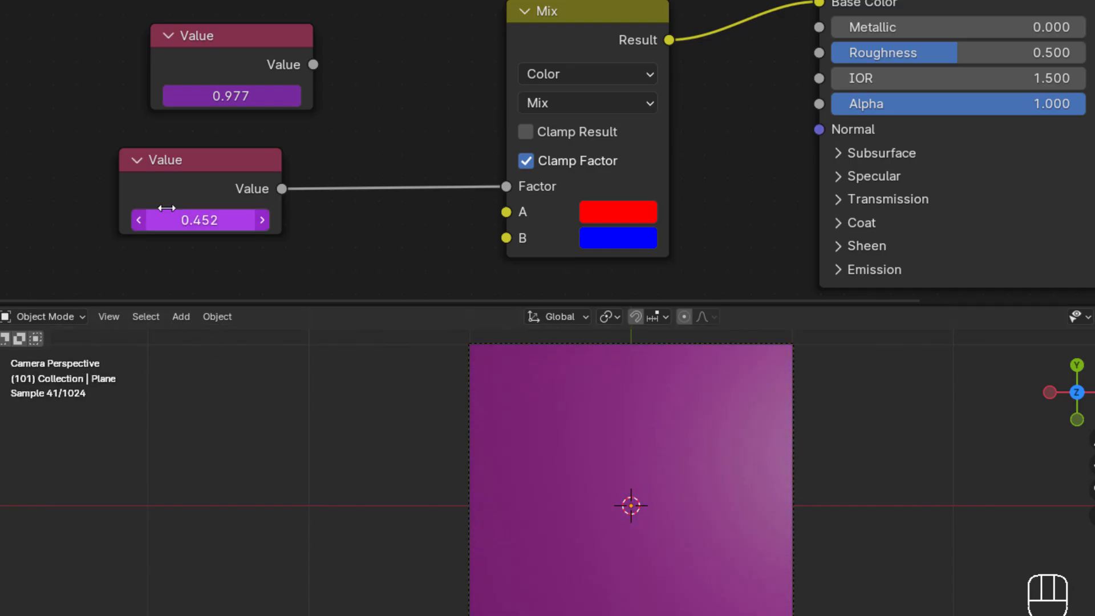
{"action": "key", "text": "space"}
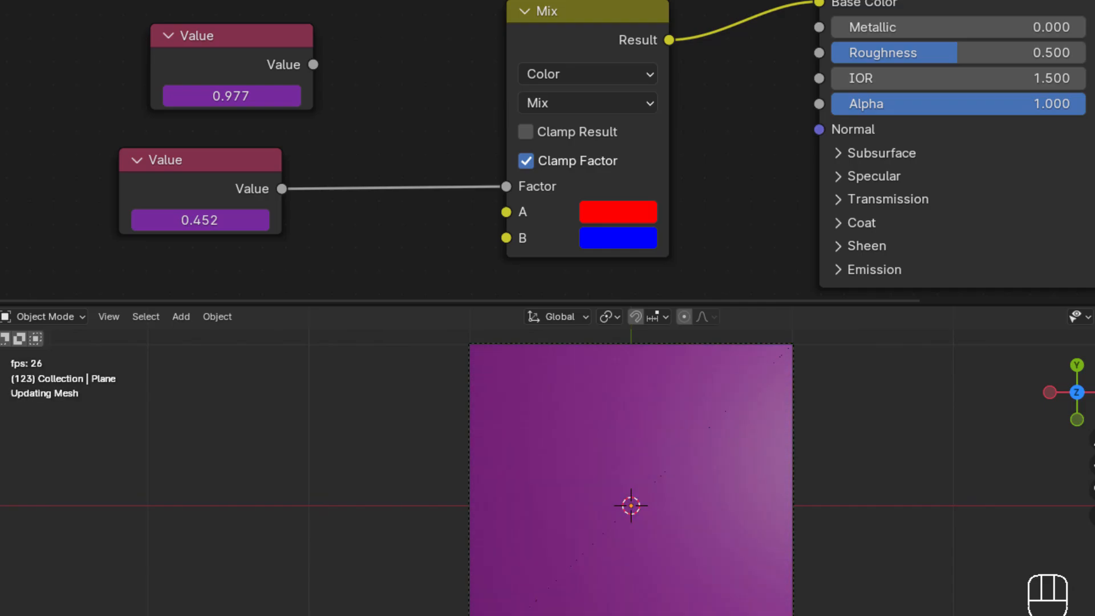
{"action": "key", "text": "space"}
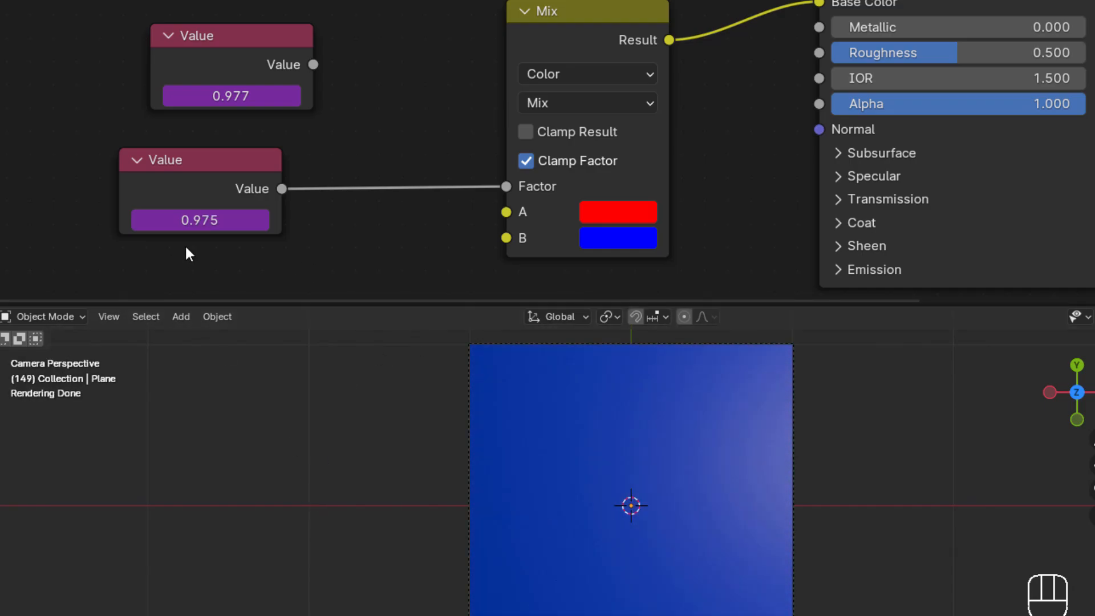
Divide the frame by 10 in the driver expression, making it abs(sin(frame/10)), and update the dependencies
{"action": "right_click", "coordinate": [187, 220]}
{"action": "left_click", "coordinate": [143, 221]}
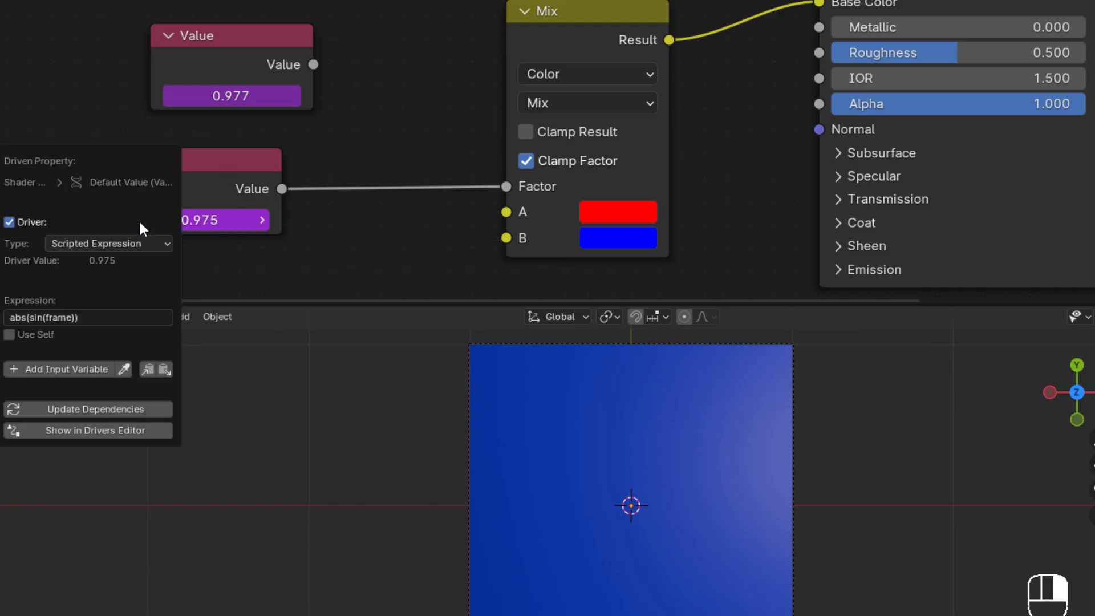
{"action": "left_click", "coordinate": [14, 317]}
{"action": "left_click", "coordinate": [95, 318]}
{"action": "key", "text": "Left"}
{"action": "key", "text": "Left"}
{"action": "type", "text": "/10"}
{"action": "left_click", "coordinate": [86, 409]}
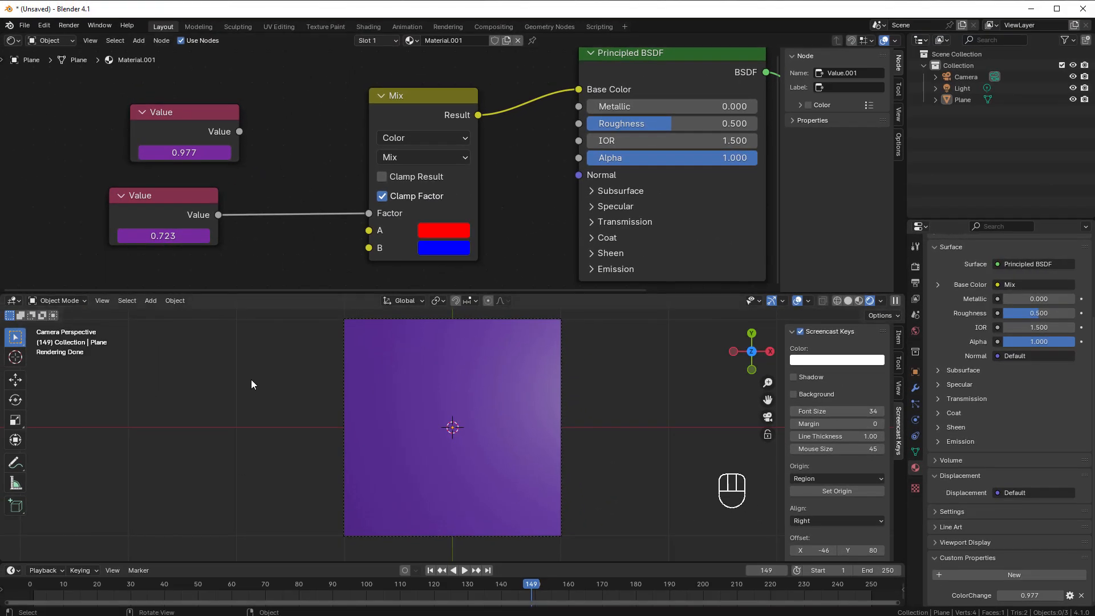
Play and stop the animation to check the color cycle driven by frame/10
{"action": "left_click", "coordinate": [464, 571]}
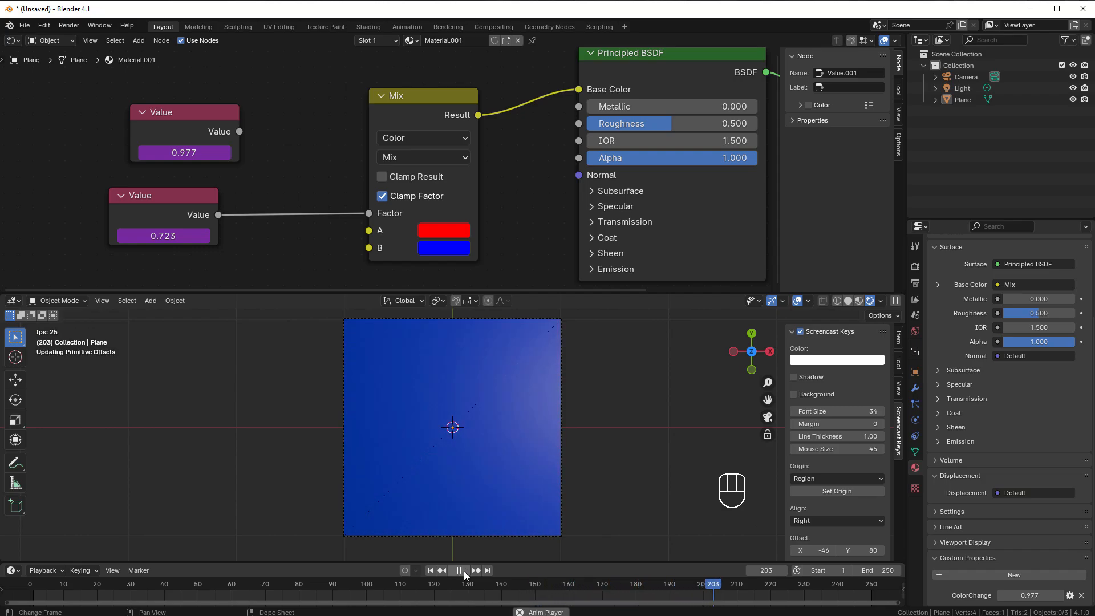
{"action": "left_click", "coordinate": [464, 570]}
{"action": "left_click_drag", "start_coordinate": [150, 236], "coordinate": [132, 240]}
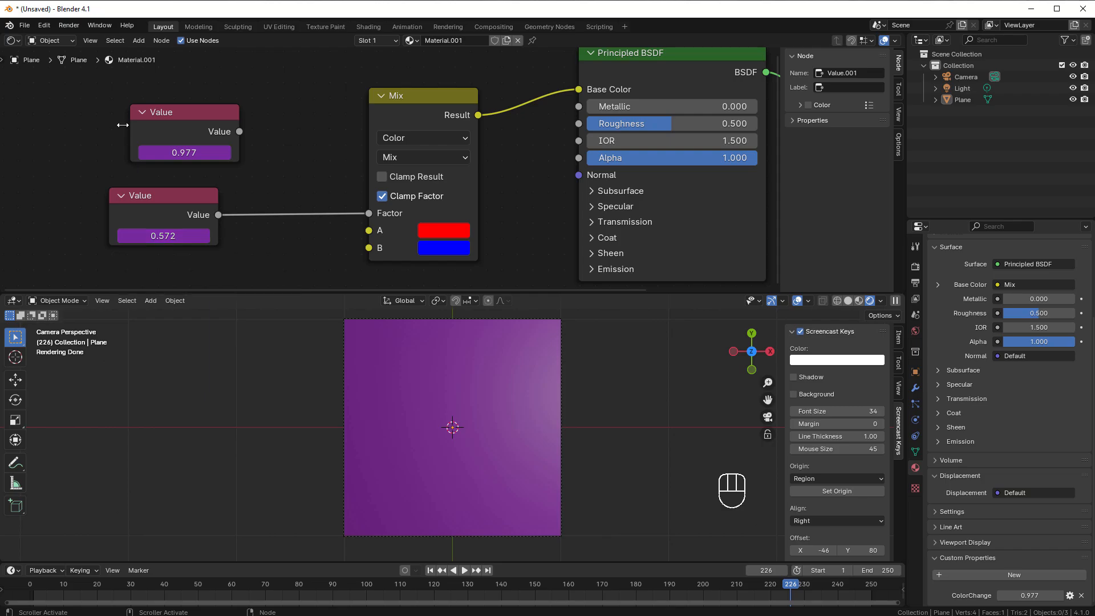
Delete the plane from the scene and hide the camera in the viewport
{"action": "middle_click_drag", "start_coordinate": [451, 360], "coordinate": [430, 354]}
{"action": "left_click", "coordinate": [477, 454]}
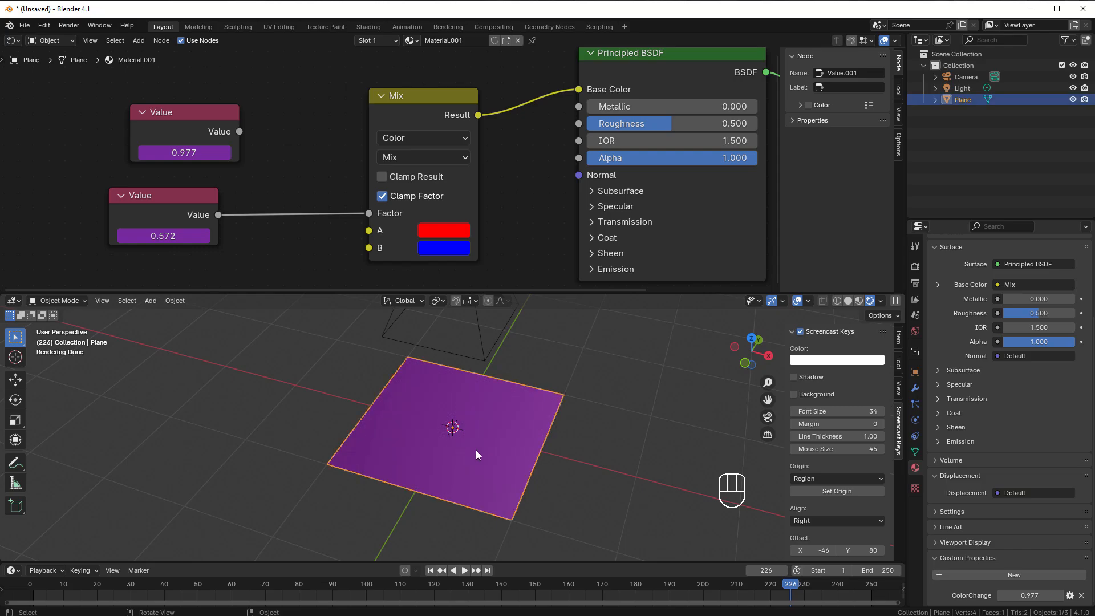
{"action": "key", "text": "Delete"}
{"action": "left_click", "coordinate": [467, 369]}
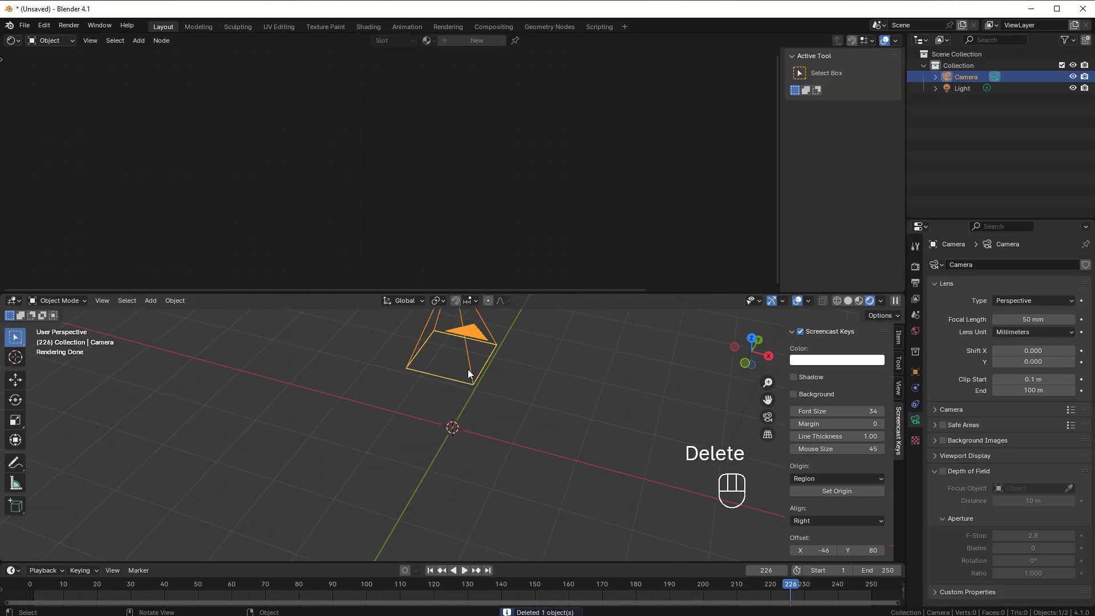
{"action": "left_click", "coordinate": [1073, 76]}
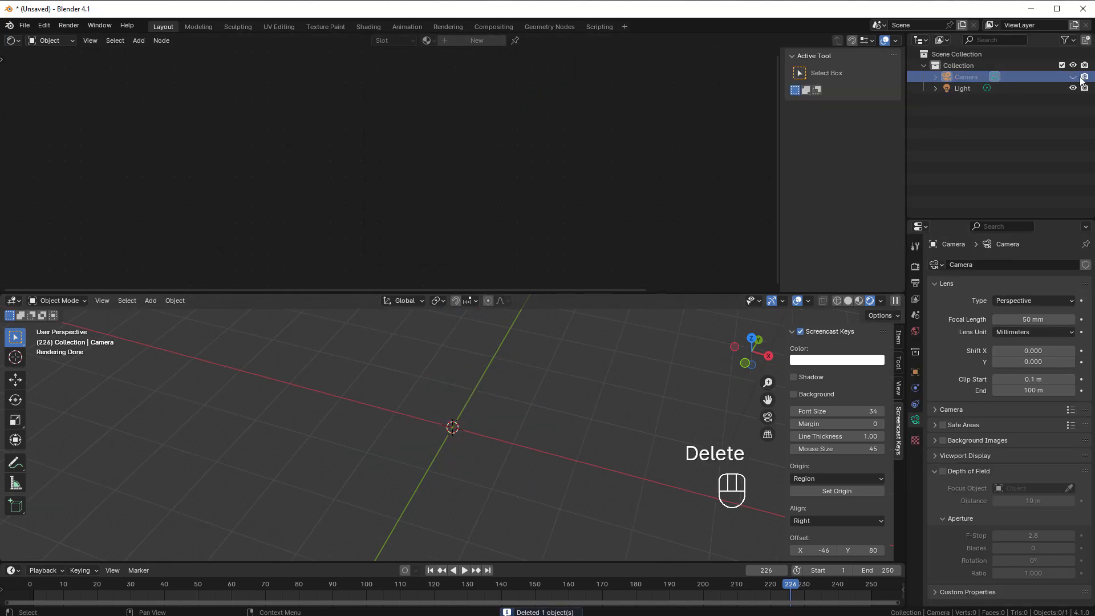
Add a cube mesh at the world origin
{"action": "middle_click_drag", "start_coordinate": [448, 463], "coordinate": [462, 430]}
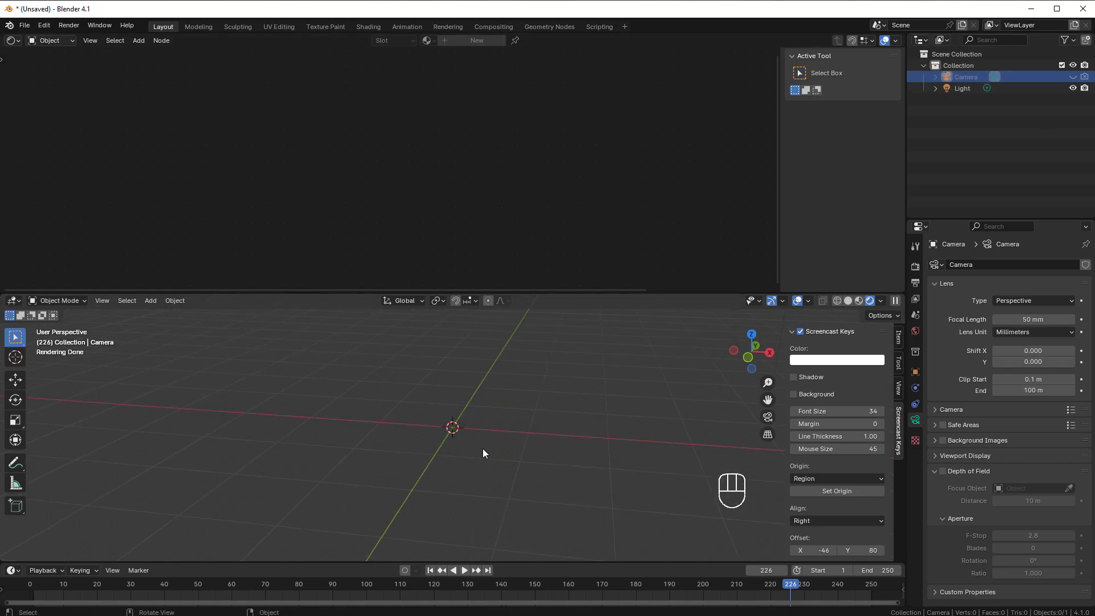
{"action": "key", "text": "shift+a"}
{"action": "mouse_move", "coordinate": [444, 395]}
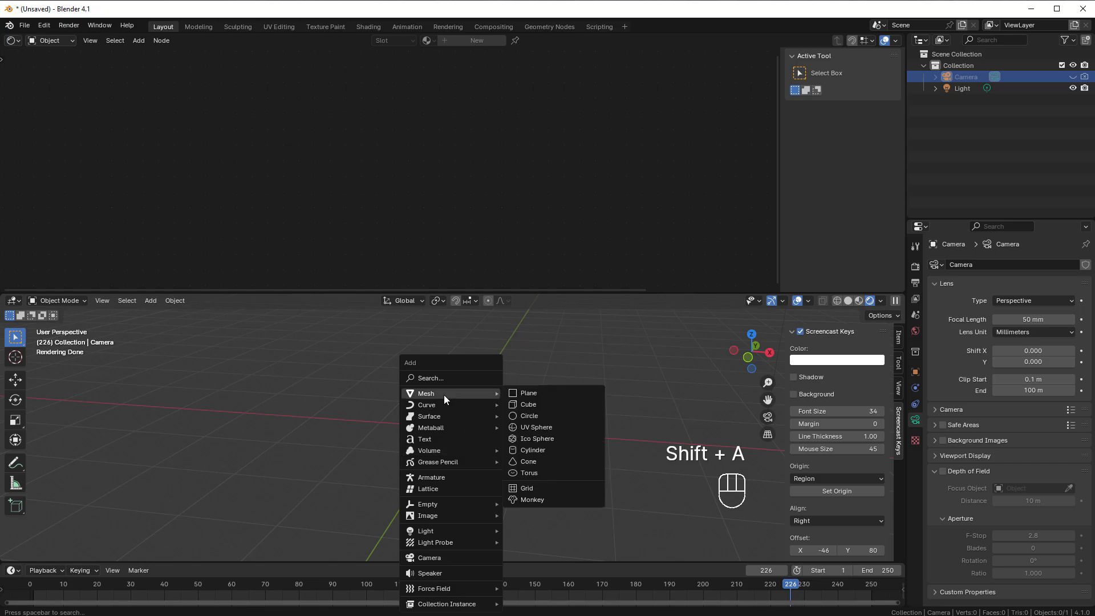
{"action": "left_click", "coordinate": [541, 403]}
{"action": "middle_click_drag", "start_coordinate": [497, 456], "coordinate": [457, 464]}
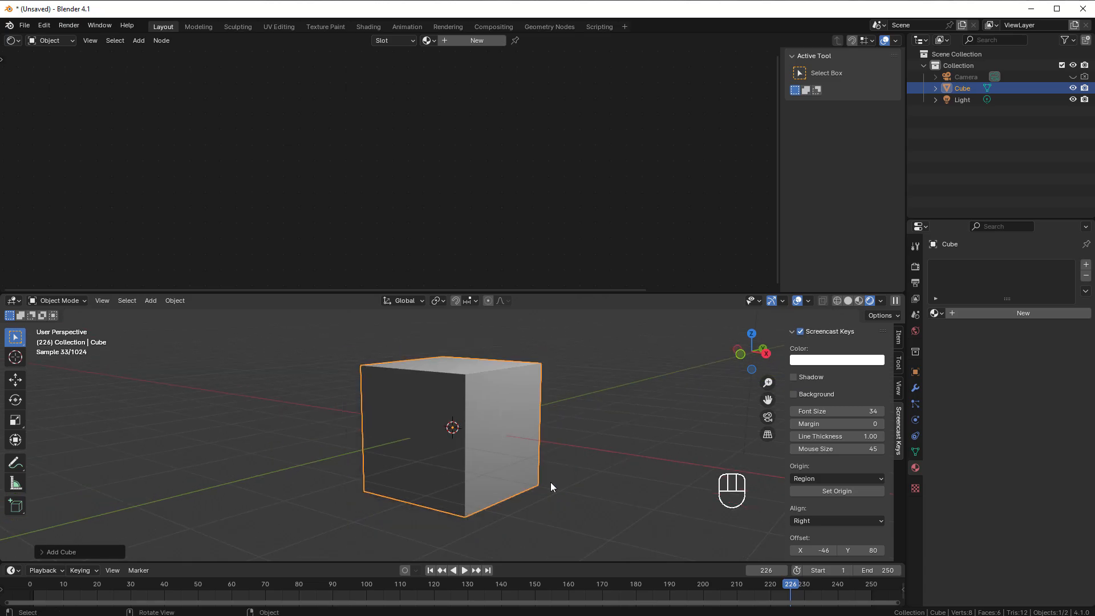
Move the cube 1 m up along the Z axis
{"action": "key", "text": "g"}
{"action": "key", "text": "z"}
{"action": "key", "text": "1"}
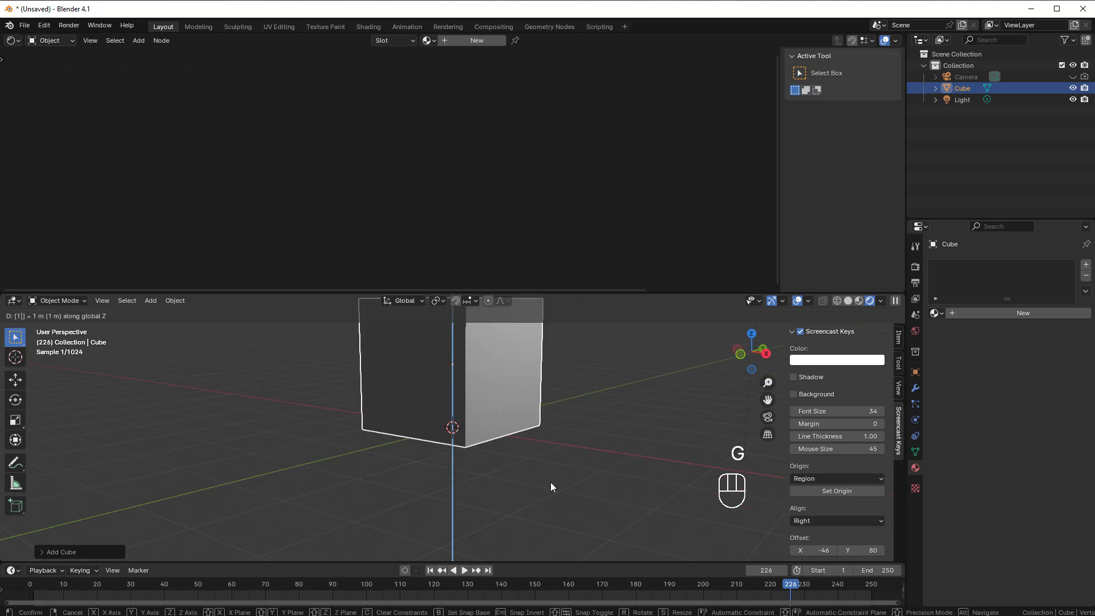
{"action": "left_click", "coordinate": [549, 482]}
{"action": "middle_click_drag", "start_coordinate": [507, 471], "coordinate": [446, 471]}
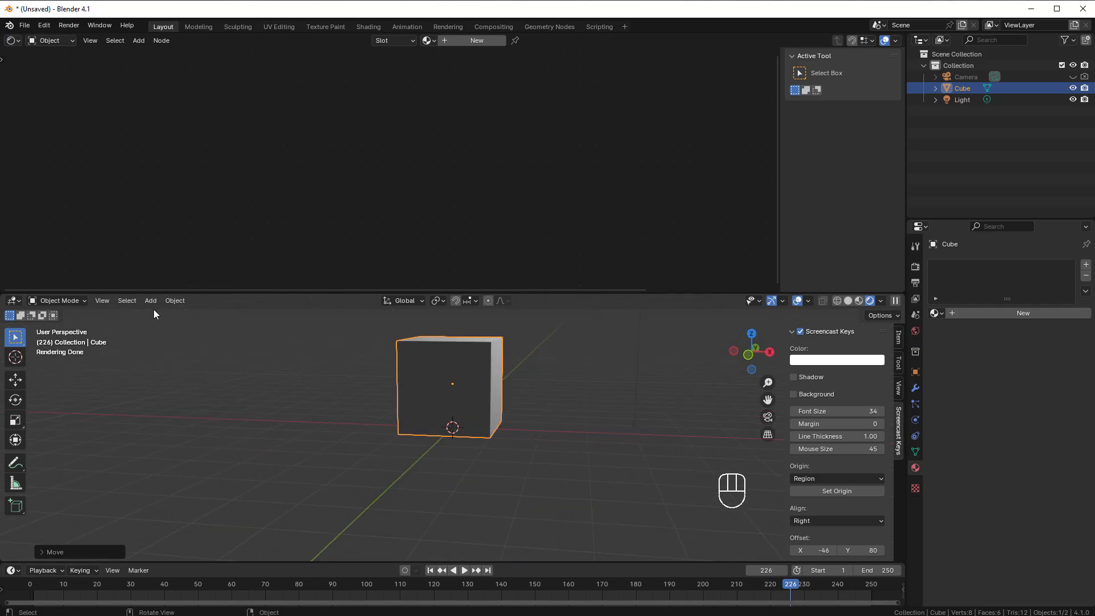
Set the cube's origin to the 3D cursor at its base
{"action": "left_click", "coordinate": [174, 300]}
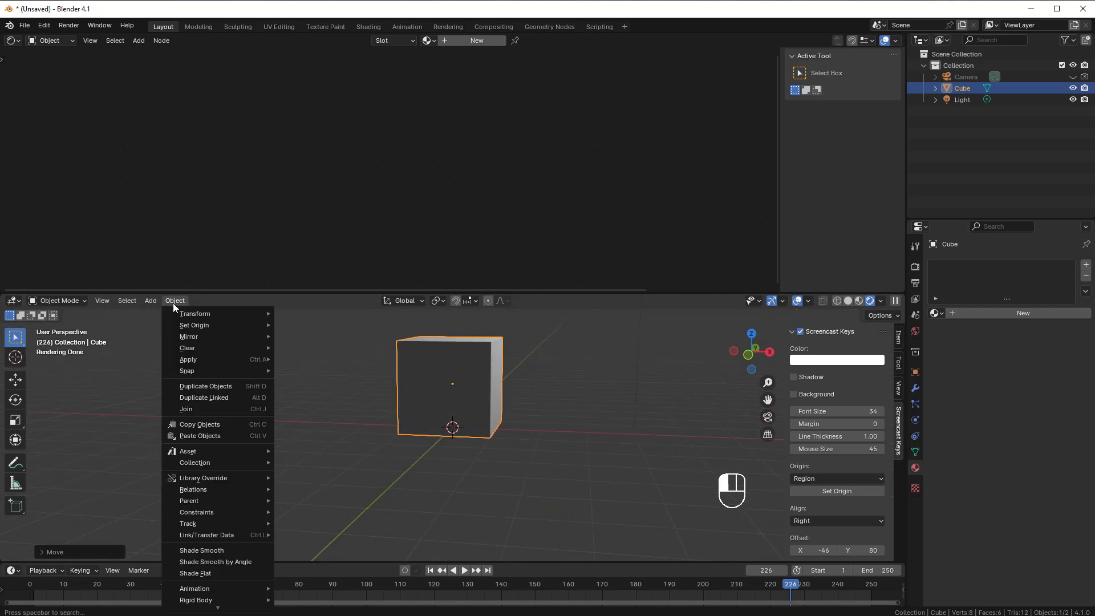
{"action": "mouse_move", "coordinate": [193, 327]}
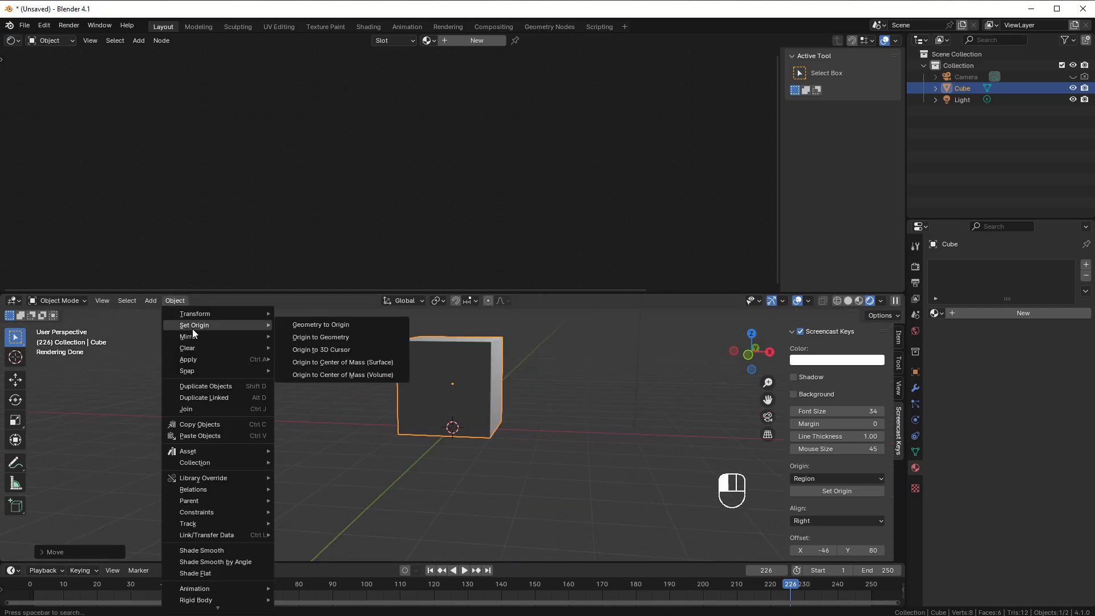
{"action": "left_click", "coordinate": [332, 350]}
{"action": "middle_click_drag", "start_coordinate": [487, 487], "coordinate": [465, 482]}
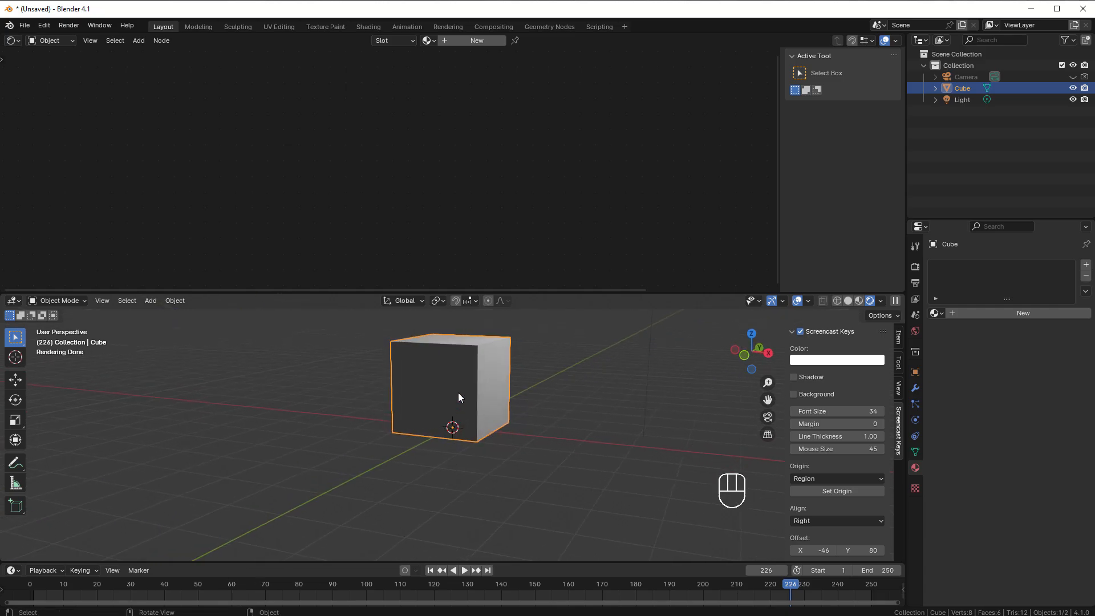
Raise the cube's top face about 1.3 m along the Z axis in Edit Mode
{"action": "key", "text": "Tab"}
{"action": "scroll", "coordinate": [457, 393], "scroll_direction": "down", "scroll_amount": 2}
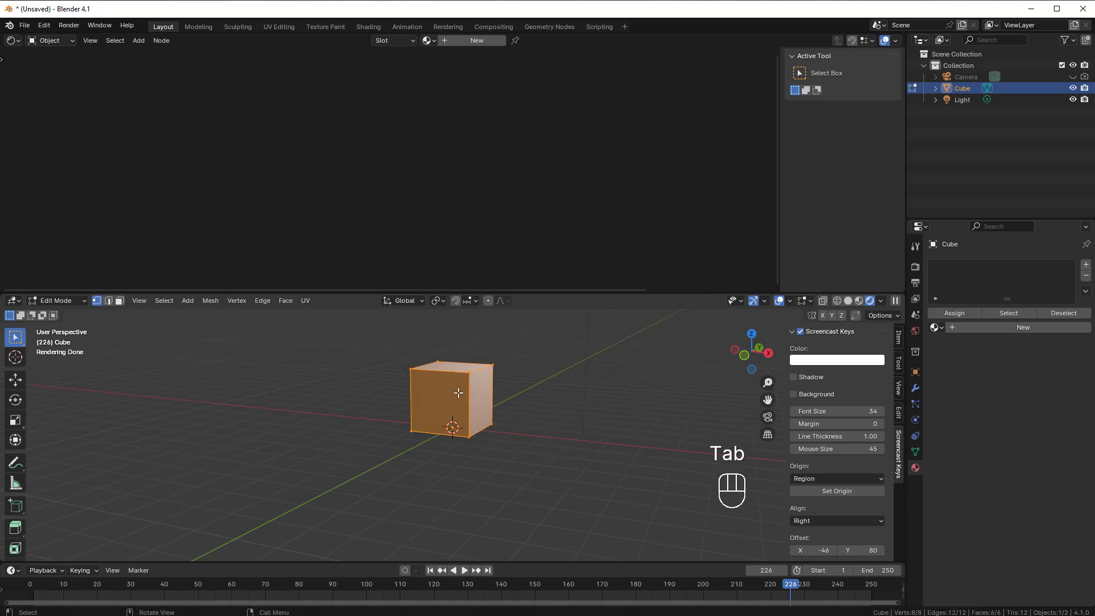
{"action": "middle_click_drag", "start_coordinate": [468, 391], "coordinate": [479, 386]}
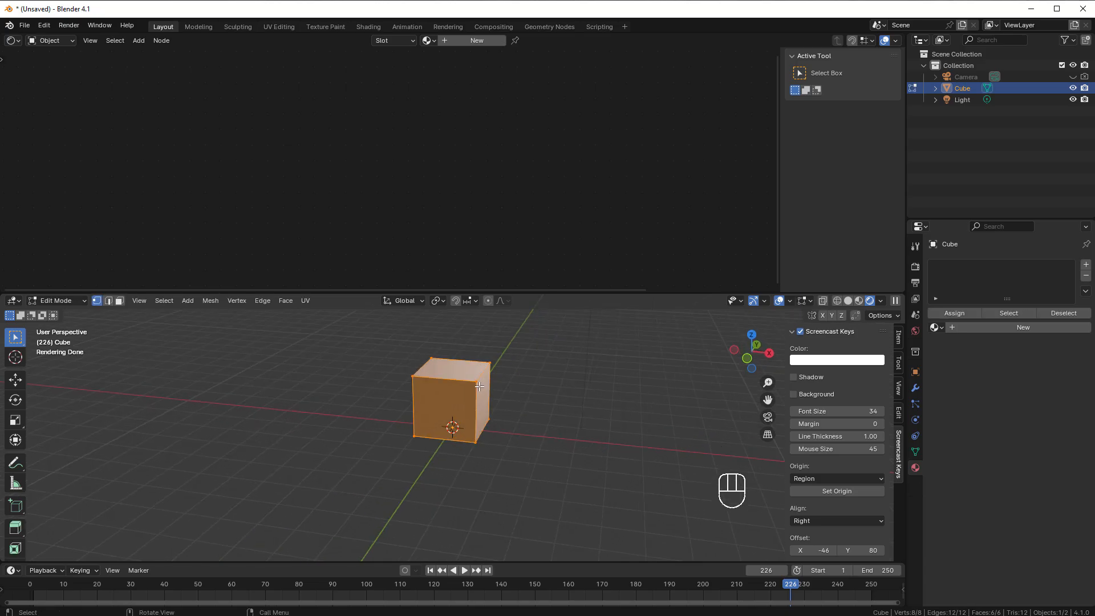
{"action": "key", "text": "3"}
{"action": "left_click", "coordinate": [441, 372]}
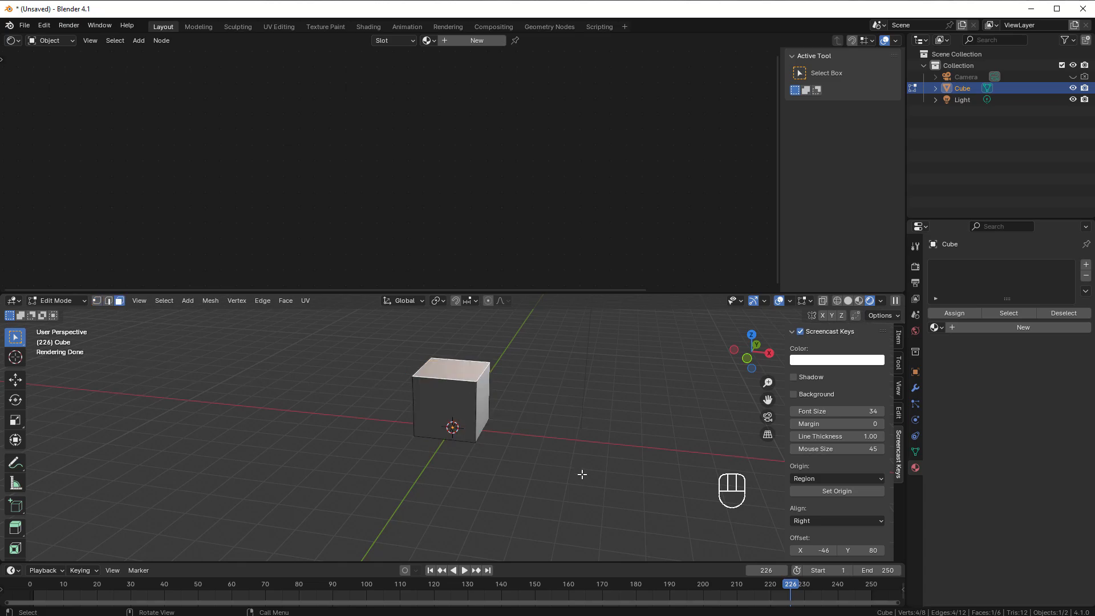
{"action": "key", "text": "g"}
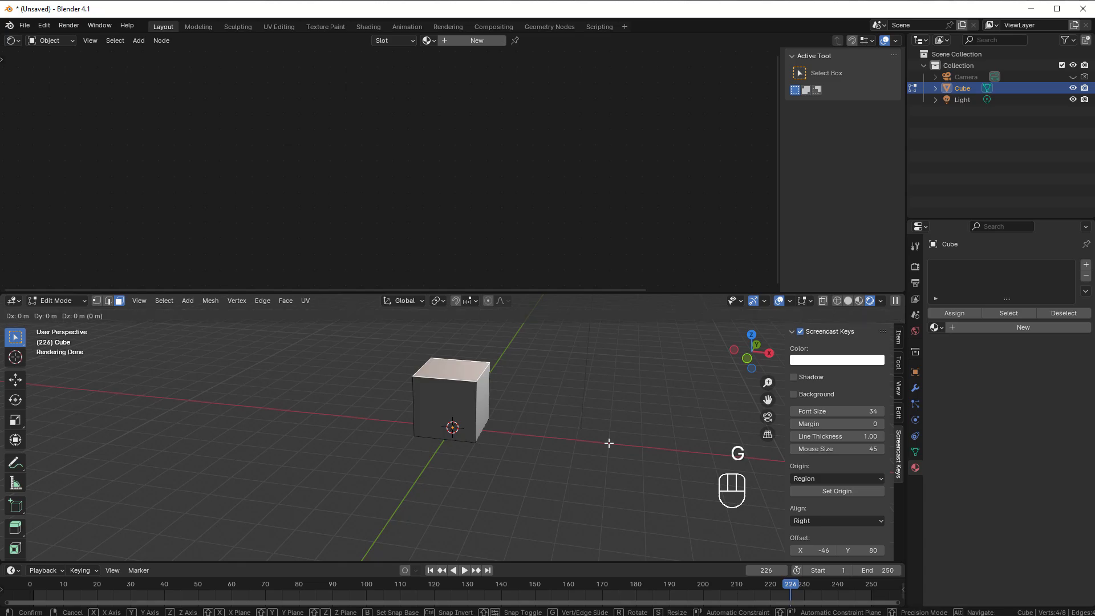
{"action": "key", "text": "z"}
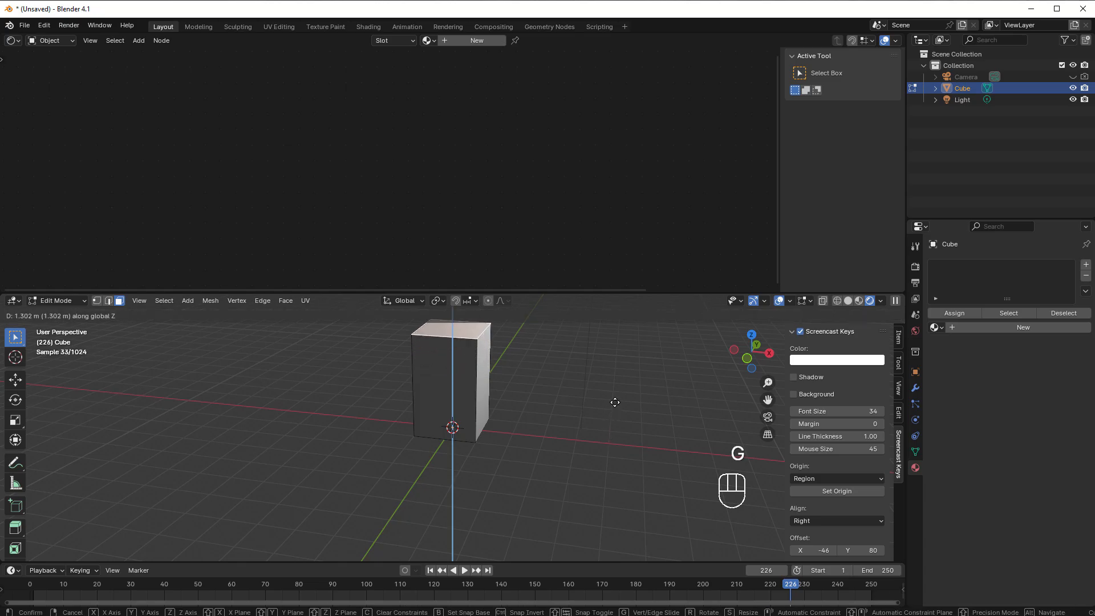
{"action": "left_click", "coordinate": [604, 410]}
Delete the tall box's front face and return to Object Mode
{"action": "middle_click_drag", "start_coordinate": [605, 410], "coordinate": [576, 435]}
{"action": "left_click", "coordinate": [447, 390]}
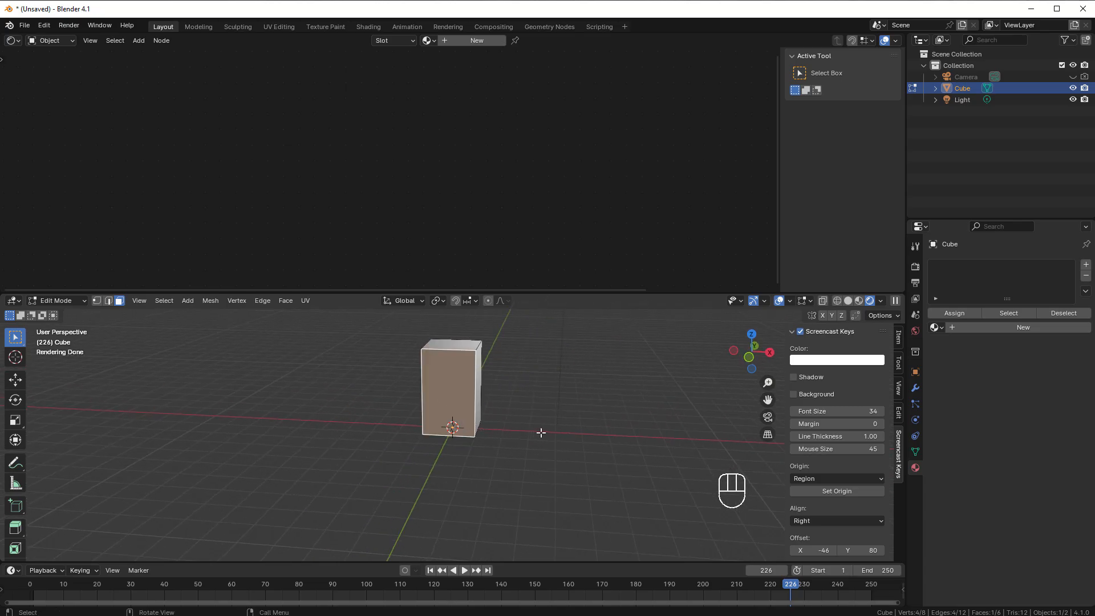
{"action": "key", "text": "Delete"}
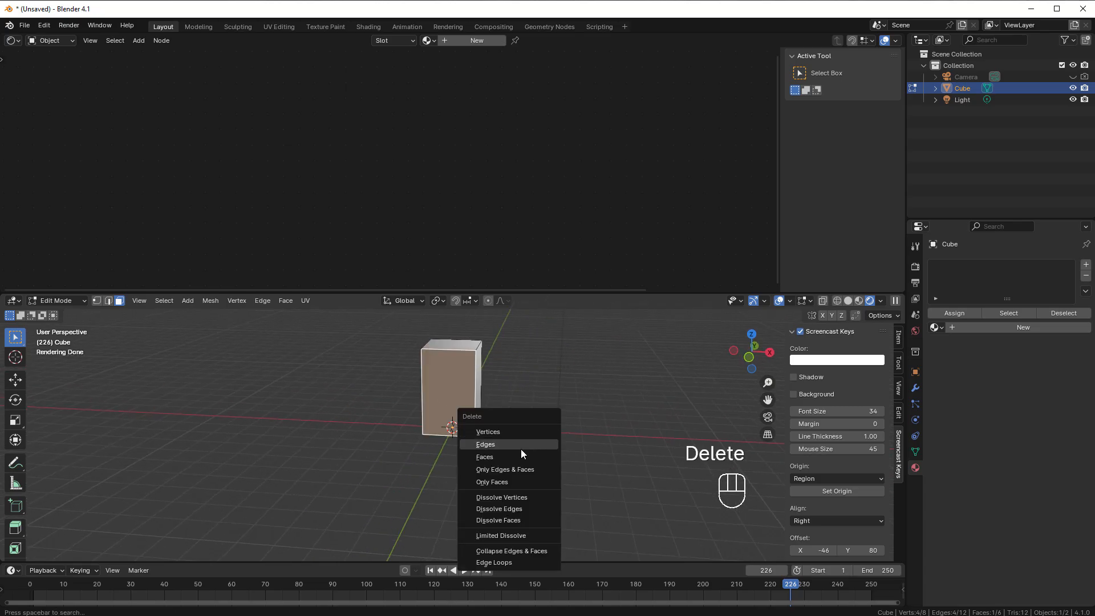
{"action": "left_click", "coordinate": [522, 455]}
{"action": "middle_click_drag", "start_coordinate": [467, 415], "coordinate": [443, 403]}
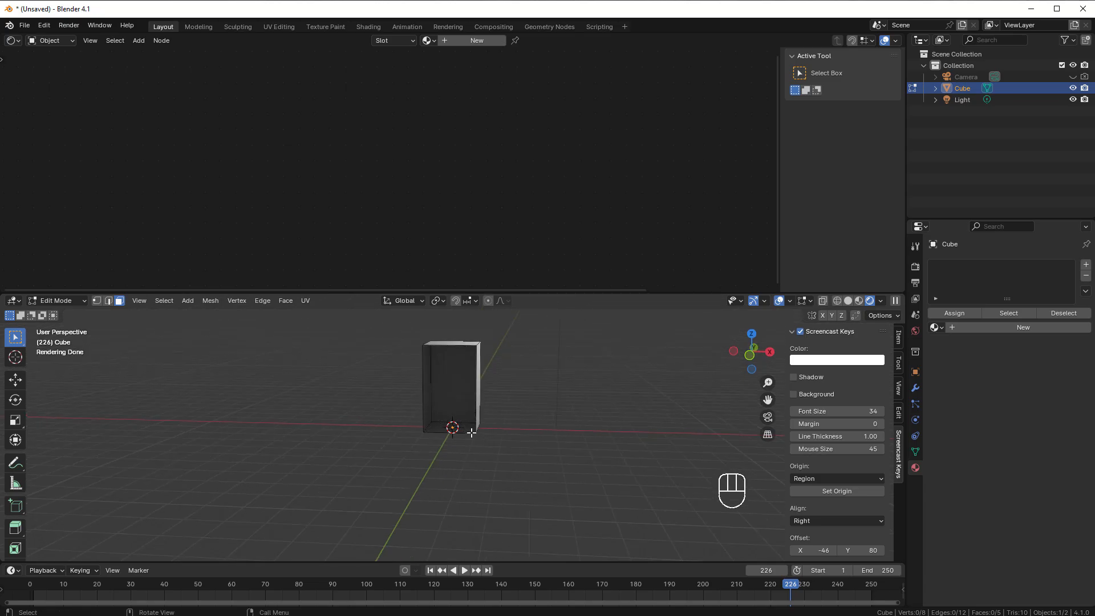
{"action": "key", "text": "Tab"}
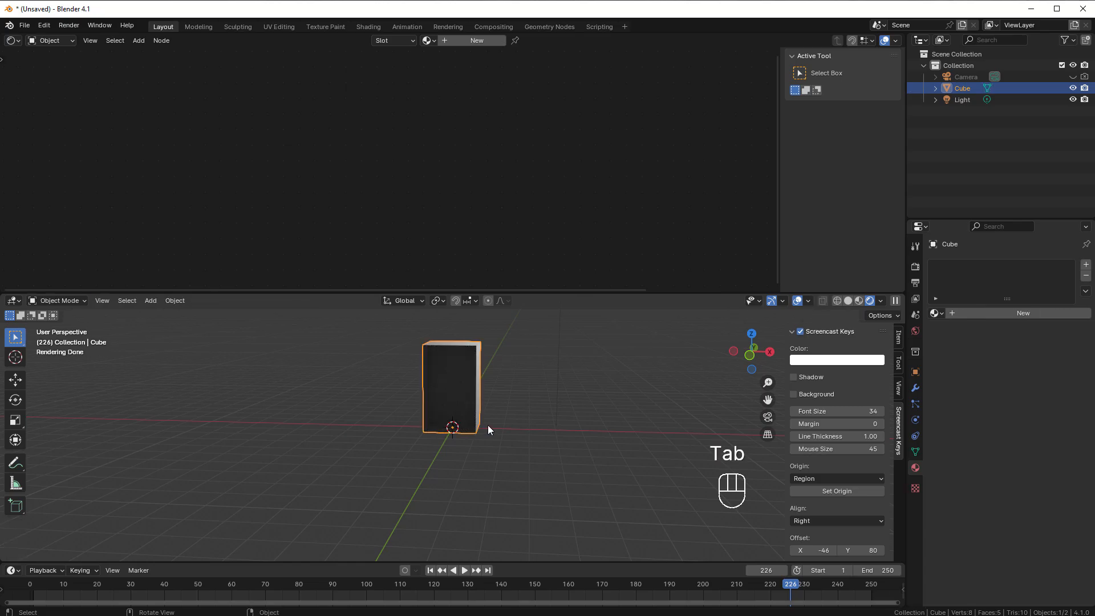
Add a new custom property to the cube's object properties
{"action": "middle_click_drag", "start_coordinate": [496, 427], "coordinate": [474, 478], "text": "shift"}
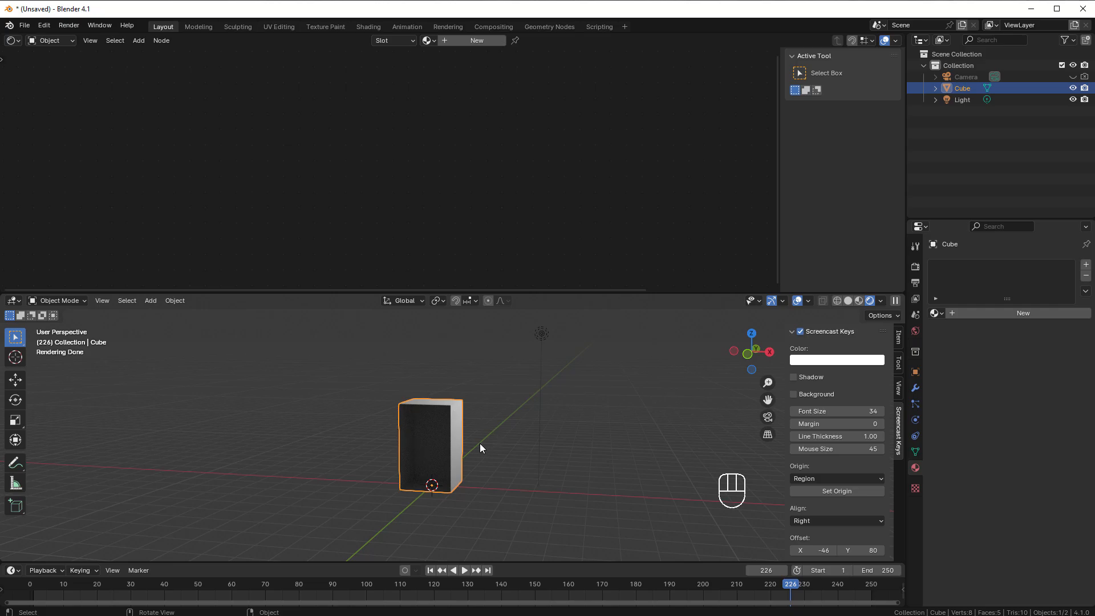
{"action": "left_click", "coordinate": [916, 372]}
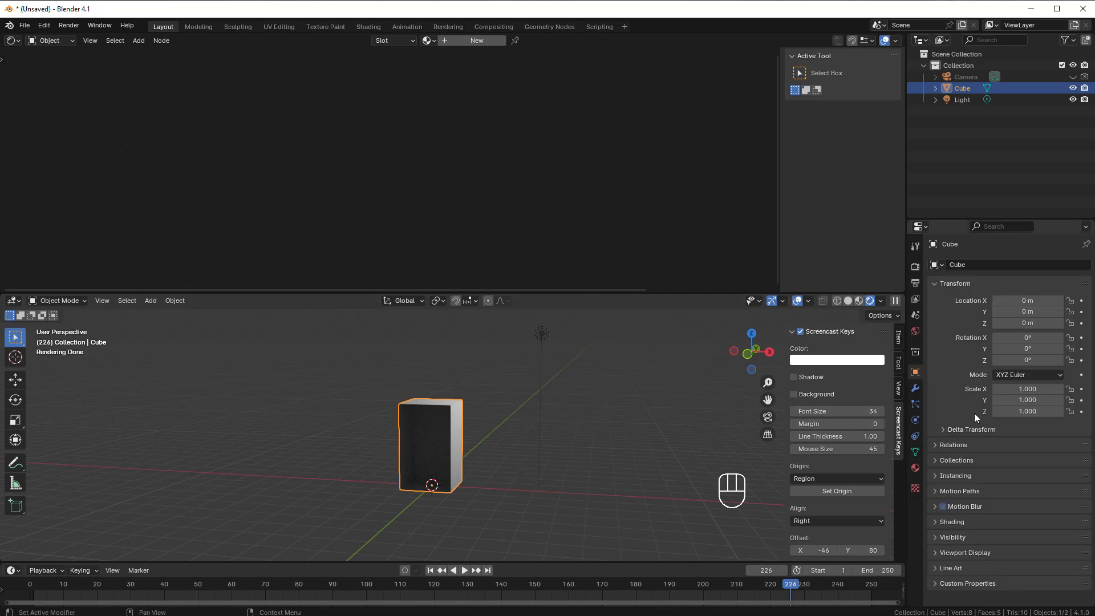
{"action": "left_click", "coordinate": [932, 583]}
{"action": "scroll", "coordinate": [949, 536], "scroll_direction": "down", "scroll_amount": 1}
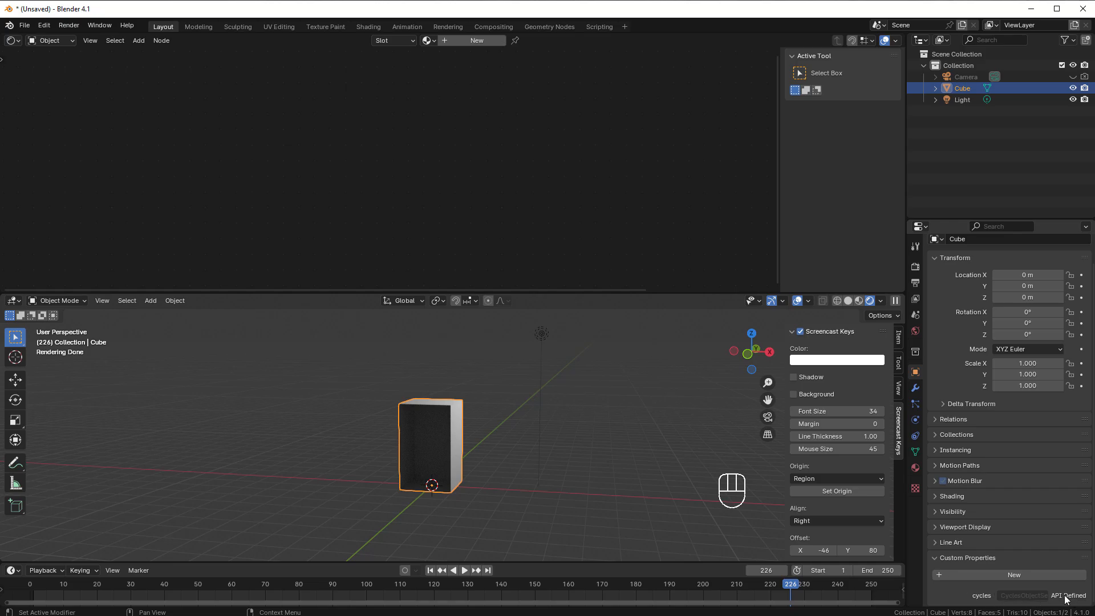
{"action": "left_click", "coordinate": [1009, 575]}
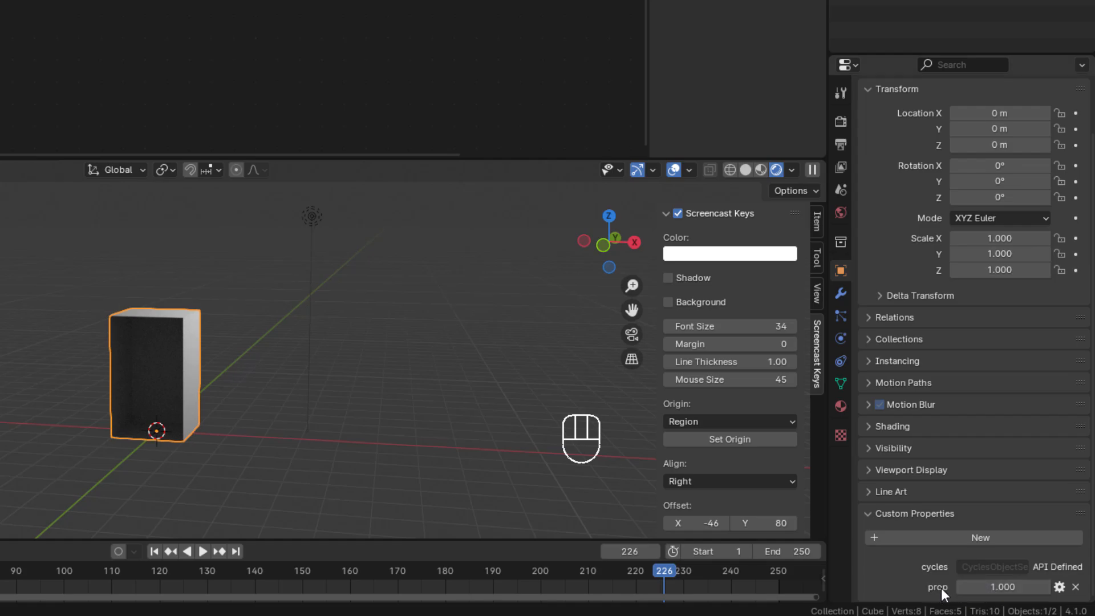
Change the cube's new custom property to the Integer type and name it Level
{"action": "left_click", "coordinate": [1059, 588]}
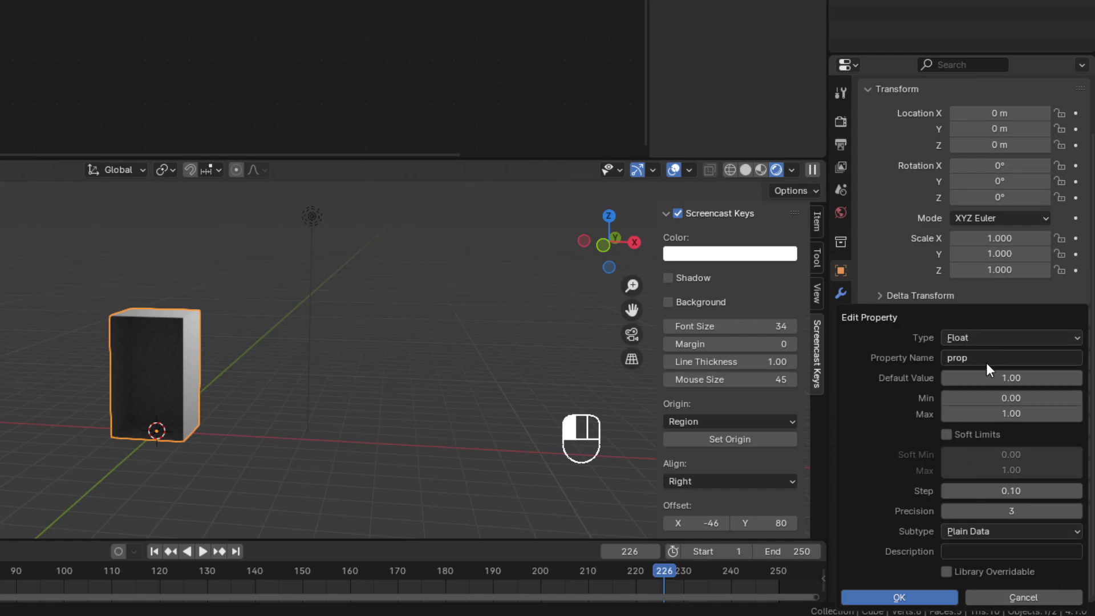
{"action": "left_click", "coordinate": [977, 336]}
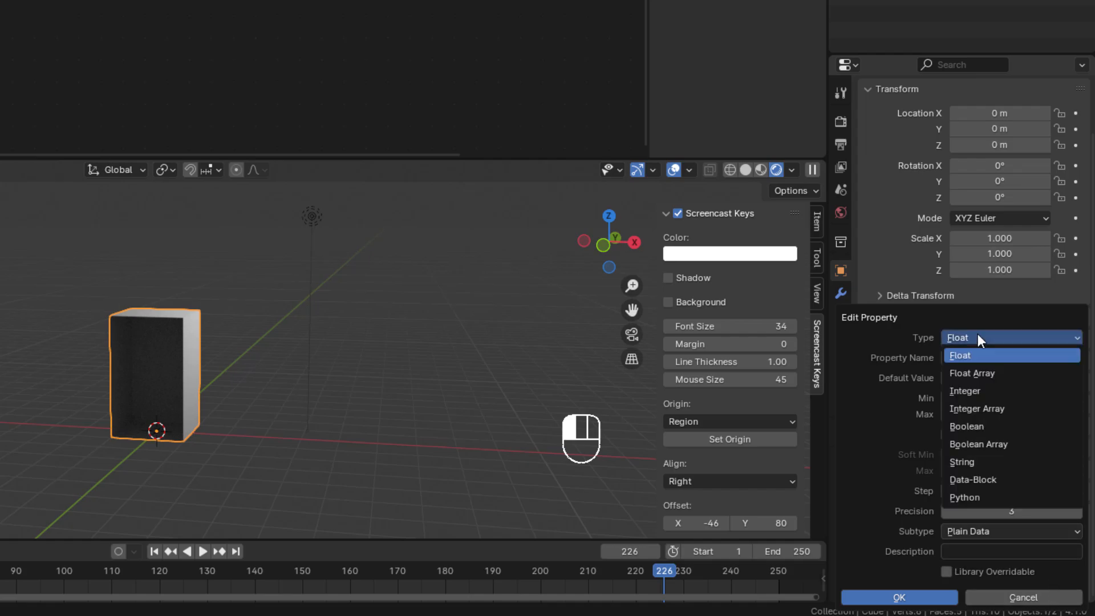
{"action": "left_click", "coordinate": [964, 391]}
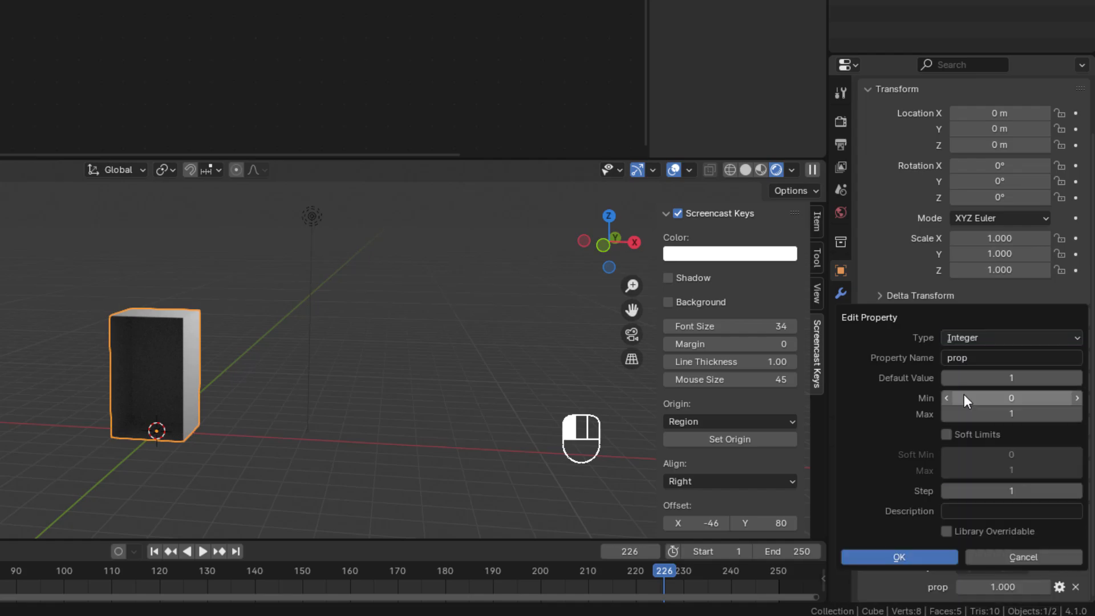
{"action": "left_click", "coordinate": [969, 358]}
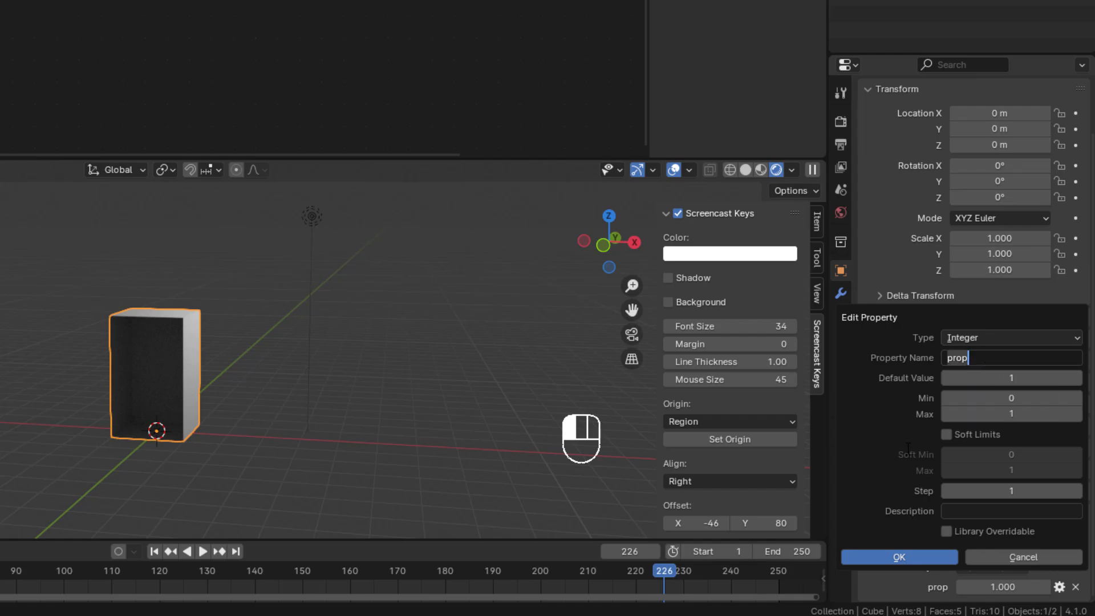
{"action": "type", "text": "Level"}
Set the Level property's default value to 0 and its maximum to 9, and apply the settings
{"action": "left_click", "coordinate": [1008, 378]}
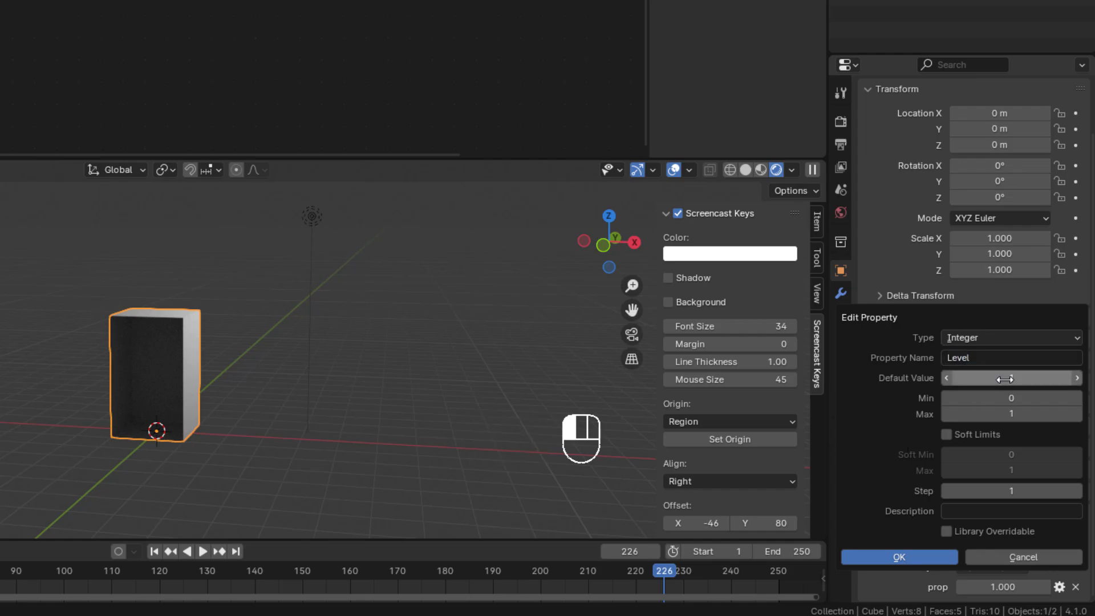
{"action": "type", "text": "0"}
{"action": "left_click", "coordinate": [995, 414]}
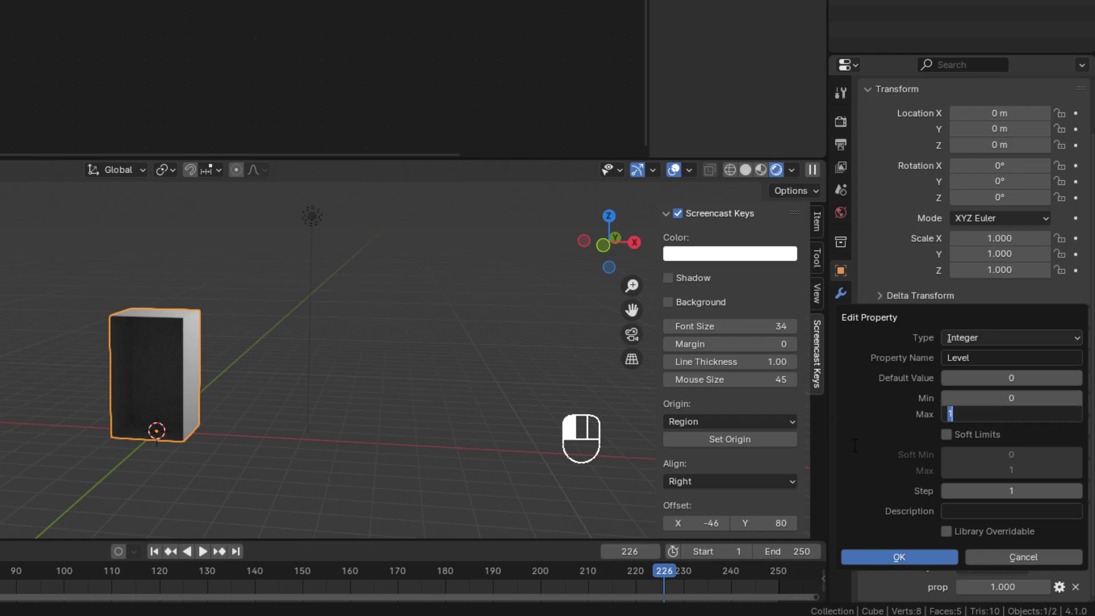
{"action": "type", "text": "0"}
{"action": "key", "text": "BackSpace"}
{"action": "type", "text": "9"}
{"action": "key", "text": "Return"}
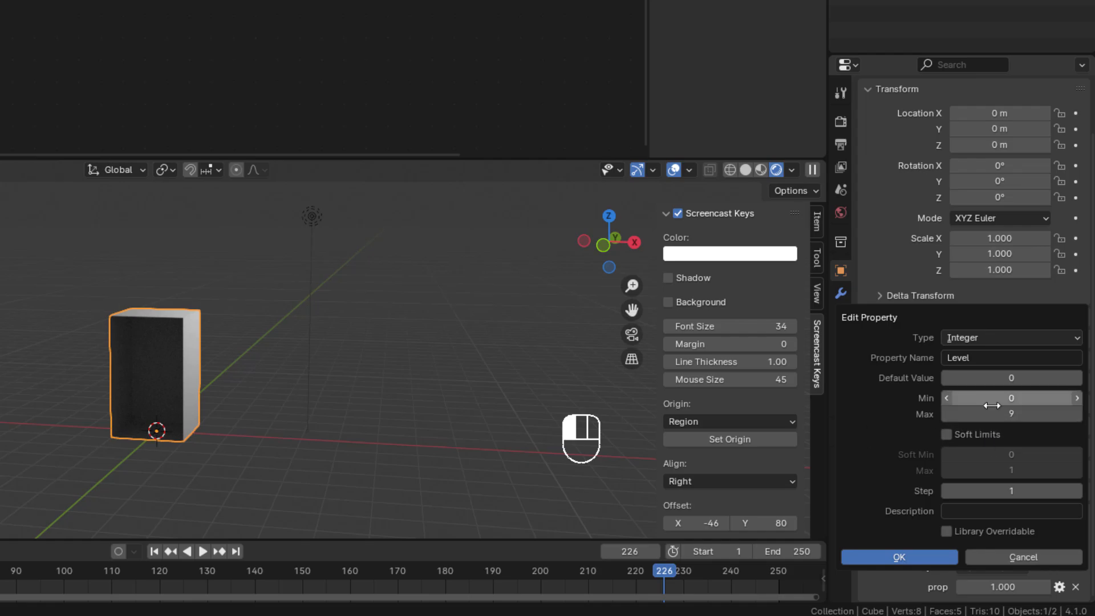
{"action": "left_click", "coordinate": [900, 557]}
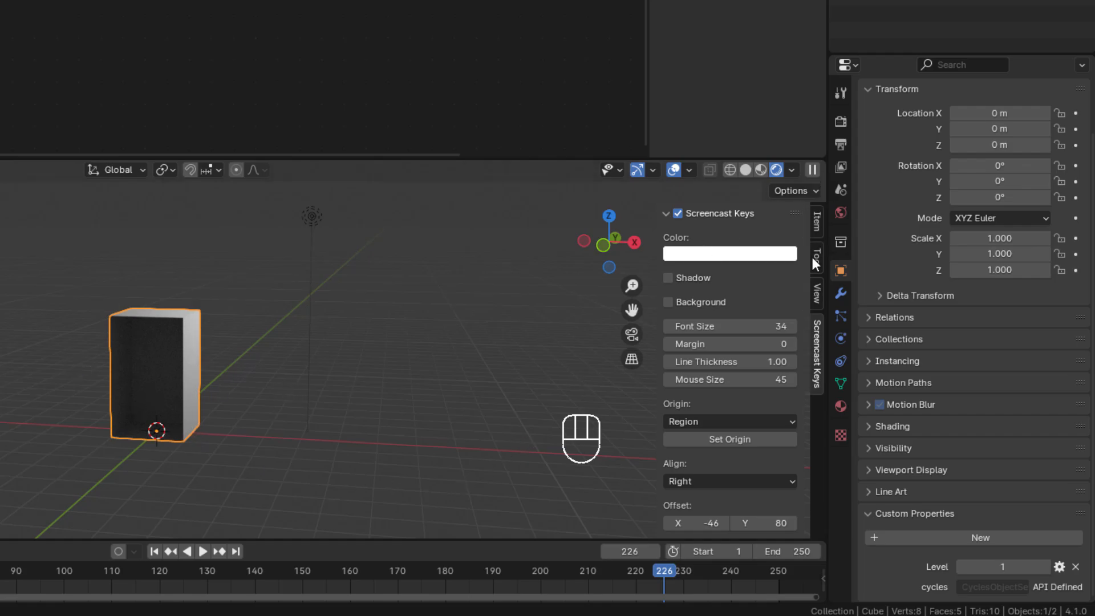
Raise the cube along Z to a location of 1.55 m using its transform values
{"action": "left_click", "coordinate": [819, 218]}
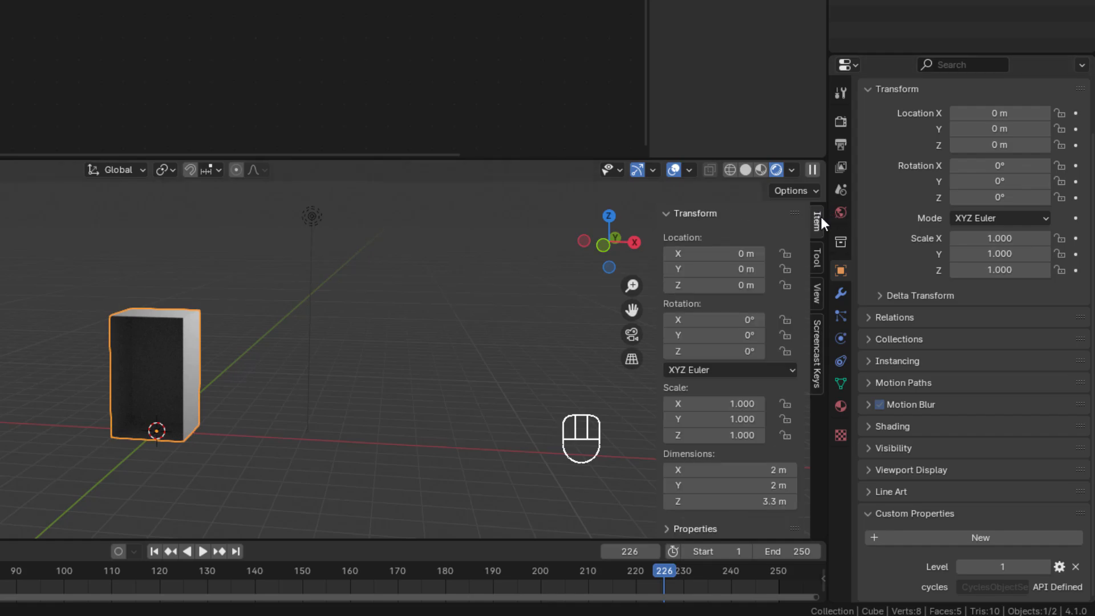
{"action": "left_click_drag", "start_coordinate": [741, 285], "coordinate": [809, 285]}
{"action": "left_click", "coordinate": [740, 285]}
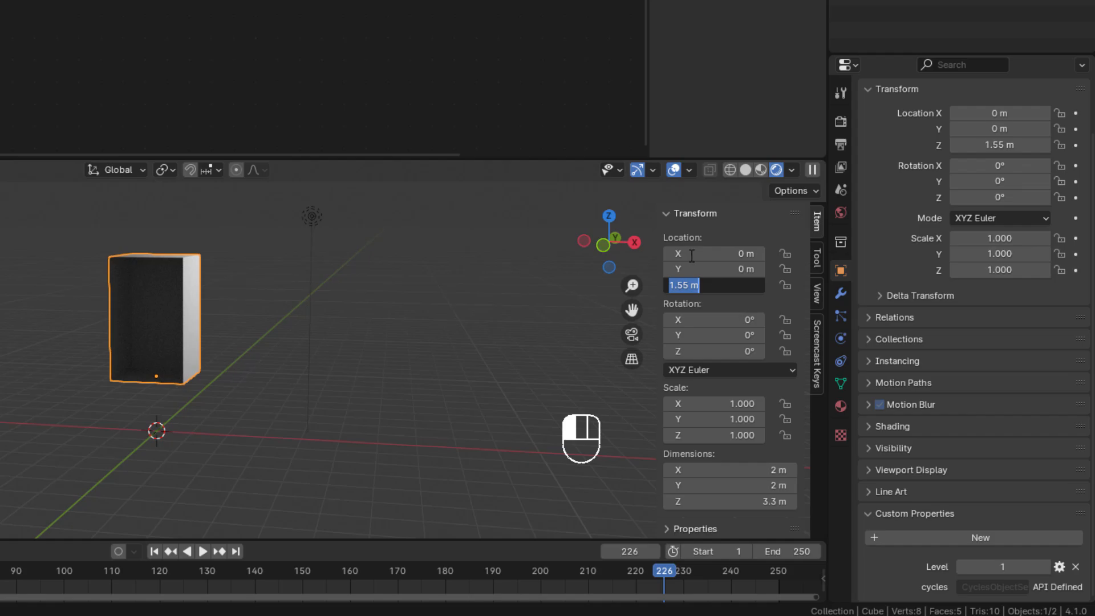
{"action": "key", "text": "Return"}
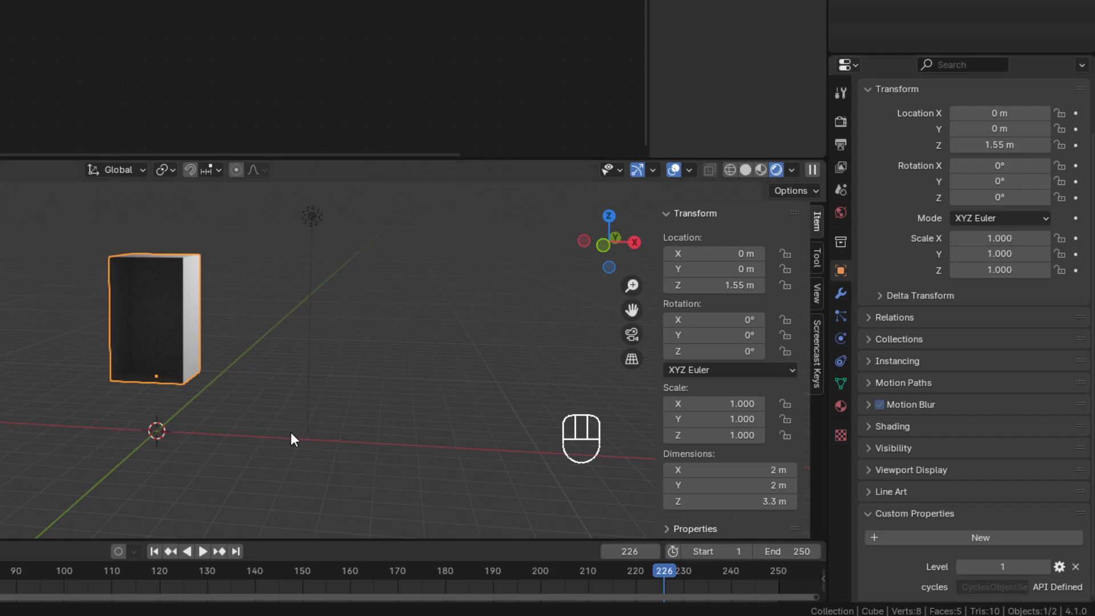
Add a driver to the cube's Z location and open that driver for editing
{"action": "right_click", "coordinate": [711, 284]}
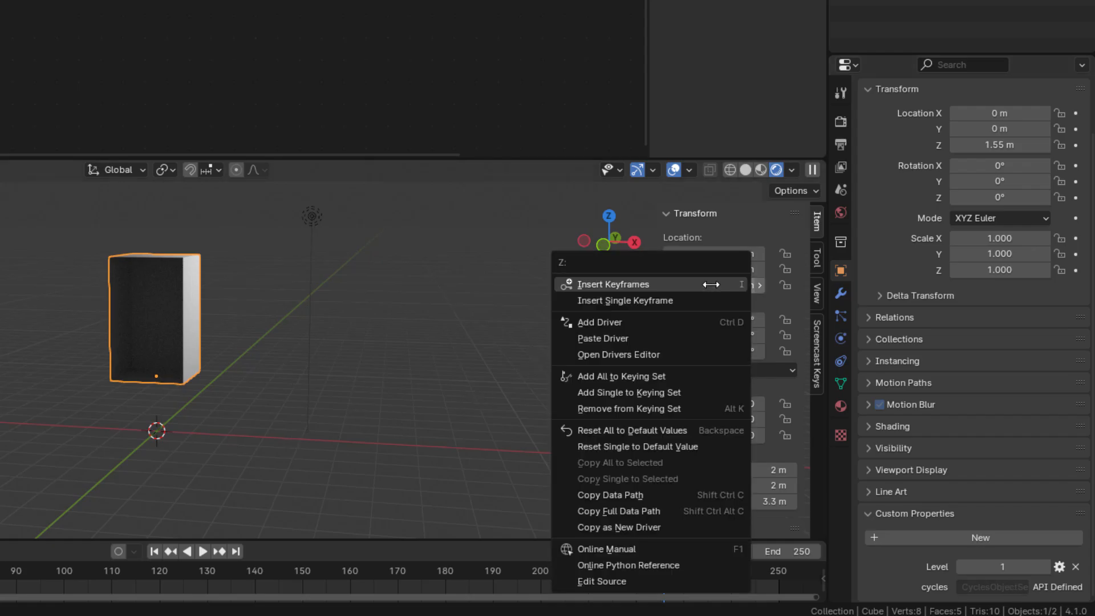
{"action": "left_click", "coordinate": [620, 323]}
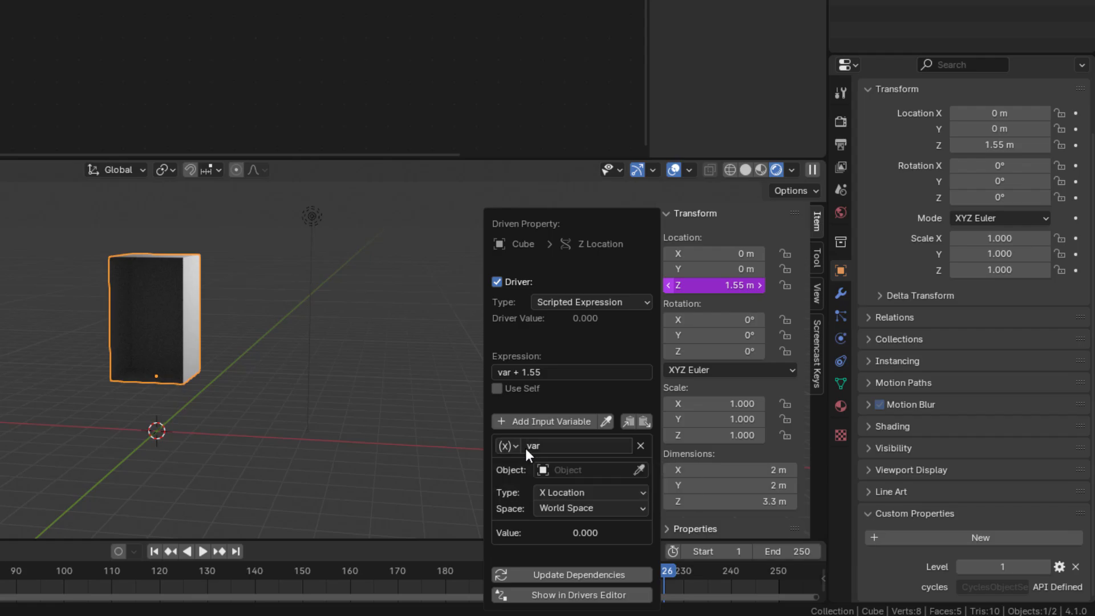
{"action": "left_click", "coordinate": [507, 446]}
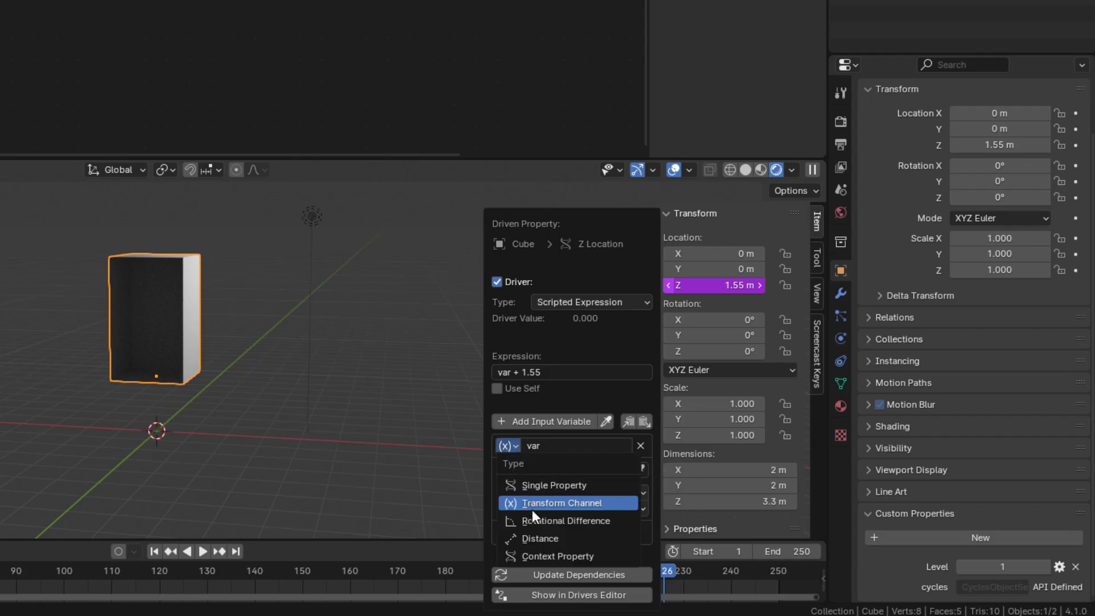
{"action": "left_click", "coordinate": [515, 447]}
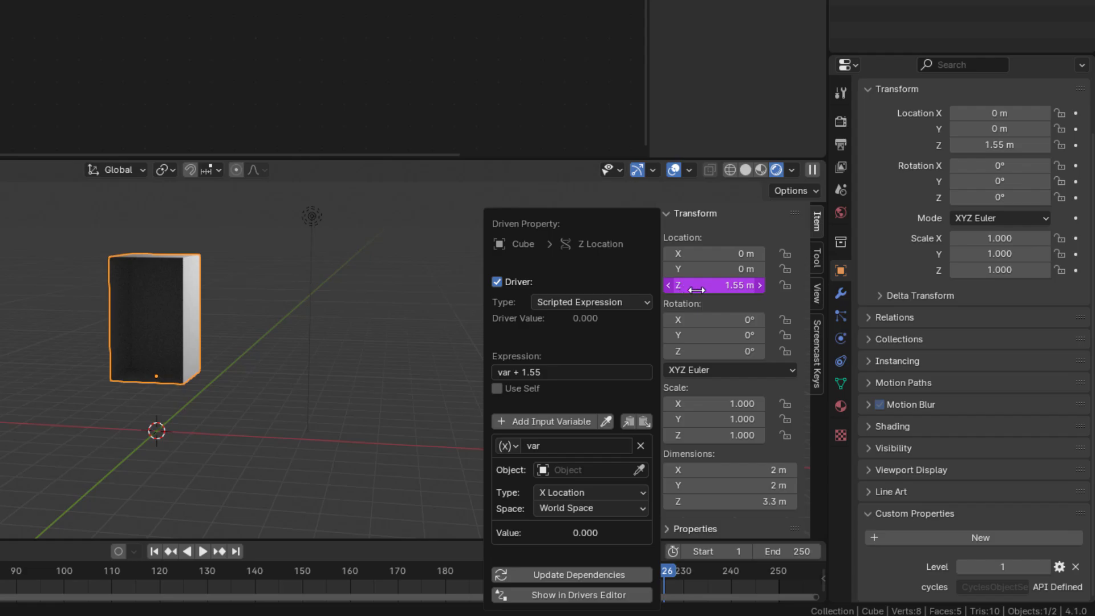
{"action": "left_click", "coordinate": [715, 287]}
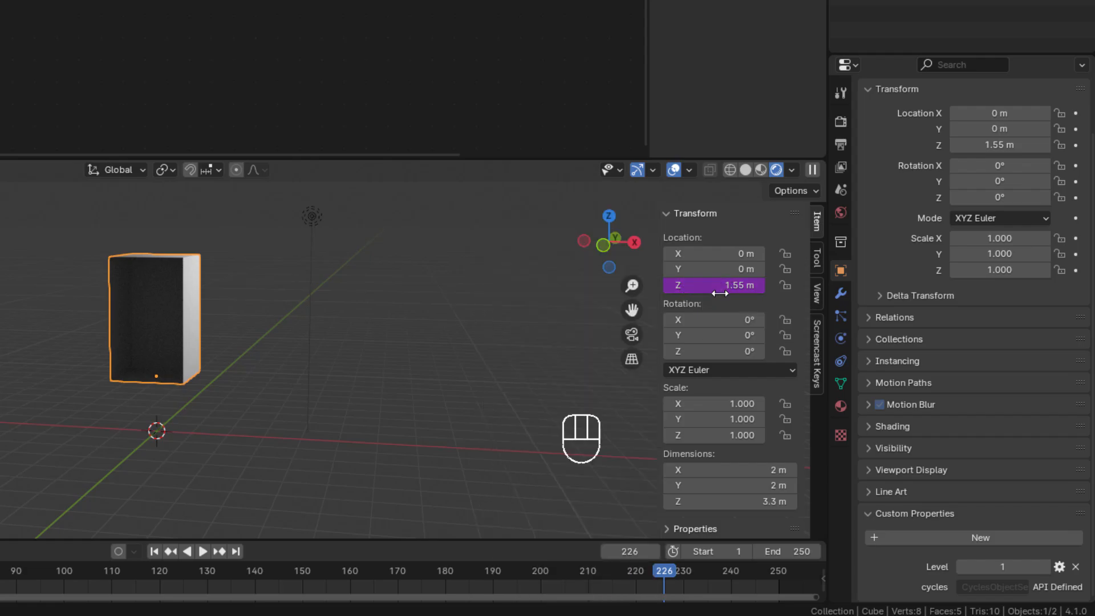
{"action": "right_click", "coordinate": [716, 286]}
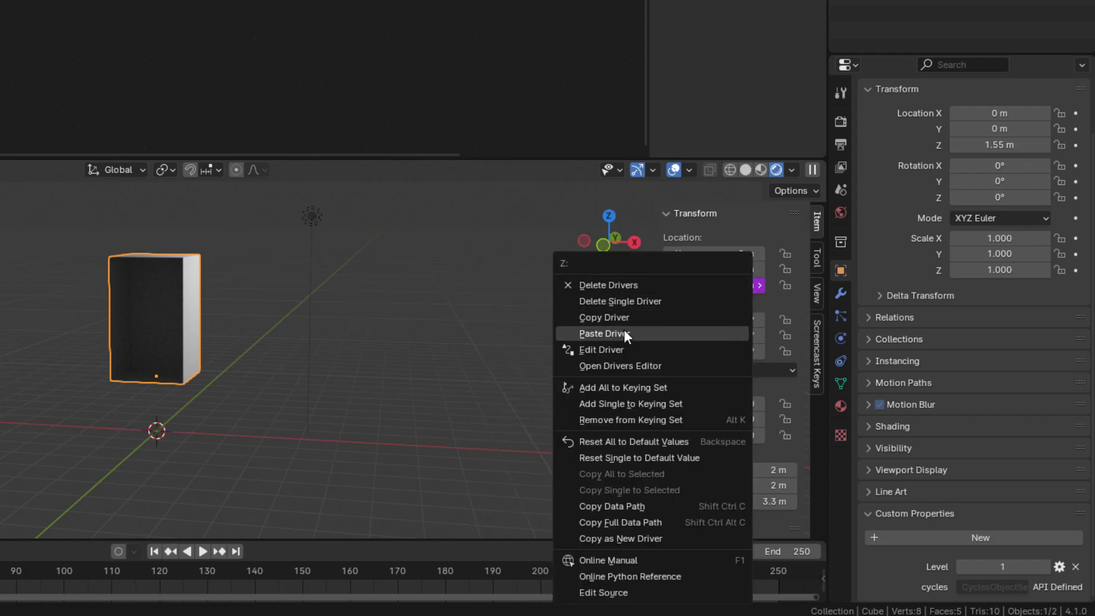
{"action": "left_click", "coordinate": [625, 348]}
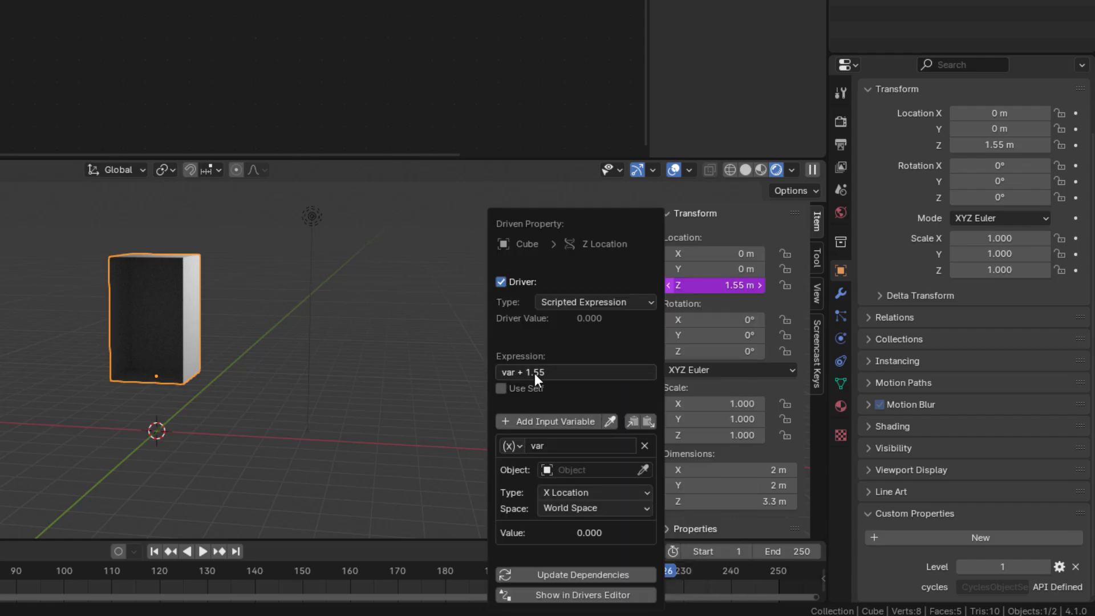
Name the driver's input variable ZPos, target it at the Cube object and set its type to Z Location
{"action": "left_click", "coordinate": [561, 446]}
{"action": "type", "text": "ZPos"}
{"action": "left_click", "coordinate": [550, 471]}
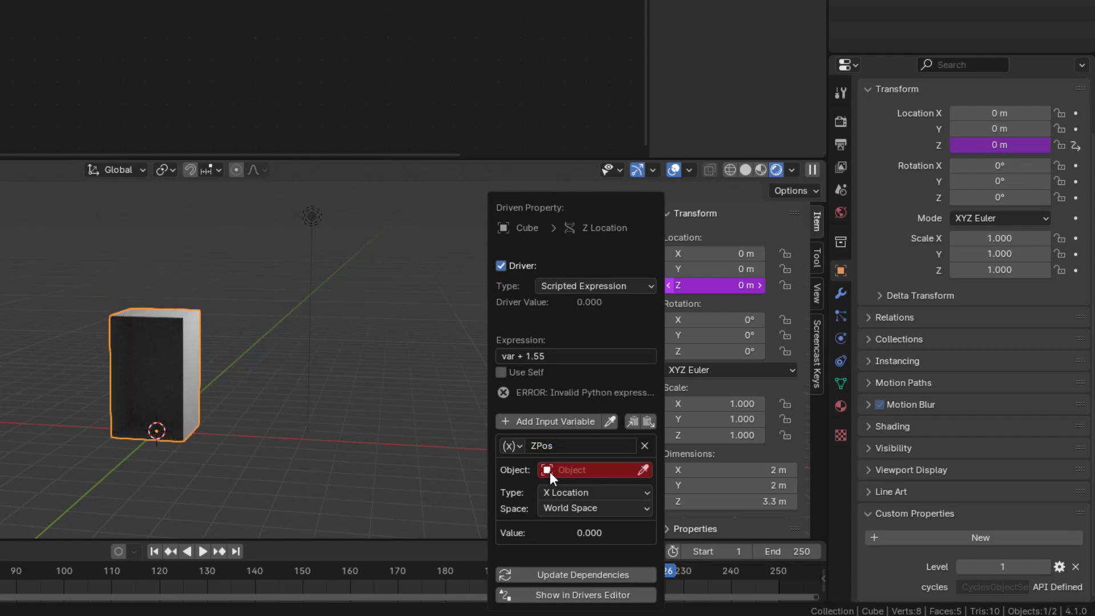
{"action": "left_click", "coordinate": [555, 472]}
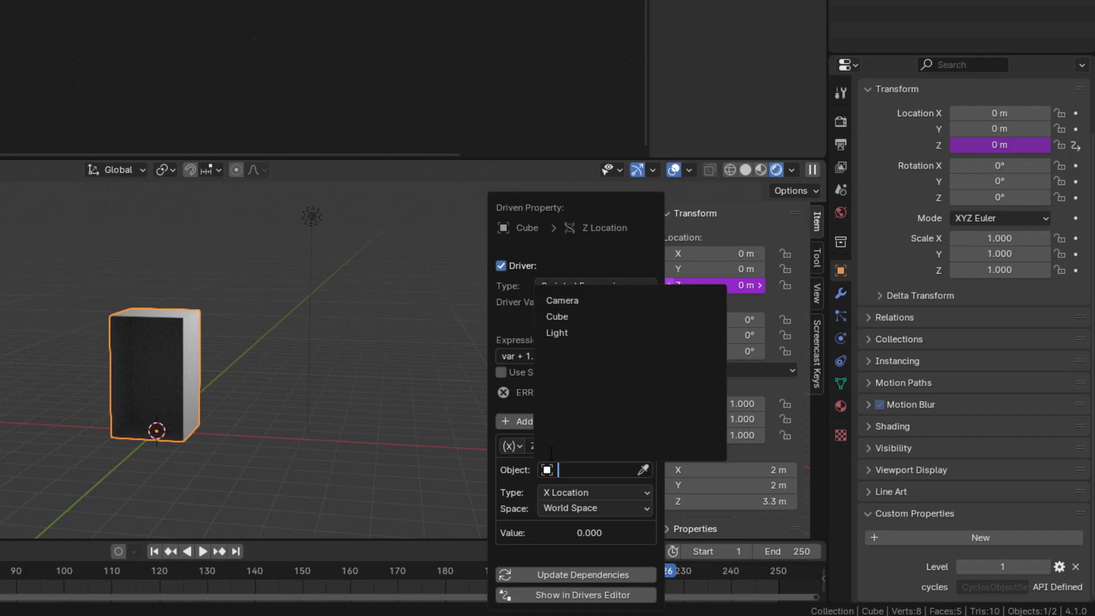
{"action": "left_click", "coordinate": [562, 318]}
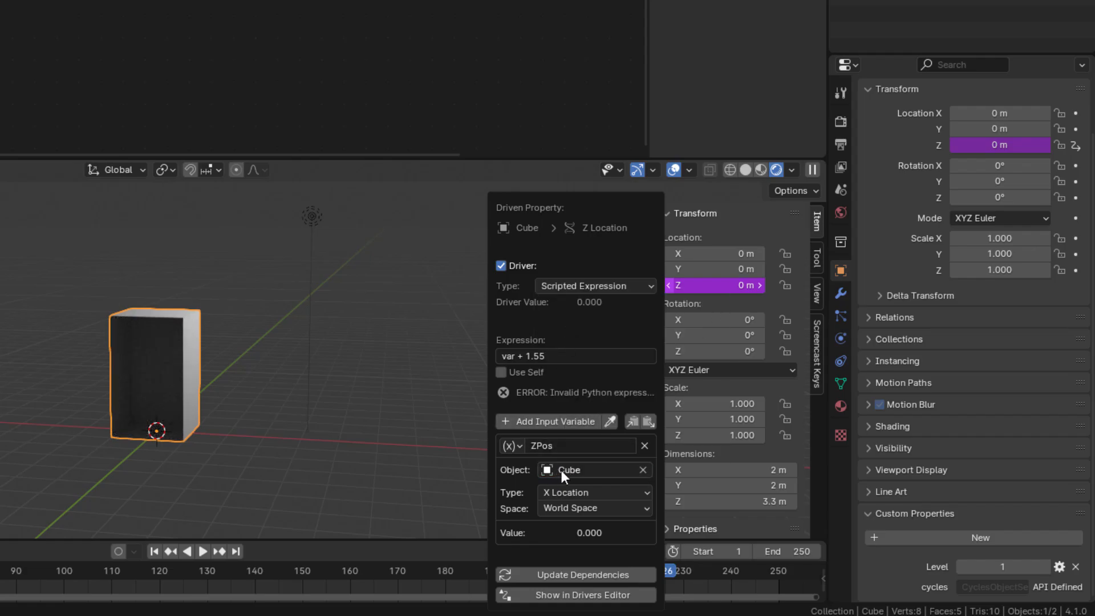
{"action": "left_click", "coordinate": [558, 494]}
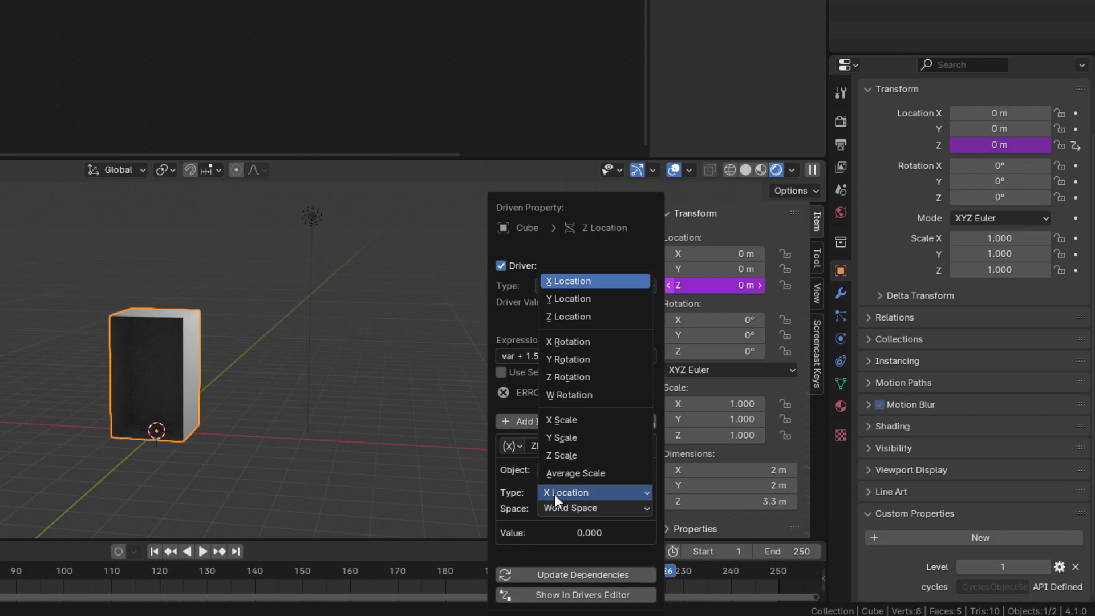
{"action": "left_click", "coordinate": [578, 318]}
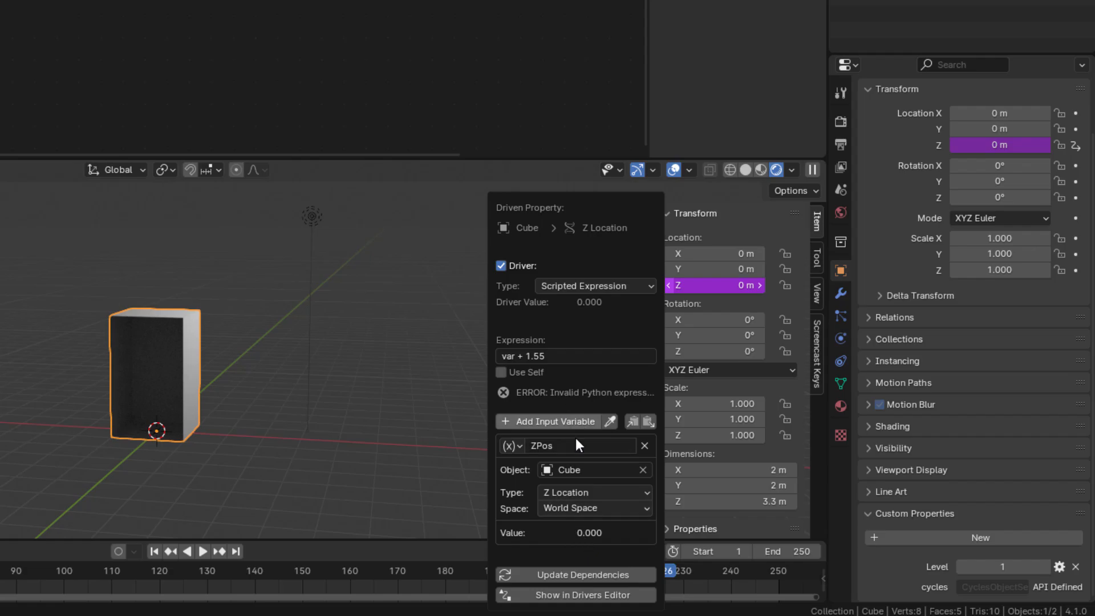
Set the Z location driver's expression to ZPos and try changing the cube's Level property
{"action": "left_click", "coordinate": [564, 355]}
{"action": "key", "text": "Home"}
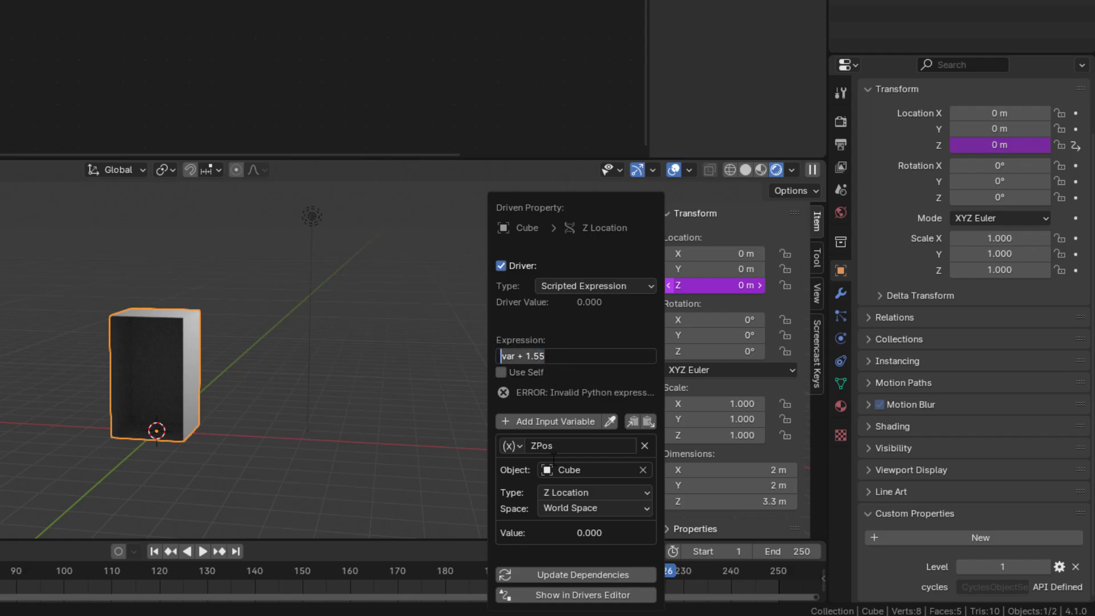
{"action": "type", "text": "ZPos"}
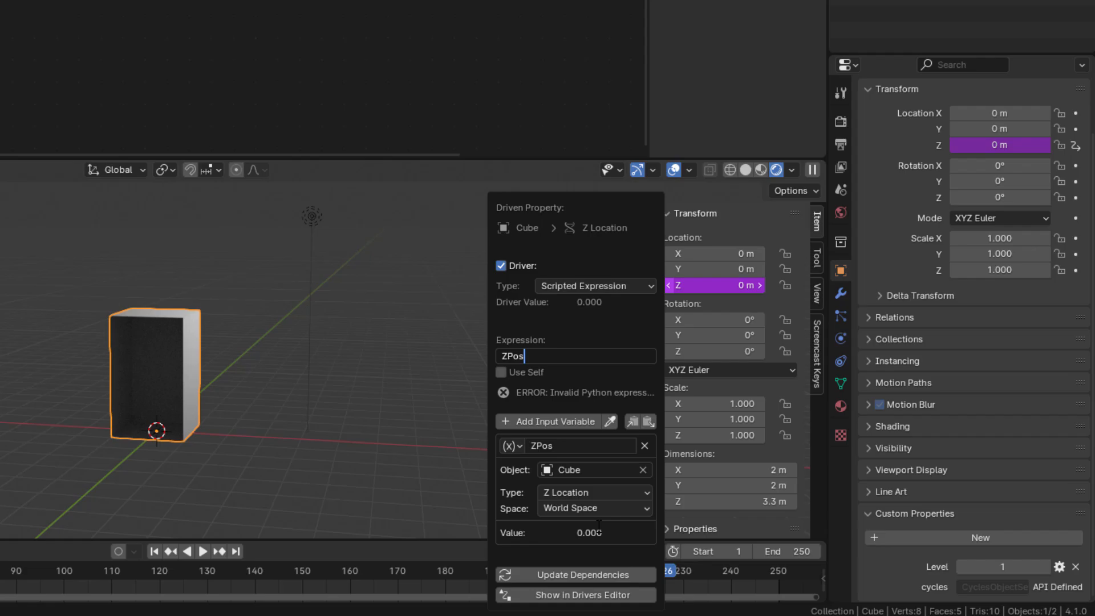
{"action": "key", "text": "Return"}
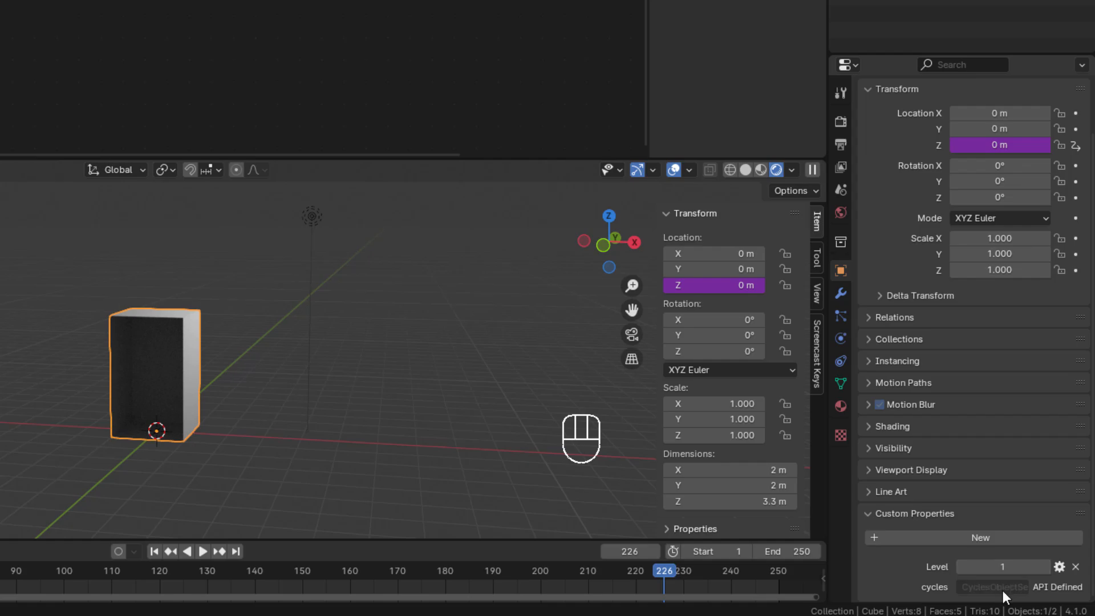
{"action": "left_click", "coordinate": [970, 567]}
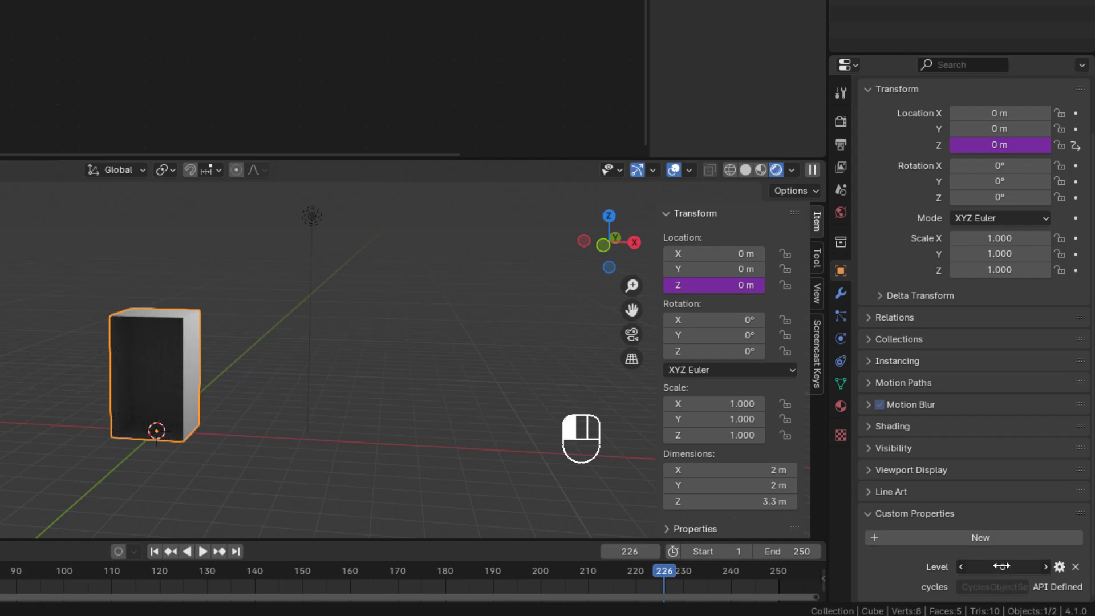
{"action": "key", "text": "Return"}
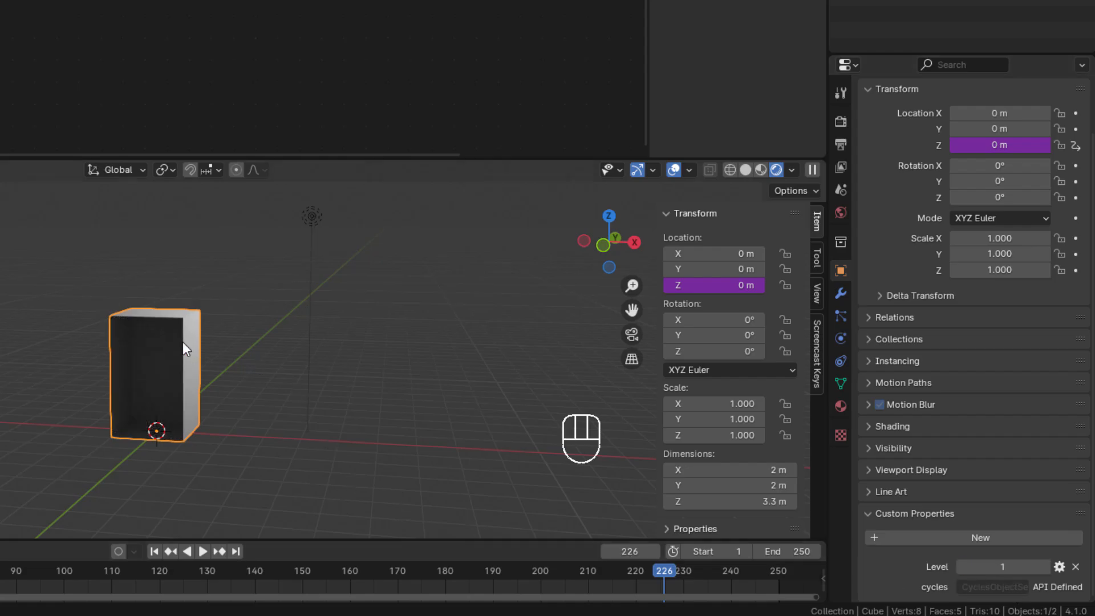
Reopen the cube's Z location driver and add a second input variable named Level
{"action": "right_click", "coordinate": [702, 286]}
{"action": "left_click", "coordinate": [658, 290]}
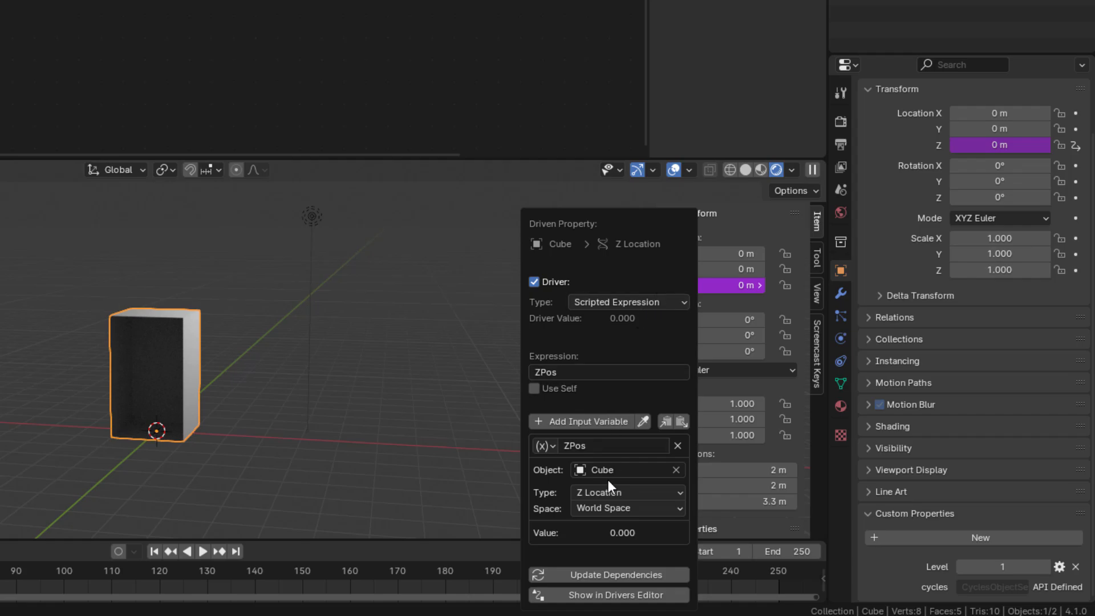
{"action": "left_click", "coordinate": [577, 420]}
{"action": "left_click", "coordinate": [570, 485]}
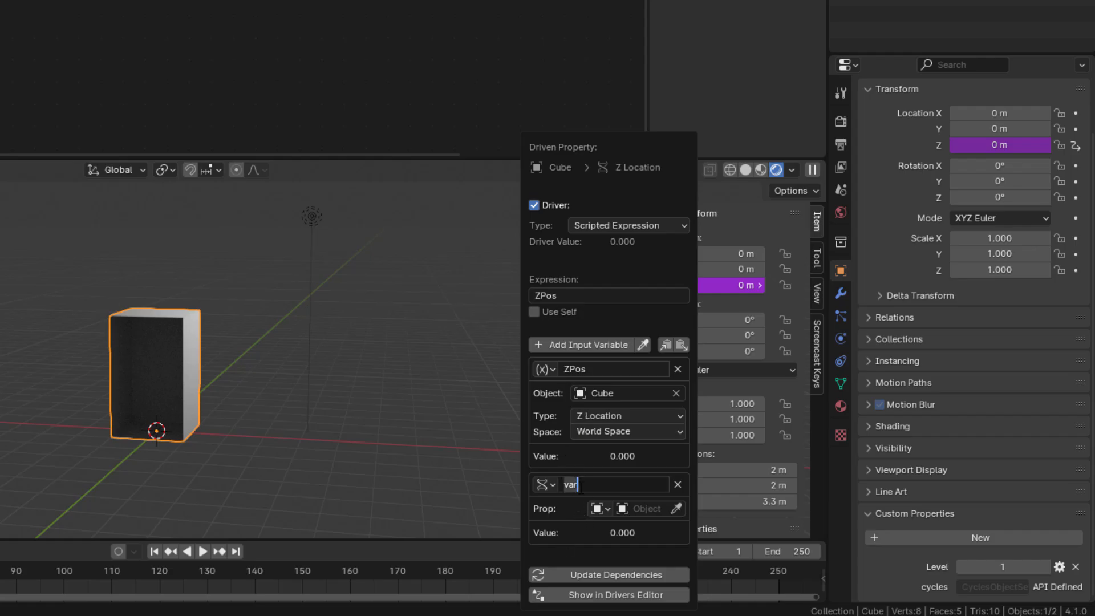
{"action": "type", "text": "Level"}
{"action": "key", "text": "Return"}
{"action": "left_click", "coordinate": [549, 483]}
{"action": "left_click", "coordinate": [543, 490]}
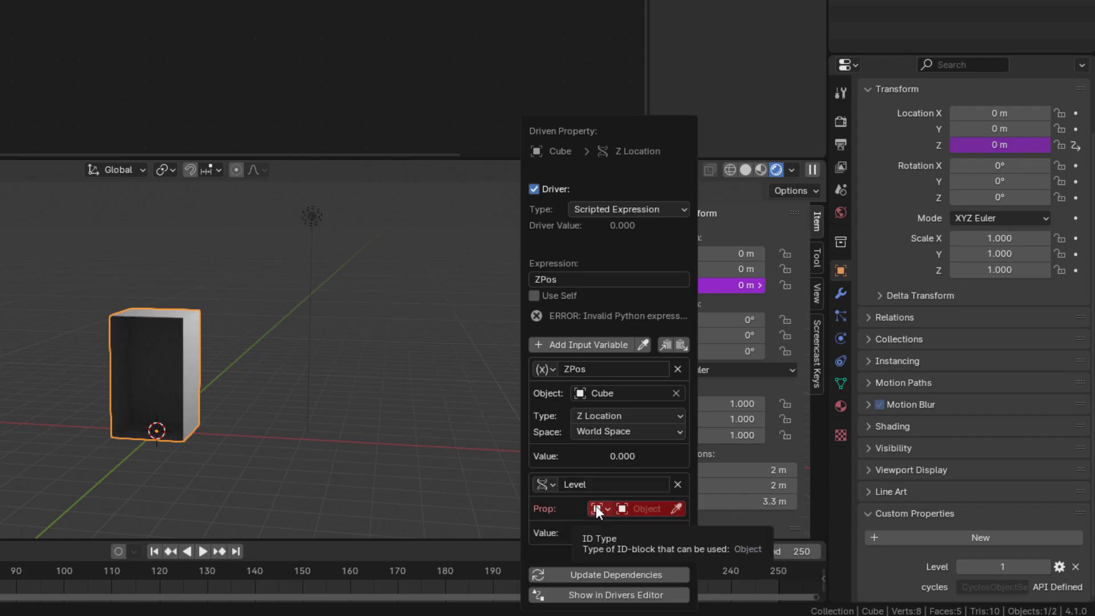
Target the Level variable at the Cube object with the property path ["Level"]
{"action": "left_click", "coordinate": [644, 508]}
{"action": "left_click", "coordinate": [635, 355]}
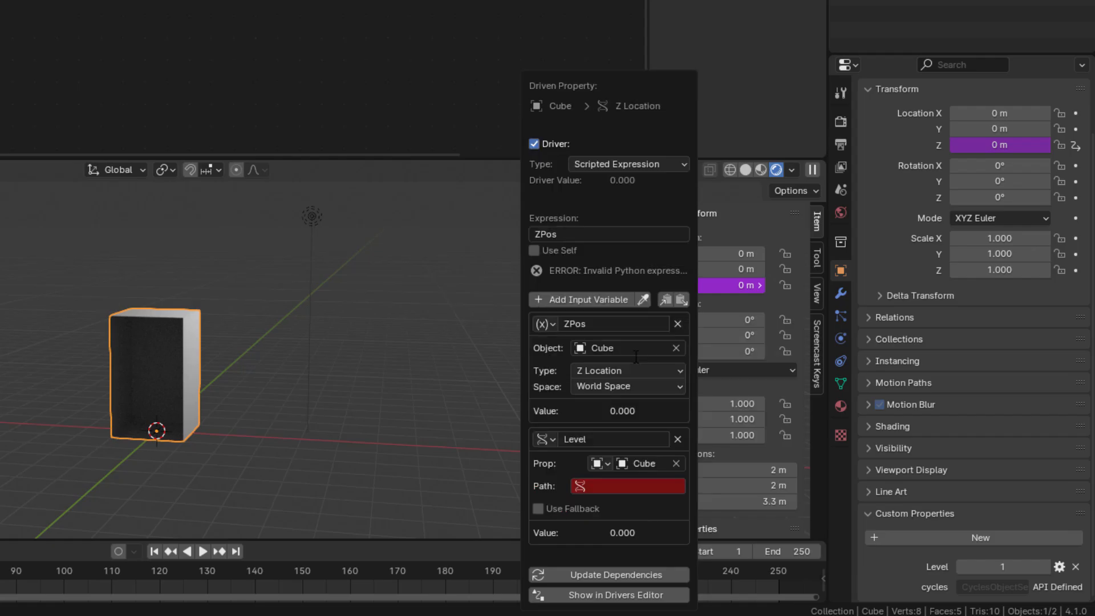
{"action": "left_click", "coordinate": [599, 486]}
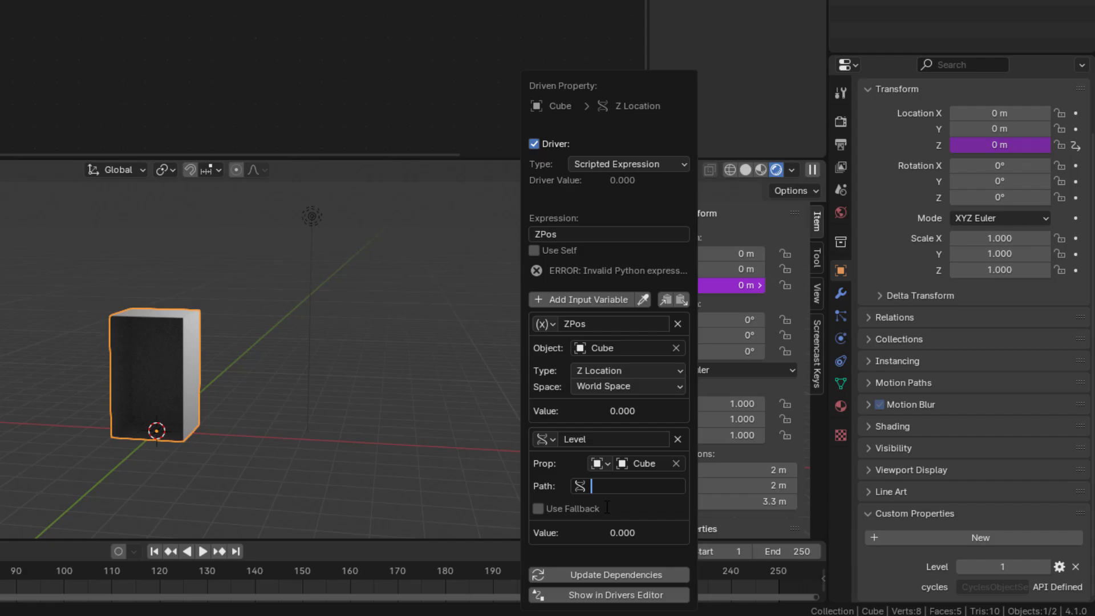
{"action": "type", "text": "[\""}
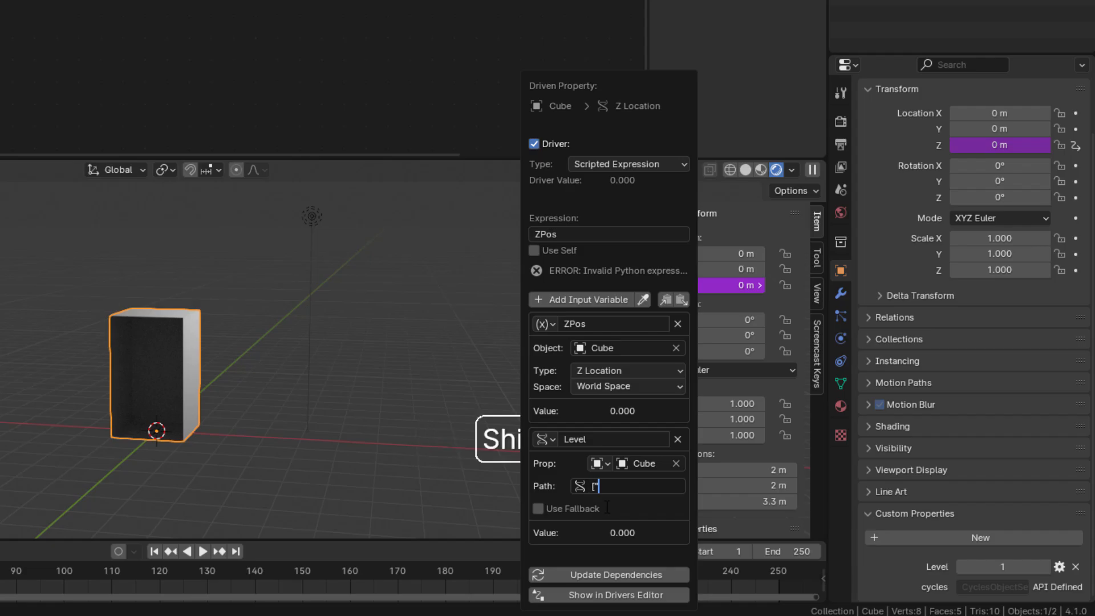
{"action": "type", "text": "Level\"]"}
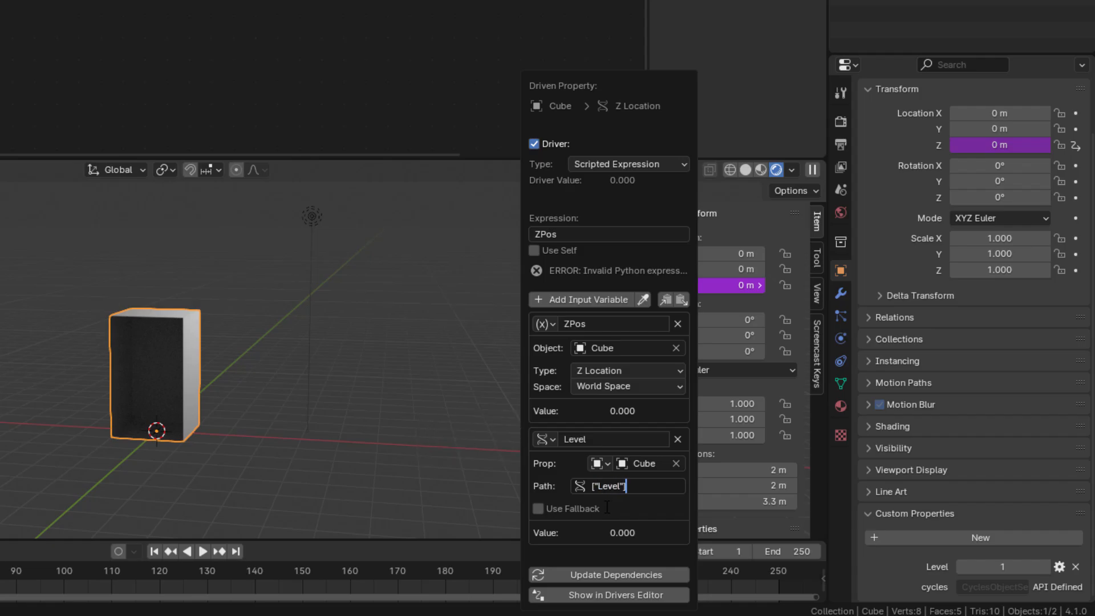
{"action": "key", "text": "Return"}
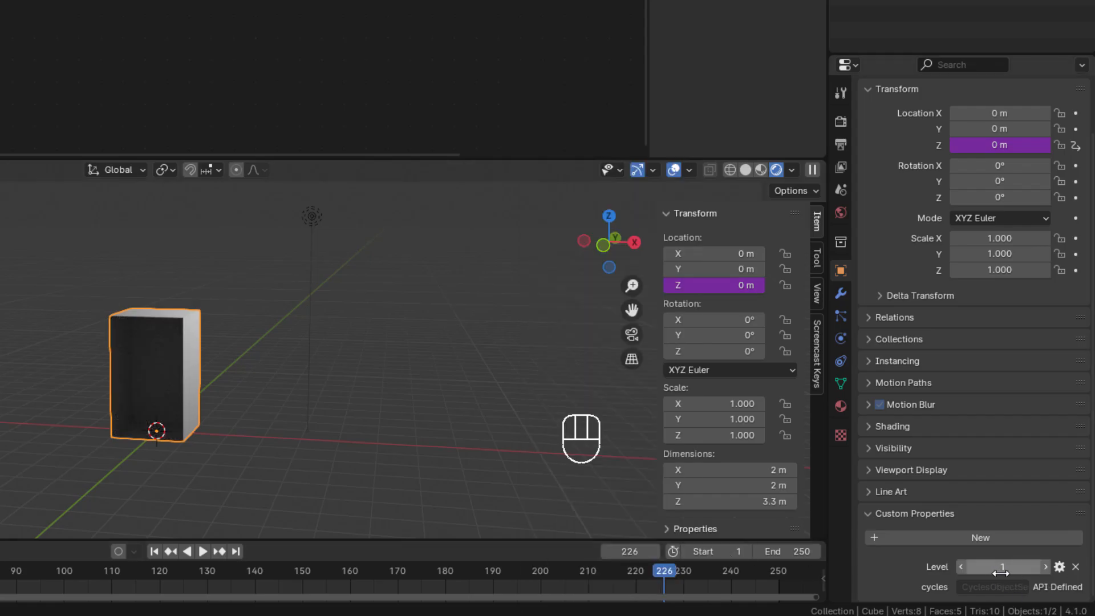
Set the Z location driver's expression to Level and update its dependencies
{"action": "right_click", "coordinate": [708, 288]}
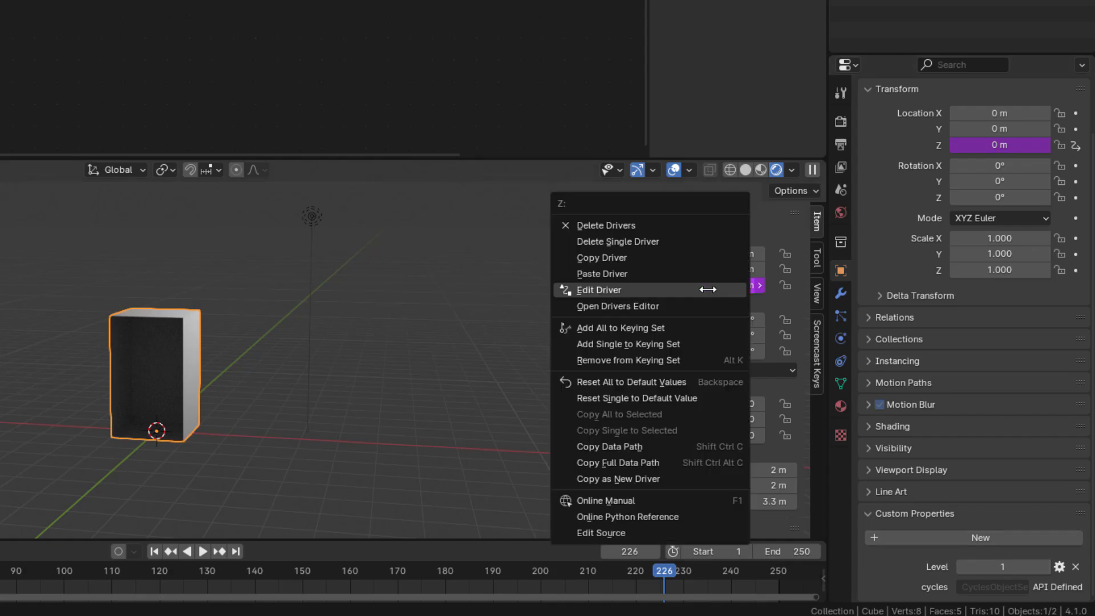
{"action": "left_click", "coordinate": [632, 290]}
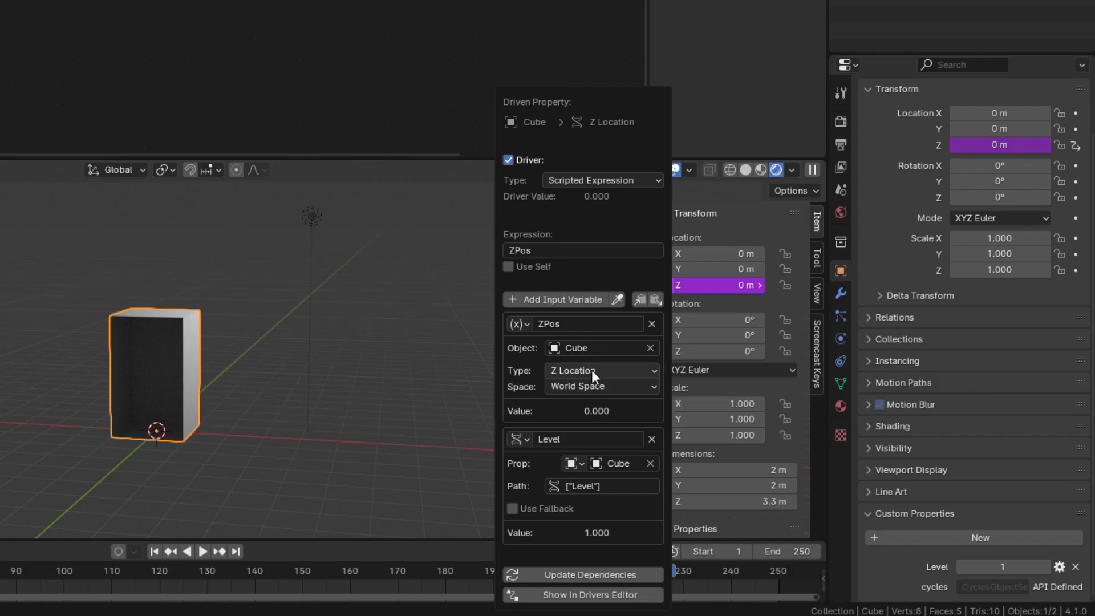
{"action": "left_click", "coordinate": [539, 252]}
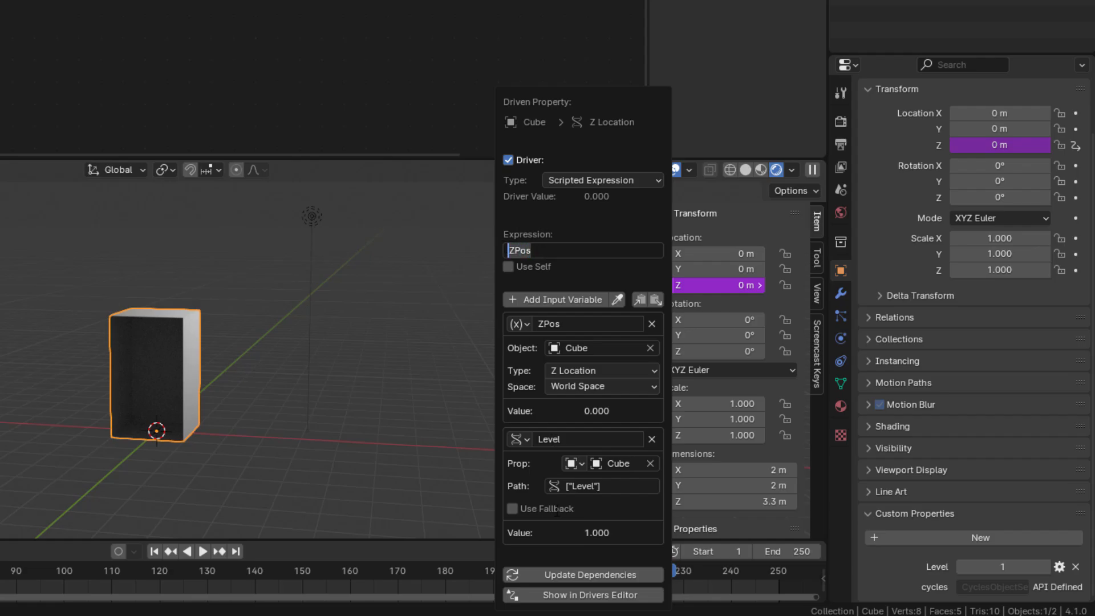
{"action": "type", "text": "Level"}
{"action": "key", "text": "Return"}
{"action": "left_click", "coordinate": [587, 576]}
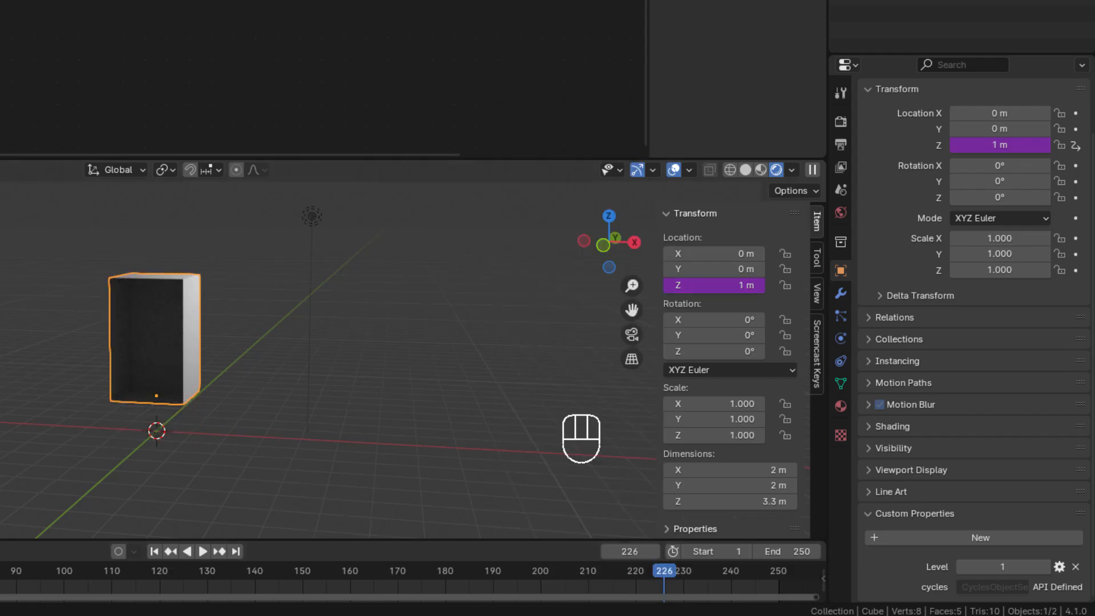
Test the Z location driver by setting the cube's Level property to 3, 6 and 0 in turn
{"action": "left_click", "coordinate": [1008, 566]}
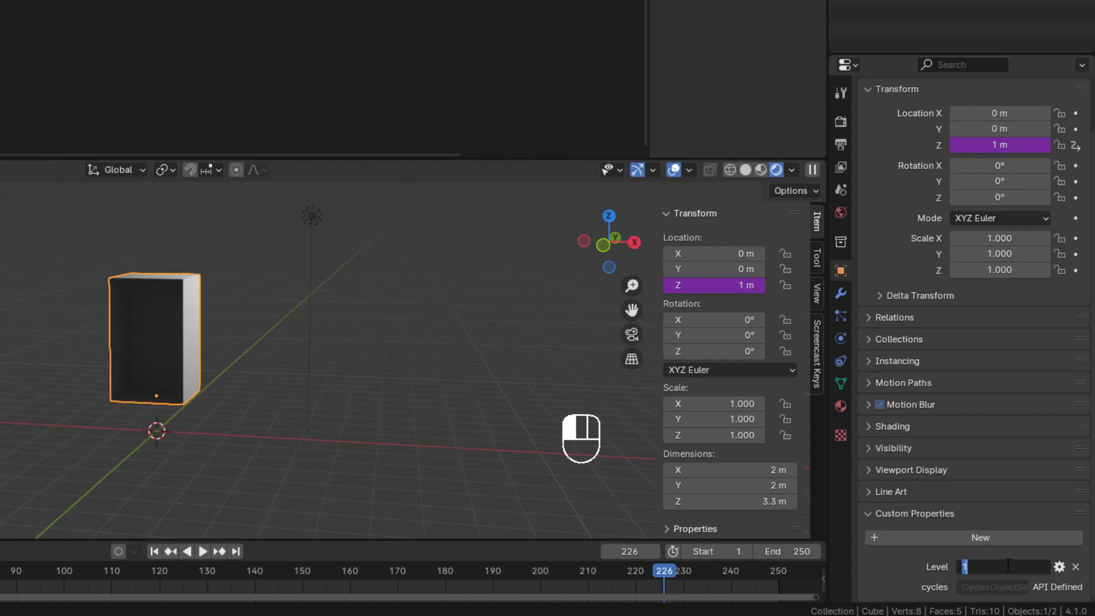
{"action": "type", "text": "3"}
{"action": "key", "text": "Return"}
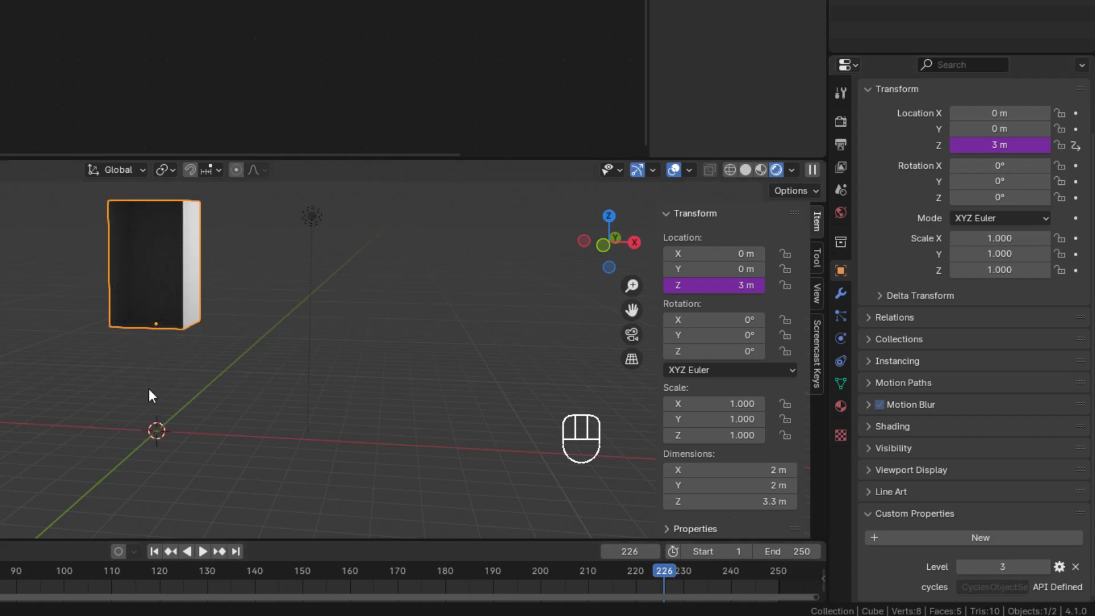
{"action": "scroll", "coordinate": [194, 320], "scroll_direction": "down", "scroll_amount": 2}
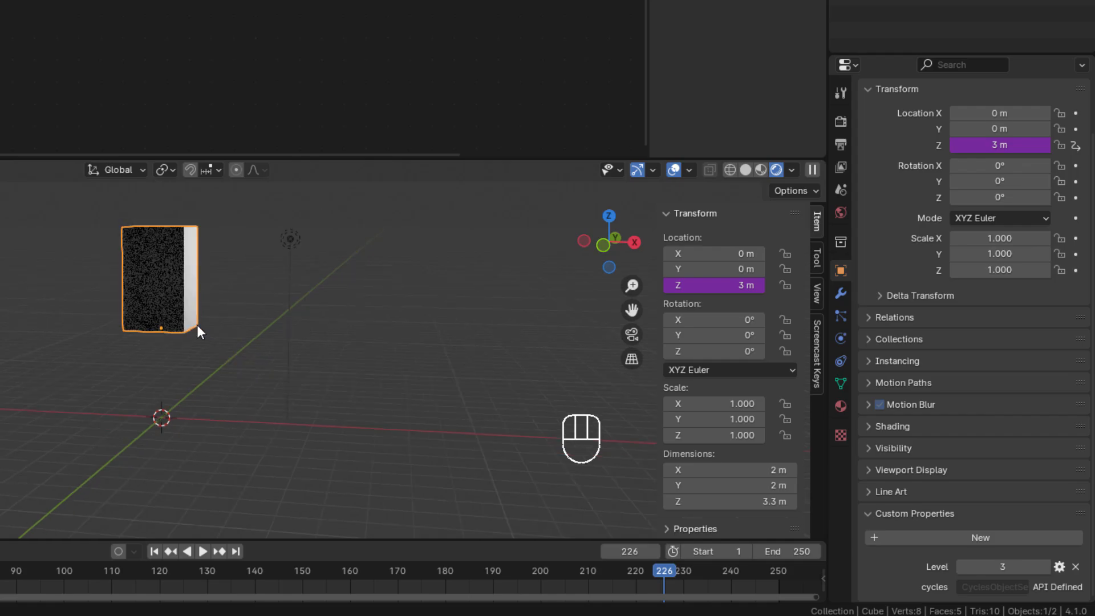
{"action": "left_click", "coordinate": [1001, 559]}
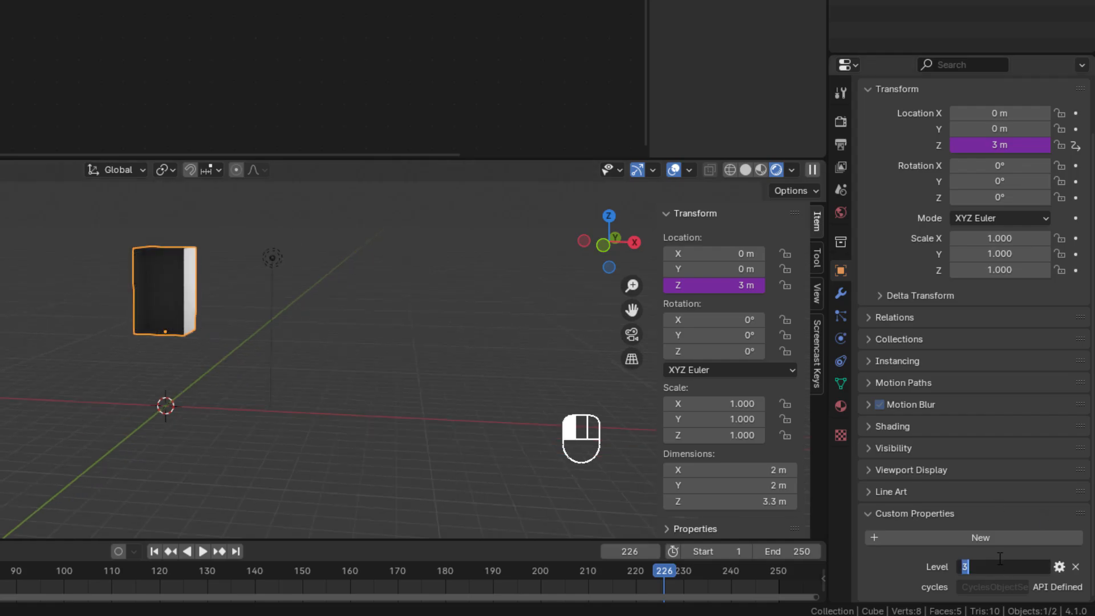
{"action": "type", "text": "6"}
{"action": "key", "text": "Return"}
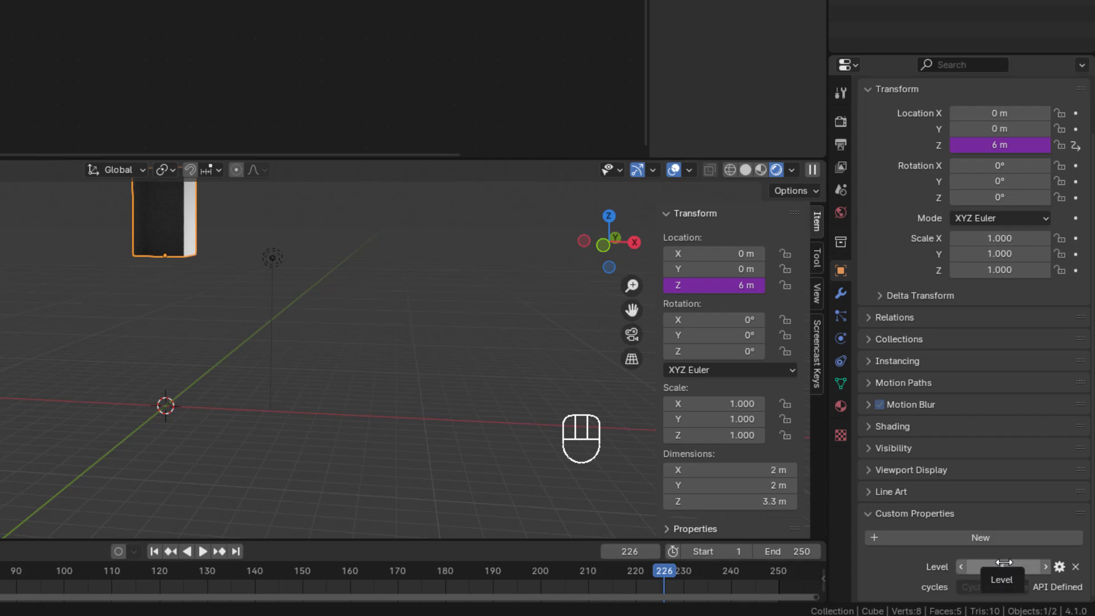
{"action": "left_click", "coordinate": [1004, 562]}
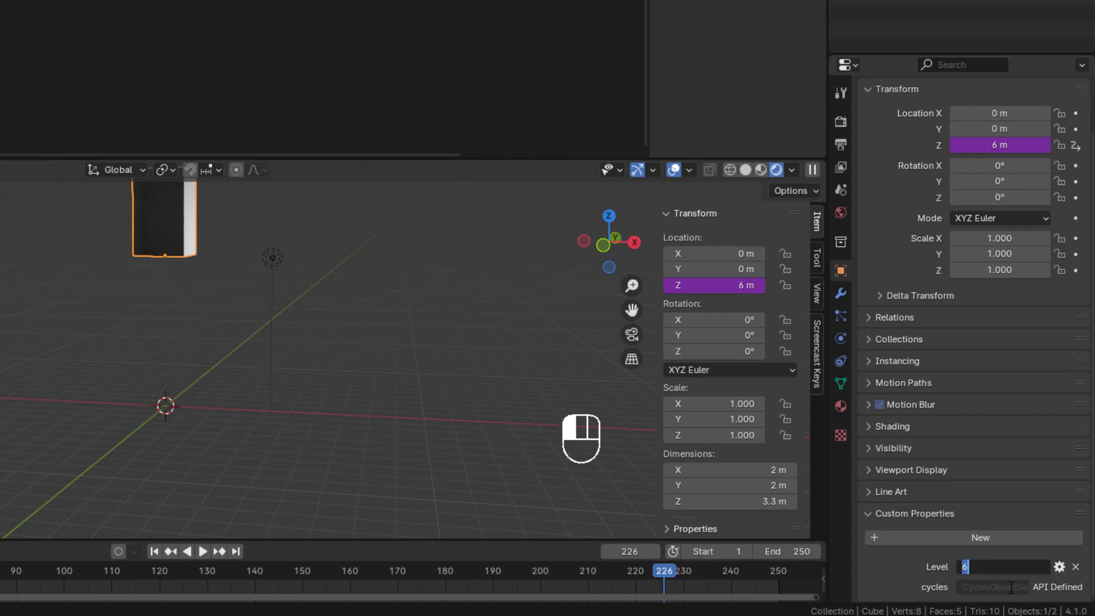
{"action": "type", "text": "0"}
{"action": "key", "text": "Return"}
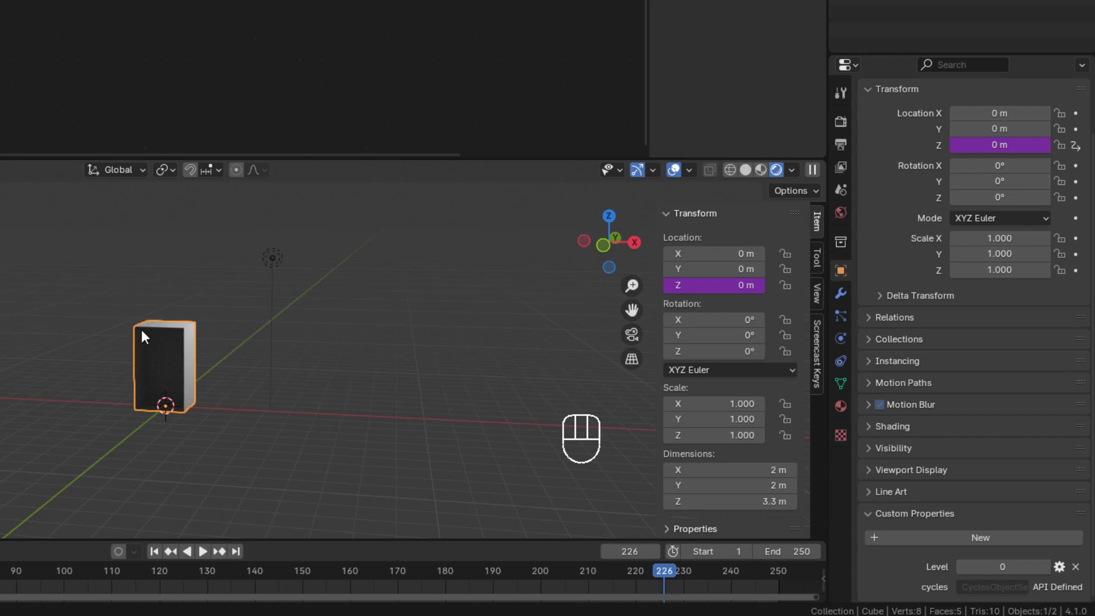
Set the cube's Level property to 1 and inspect the gap between the box and the ground
{"action": "left_click", "coordinate": [1004, 567]}
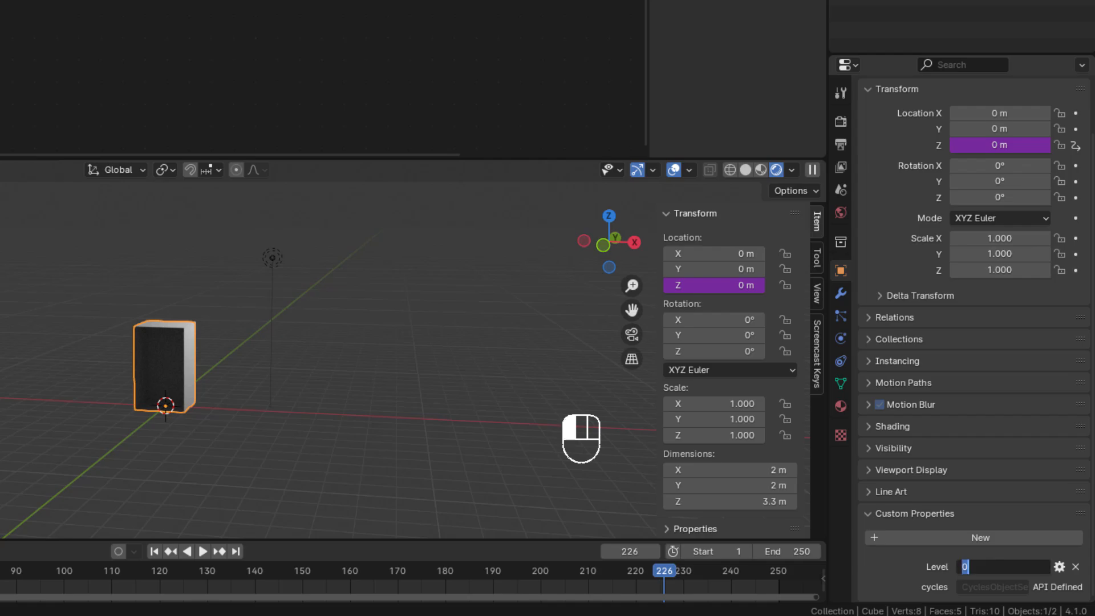
{"action": "type", "text": "1"}
{"action": "key", "text": "Return"}
{"action": "scroll", "coordinate": [146, 498], "scroll_direction": "up", "scroll_amount": 5}
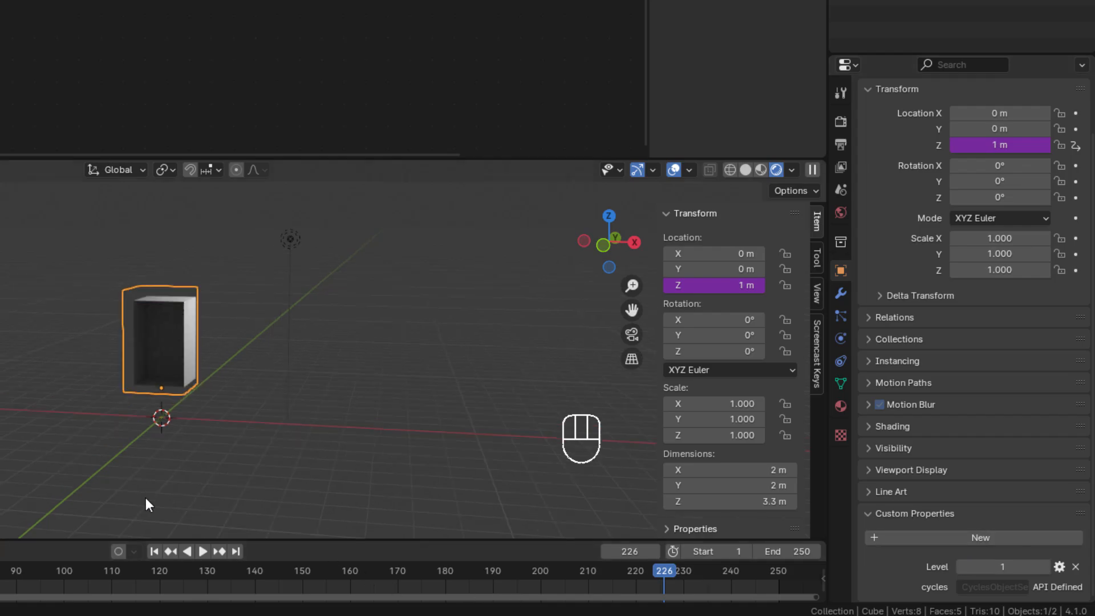
{"action": "middle_click_drag", "start_coordinate": [150, 448], "coordinate": [156, 447]}
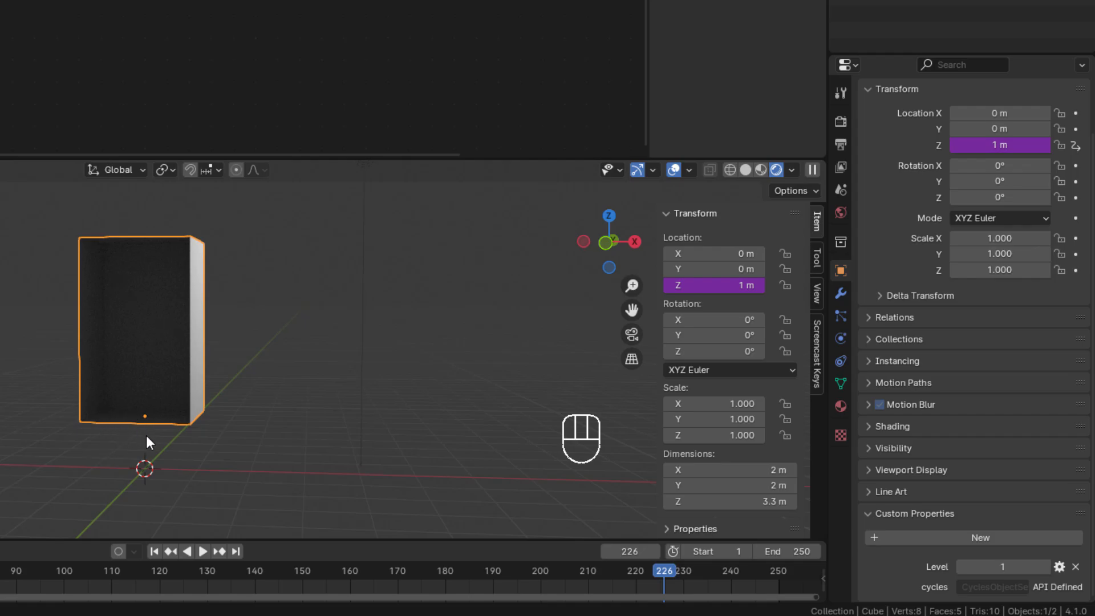
{"action": "scroll", "coordinate": [146, 436], "scroll_direction": "down", "scroll_amount": 2}
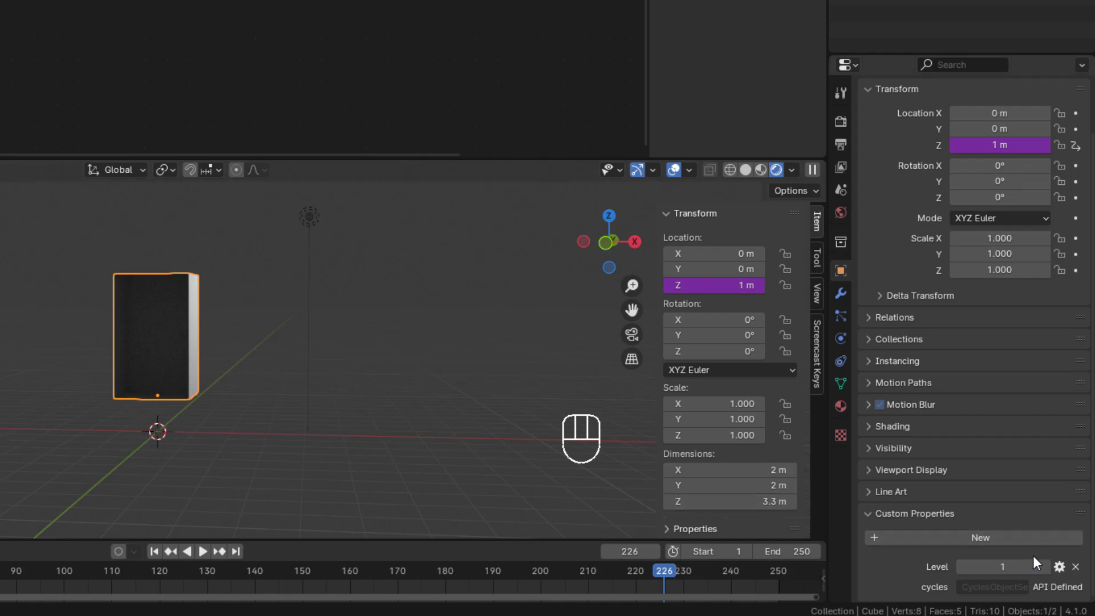
Add a new float custom property to the cube and name it FHeight
{"action": "left_click", "coordinate": [983, 533]}
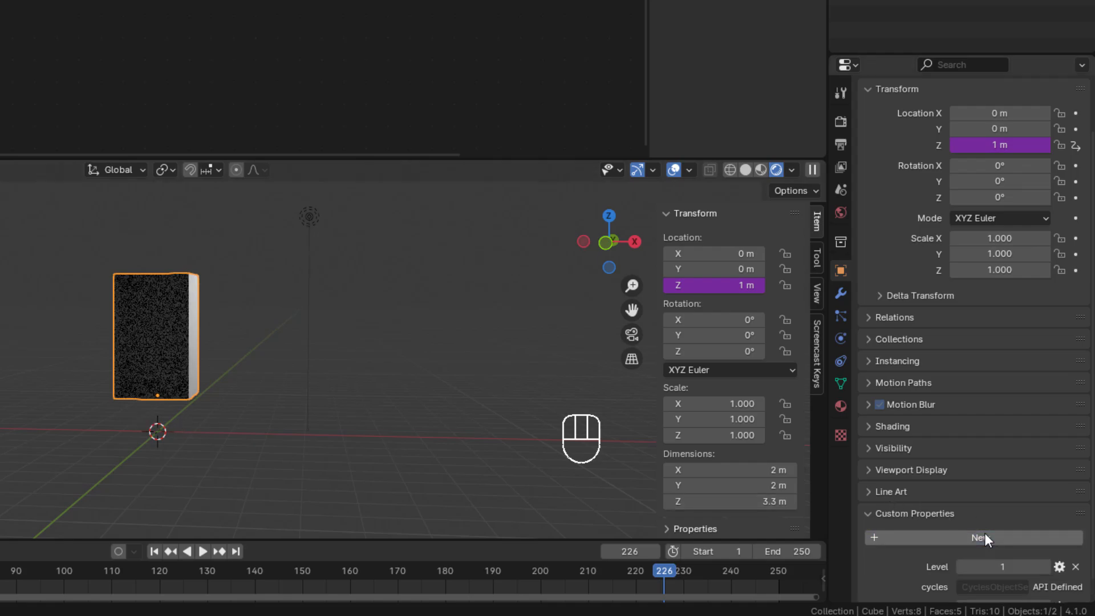
{"action": "scroll", "coordinate": [984, 539], "scroll_direction": "down", "scroll_amount": 1}
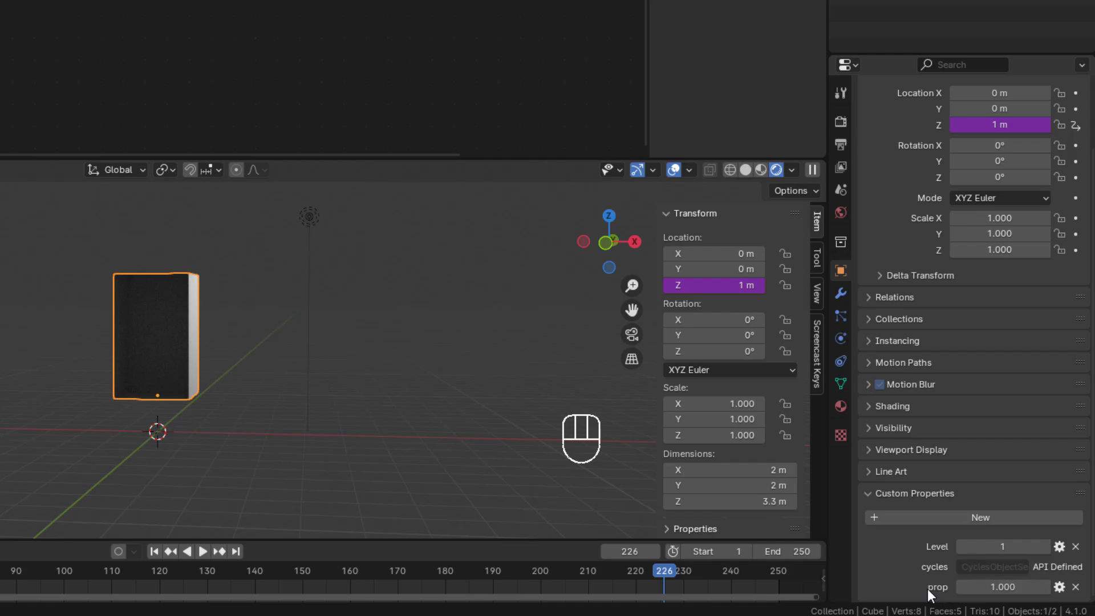
{"action": "left_click", "coordinate": [1060, 587]}
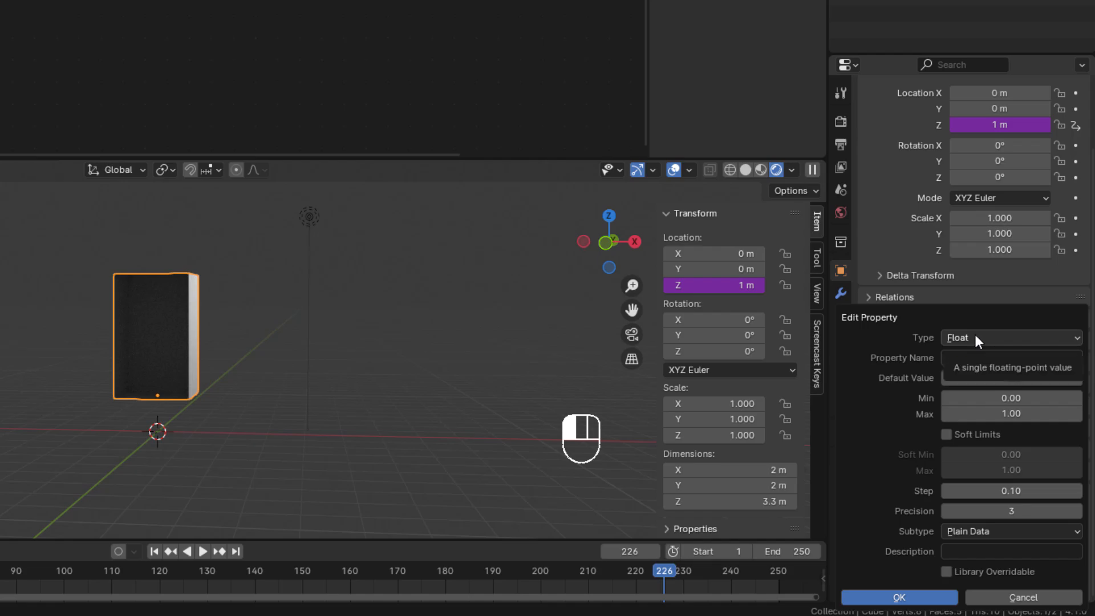
{"action": "left_click", "coordinate": [1004, 359]}
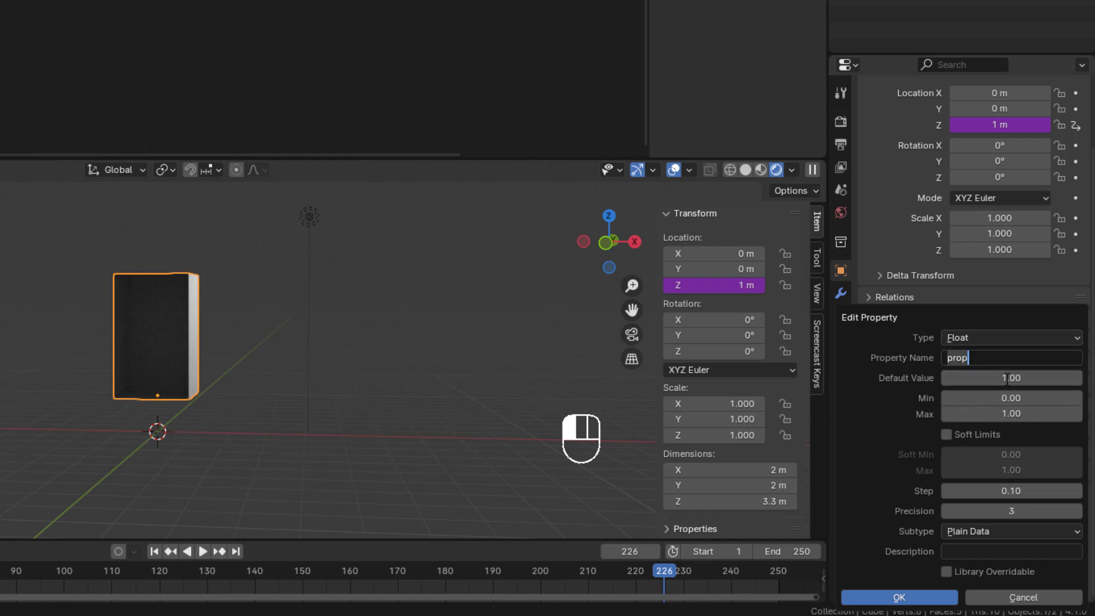
{"action": "type", "text": "F"}
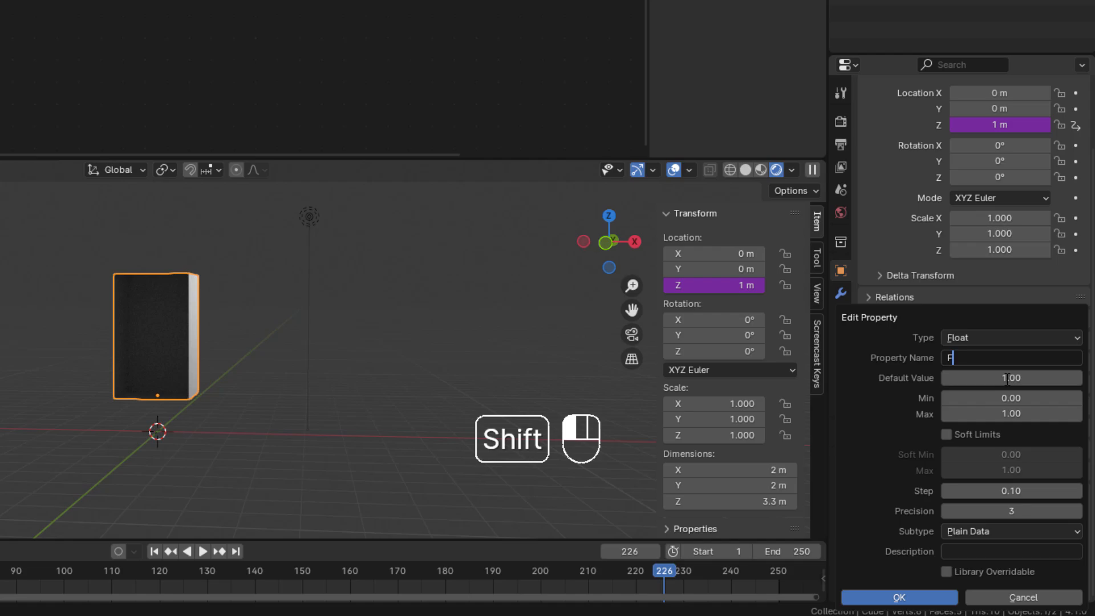
{"action": "type", "text": "Height"}
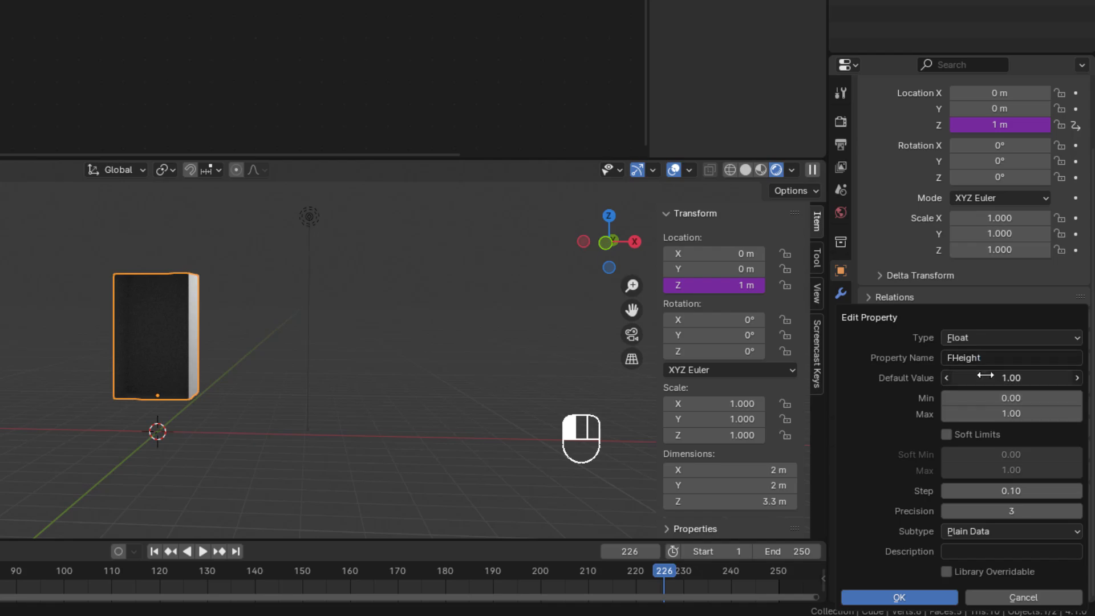
Give the FHeight property a default value of 4, a minimum of 3 and a maximum of 10
{"action": "left_click", "coordinate": [993, 378]}
{"action": "type", "text": "4"}
{"action": "left_click", "coordinate": [996, 398]}
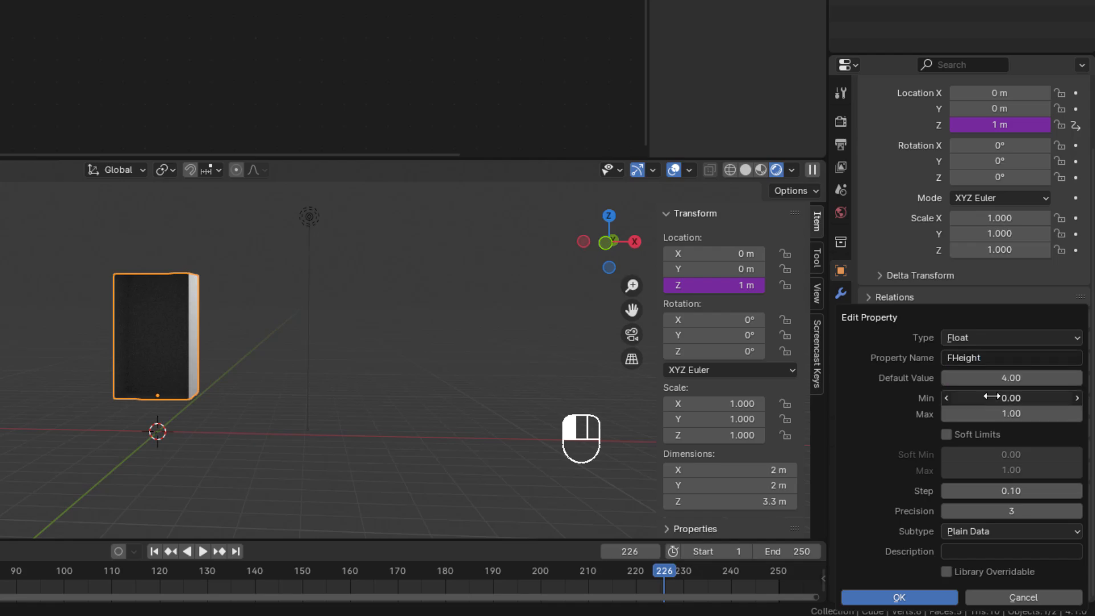
{"action": "type", "text": "2"}
{"action": "key", "text": "Return"}
{"action": "left_click", "coordinate": [1005, 413]}
{"action": "type", "text": "10"}
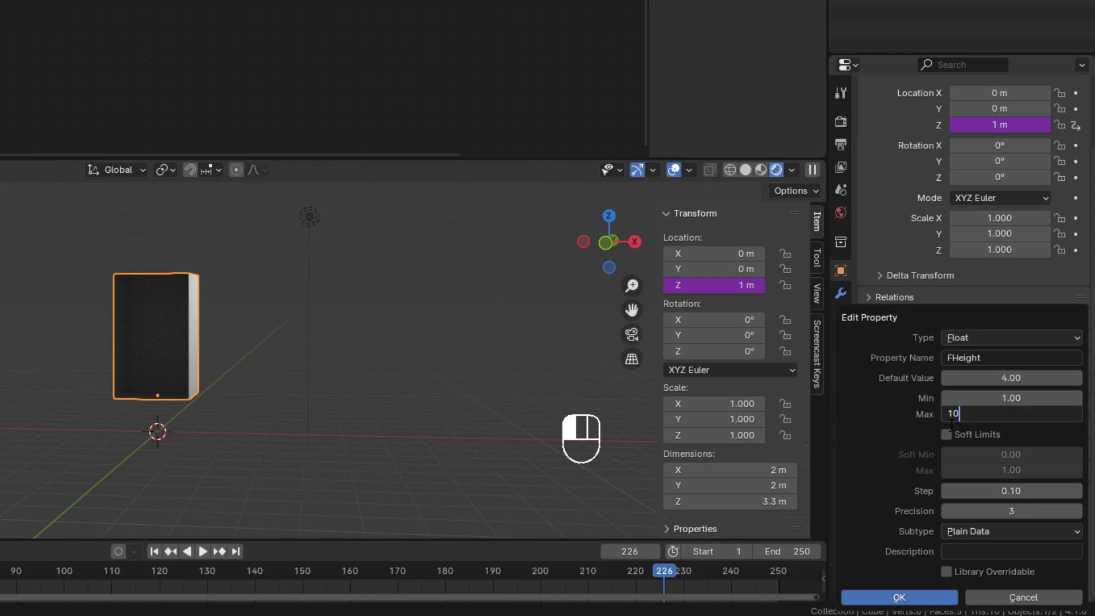
{"action": "key", "text": "Return"}
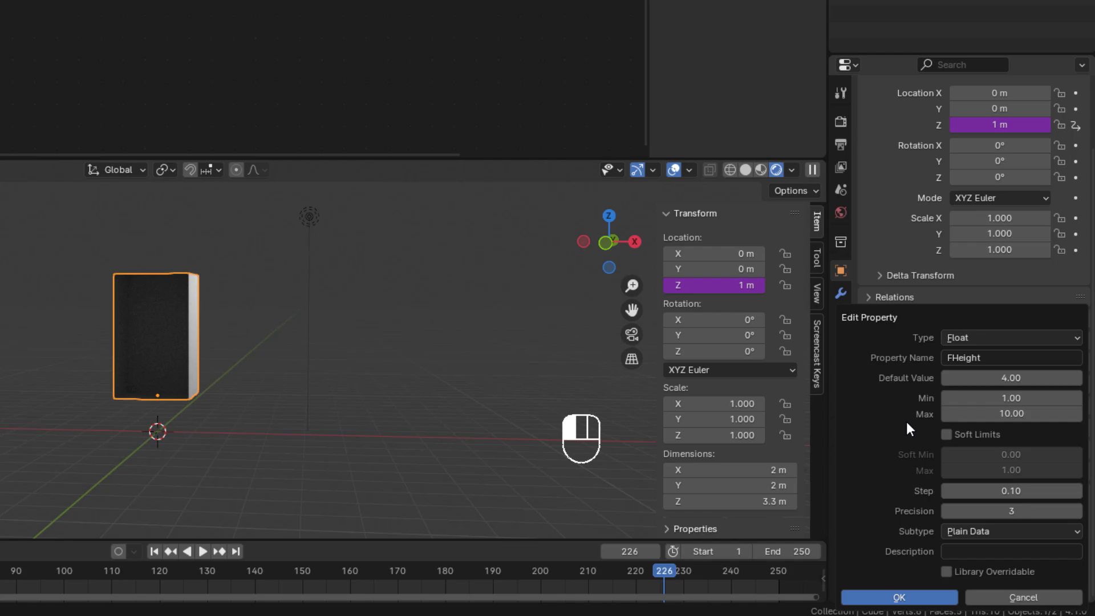
{"action": "left_click", "coordinate": [986, 401]}
{"action": "type", "text": "3"}
{"action": "key", "text": "Return"}
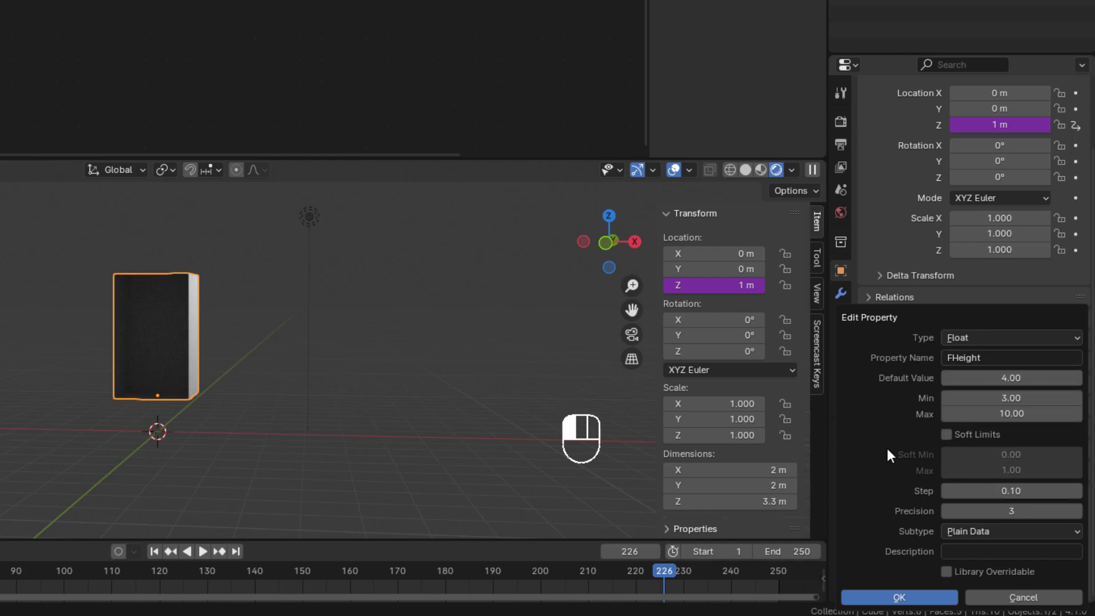
{"action": "left_click", "coordinate": [895, 594]}
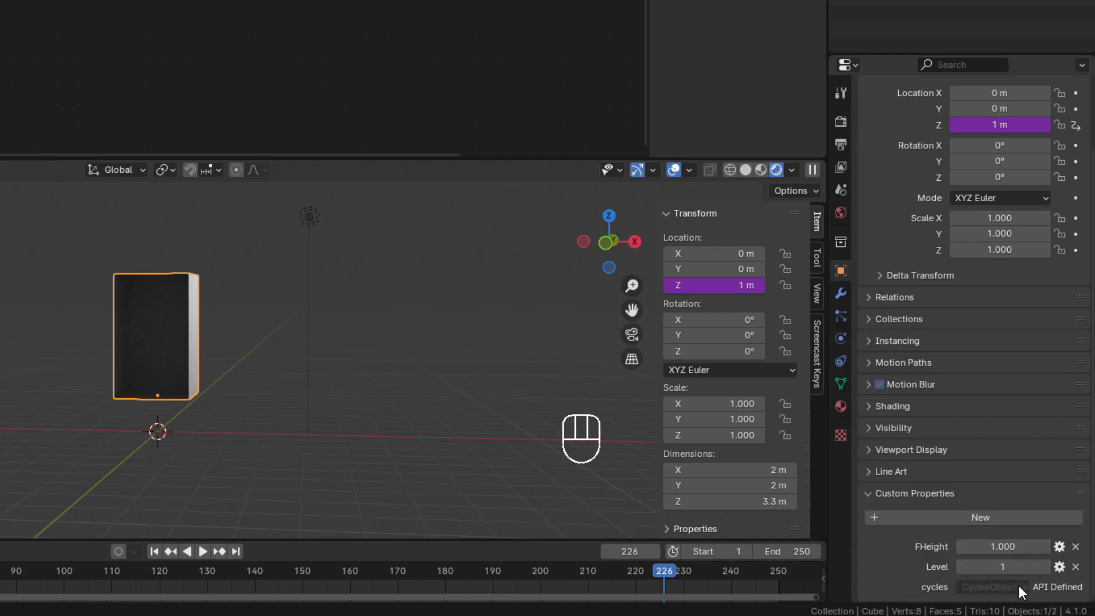
Set the cube's FHeight property to 4
{"action": "left_click", "coordinate": [1004, 546]}
{"action": "type", "text": "4"}
{"action": "key", "text": "Return"}
Add another input variable to the cube's Z location driver and name it FHeight
{"action": "right_click", "coordinate": [718, 289]}
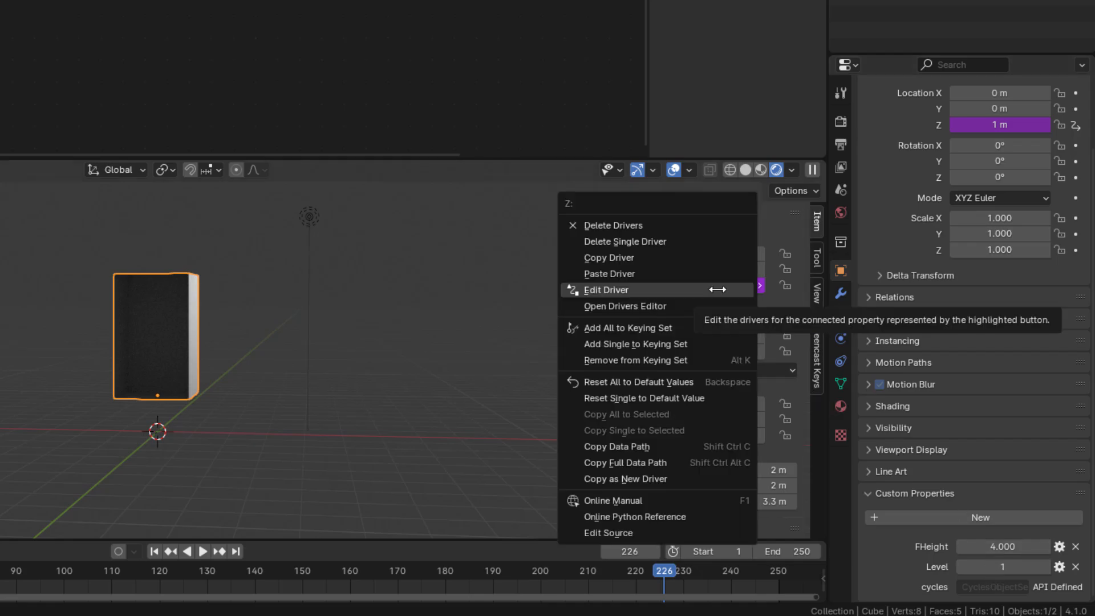
{"action": "left_click", "coordinate": [621, 289]}
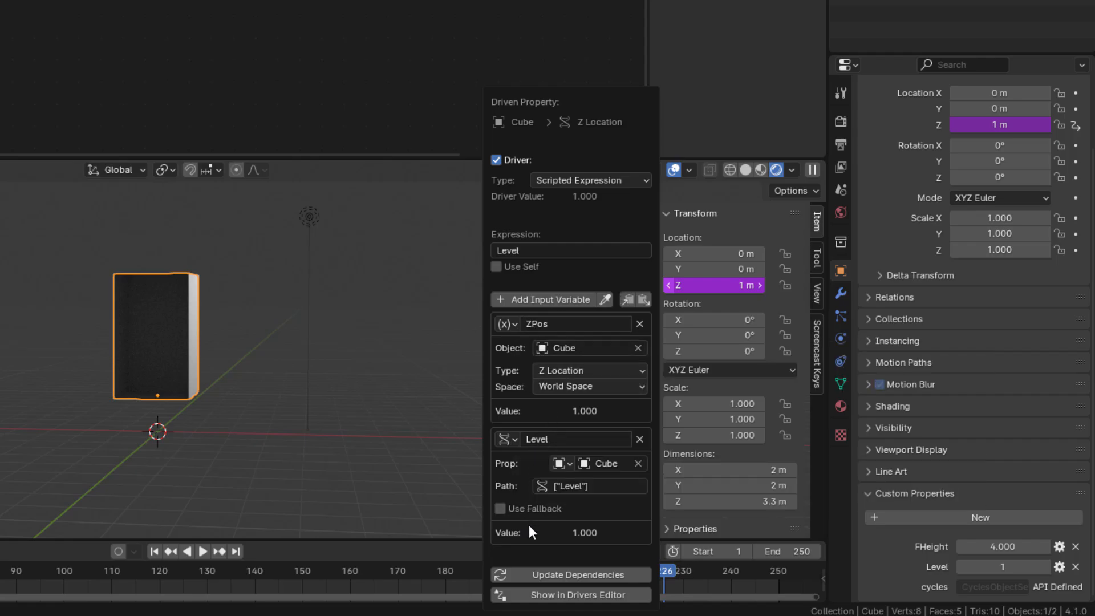
{"action": "left_click", "coordinate": [524, 297]}
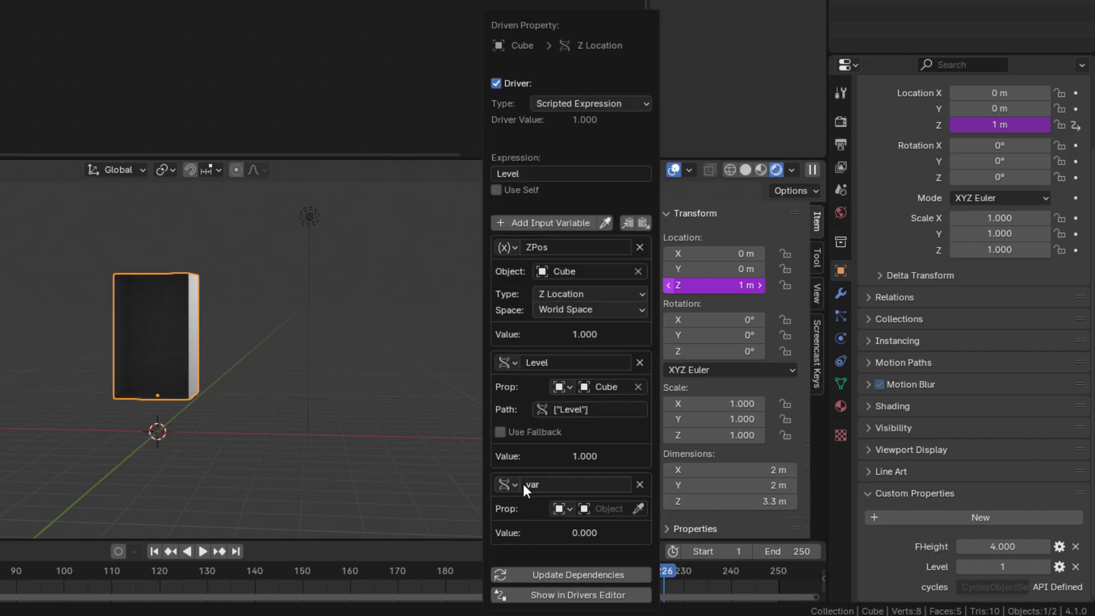
{"action": "left_click", "coordinate": [566, 484]}
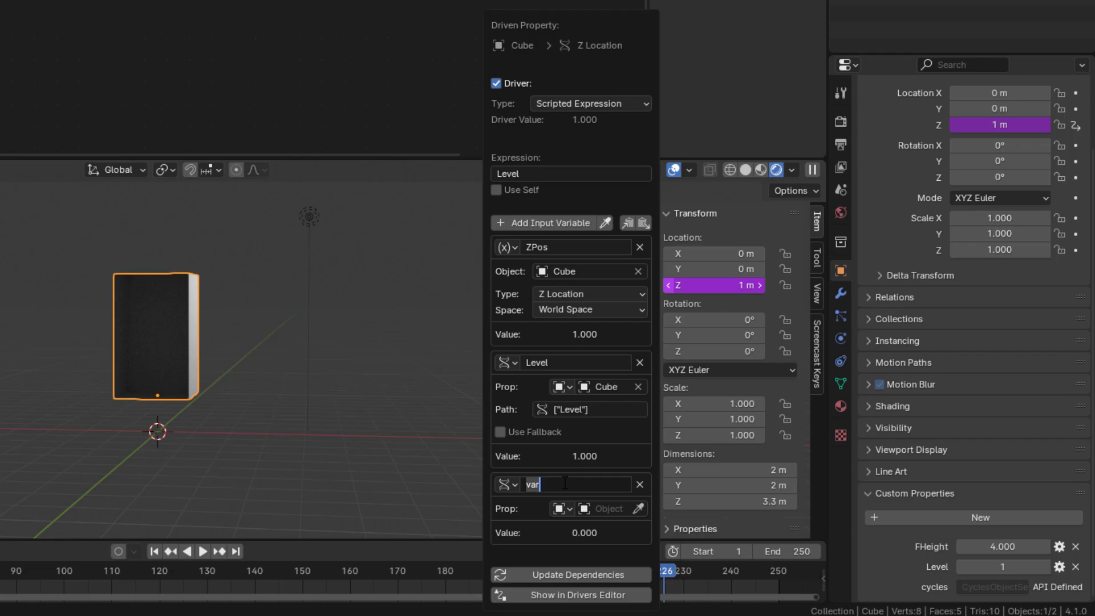
{"action": "type", "text": "FHeight"}
{"action": "key", "text": "Return"}
Target the FHeight variable at the Cube object with the property path ["FHeight"]
{"action": "left_click", "coordinate": [567, 509]}
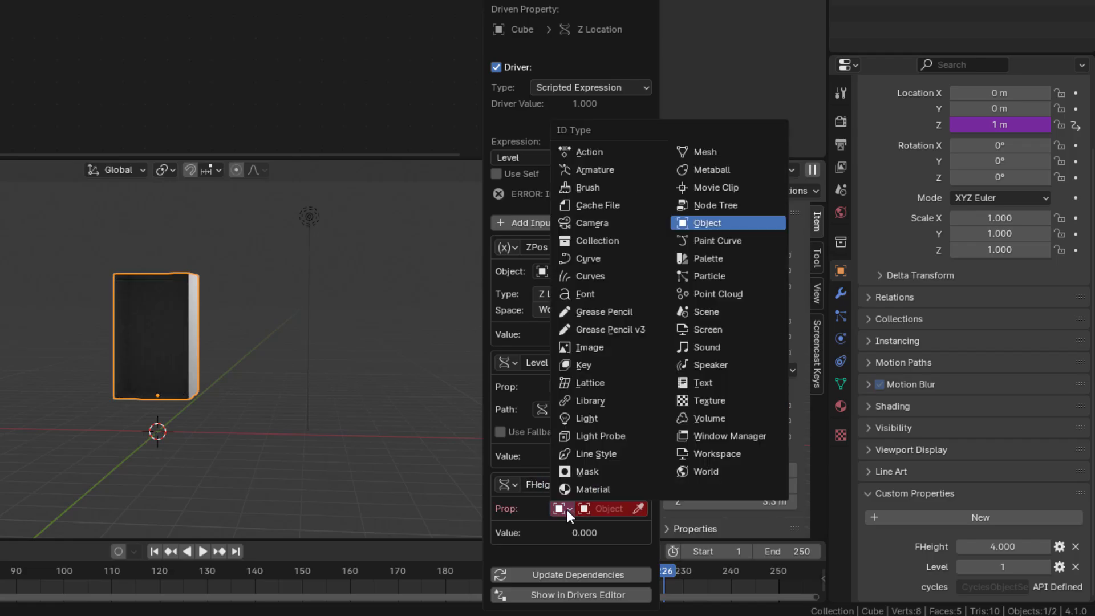
{"action": "left_click", "coordinate": [566, 508]}
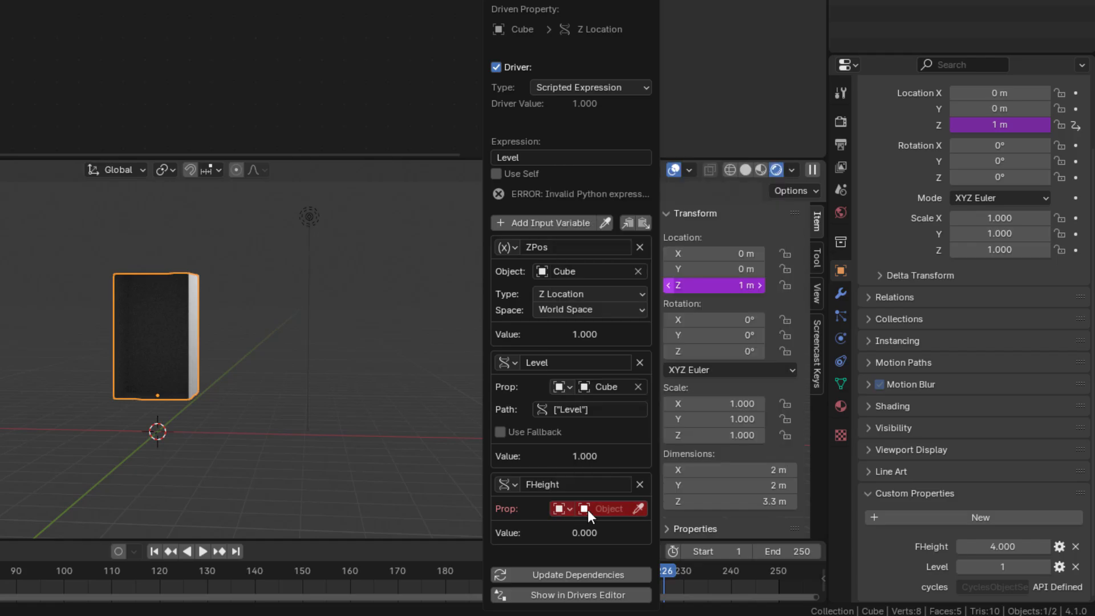
{"action": "left_click", "coordinate": [587, 509]}
{"action": "left_click", "coordinate": [595, 355]}
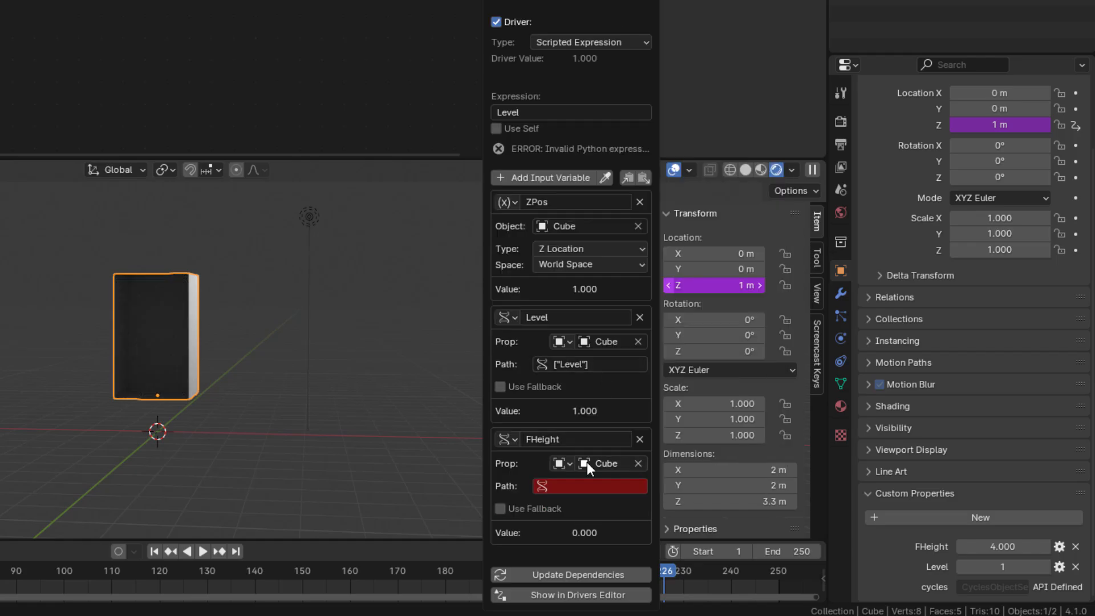
{"action": "left_click", "coordinate": [579, 489]}
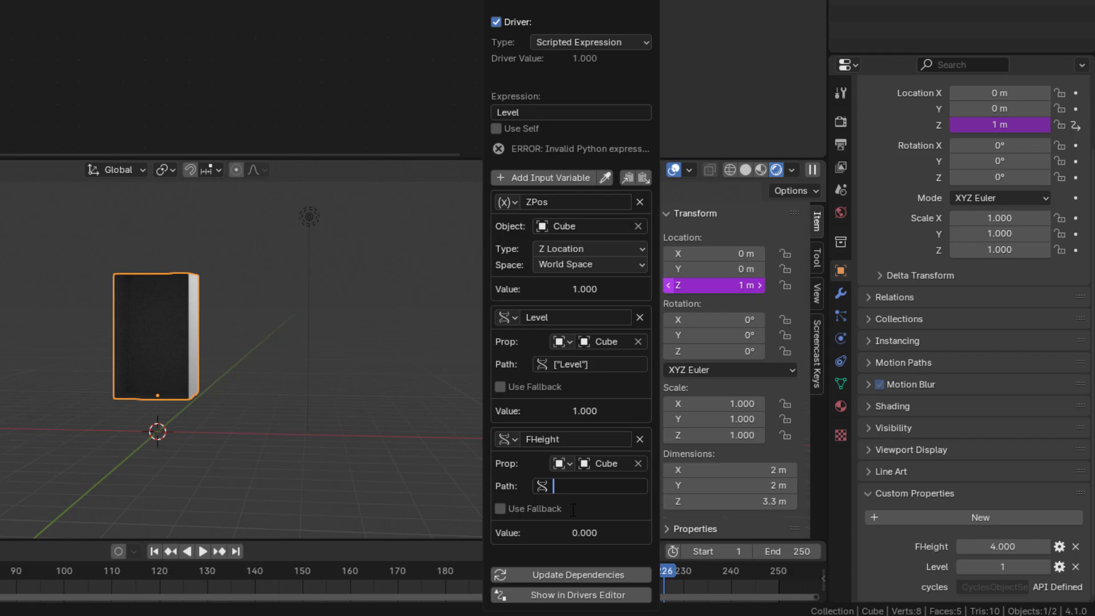
{"action": "type", "text": "[\"FHeight\"]"}
Set the Z location driver's expression to Level*FHeight and update its dependencies
{"action": "left_click", "coordinate": [550, 113]}
{"action": "left_click", "coordinate": [542, 113]}
{"action": "left_click", "coordinate": [538, 114]}
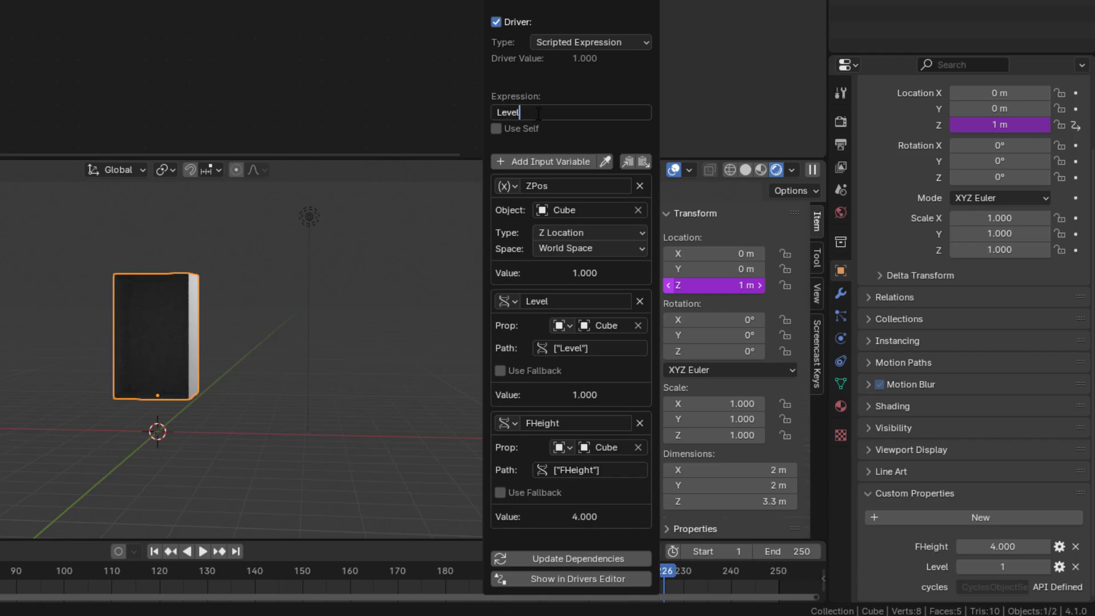
{"action": "type", "text": "*Fheight"}
{"action": "key", "text": "Return"}
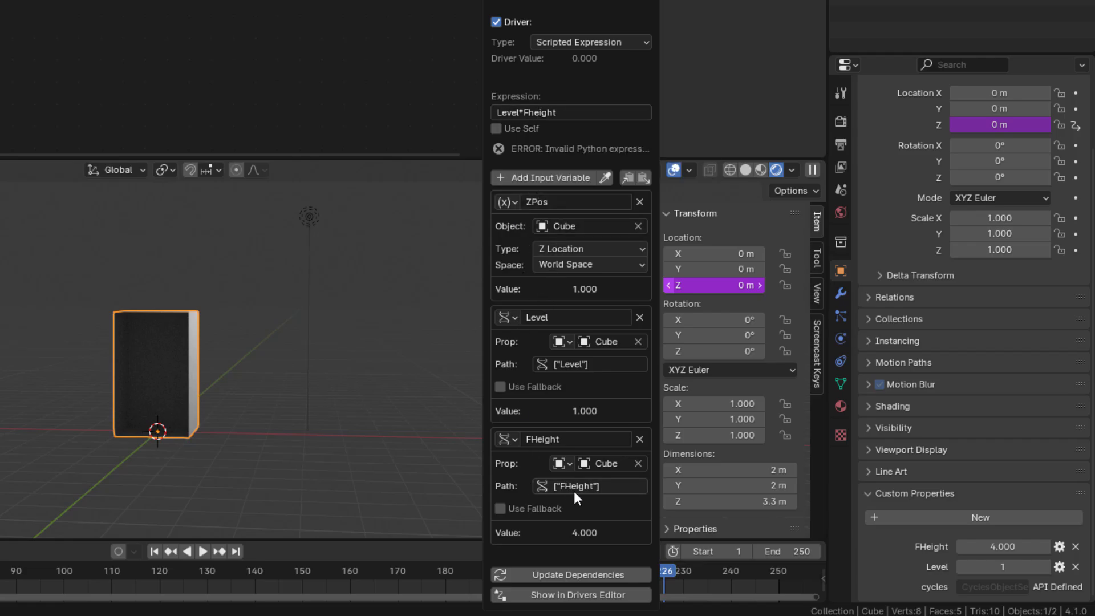
{"action": "left_click", "coordinate": [532, 114]}
{"action": "left_click", "coordinate": [533, 114]}
{"action": "type", "text": "H"}
{"action": "left_click", "coordinate": [567, 572]}
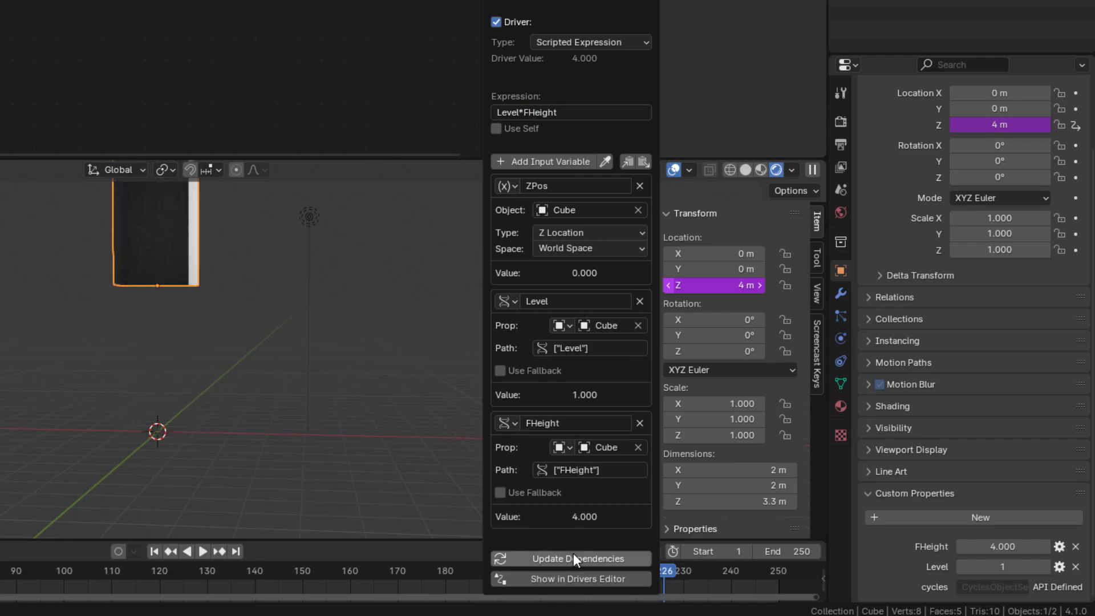
{"action": "left_click", "coordinate": [573, 553]}
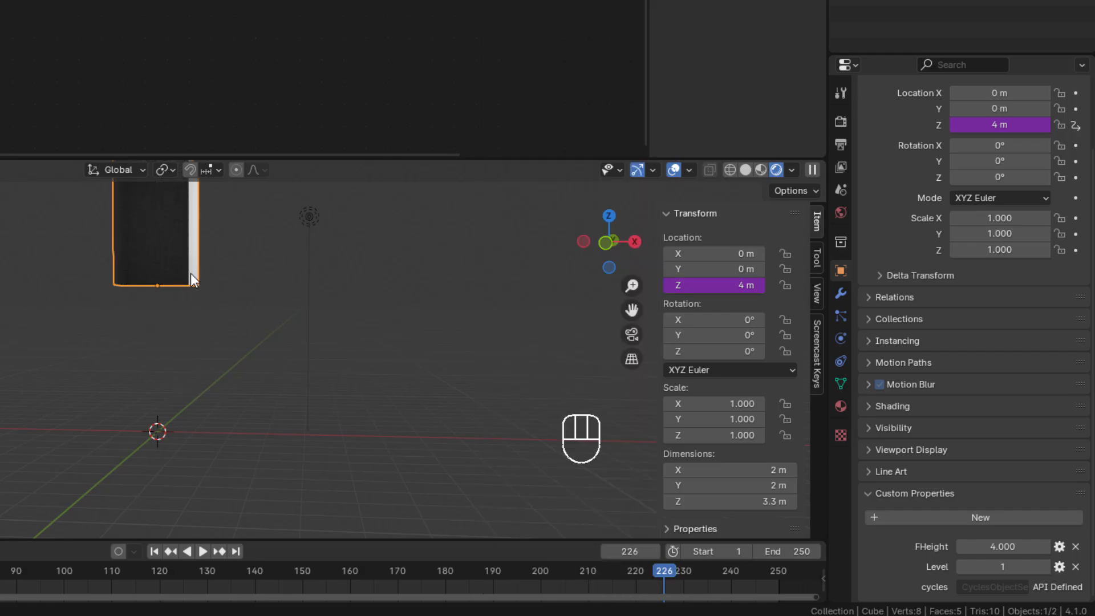
Test the multiplied Z location driver by setting the cube's Level property to 0 and 2 in turn
{"action": "left_click", "coordinate": [983, 568]}
{"action": "type", "text": "0"}
{"action": "key", "text": "Return"}
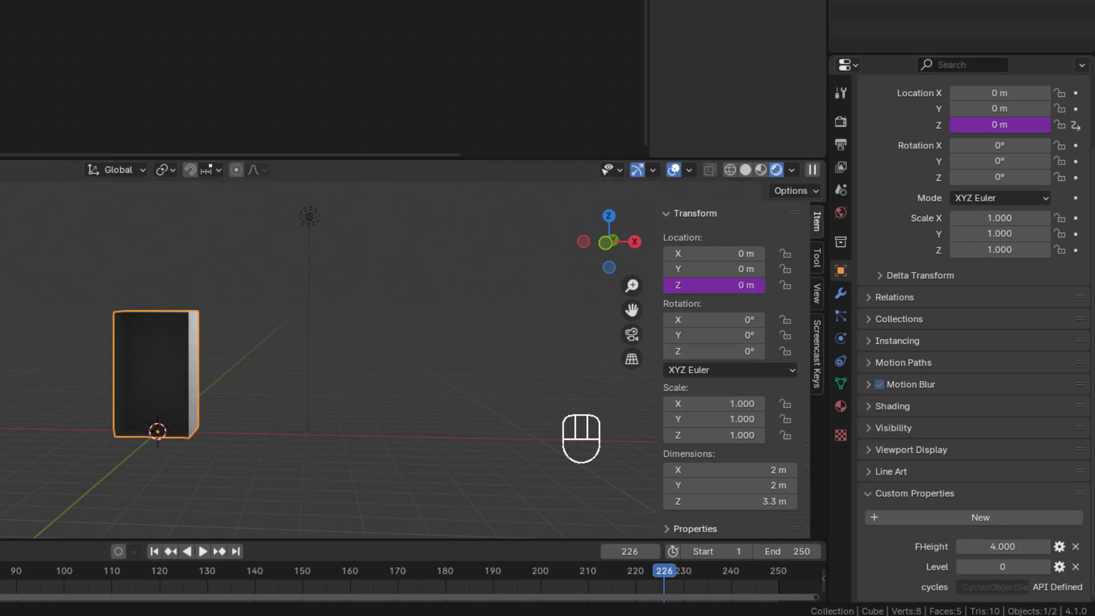
{"action": "left_click", "coordinate": [1016, 569]}
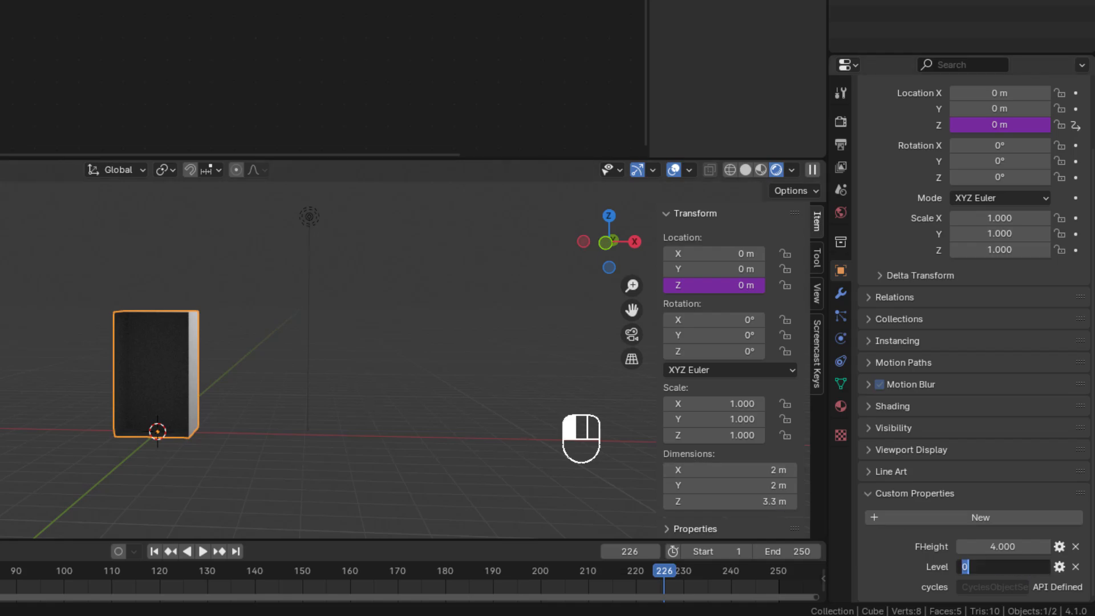
{"action": "type", "text": "2"}
{"action": "key", "text": "Return"}
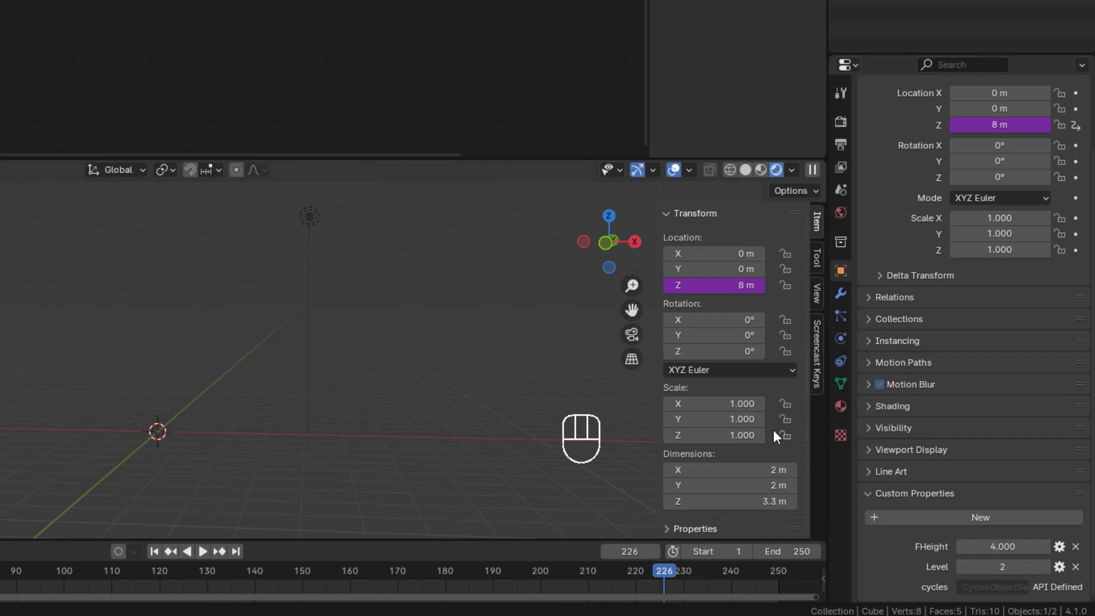
{"action": "scroll", "coordinate": [316, 324], "scroll_direction": "down", "scroll_amount": 3}
{"action": "scroll", "coordinate": [252, 284], "scroll_direction": "down", "scroll_amount": 2}
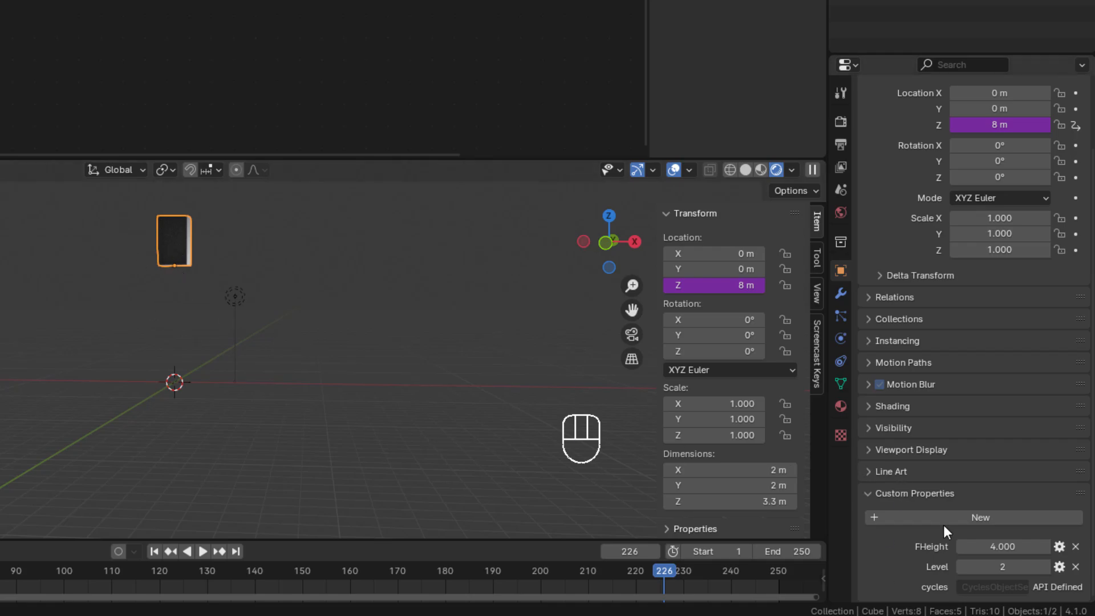
{"action": "middle_click_drag", "start_coordinate": [210, 382], "coordinate": [228, 433], "text": "shift"}
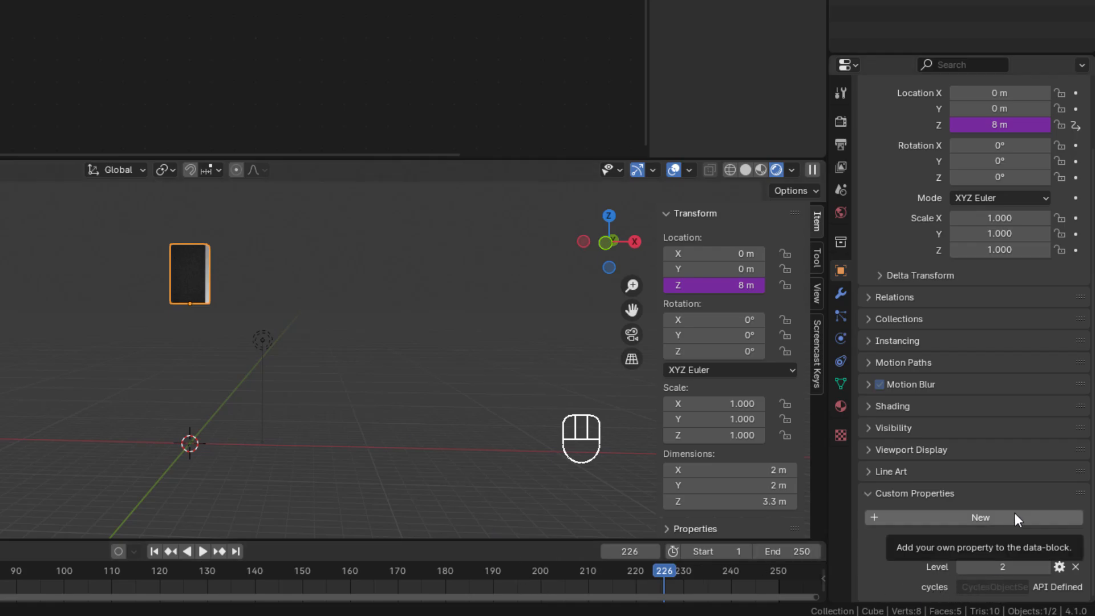
Add a float custom property named Speed to the cube with a default value of 0.2
{"action": "left_click", "coordinate": [967, 517]}
{"action": "scroll", "coordinate": [984, 523], "scroll_direction": "down", "scroll_amount": 1}
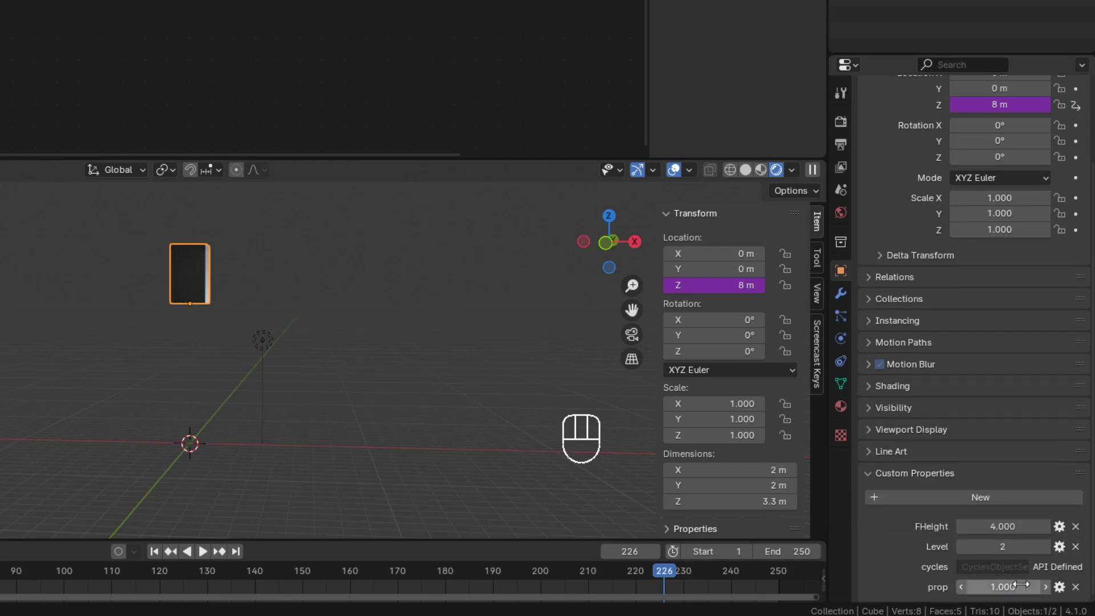
{"action": "left_click", "coordinate": [1059, 587]}
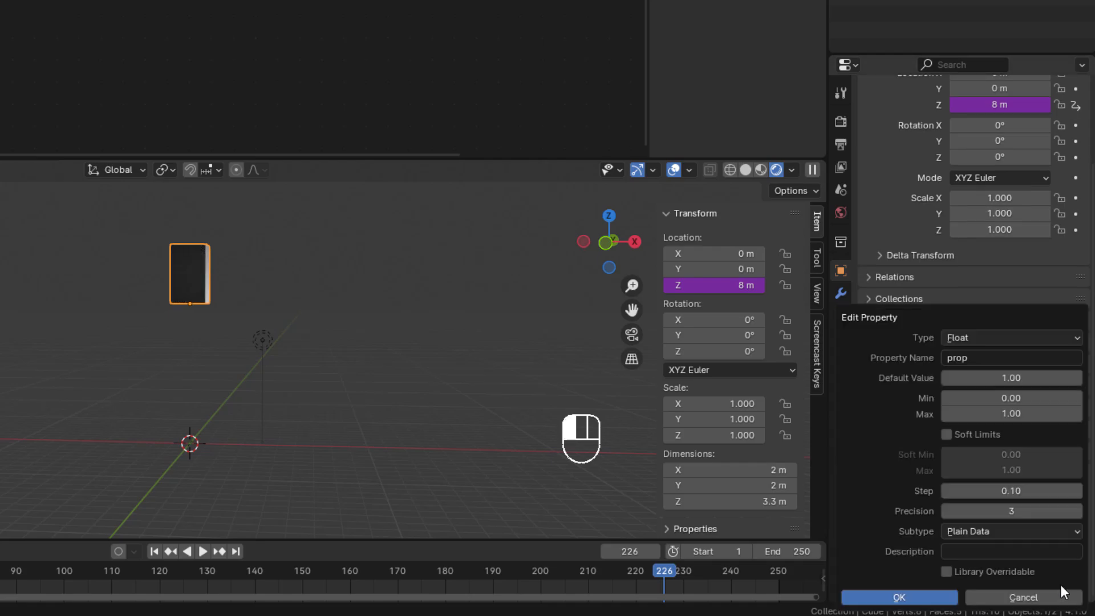
{"action": "left_click", "coordinate": [990, 358]}
{"action": "type", "text": "Speed"}
{"action": "left_click", "coordinate": [1010, 377]}
{"action": "type", "text": "0."}
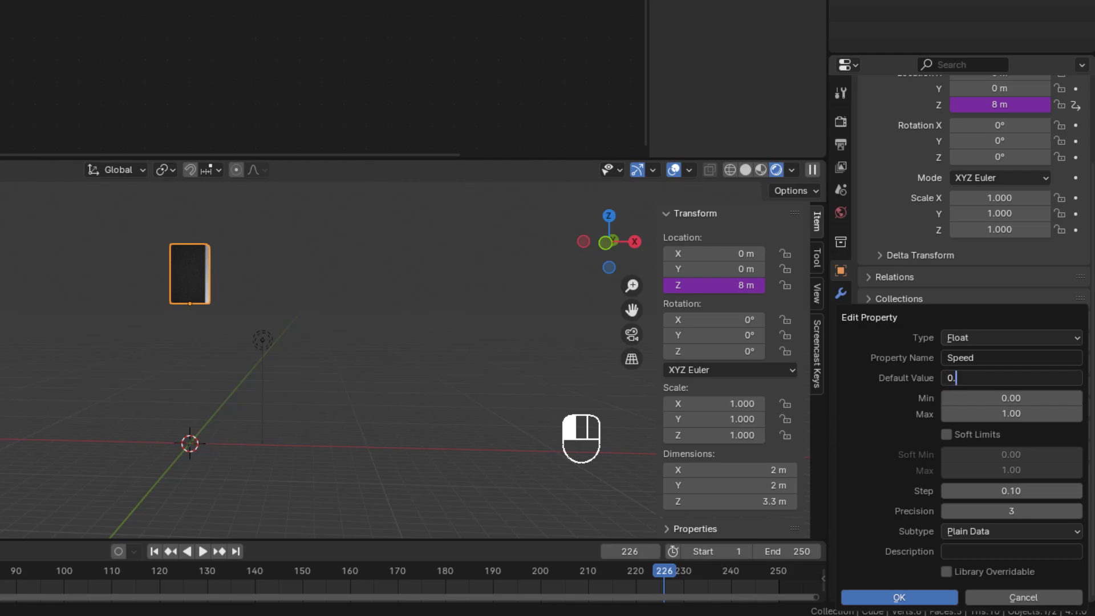
{"action": "type", "text": "2"}
{"action": "key", "text": "Return"}
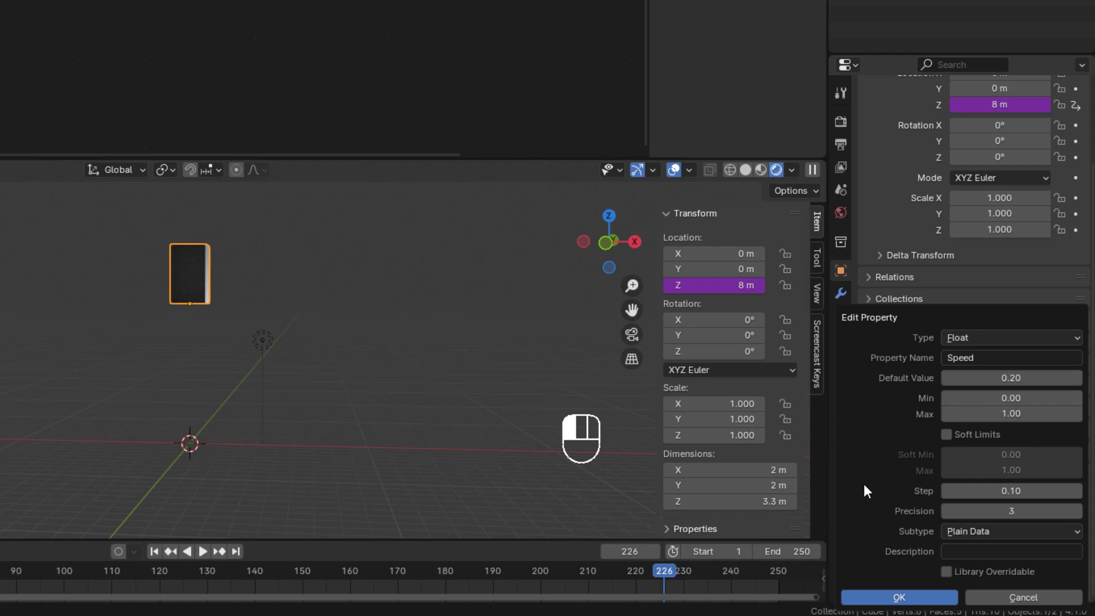
{"action": "left_click", "coordinate": [899, 595]}
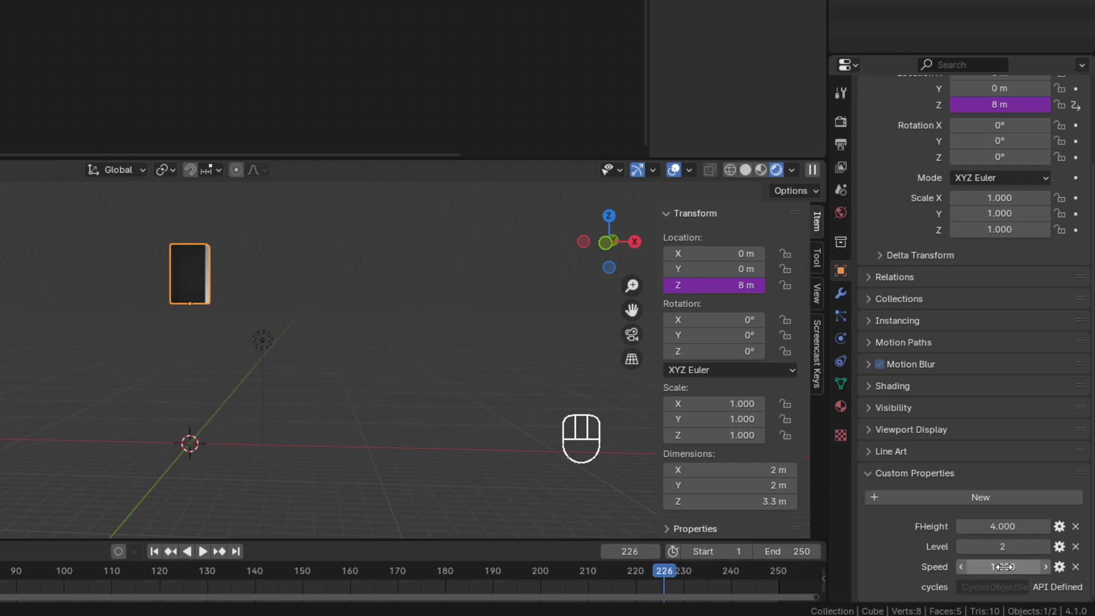
Add an input variable named Speed to the cube's Z location driver
{"action": "right_click", "coordinate": [710, 288]}
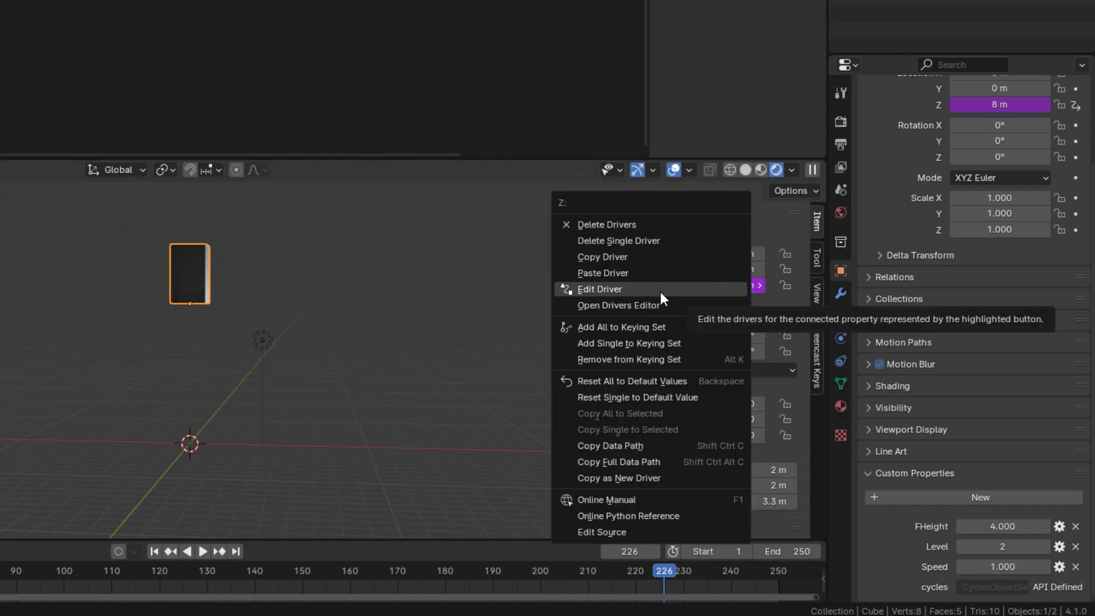
{"action": "left_click", "coordinate": [614, 292]}
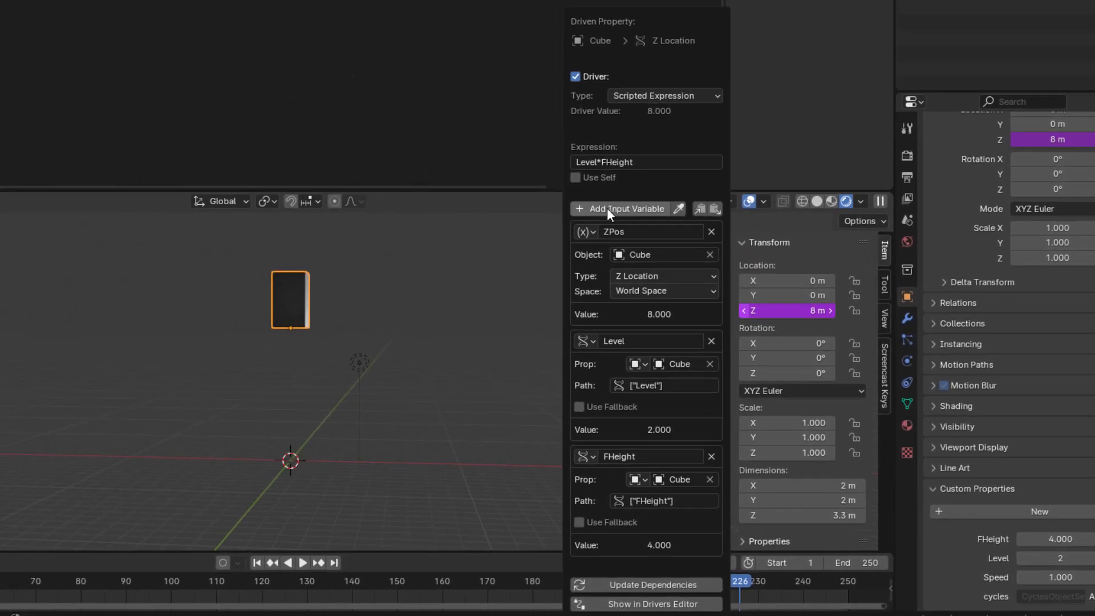
{"action": "left_click", "coordinate": [526, 177]}
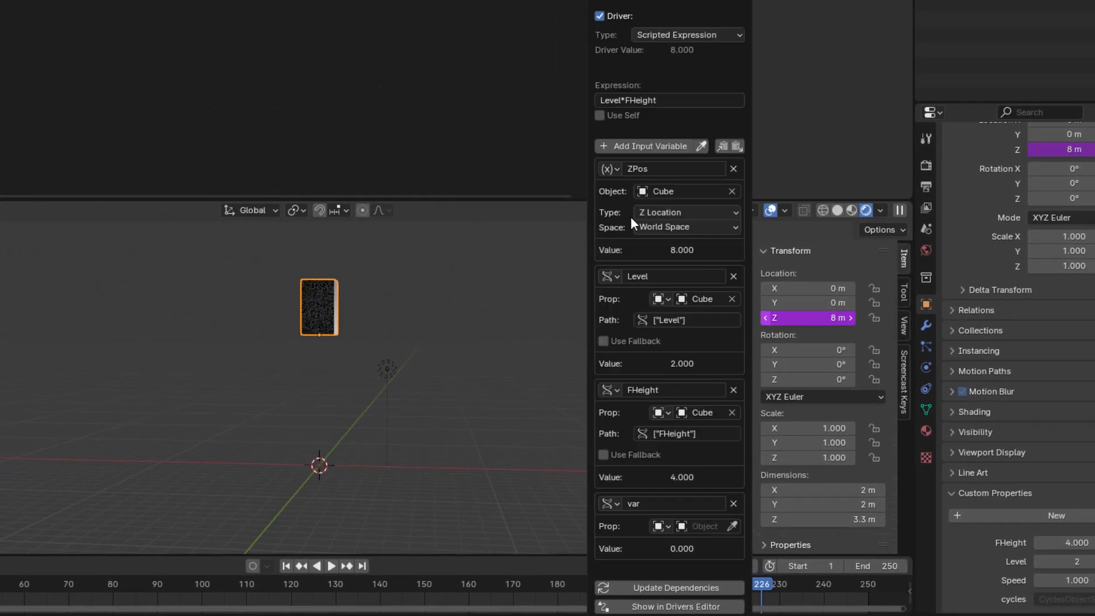
{"action": "double_click", "coordinate": [642, 503]}
{"action": "type", "text": "Speed"}
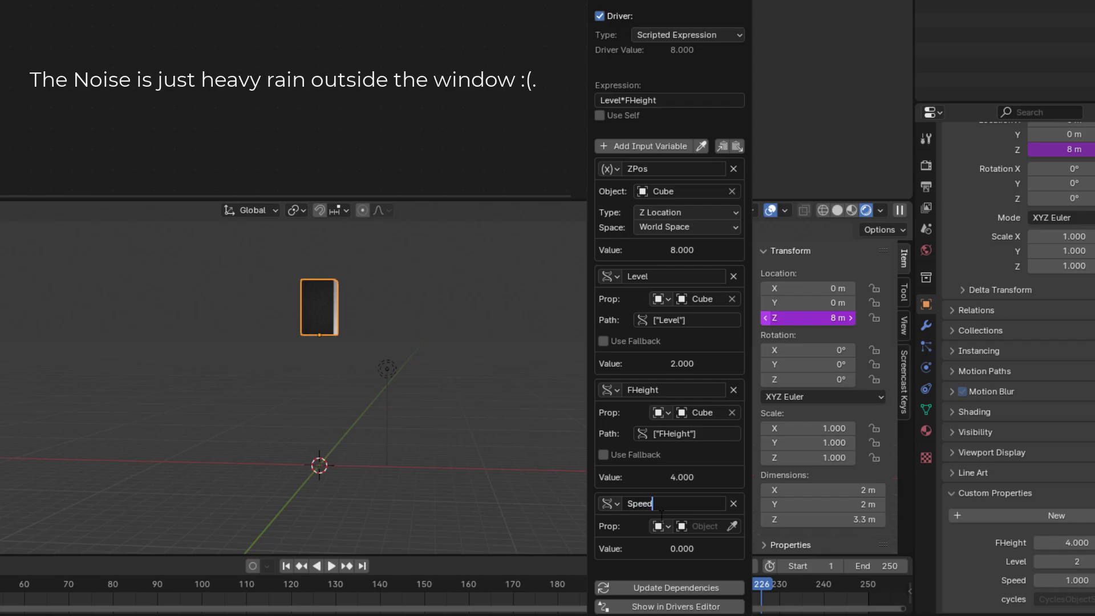
Target the Speed variable at the Cube object with the property path ["Speed"]
{"action": "left_click", "coordinate": [685, 526]}
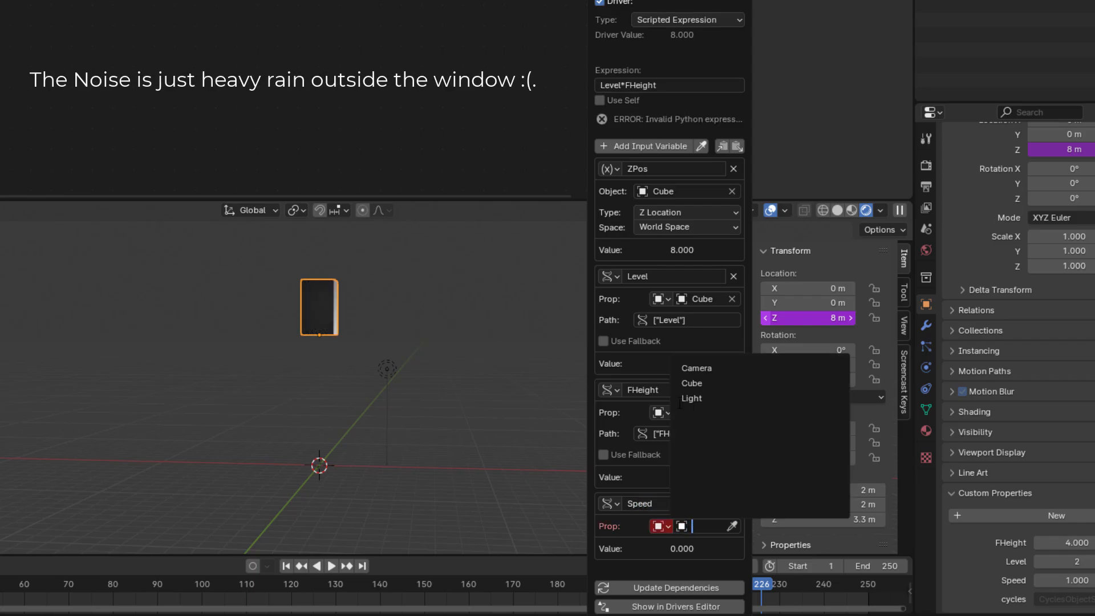
{"action": "left_click", "coordinate": [692, 383]}
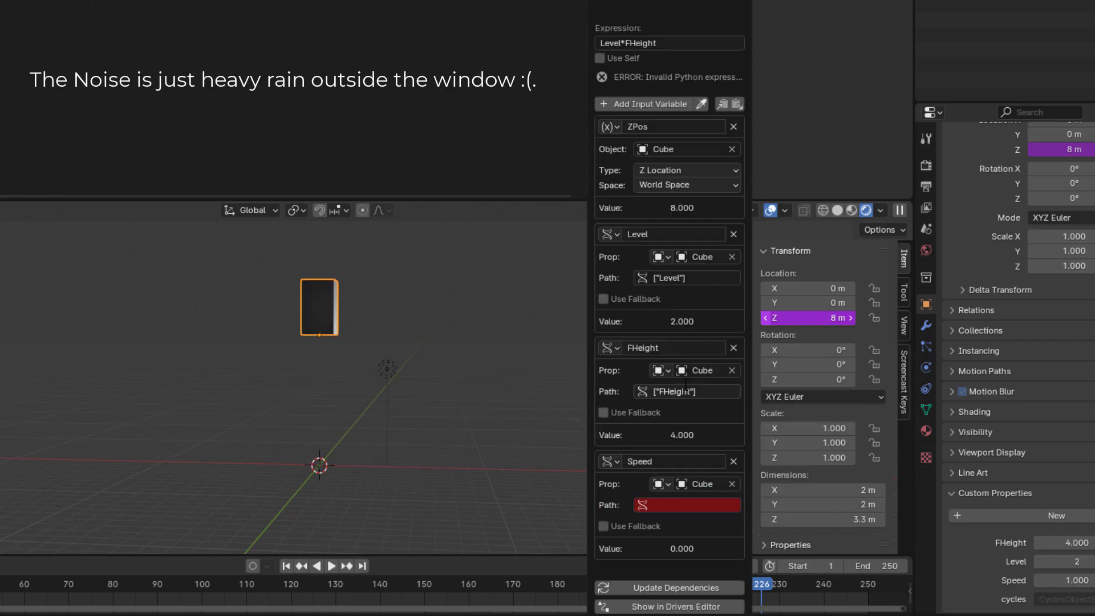
{"action": "left_click", "coordinate": [655, 507]}
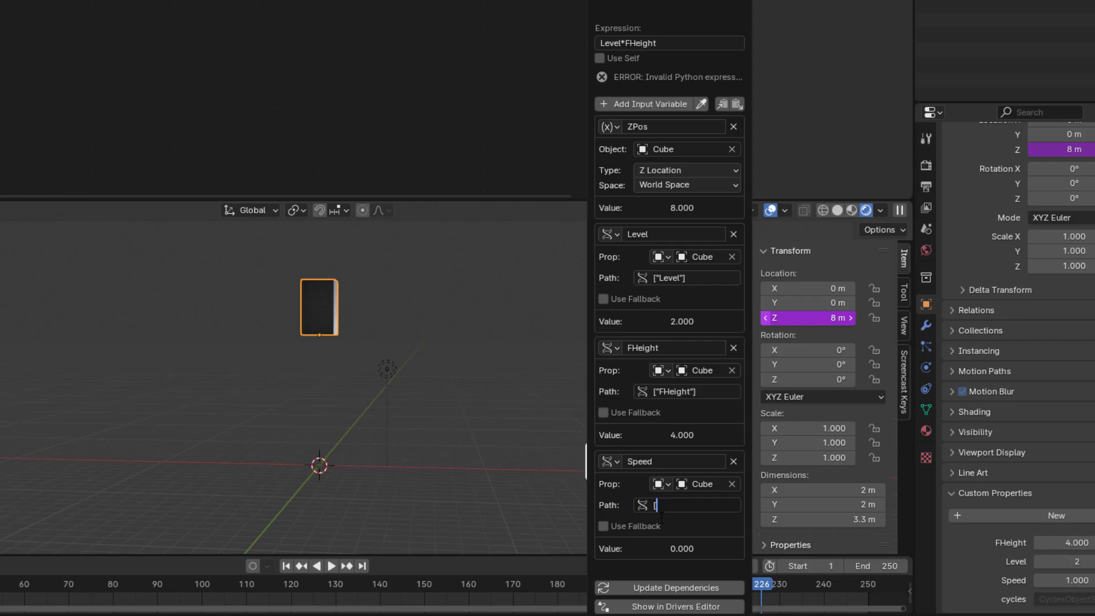
{"action": "type", "text": "[\"Speed\""}
{"action": "key", "text": "ctrl"}
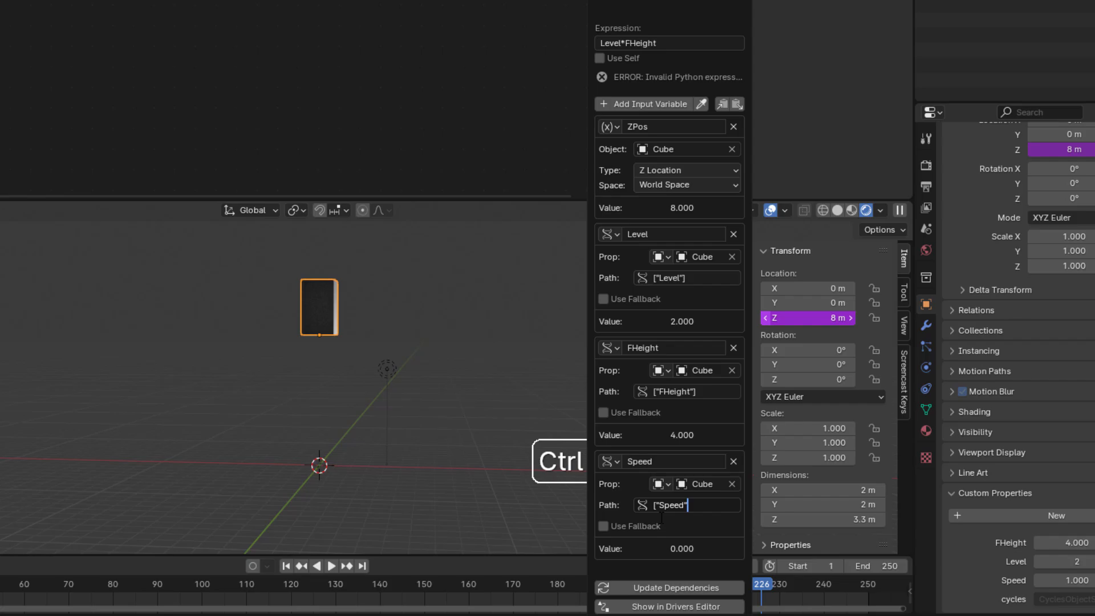
{"action": "type", "text": "]"}
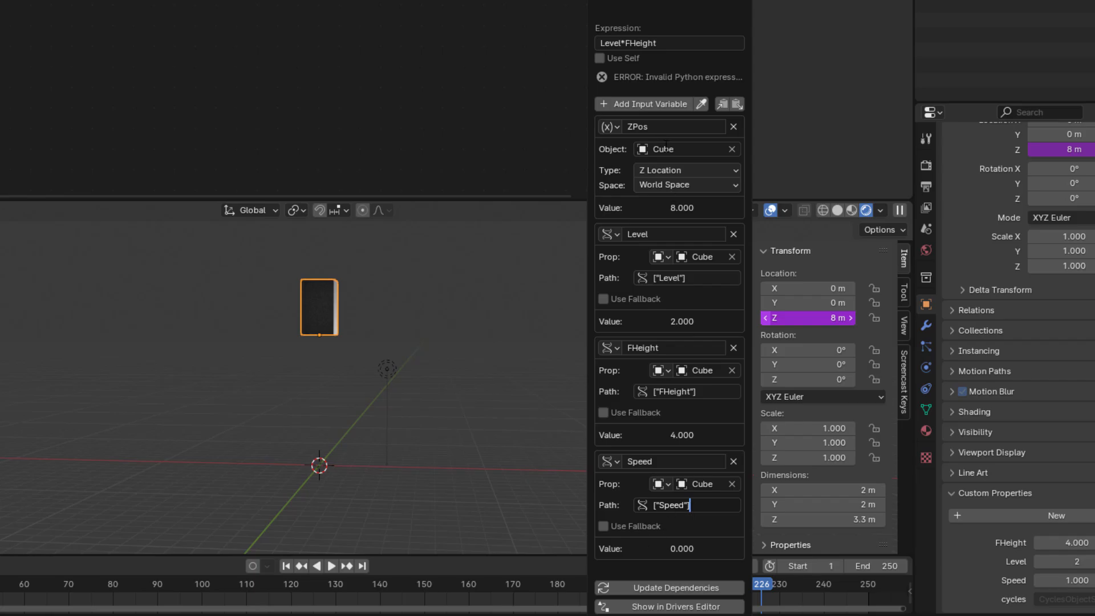
{"action": "key", "text": "Return"}
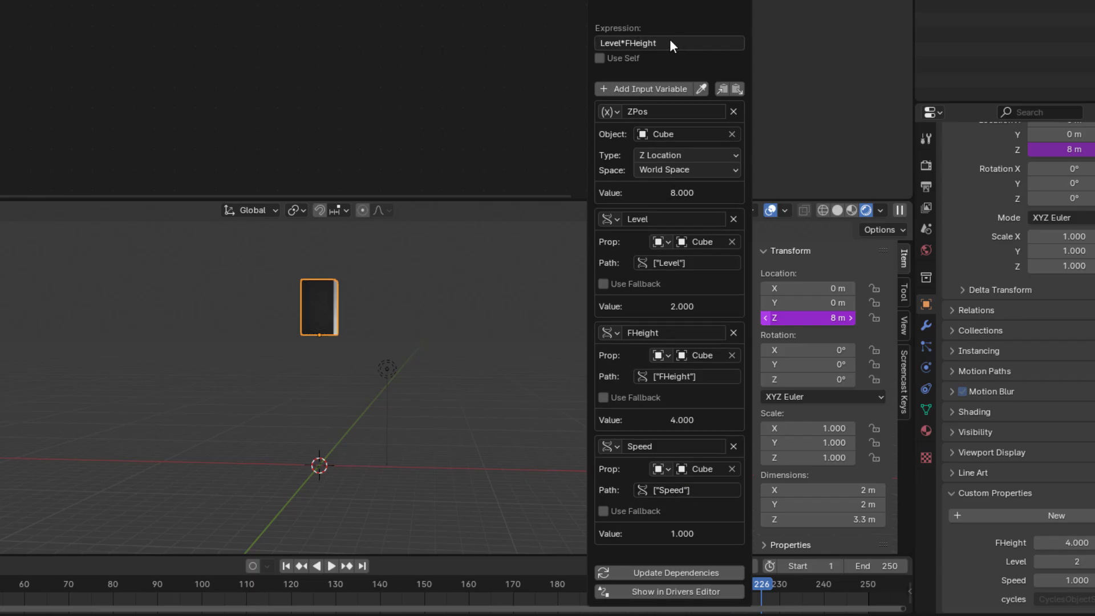
Replace the Z location driver's expression with ZPos+Speed if (ZPos/FHeight)<Level
{"action": "left_click", "coordinate": [669, 40]}
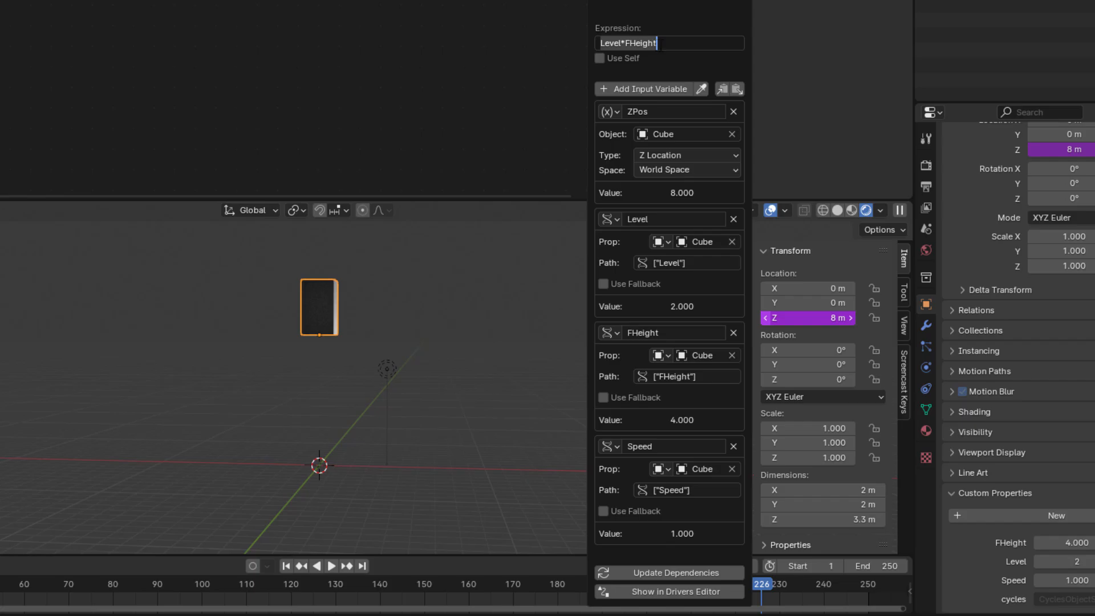
{"action": "type", "text": "ZPos"}
{"action": "type", "text": "+"}
{"action": "type", "text": "Speed"}
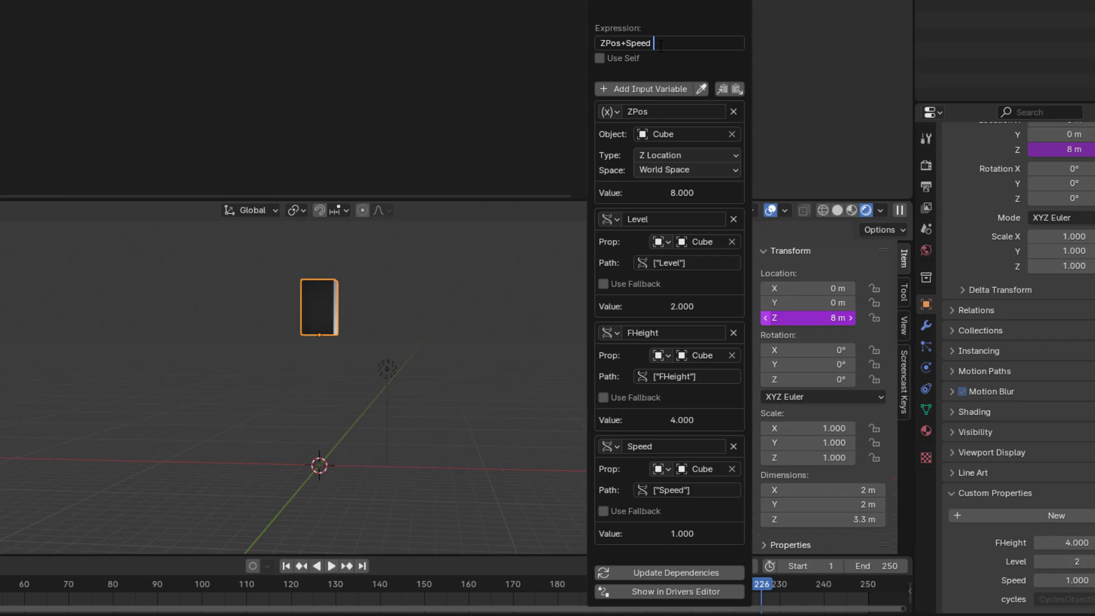
{"action": "type", "text": "if"}
{"action": "type", "text": "(ZPos"}
{"action": "type", "text": "/FHeight)<Level"}
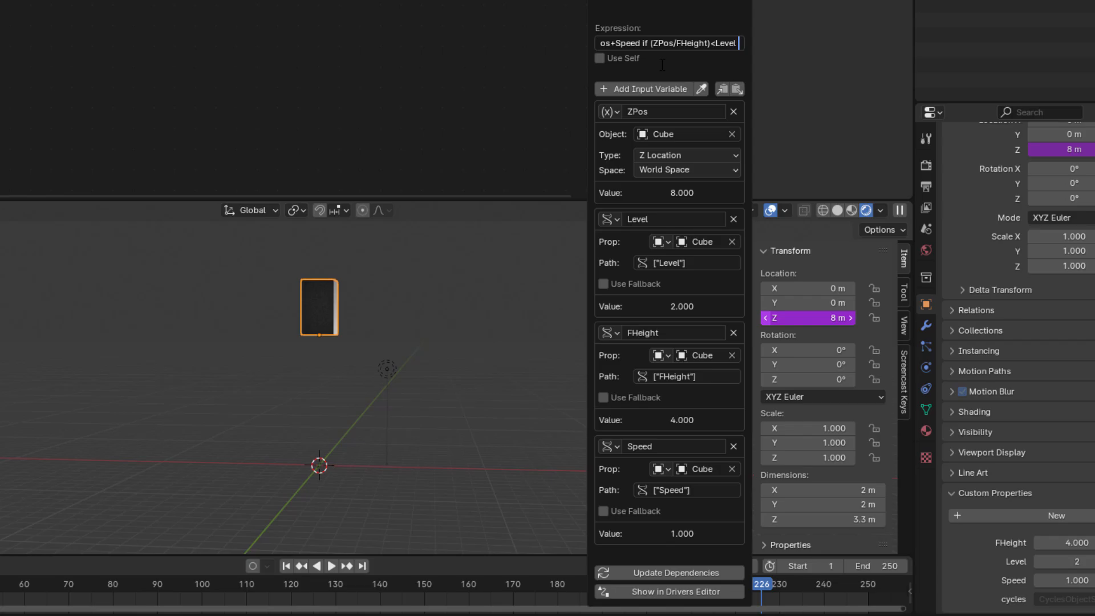
Complete the driver expression with else ZPos-Speed and update the driver's dependencies
{"action": "type", "text": "else"}
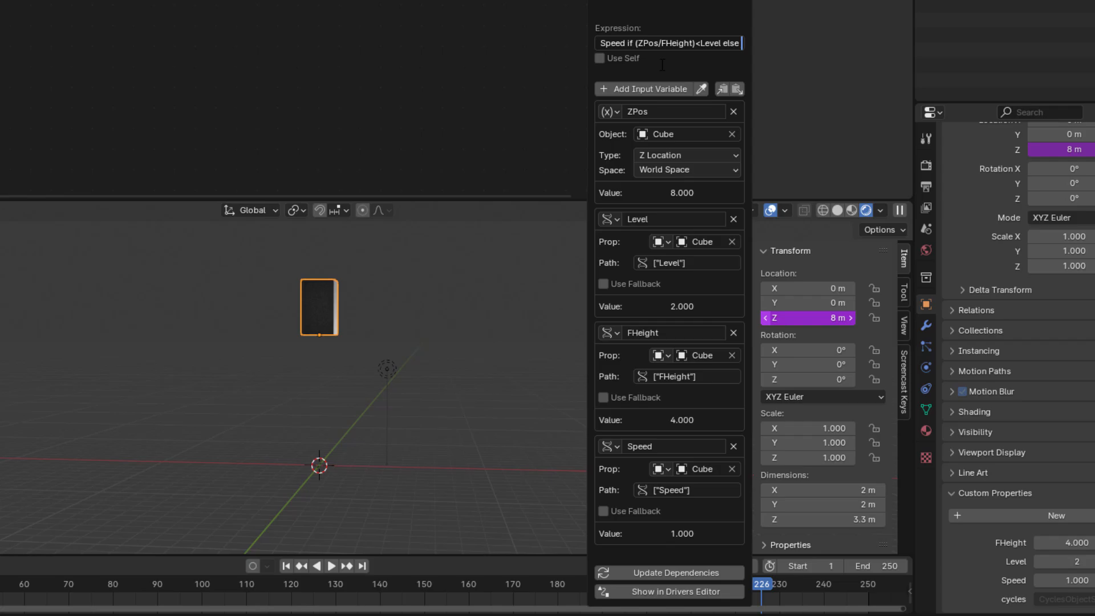
{"action": "type", "text": "Z"}
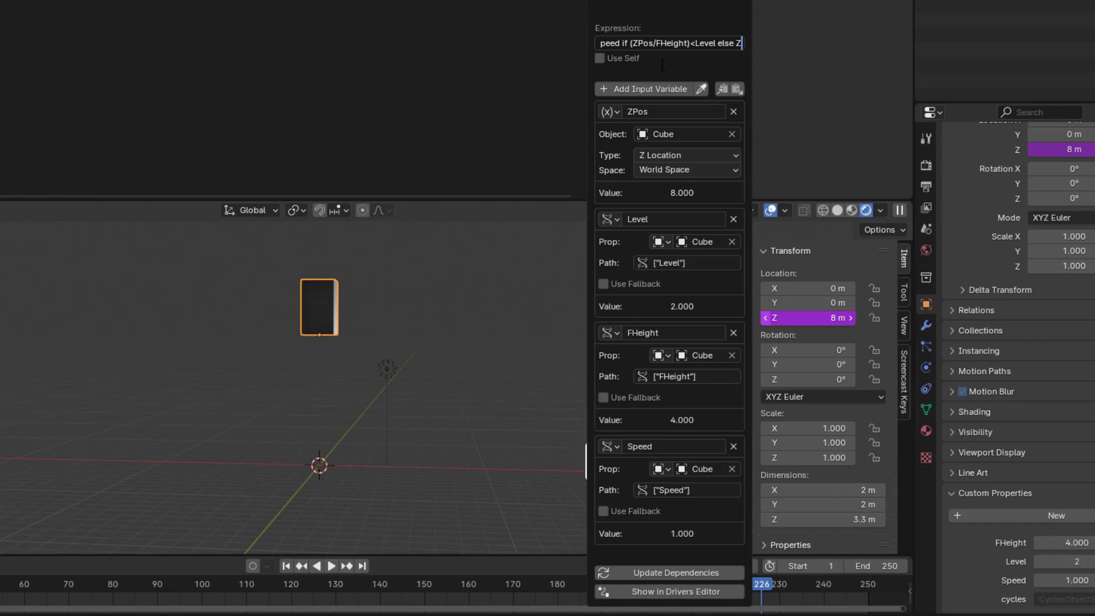
{"action": "type", "text": "Pos"}
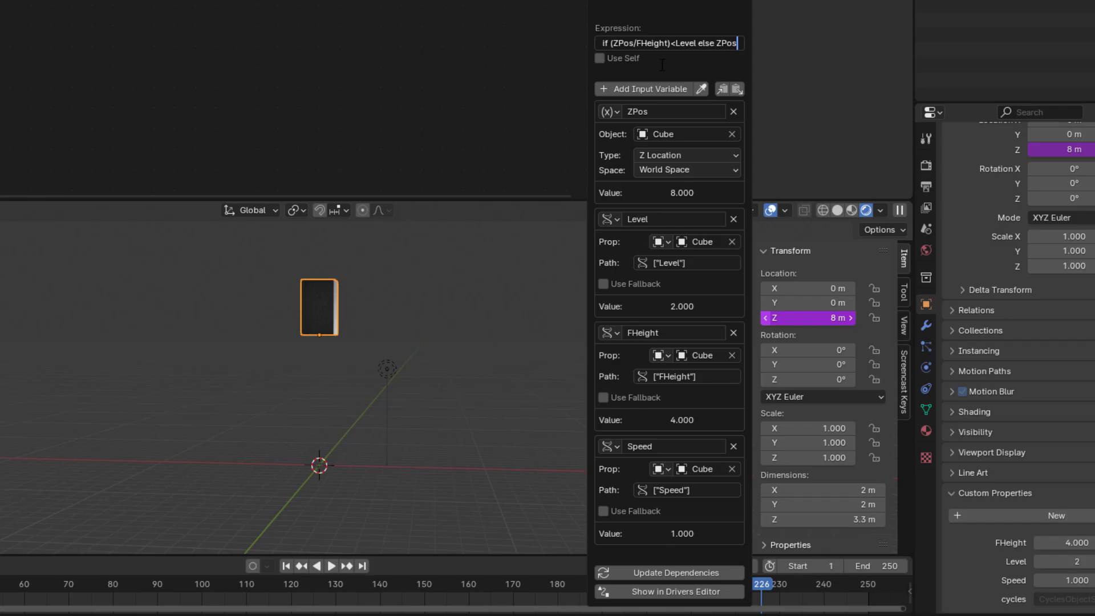
{"action": "key", "text": "ctrl+Left"}
{"action": "key", "text": "ctrl+Left"}
{"action": "key", "text": "ctrl+Left"}
{"action": "key", "text": "ctrl+Left"}
{"action": "key", "text": "ctrl+Left"}
{"action": "key", "text": "ctrl+Left"}
{"action": "key", "text": "ctrl+Left"}
{"action": "key", "text": "ctrl+Left"}
{"action": "key", "text": "ctrl+Left"}
{"action": "key", "text": "Right"}
{"action": "key", "text": "Right"}
{"action": "key", "text": "Right"}
{"action": "key", "text": "Right"}
{"action": "key", "text": "Right"}
{"action": "key", "text": "Right"}
{"action": "key", "text": "Right"}
{"action": "key", "text": "Right"}
{"action": "key", "text": "Right"}
{"action": "key", "text": "Right"}
{"action": "key", "text": "Right"}
{"action": "key", "text": "Right"}
{"action": "key", "text": "Right"}
{"action": "key", "text": "Right"}
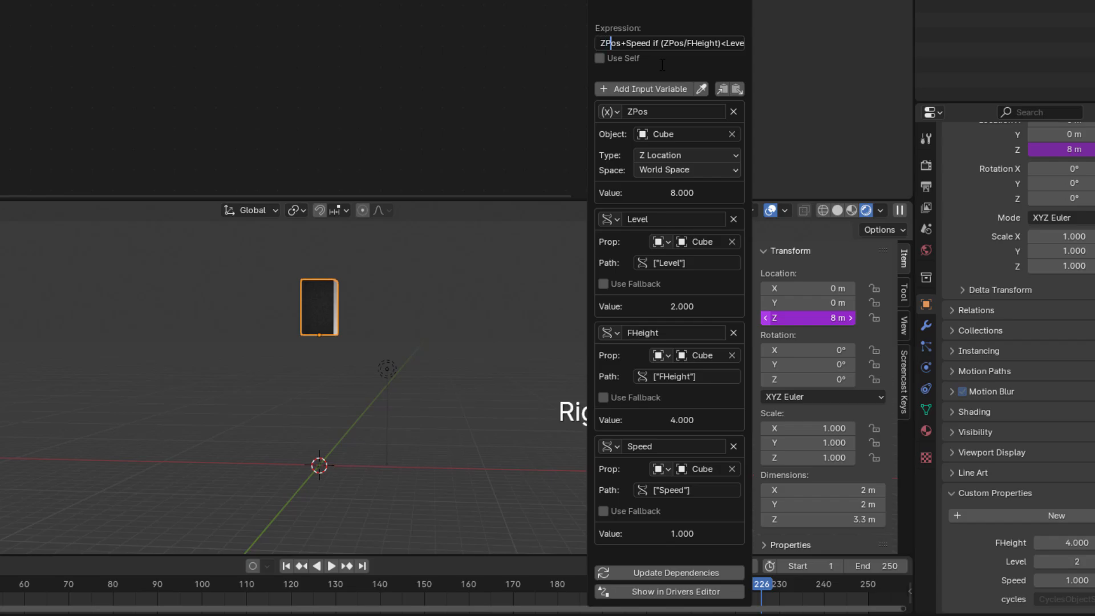
{"action": "key", "text": "Right"}
{"action": "key", "text": "Right"}
{"action": "key", "text": "Right"}
{"action": "key", "text": "Right"}
{"action": "key", "text": "Right"}
{"action": "key", "text": "Right"}
{"action": "key", "text": "Right"}
{"action": "key", "text": "Right"}
{"action": "key", "text": "Right"}
{"action": "key", "text": "Right"}
{"action": "key", "text": "Right"}
{"action": "key", "text": "Right"}
{"action": "key", "text": "Right"}
{"action": "key", "text": "Right"}
{"action": "key", "text": "Right"}
{"action": "key", "text": "Right"}
{"action": "key", "text": "Right"}
{"action": "key", "text": "Right"}
{"action": "key", "text": "Right"}
{"action": "key", "text": "Right"}
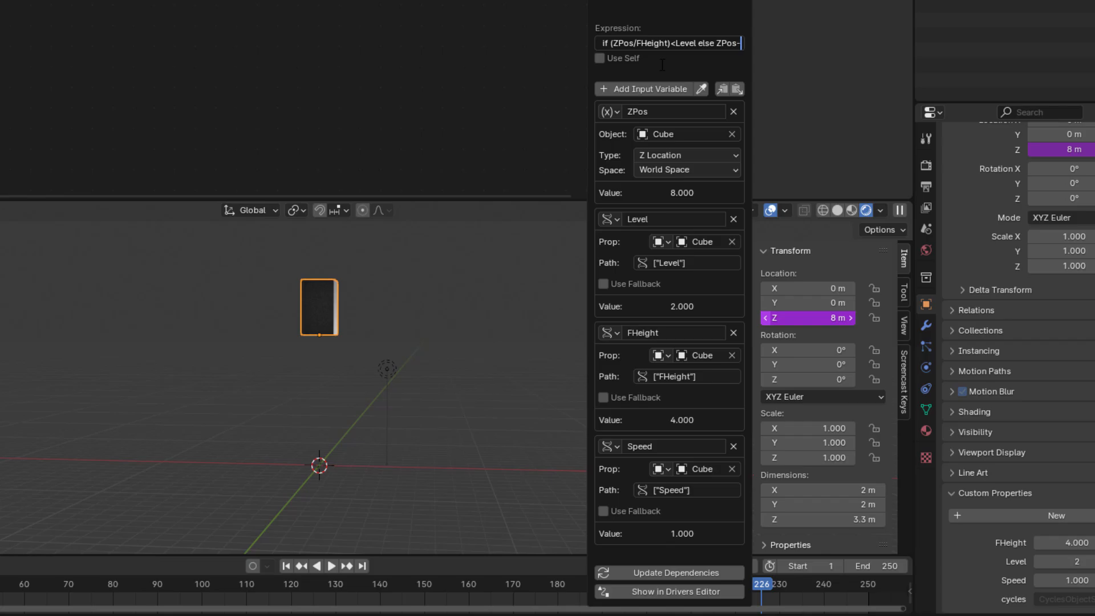
{"action": "type", "text": "-Speed"}
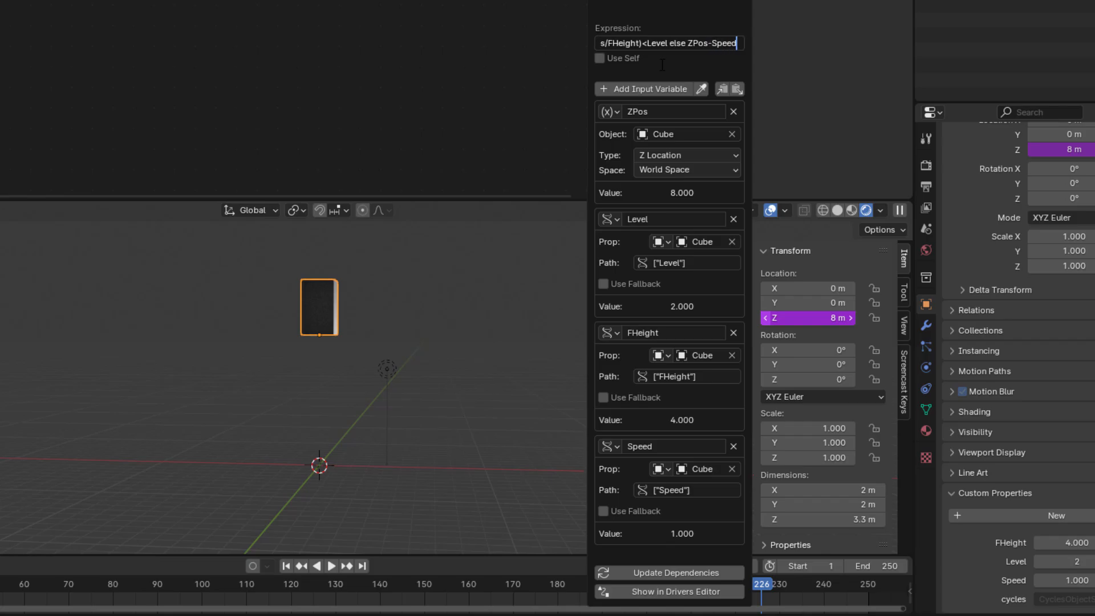
{"action": "key", "text": "Return"}
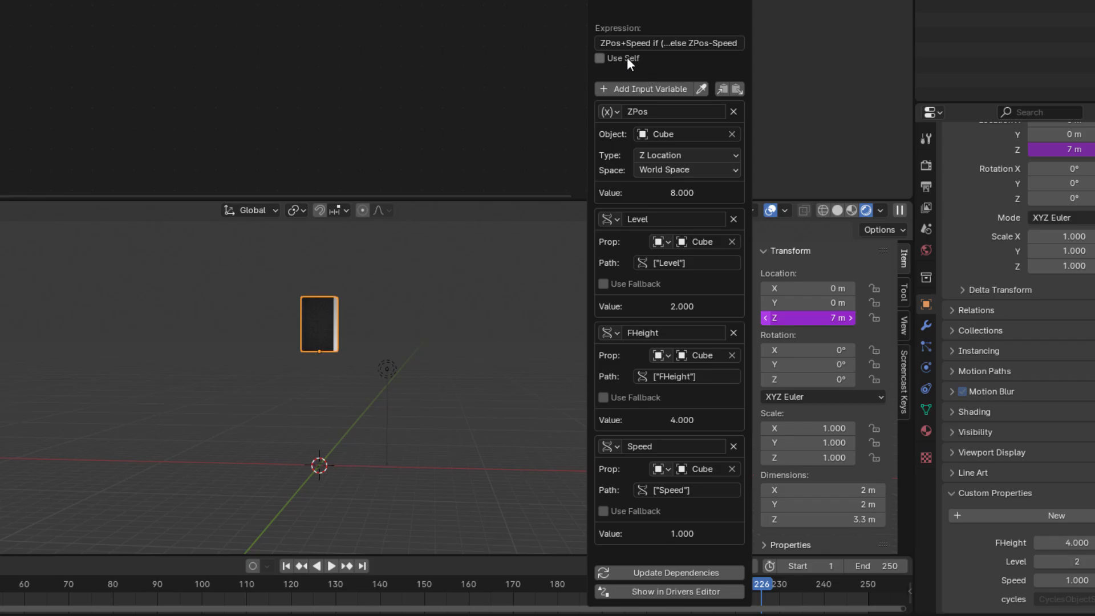
{"action": "left_click", "coordinate": [660, 572]}
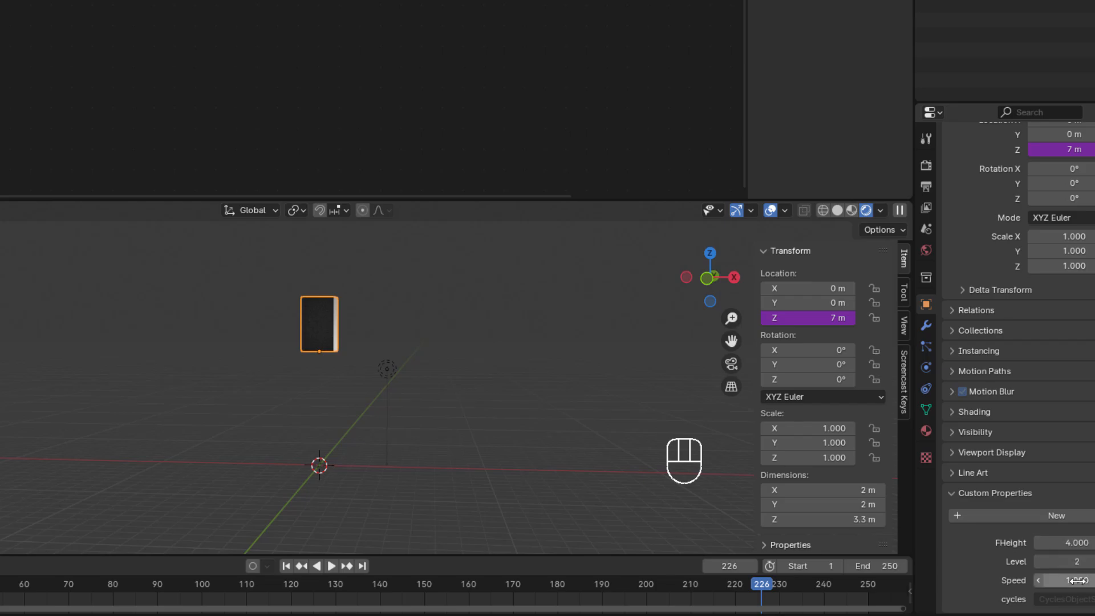
Test the conditional Z location driver by setting the cube's Level property to 0, 7 and 2 in turn
{"action": "left_click", "coordinate": [1070, 561]}
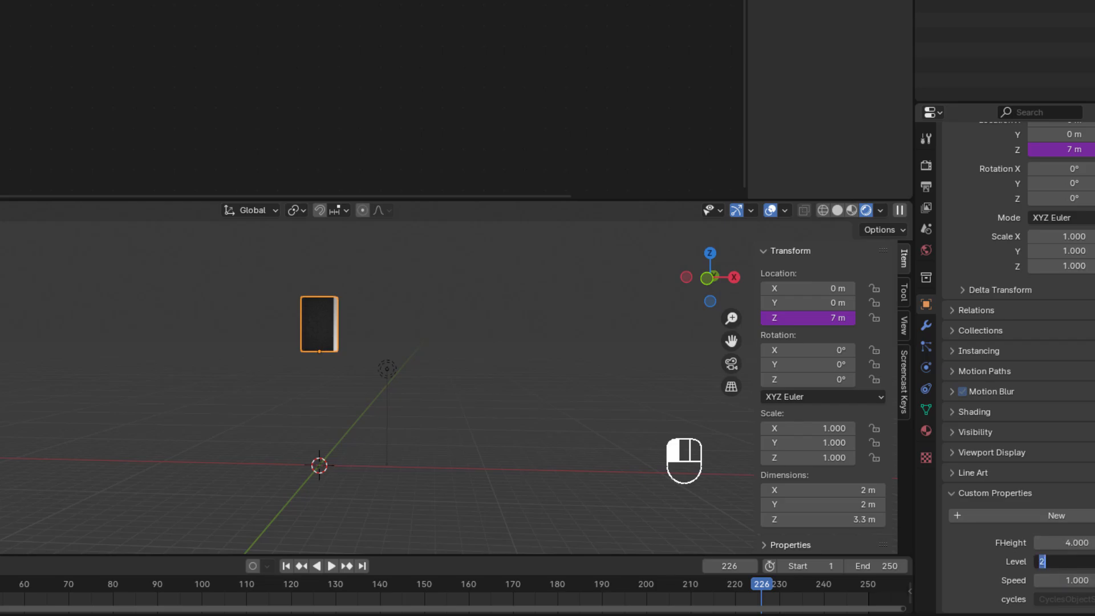
{"action": "type", "text": "0"}
{"action": "key", "text": "Return"}
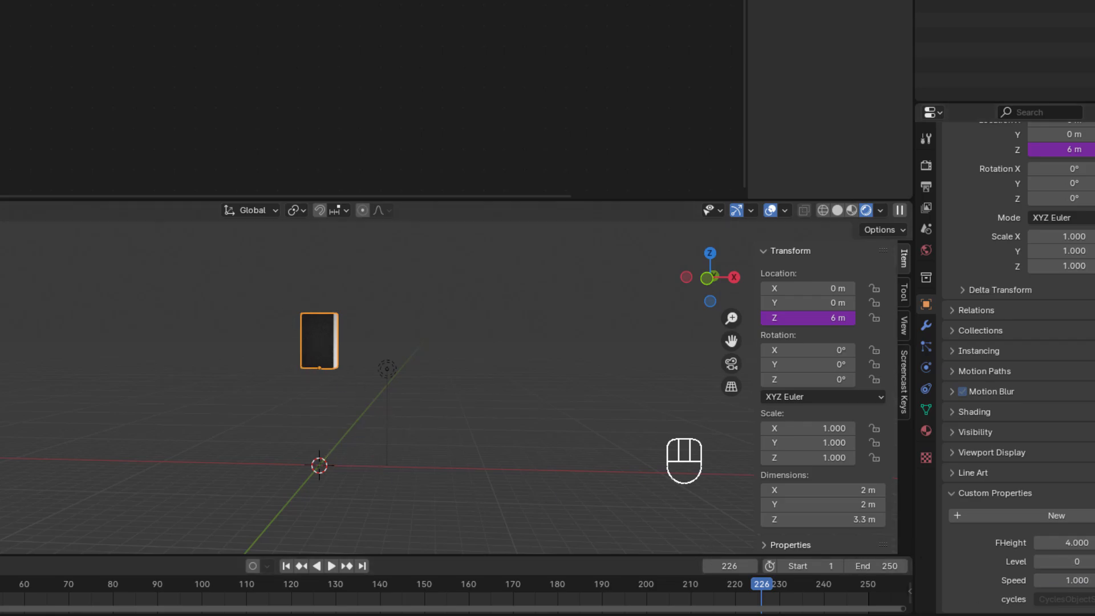
{"action": "left_click", "coordinate": [1081, 565]}
{"action": "type", "text": "7"}
{"action": "key", "text": "Return"}
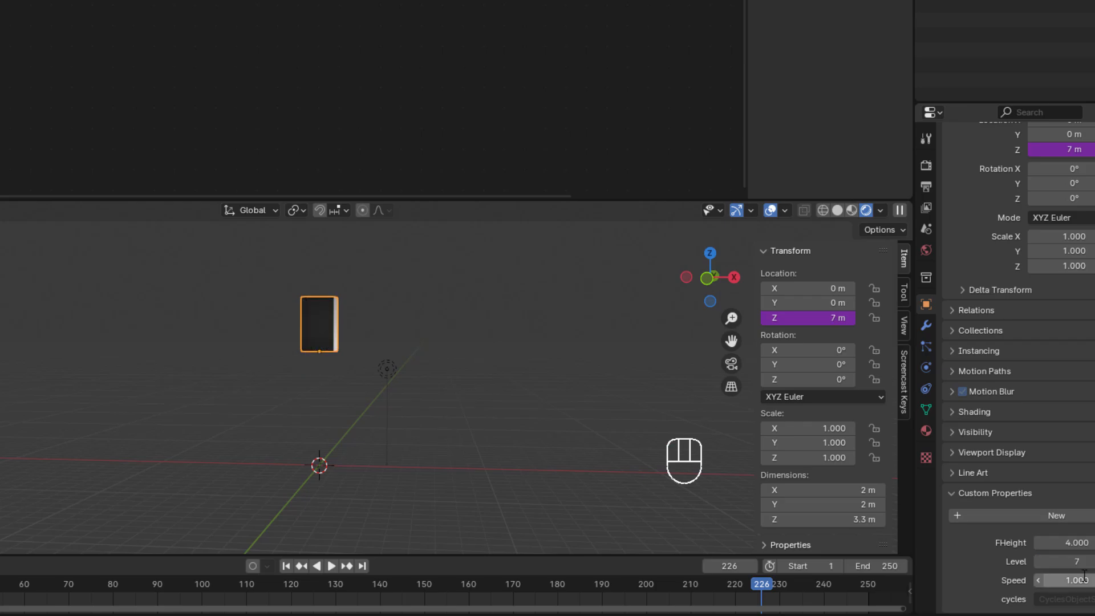
{"action": "left_click", "coordinate": [1082, 565]}
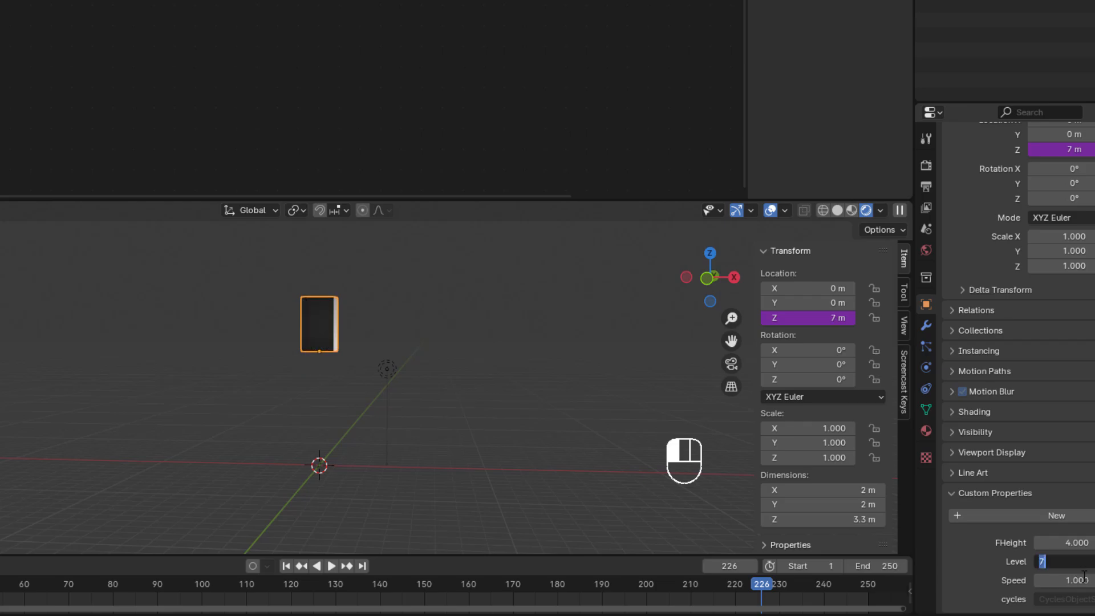
{"action": "type", "text": "2"}
{"action": "key", "text": "Return"}
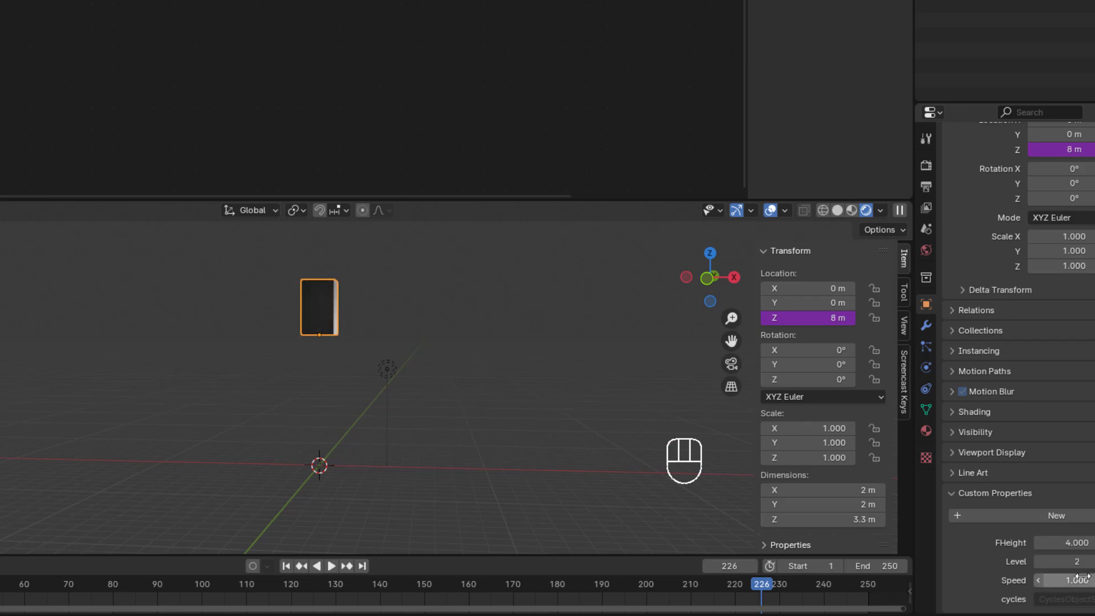
Set the cube's Level property to 0, 1 and finally 7 to test the driver's stepwise movement again
{"action": "left_click", "coordinate": [1077, 562]}
{"action": "type", "text": "0"}
{"action": "key", "text": "Return"}
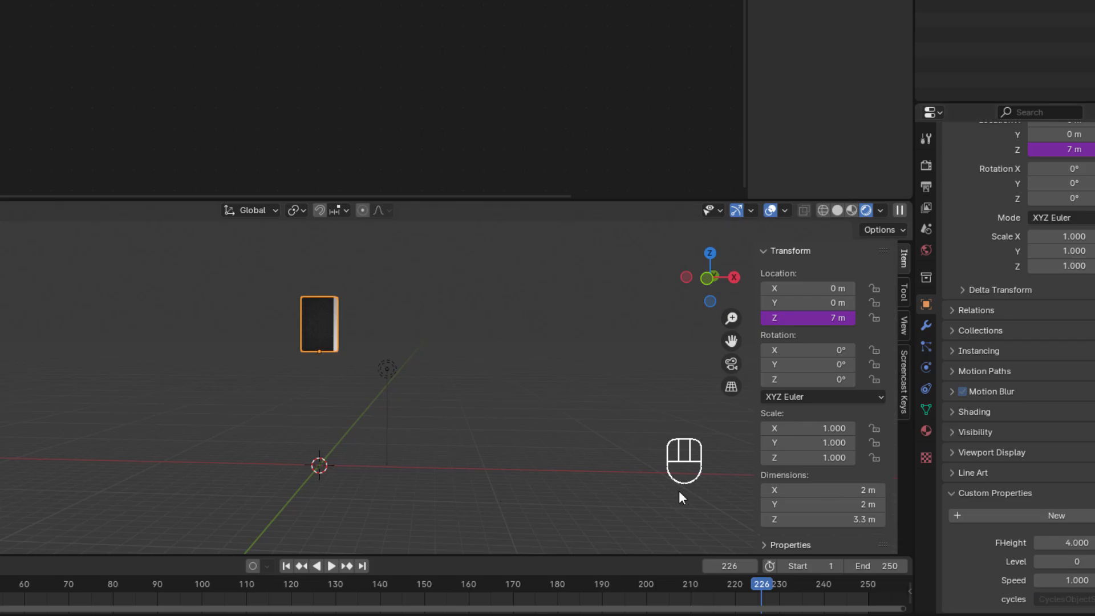
{"action": "left_click", "coordinate": [1055, 562]}
{"action": "type", "text": "1"}
{"action": "key", "text": "Return"}
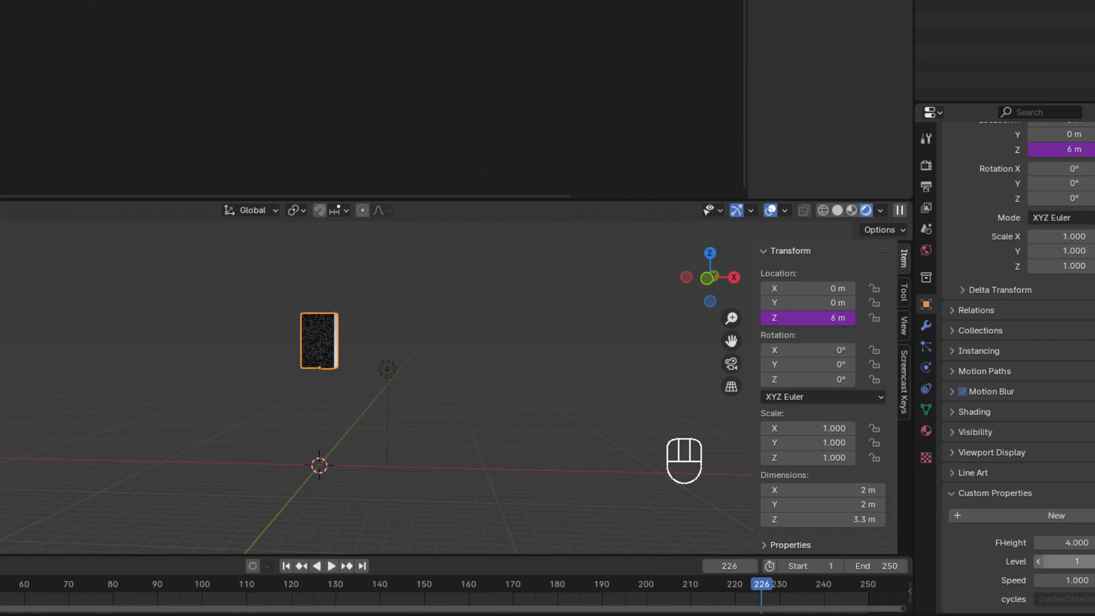
{"action": "left_click", "coordinate": [1055, 562]}
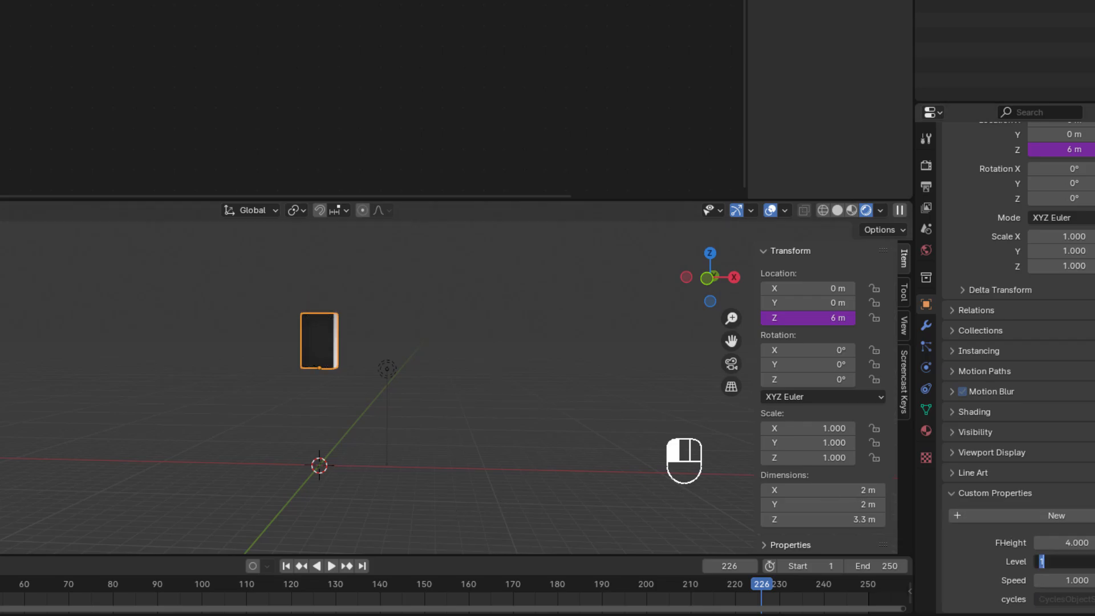
{"action": "type", "text": "7"}
{"action": "key", "text": "Return"}
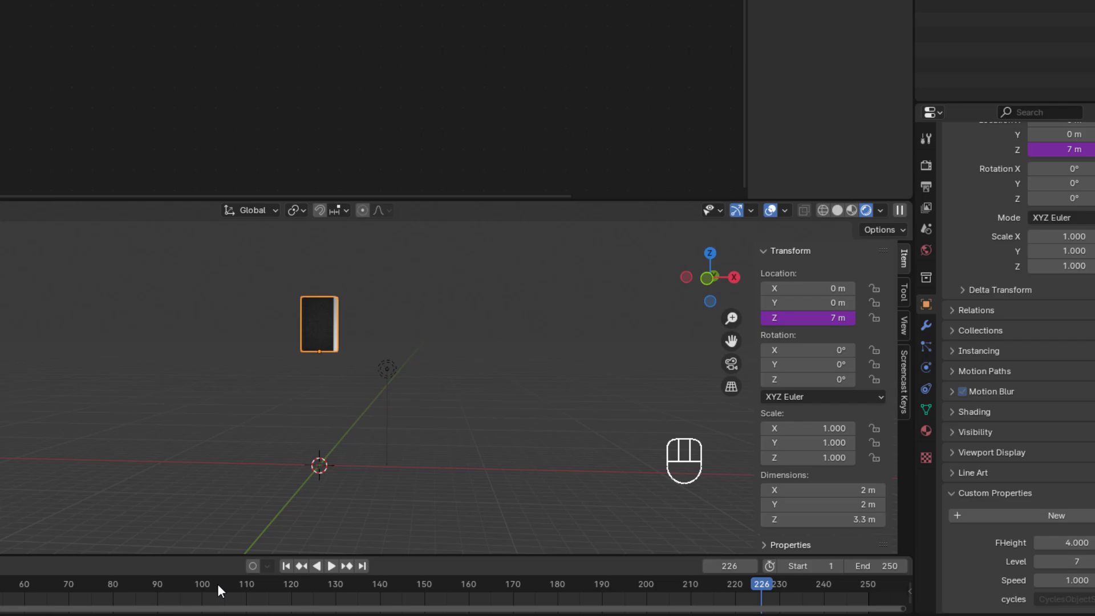
Add the condition "and frame>0" before else in the Z location driver's expression and update its dependencies
{"action": "right_click", "coordinate": [809, 322]}
{"action": "left_click", "coordinate": [781, 323]}
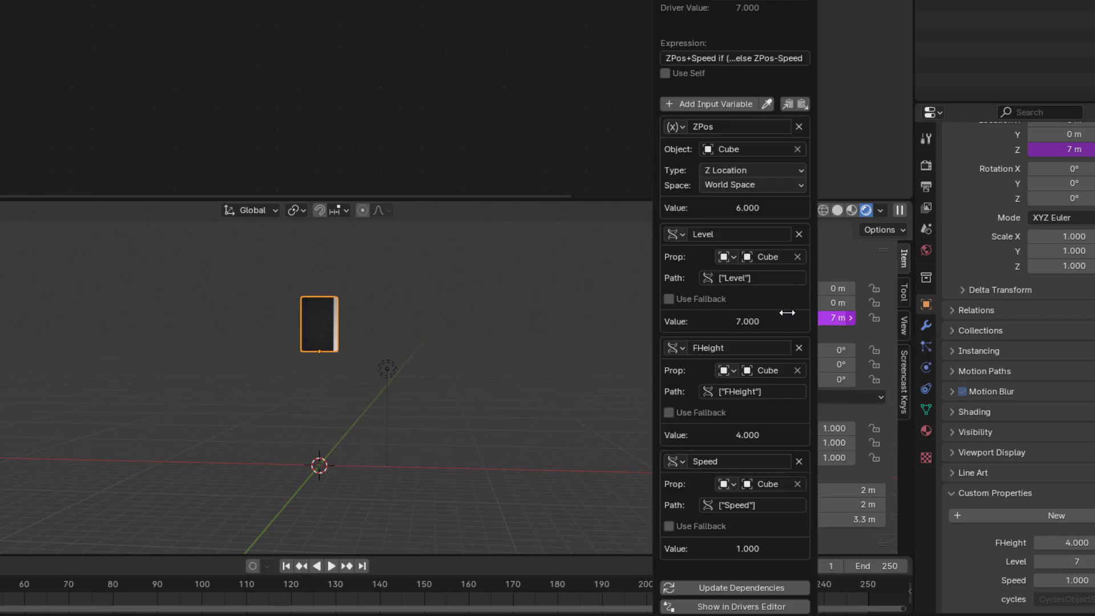
{"action": "left_click", "coordinate": [700, 60]}
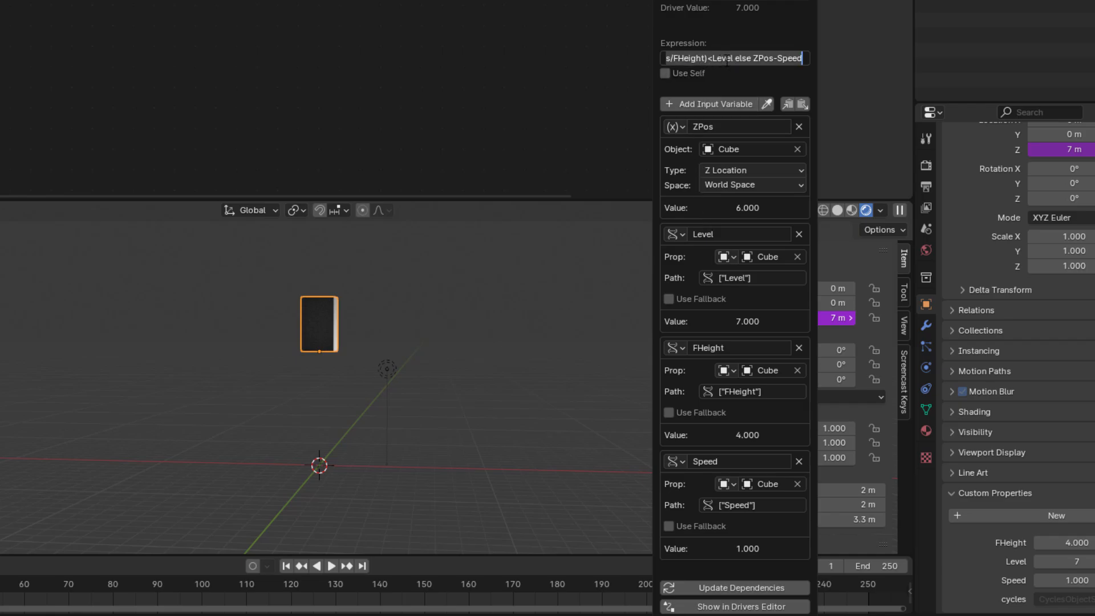
{"action": "left_click", "coordinate": [734, 60]}
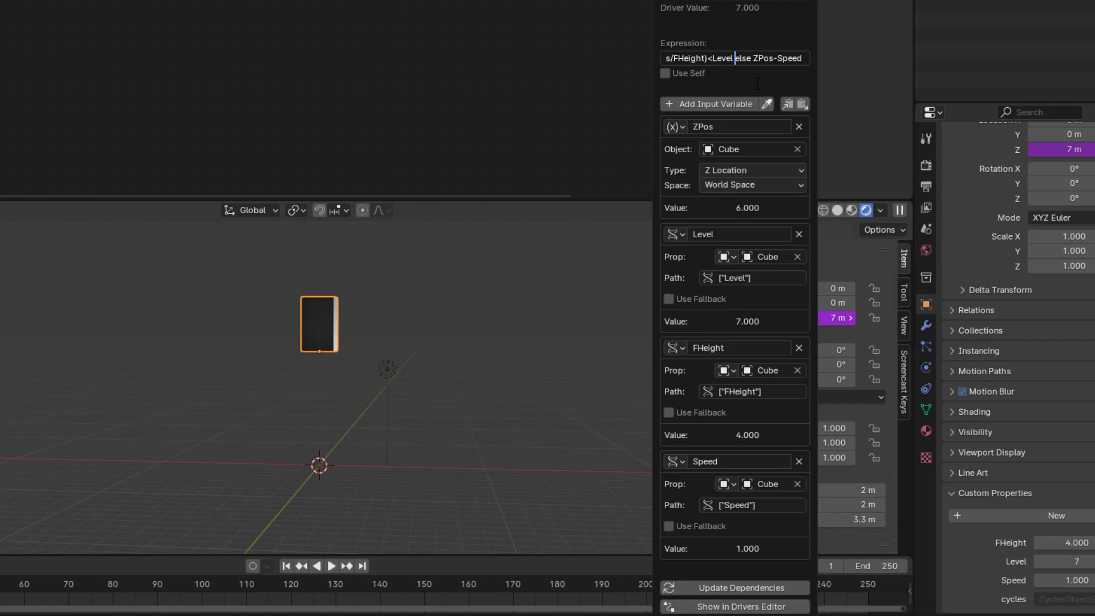
{"action": "key", "text": "ctrl+Left"}
{"action": "key", "text": "ctrl+Left"}
{"action": "key", "text": "ctrl+Left"}
{"action": "key", "text": "ctrl+Left"}
{"action": "key", "text": "ctrl+Left"}
{"action": "key", "text": "ctrl+Left"}
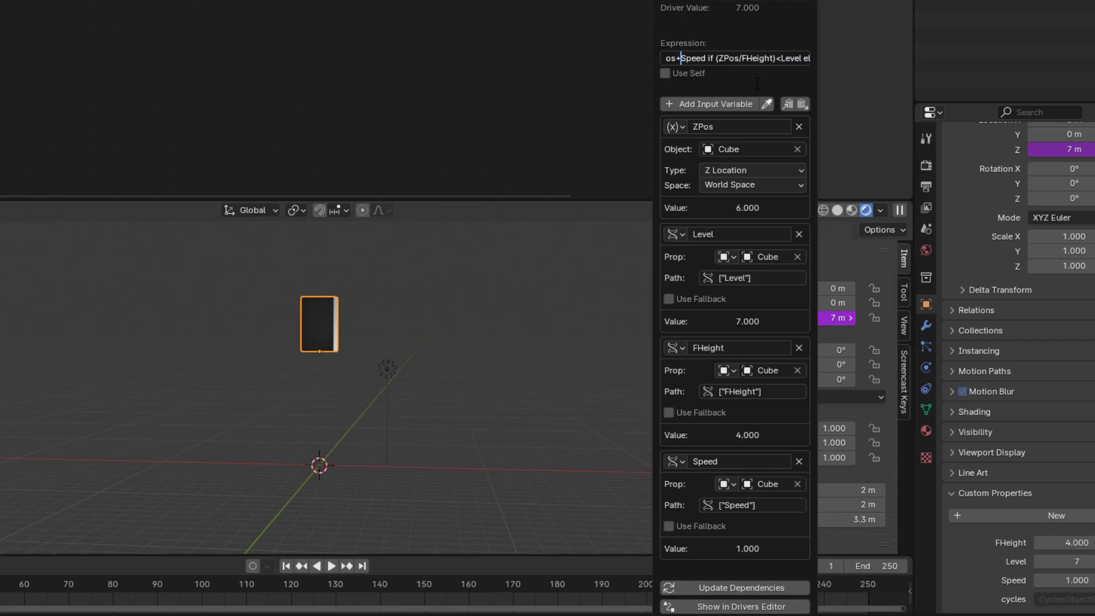
{"action": "key", "text": "ctrl+Right"}
{"action": "key", "text": "ctrl+Right"}
{"action": "key", "text": "ctrl+Right"}
{"action": "key", "text": "ctrl+Right"}
{"action": "key", "text": "Right"}
{"action": "key", "text": "Right"}
{"action": "key", "text": "Right"}
{"action": "key", "text": "Right"}
{"action": "key", "text": "Right"}
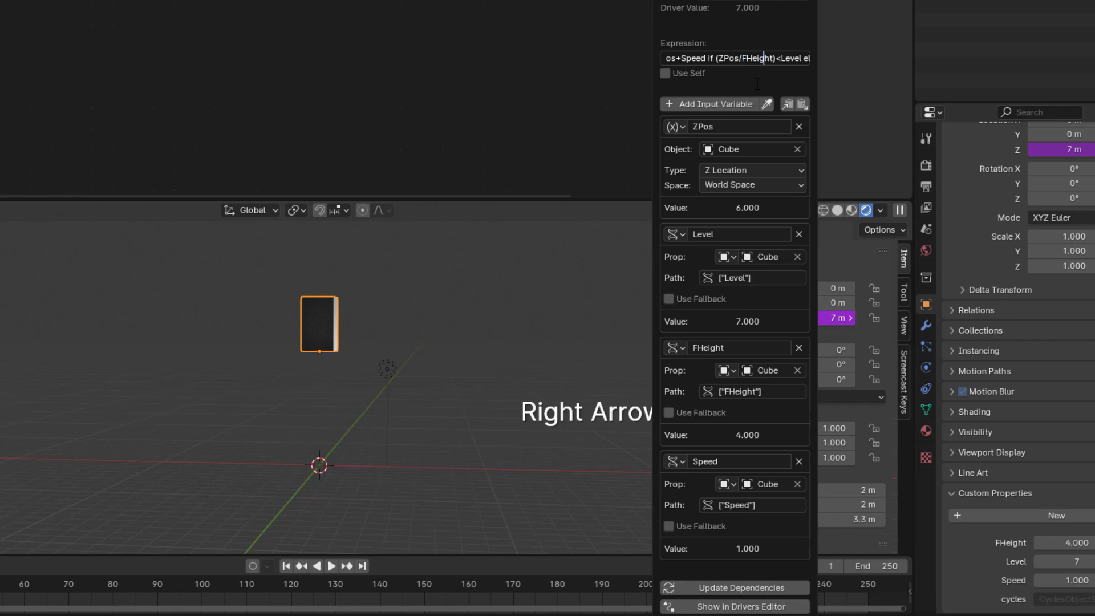
{"action": "key", "text": "Right"}
{"action": "key", "text": "Right"}
{"action": "key", "text": "Right"}
{"action": "key", "text": "Right"}
{"action": "key", "text": "Right"}
{"action": "key", "text": "Right"}
{"action": "key", "text": "Right"}
{"action": "key", "text": "Right"}
{"action": "key", "text": "Right"}
{"action": "key", "text": "Right"}
{"action": "key", "text": "Right"}
{"action": "key", "text": "Right"}
{"action": "key", "text": "Right"}
{"action": "key", "text": "Right"}
{"action": "key", "text": "Right"}
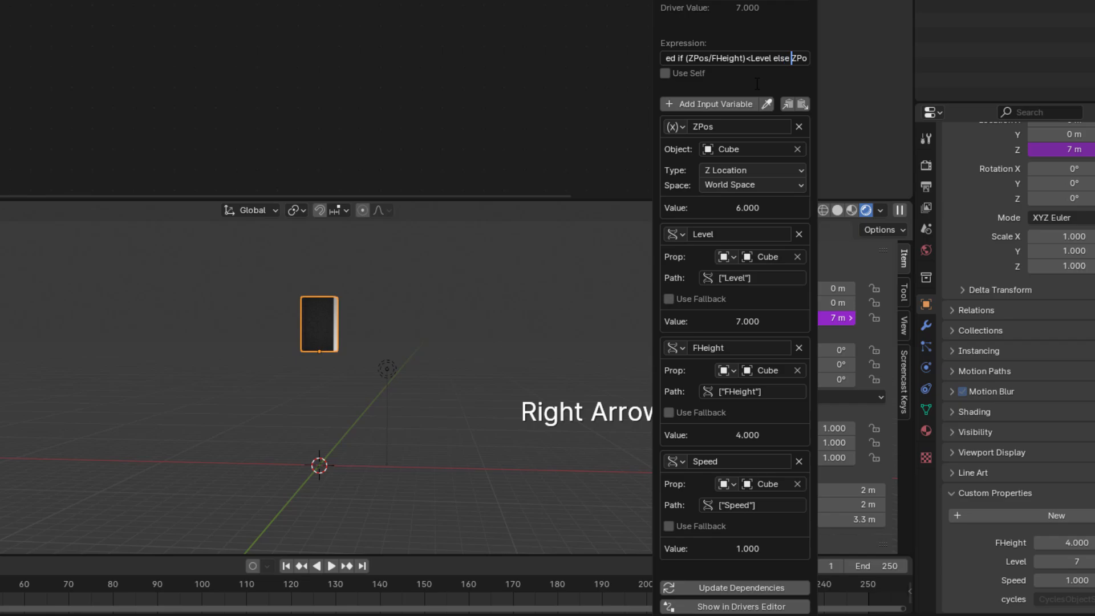
{"action": "key", "text": "Left"}
{"action": "key", "text": "Left"}
{"action": "key", "text": "Left"}
{"action": "key", "text": "Left"}
{"action": "key", "text": "Left"}
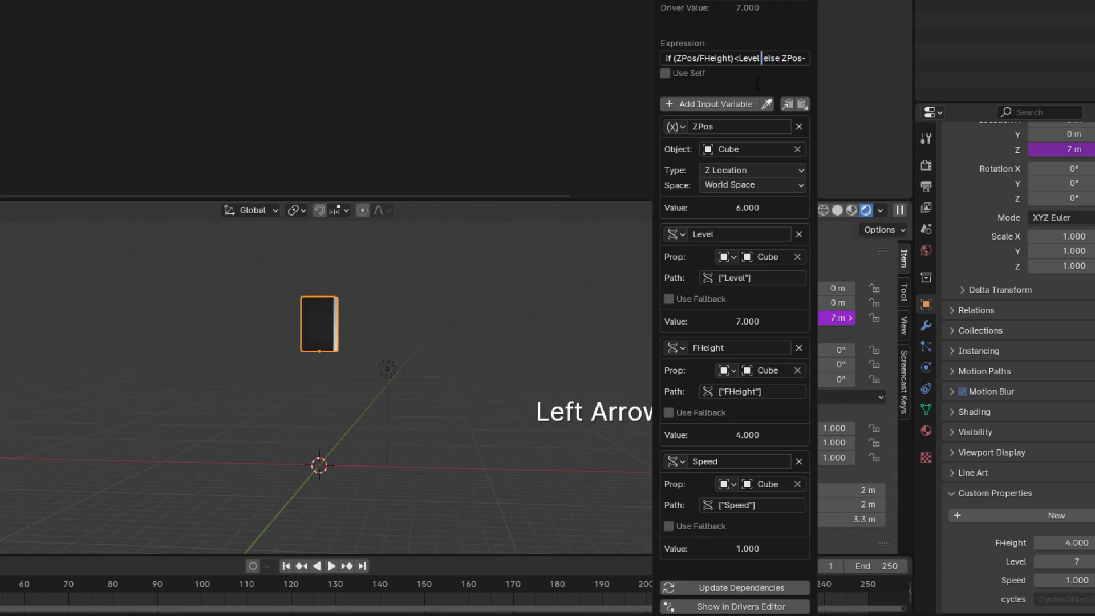
{"action": "type", "text": "and"}
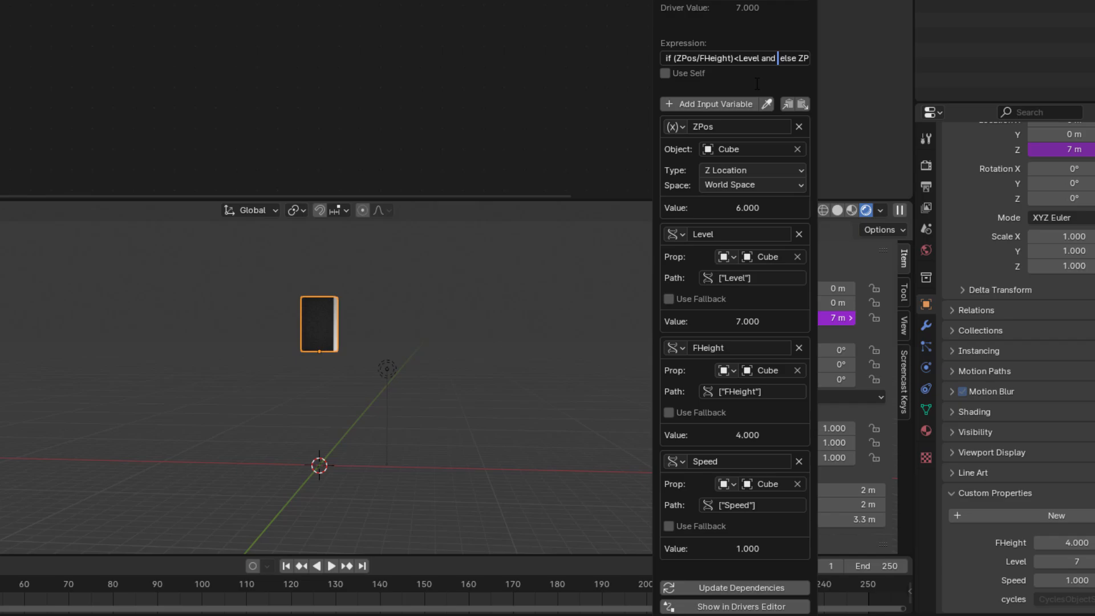
{"action": "type", "text": " frame "}
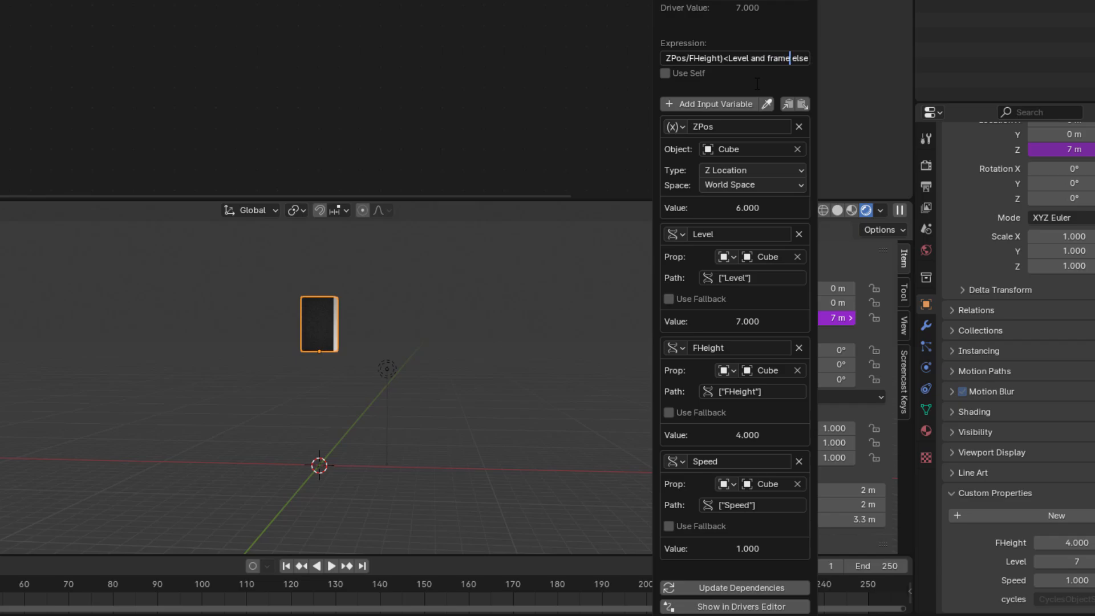
{"action": "type", "text": ">0"}
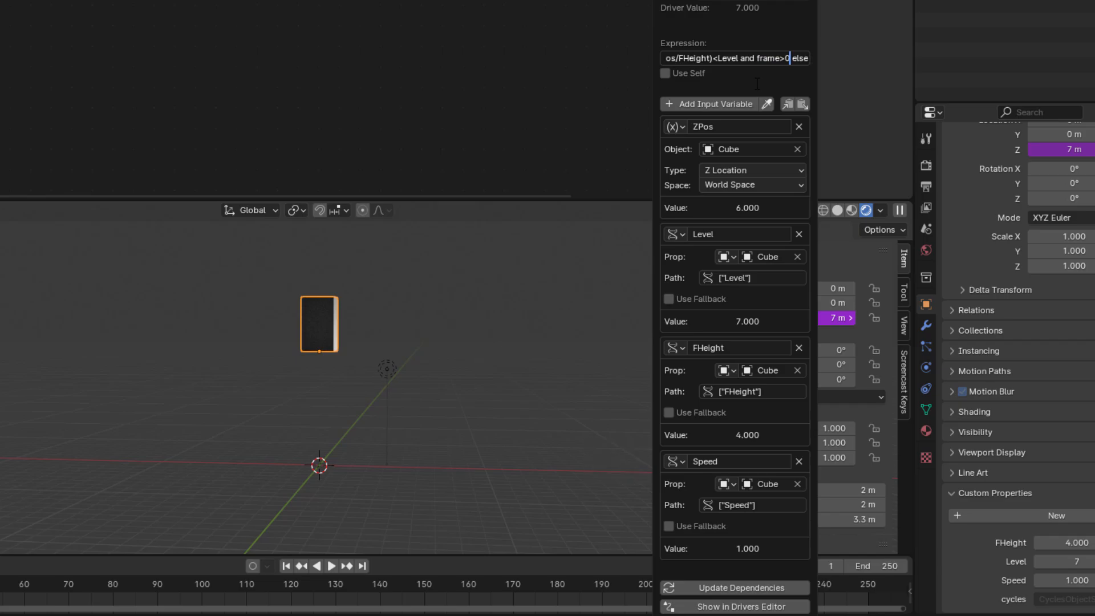
{"action": "key", "text": "End"}
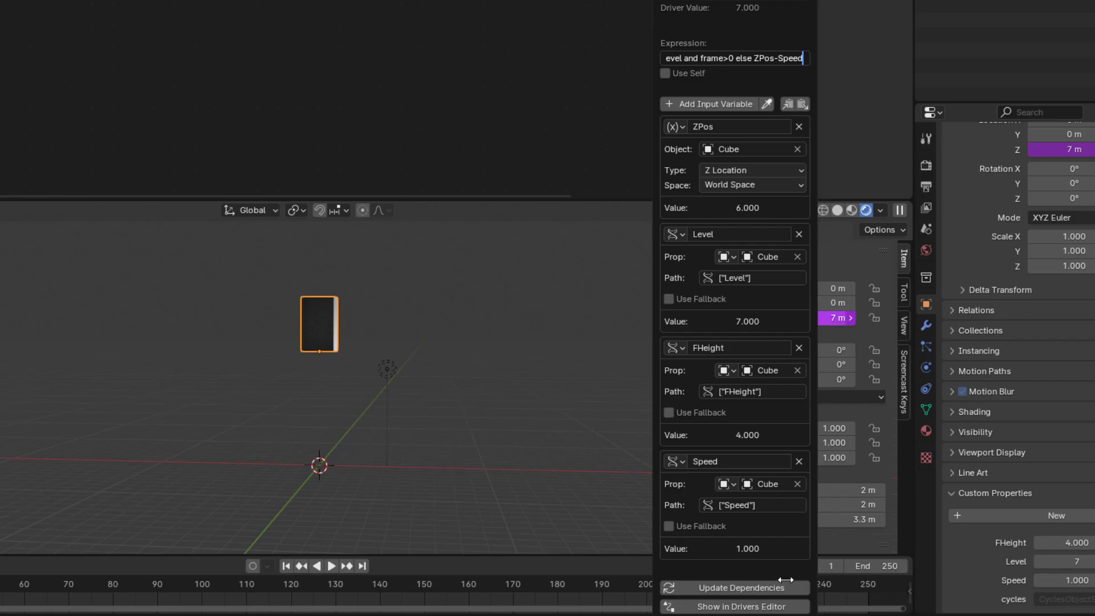
{"action": "left_click", "coordinate": [742, 588]}
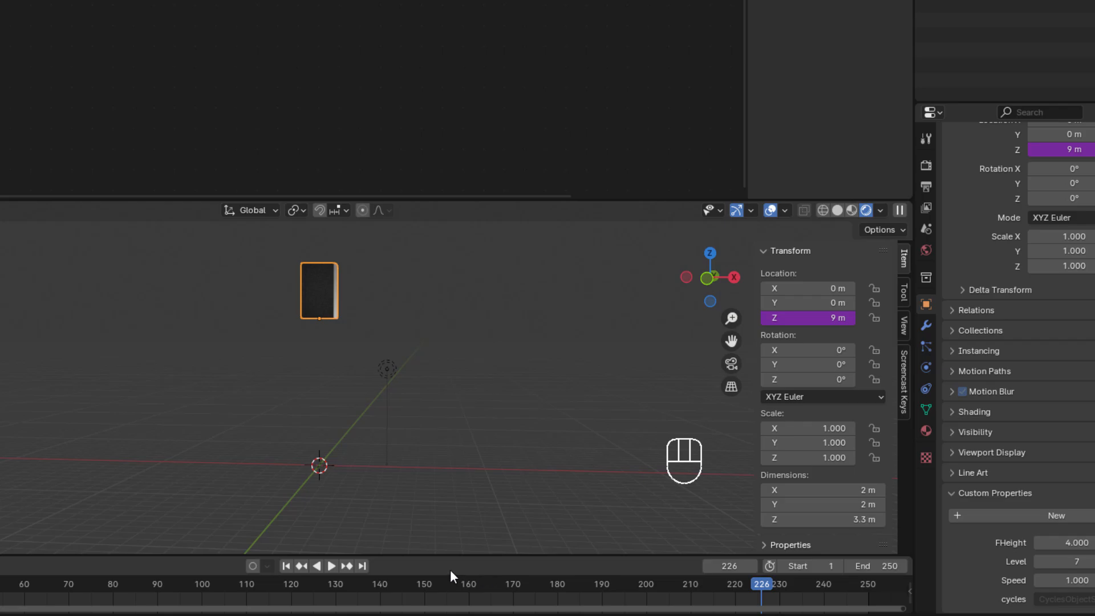
Play the animation and test the driver by setting the cube's Level property to 3, 6 and 2 in turn
{"action": "left_click", "coordinate": [331, 565]}
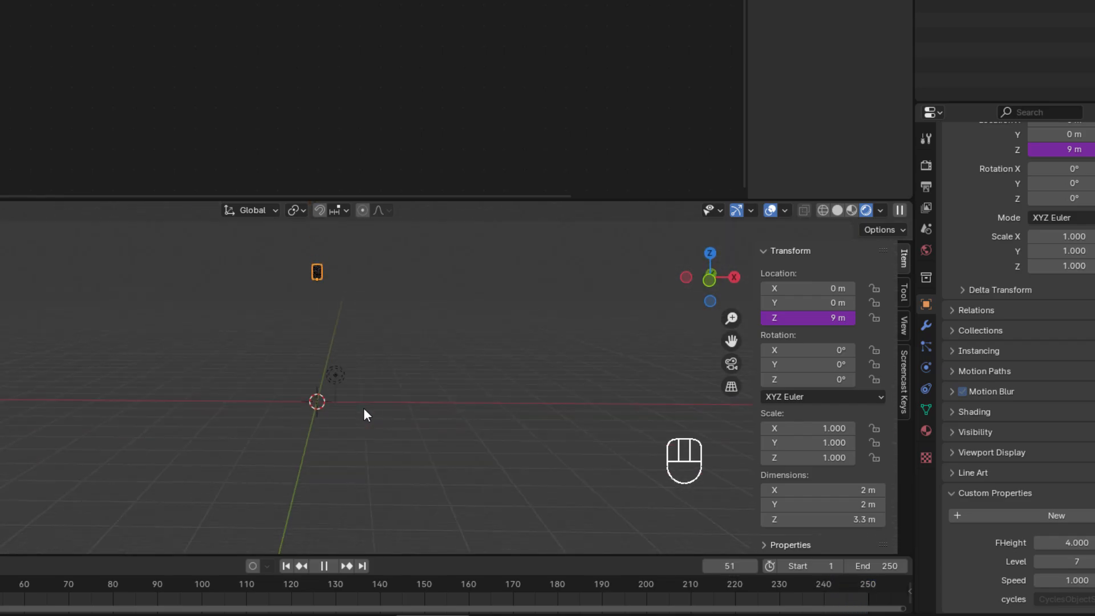
{"action": "middle_click_drag", "start_coordinate": [353, 338], "coordinate": [350, 439], "text": "shift"}
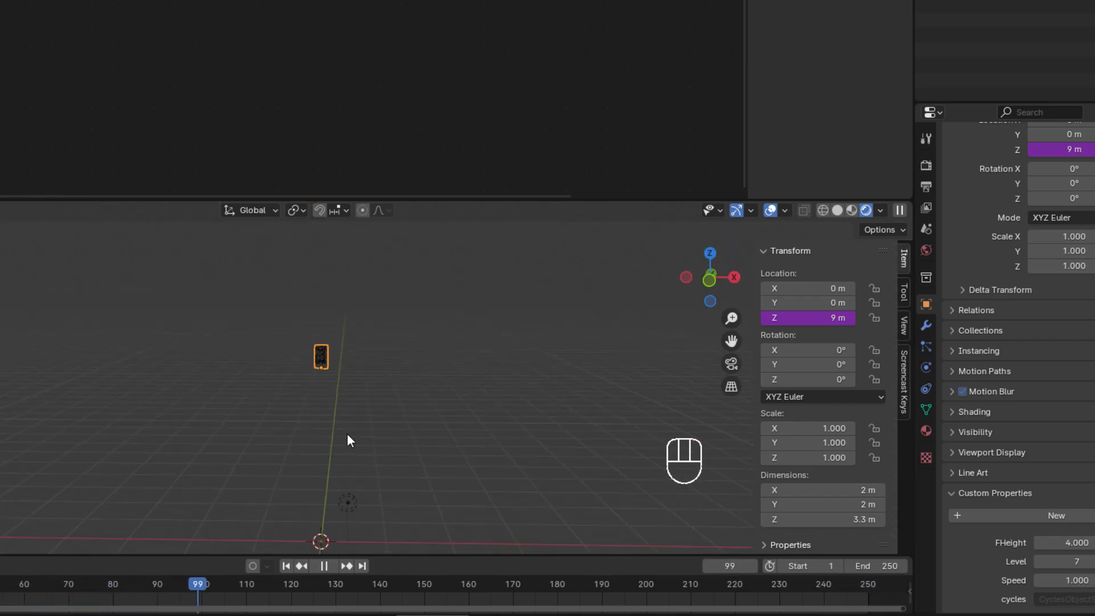
{"action": "left_click", "coordinate": [1068, 561]}
{"action": "type", "text": "3"}
{"action": "key", "text": "Return"}
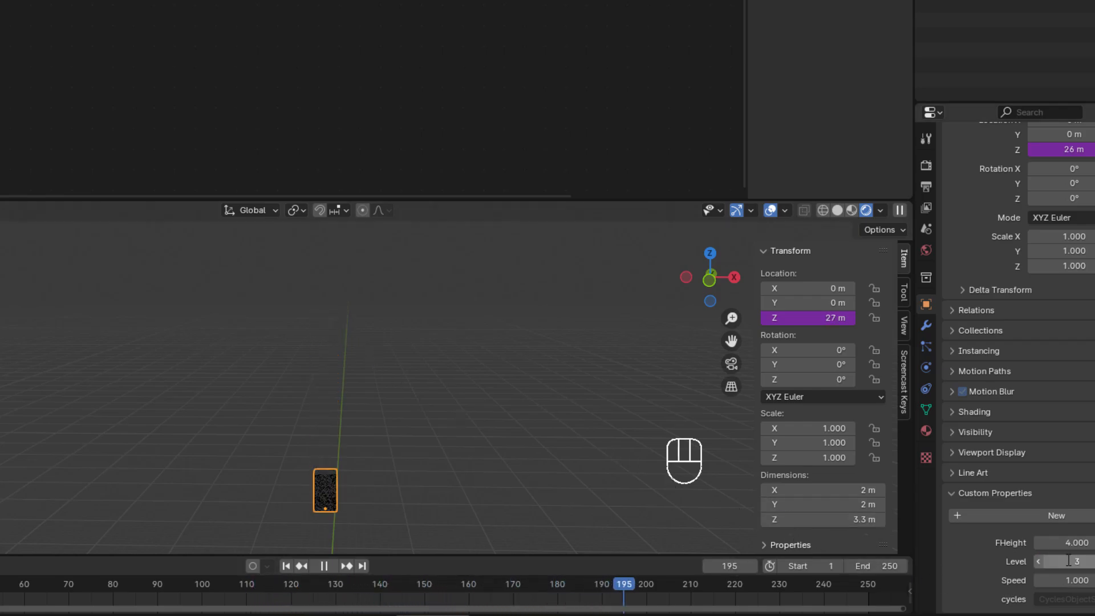
{"action": "middle_click_drag", "start_coordinate": [410, 456], "coordinate": [389, 444]}
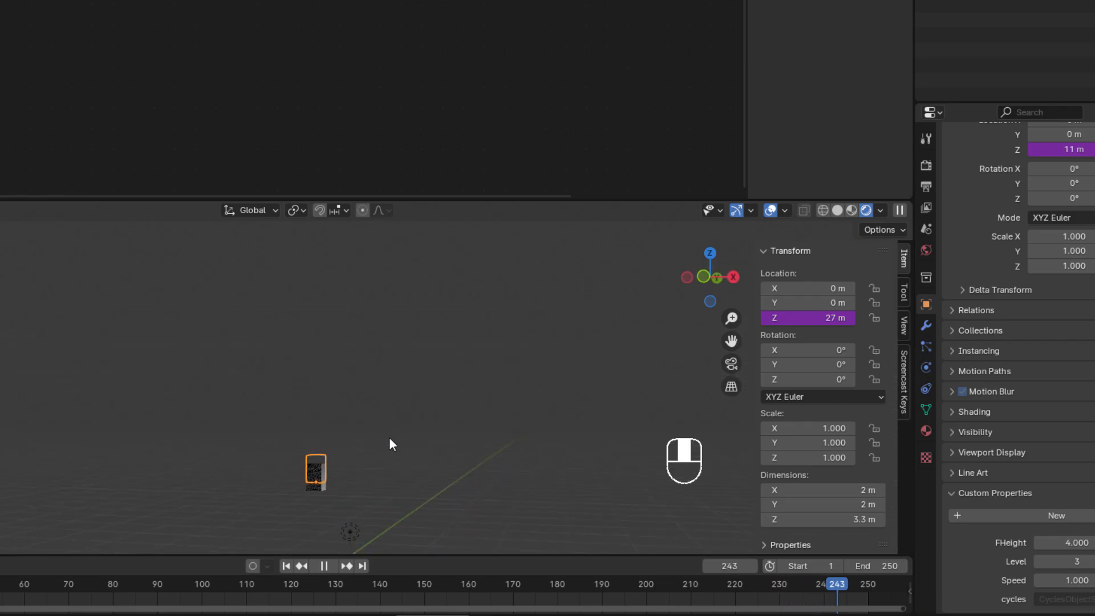
{"action": "left_click", "coordinate": [1071, 561]}
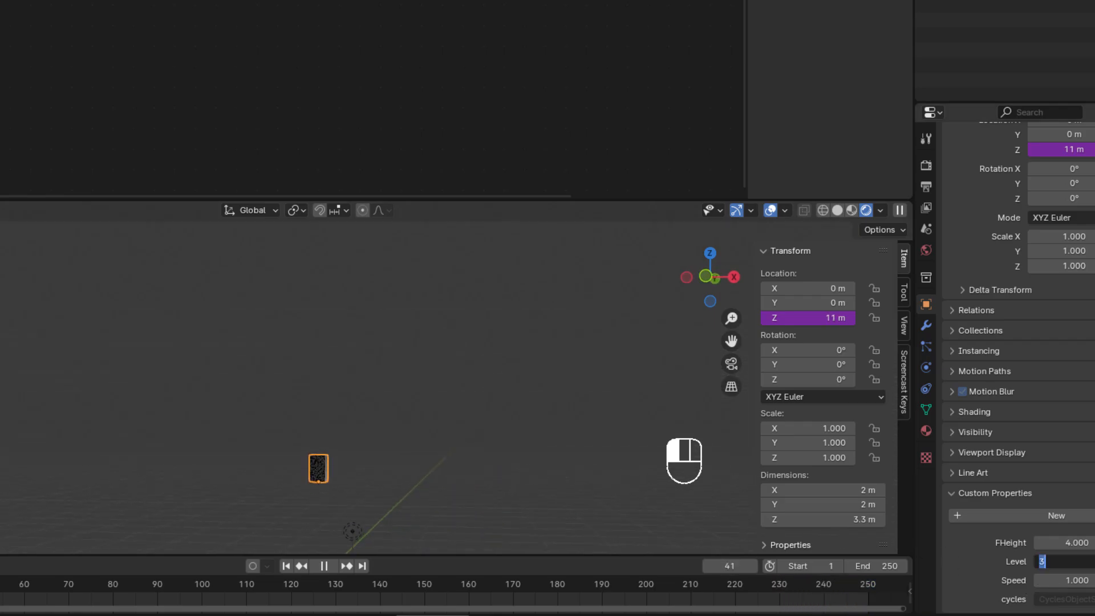
{"action": "type", "text": "6"}
{"action": "key", "text": "Return"}
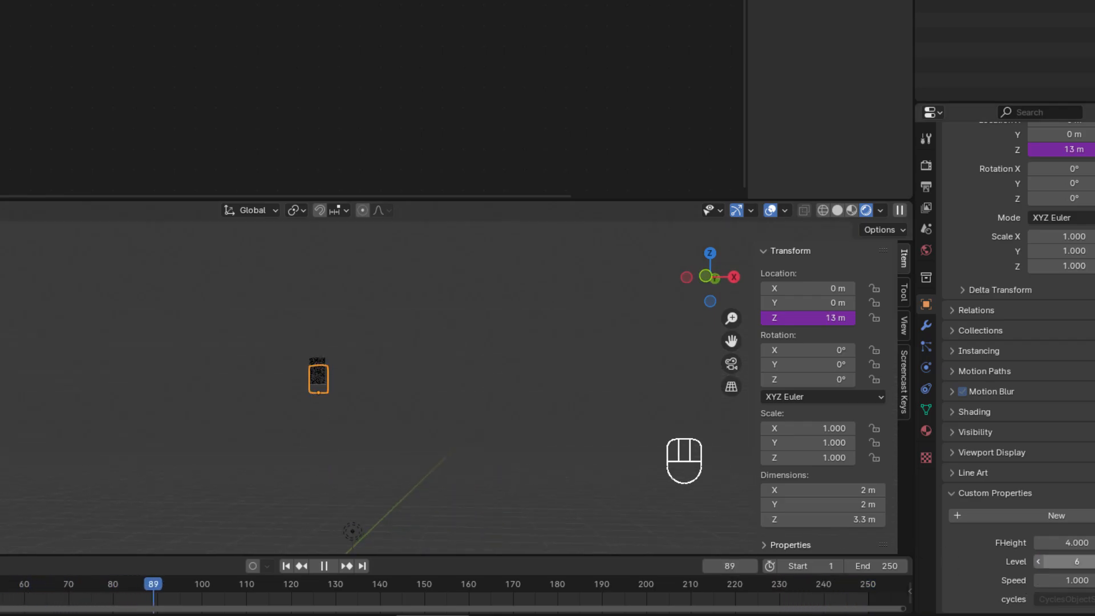
{"action": "left_click", "coordinate": [1072, 562]}
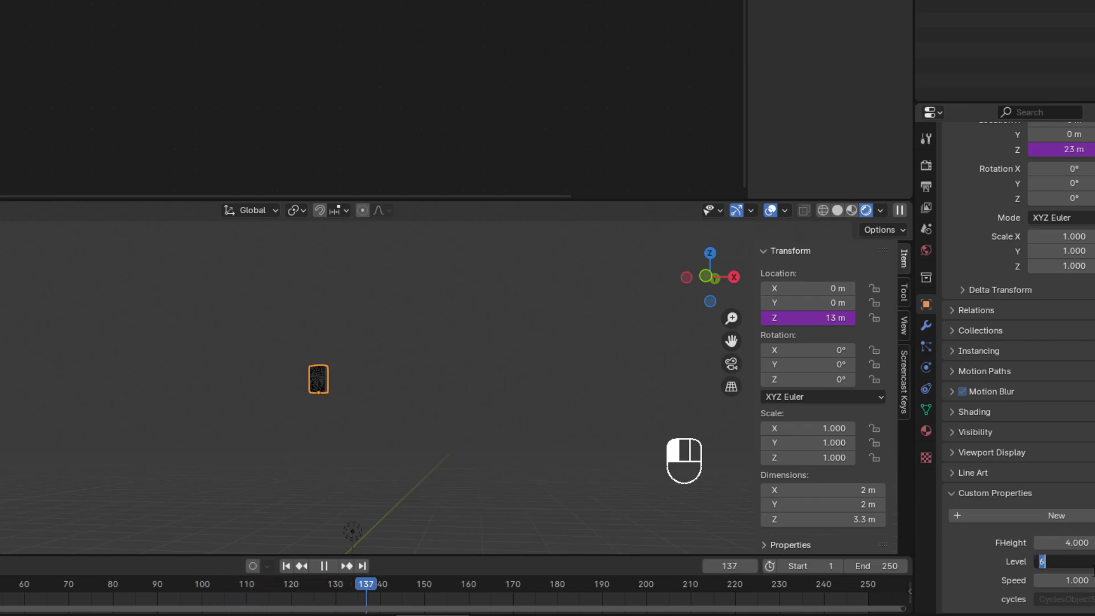
{"action": "type", "text": "2"}
{"action": "key", "text": "Return"}
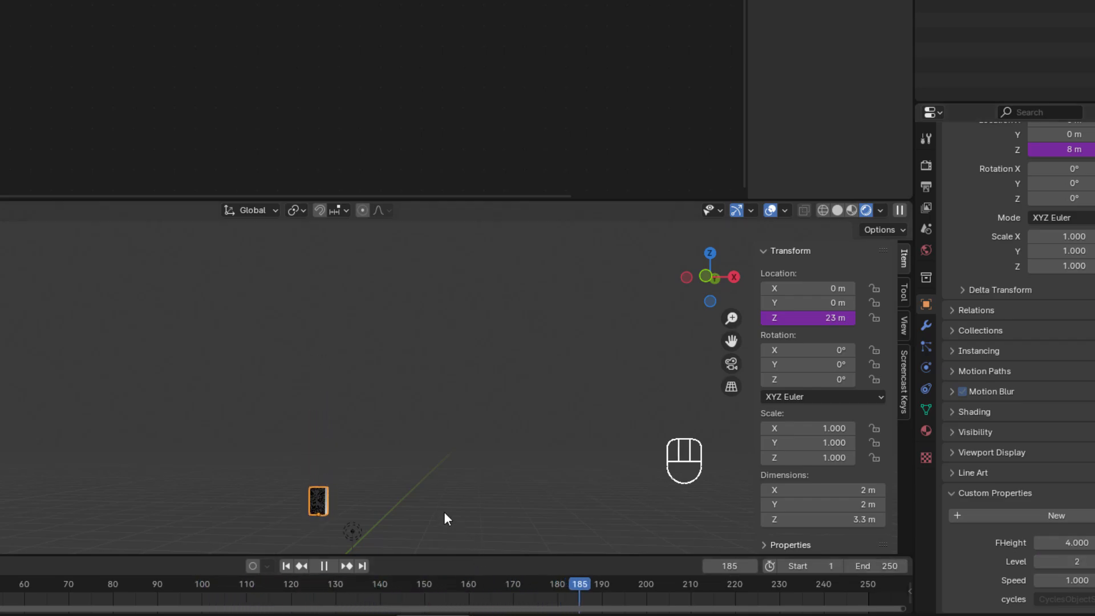
During playback, set the cube's Level property to 5 and its Speed property to 0.1
{"action": "scroll", "coordinate": [420, 495], "scroll_direction": "down", "scroll_amount": 1}
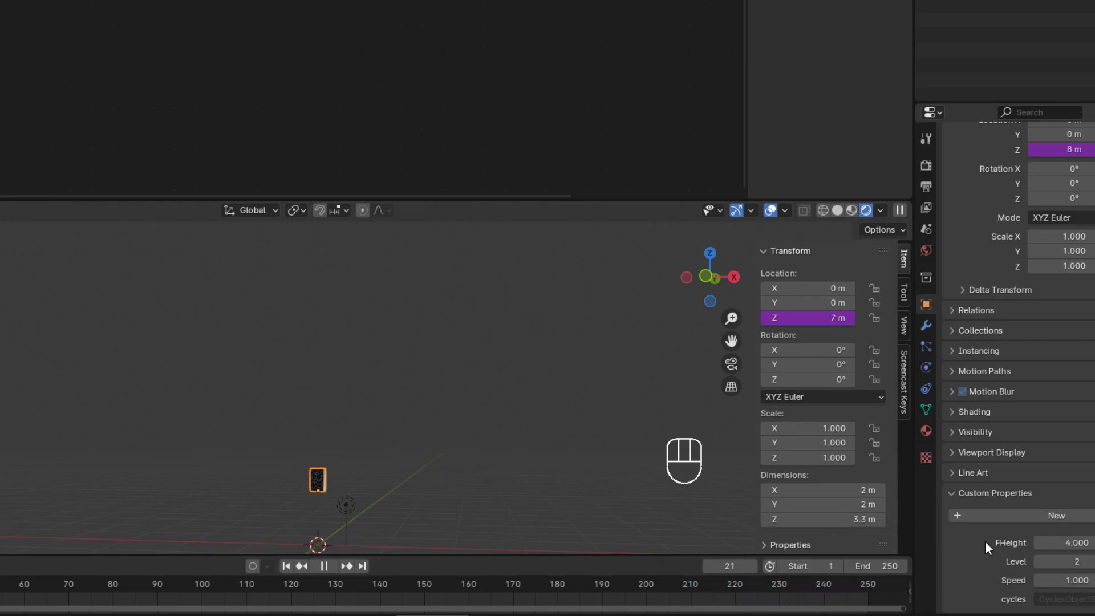
{"action": "left_click", "coordinate": [1070, 561]}
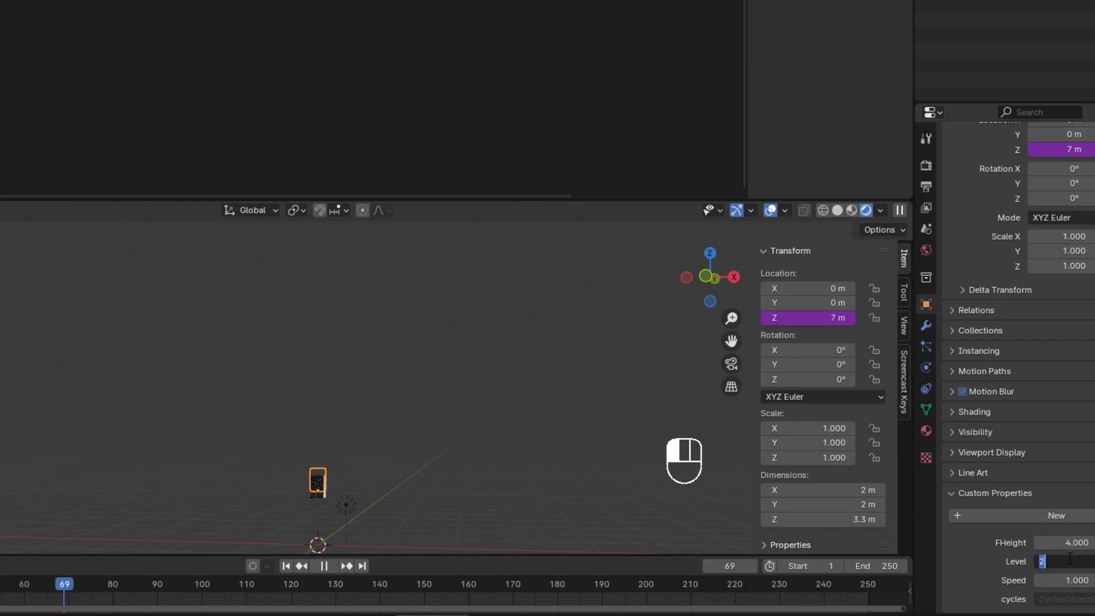
{"action": "type", "text": "5"}
{"action": "key", "text": "Return"}
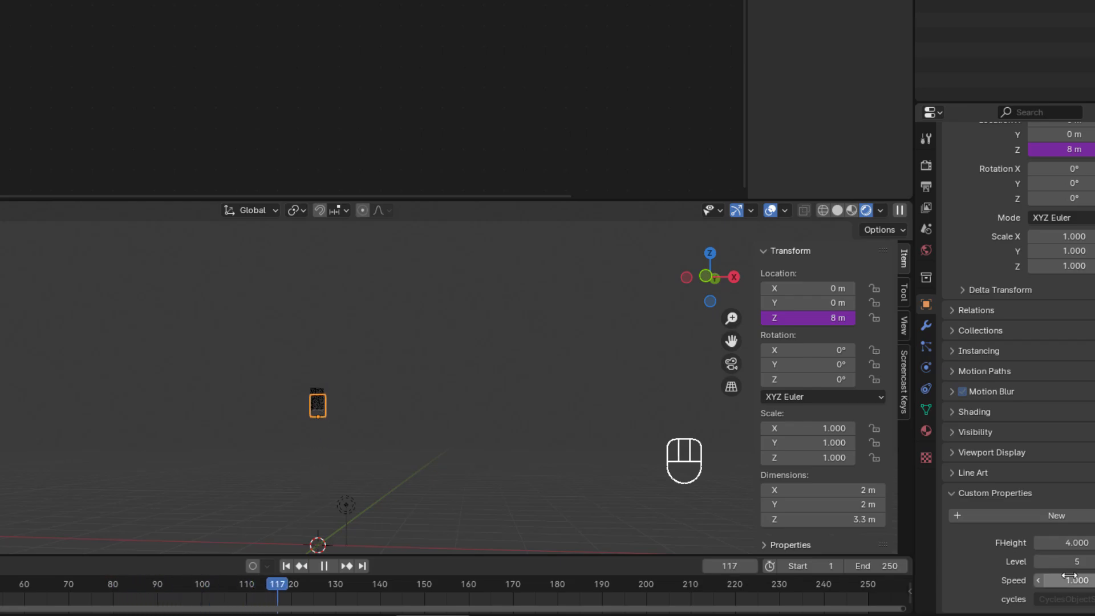
{"action": "left_click", "coordinate": [1070, 579]}
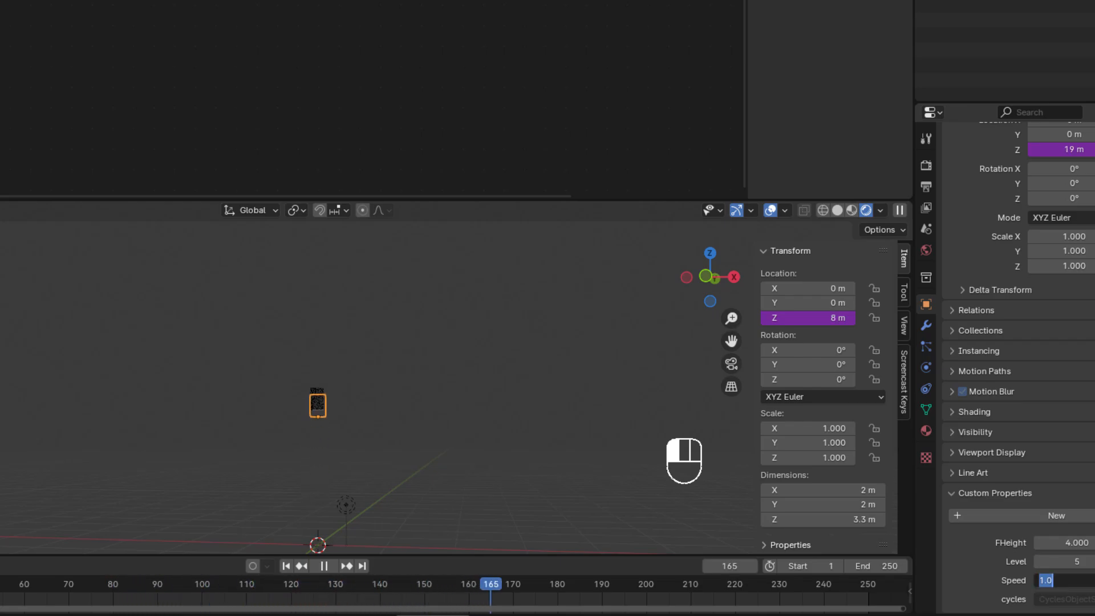
{"action": "type", "text": "0.1"}
{"action": "key", "text": "Return"}
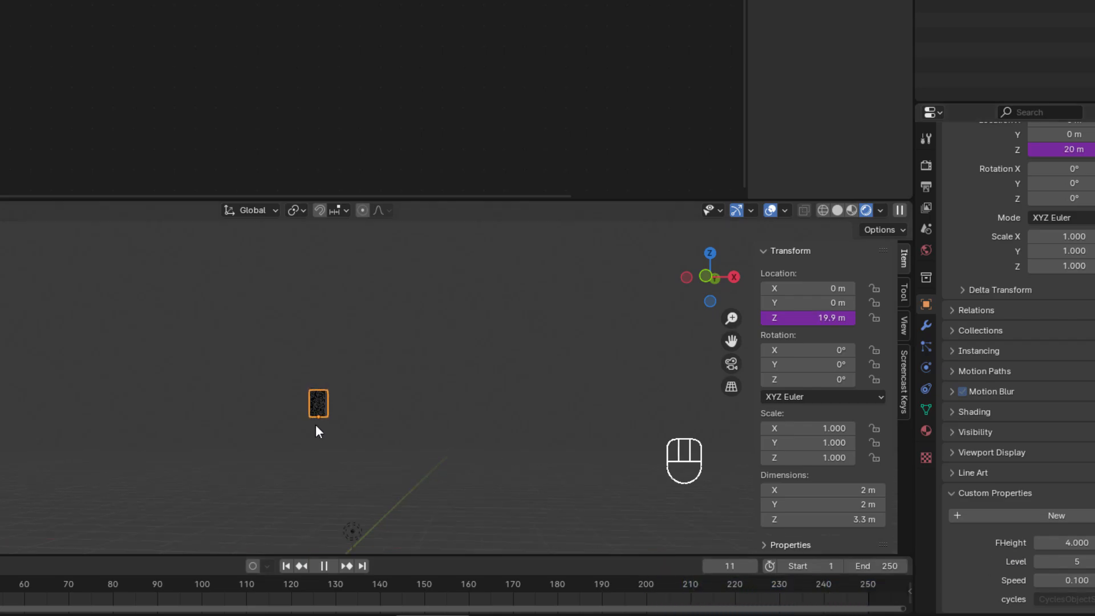
Set the cube's Level property to 2 to test the driver's movement at the reduced Speed
{"action": "left_click", "coordinate": [1053, 562]}
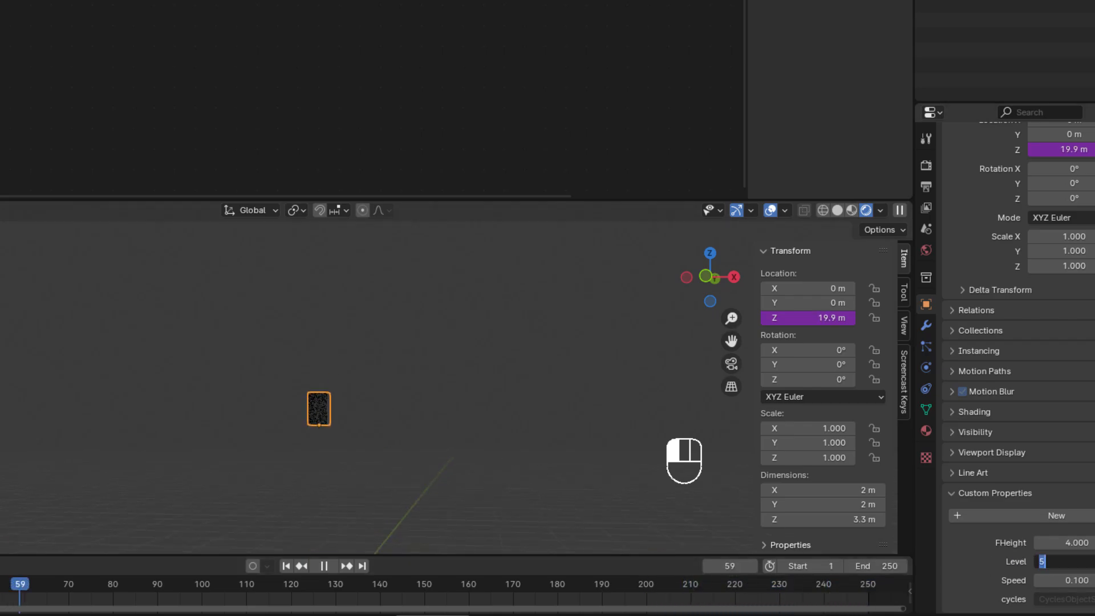
{"action": "type", "text": "2"}
{"action": "key", "text": "Return"}
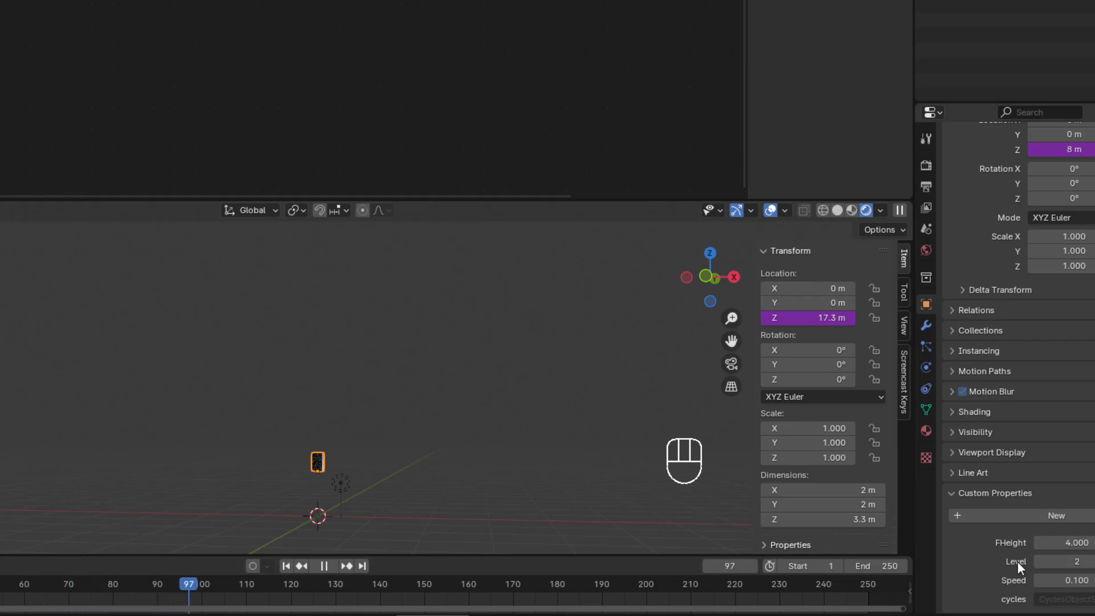
{"action": "middle_click_drag", "start_coordinate": [446, 504], "coordinate": [441, 414], "text": "shift"}
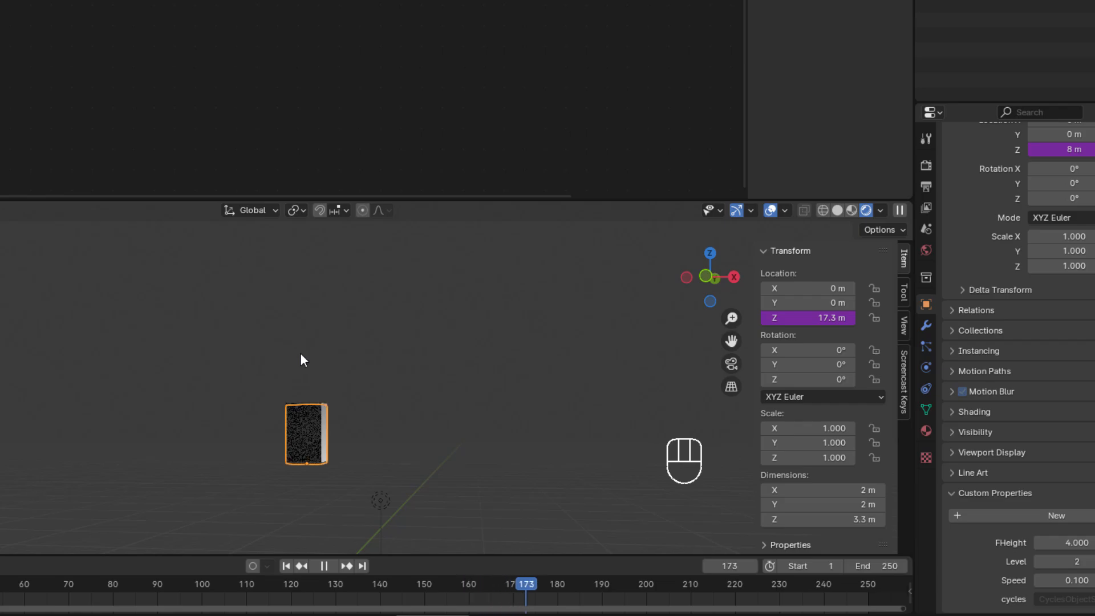
Show the Z location driver in the Drivers Editor and widen its window and settings area to reveal the full expression
{"action": "right_click", "coordinate": [770, 318]}
{"action": "left_click", "coordinate": [769, 320]}
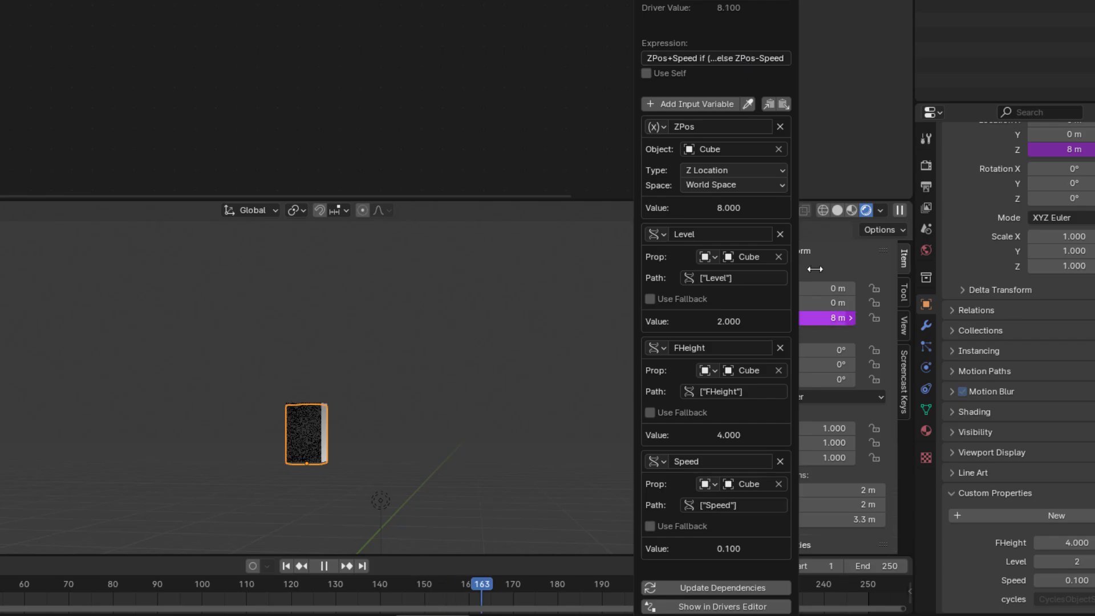
{"action": "left_click", "coordinate": [706, 607]}
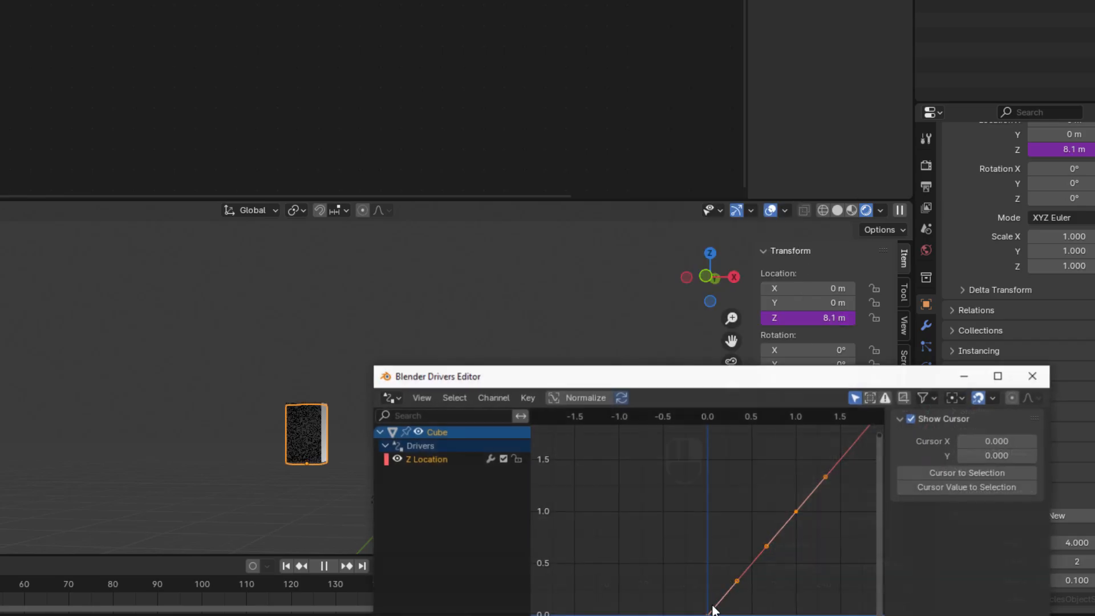
{"action": "left_click_drag", "start_coordinate": [660, 404], "coordinate": [337, 3]}
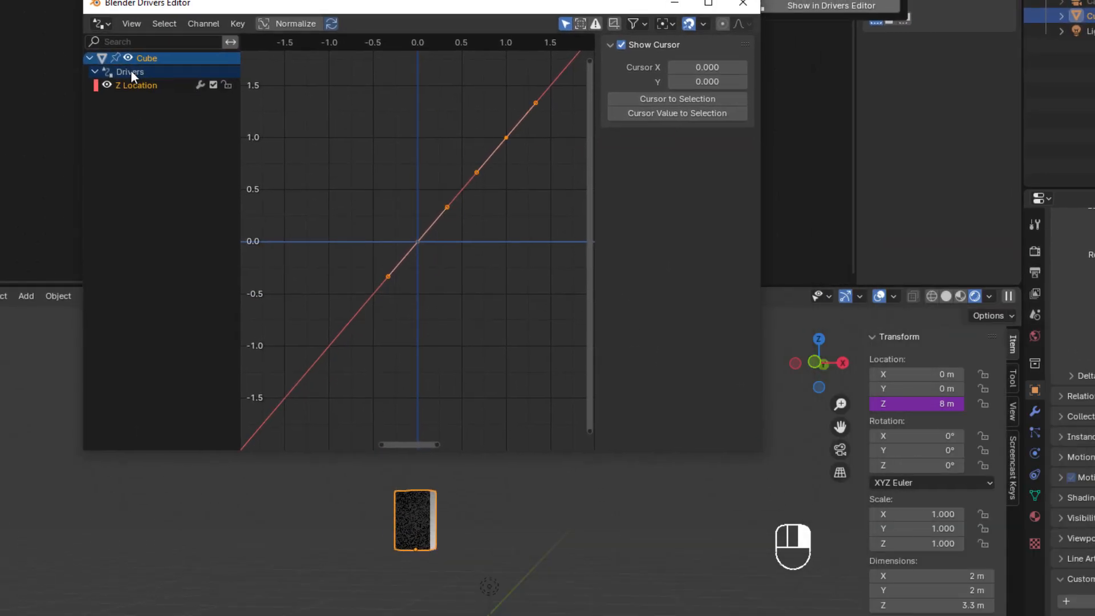
{"action": "left_click", "coordinate": [135, 85]}
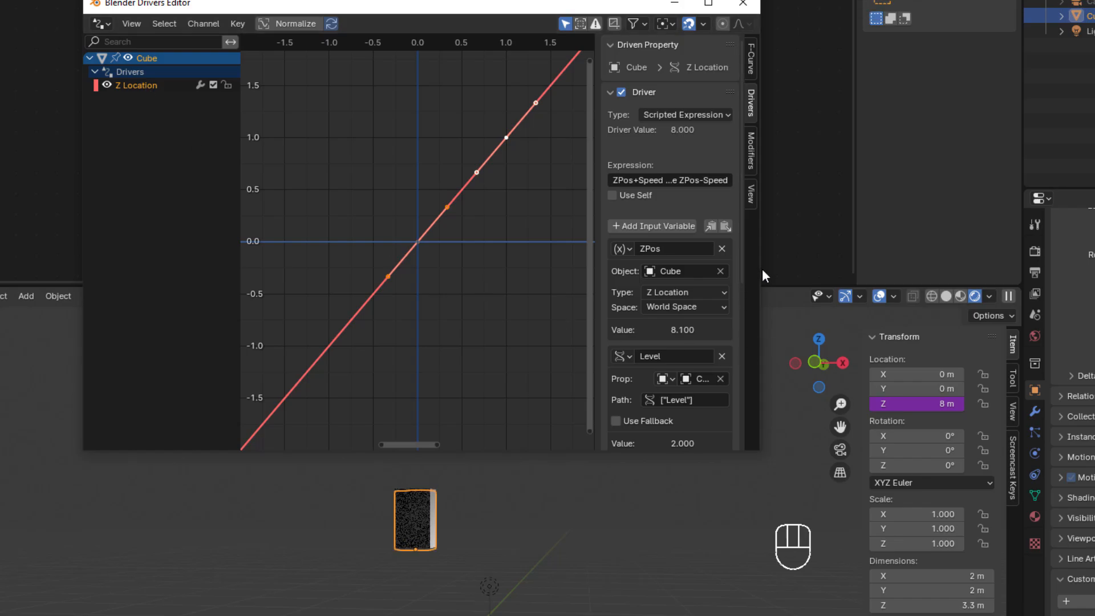
{"action": "left_click_drag", "start_coordinate": [762, 268], "coordinate": [1049, 265]}
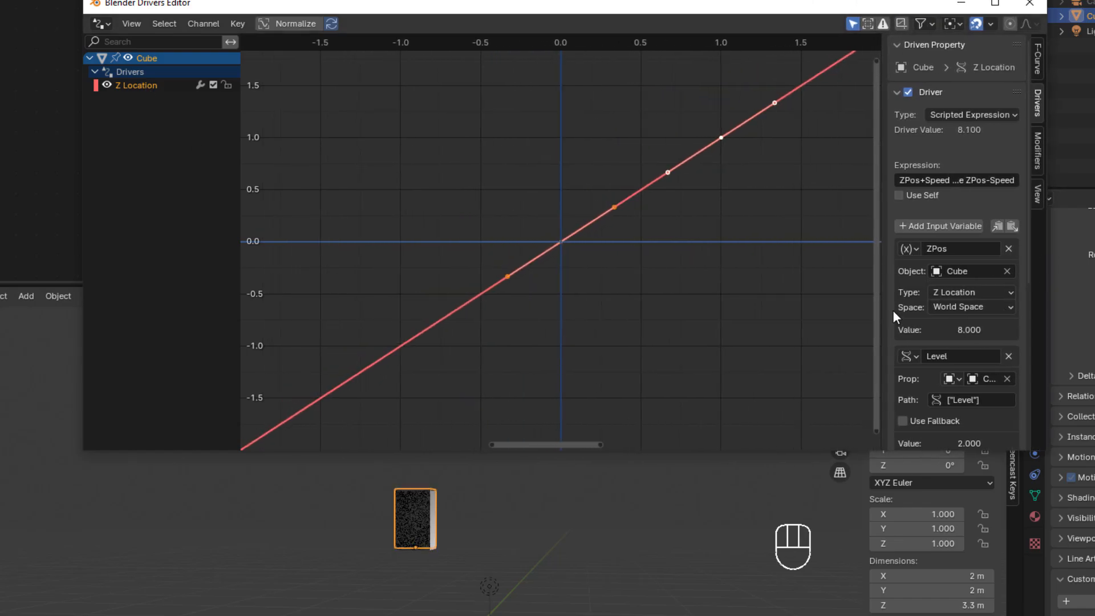
{"action": "left_click_drag", "start_coordinate": [881, 307], "coordinate": [564, 294]}
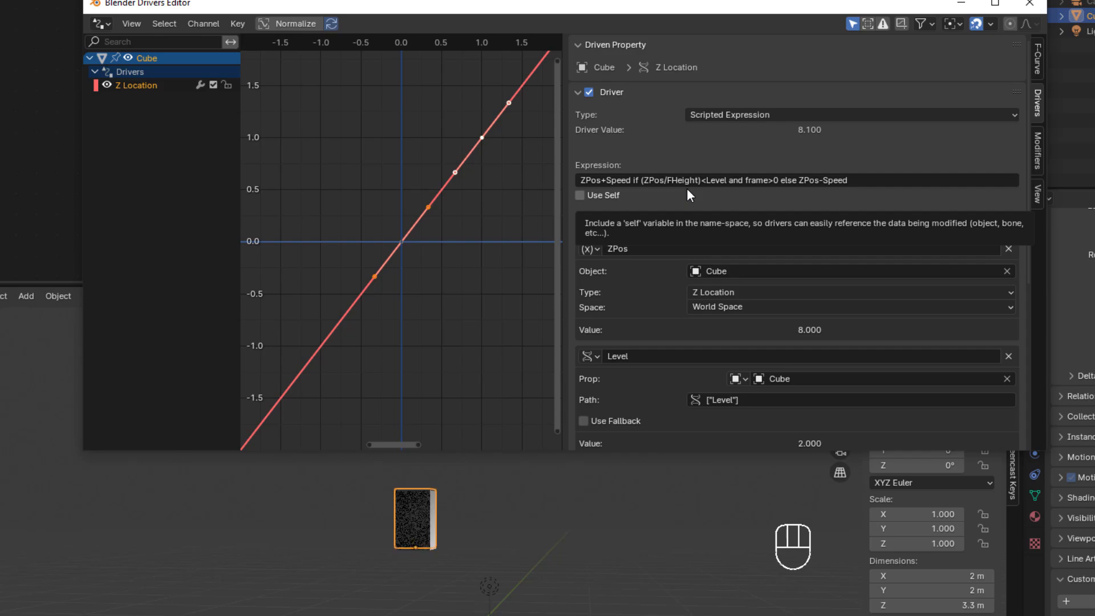
Insert the condition "and ZPos/Fheight" after "<Level" in the Z location driver's expression
{"action": "left_click", "coordinate": [730, 180]}
{"action": "left_click", "coordinate": [726, 181]}
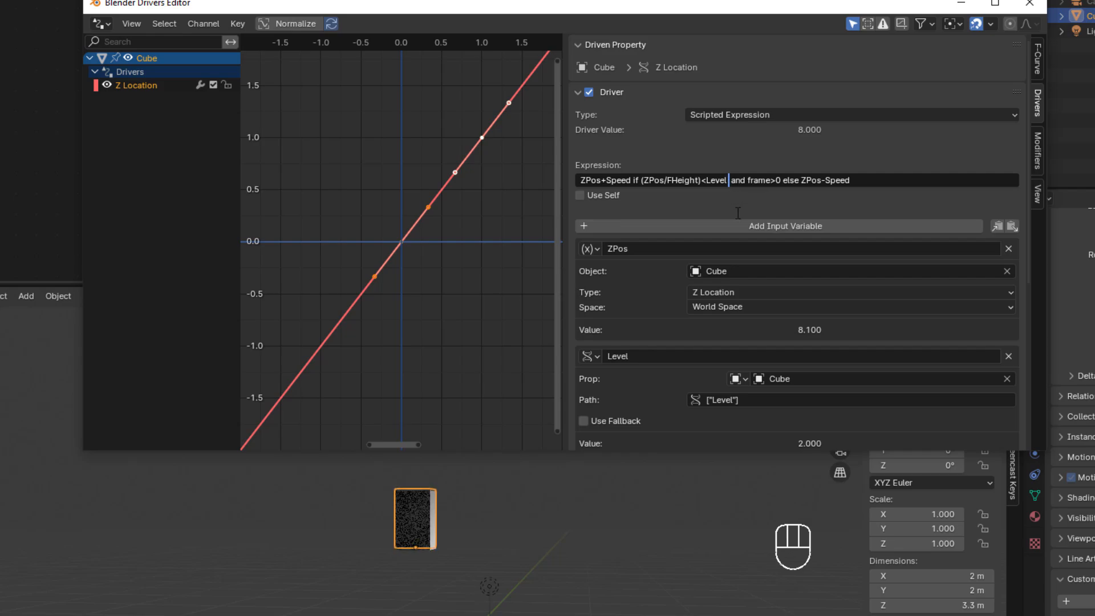
{"action": "type", "text": "an"}
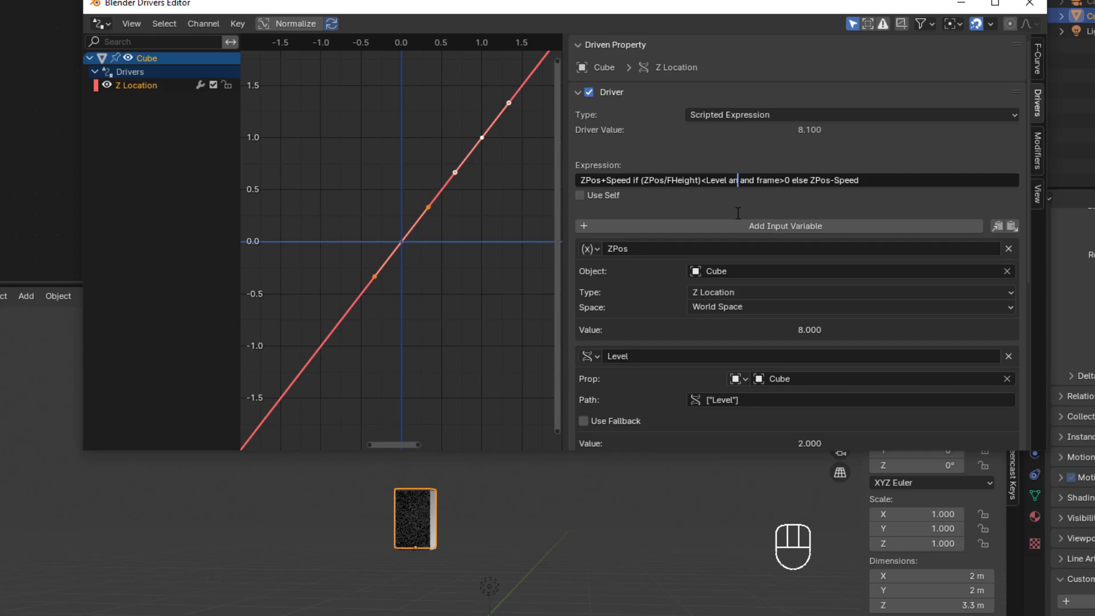
{"action": "type", "text": "d"}
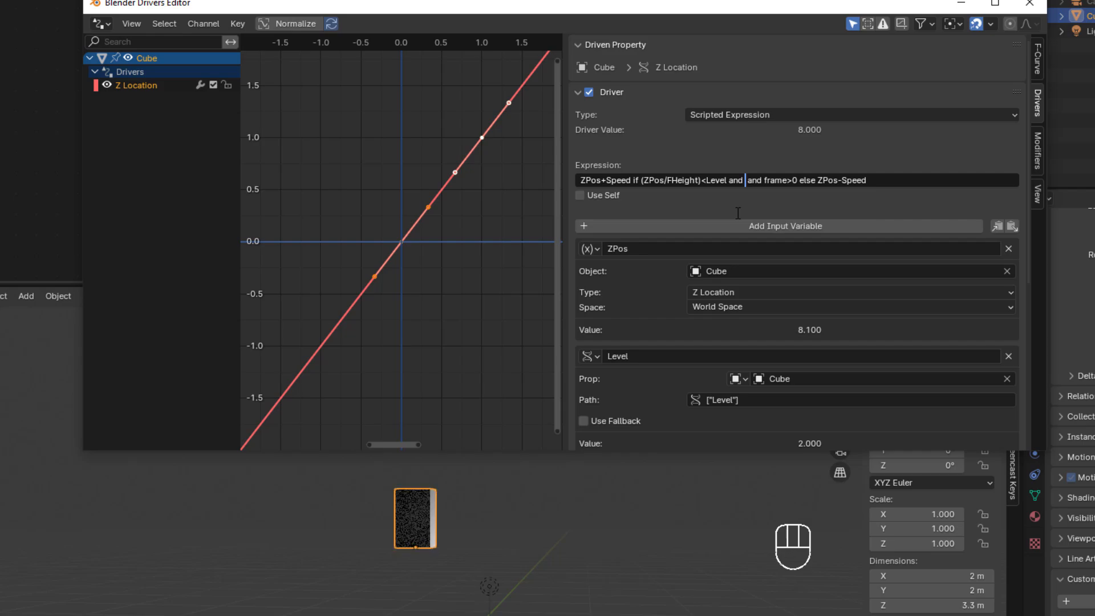
{"action": "type", "text": "ZPo"}
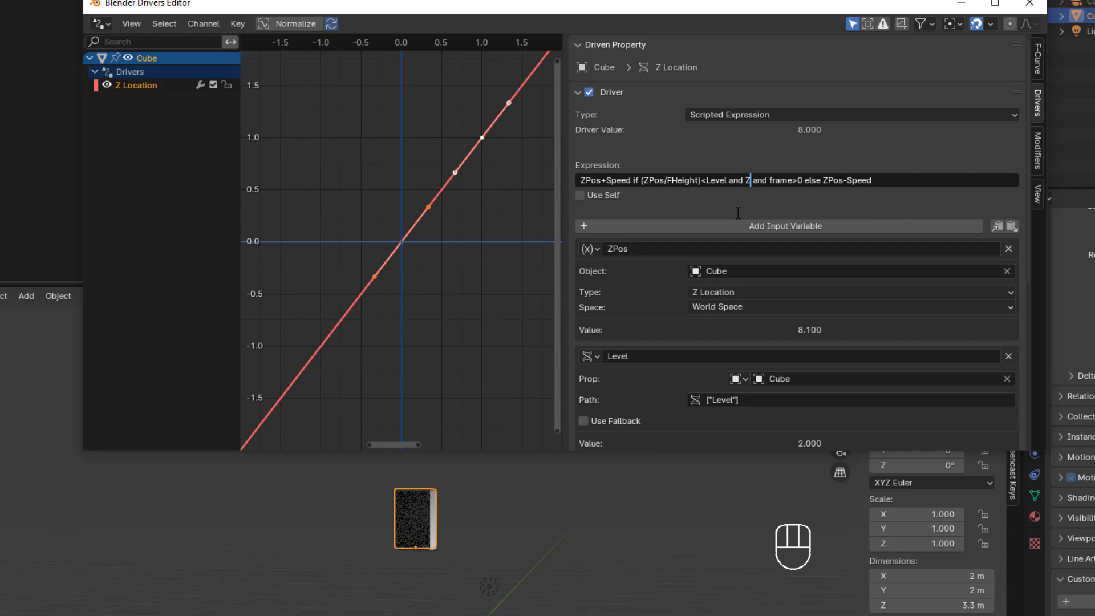
{"action": "type", "text": "s"}
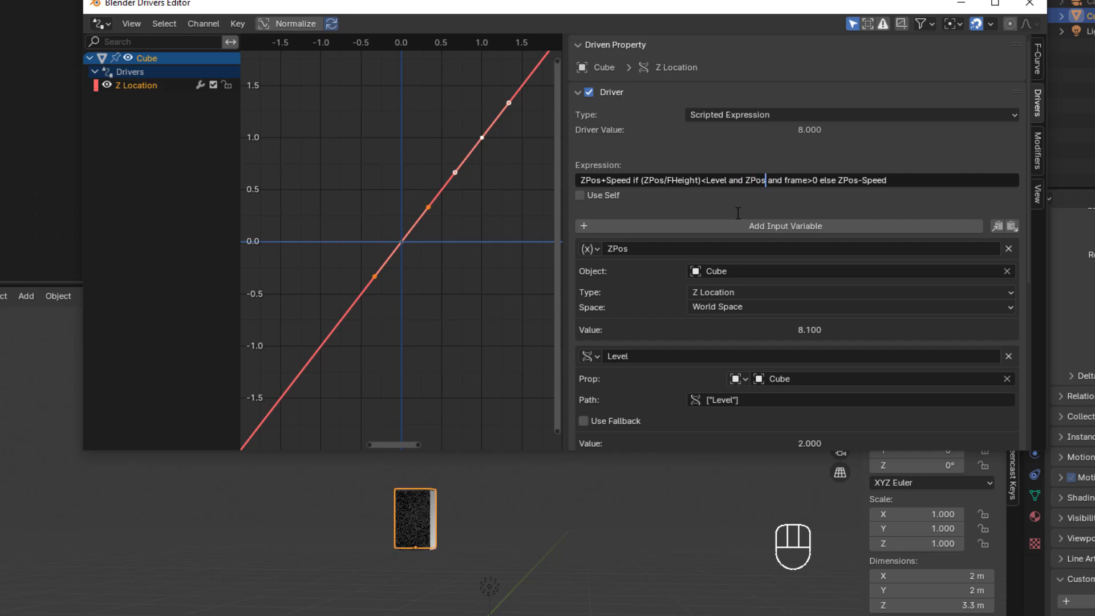
{"action": "type", "text": "/"}
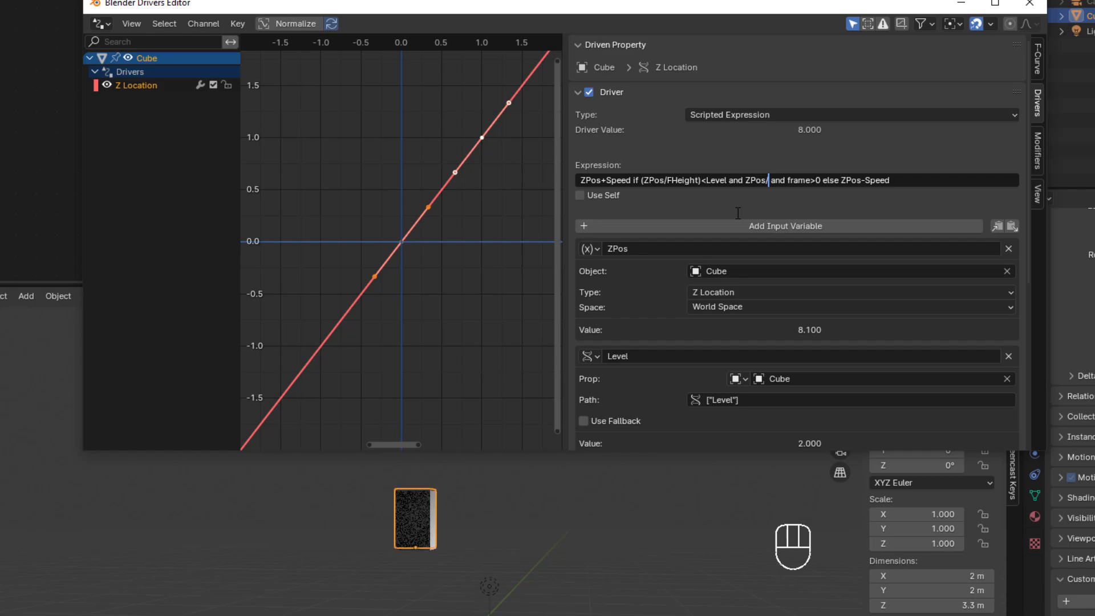
{"action": "type", "text": "Fheight"}
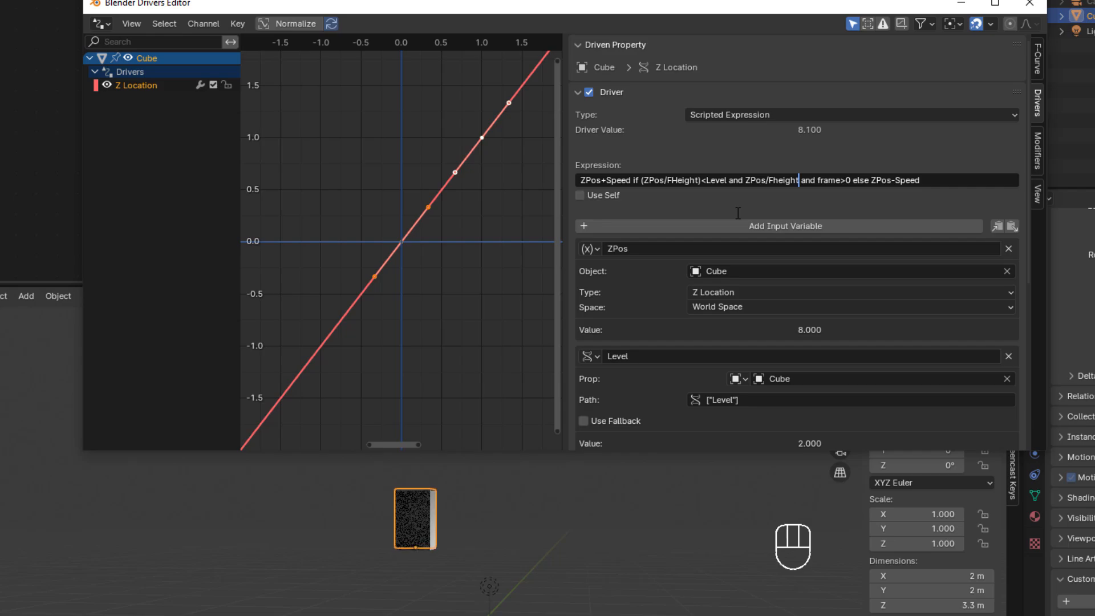
Enclose the newly added ZPos/Fheight term in parentheses
{"action": "type", "text": ")"}
{"action": "key", "text": "Left"}
{"action": "key", "text": "Left"}
{"action": "key", "text": "Left"}
{"action": "key", "text": "Left"}
{"action": "key", "text": "Left"}
{"action": "key", "text": "Left"}
{"action": "key", "text": "Left"}
{"action": "key", "text": "Left"}
{"action": "key", "text": "Left"}
{"action": "key", "text": "Left"}
{"action": "key", "text": "Left"}
{"action": "key", "text": "Left"}
{"action": "key", "text": "Left"}
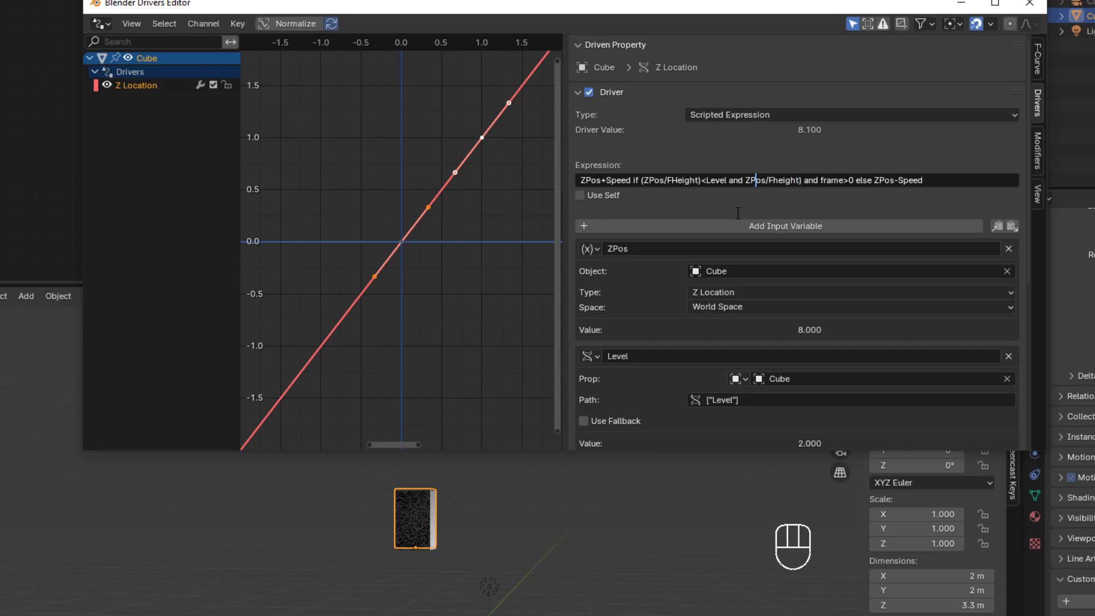
{"action": "type", "text": "("}
{"action": "key", "text": "Right"}
{"action": "key", "text": "Right"}
{"action": "key", "text": "Right"}
{"action": "key", "text": "Right"}
{"action": "key", "text": "Right"}
{"action": "key", "text": "Right"}
{"action": "key", "text": "Right"}
{"action": "key", "text": "Right"}
{"action": "key", "text": "Right"}
{"action": "key", "text": "Right"}
{"action": "key", "text": "Right"}
{"action": "key", "text": "Right"}
{"action": "key", "text": "Right"}
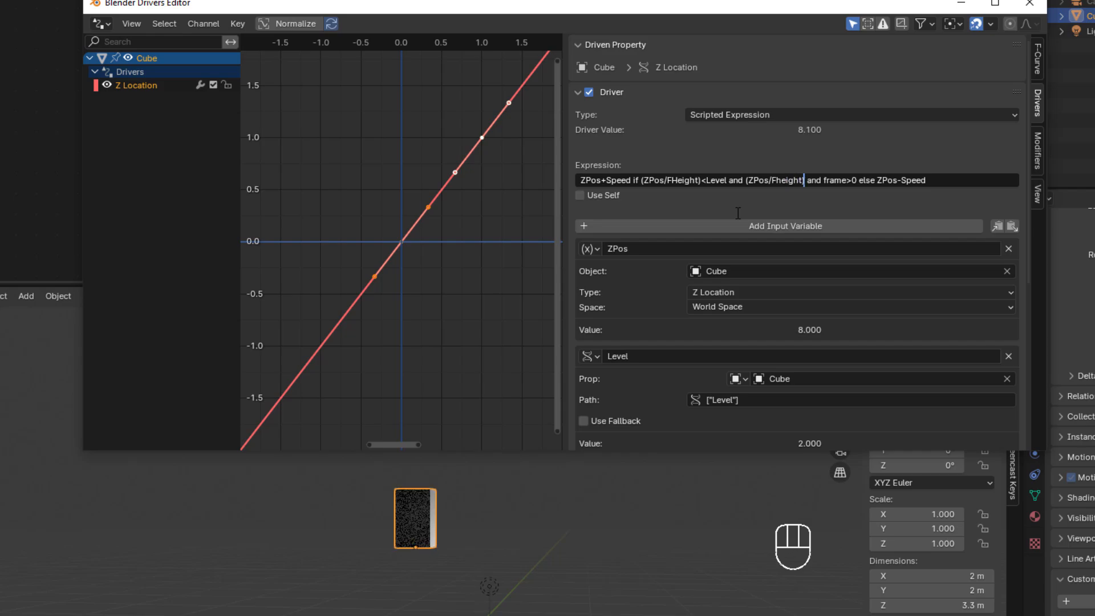
Subtract Level from the new term and wrap it in an absolute value as abs((ZPos/Fheight)-Level)
{"action": "type", "text": "-"}
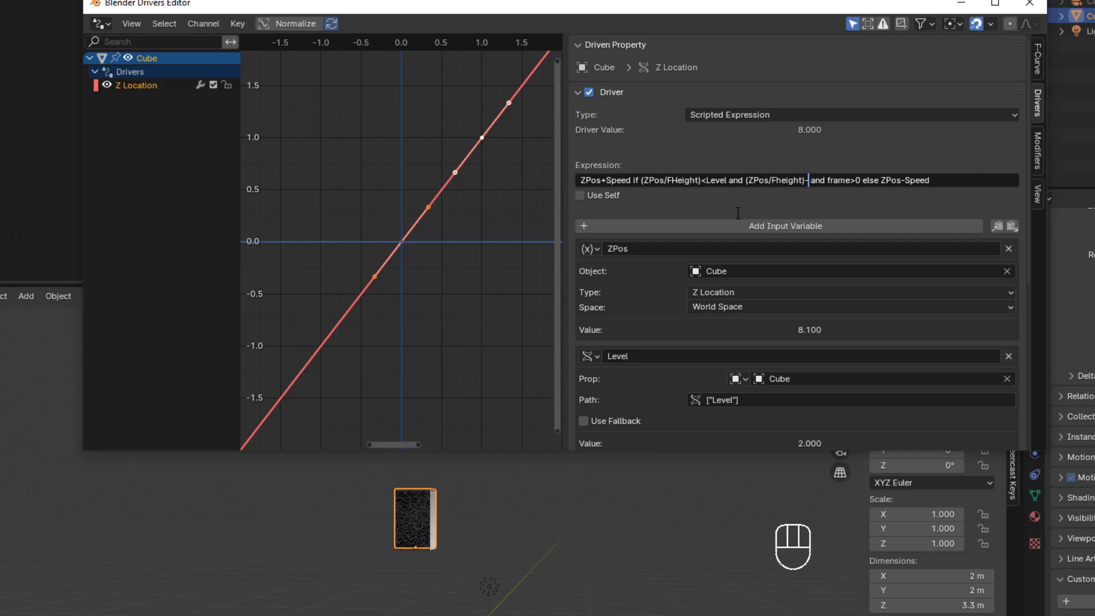
{"action": "type", "text": "Level"}
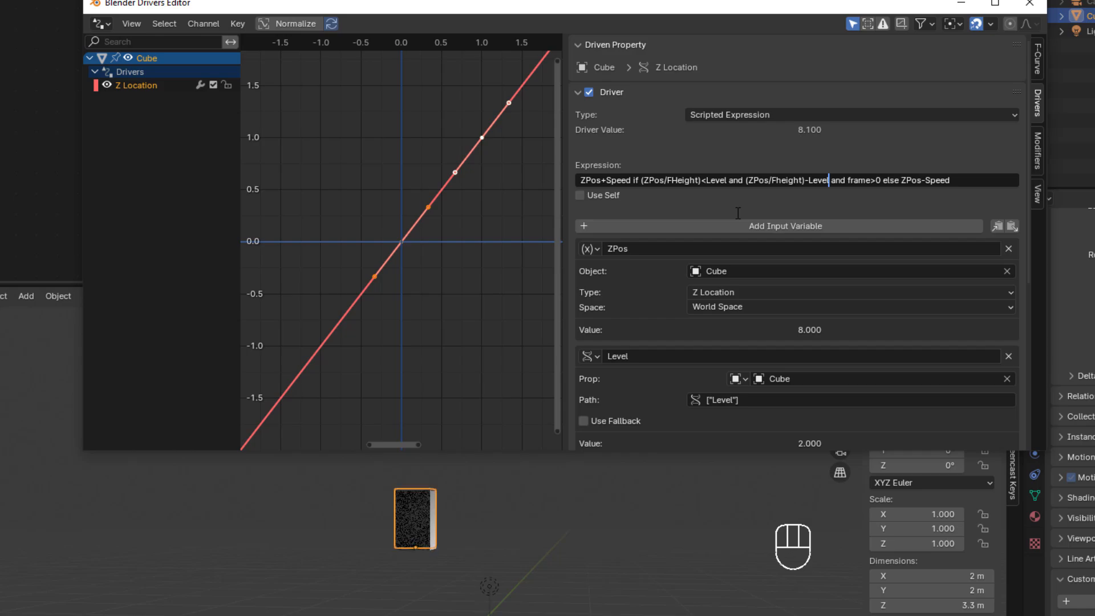
{"action": "key", "text": "Left"}
{"action": "key", "text": "Left"}
{"action": "key", "text": "Left"}
{"action": "key", "text": "Left"}
{"action": "key", "text": "Left"}
{"action": "key", "text": "Left"}
{"action": "key", "text": "Left"}
{"action": "key", "text": "Left"}
{"action": "key", "text": "Left"}
{"action": "key", "text": "Left"}
{"action": "key", "text": "Left"}
{"action": "key", "text": "Left"}
{"action": "key", "text": "Left"}
{"action": "key", "text": "Left"}
{"action": "key", "text": "Left"}
{"action": "key", "text": "Left"}
{"action": "key", "text": "Left"}
{"action": "key", "text": "Left"}
{"action": "key", "text": "Left"}
{"action": "key", "text": "Left"}
{"action": "key", "text": "Left"}
{"action": "type", "text": "abs("}
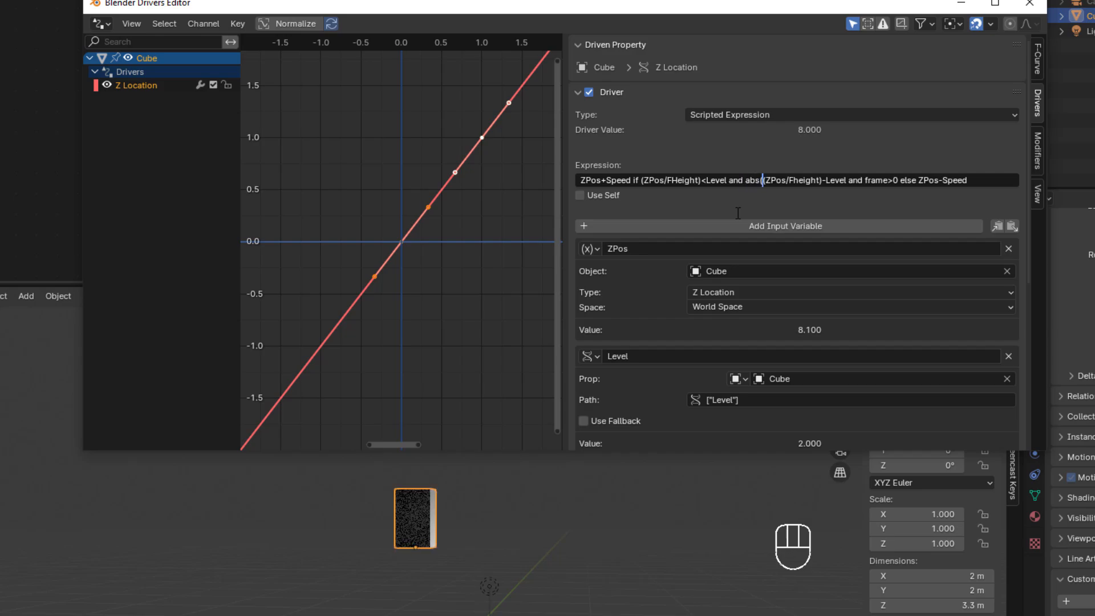
{"action": "key", "text": "Right"}
{"action": "key", "text": "Right"}
{"action": "key", "text": "Right"}
{"action": "key", "text": "Right"}
{"action": "key", "text": "Right"}
{"action": "key", "text": "Right"}
{"action": "key", "text": "Right"}
{"action": "key", "text": "Right"}
{"action": "key", "text": "Right"}
{"action": "key", "text": "Right"}
{"action": "key", "text": "Right"}
{"action": "key", "text": "Right"}
{"action": "key", "text": "Right"}
{"action": "key", "text": "Right"}
{"action": "key", "text": "Right"}
{"action": "key", "text": "Right"}
{"action": "key", "text": "Right"}
{"action": "key", "text": "Right"}
{"action": "key", "text": "Right"}
{"action": "key", "text": "Right"}
{"action": "type", "text": ")"}
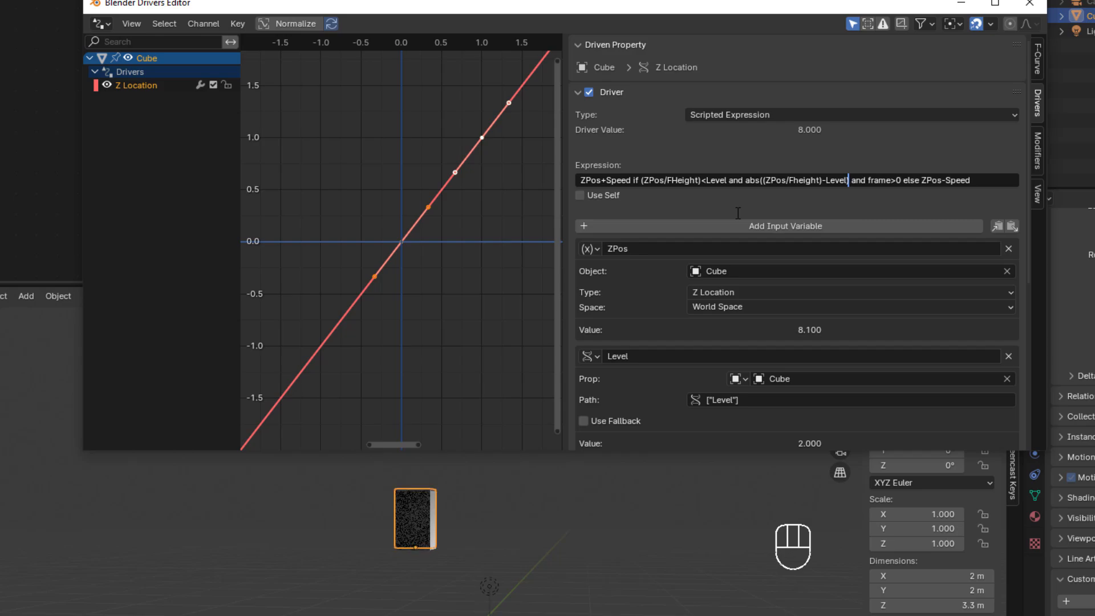
Complete the new condition with the comparison >0.05 and apply the driver expression
{"action": "type", "text": ">"}
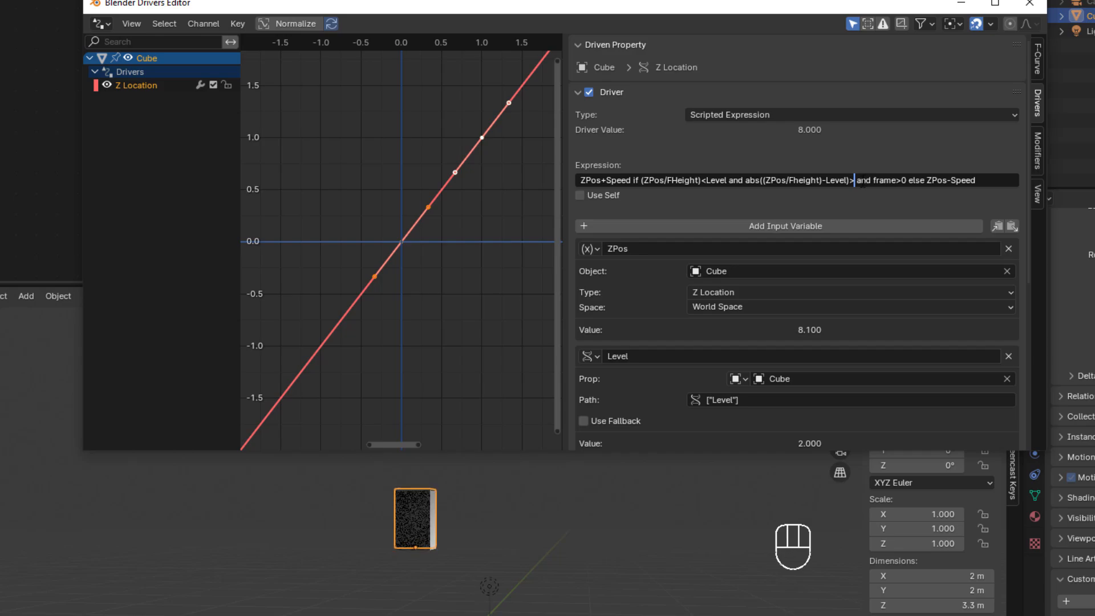
{"action": "type", "text": "0.05"}
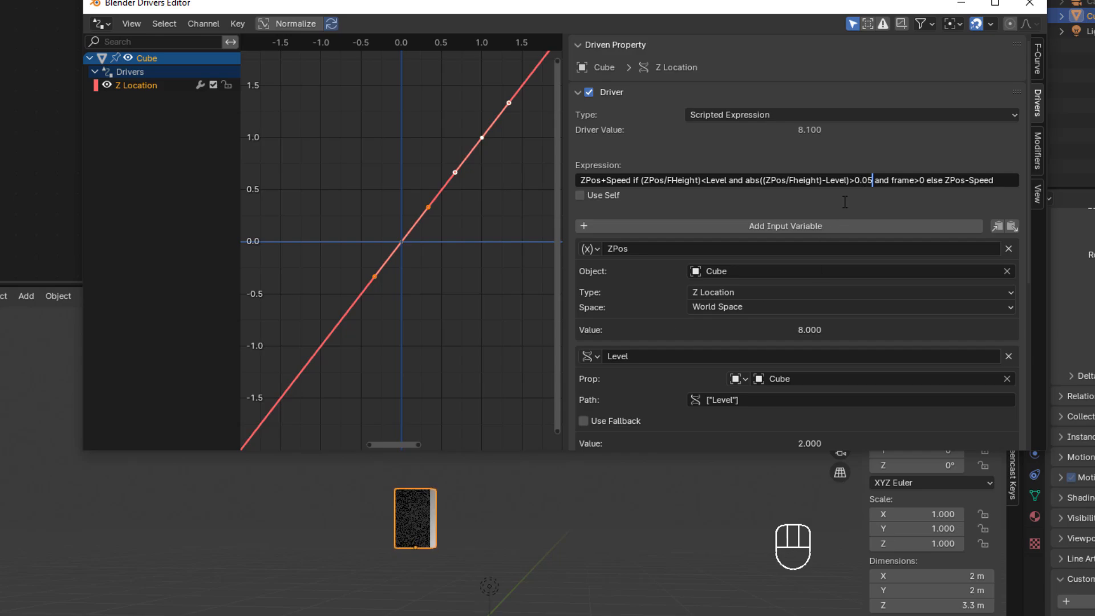
{"action": "key", "text": "Return"}
Close the Drivers Editor and set the cube's Level property to 1 to test the driver during playback
{"action": "scroll", "coordinate": [878, 355], "scroll_direction": "down", "scroll_amount": 10}
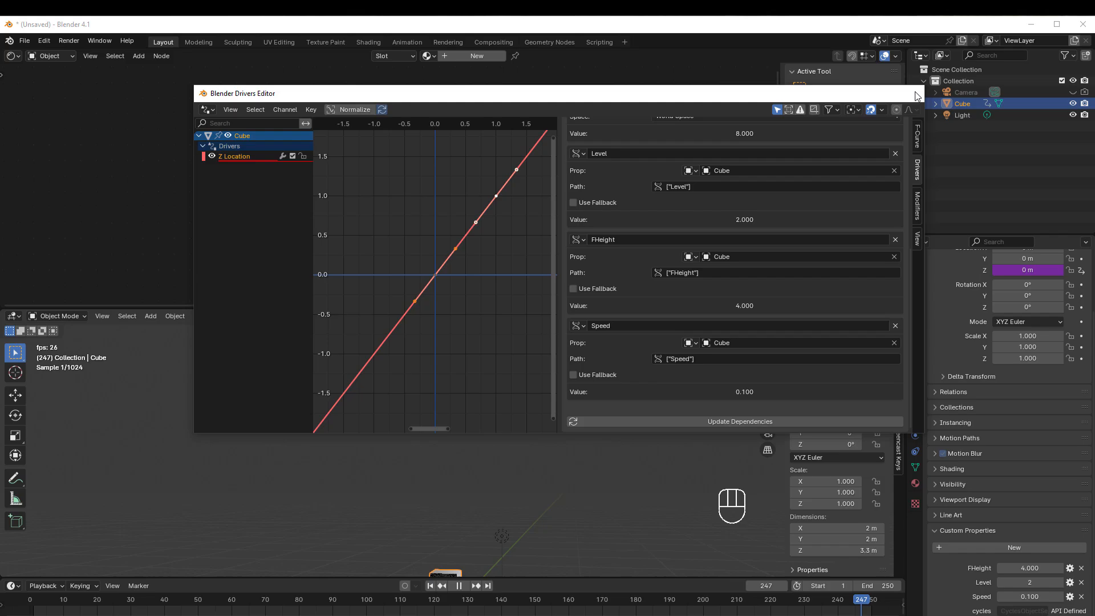
{"action": "left_click", "coordinate": [915, 93]}
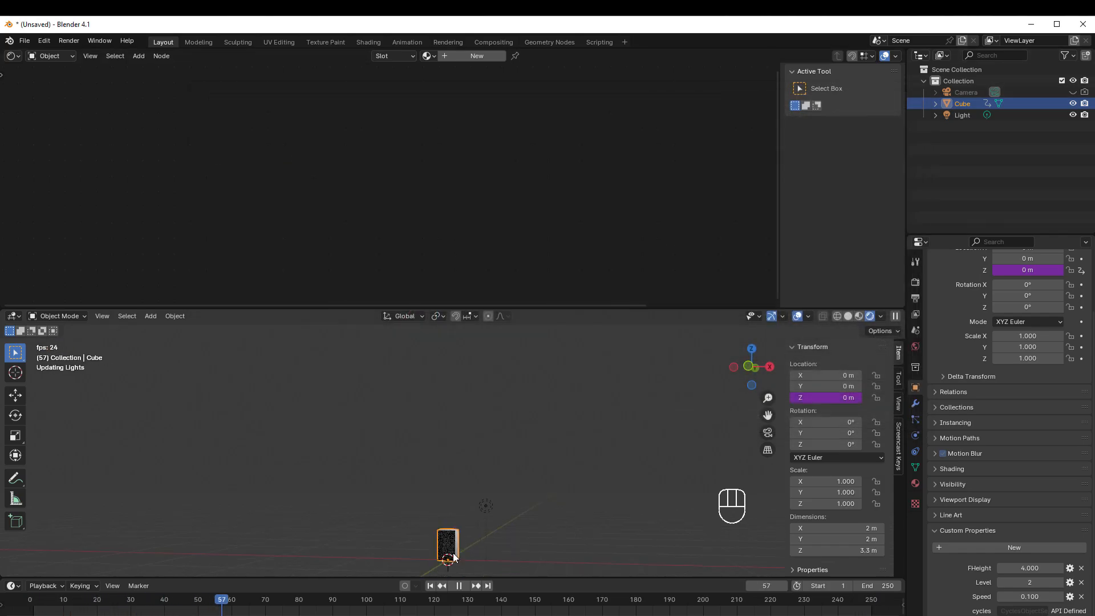
{"action": "left_click_drag", "start_coordinate": [1017, 578], "coordinate": [1007, 578]}
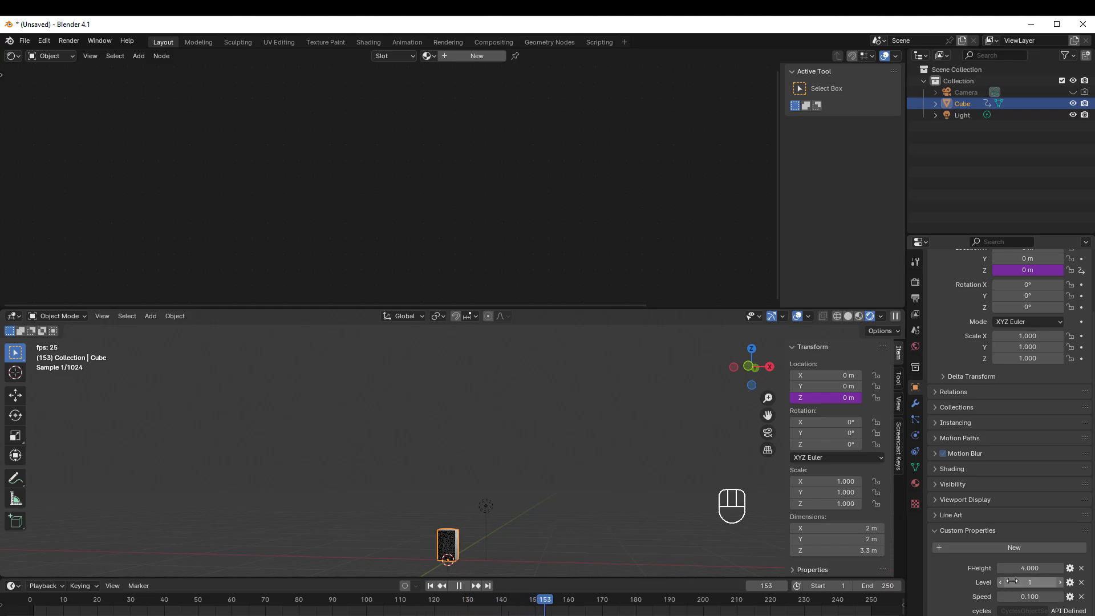
Set the cube's Level custom property to 4
{"action": "left_click", "coordinate": [1029, 582]}
{"action": "type", "text": "4"}
{"action": "key", "text": "Return"}
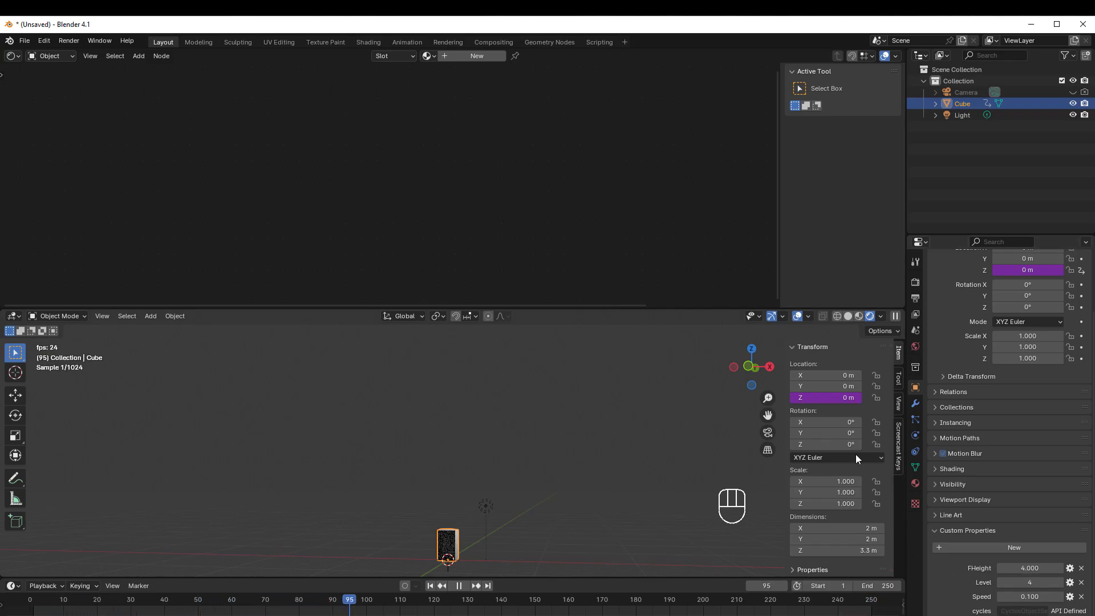
Show the cube's Z Location driver in the Drivers Editor and enlarge it until the full expression is readable
{"action": "right_click", "coordinate": [792, 397]}
{"action": "left_click", "coordinate": [789, 398]}
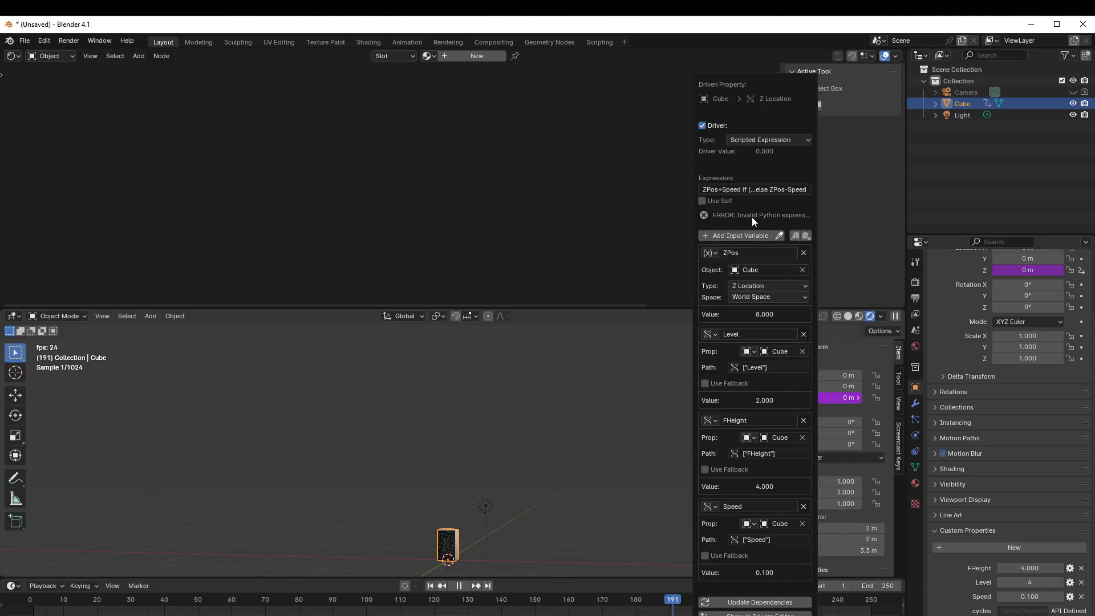
{"action": "left_click", "coordinate": [759, 613]}
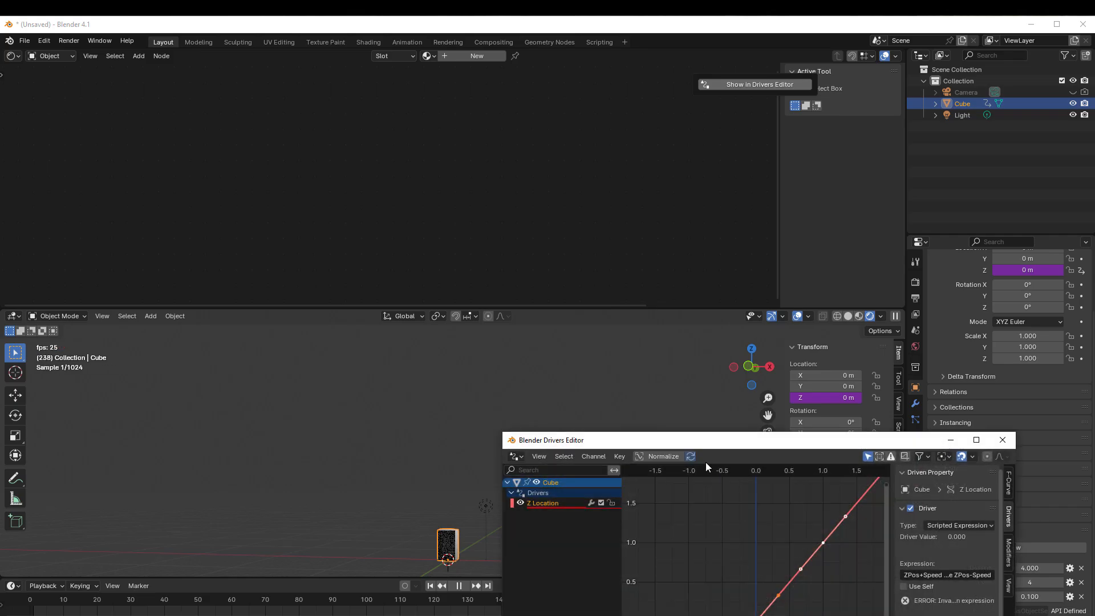
{"action": "left_click_drag", "start_coordinate": [690, 433], "coordinate": [475, 128]}
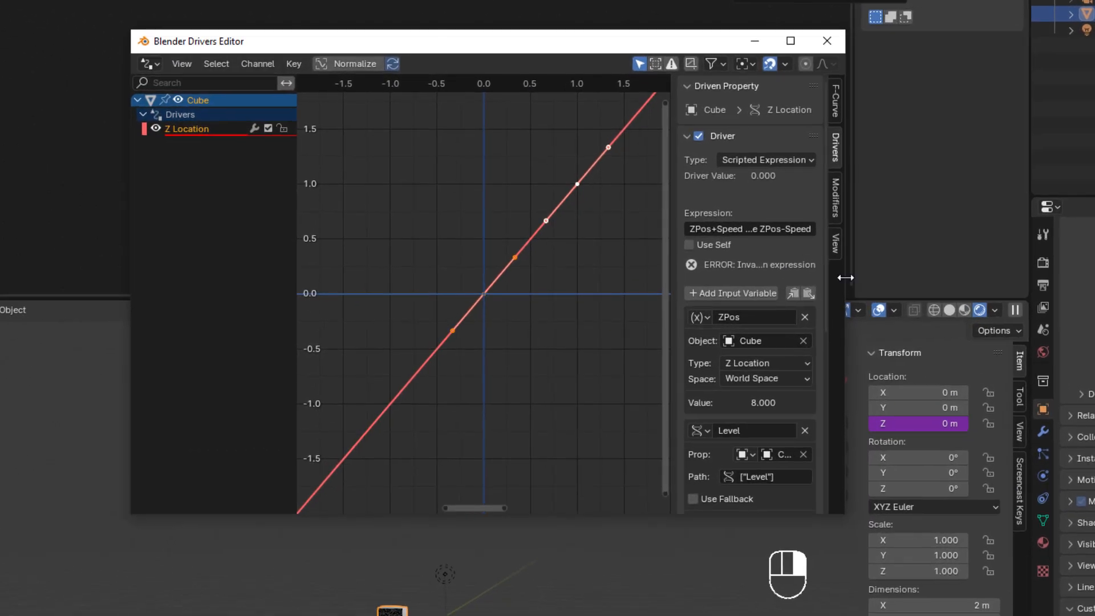
{"action": "left_click_drag", "start_coordinate": [816, 284], "coordinate": [1094, 268]}
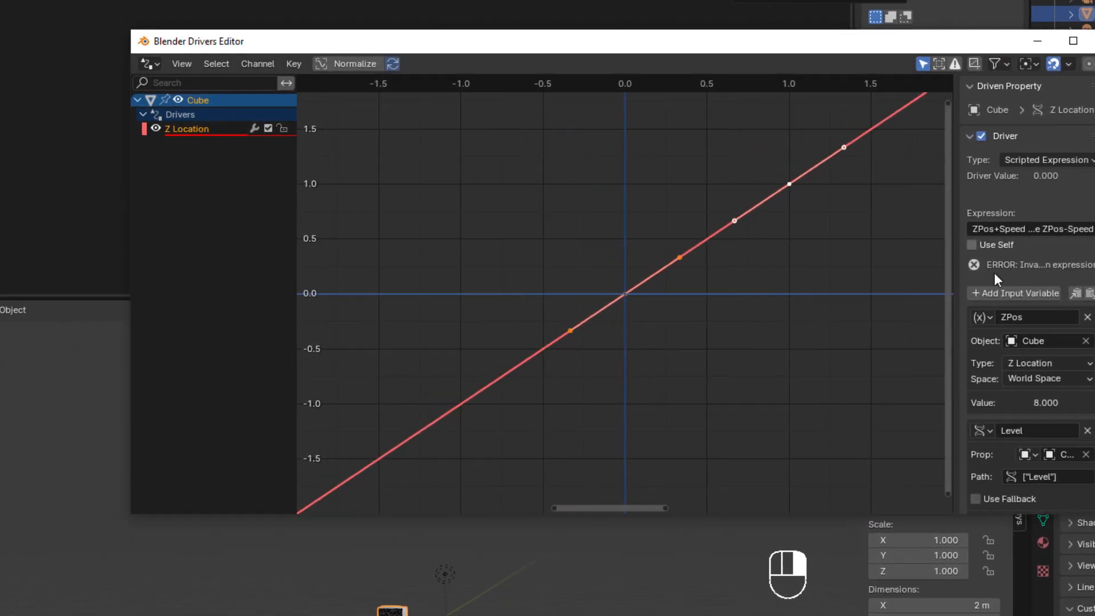
{"action": "left_click_drag", "start_coordinate": [957, 273], "coordinate": [521, 268]}
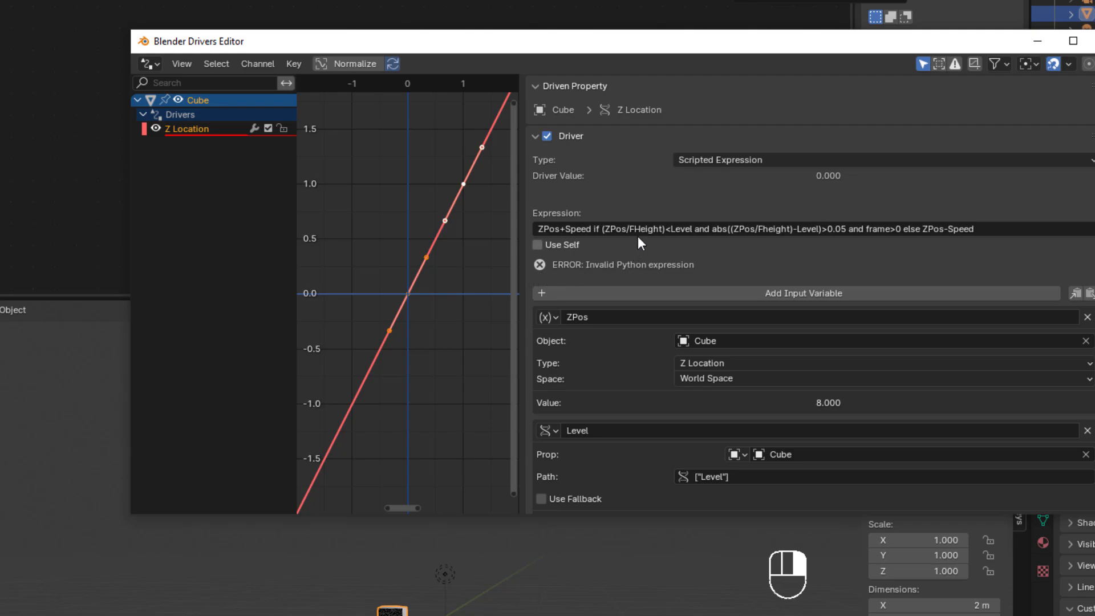
Correct the misspelled variable Fheight to FHeight in the abs() part of the driver expression and apply it
{"action": "left_click", "coordinate": [766, 231]}
{"action": "left_click", "coordinate": [767, 230]}
{"action": "key", "text": "Delete"}
{"action": "type", "text": "H"}
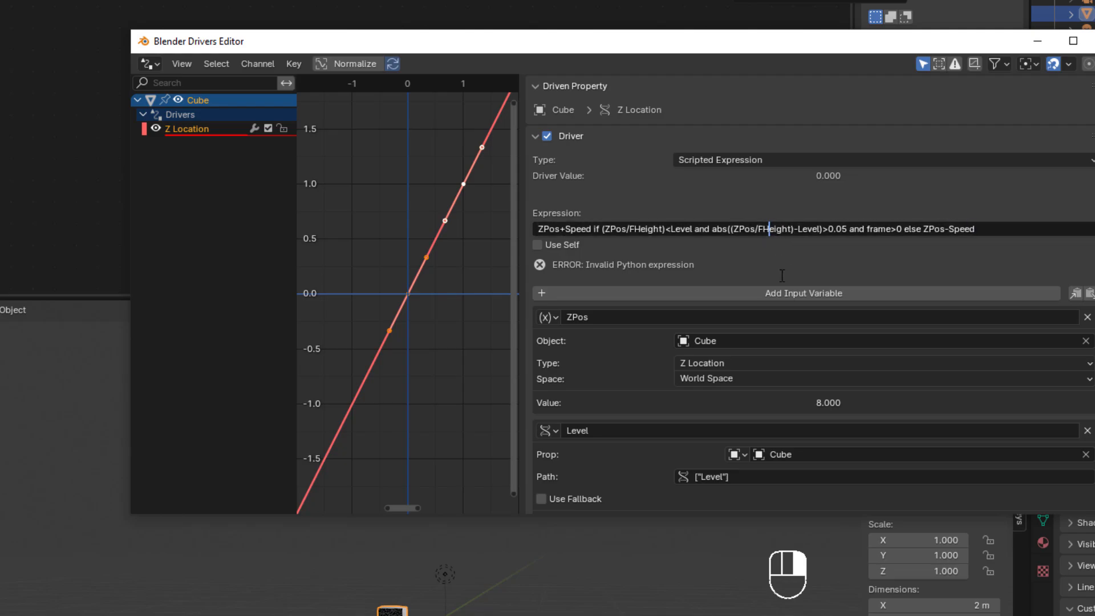
{"action": "left_click", "coordinate": [1027, 227]}
{"action": "key", "text": "Return"}
{"action": "key", "text": "space"}
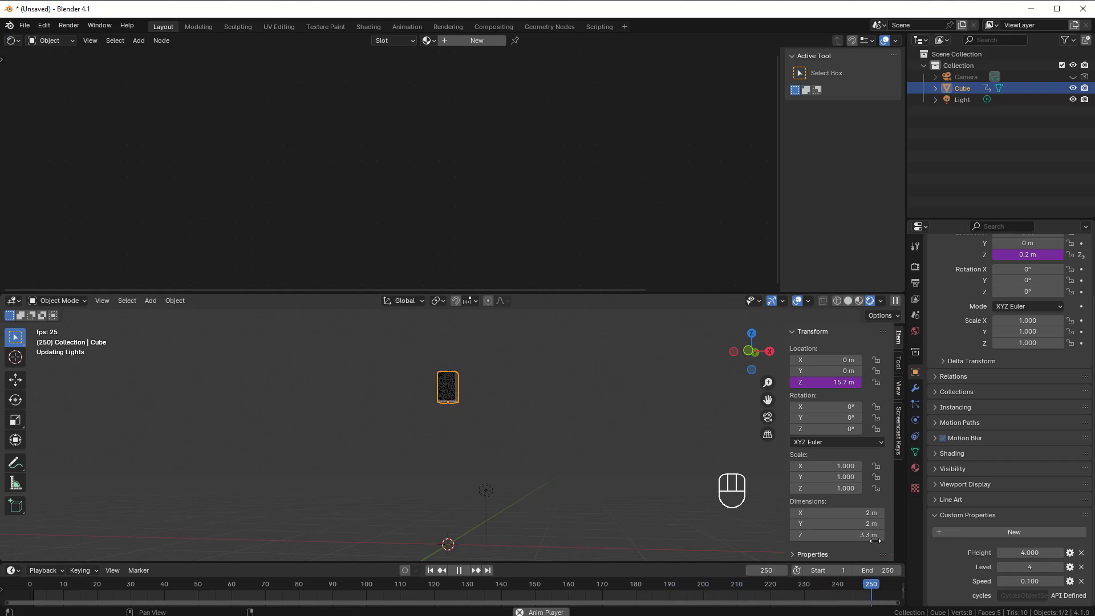
Set the cube's Level custom property to 2 to test the downward movement
{"action": "left_click", "coordinate": [1029, 567]}
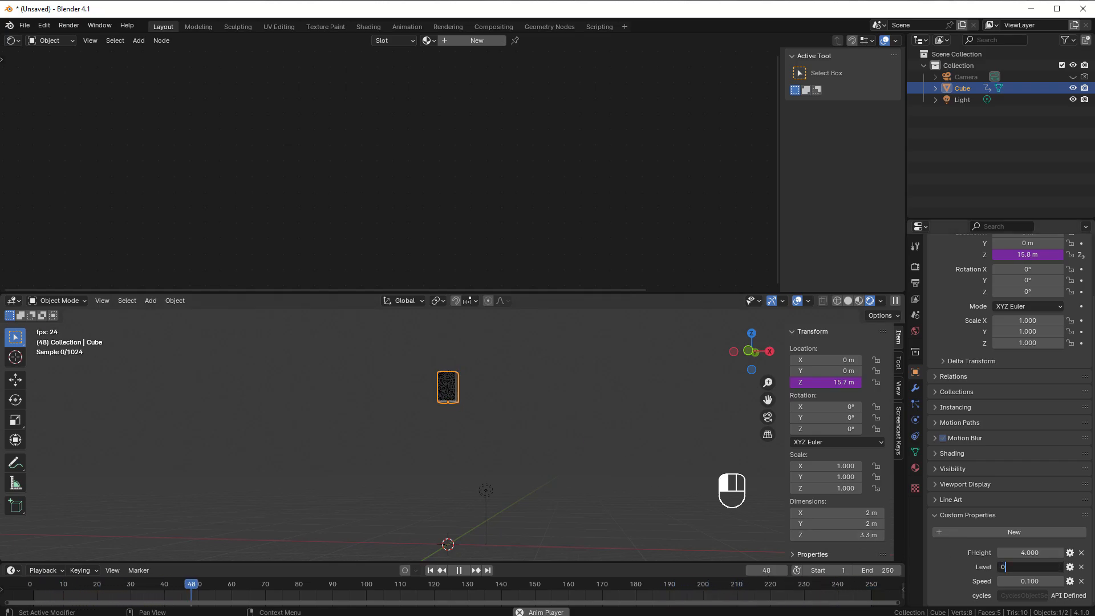
{"action": "type", "text": "2"}
{"action": "key", "text": "Return"}
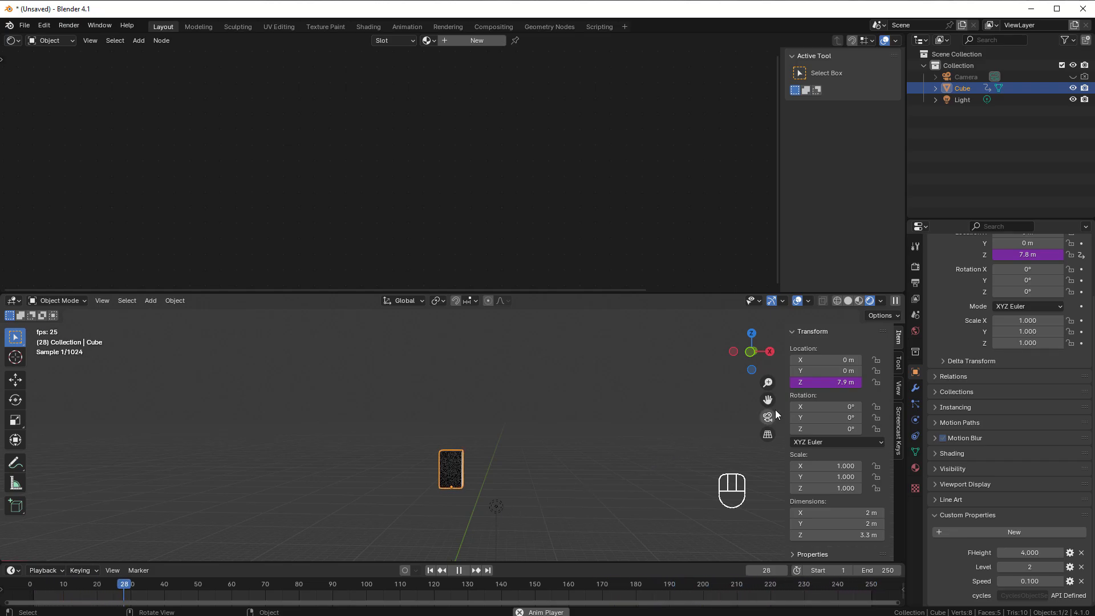
Reopen the cube's Z Location driver in the Drivers Editor and widen its settings to show the whole expression
{"action": "right_click", "coordinate": [803, 382]}
{"action": "left_click", "coordinate": [803, 381]}
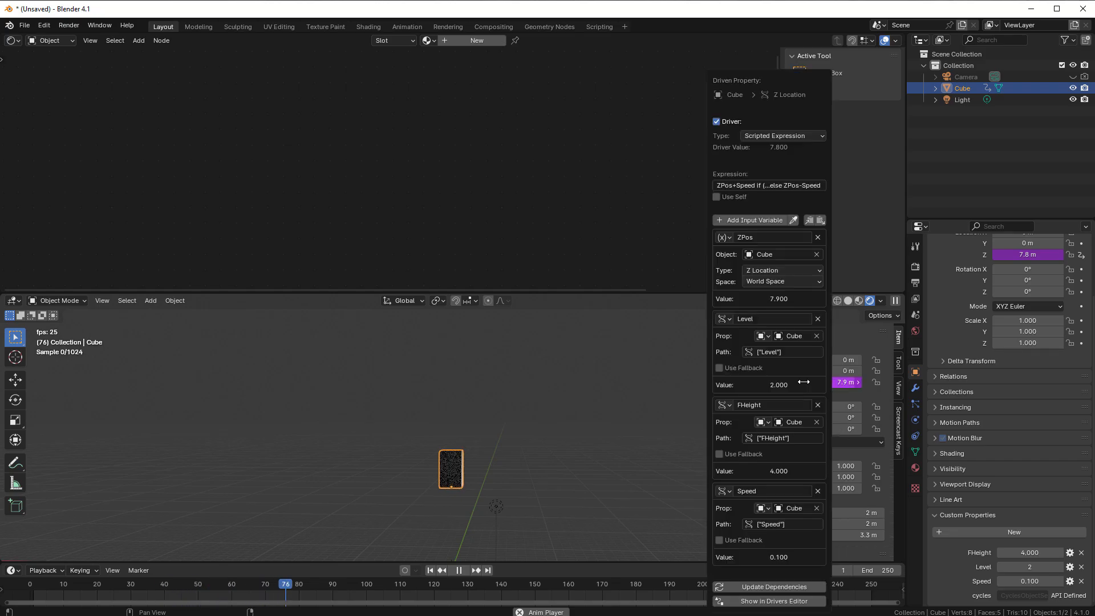
{"action": "left_click", "coordinate": [770, 601]}
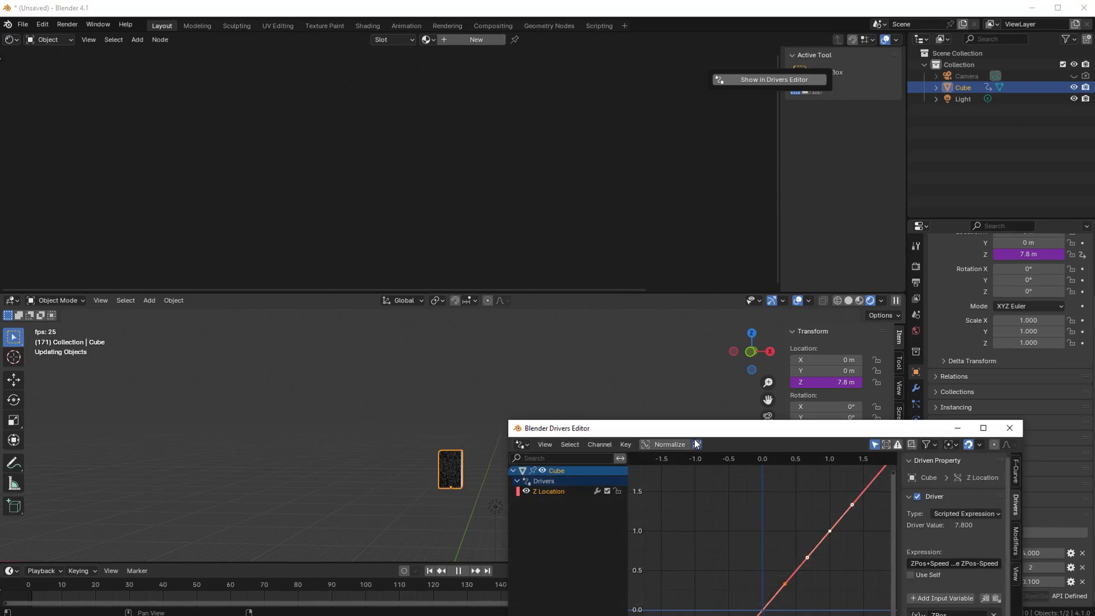
{"action": "left_click_drag", "start_coordinate": [685, 429], "coordinate": [334, 98]}
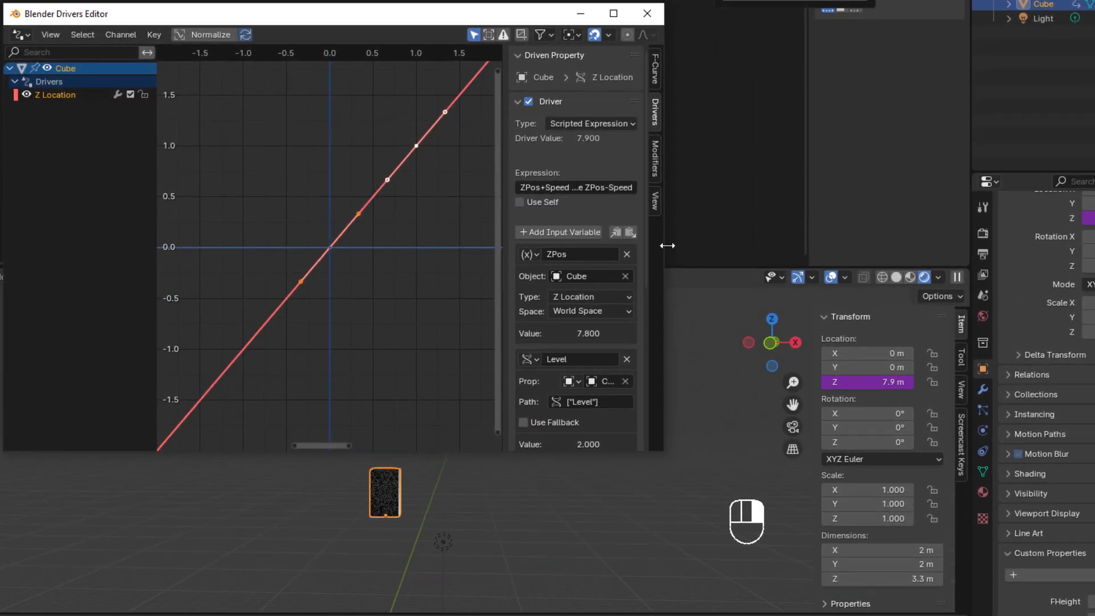
{"action": "left_click_drag", "start_coordinate": [666, 240], "coordinate": [1092, 251]}
{"action": "left_click_drag", "start_coordinate": [932, 252], "coordinate": [307, 235]}
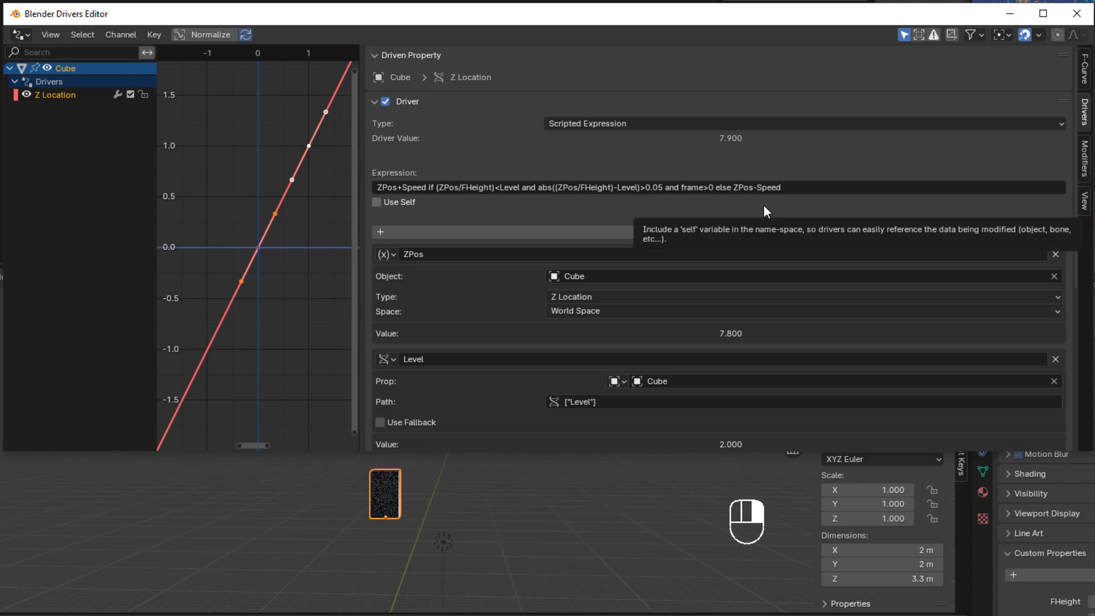
{"action": "left_click", "coordinate": [792, 188]}
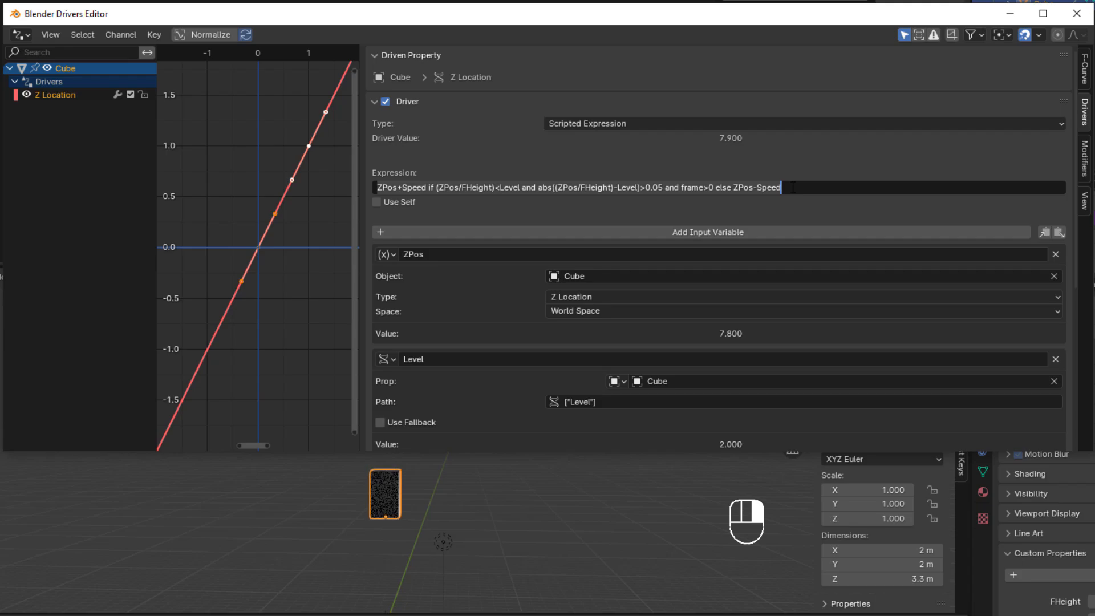
{"action": "key", "text": "ctrl+a"}
{"action": "key", "text": "BackSpace"}
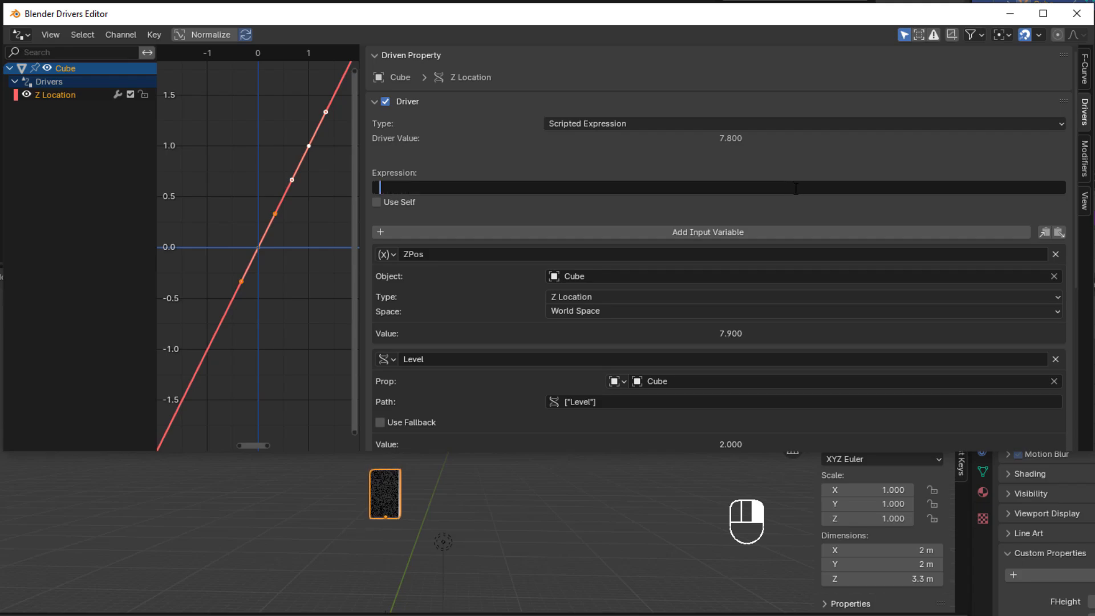
{"action": "type", "text": "ZPos+Speed if (ZPos/FHeight)<Level and abs((ZPos/FHeight)-Level)>0.05 and frame>0 else ZPos-Speed"}
{"action": "key", "text": "Return"}
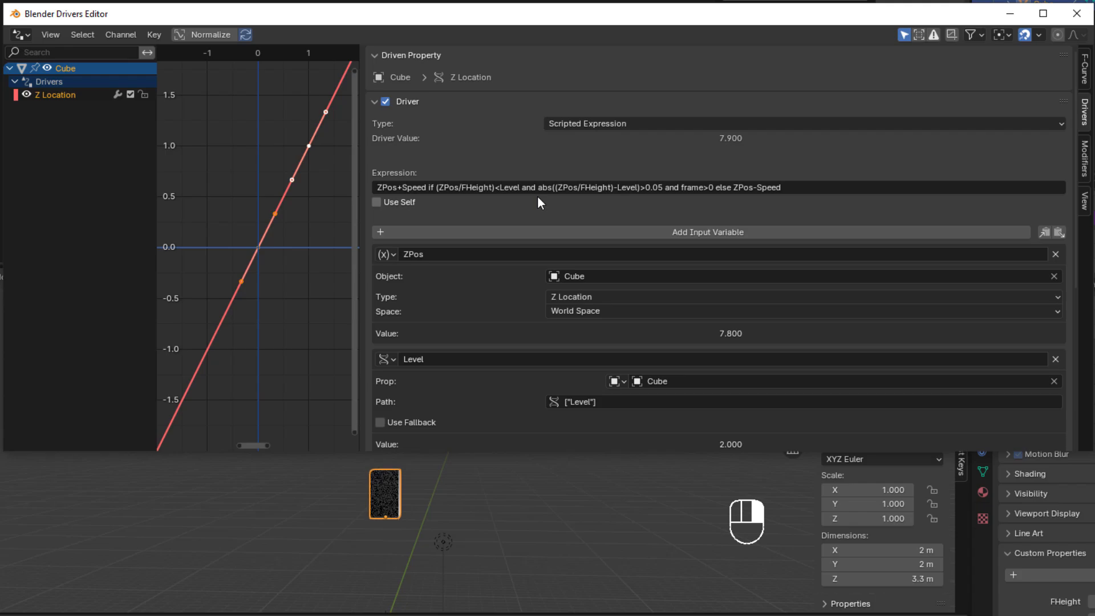
Append "if (ZPos/FHeight)>Level else ZPos" to the end of the driver expression and close the Drivers Editor
{"action": "left_click", "coordinate": [808, 189]}
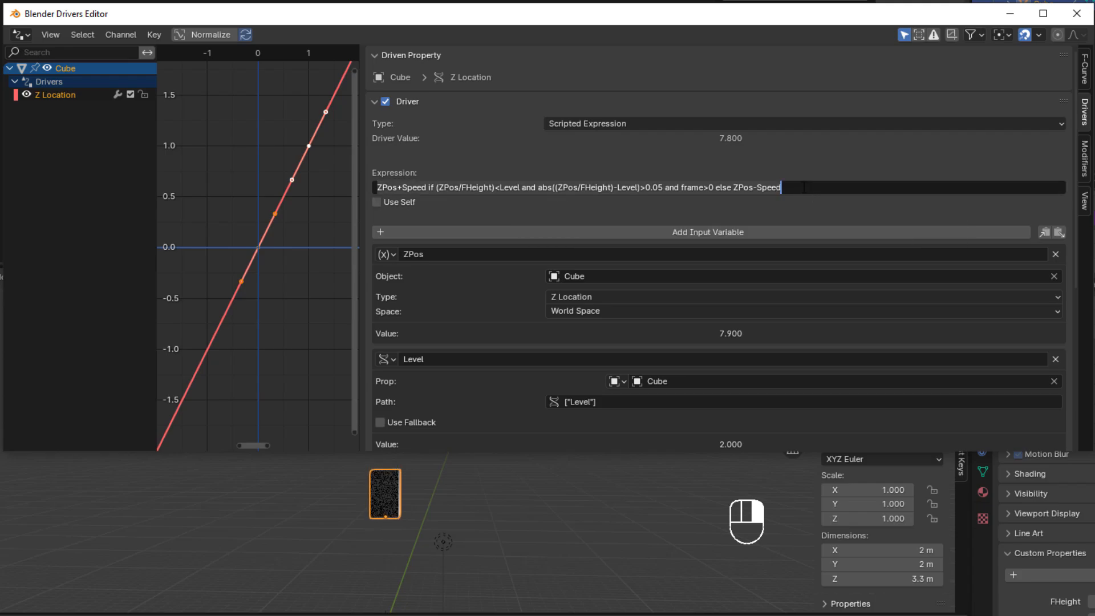
{"action": "left_click", "coordinate": [804, 187]}
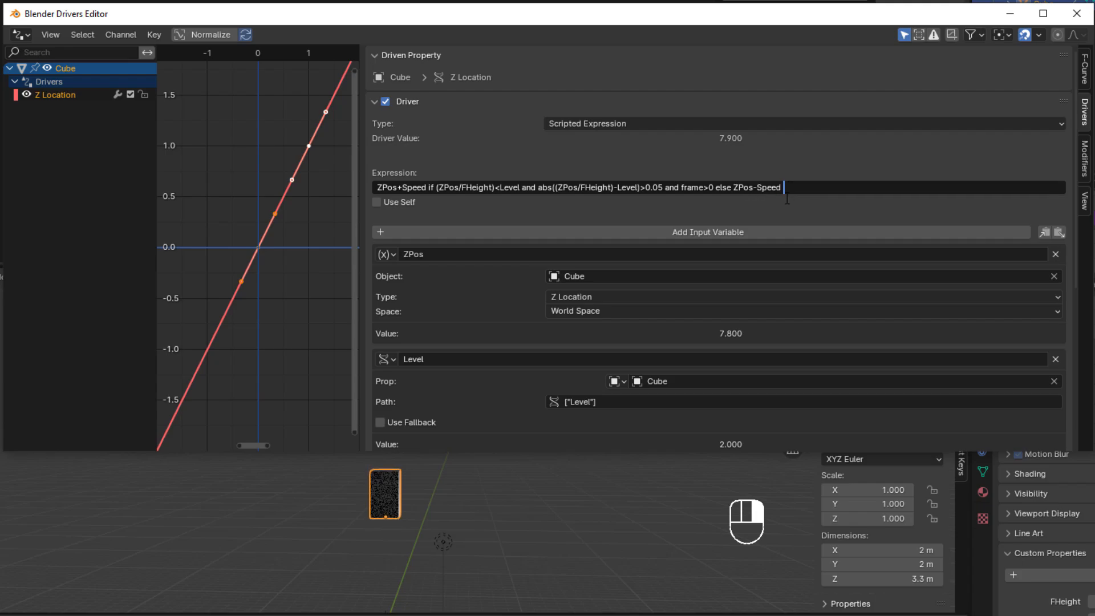
{"action": "type", "text": "if ("}
{"action": "type", "text": "ZPos/FHeight)>Level"}
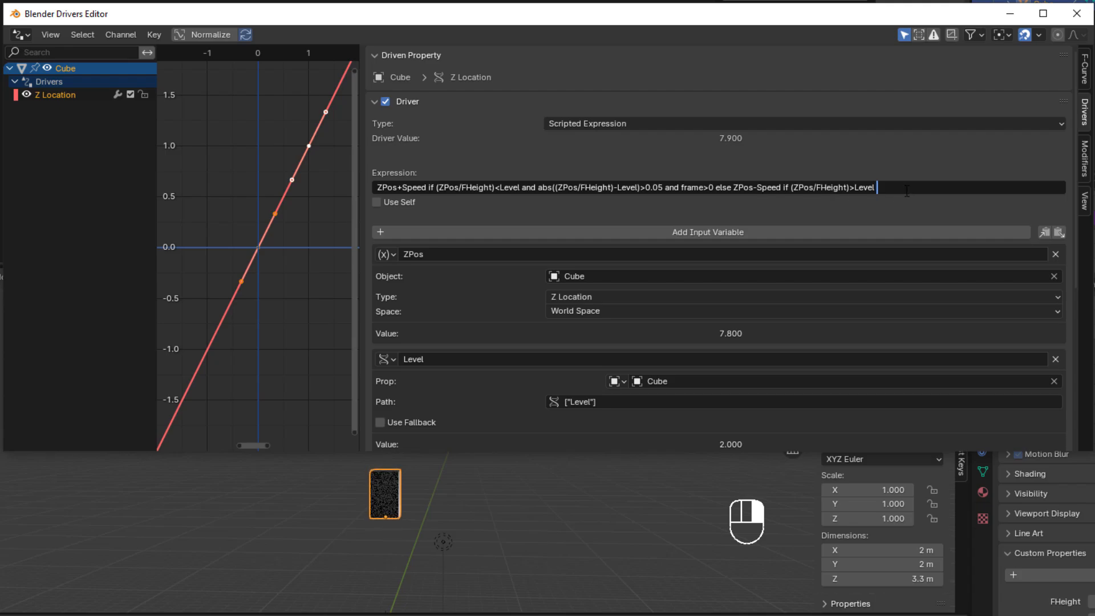
{"action": "type", "text": "else"}
{"action": "type", "text": "ZPos"}
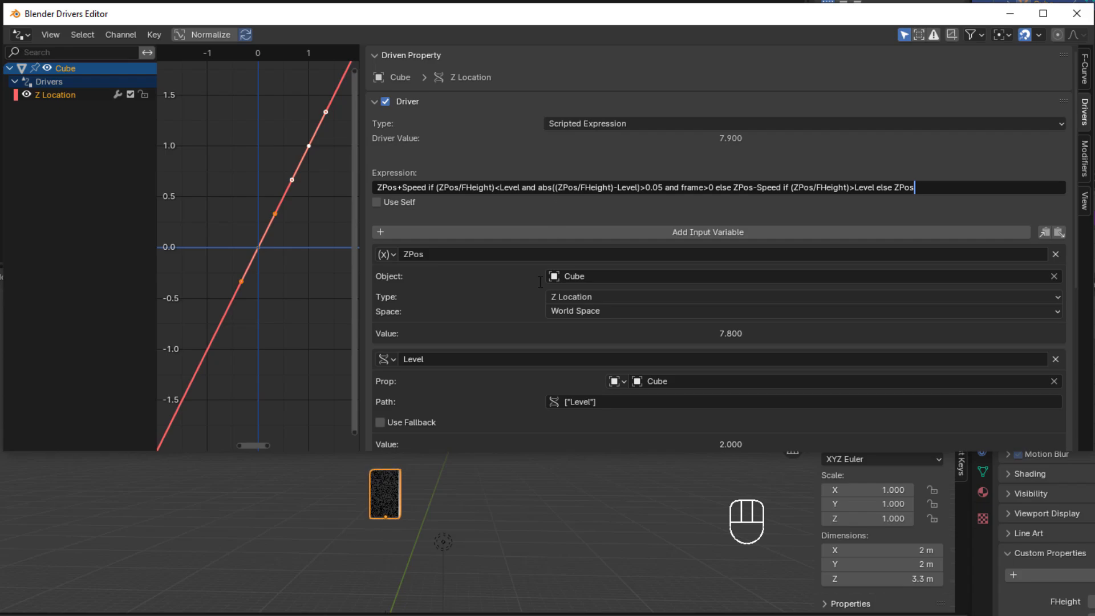
{"action": "scroll", "coordinate": [523, 298], "scroll_direction": "down", "scroll_amount": 10}
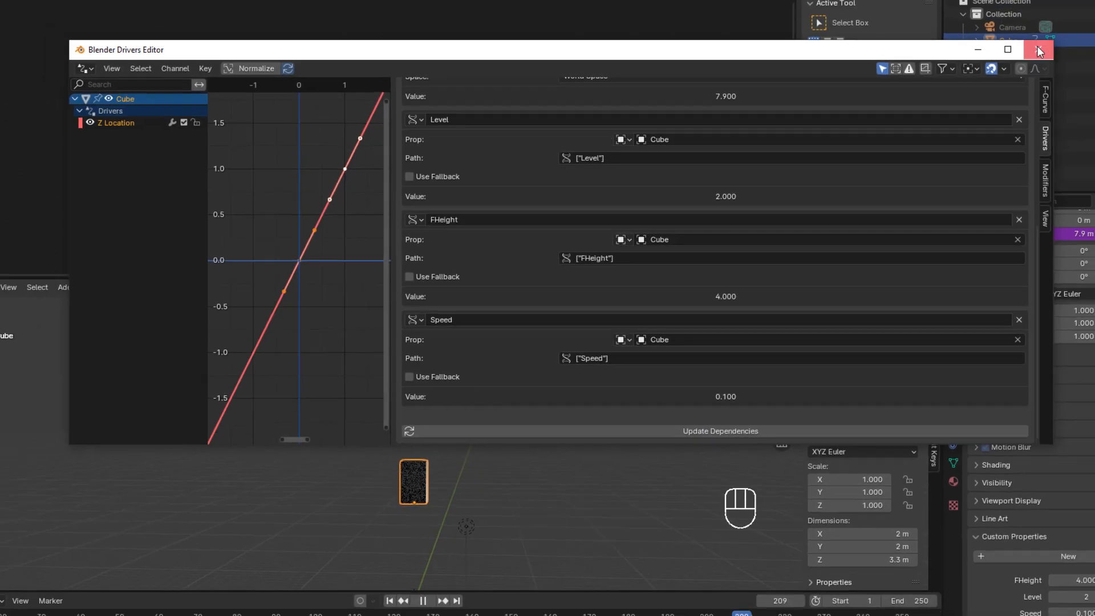
{"action": "left_click", "coordinate": [1077, 13]}
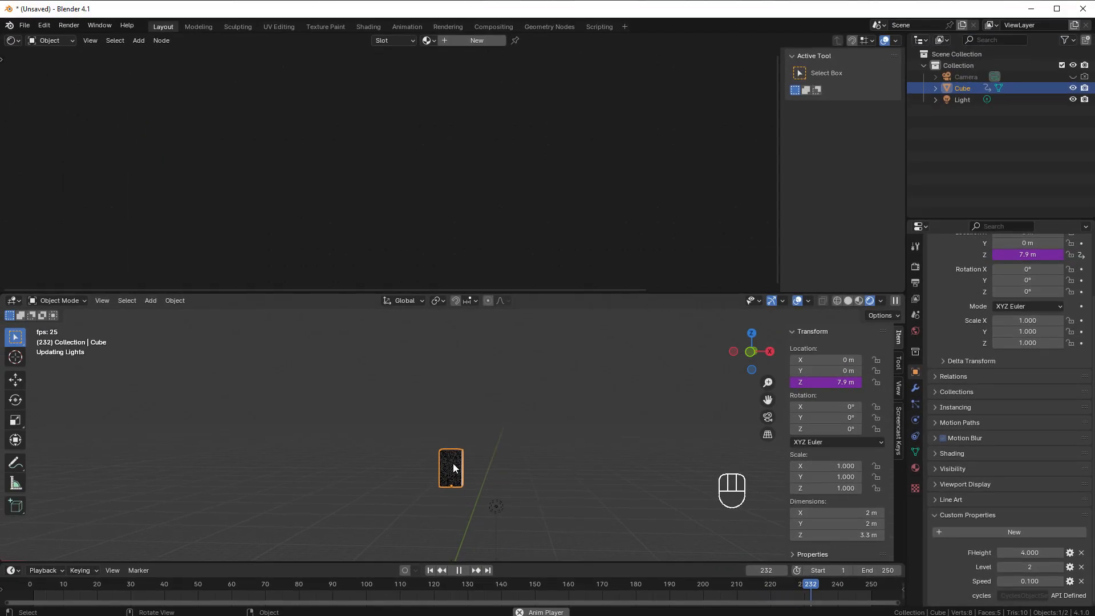
Test the cube's vertical movement by setting its Level property to 0, 8 and finally 4
{"action": "left_click", "coordinate": [1030, 567]}
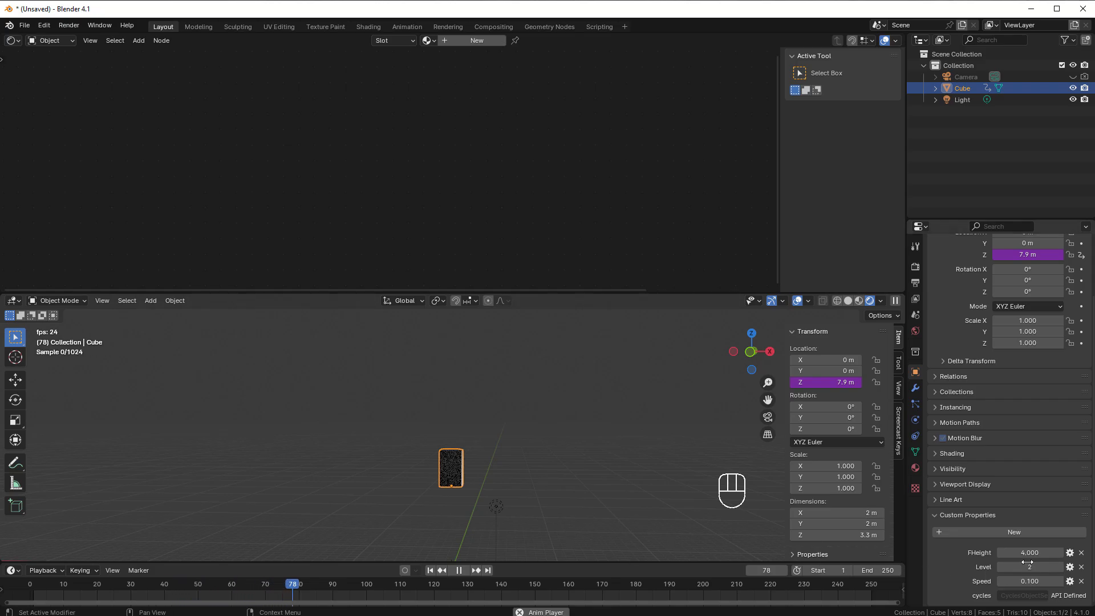
{"action": "type", "text": "0"}
{"action": "key", "text": "Return"}
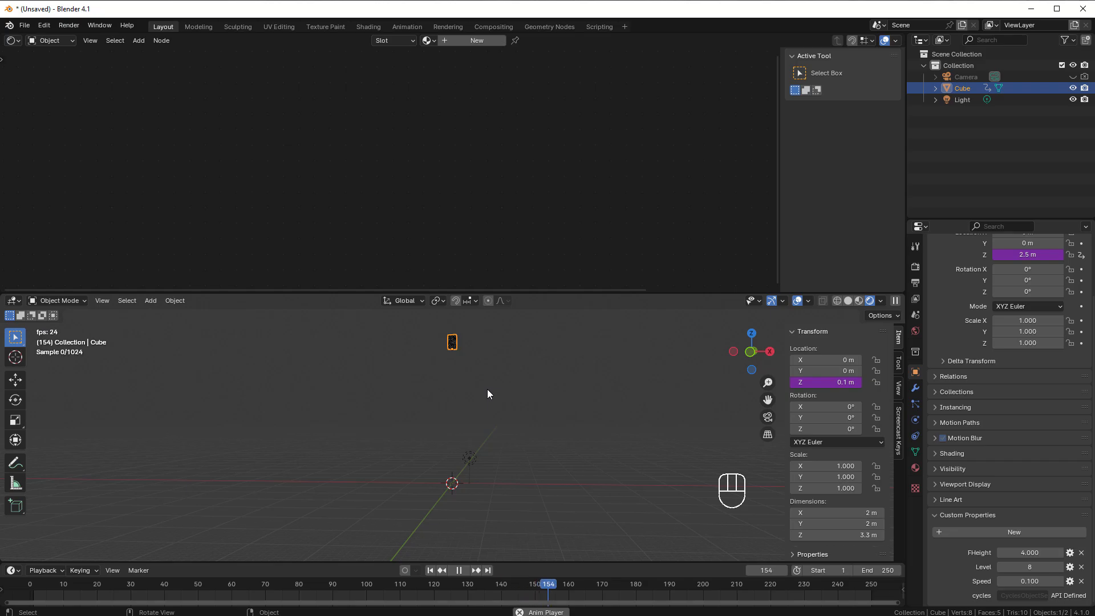
{"action": "middle_click_drag", "start_coordinate": [488, 392], "coordinate": [488, 443], "text": "shift"}
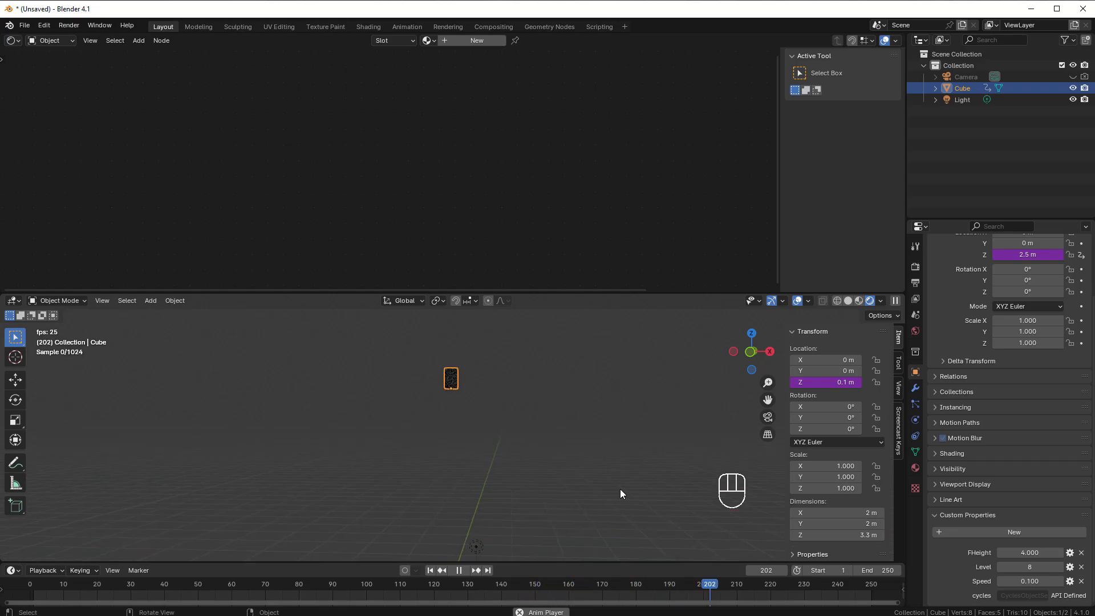
{"action": "left_click_drag", "start_coordinate": [1030, 567], "coordinate": [998, 567]}
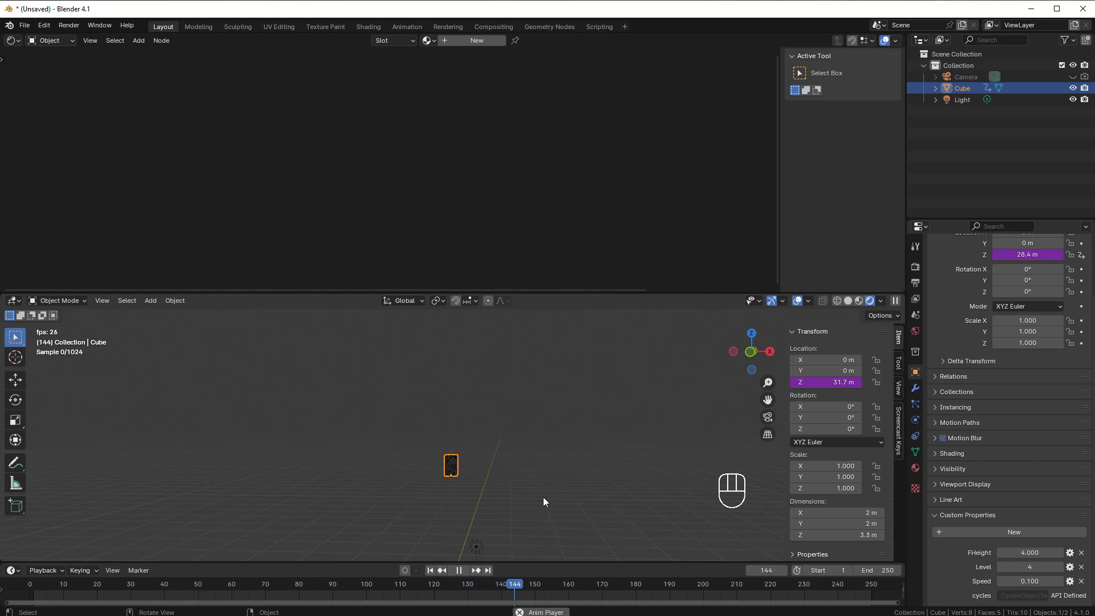
Add a mesh plane at the world origin and scale it by 4
{"action": "middle_click_drag", "start_coordinate": [531, 505], "coordinate": [424, 505]}
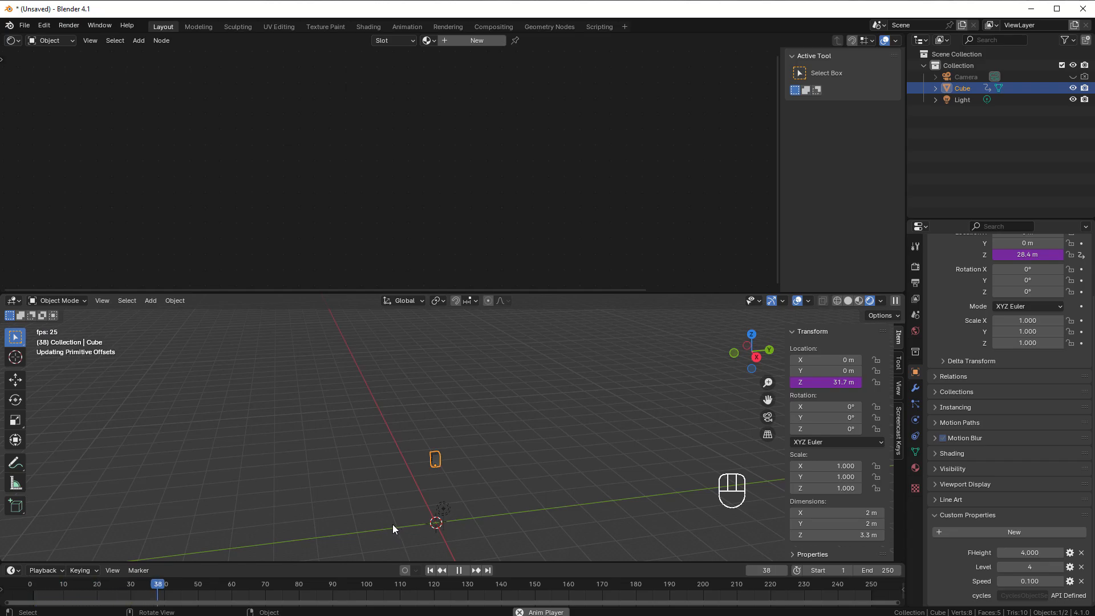
{"action": "key", "text": "shift+a"}
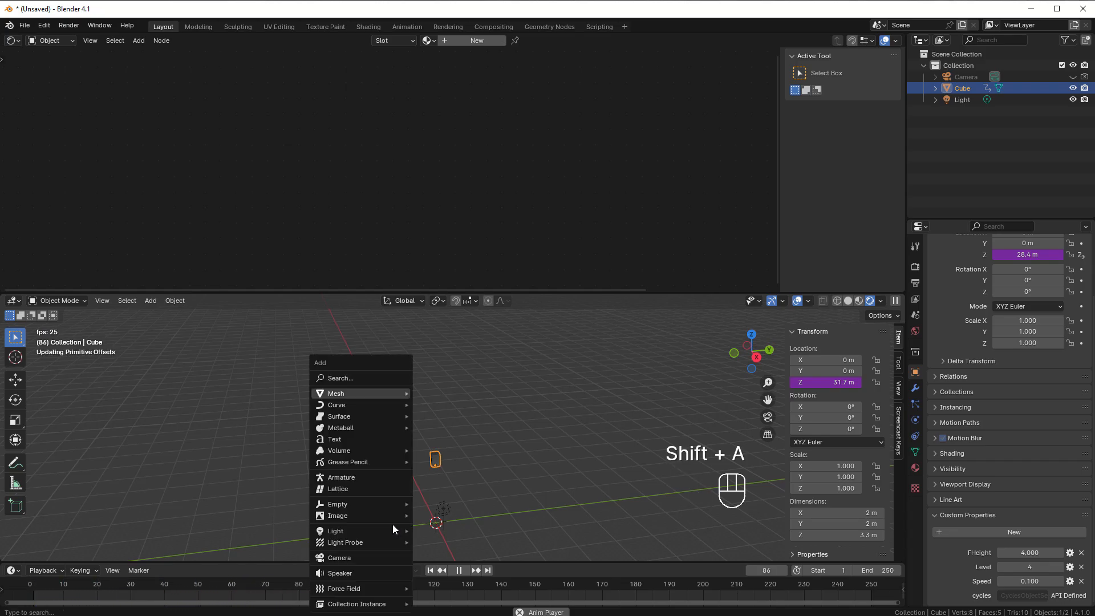
{"action": "mouse_move", "coordinate": [339, 394]}
{"action": "left_click", "coordinate": [436, 394]}
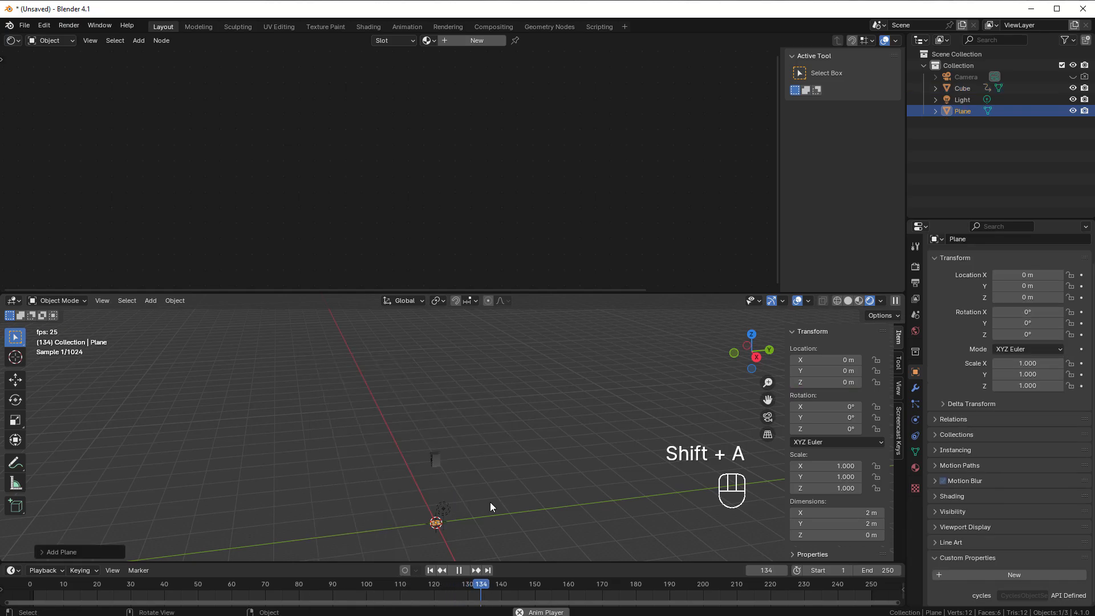
{"action": "key", "text": "s"}
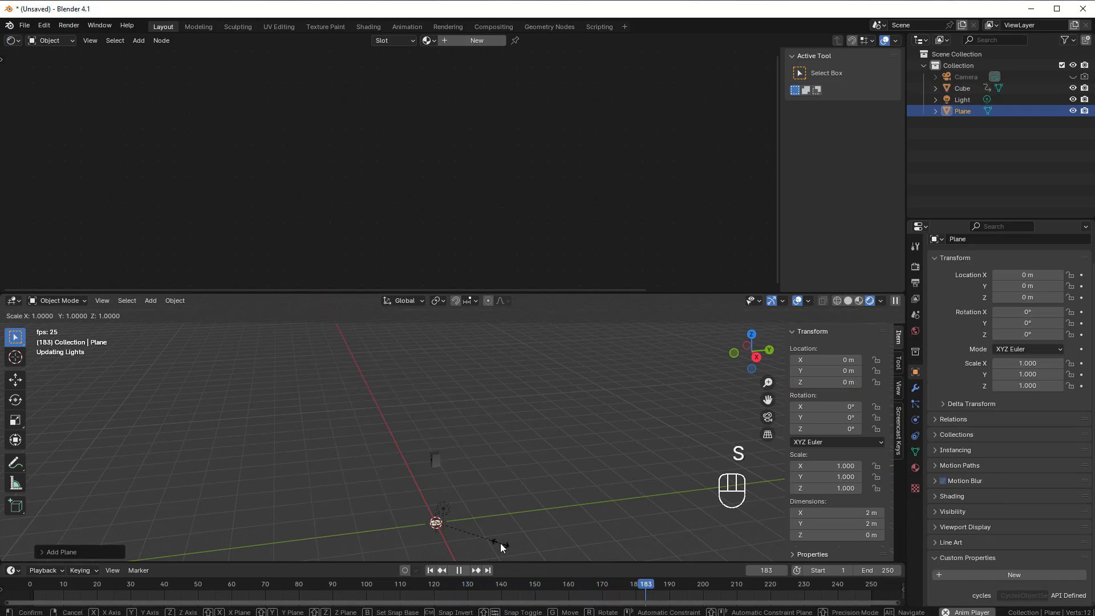
{"action": "key", "text": "4"}
{"action": "left_click", "coordinate": [501, 545]}
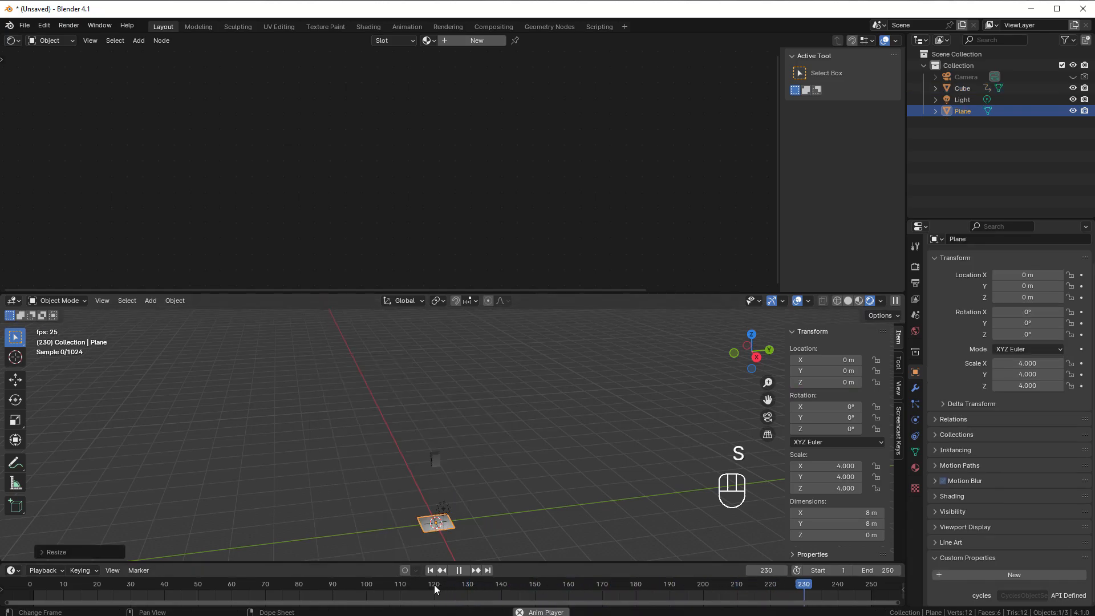
Move the plane along the global Y axis to about -7.07 m, beside the world origin
{"action": "middle_click_drag", "start_coordinate": [485, 546], "coordinate": [516, 468], "text": "shift"}
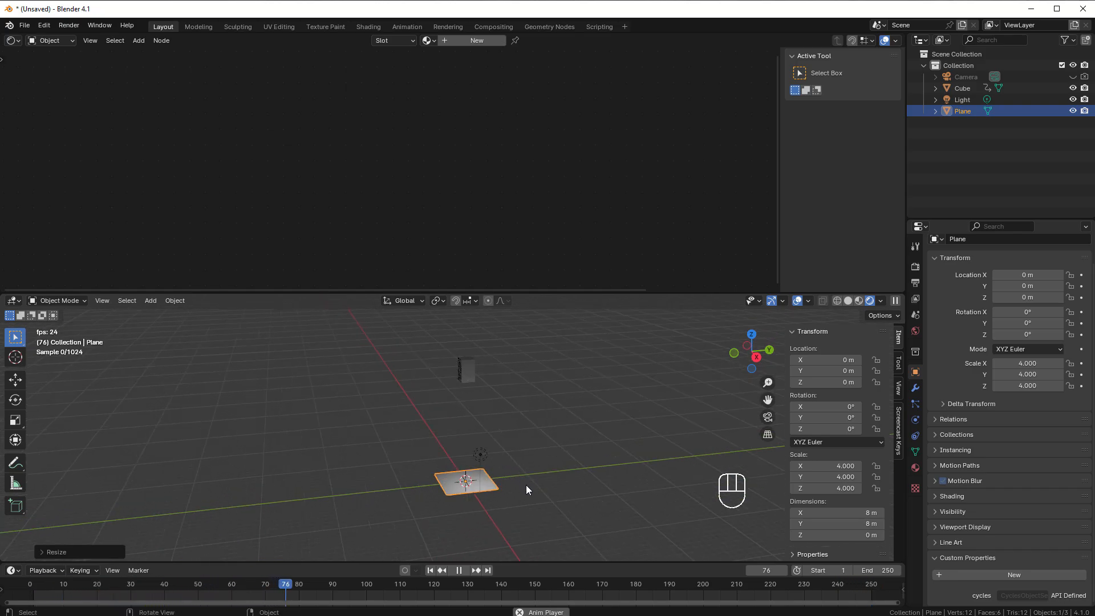
{"action": "key", "text": "g"}
{"action": "key", "text": "x"}
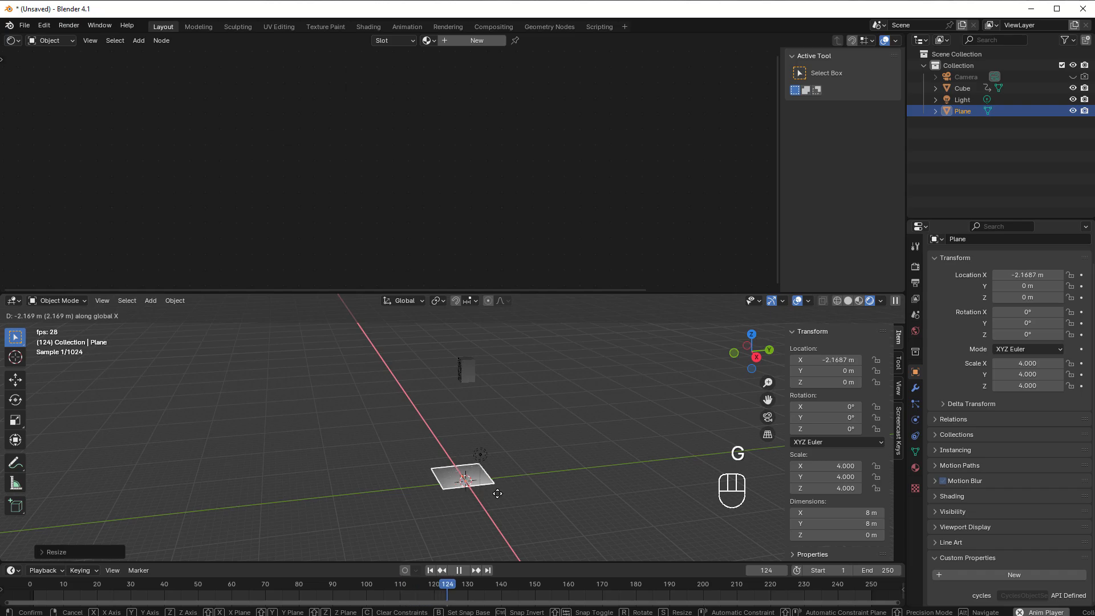
{"action": "key", "text": "y"}
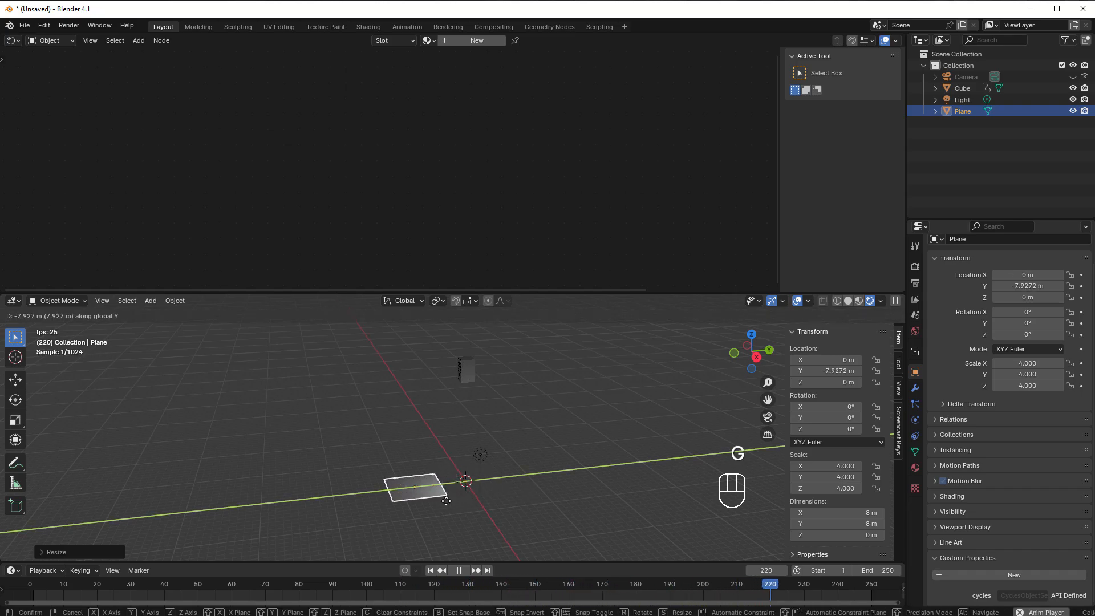
{"action": "left_click", "coordinate": [451, 499]}
{"action": "mouse_move", "coordinate": [452, 499]}
{"action": "middle_mouse_down"}
{"action": "mouse_move", "coordinate": [463, 501]}
{"action": "mouse_move", "coordinate": [447, 502]}
{"action": "middle_mouse_up"}
Set the cube's Speed custom property to 0.4 and its Level to 0
{"action": "left_click", "coordinate": [463, 377]}
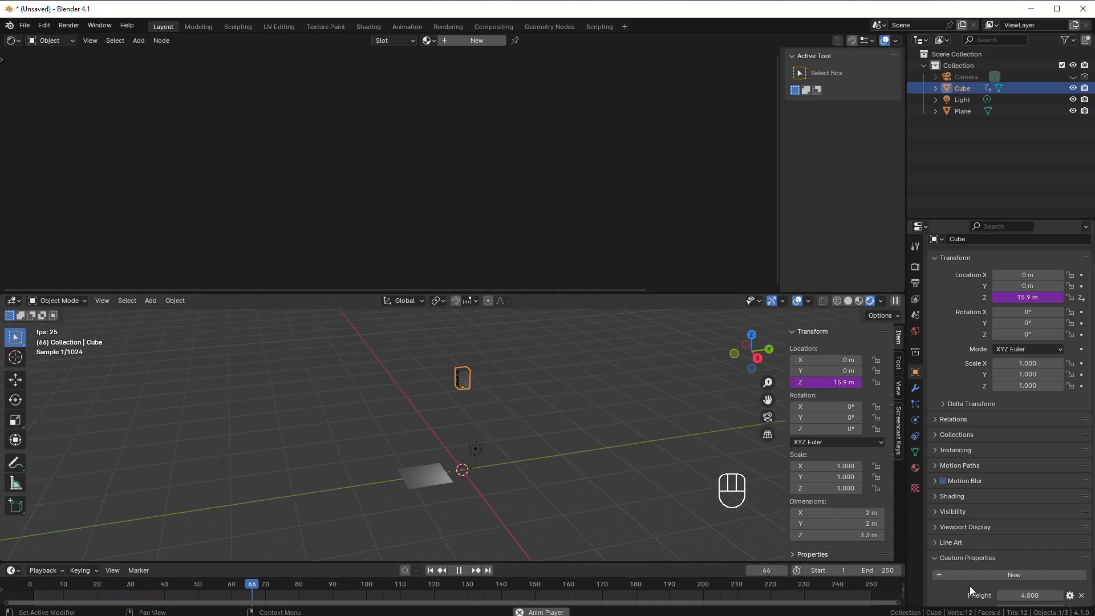
{"action": "scroll", "coordinate": [970, 586], "scroll_direction": "down", "scroll_amount": 2}
{"action": "left_click", "coordinate": [1020, 580]}
{"action": "type", "text": "0.4"}
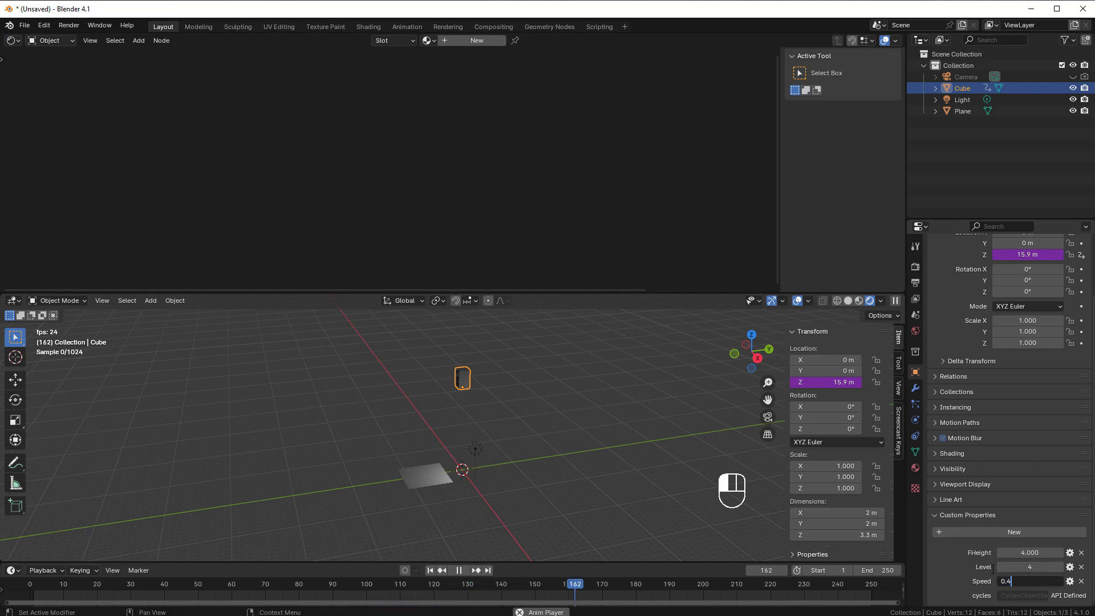
{"action": "key", "text": "shift+Tab"}
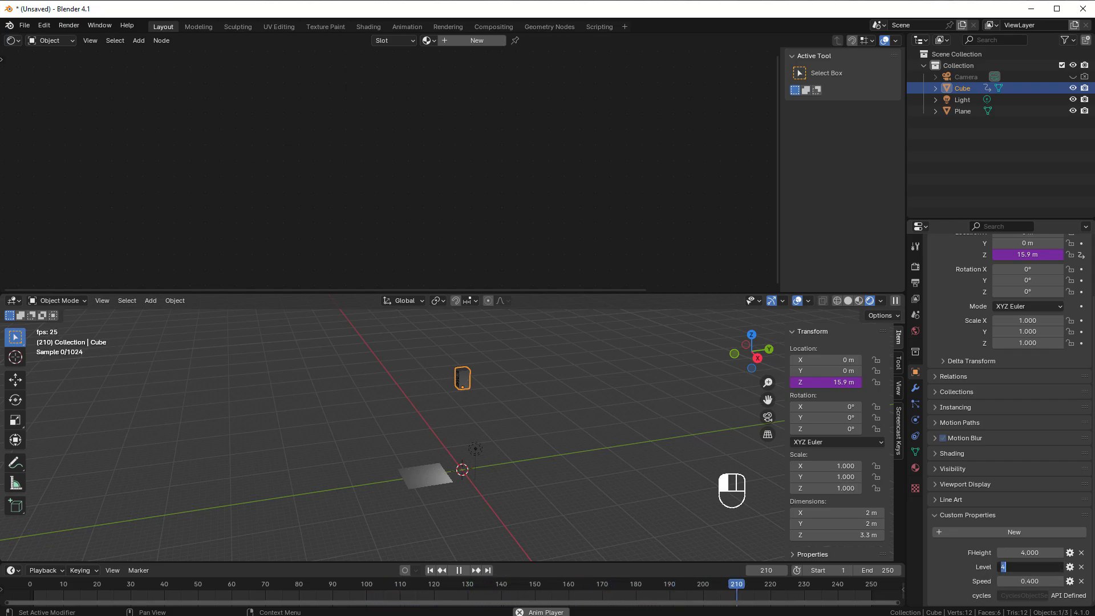
{"action": "type", "text": "0"}
{"action": "key", "text": "Return"}
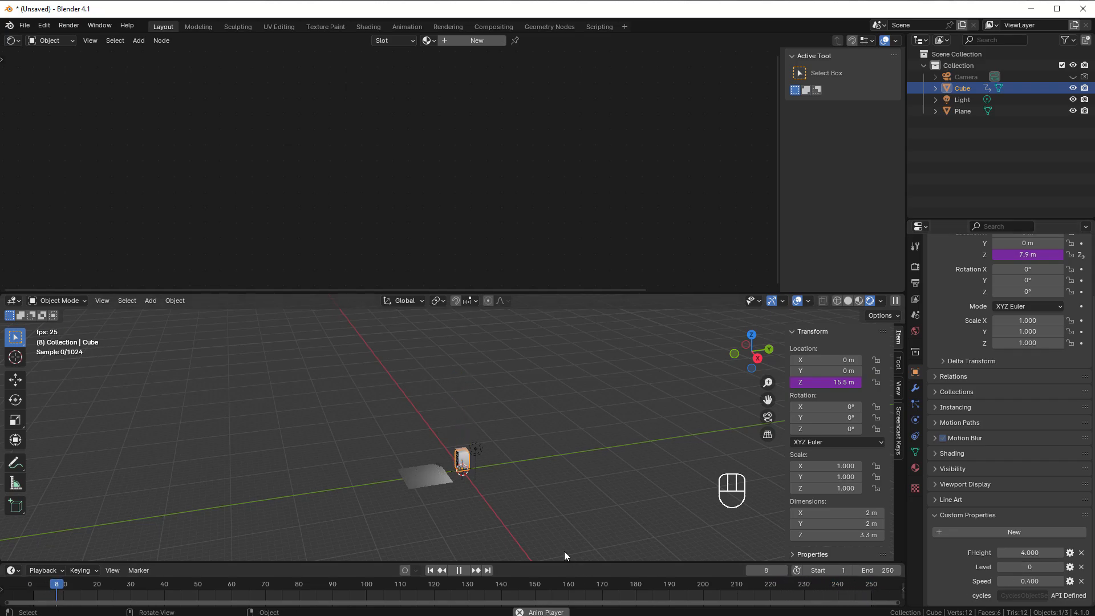
Move the plane along Y closer to the cube, to about -5.15 m
{"action": "middle_click_drag", "start_coordinate": [481, 501], "coordinate": [491, 477]}
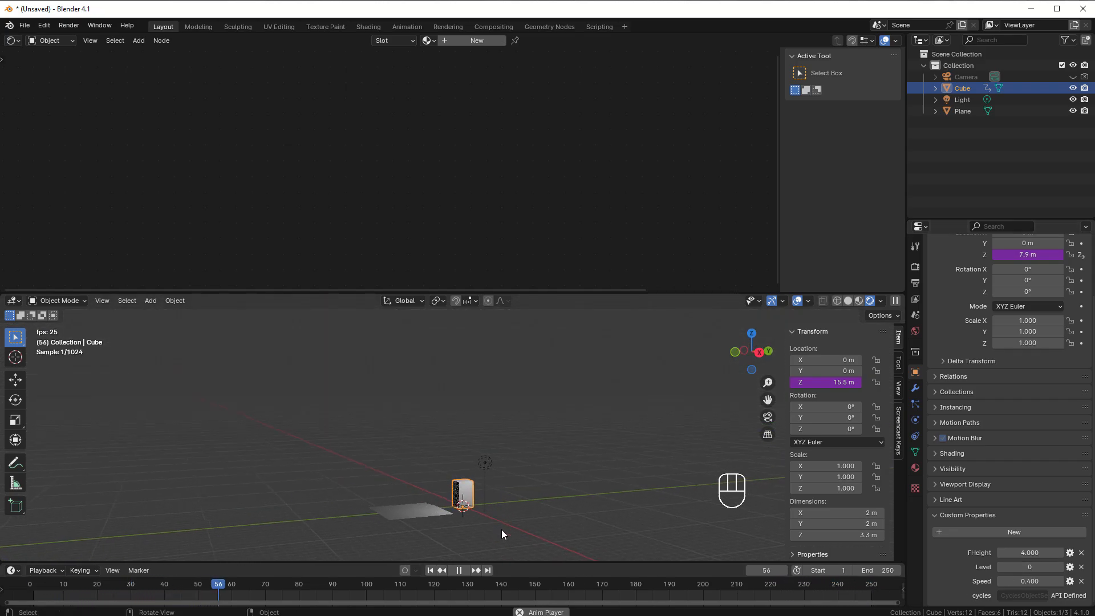
{"action": "middle_click_drag", "start_coordinate": [501, 530], "coordinate": [399, 519], "text": "shift"}
{"action": "scroll", "coordinate": [459, 459], "scroll_direction": "up", "scroll_amount": 4}
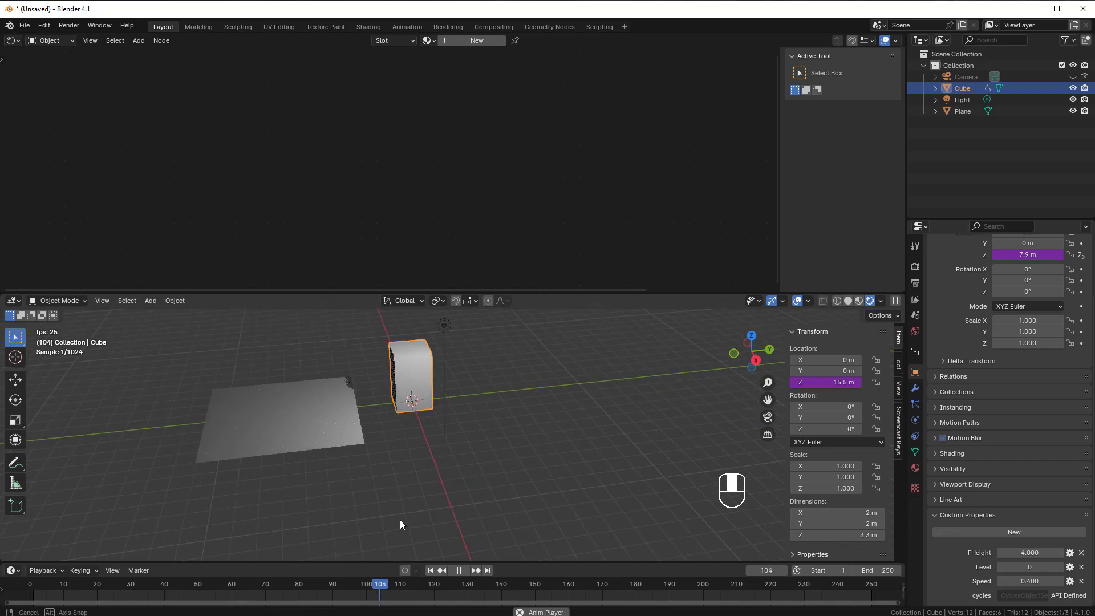
{"action": "left_click", "coordinate": [337, 440]}
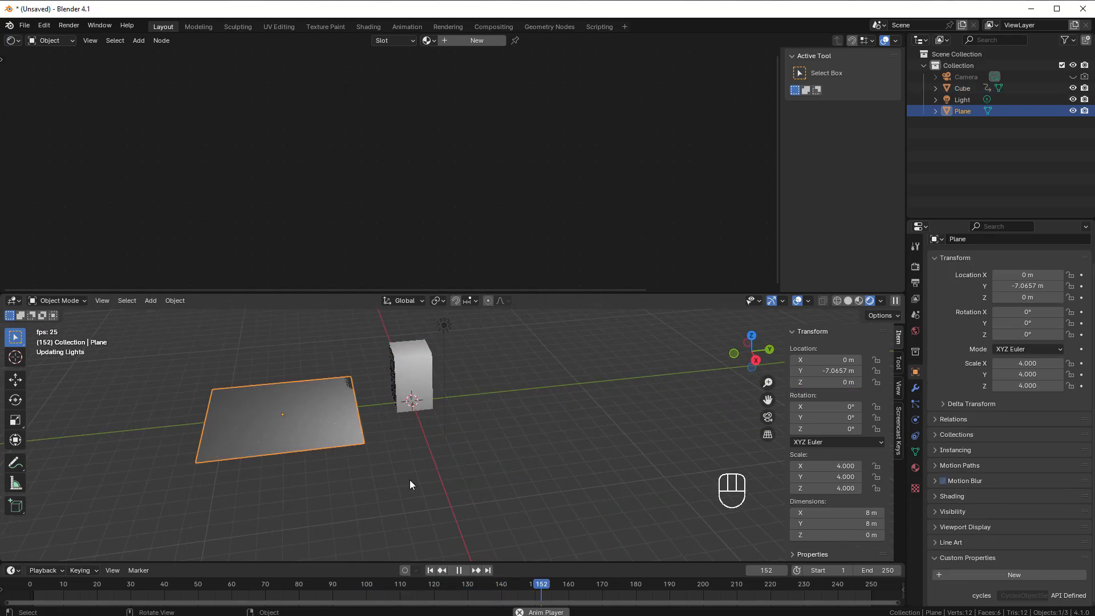
{"action": "key", "text": "g"}
{"action": "key", "text": "y"}
{"action": "left_click", "coordinate": [446, 479]}
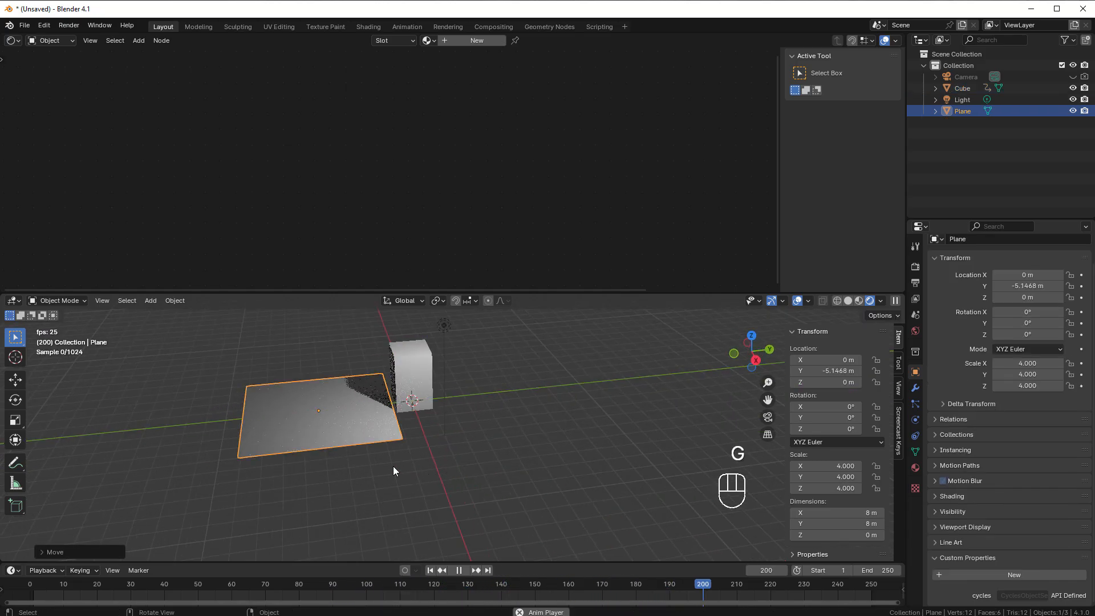
{"action": "middle_click_drag", "start_coordinate": [392, 466], "coordinate": [378, 440]}
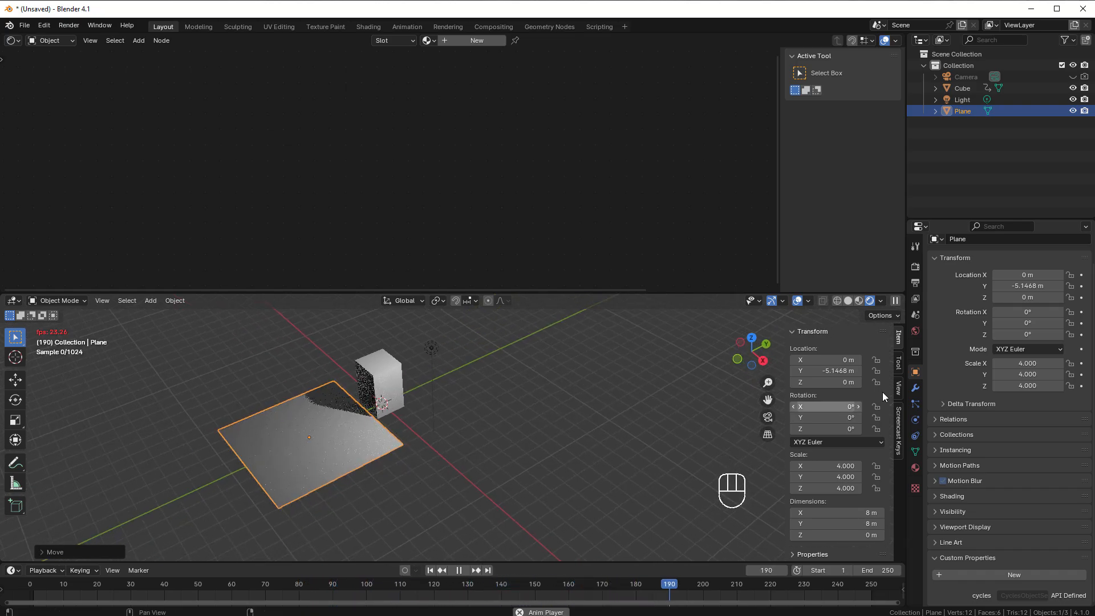
Add an Array modifier to the plane and switch it from Relative Offset to Constant Offset
{"action": "left_click", "coordinate": [917, 388]}
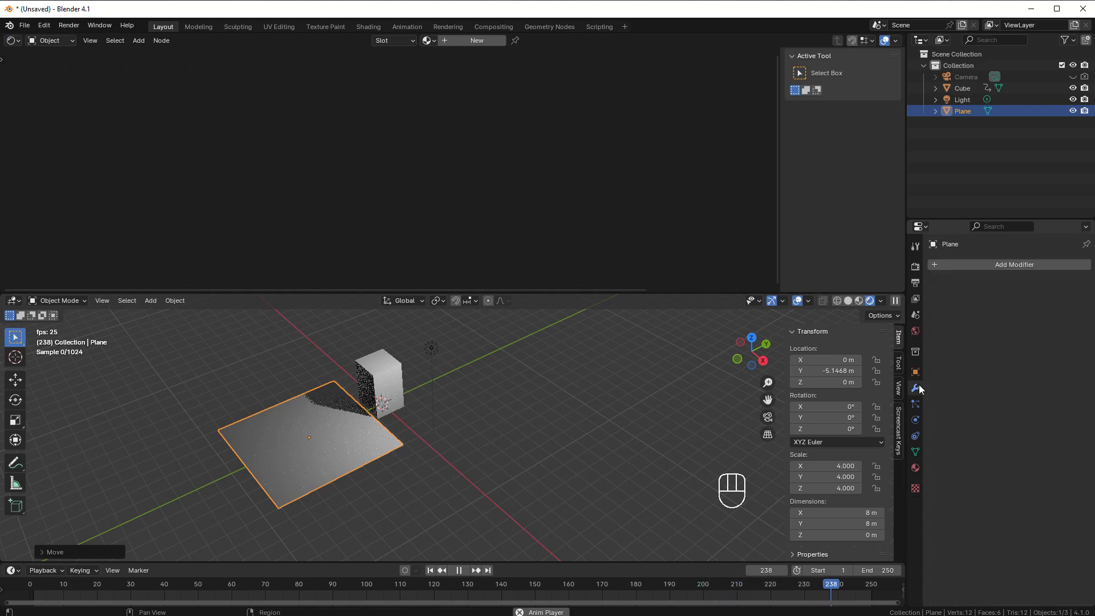
{"action": "left_click", "coordinate": [977, 265]}
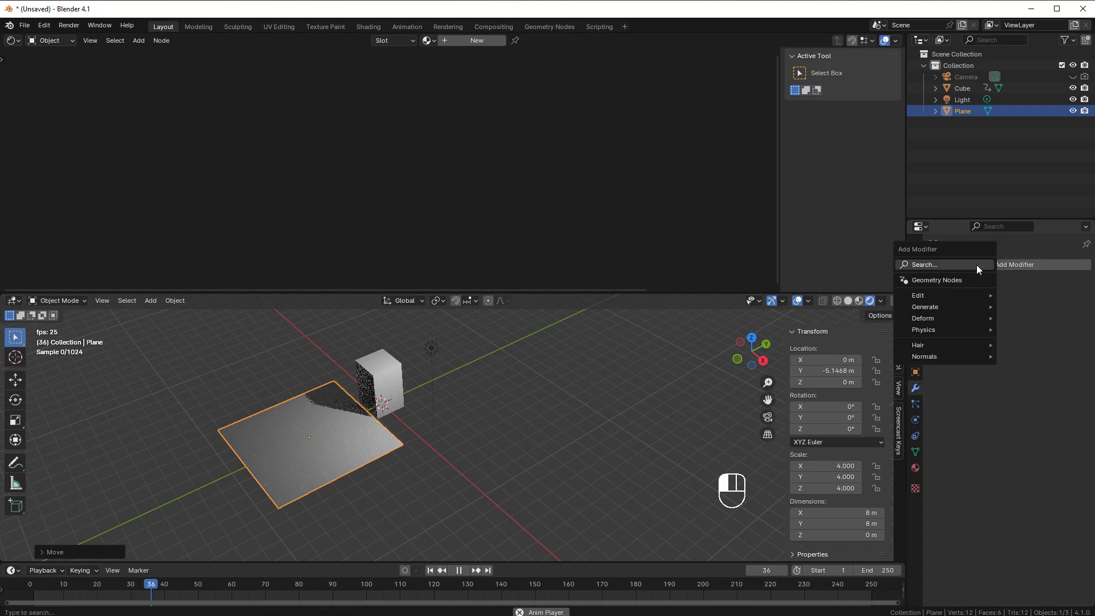
{"action": "mouse_move", "coordinate": [945, 311]}
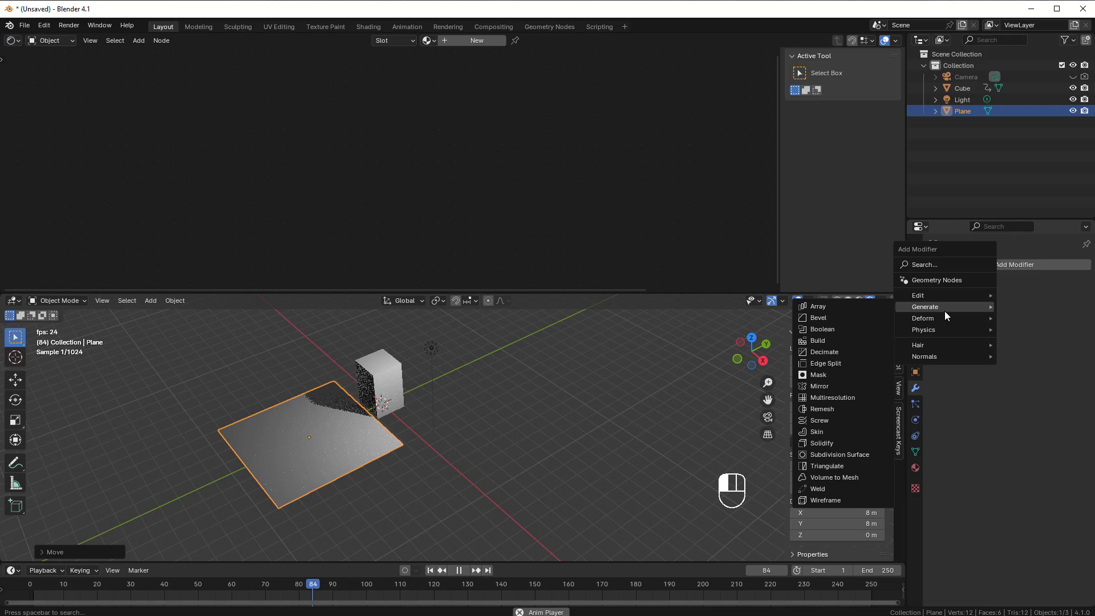
{"action": "left_click", "coordinate": [853, 309]}
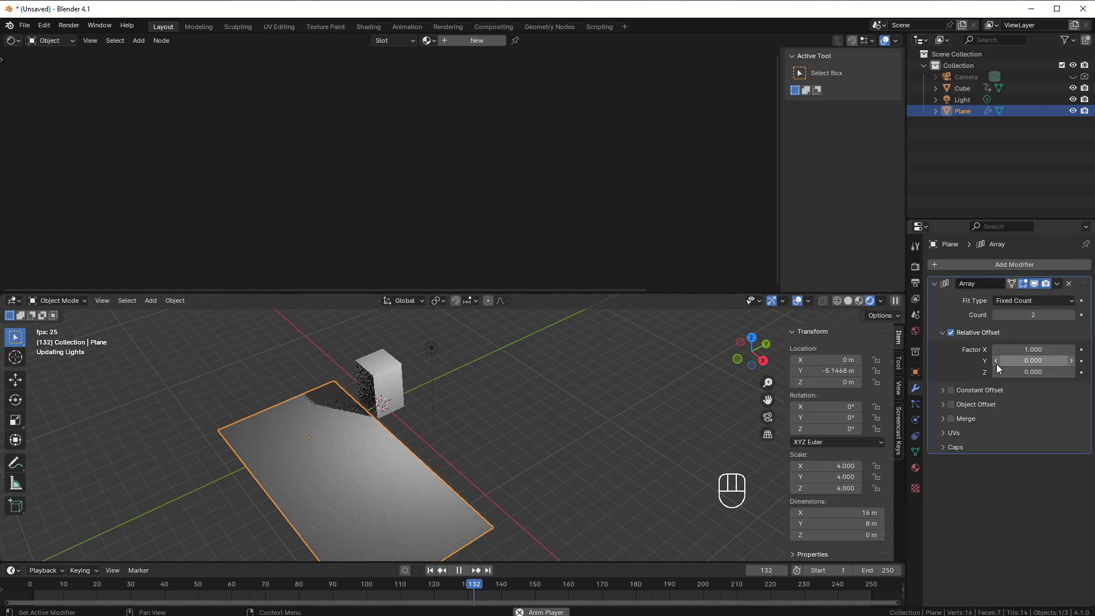
{"action": "left_click", "coordinate": [951, 333]}
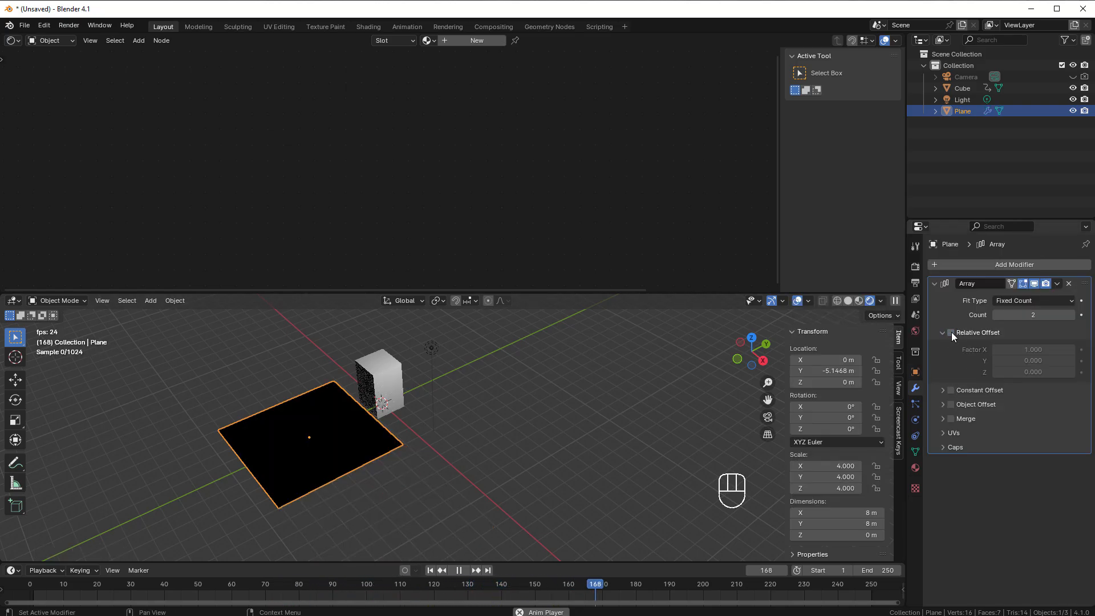
{"action": "left_click", "coordinate": [950, 390]}
{"action": "left_click", "coordinate": [976, 392]}
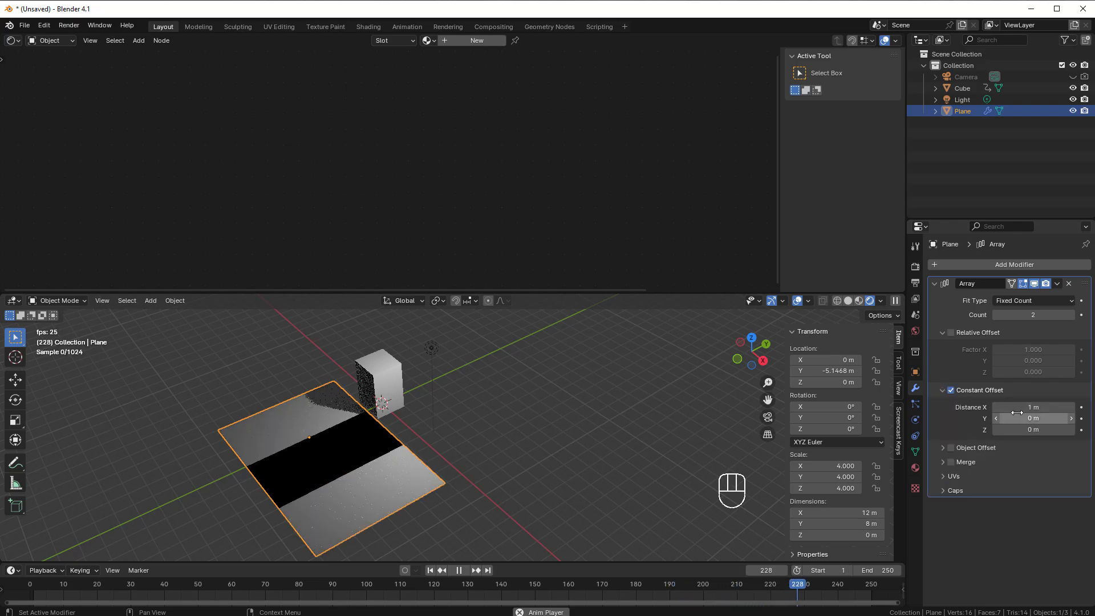
Set the array's constant offset distance to 0 m in X and 4 m in Z
{"action": "left_click", "coordinate": [1017, 407]}
{"action": "type", "text": "0"}
{"action": "key", "text": "Return"}
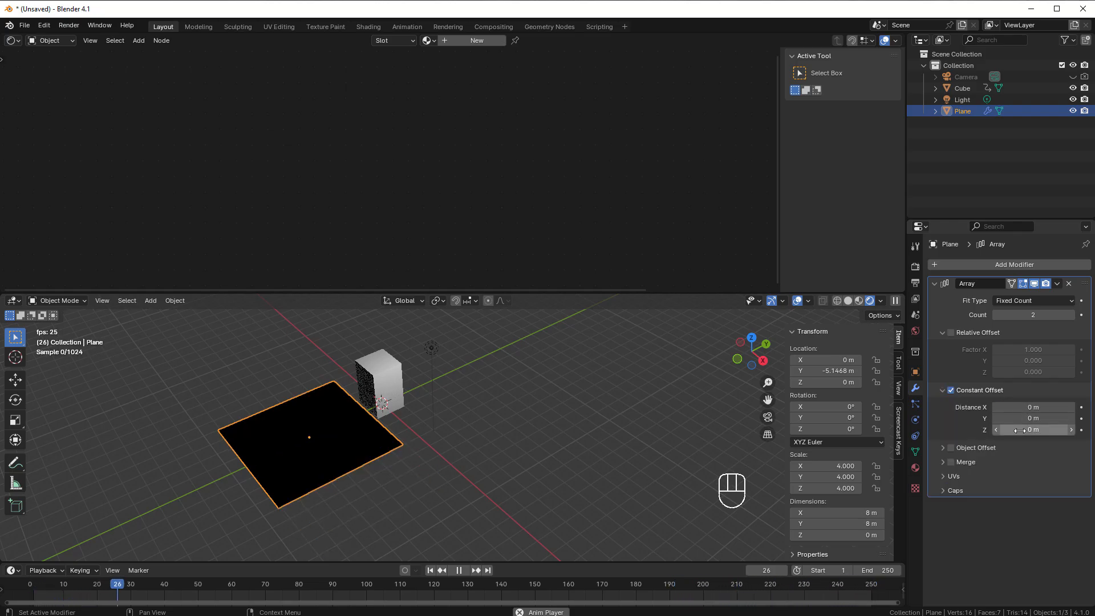
{"action": "left_click", "coordinate": [1019, 431]}
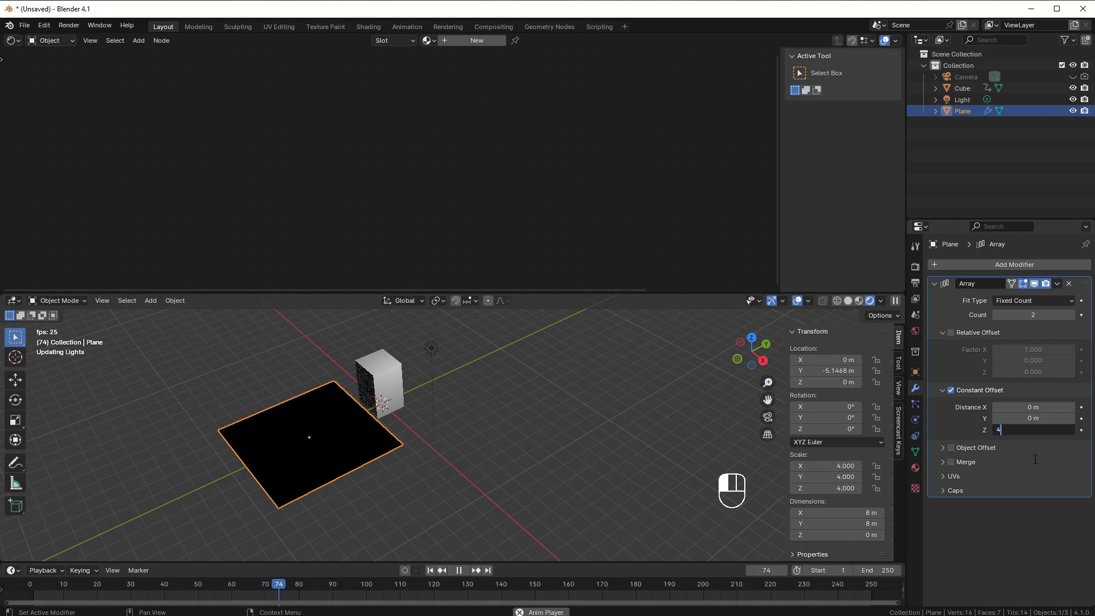
{"action": "type", "text": "4"}
{"action": "key", "text": "Return"}
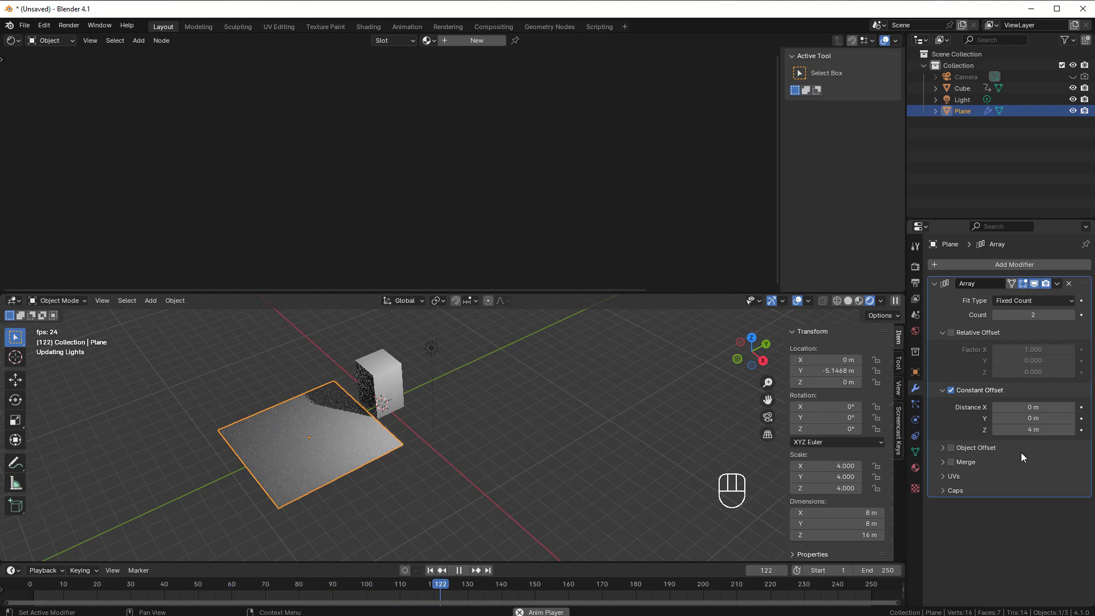
{"action": "scroll", "coordinate": [499, 492], "scroll_direction": "down", "scroll_amount": 2}
{"action": "scroll", "coordinate": [490, 482], "scroll_direction": "down", "scroll_amount": 3}
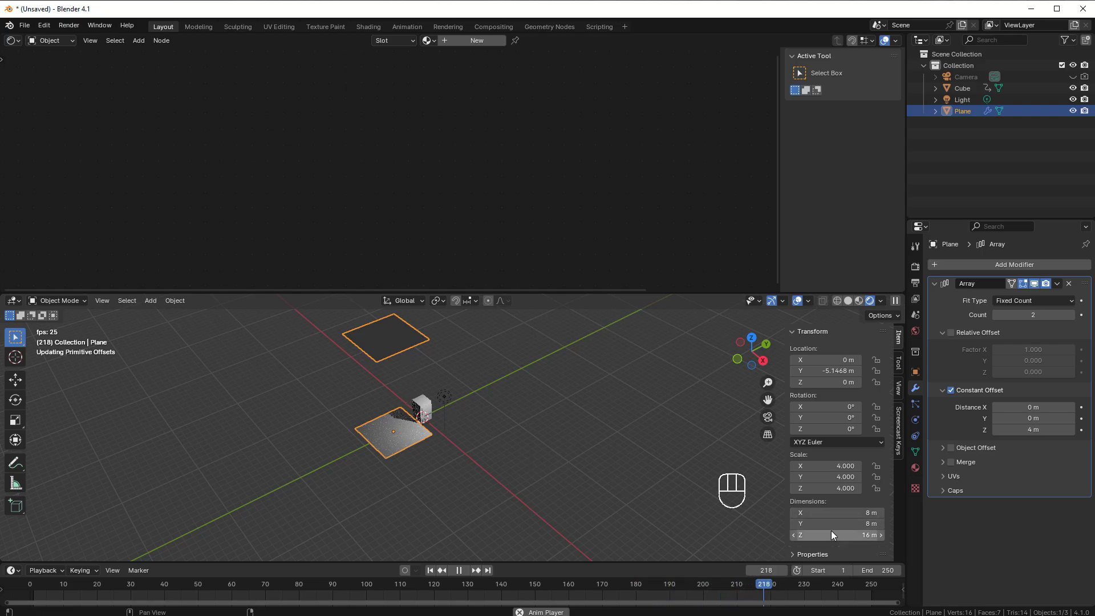
Set the plane's array count to 10 and inspect the stacked floors around the cube
{"action": "left_click", "coordinate": [1032, 317]}
{"action": "type", "text": "1"}
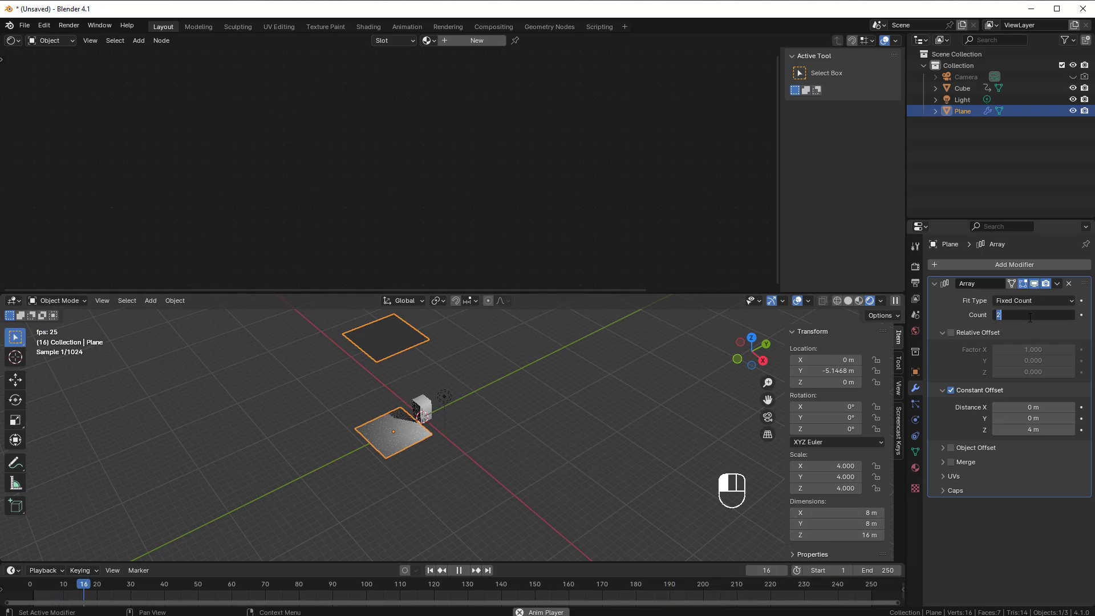
{"action": "type", "text": "0"}
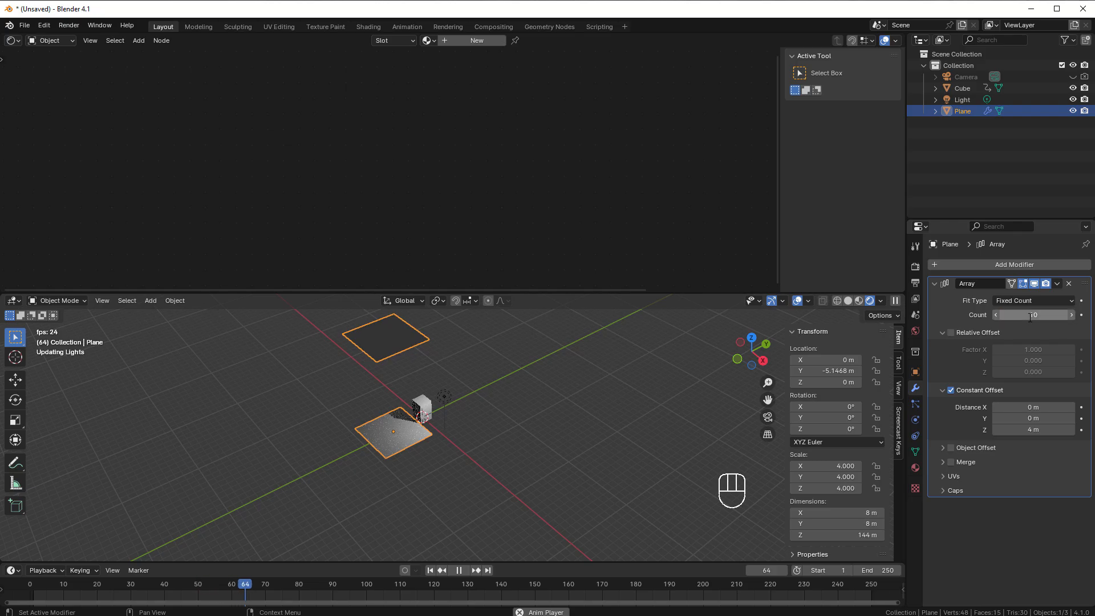
{"action": "key", "text": "Return"}
{"action": "scroll", "coordinate": [426, 492], "scroll_direction": "down", "scroll_amount": 5}
{"action": "middle_click_drag", "start_coordinate": [426, 491], "coordinate": [466, 485]}
{"action": "scroll", "coordinate": [471, 456], "scroll_direction": "up", "scroll_amount": 6}
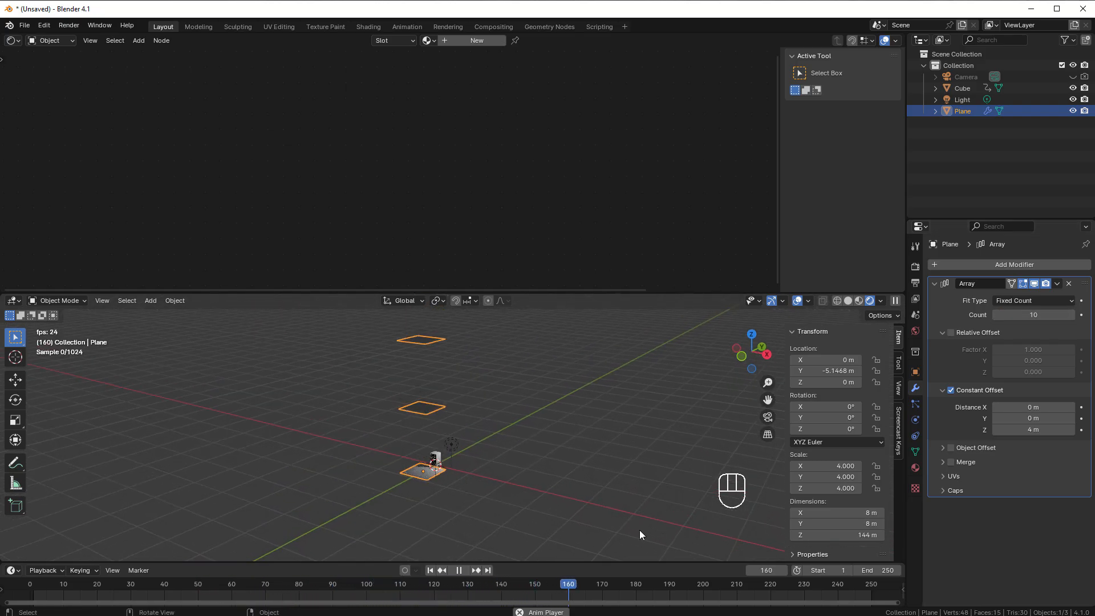
{"action": "scroll", "coordinate": [451, 460], "scroll_direction": "up", "scroll_amount": 3}
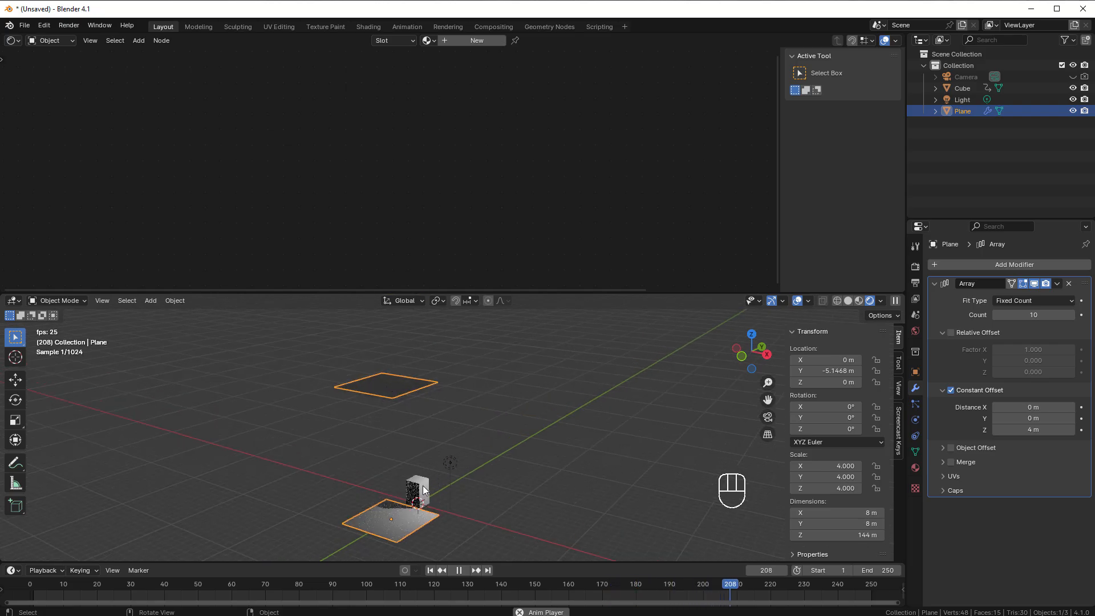
Test the cube's stops against the floor planes by setting its Level to 1 and then 2
{"action": "left_click", "coordinate": [419, 482]}
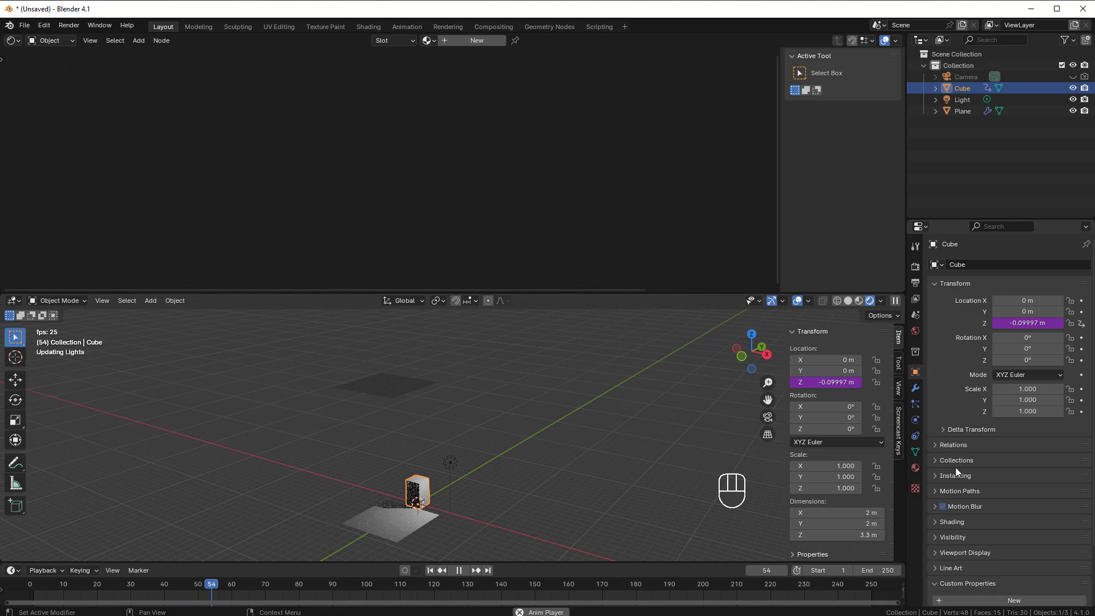
{"action": "scroll", "coordinate": [964, 496], "scroll_direction": "down", "scroll_amount": 3}
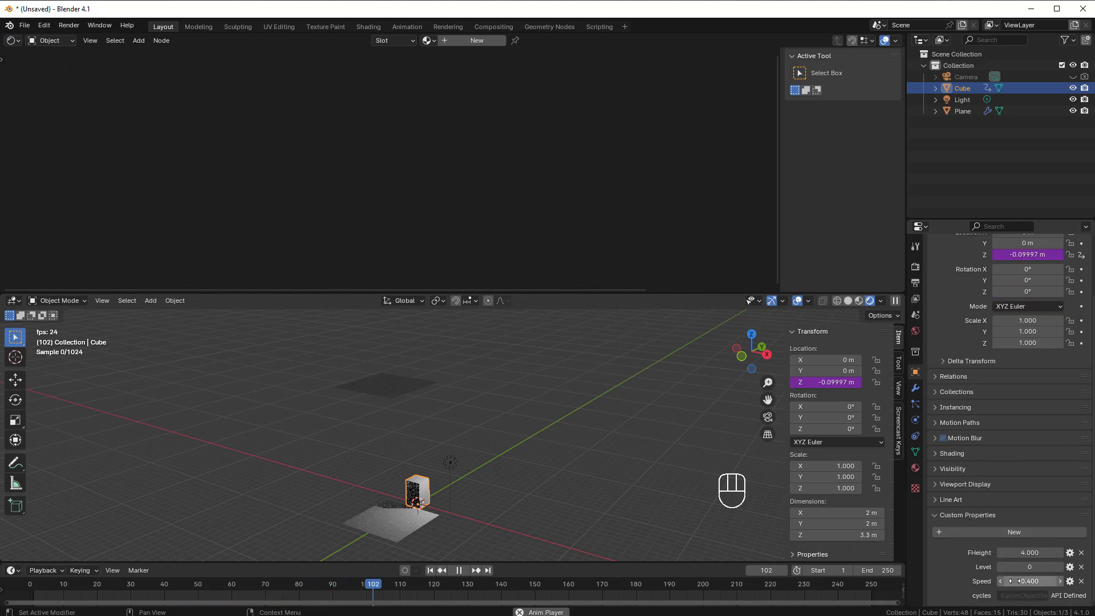
{"action": "left_click", "coordinate": [1027, 567]}
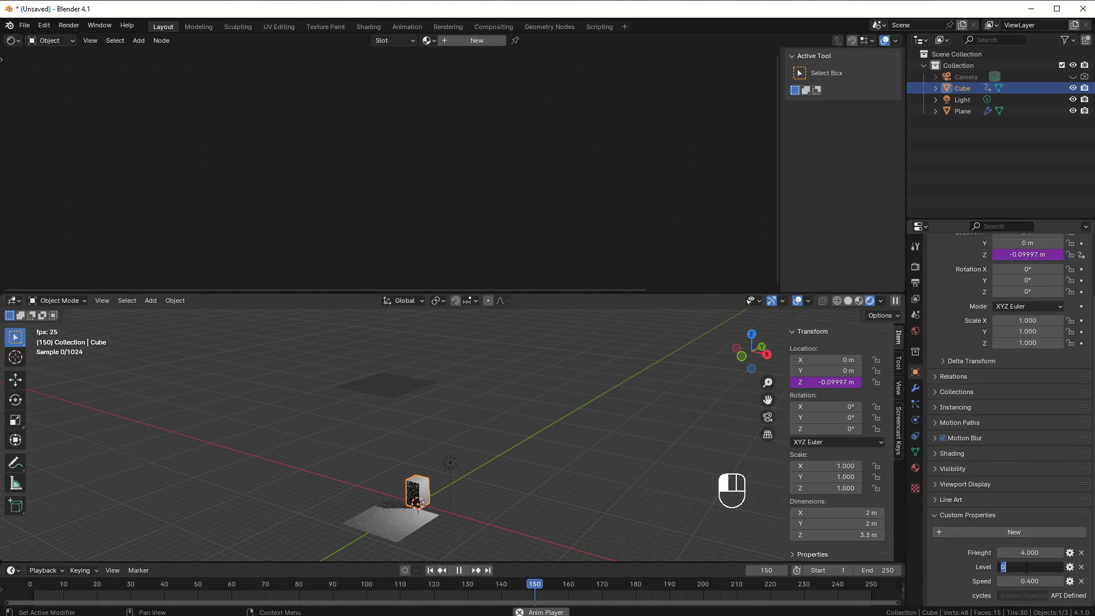
{"action": "type", "text": "1"}
{"action": "key", "text": "Return"}
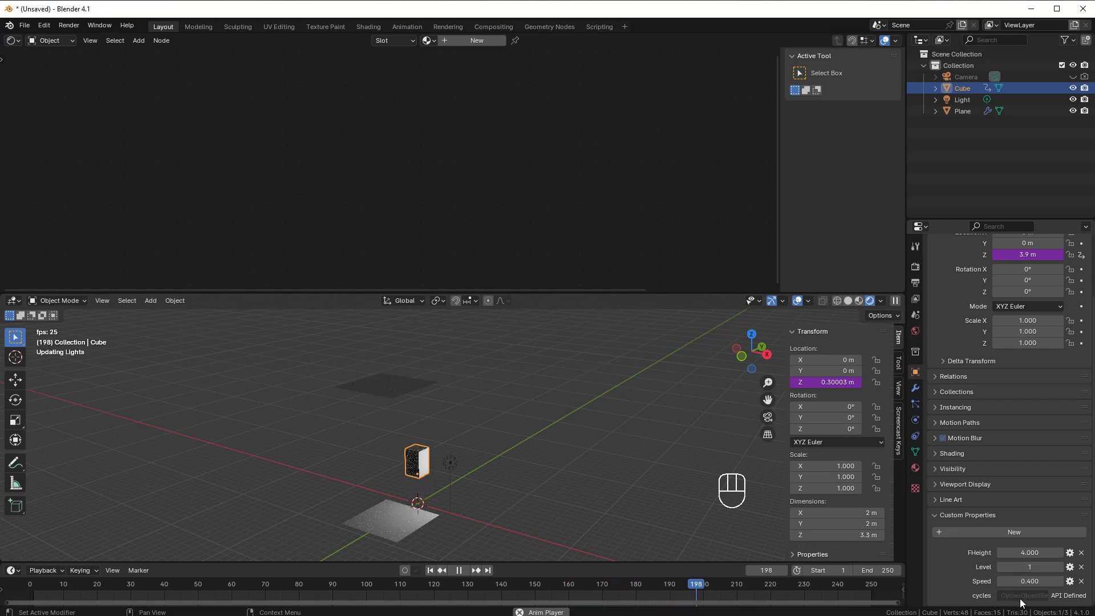
{"action": "middle_click_drag", "start_coordinate": [488, 510], "coordinate": [464, 494]}
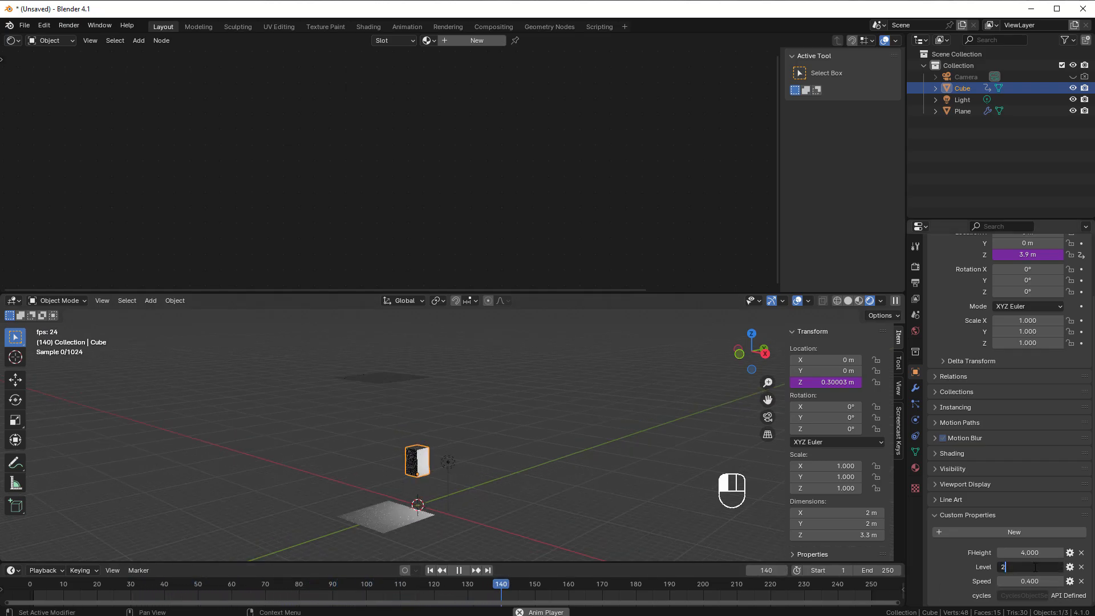
{"action": "key", "text": "Return"}
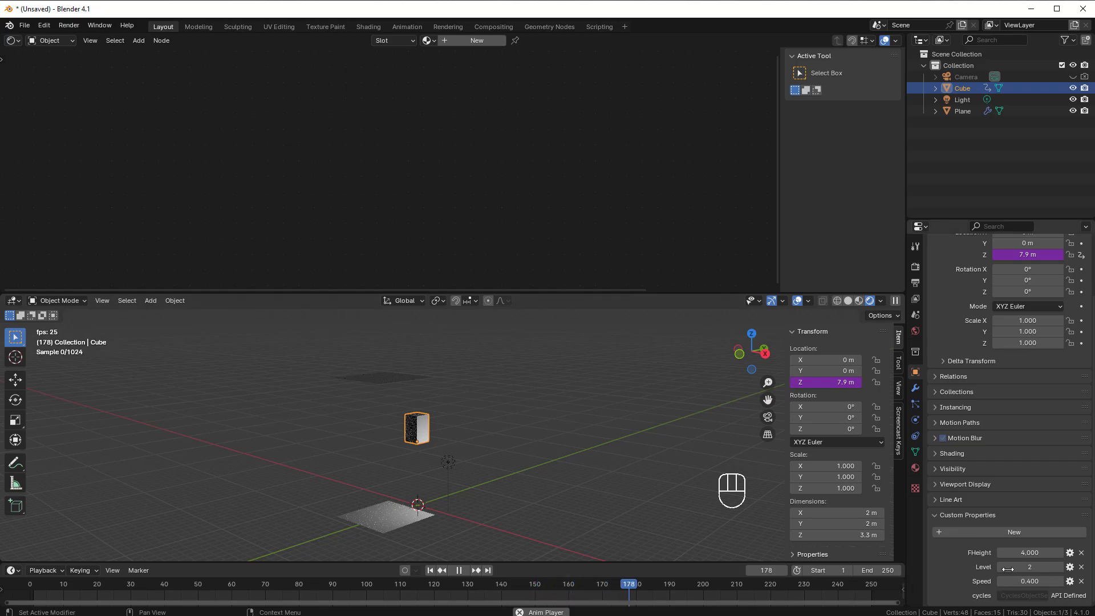
Set the cube's FHeight custom property to 3 and its Level to 1
{"action": "left_click", "coordinate": [1020, 552]}
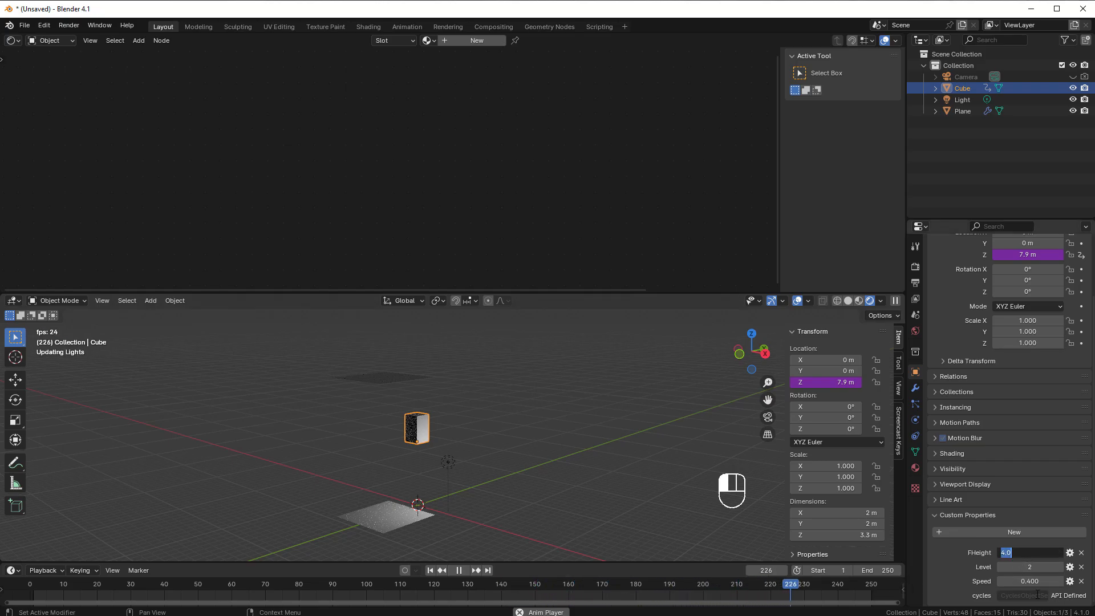
{"action": "type", "text": "3"}
{"action": "key", "text": "Return"}
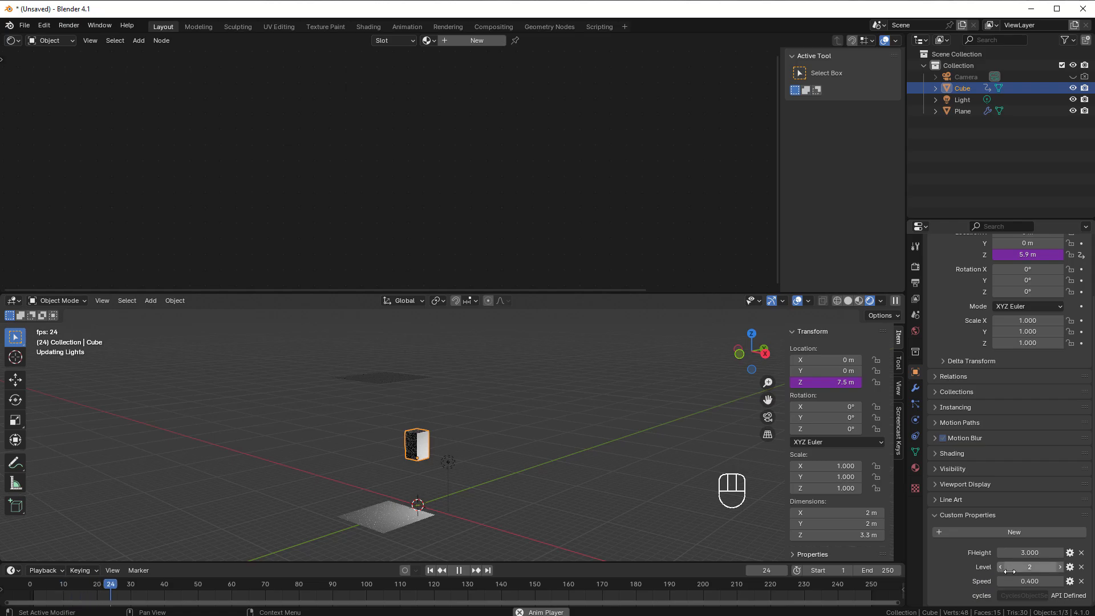
{"action": "left_click", "coordinate": [1022, 572]}
{"action": "type", "text": "1"}
{"action": "key", "text": "Return"}
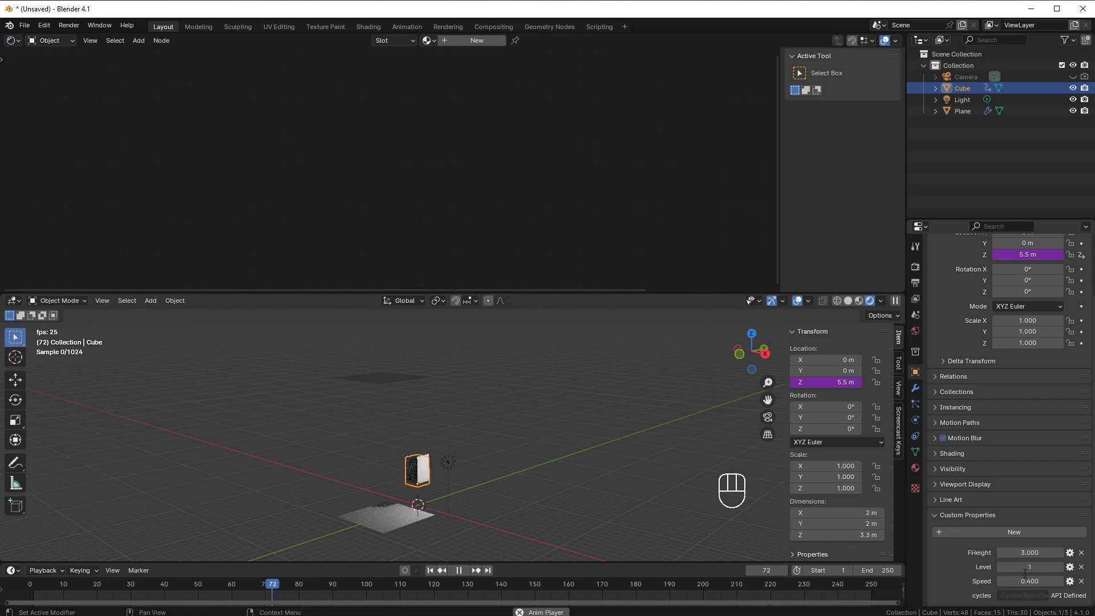
Set the cube's FHeight custom property to 4 to match the floor spacing
{"action": "left_click", "coordinate": [1021, 553]}
{"action": "type", "text": "4"}
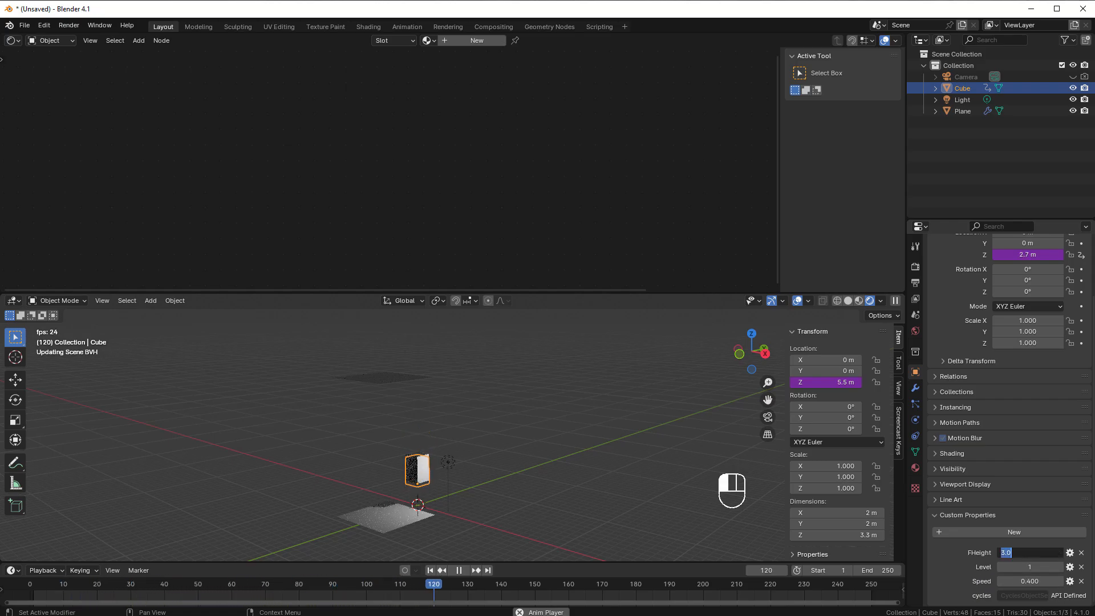
{"action": "key", "text": "Return"}
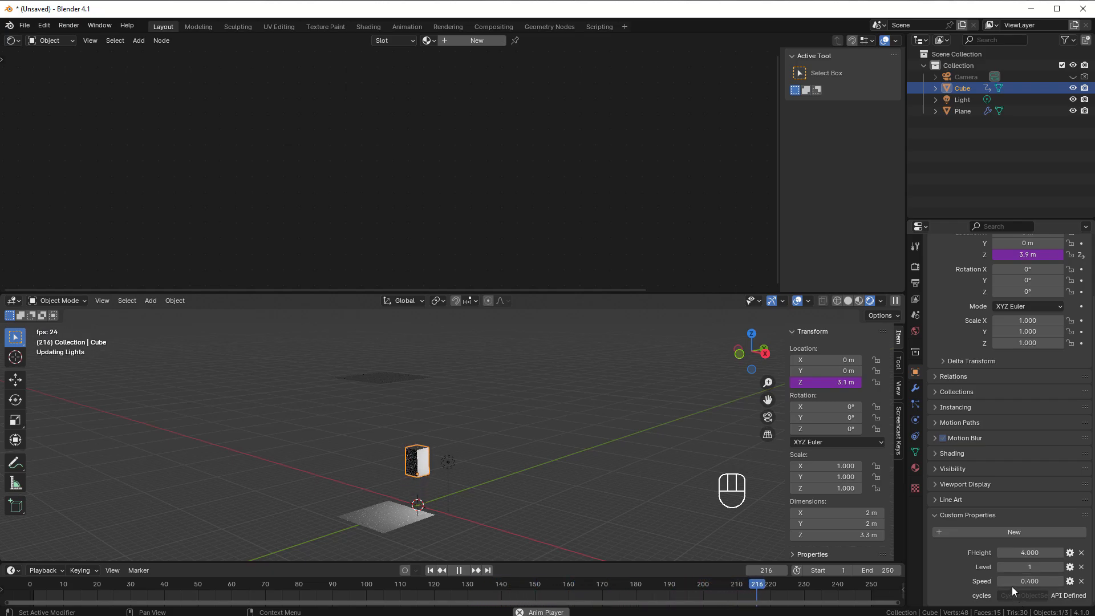
{"action": "middle_click_drag", "start_coordinate": [494, 525], "coordinate": [508, 516]}
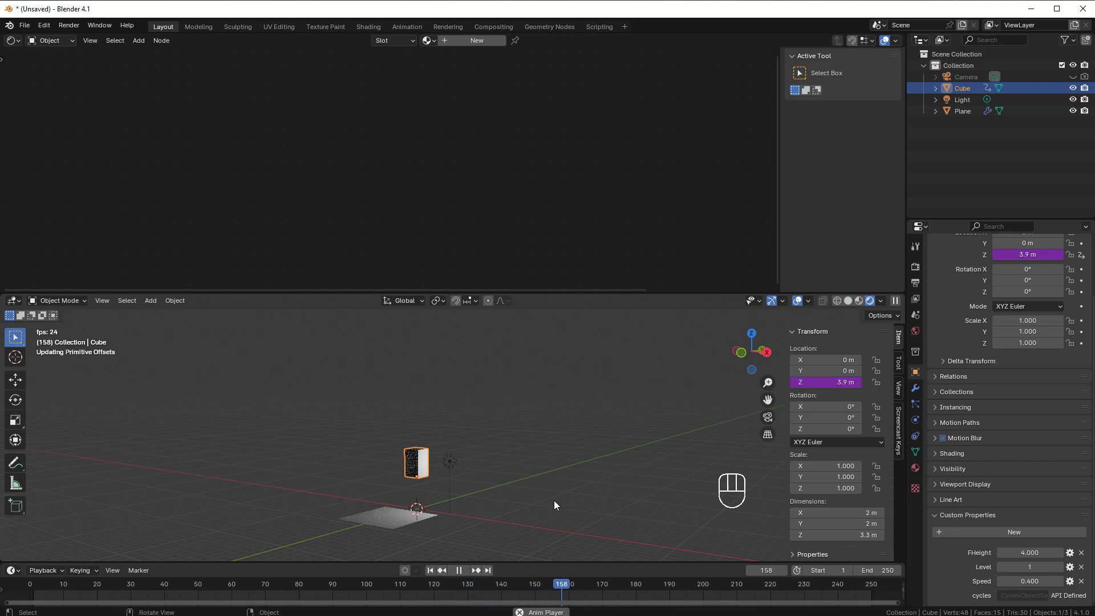
Apply the scale of the arrayed floor plane and inspect the floor spacing around the cube
{"action": "scroll", "coordinate": [391, 513], "scroll_direction": "down", "scroll_amount": 3}
{"action": "left_click", "coordinate": [419, 482]}
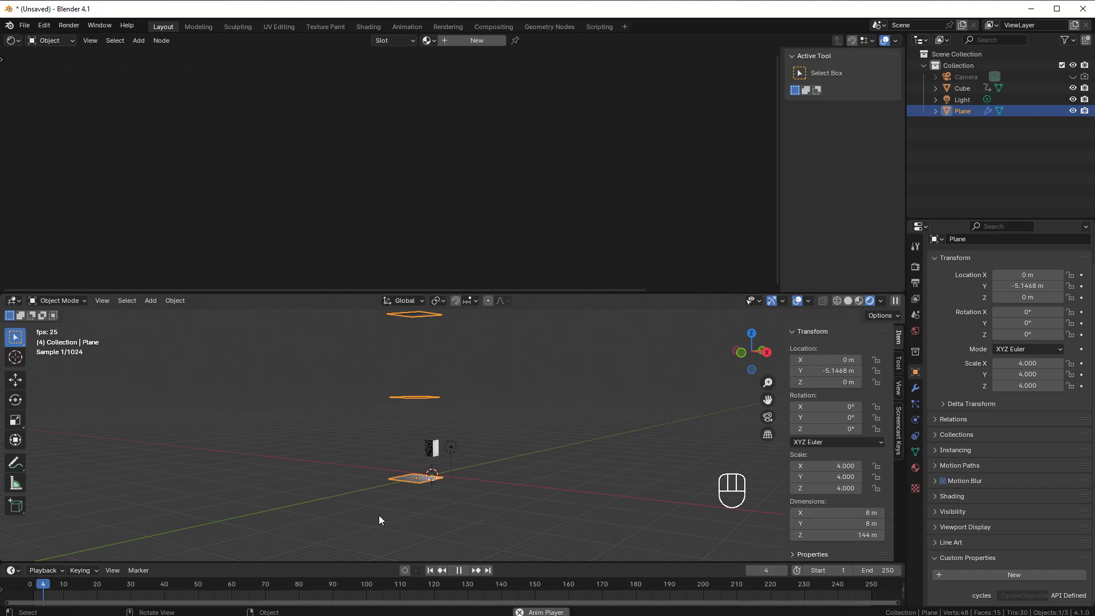
{"action": "left_click", "coordinate": [918, 386]}
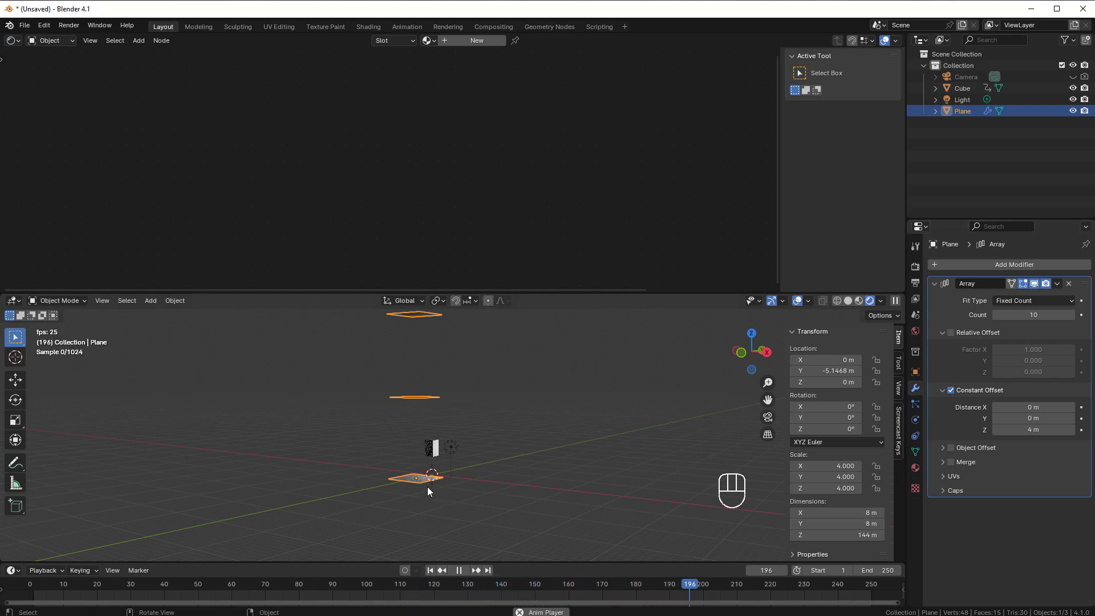
{"action": "key", "text": "ctrl+a"}
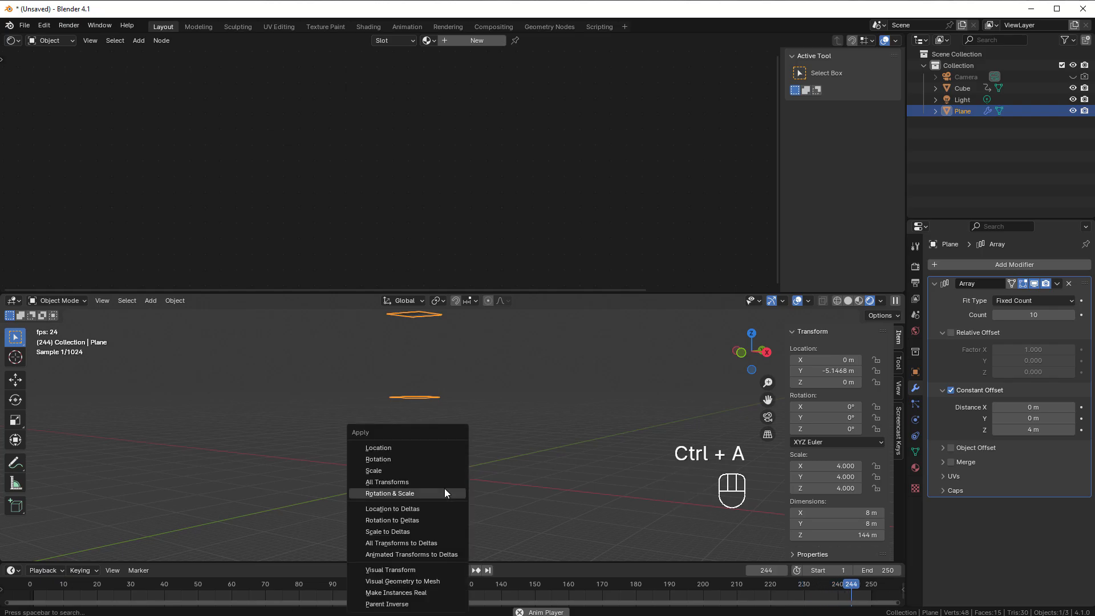
{"action": "left_click", "coordinate": [403, 473]}
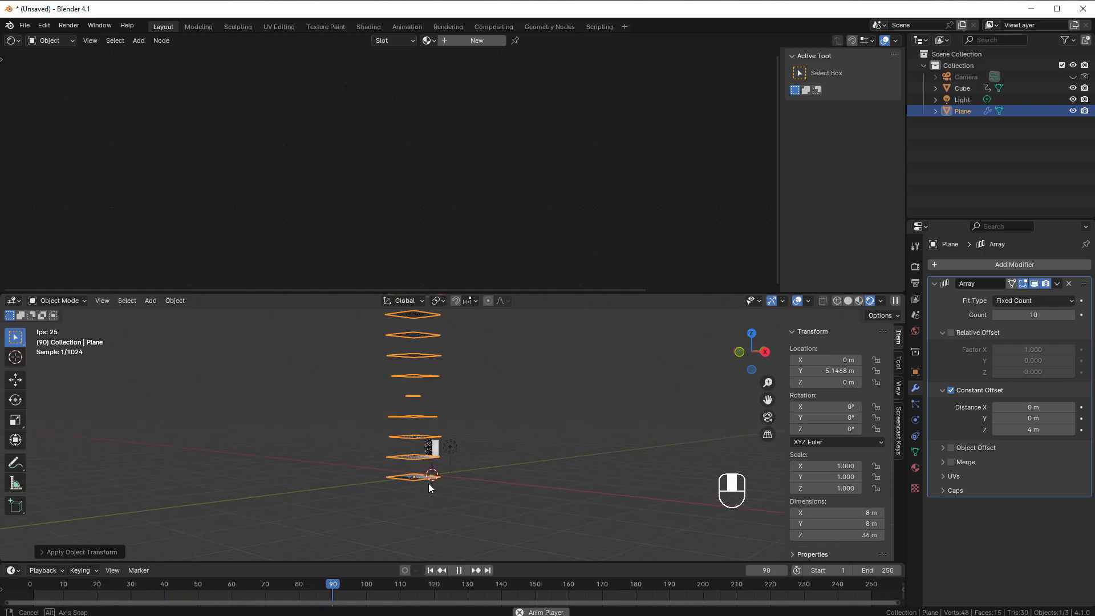
{"action": "scroll", "coordinate": [430, 484], "scroll_direction": "up", "scroll_amount": 4}
{"action": "middle_click_drag", "start_coordinate": [428, 483], "coordinate": [526, 456]}
{"action": "scroll", "coordinate": [436, 491], "scroll_direction": "down", "scroll_amount": 1}
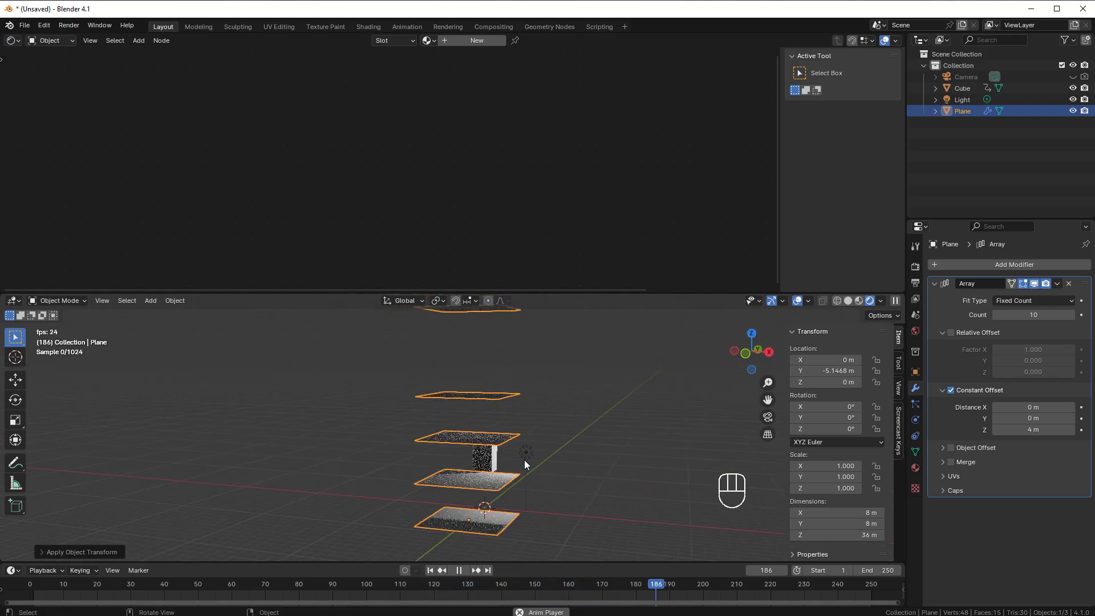
{"action": "middle_click_drag", "start_coordinate": [510, 493], "coordinate": [508, 495]}
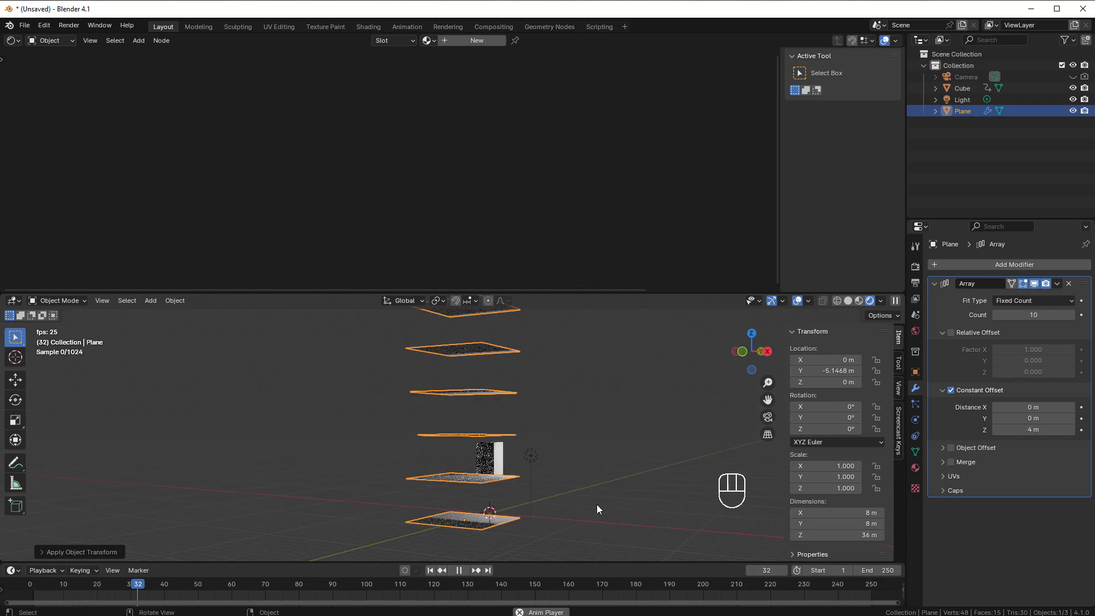
Test the cube's stop against the floor planes by setting its Level custom property to 2
{"action": "left_click", "coordinate": [492, 451]}
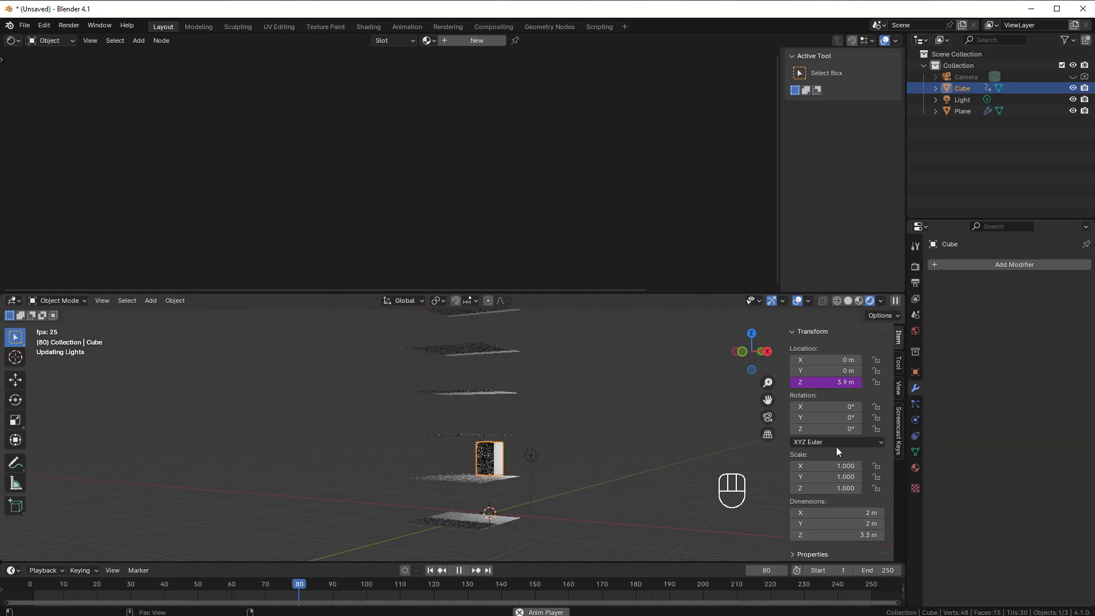
{"action": "left_click", "coordinate": [915, 371]}
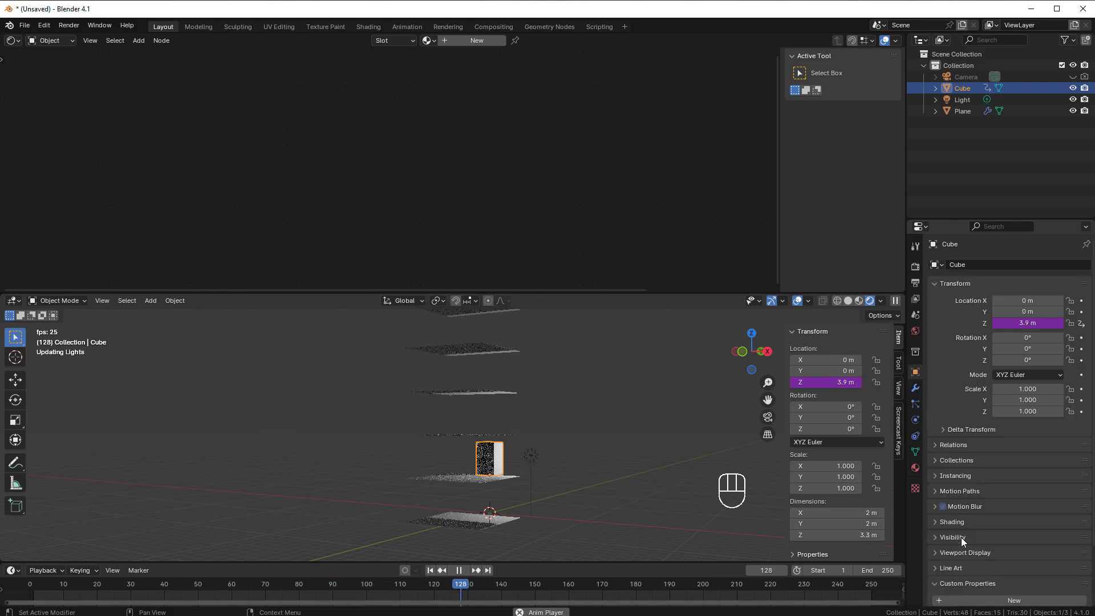
{"action": "scroll", "coordinate": [961, 548], "scroll_direction": "down", "scroll_amount": 3}
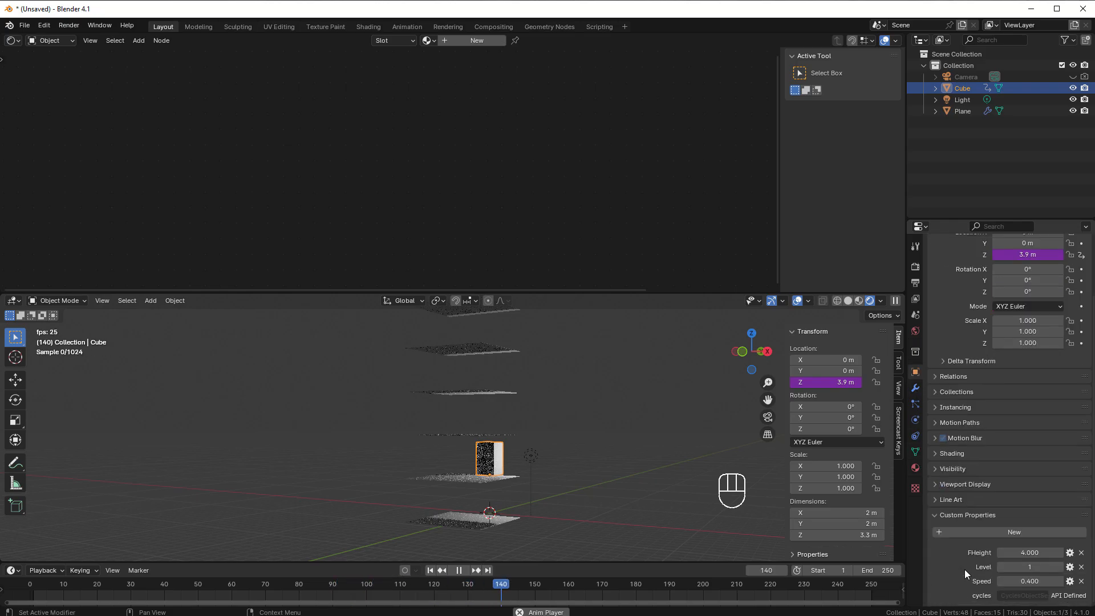
{"action": "left_click", "coordinate": [1026, 567]}
{"action": "type", "text": "2"}
{"action": "key", "text": "Return"}
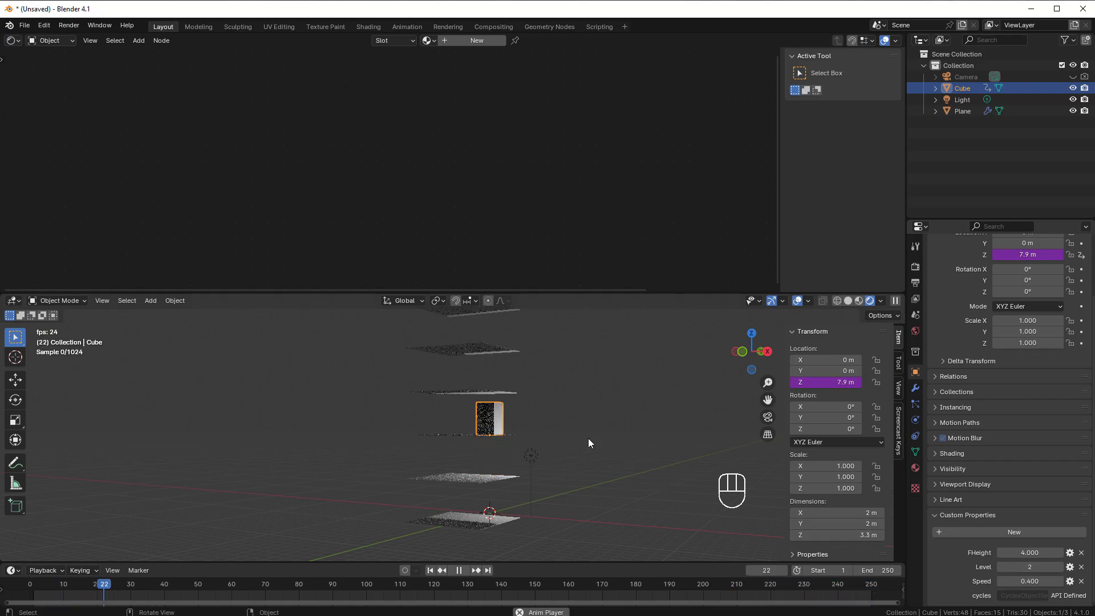
{"action": "middle_click_drag", "start_coordinate": [516, 477], "coordinate": [491, 471], "text": "shift"}
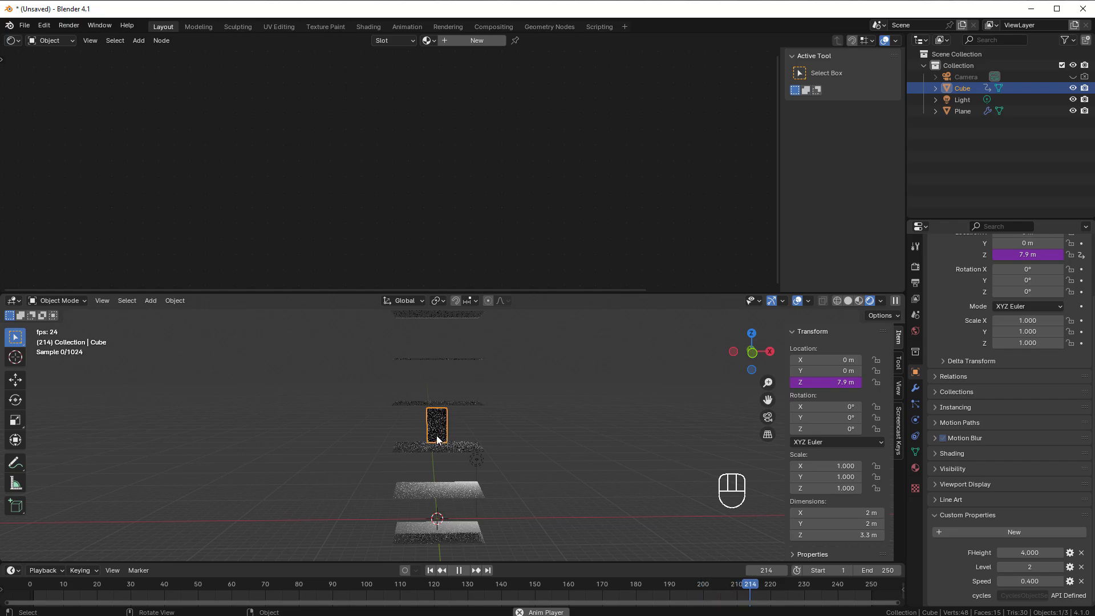
{"action": "middle_click_drag", "start_coordinate": [437, 441], "coordinate": [437, 513]}
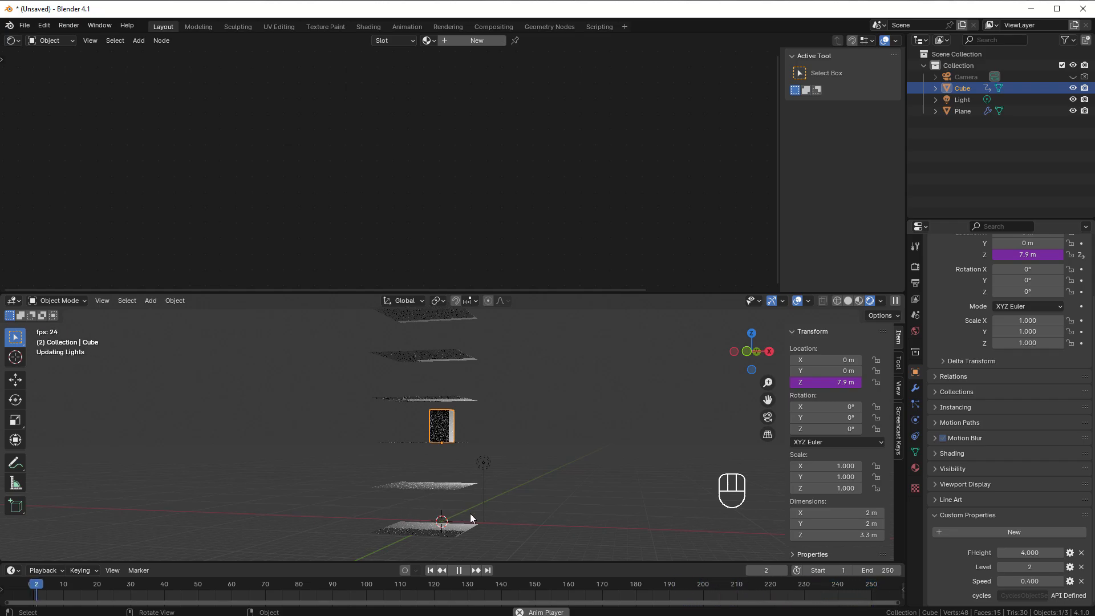
Add a new plane at the origin and rotate it 90° about X so it stands upright
{"action": "middle_click_drag", "start_coordinate": [470, 509], "coordinate": [428, 510]}
{"action": "key", "text": "shift+a"}
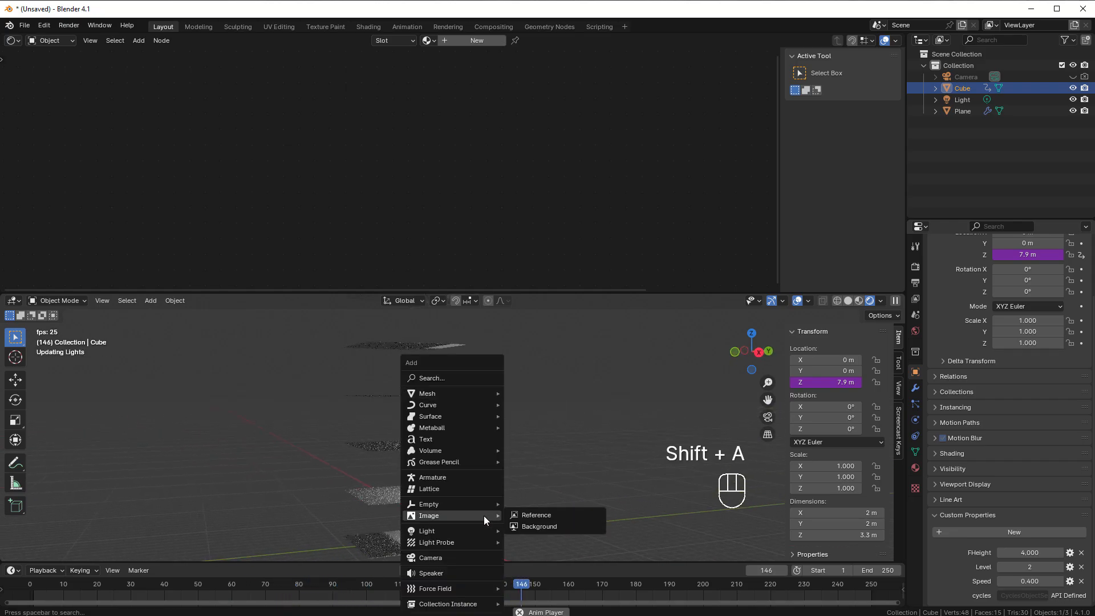
{"action": "mouse_move", "coordinate": [439, 393]}
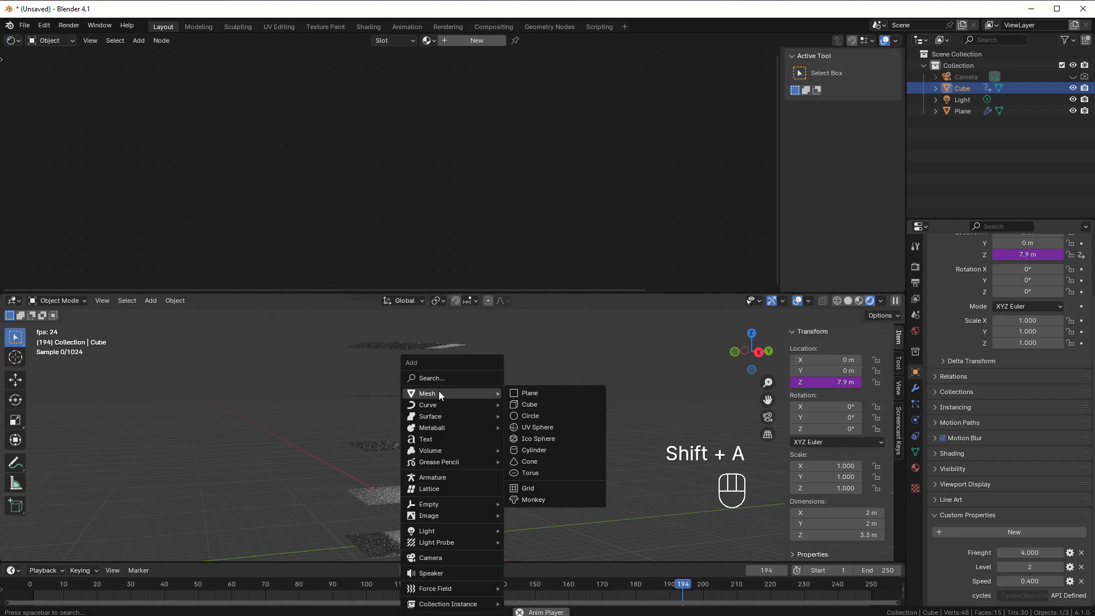
{"action": "left_click", "coordinate": [530, 393]}
{"action": "middle_click_drag", "start_coordinate": [516, 445], "coordinate": [480, 504]}
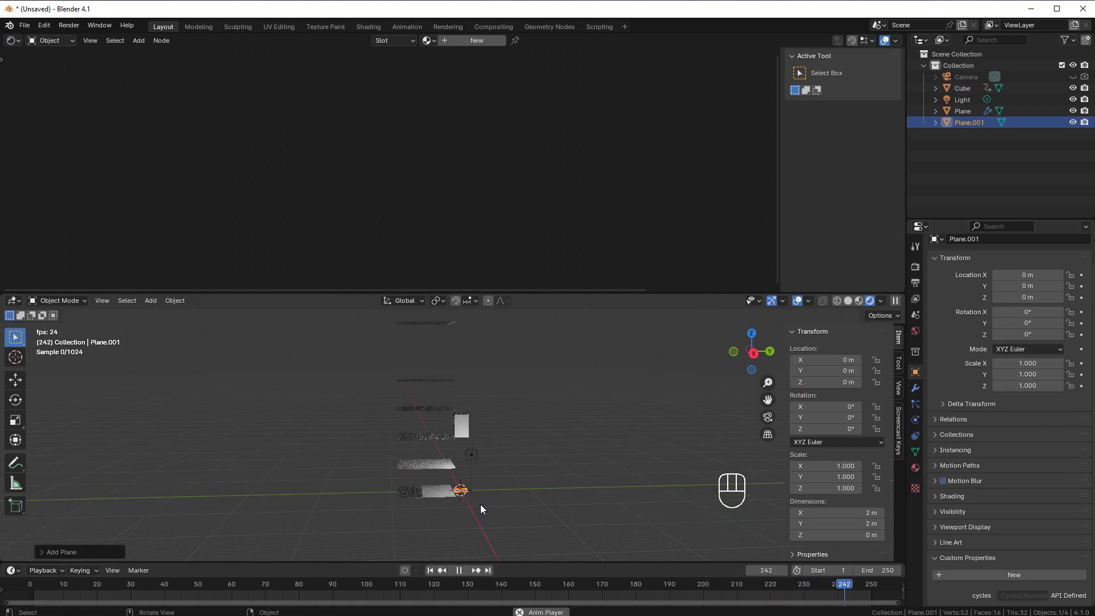
{"action": "type", "text": "rx"}
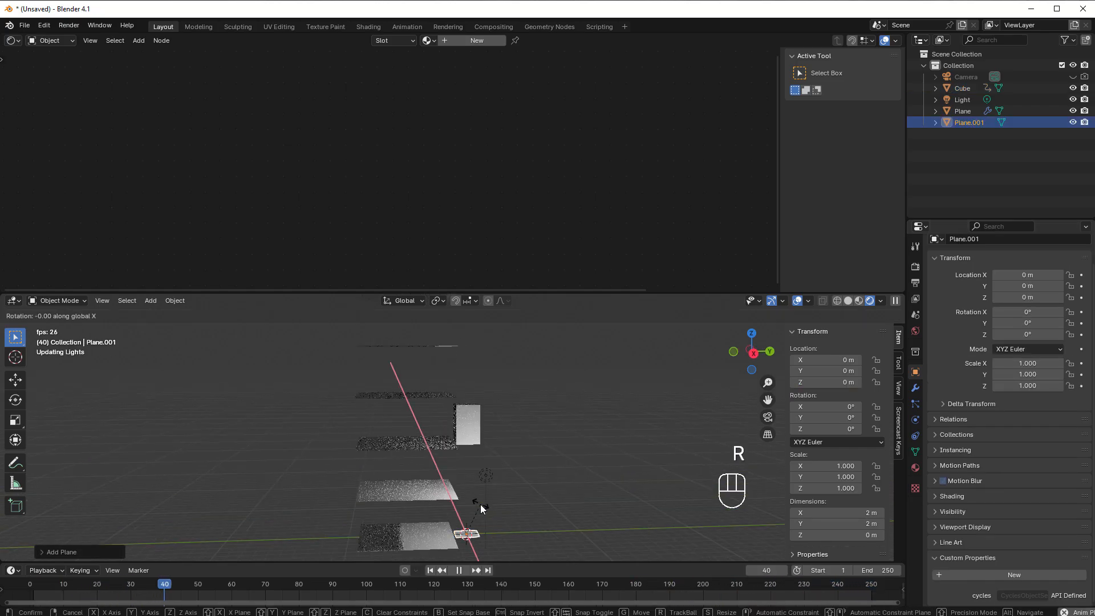
{"action": "type", "text": "90"}
{"action": "key", "text": "Return"}
Raise the upright plane about 0.69 m along Z
{"action": "middle_click_drag", "start_coordinate": [499, 523], "coordinate": [532, 546]}
{"action": "key", "text": "g"}
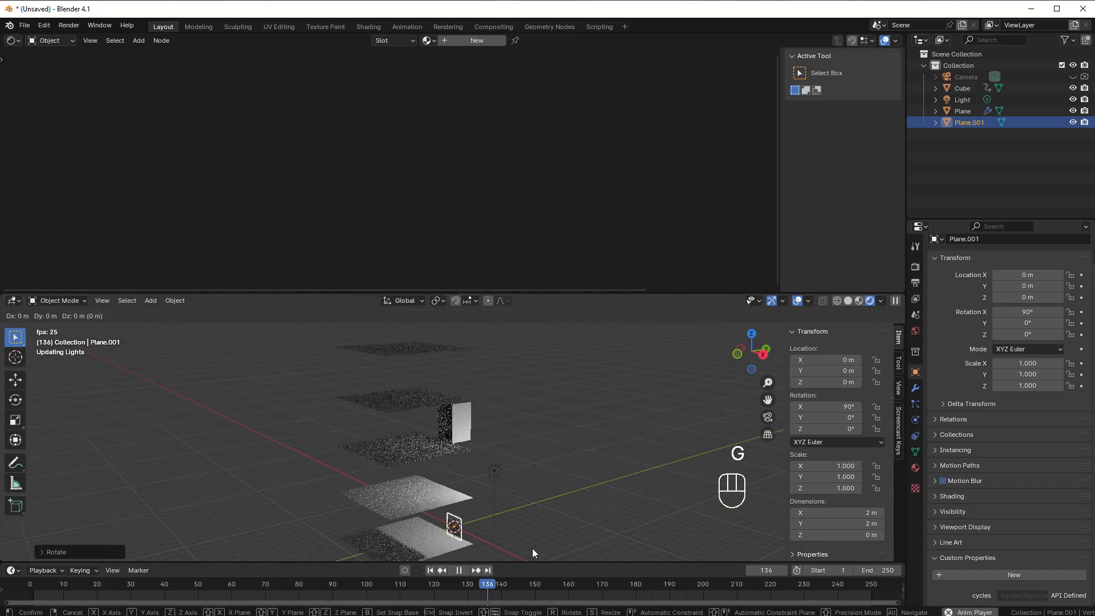
{"action": "key", "text": "z"}
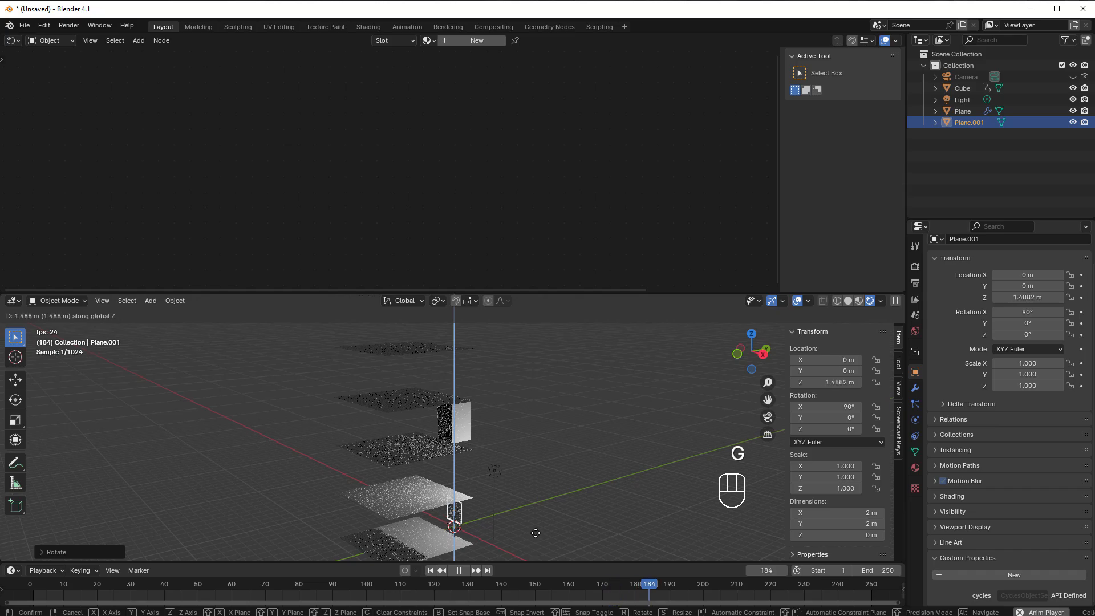
{"action": "left_click", "coordinate": [536, 541]}
{"action": "mouse_move", "coordinate": [536, 542]}
{"action": "middle_mouse_down"}
{"action": "mouse_move", "coordinate": [516, 527]}
{"action": "mouse_move", "coordinate": [523, 539]}
{"action": "middle_mouse_up"}
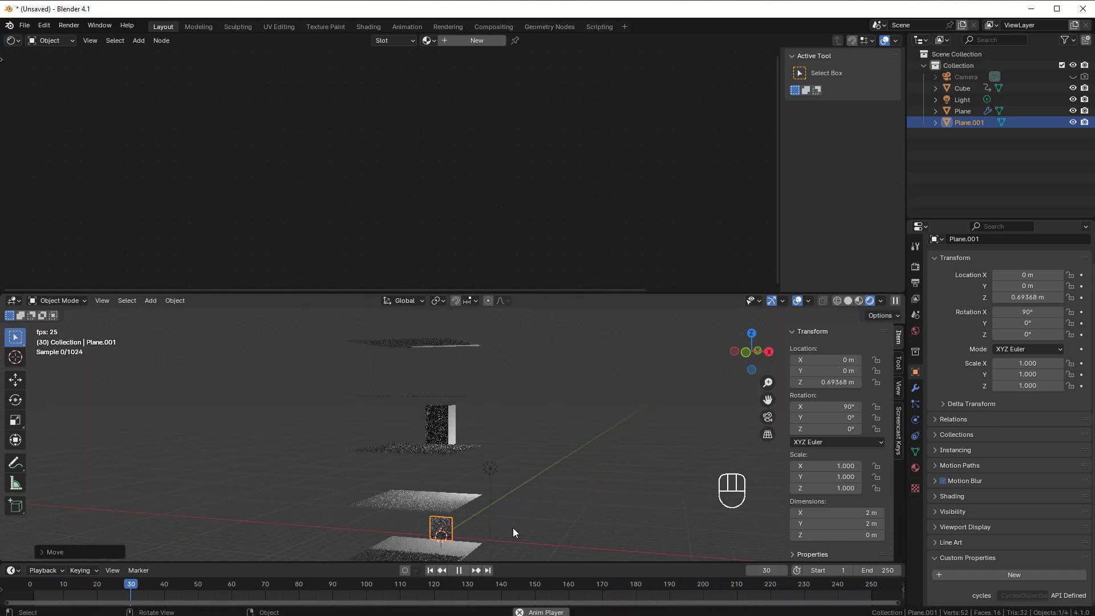
Scale the upright plane into a long, low strip, about 4.46 times along X and 0.25 times along Z
{"action": "key", "text": "KP_Decimal"}
{"action": "middle_click_drag", "start_coordinate": [526, 504], "coordinate": [557, 508]}
{"action": "scroll", "coordinate": [533, 492], "scroll_direction": "down", "scroll_amount": 4}
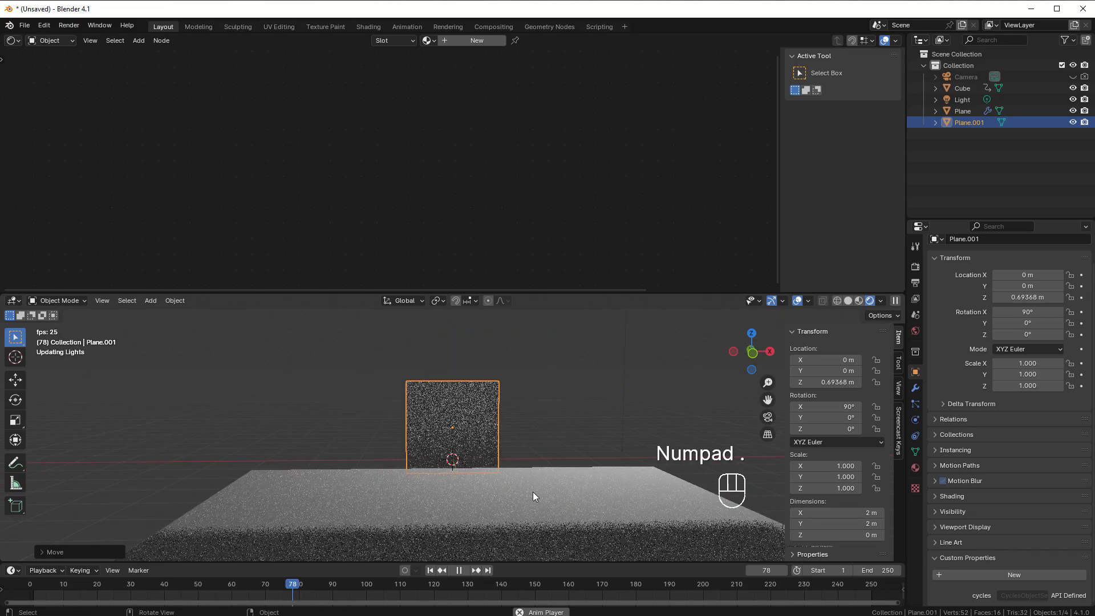
{"action": "key", "text": "s"}
{"action": "key", "text": "x"}
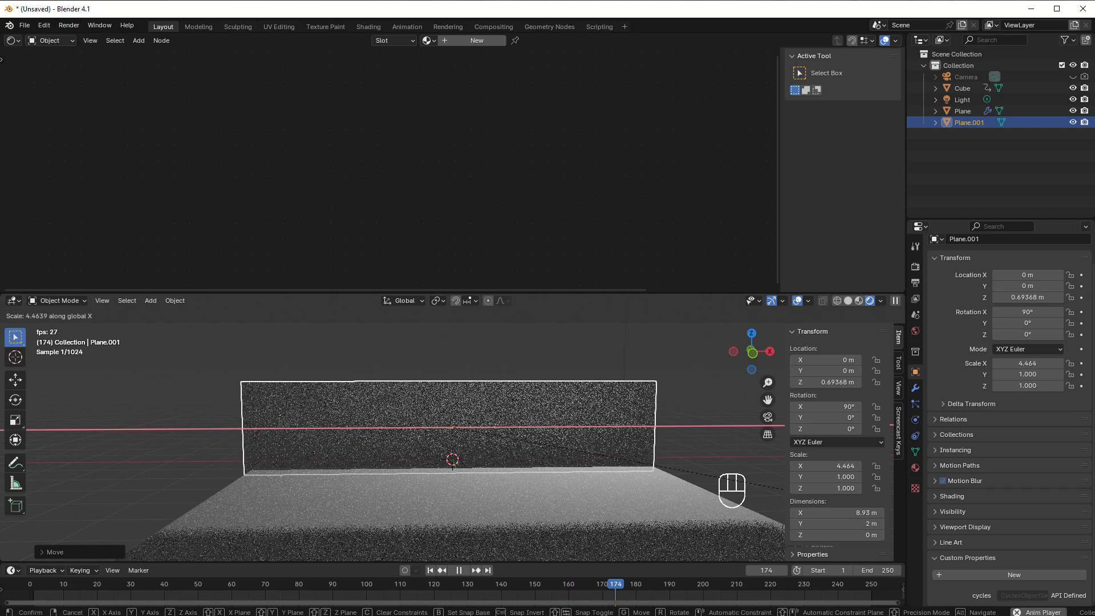
{"action": "left_click", "coordinate": [772, 478]}
{"action": "key", "text": "s"}
{"action": "key", "text": "z"}
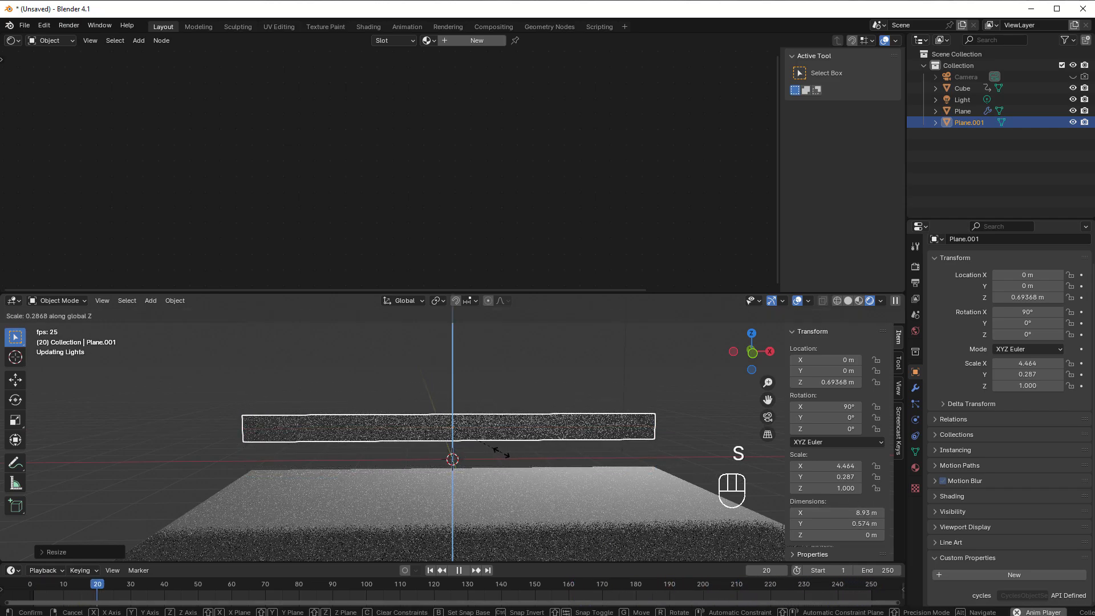
{"action": "left_click", "coordinate": [519, 463]}
{"action": "scroll", "coordinate": [520, 460], "scroll_direction": "down", "scroll_amount": 2}
{"action": "middle_click_drag", "start_coordinate": [520, 458], "coordinate": [432, 459]}
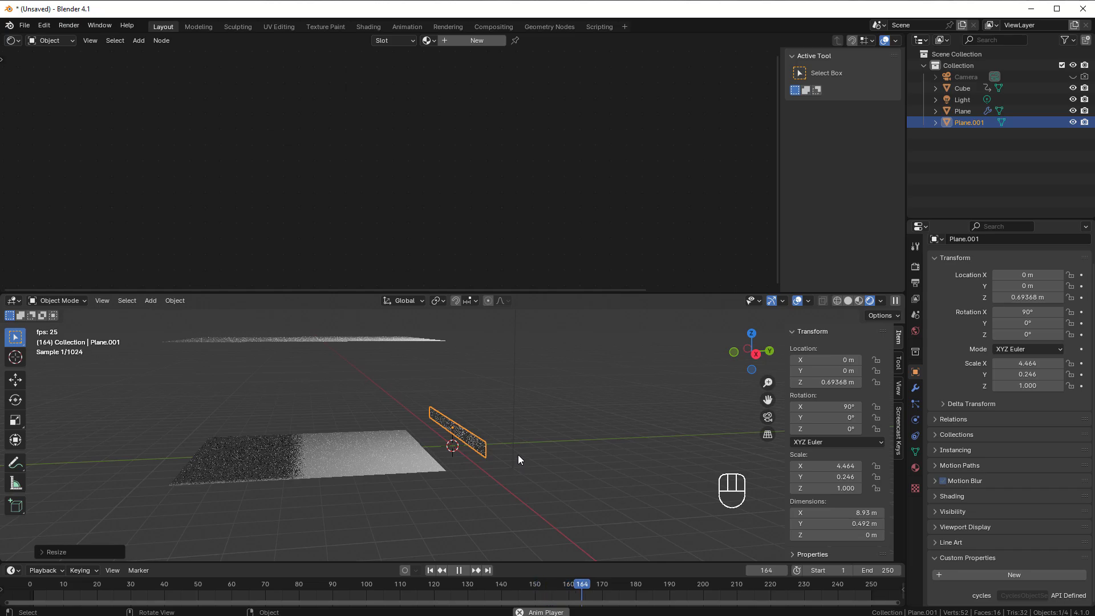
Move the strip about -2.38 m along Y over the lowest floor and apply all its transforms
{"action": "key", "text": "g"}
{"action": "key", "text": "y"}
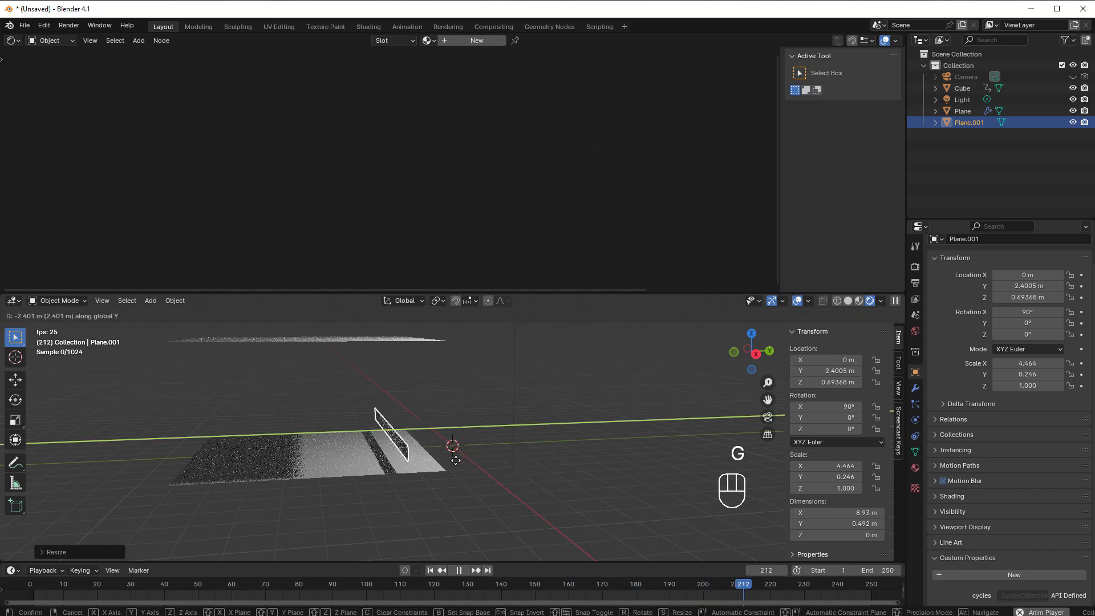
{"action": "left_click", "coordinate": [456, 461]}
{"action": "middle_click_drag", "start_coordinate": [456, 460], "coordinate": [491, 488]}
{"action": "key", "text": "ctrl+a"}
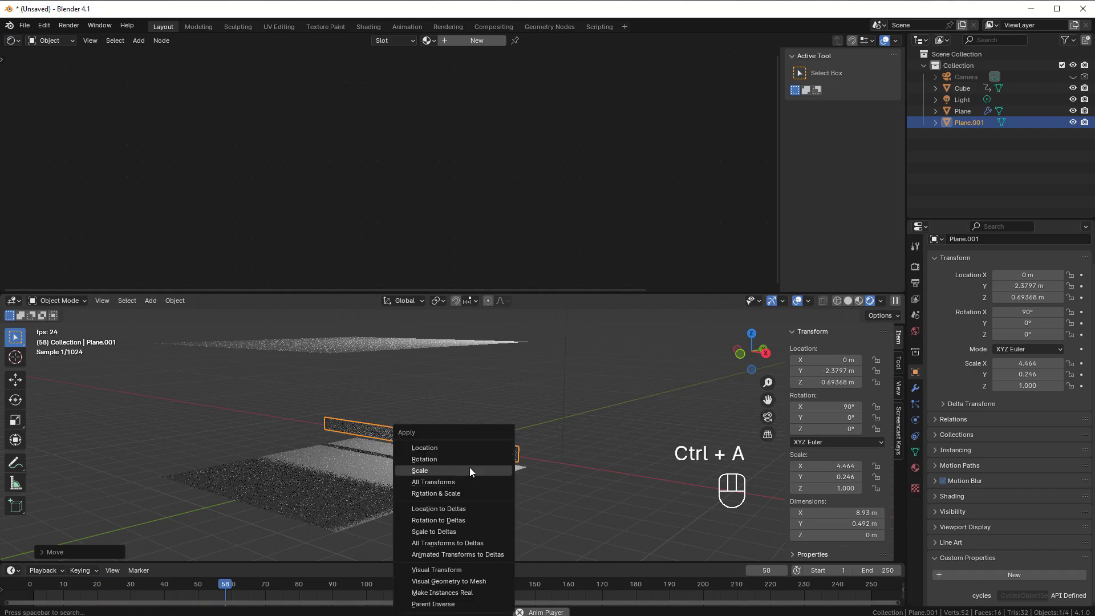
{"action": "left_click", "coordinate": [462, 482]}
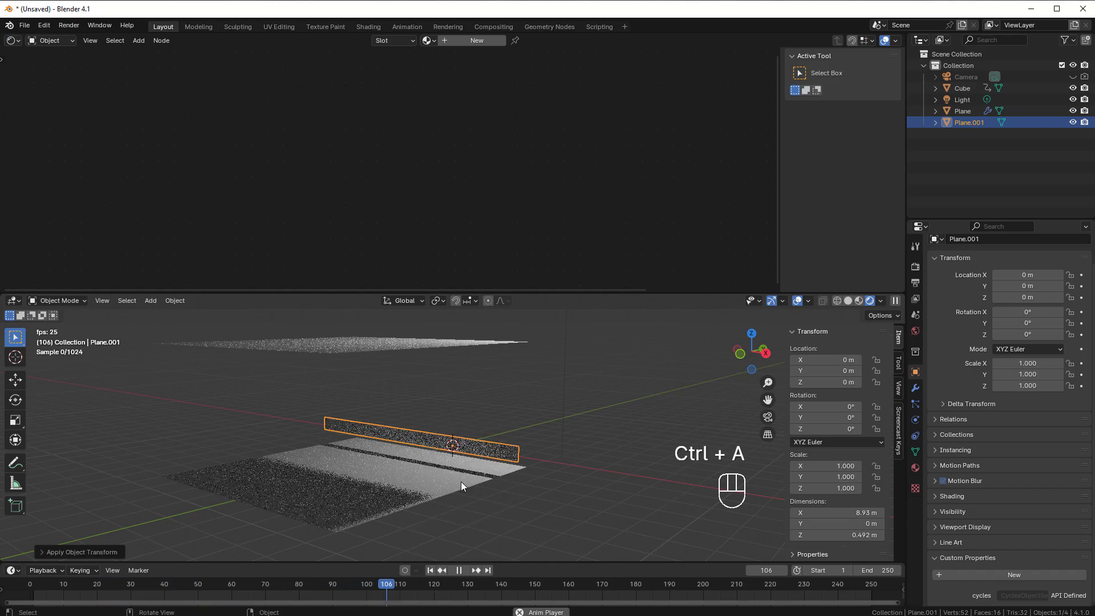
Set the cube's Level custom property to 0, then select the upright strip in front of it
{"action": "middle_click_drag", "start_coordinate": [479, 435], "coordinate": [525, 438]}
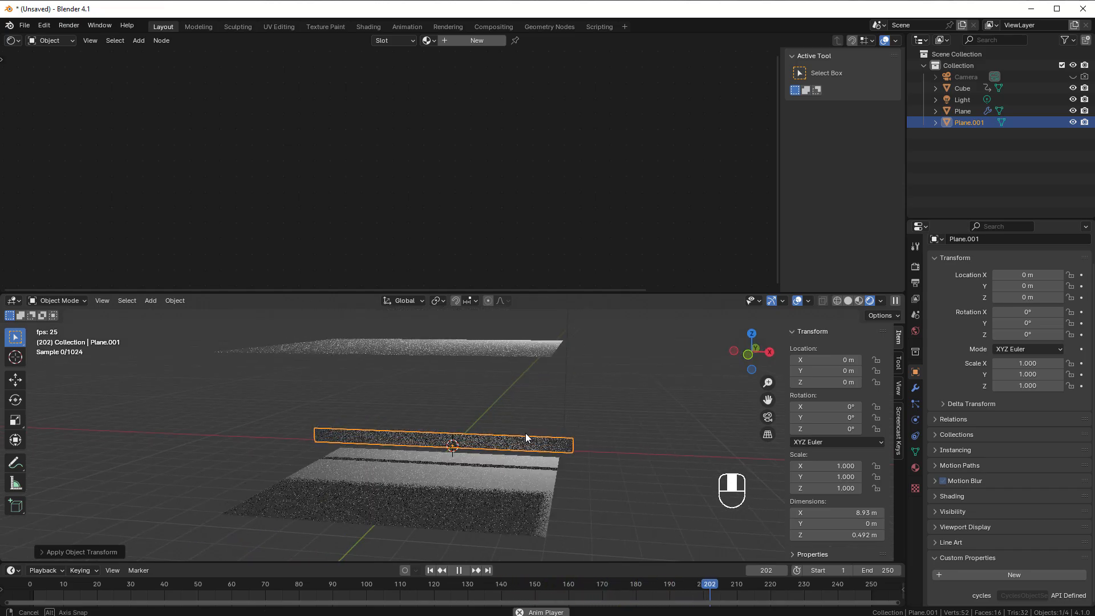
{"action": "scroll", "coordinate": [627, 418], "scroll_direction": "down", "scroll_amount": 5}
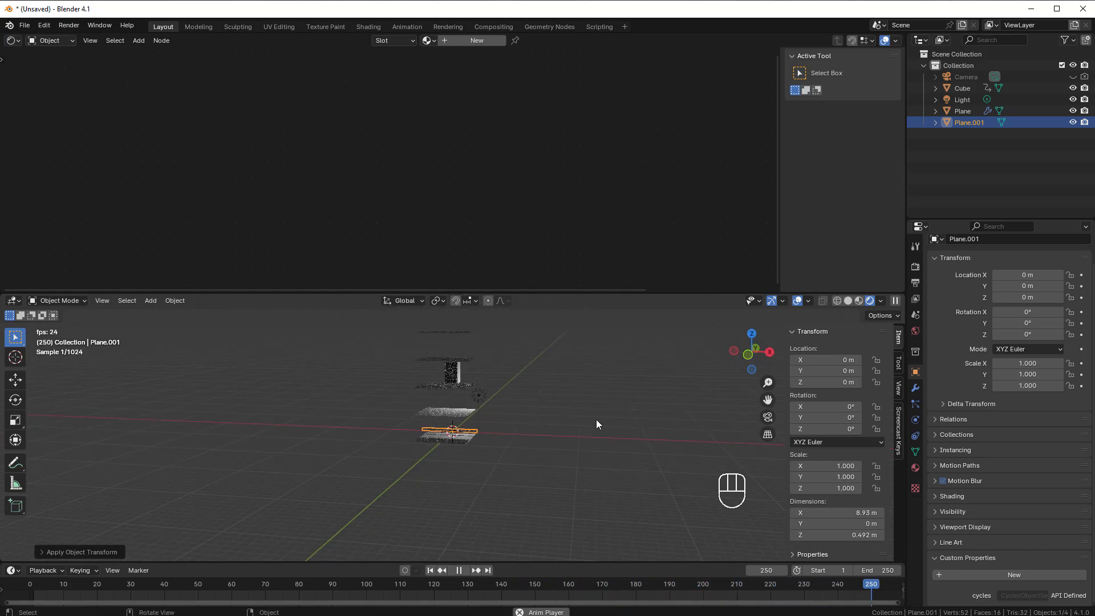
{"action": "left_click", "coordinate": [453, 371]}
{"action": "scroll", "coordinate": [973, 571], "scroll_direction": "down", "scroll_amount": 2}
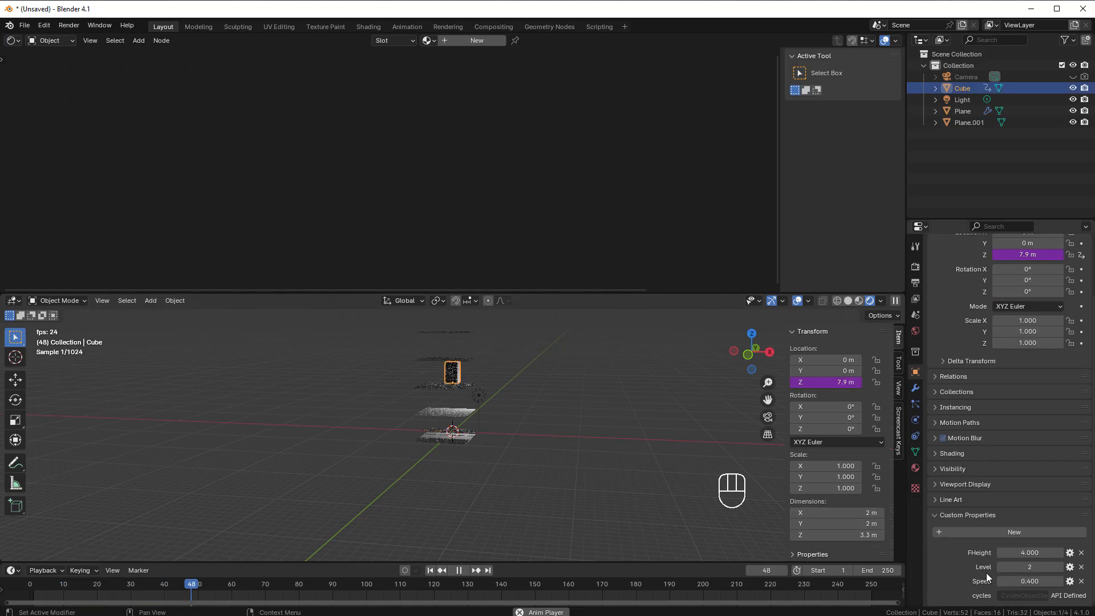
{"action": "left_click", "coordinate": [1021, 567]}
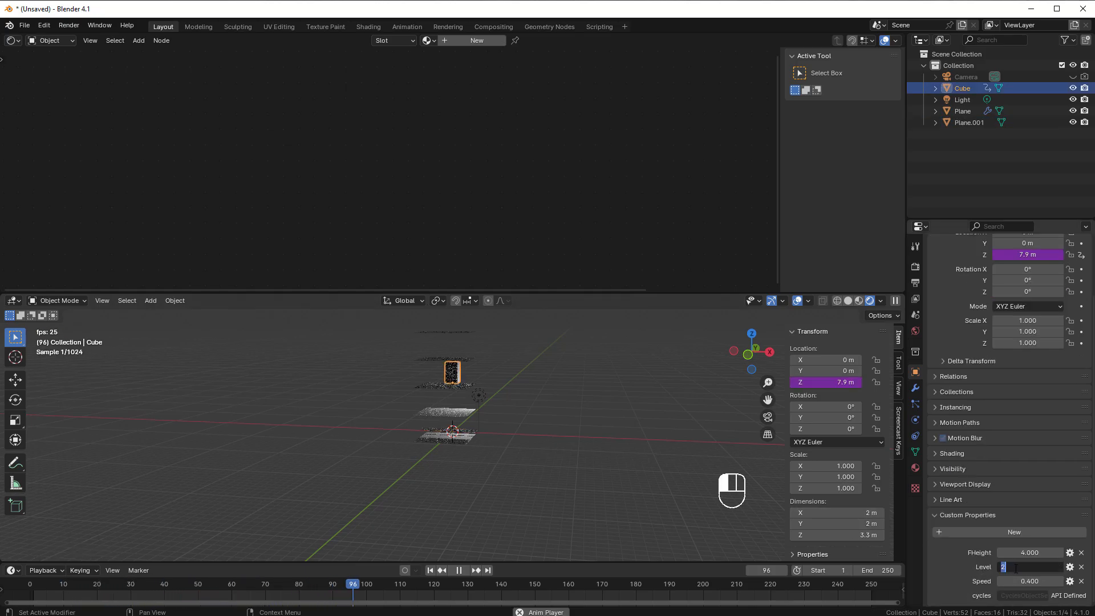
{"action": "type", "text": "0"}
{"action": "key", "text": "Return"}
{"action": "scroll", "coordinate": [461, 458], "scroll_direction": "up", "scroll_amount": 6}
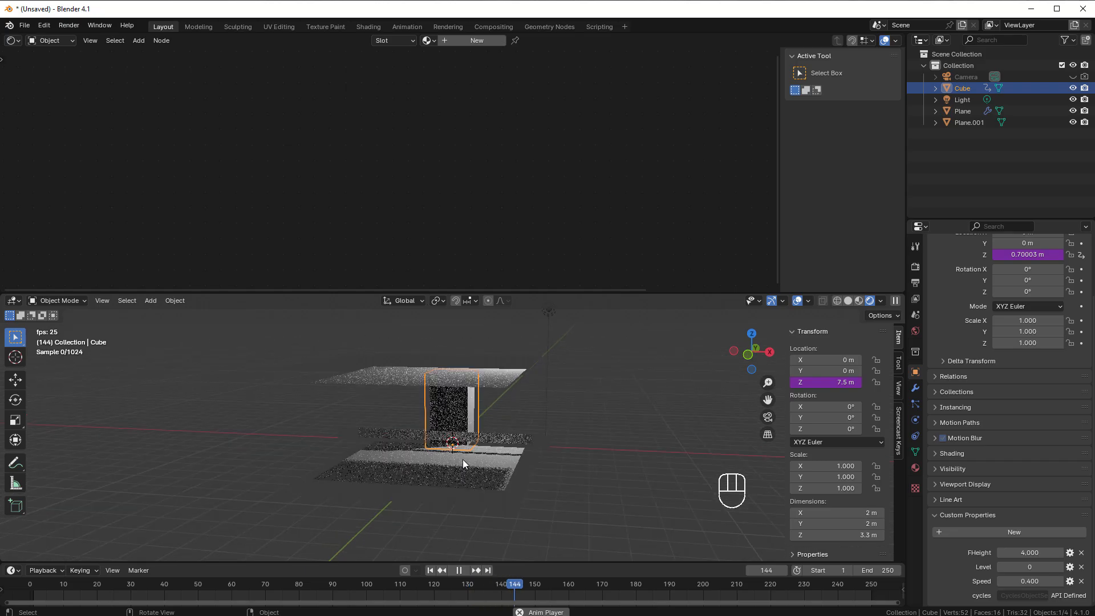
{"action": "mouse_move", "coordinate": [463, 459]}
{"action": "middle_mouse_down"}
{"action": "mouse_move", "coordinate": [443, 453]}
{"action": "mouse_move", "coordinate": [473, 447]}
{"action": "middle_mouse_up"}
{"action": "left_click", "coordinate": [485, 442]}
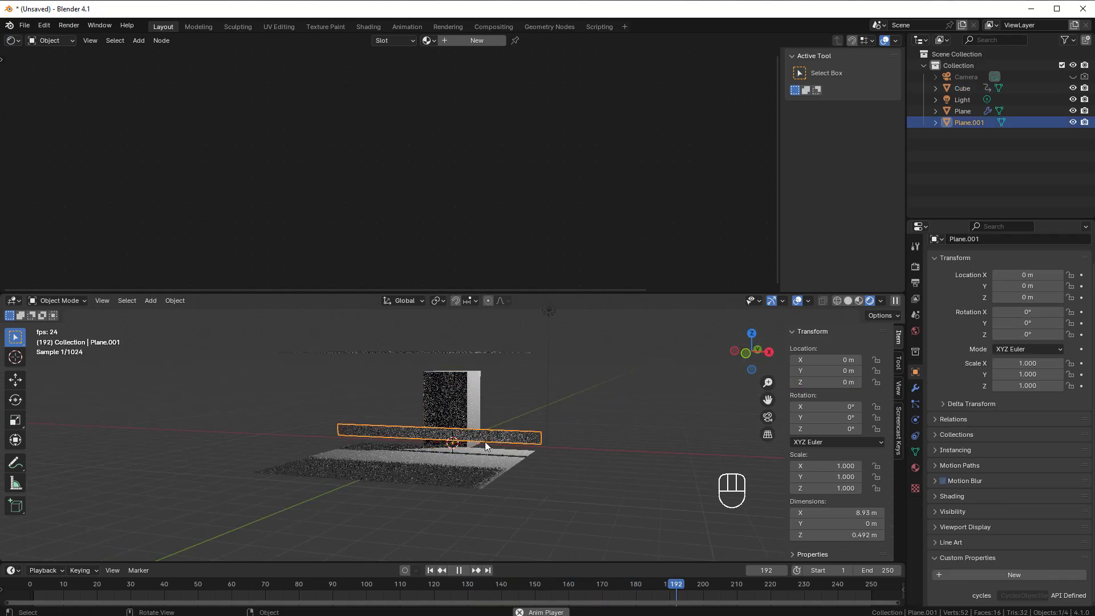
Raise the strip plane about 2.89 m along Z toward the upper floor
{"action": "key", "text": "g"}
{"action": "key", "text": "z"}
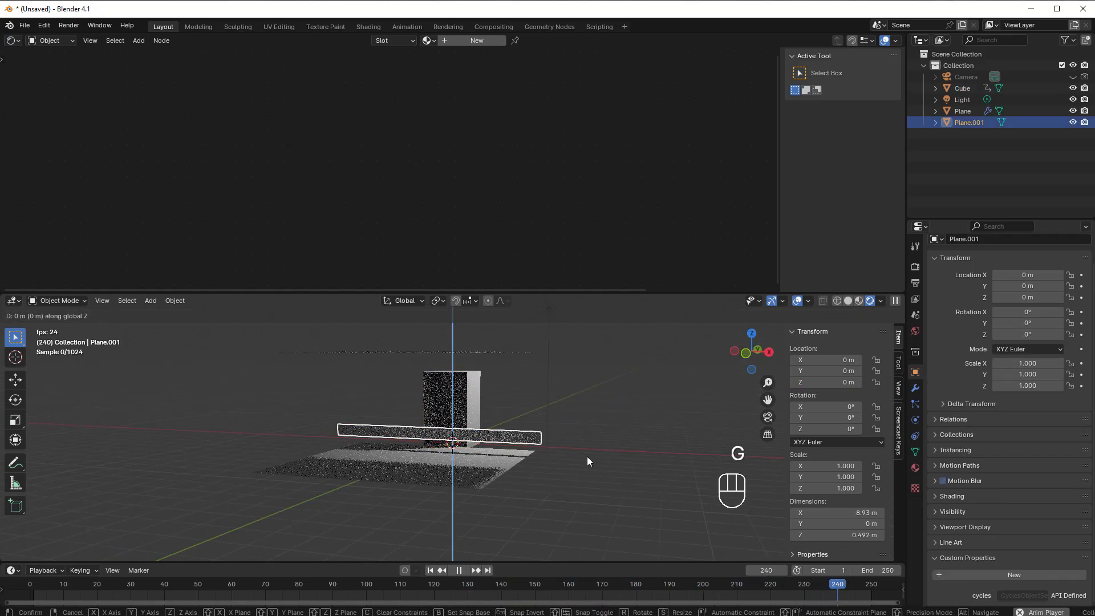
{"action": "left_click", "coordinate": [581, 397]}
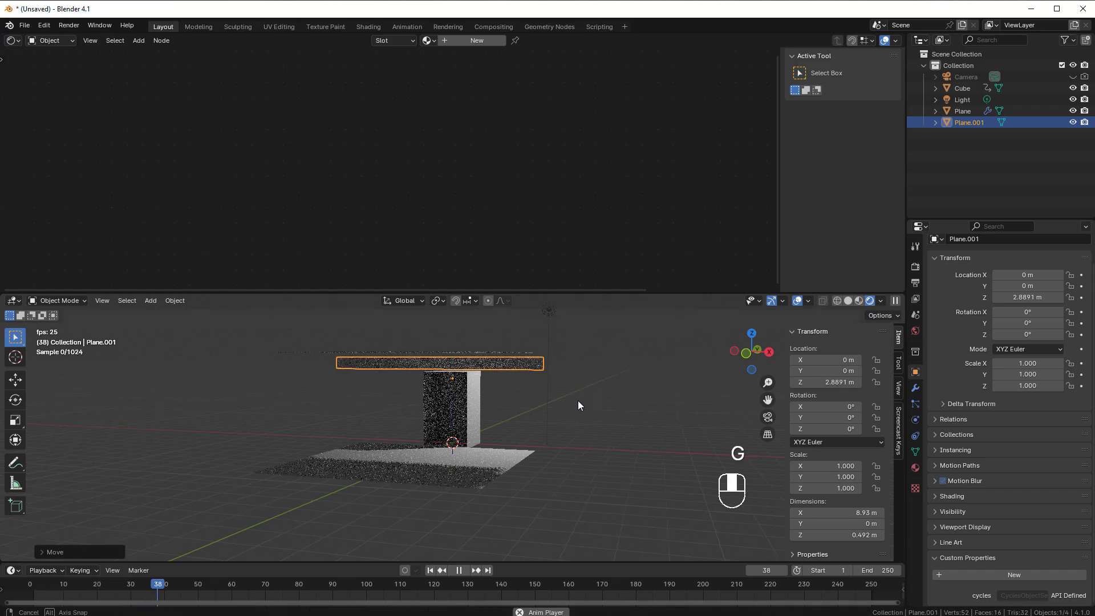
{"action": "middle_click_drag", "start_coordinate": [577, 401], "coordinate": [509, 413]}
{"action": "scroll", "coordinate": [520, 378], "scroll_direction": "down", "scroll_amount": 2}
{"action": "scroll", "coordinate": [525, 405], "scroll_direction": "down", "scroll_amount": 2}
{"action": "scroll", "coordinate": [509, 413], "scroll_direction": "up", "scroll_amount": 3}
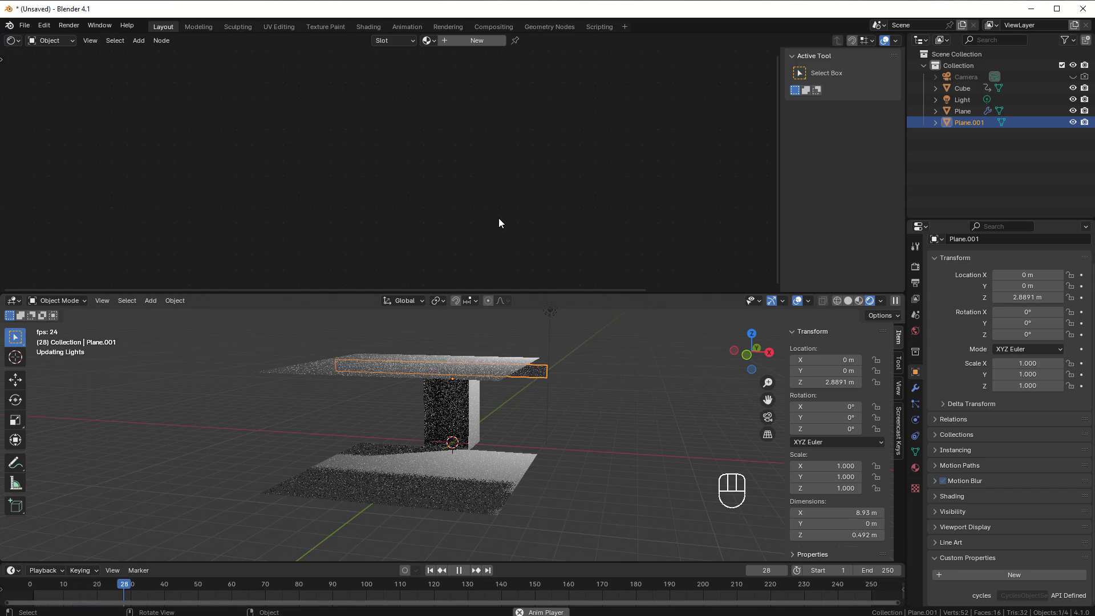
Create a new material for the strip and add a Value node beside its Principled BSDF
{"action": "left_click", "coordinate": [477, 42]}
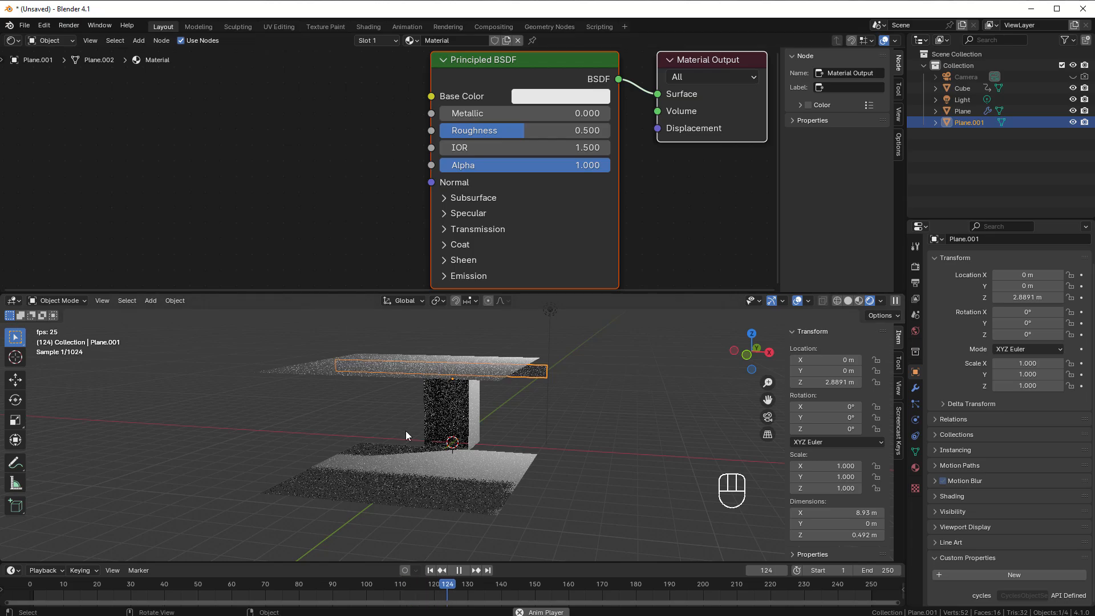
{"action": "middle_click_drag", "start_coordinate": [469, 397], "coordinate": [445, 370]}
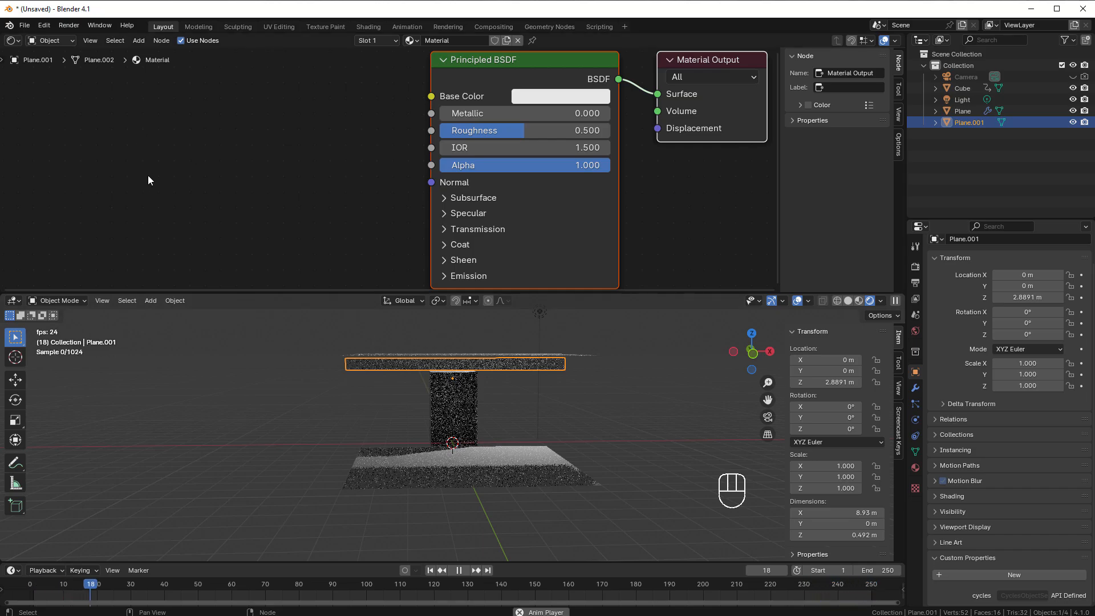
{"action": "middle_click_drag", "start_coordinate": [148, 176], "coordinate": [184, 180]}
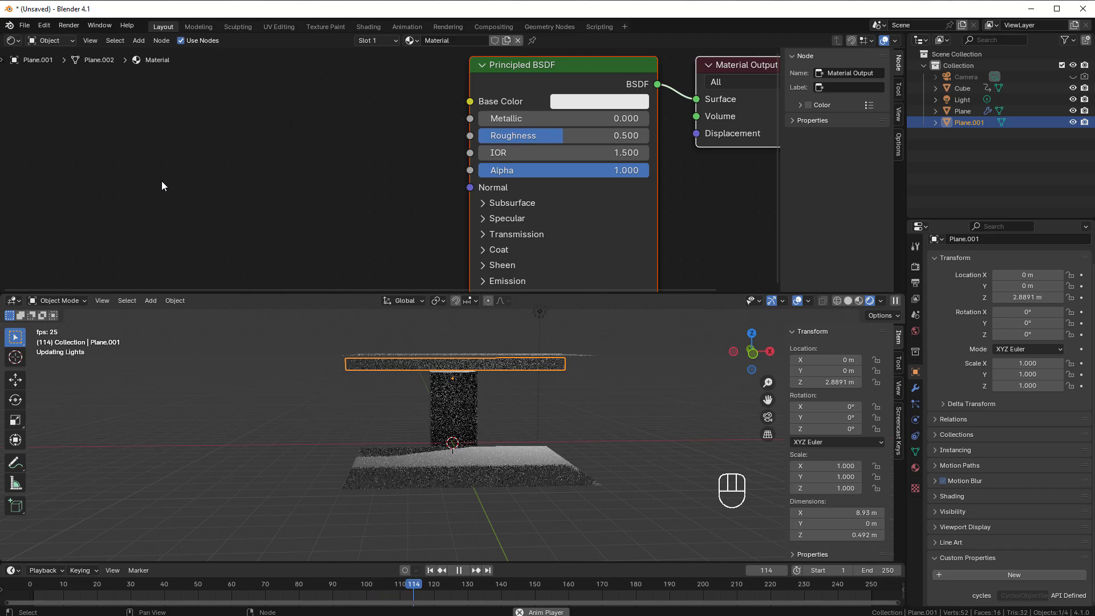
{"action": "key", "text": "shift+a"}
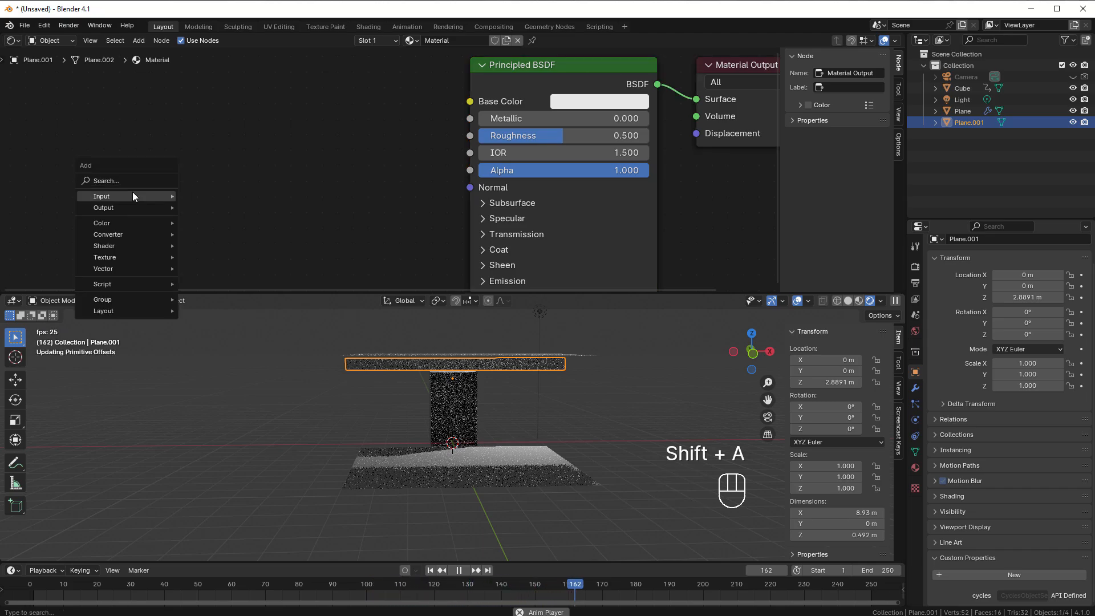
{"action": "mouse_move", "coordinate": [133, 196]}
{"action": "left_click", "coordinate": [228, 393]}
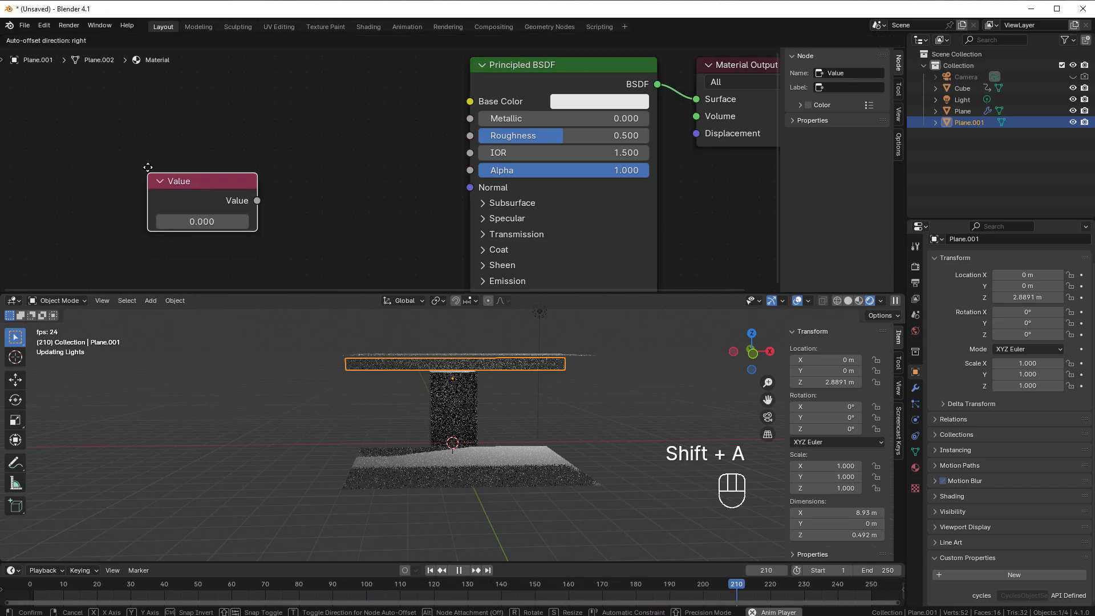
{"action": "left_click", "coordinate": [125, 125]}
Add a driver to the Value node's value and change its input variable type to Single Property
{"action": "right_click", "coordinate": [178, 177]}
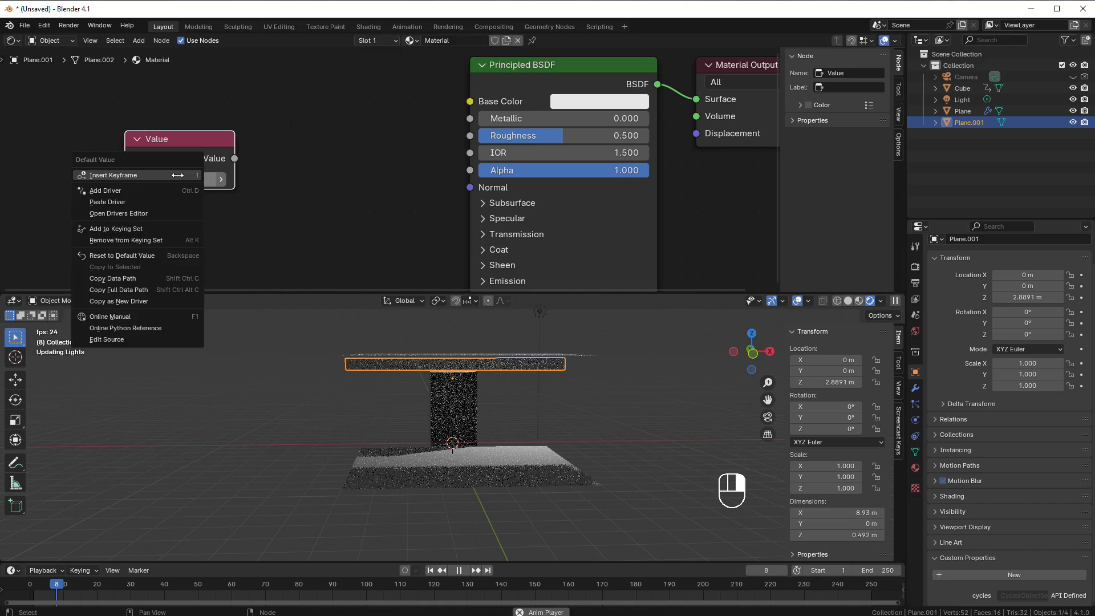
{"action": "left_click", "coordinate": [143, 192]}
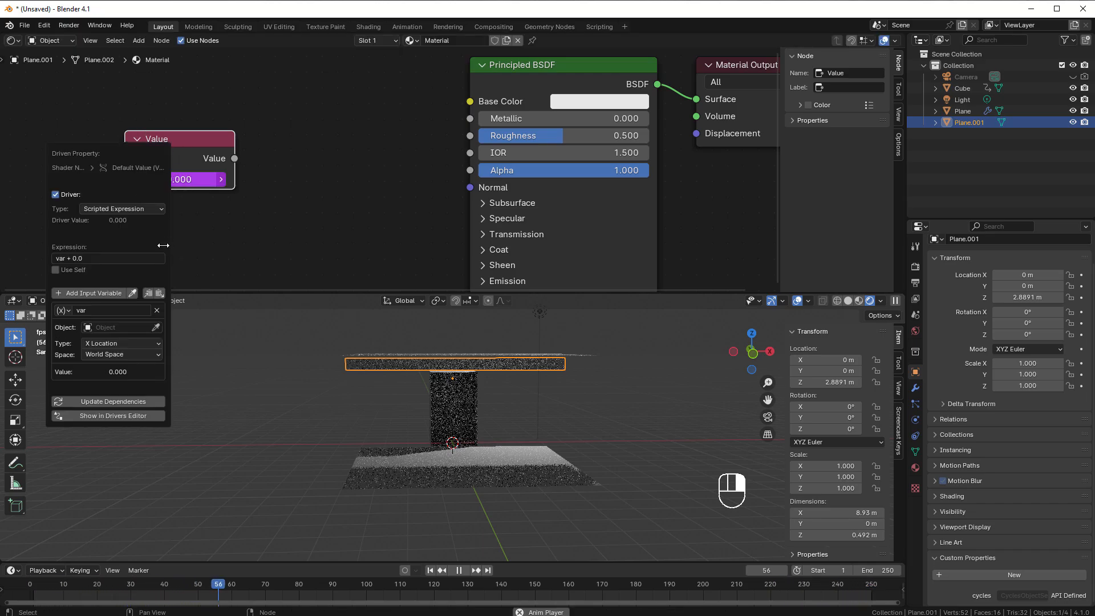
{"action": "left_click", "coordinate": [97, 310]}
{"action": "key", "text": "Return"}
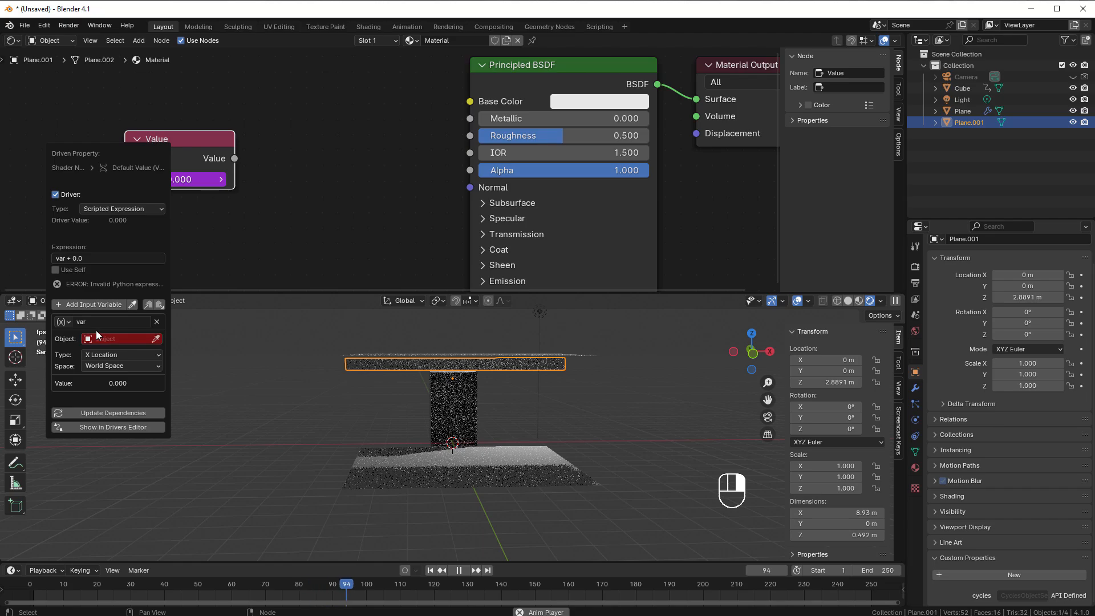
{"action": "left_click", "coordinate": [69, 322]}
{"action": "left_click", "coordinate": [81, 341]}
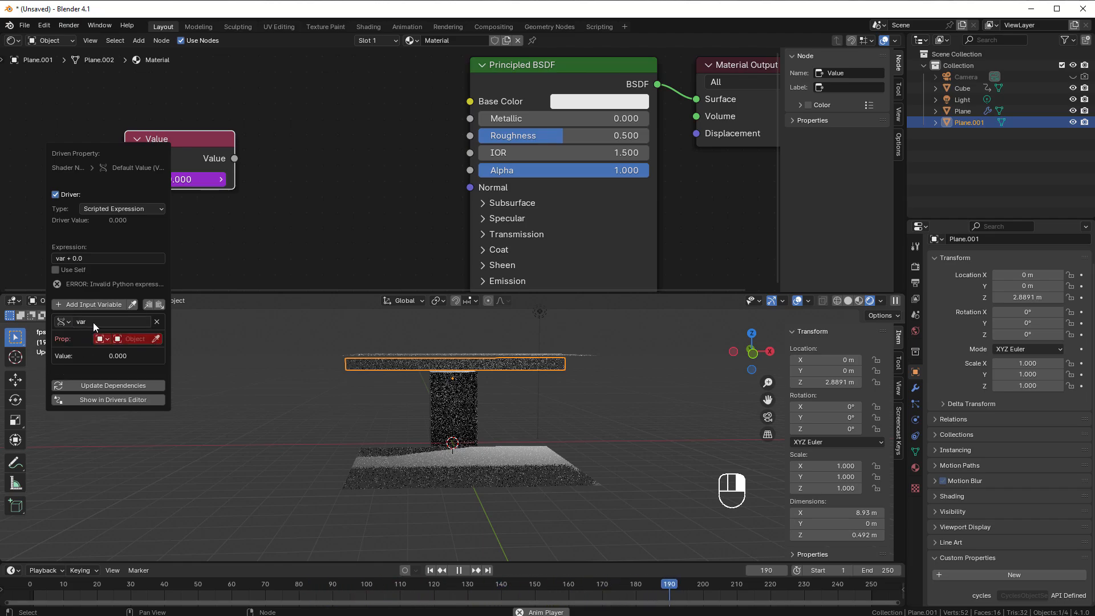
Name the driver variable Level, target the Cube object, and set its path to ["Level"]
{"action": "left_click", "coordinate": [94, 323]}
{"action": "type", "text": "Level"}
{"action": "left_click", "coordinate": [135, 339]}
{"action": "left_click", "coordinate": [120, 367]}
{"action": "left_click", "coordinate": [115, 354]}
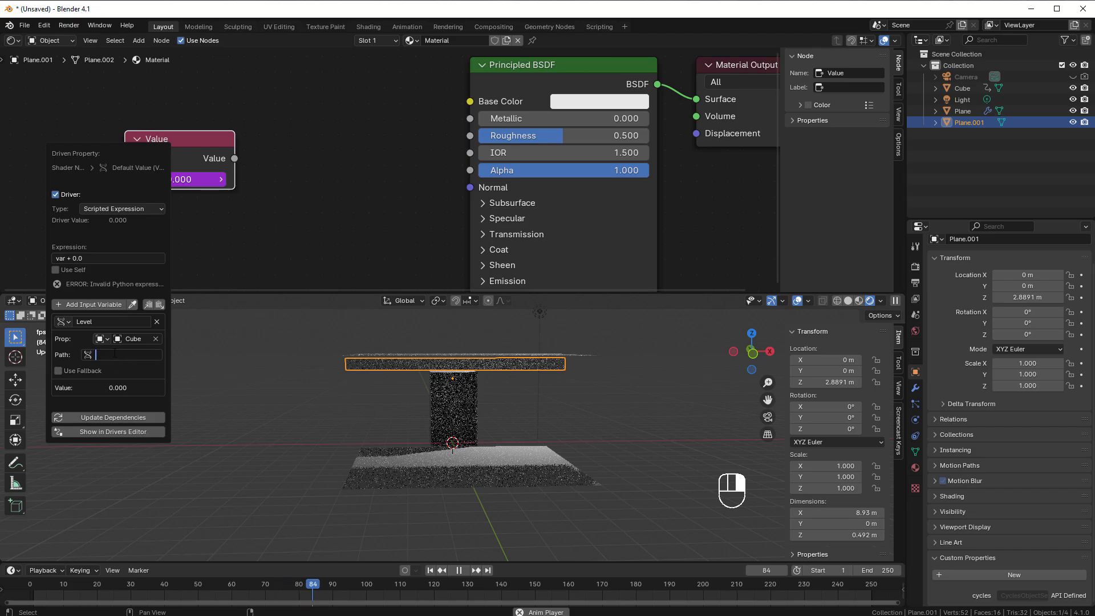
{"action": "type", "text": "[\"L"}
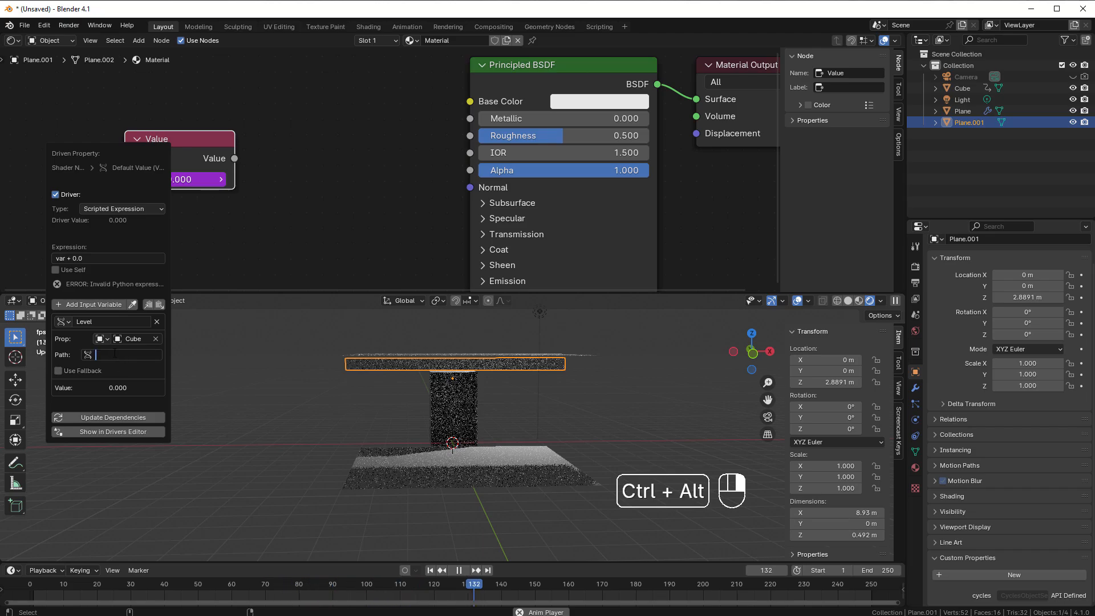
{"action": "type", "text": "evel\""}
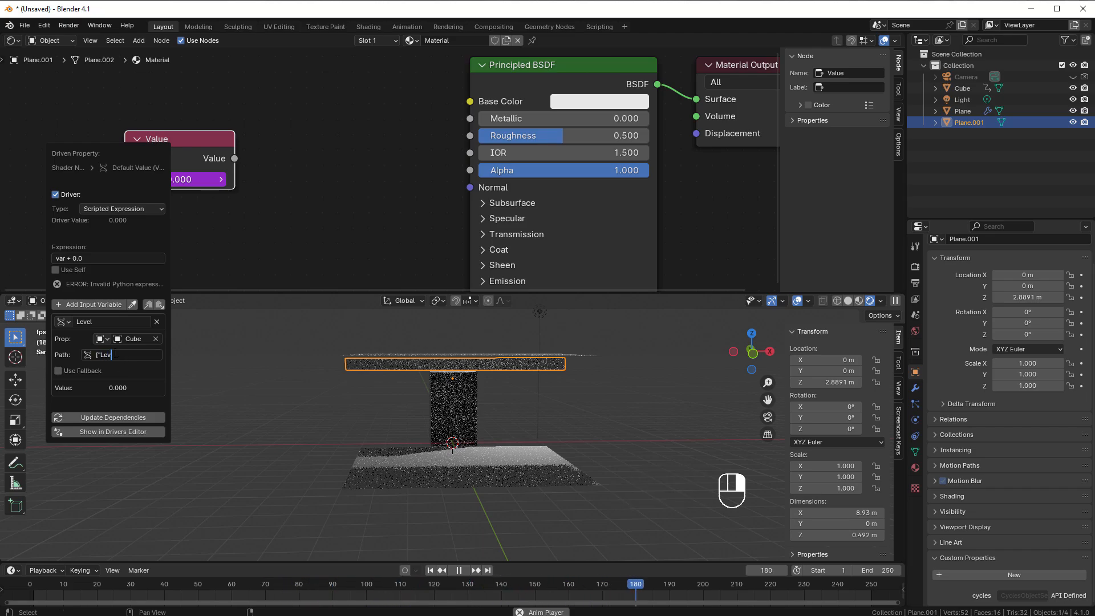
{"action": "type", "text": "]"}
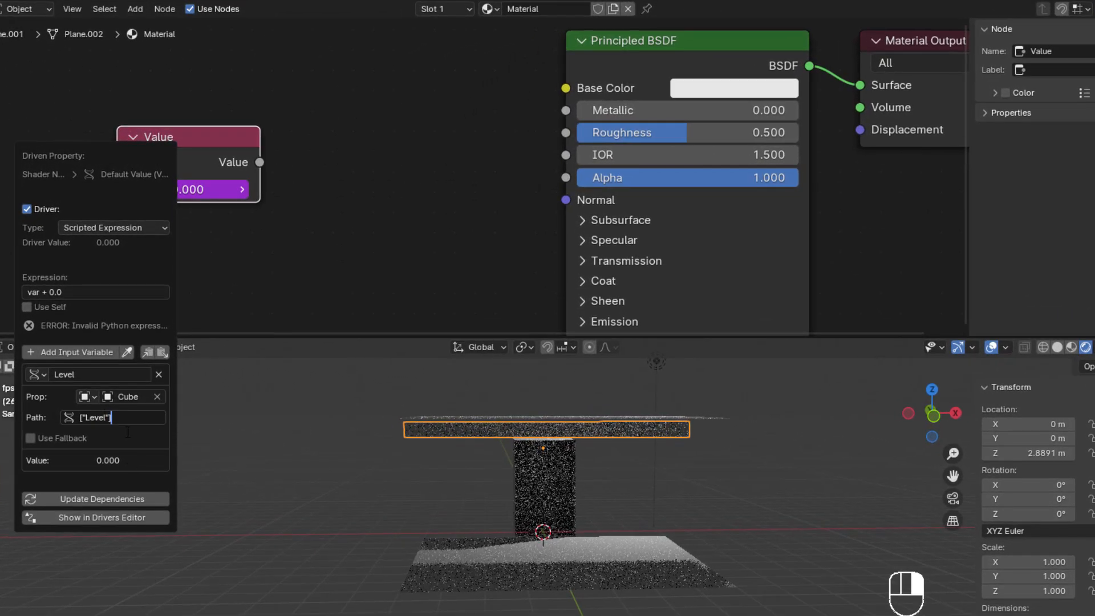
{"action": "key", "text": "Return"}
Set the Value node's driver expression to Level
{"action": "left_click", "coordinate": [86, 291]}
{"action": "type", "text": "Level"}
{"action": "key", "text": "Return"}
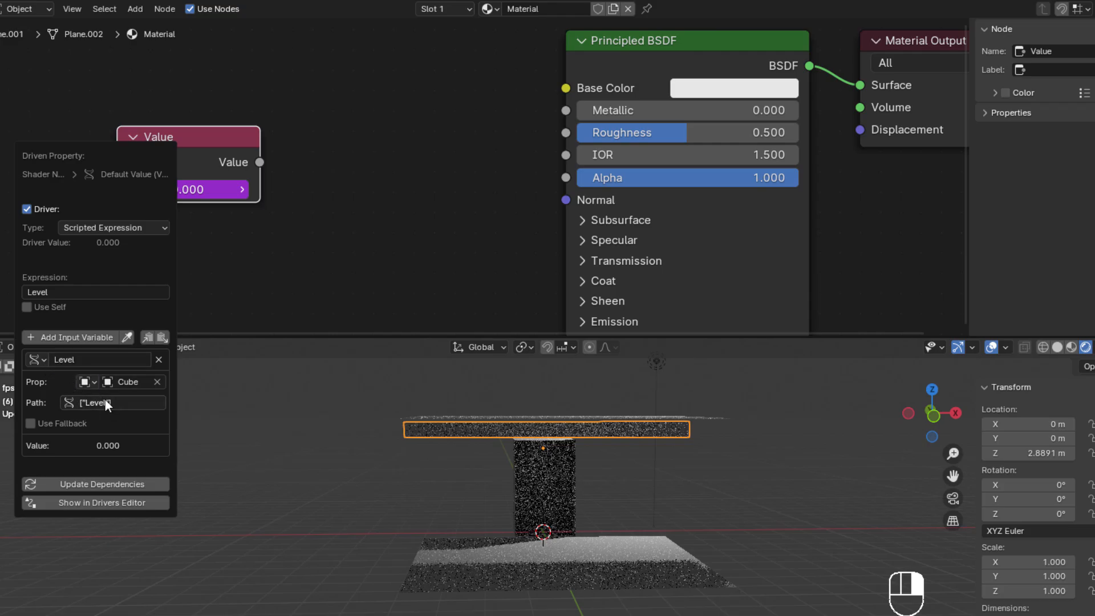
Rename the driver variable to FHeight and change its path to ["FHeight"]
{"action": "left_click", "coordinate": [88, 359]}
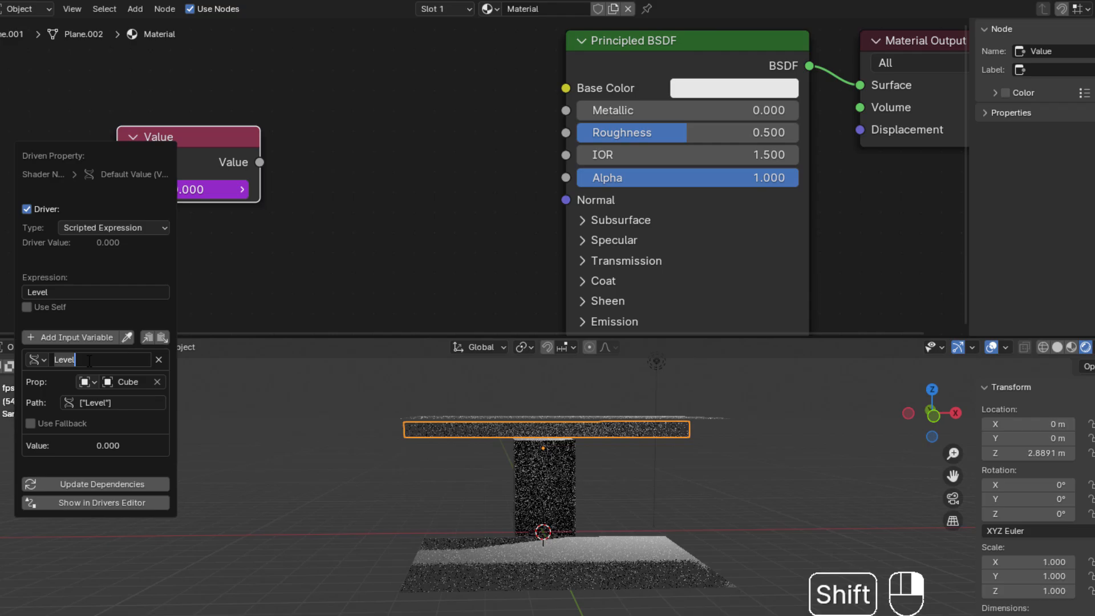
{"action": "type", "text": "FHeight"}
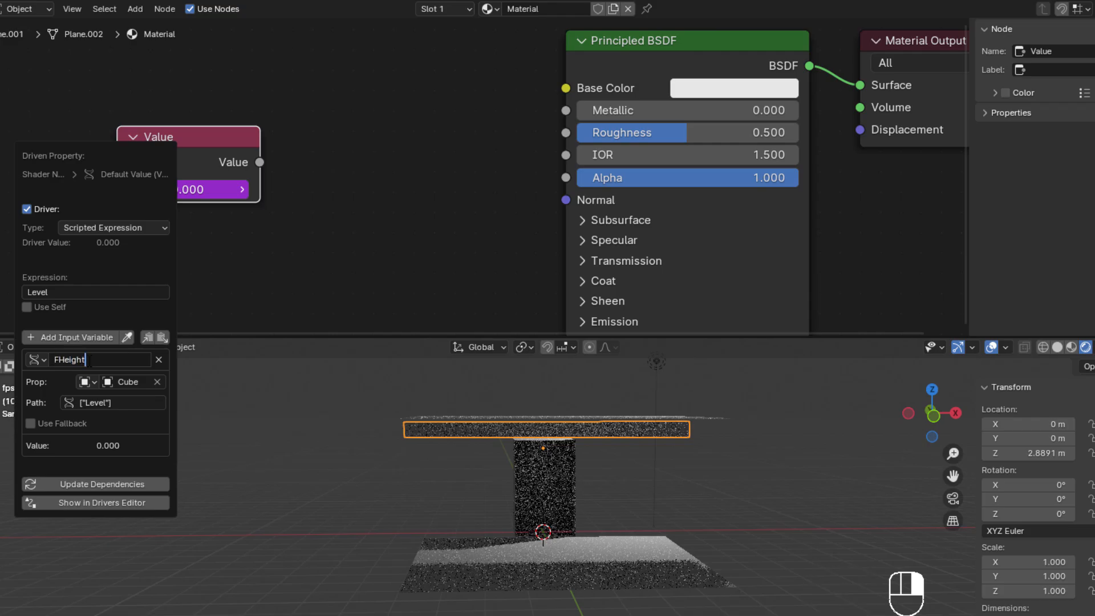
{"action": "left_click", "coordinate": [92, 407]}
{"action": "double_click", "coordinate": [97, 417]}
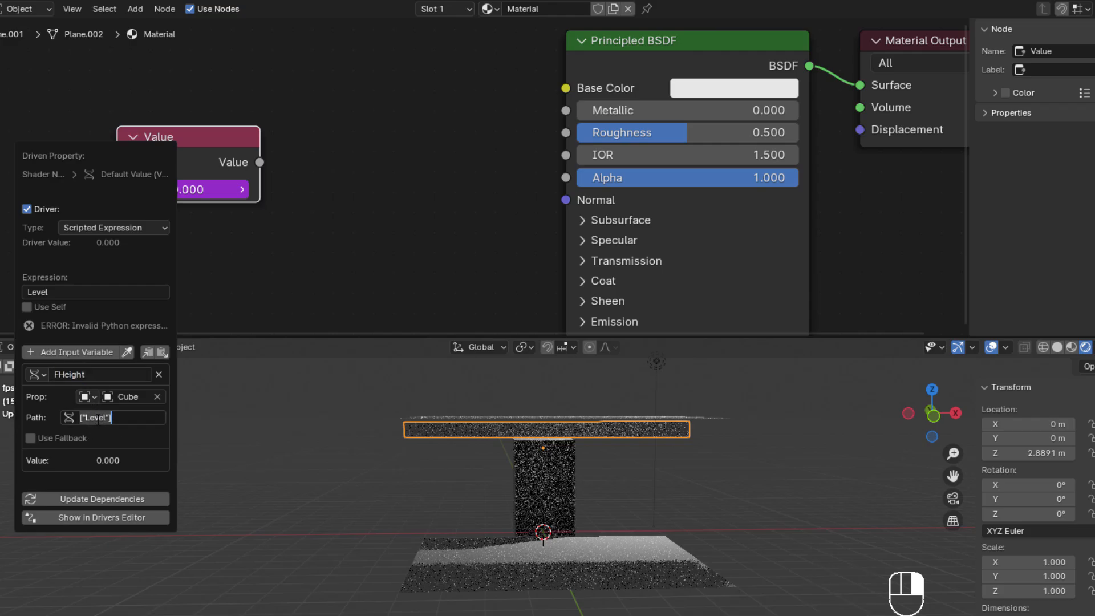
{"action": "type", "text": "FHeight"}
{"action": "key", "text": "Return"}
Add a second driver variable named ZPos as a Transform Channel reading the Cube's Z Location
{"action": "left_click", "coordinate": [67, 352]}
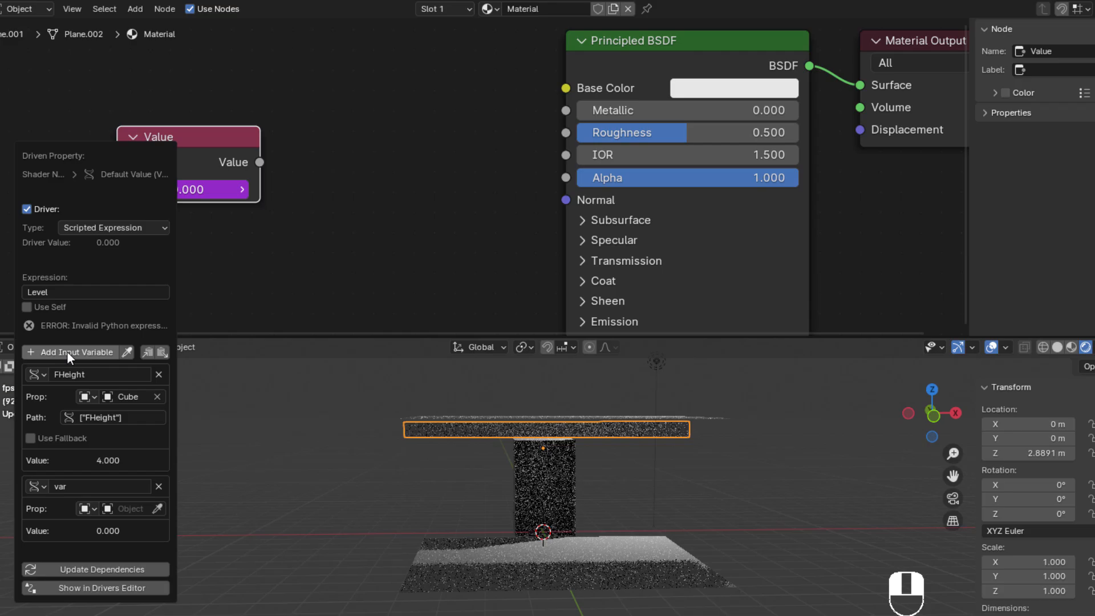
{"action": "left_click", "coordinate": [39, 484]}
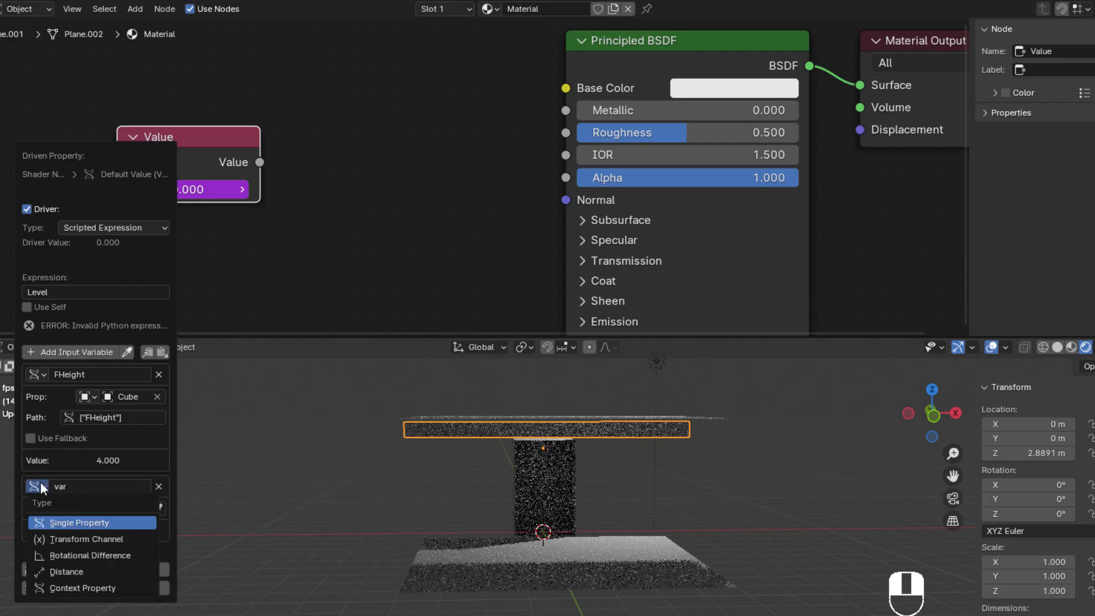
{"action": "left_click", "coordinate": [44, 539]}
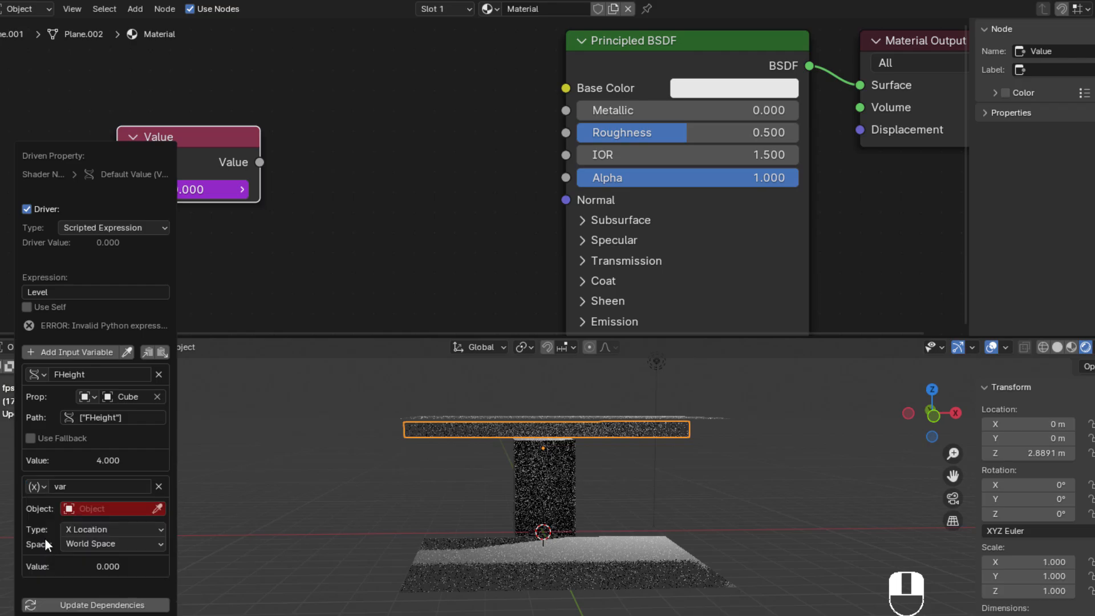
{"action": "left_click", "coordinate": [71, 485]}
{"action": "type", "text": "ZPos"}
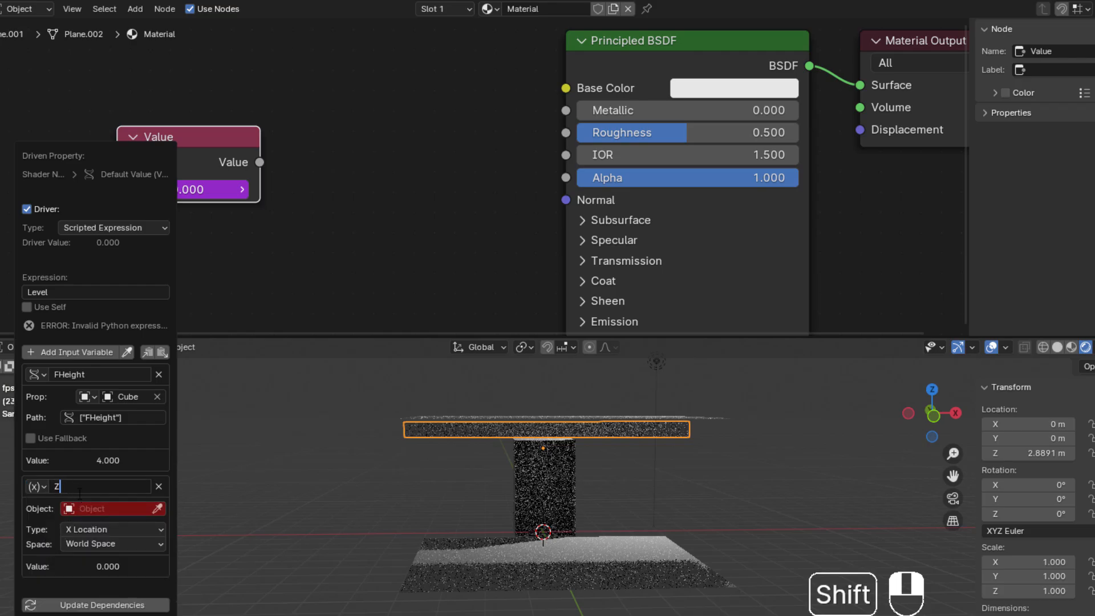
{"action": "left_click", "coordinate": [104, 528]}
{"action": "left_click", "coordinate": [93, 507]}
{"action": "left_click", "coordinate": [177, 546]}
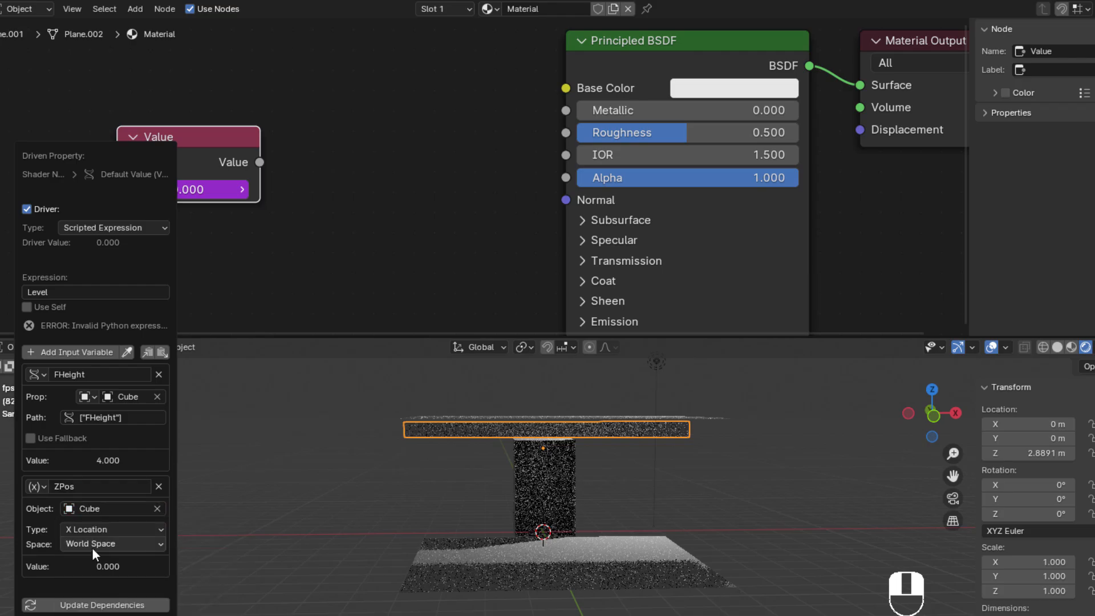
{"action": "left_click", "coordinate": [102, 529]}
{"action": "left_click", "coordinate": [102, 574]}
Set the Value node's driver expression to ZPos/FHeight
{"action": "left_click", "coordinate": [60, 293]}
{"action": "type", "text": "ZPos"}
{"action": "key", "text": "shift"}
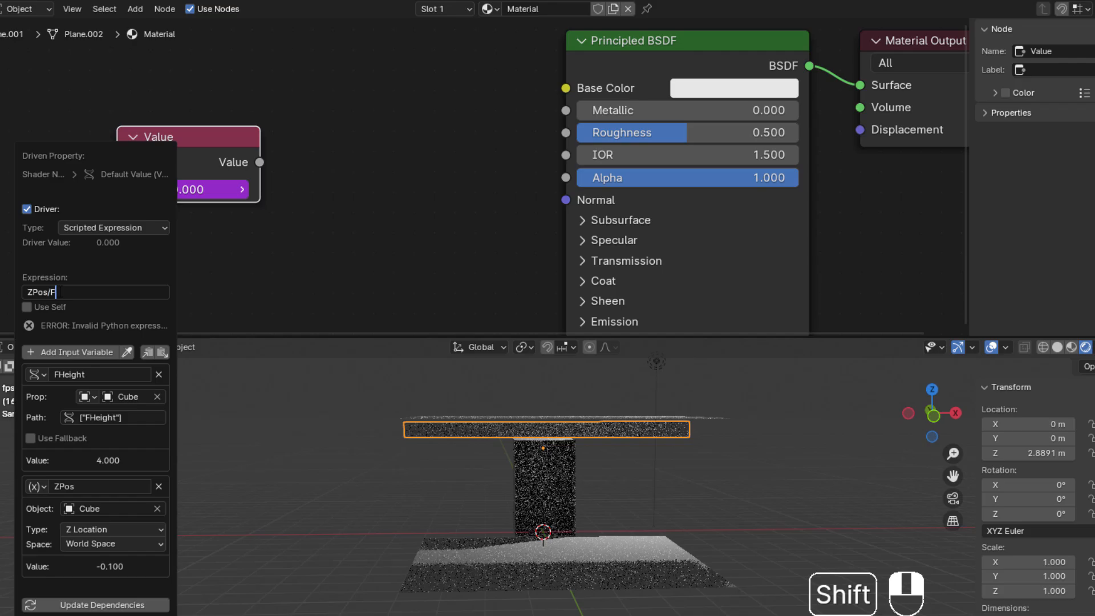
{"action": "type", "text": "s/FHeight"}
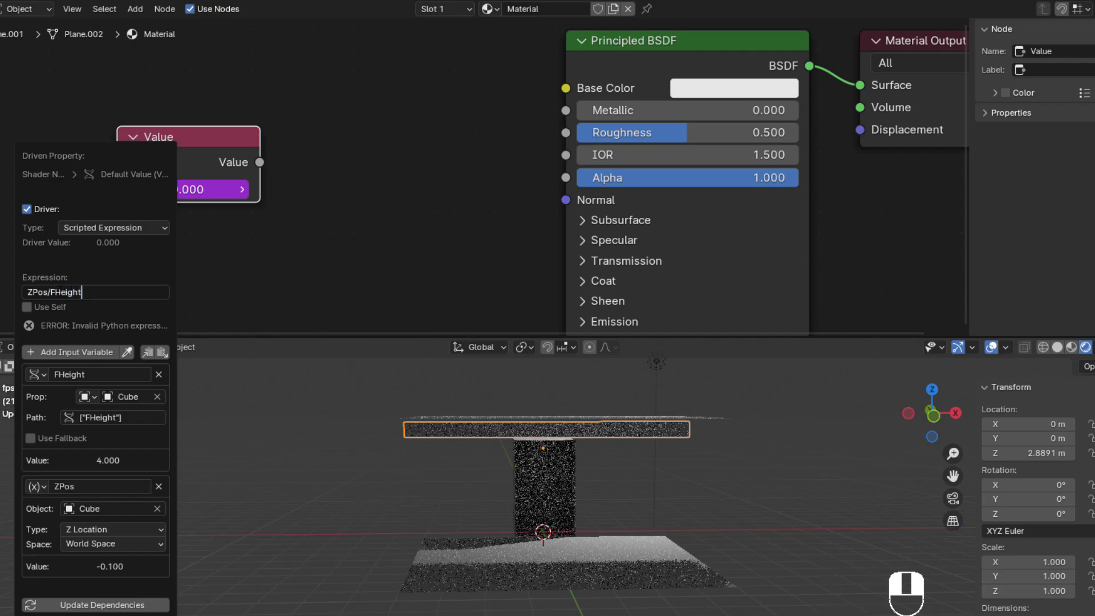
{"action": "key", "text": "Return"}
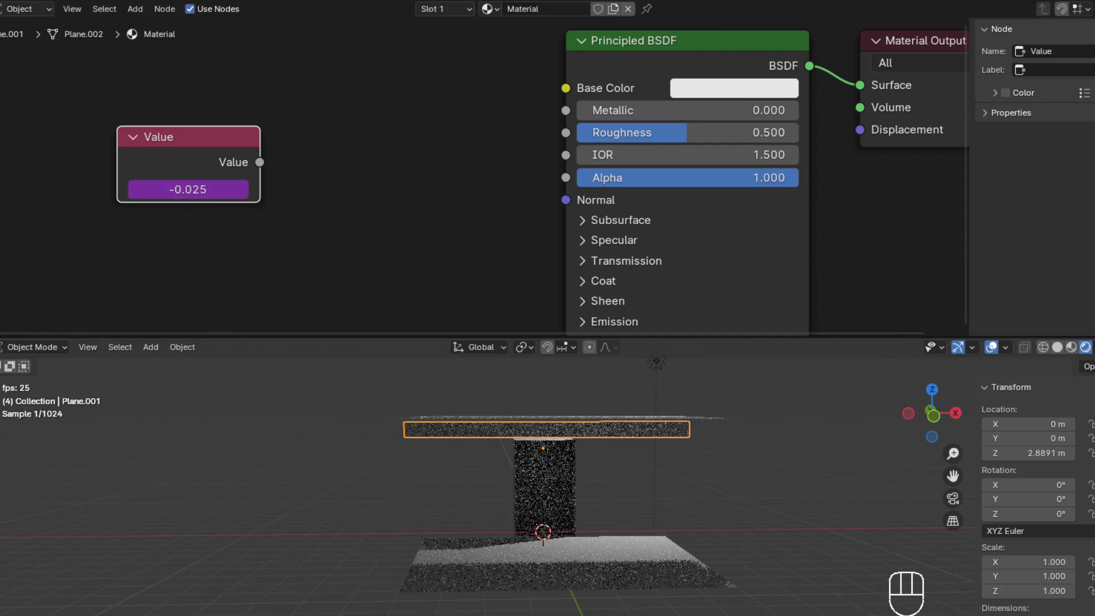
Raise the elevator cube one floor, then reselect the strip and check its driven Value node
{"action": "left_click", "coordinate": [566, 510]}
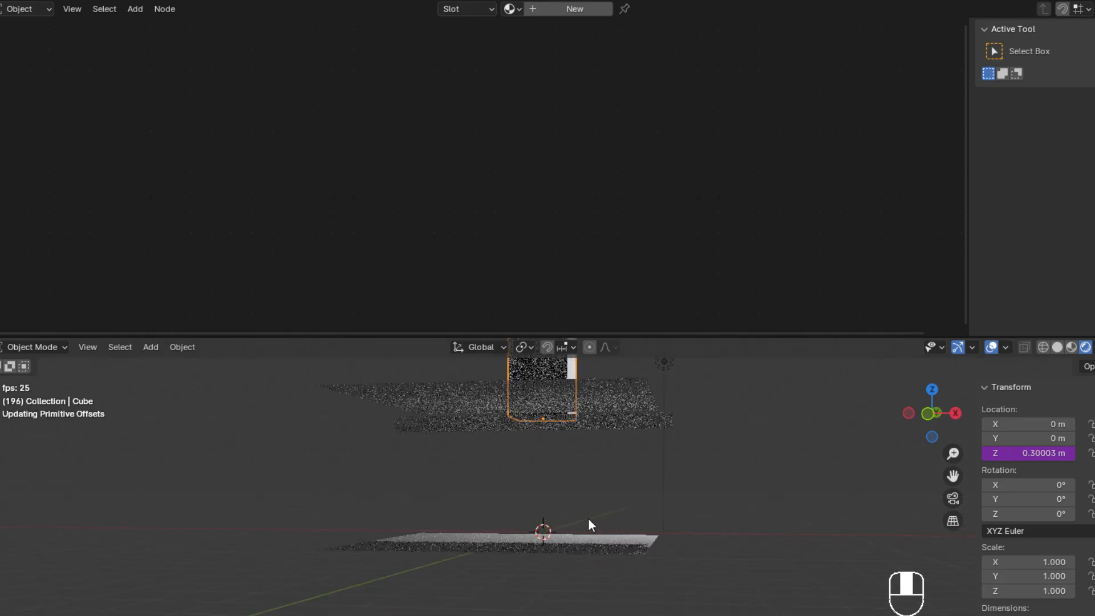
{"action": "left_click", "coordinate": [642, 425]}
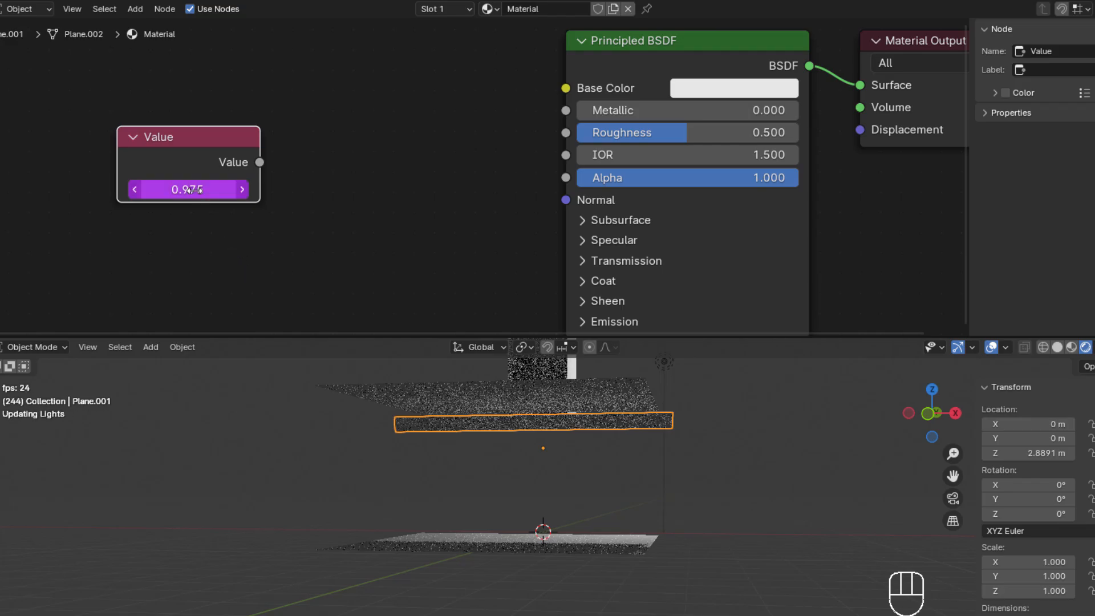
{"action": "middle_click_drag", "start_coordinate": [185, 216], "coordinate": [291, 244]}
{"action": "scroll", "coordinate": [203, 234], "scroll_direction": "up", "scroll_amount": 1}
{"action": "scroll", "coordinate": [245, 214], "scroll_direction": "up", "scroll_amount": 1}
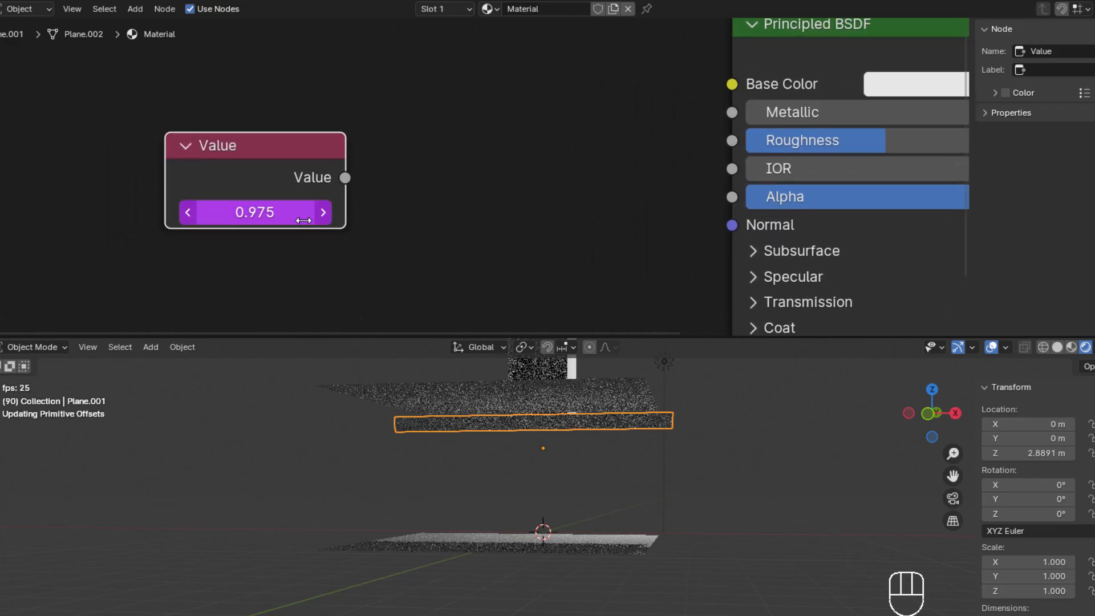
Edit the Value node's driver so its scripted expression reads round(ZPos/FHeight)
{"action": "right_click", "coordinate": [240, 210]}
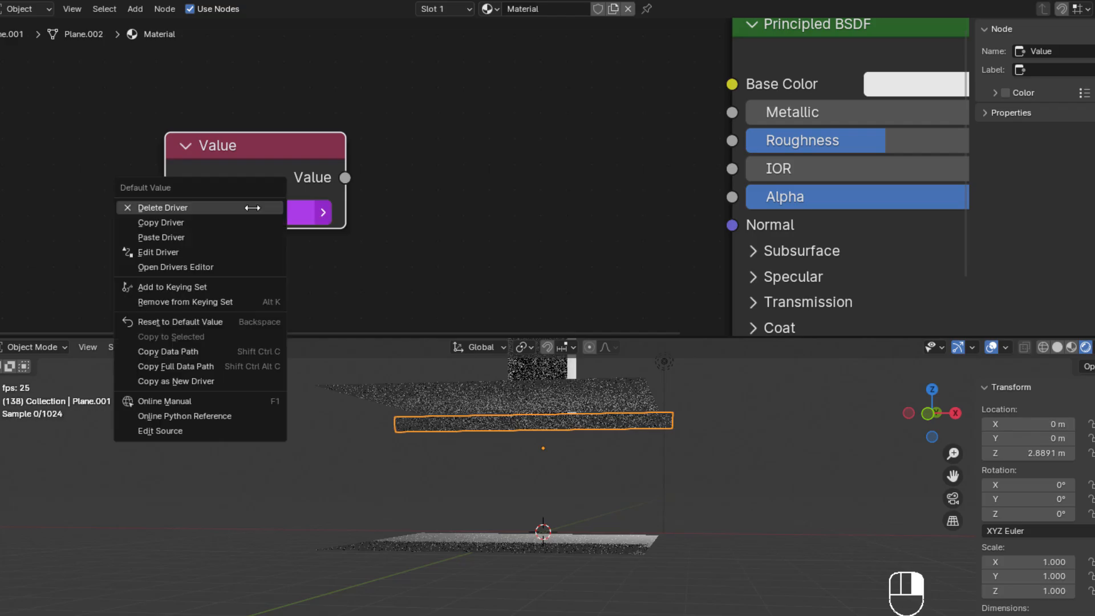
{"action": "left_click", "coordinate": [197, 251]}
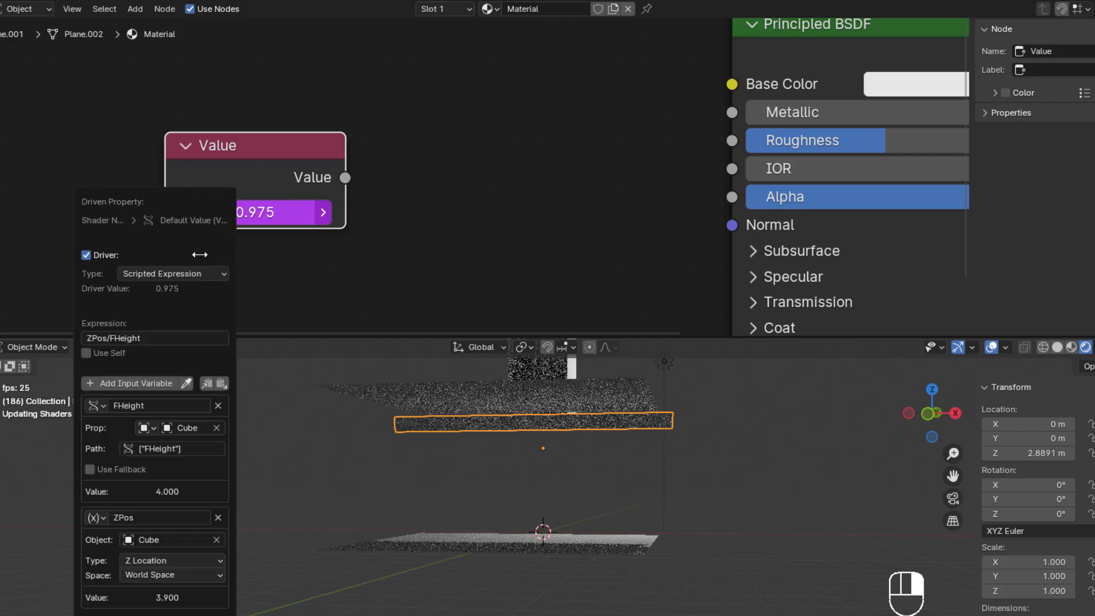
{"action": "left_click", "coordinate": [125, 340]}
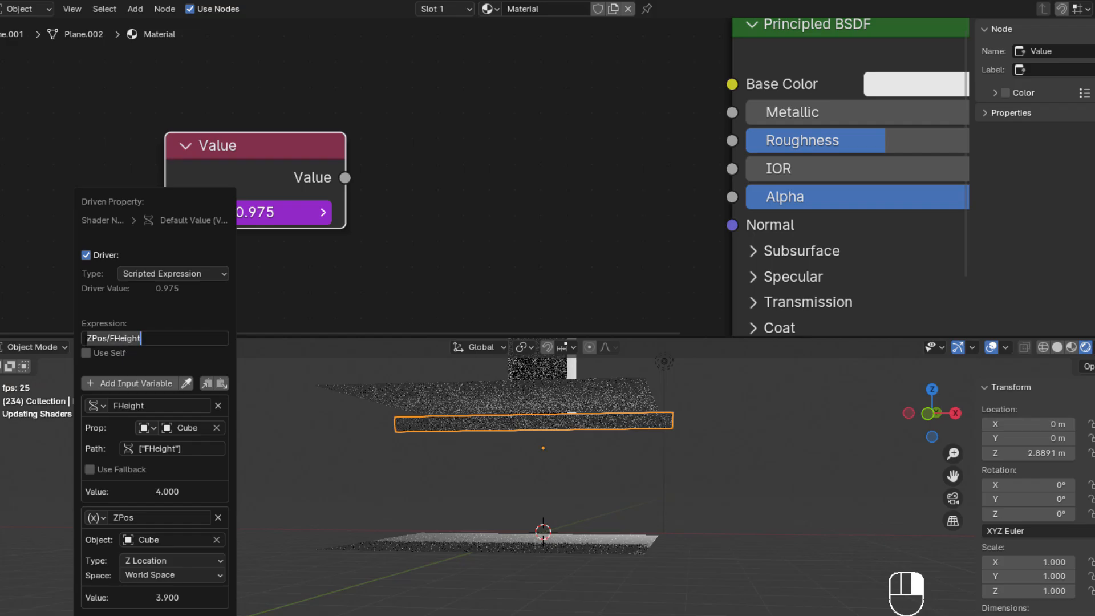
{"action": "key", "text": "Home"}
{"action": "type", "text": "round("}
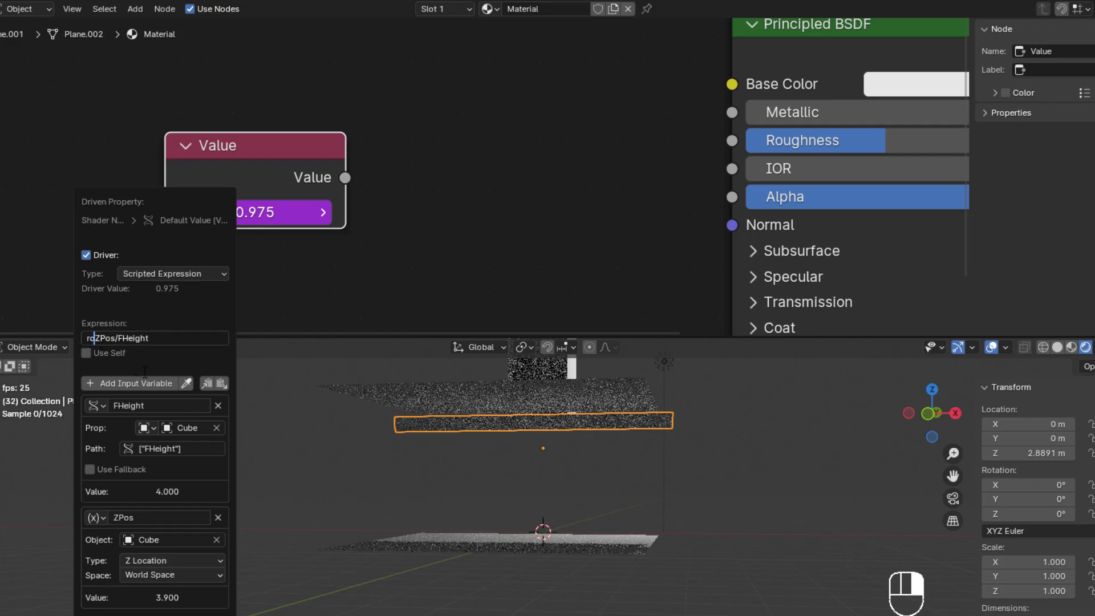
{"action": "type", "text": ")"}
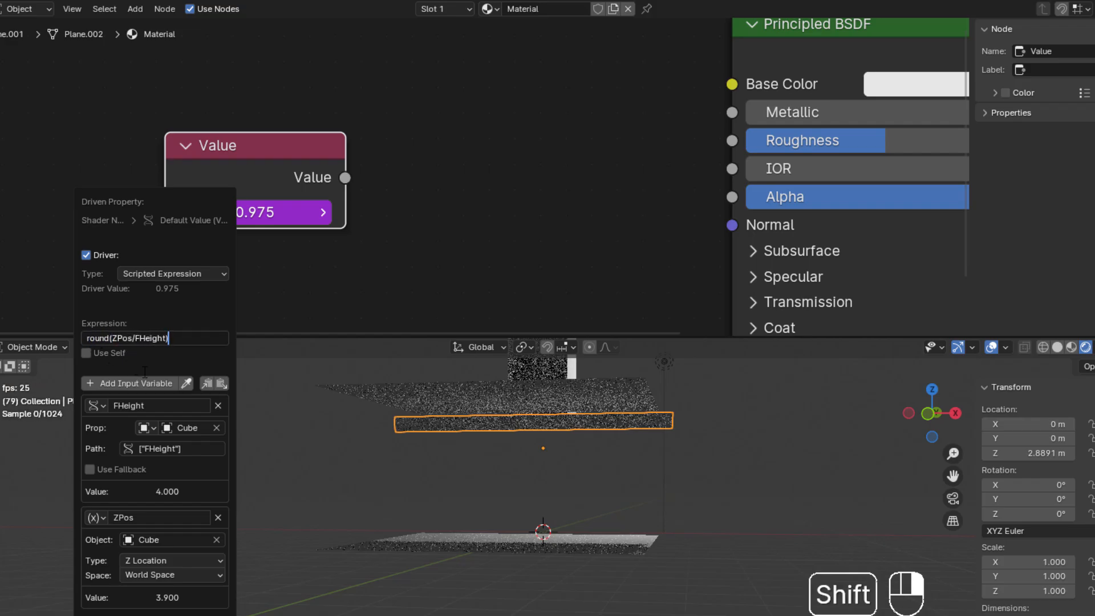
{"action": "key", "text": "Return"}
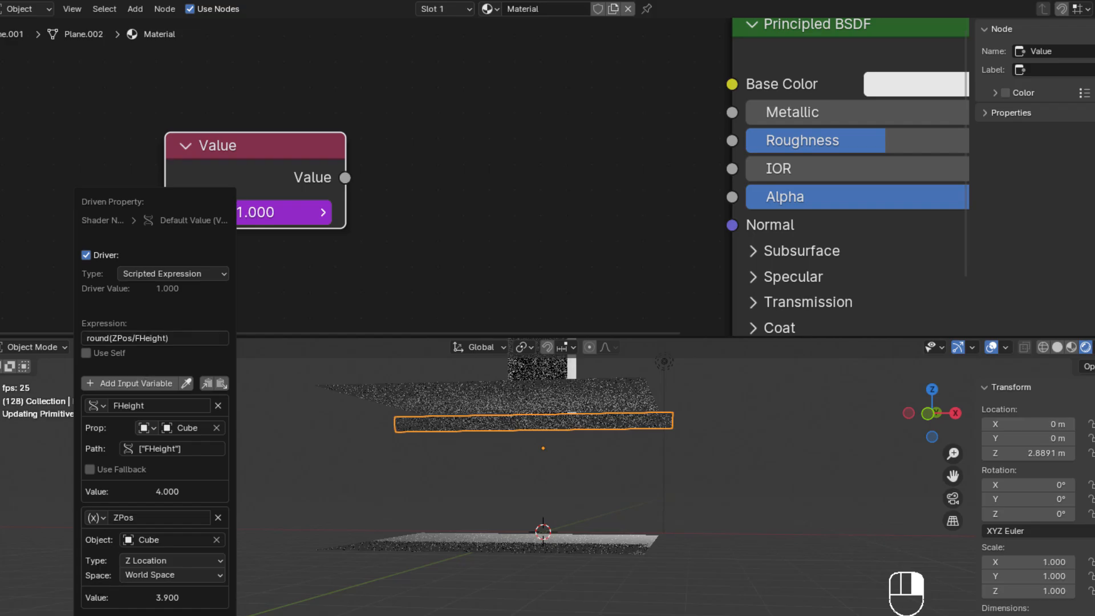
Set the elevator cube's Level property to 6, then reselect the strip plane and check its driven Value node
{"action": "middle_click_drag", "start_coordinate": [502, 421], "coordinate": [575, 452]}
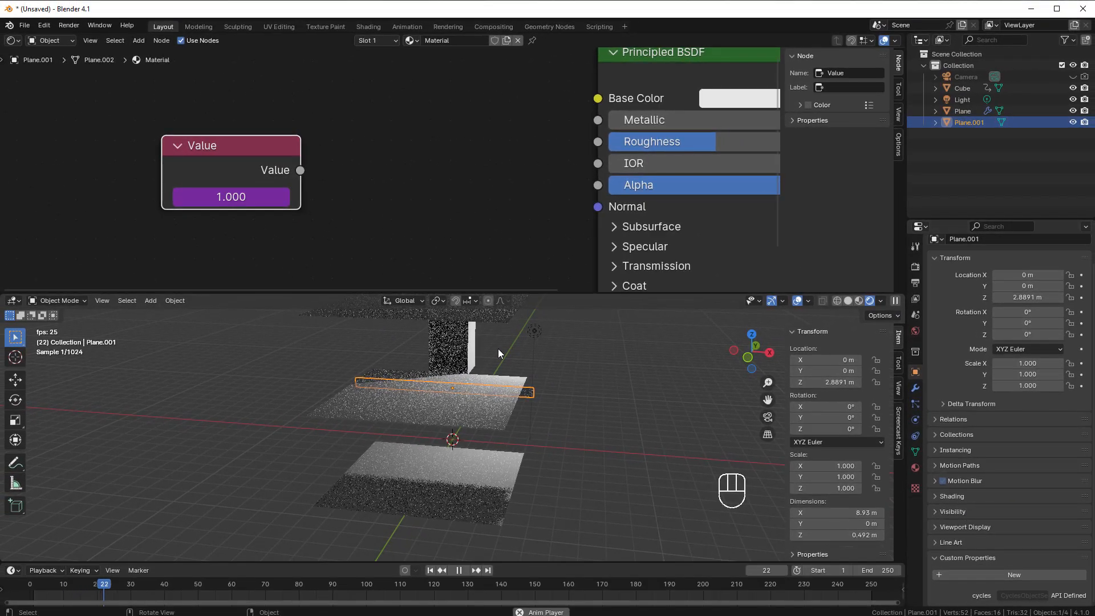
{"action": "left_click", "coordinate": [456, 345]}
{"action": "scroll", "coordinate": [969, 553], "scroll_direction": "down", "scroll_amount": 2}
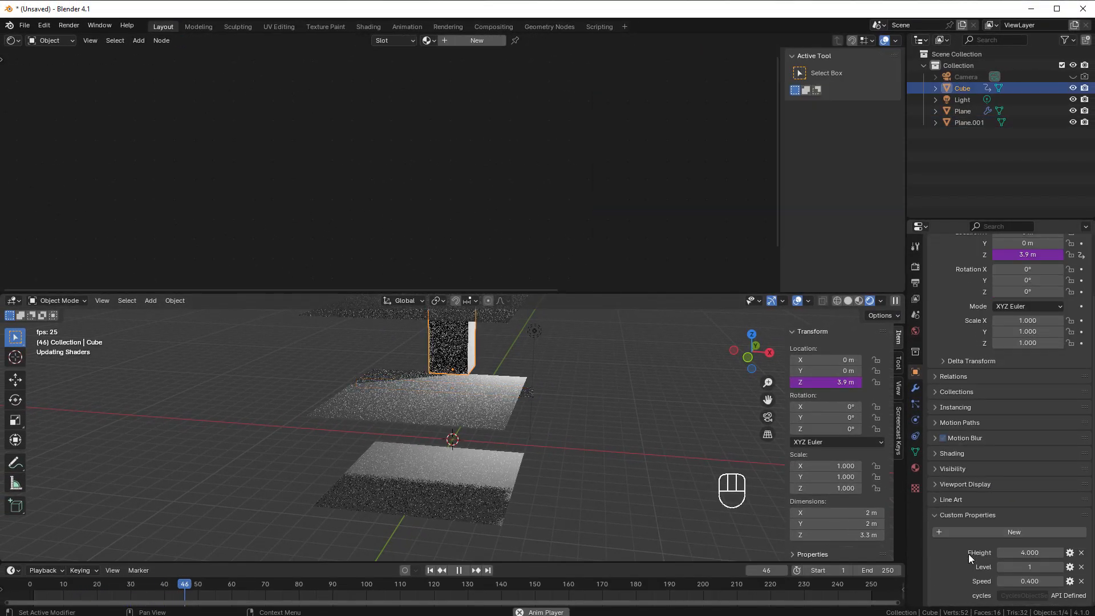
{"action": "left_click", "coordinate": [1020, 566]}
{"action": "type", "text": "6"}
{"action": "key", "text": "Return"}
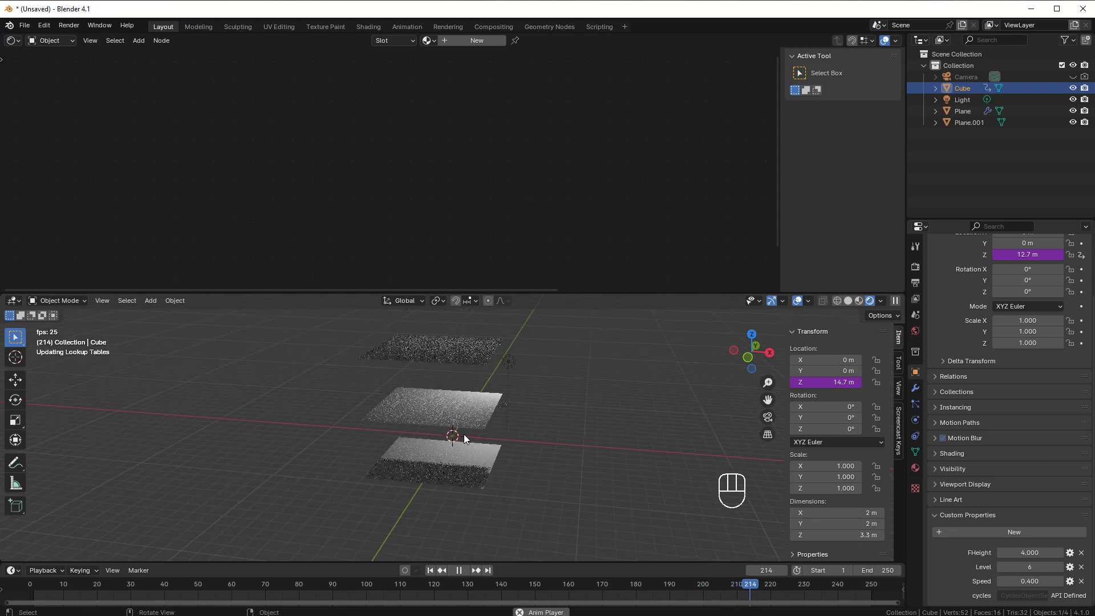
{"action": "left_click", "coordinate": [483, 391]}
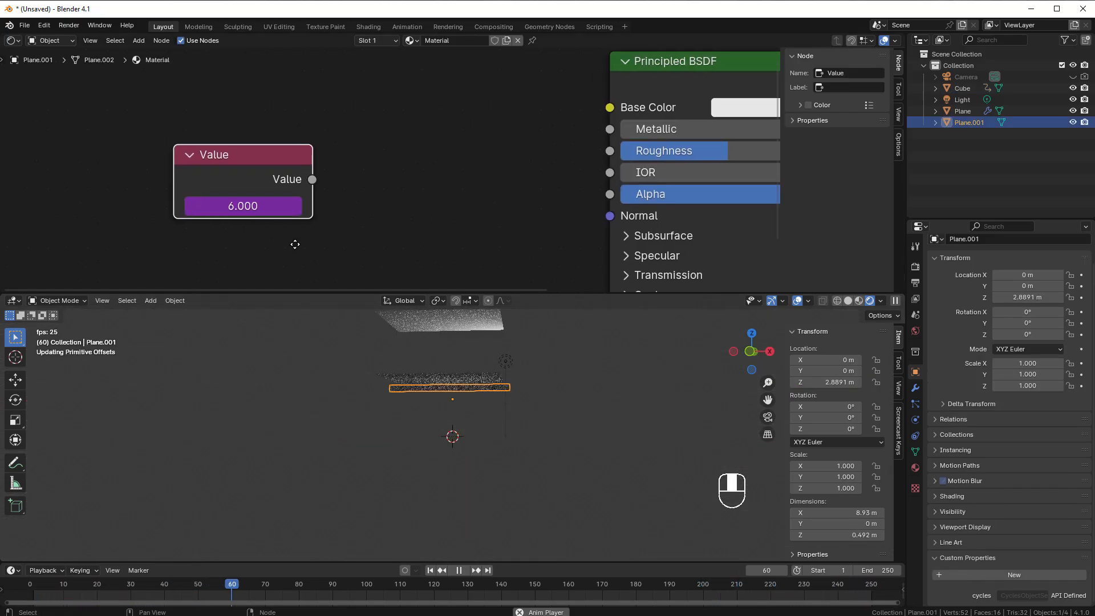
{"action": "scroll", "coordinate": [323, 222], "scroll_direction": "down", "scroll_amount": 3}
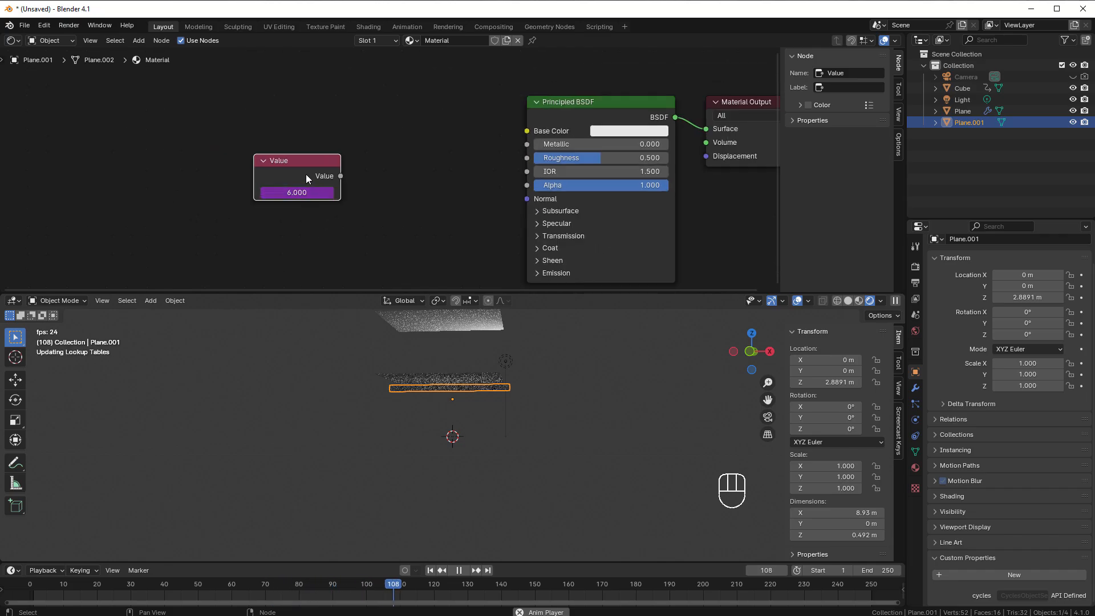
{"action": "middle_click_drag", "start_coordinate": [446, 405], "coordinate": [450, 430]}
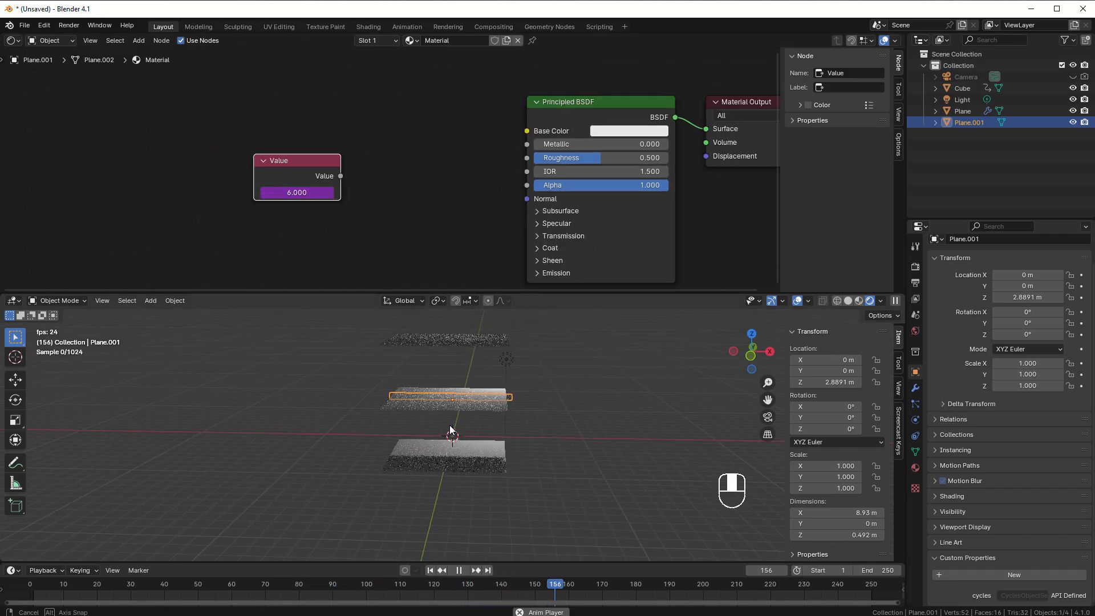
Add a Texture Coordinate node to the strip's material and move the Value node up to make room beside it
{"action": "left_click_drag", "start_coordinate": [289, 155], "coordinate": [290, 131]}
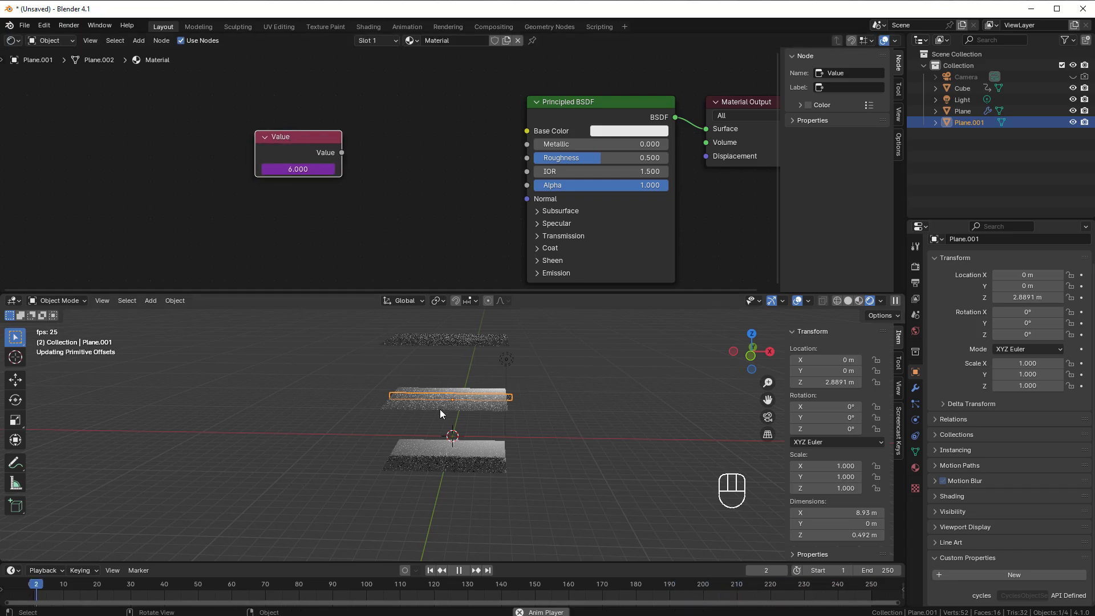
{"action": "left_click", "coordinate": [160, 241]}
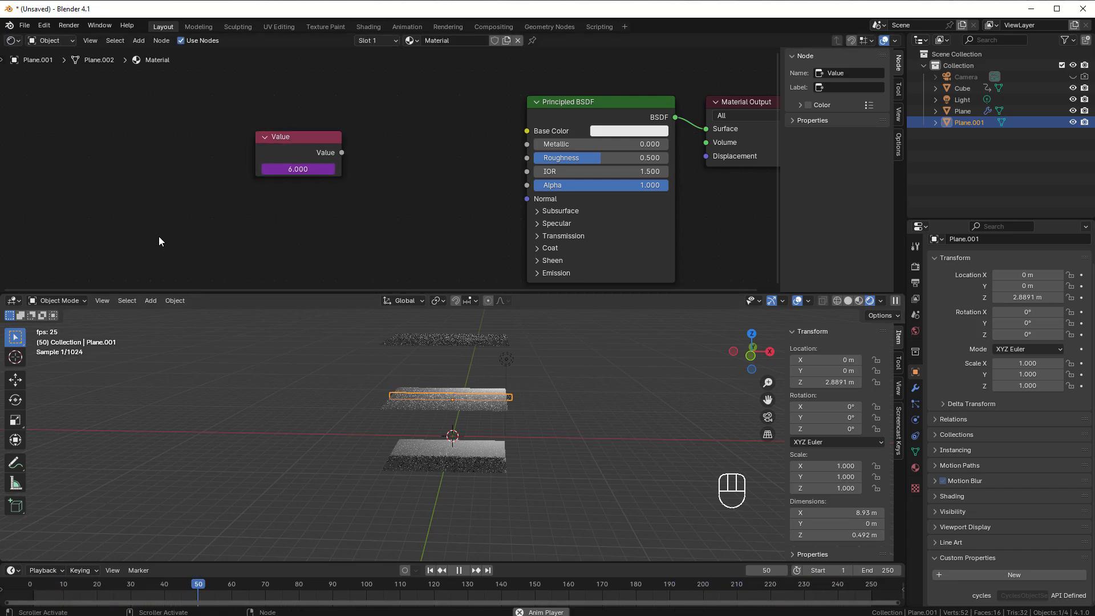
{"action": "key", "text": "shift+a"}
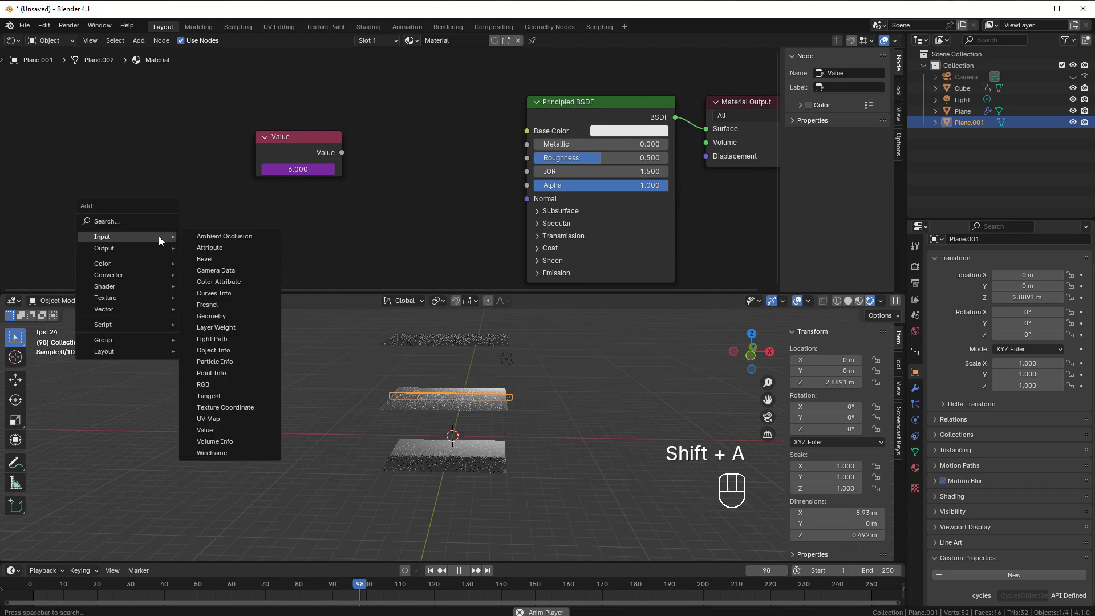
{"action": "mouse_move", "coordinate": [174, 236]}
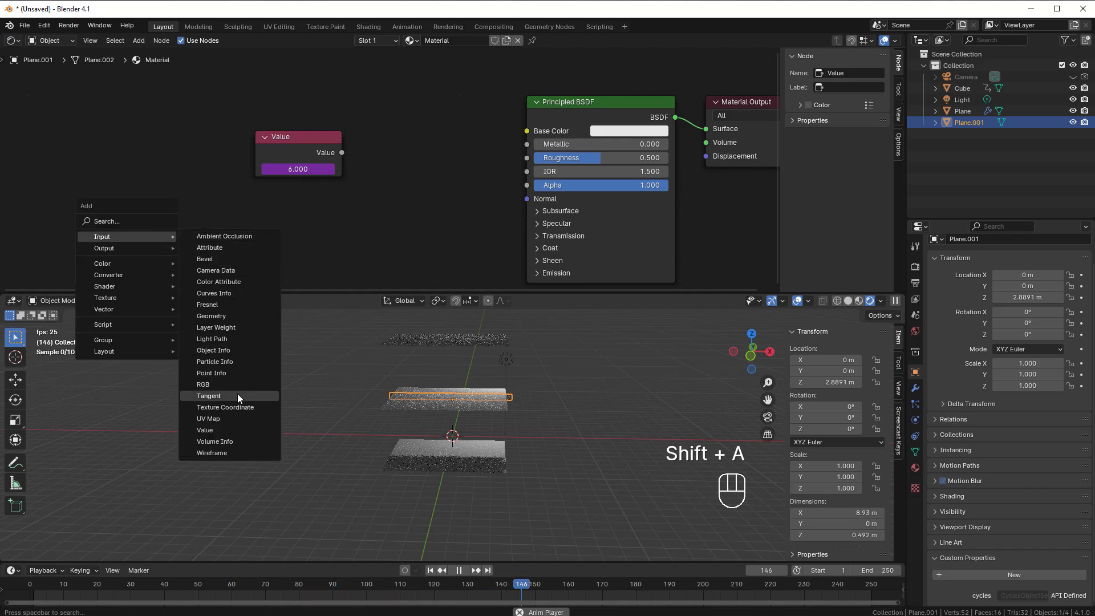
{"action": "left_click", "coordinate": [242, 407]}
{"action": "left_click", "coordinate": [103, 148]}
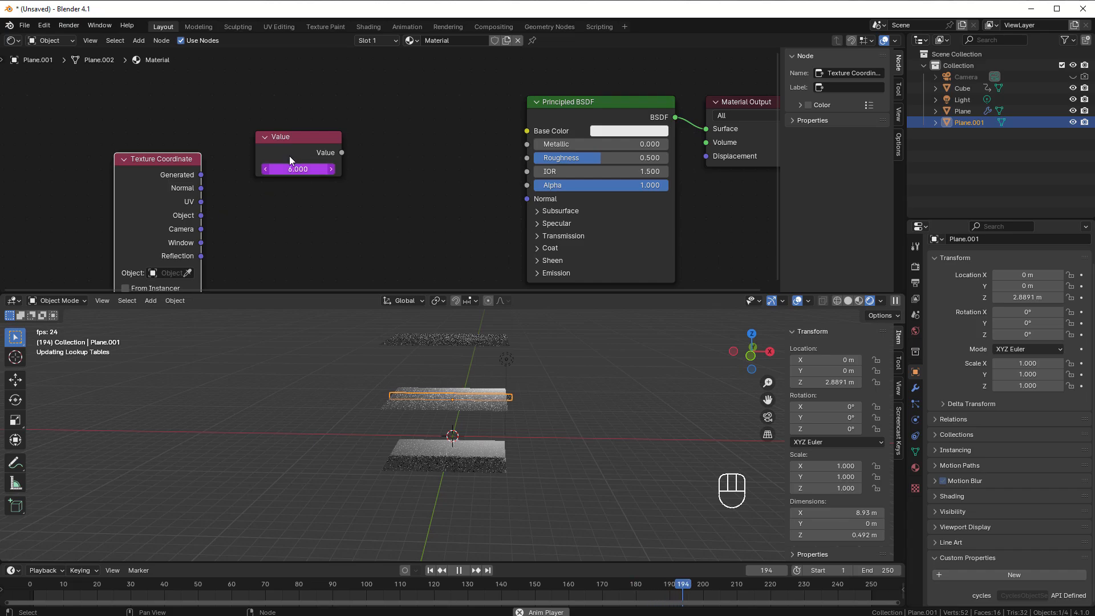
{"action": "left_click", "coordinate": [286, 138]}
{"action": "left_click_drag", "start_coordinate": [286, 138], "coordinate": [268, 112]}
Split the Texture Coordinate's UV output with a Separate XYZ node and link its X output to the Principled BSDF's Base Color
{"action": "left_click_drag", "start_coordinate": [201, 202], "coordinate": [236, 212]}
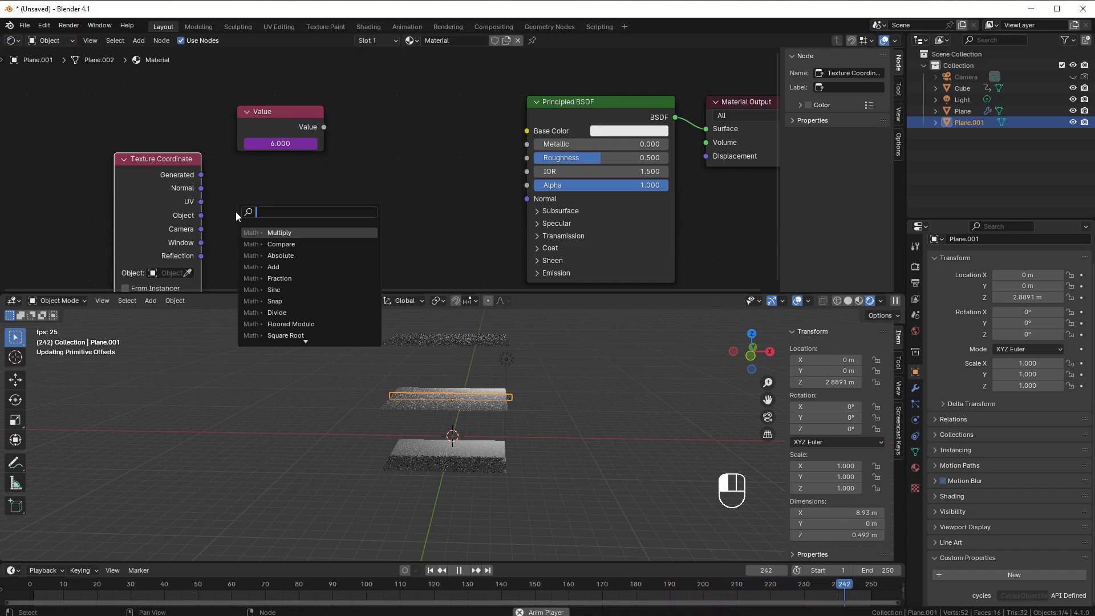
{"action": "type", "text": "separa"}
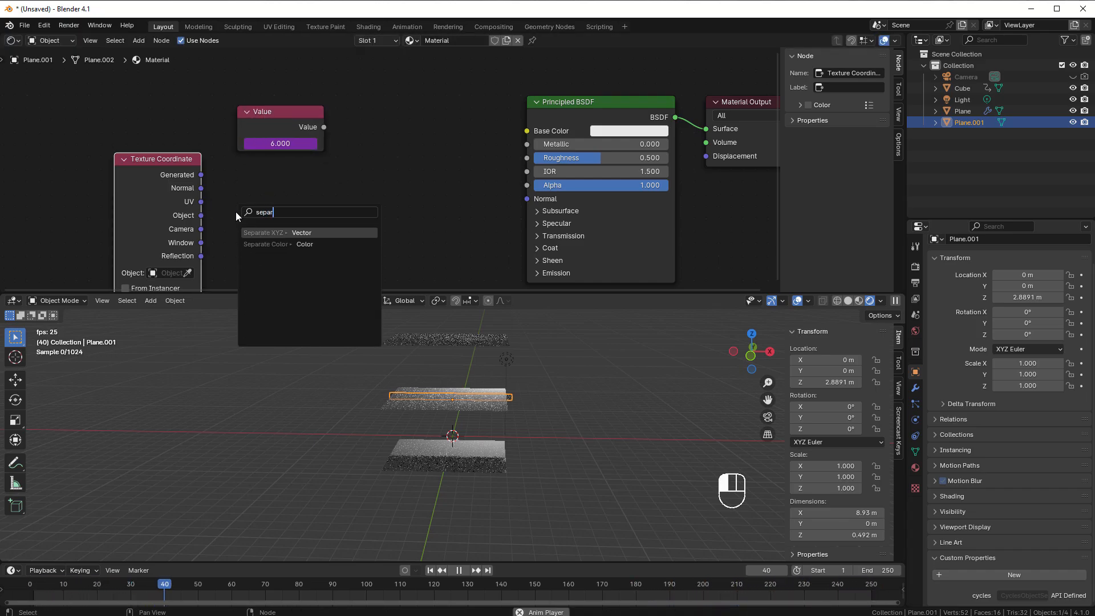
{"action": "key", "text": "Return"}
{"action": "left_click", "coordinate": [274, 200]}
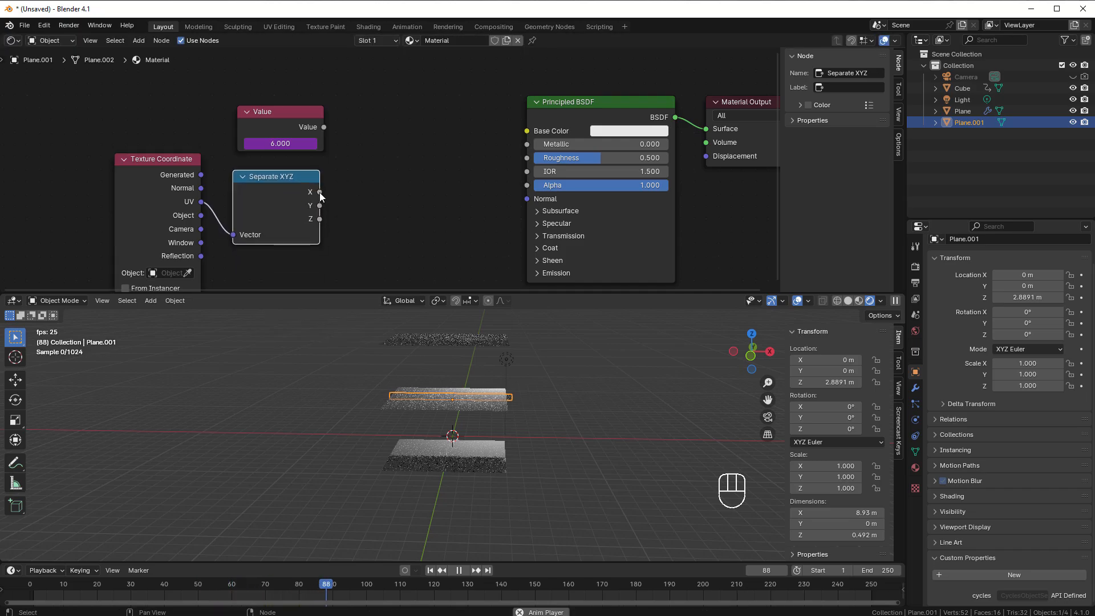
{"action": "left_click_drag", "start_coordinate": [319, 192], "coordinate": [532, 135]}
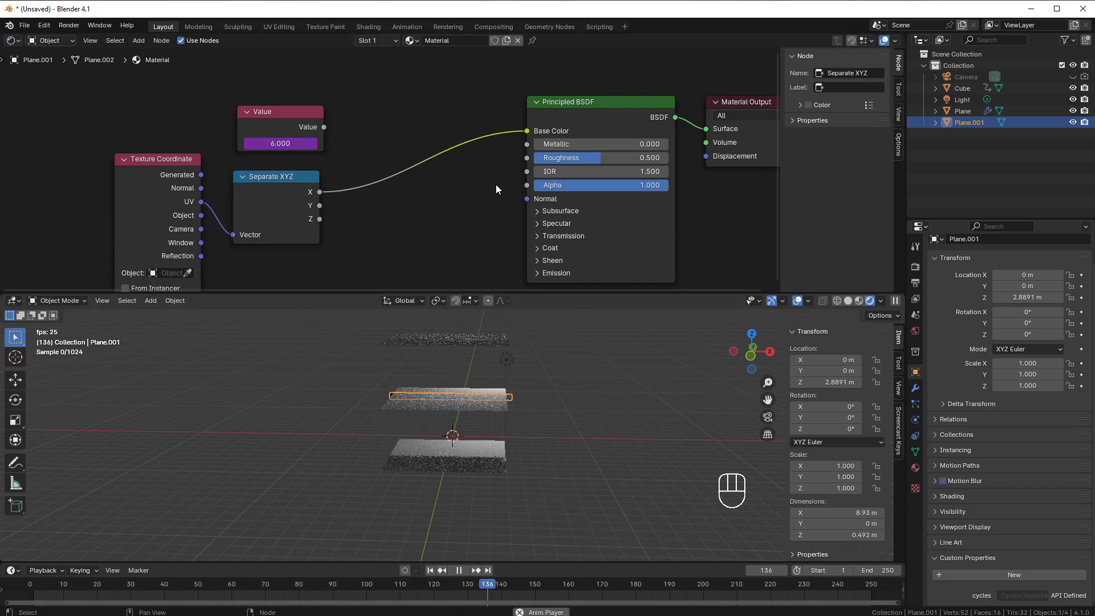
{"action": "middle_click_drag", "start_coordinate": [517, 464], "coordinate": [481, 454]}
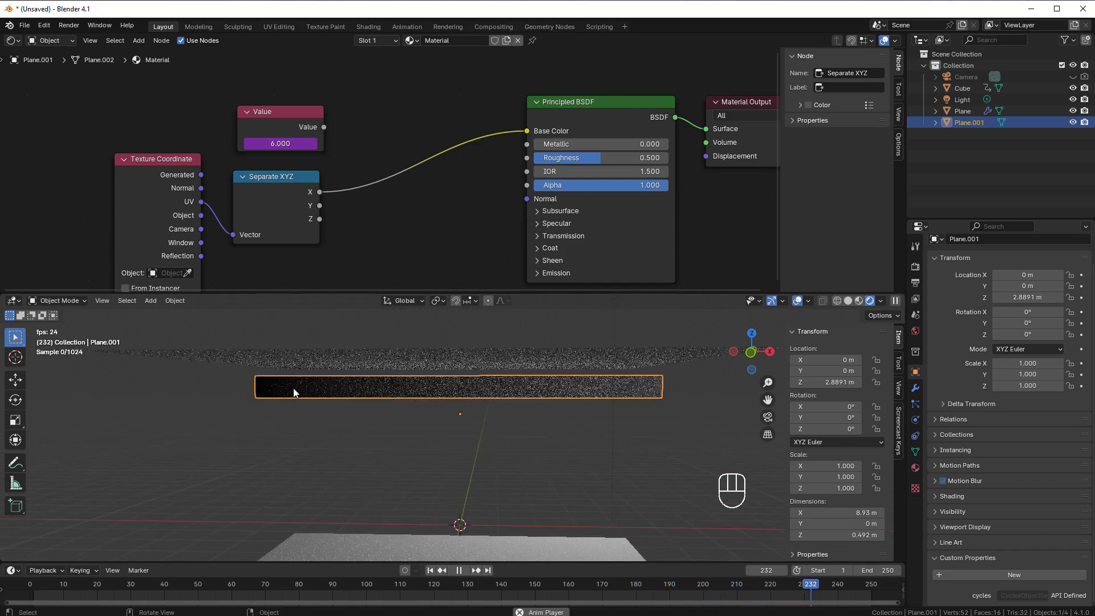
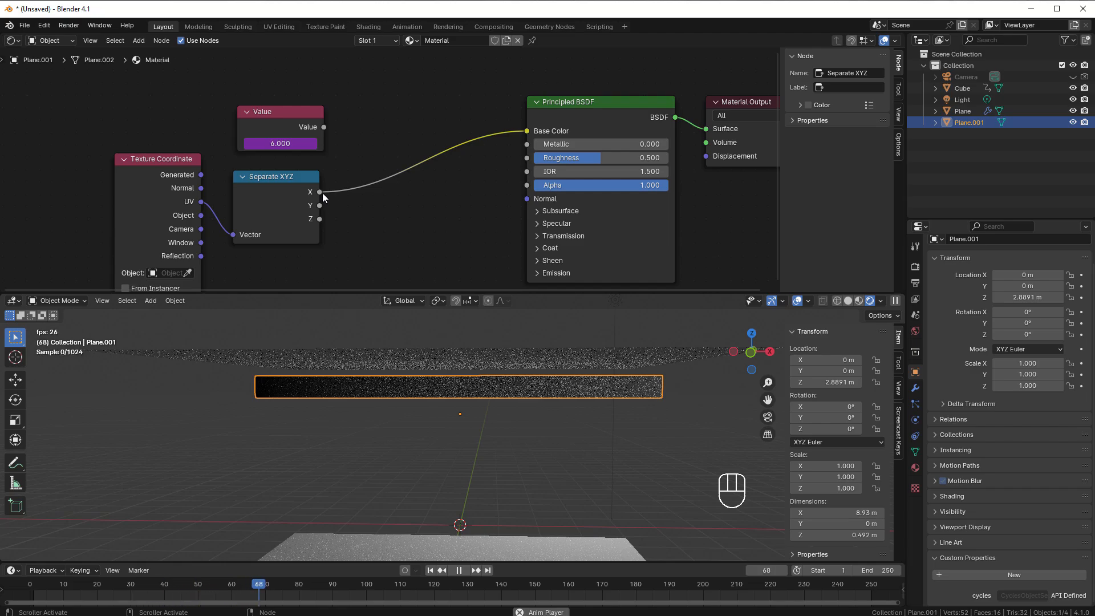
Feed the driven Value node into a new Math Divide node with a divisor of 10
{"action": "left_click_drag", "start_coordinate": [286, 115], "coordinate": [238, 94]}
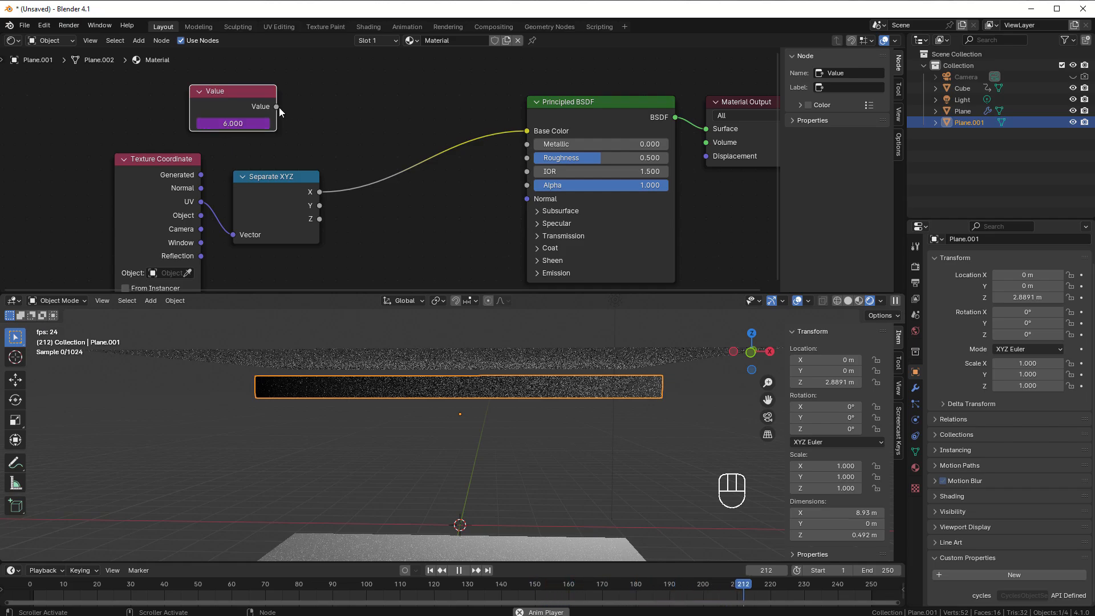
{"action": "left_click_drag", "start_coordinate": [277, 106], "coordinate": [336, 113]}
{"action": "type", "text": "divide"}
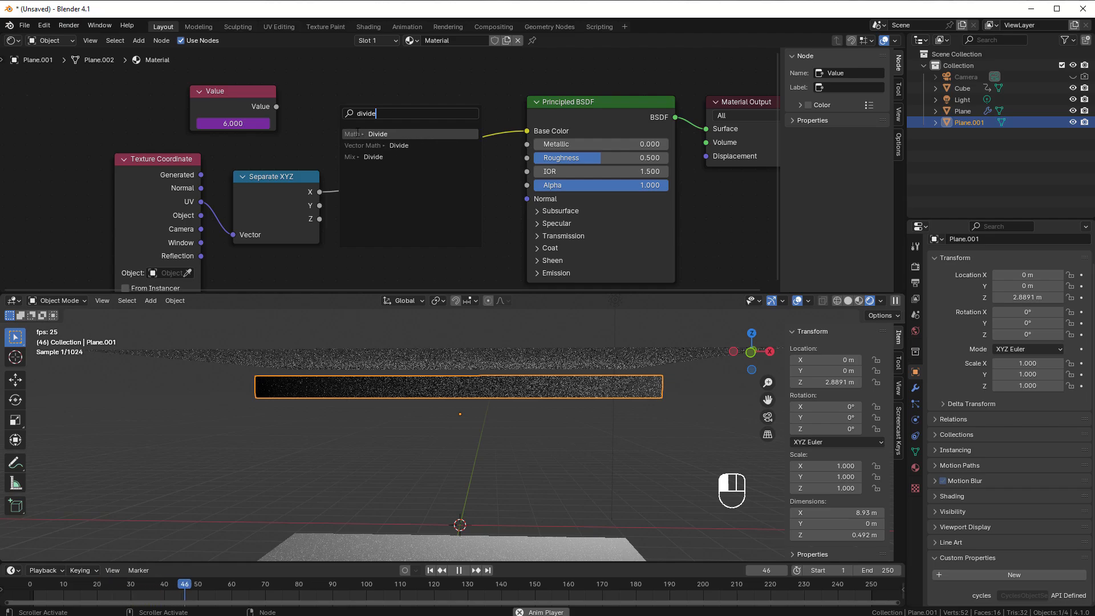
{"action": "key", "text": "Return"}
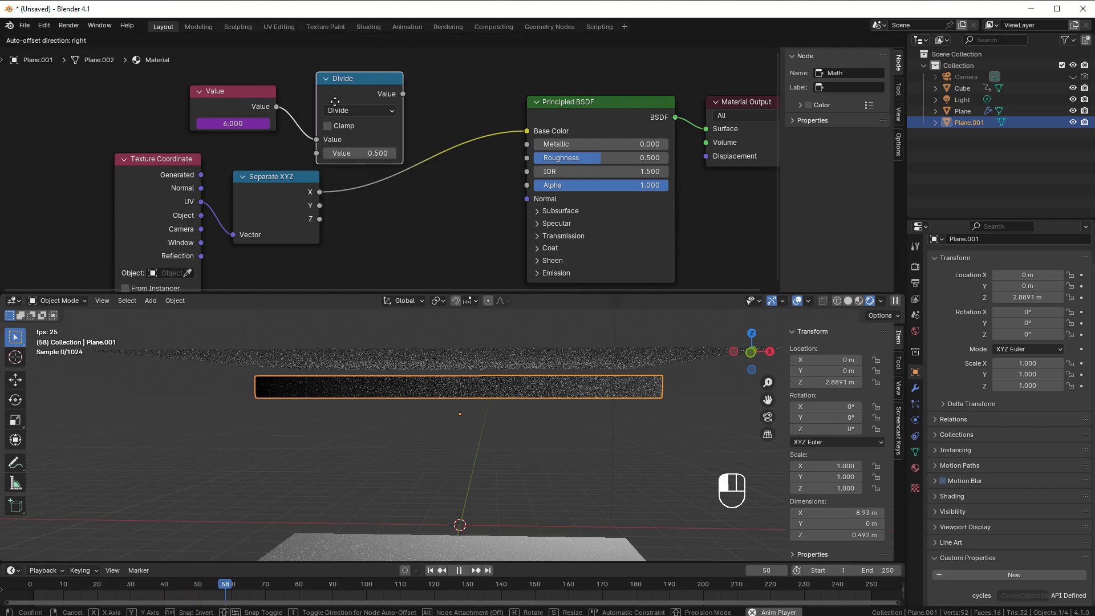
{"action": "left_click", "coordinate": [359, 150]}
{"action": "type", "text": "10"}
{"action": "key", "text": "Return"}
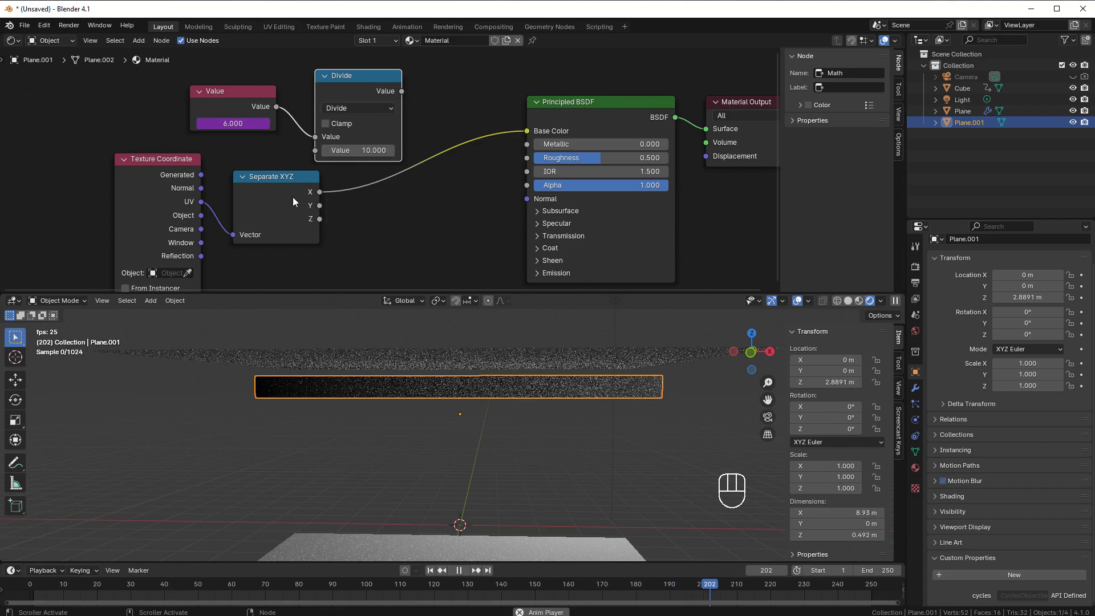
Move the Separate XYZ node down slightly and feed its X output into a new Math Snap node
{"action": "left_click_drag", "start_coordinate": [286, 185], "coordinate": [293, 203]}
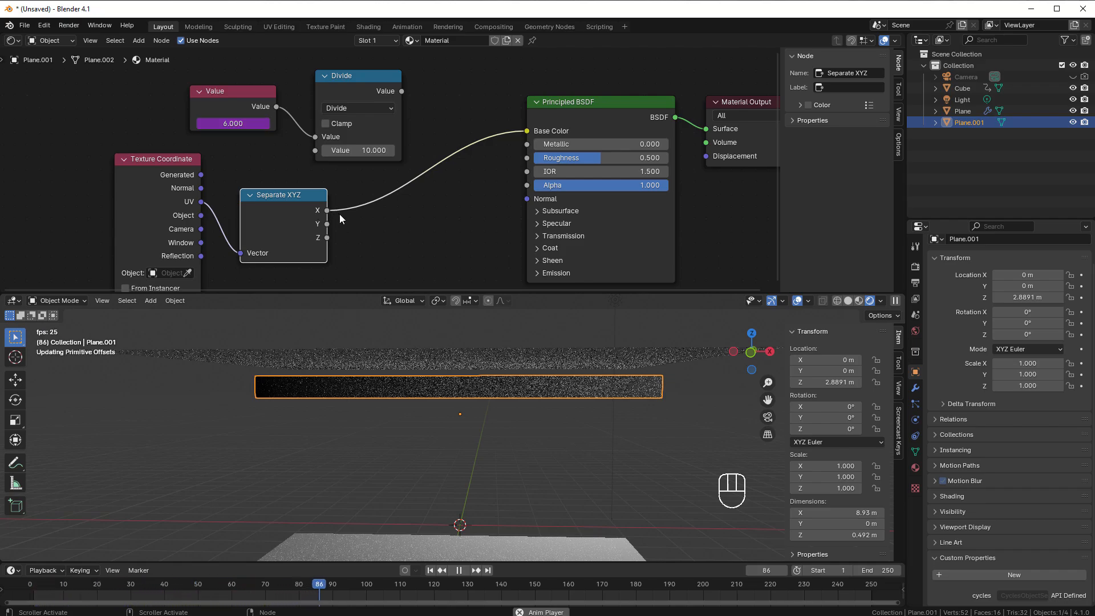
{"action": "left_click_drag", "start_coordinate": [327, 210], "coordinate": [398, 238]}
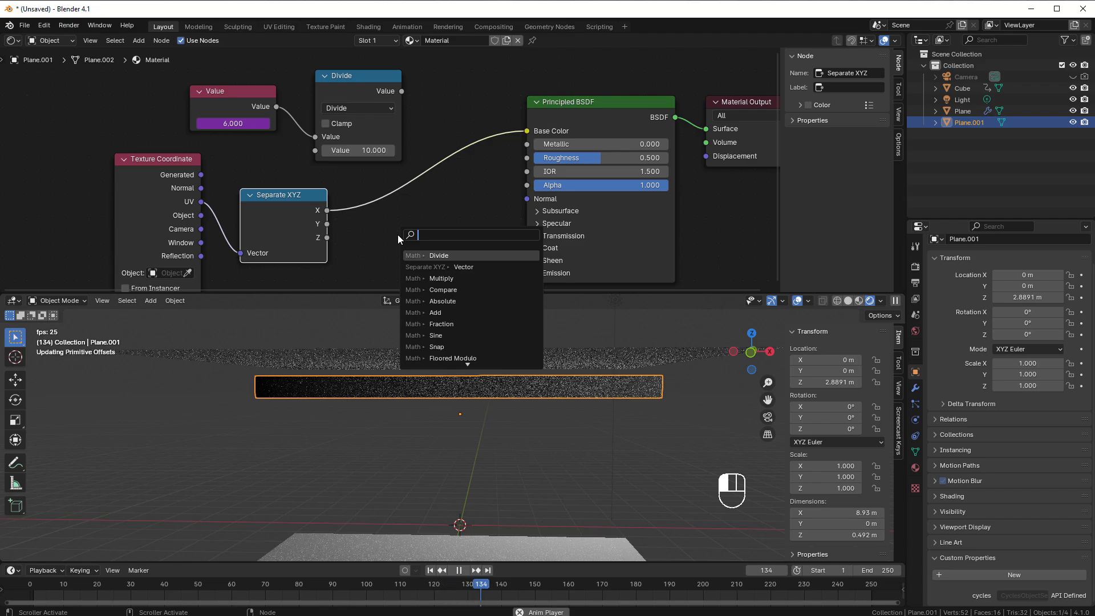
{"action": "type", "text": "snap"}
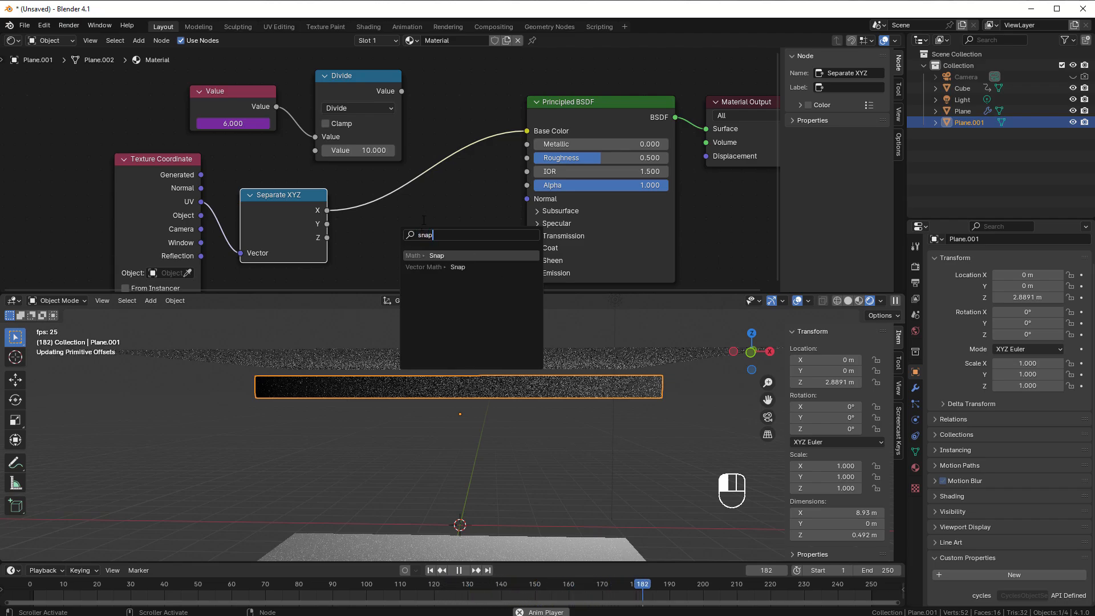
{"action": "left_click", "coordinate": [447, 256]}
{"action": "left_click", "coordinate": [428, 235]}
{"action": "middle_click_drag", "start_coordinate": [436, 272], "coordinate": [426, 232]}
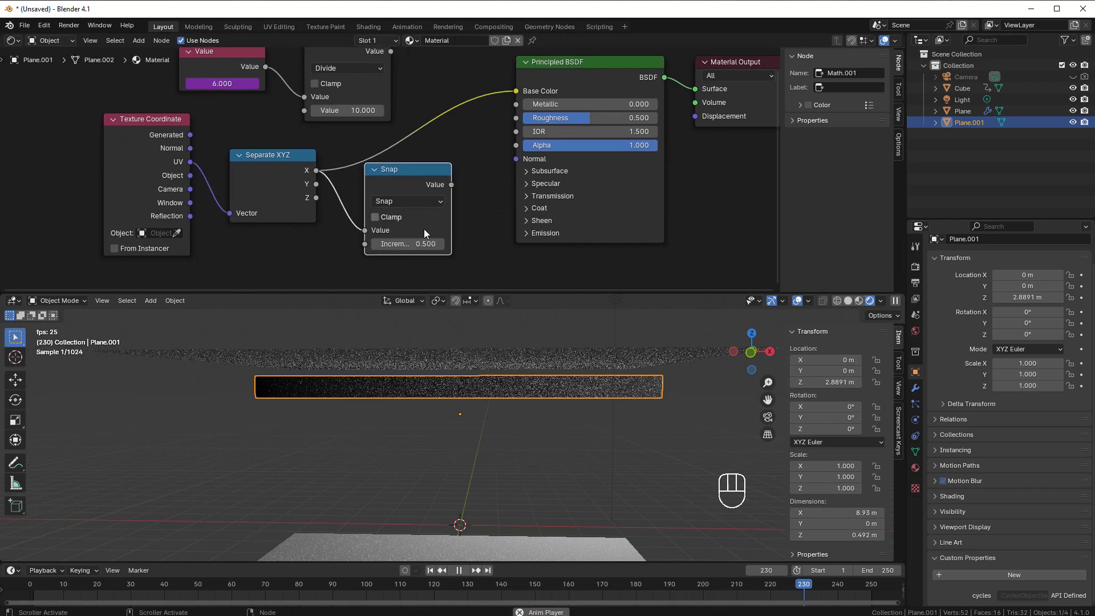
Set the Snap node's increment to 0.1 and link its output to the Principled BSDF's Base Color
{"action": "left_click", "coordinate": [423, 248]}
{"action": "type", "text": "0."}
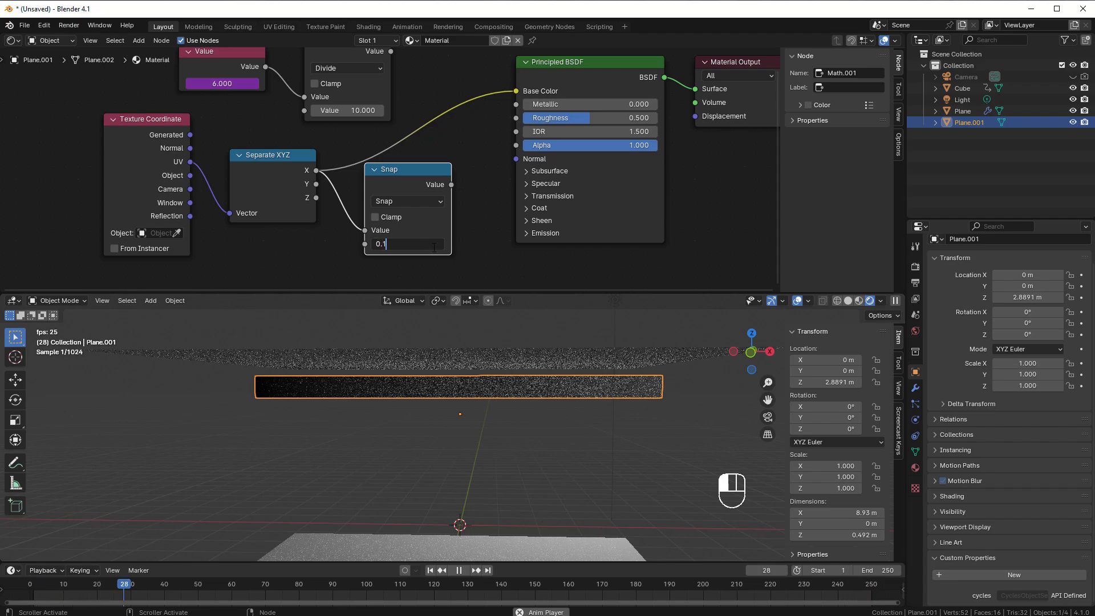
{"action": "type", "text": "1"}
{"action": "key", "text": "Return"}
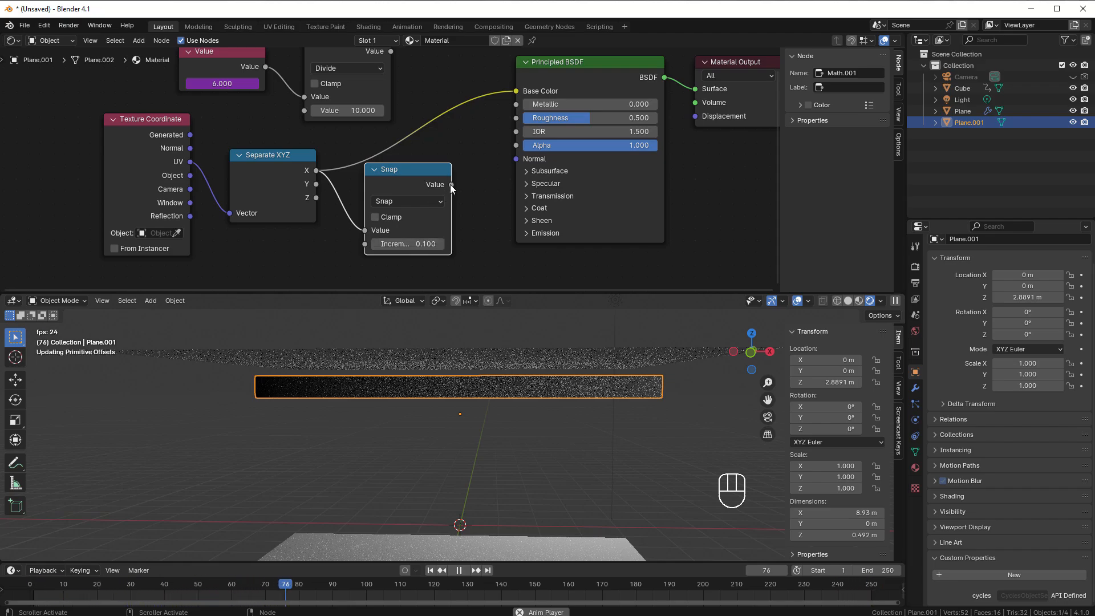
{"action": "left_click_drag", "start_coordinate": [451, 184], "coordinate": [517, 91]}
{"action": "scroll", "coordinate": [313, 421], "scroll_direction": "up", "scroll_amount": 1}
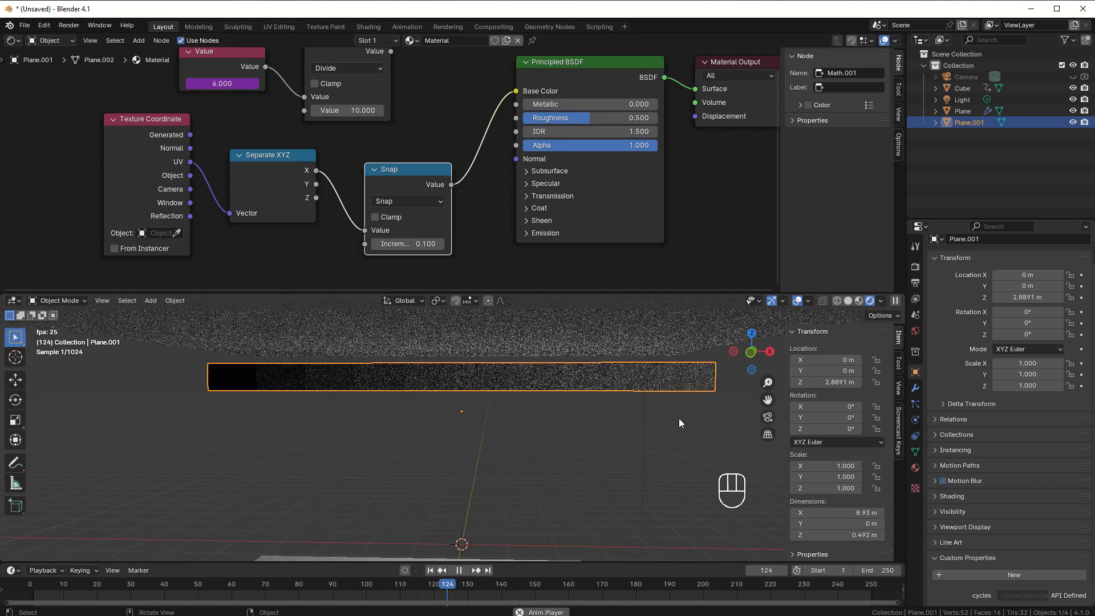
Switch the scene's render engine from Cycles to EEVEE
{"action": "left_click", "coordinate": [915, 266]}
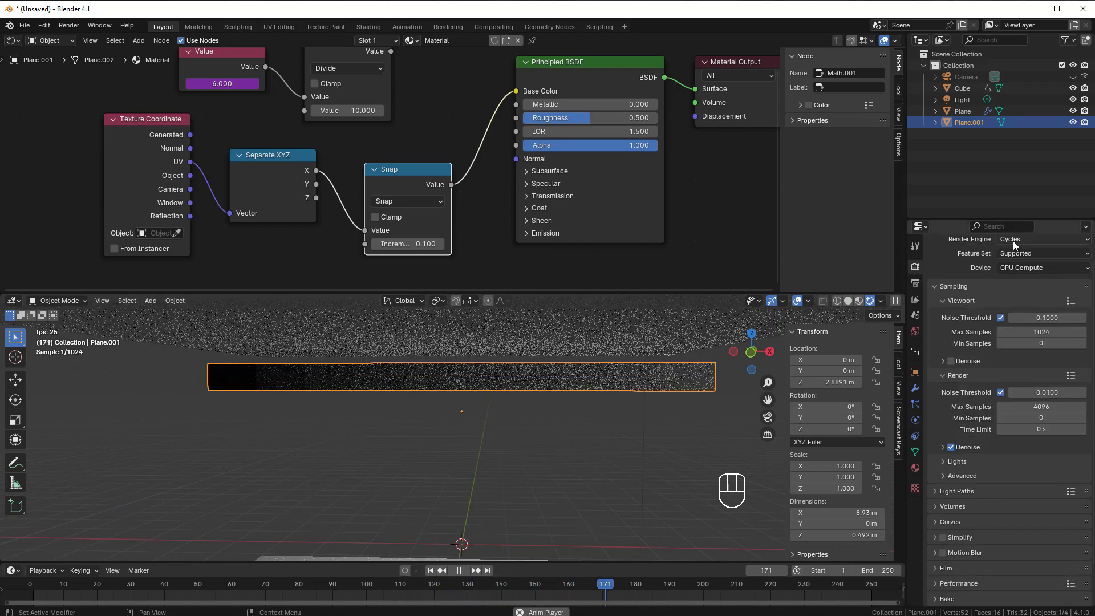
{"action": "left_click", "coordinate": [1014, 240]}
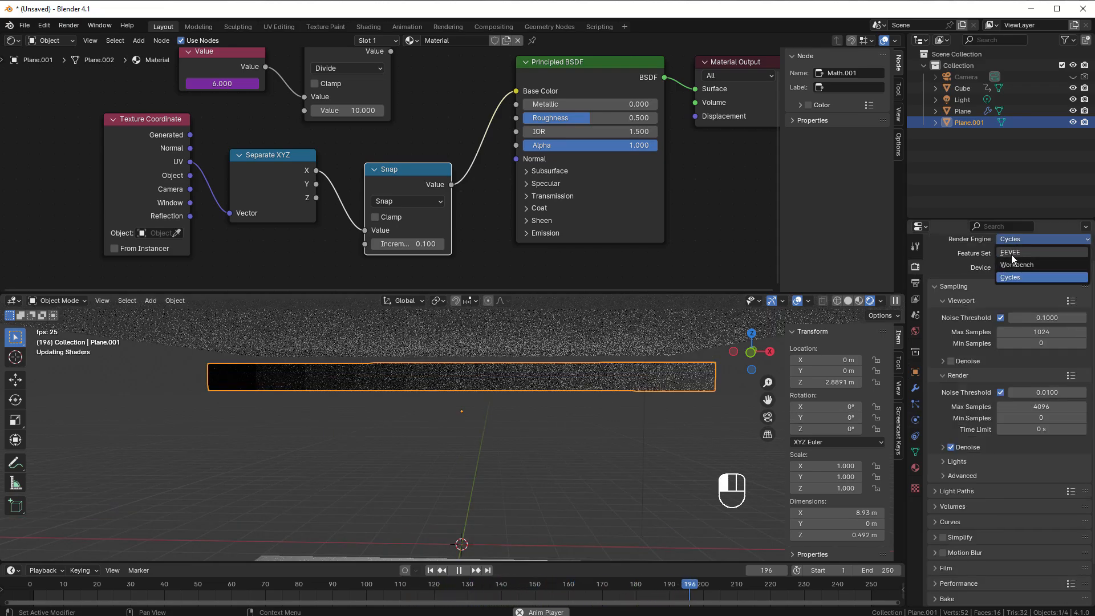
{"action": "left_click", "coordinate": [1011, 254]}
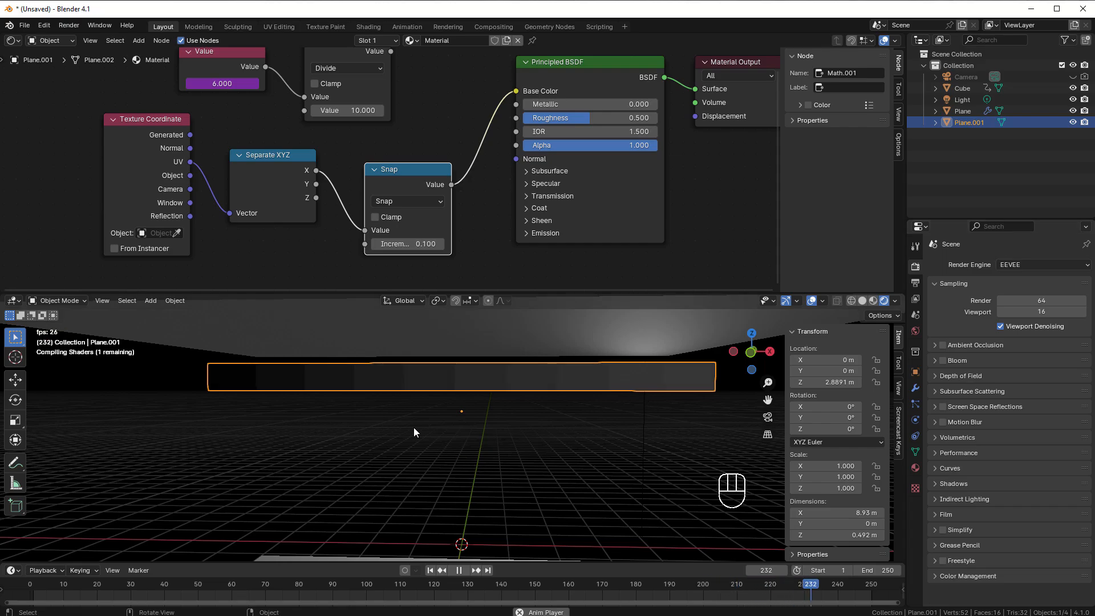
{"action": "scroll", "coordinate": [273, 412], "scroll_direction": "up", "scroll_amount": 1}
{"action": "scroll", "coordinate": [272, 412], "scroll_direction": "down", "scroll_amount": 1}
{"action": "middle_click_drag", "start_coordinate": [256, 394], "coordinate": [260, 395]}
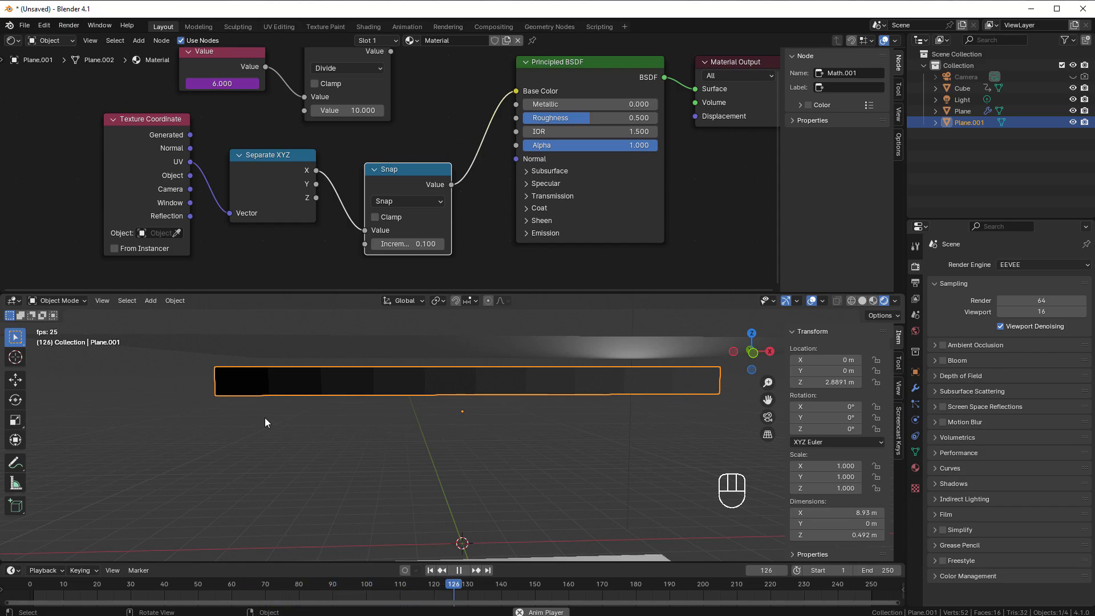
{"action": "scroll", "coordinate": [446, 394], "scroll_direction": "down", "scroll_amount": 6}
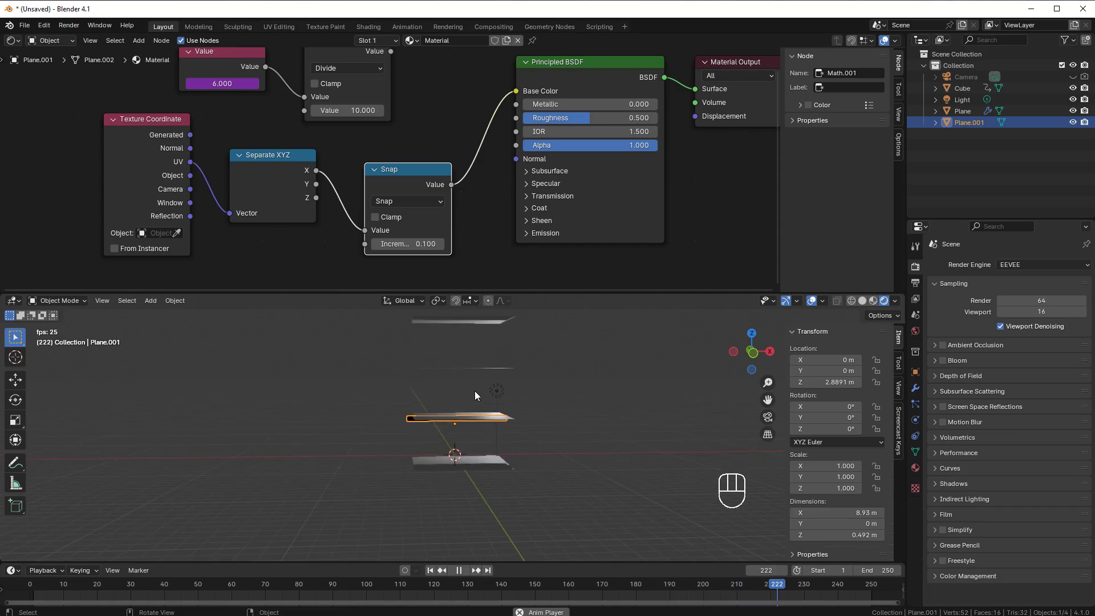
{"action": "scroll", "coordinate": [475, 391], "scroll_direction": "up", "scroll_amount": 5}
Shift the Texture Coordinate, Separate XYZ and Snap nodes, plus the Value and Divide nodes, away from the Principled BSDF to free space
{"action": "mouse_move", "coordinate": [334, 235]}
{"action": "middle_mouse_down"}
{"action": "mouse_move", "coordinate": [313, 284]}
{"action": "mouse_move", "coordinate": [329, 226]}
{"action": "middle_mouse_up"}
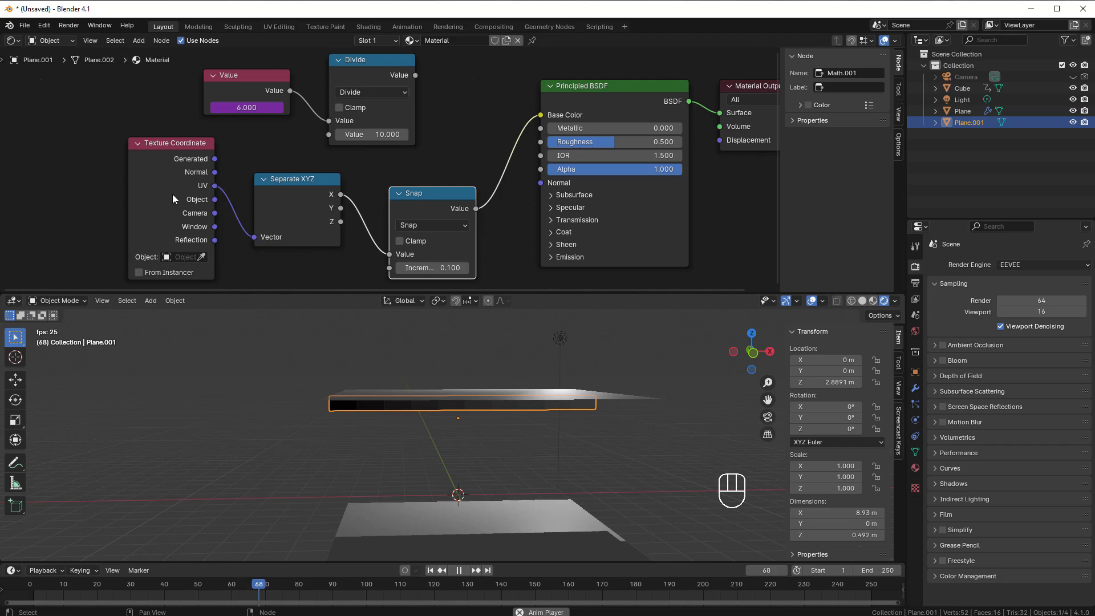
{"action": "left_click_drag", "start_coordinate": [96, 183], "coordinate": [448, 245]}
{"action": "key", "text": "g"}
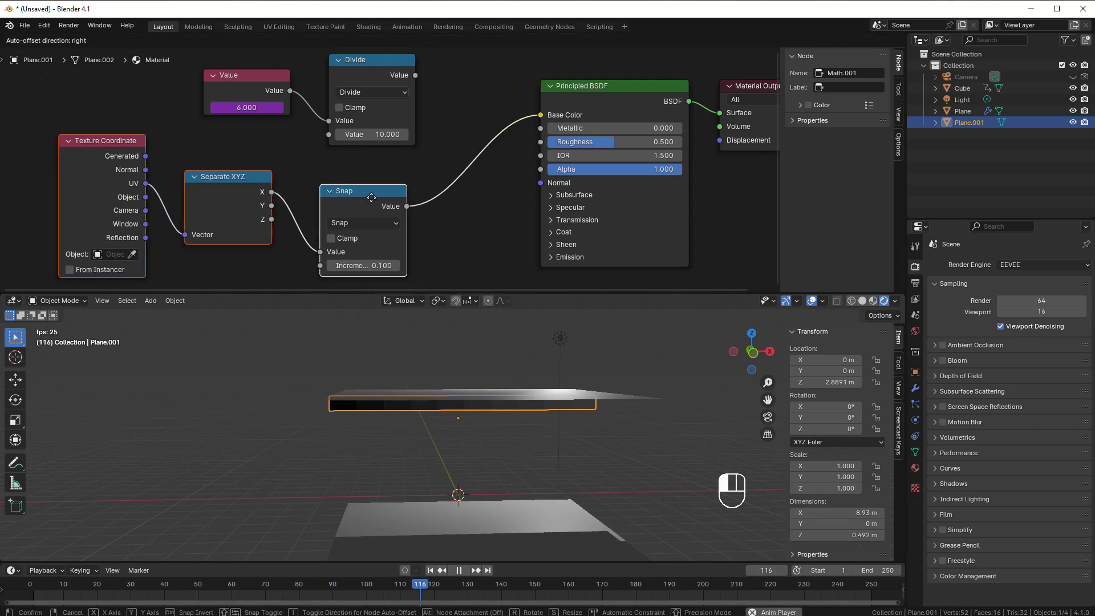
{"action": "left_click", "coordinate": [371, 197]}
{"action": "left_click_drag", "start_coordinate": [217, 62], "coordinate": [351, 140]}
{"action": "key", "text": "g"}
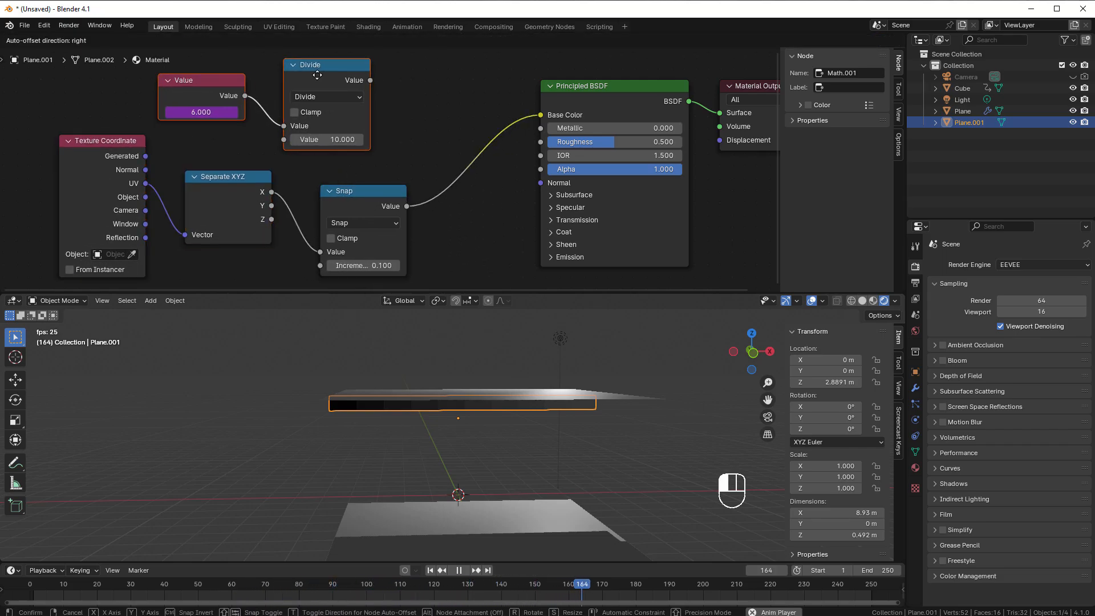
{"action": "left_click", "coordinate": [316, 74]}
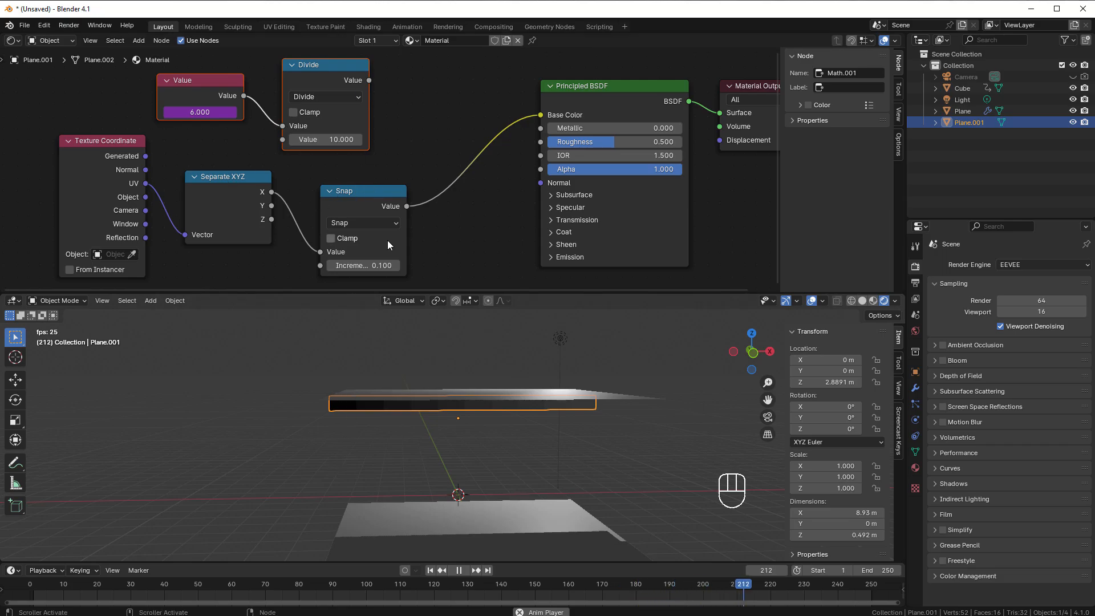
{"action": "left_click", "coordinate": [416, 128]}
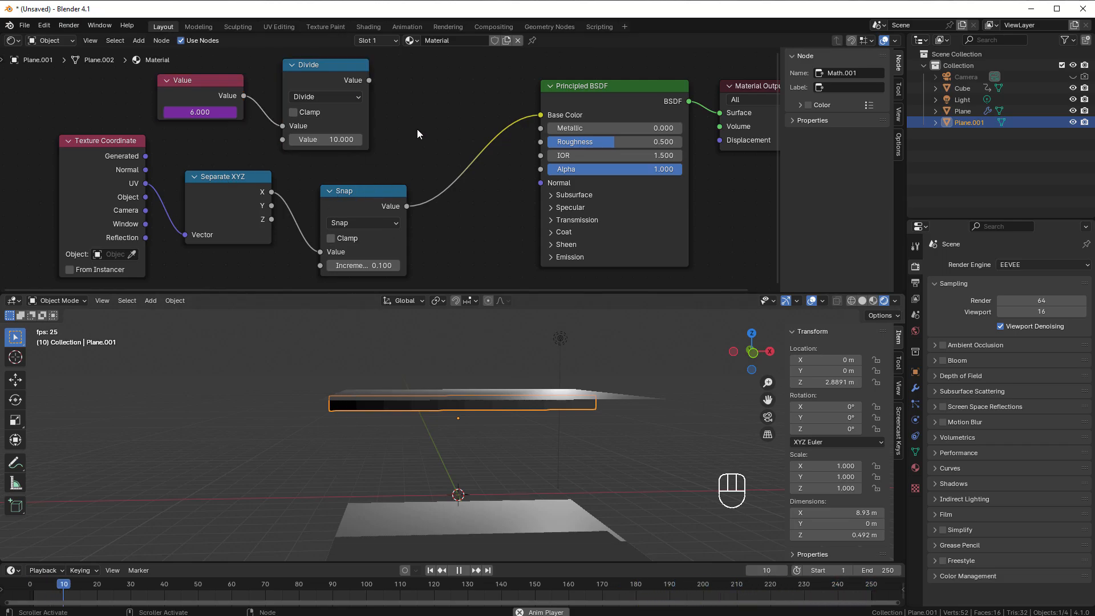
Add a Math node before the Principled BSDF's Base Color and feed it the Divide and Snap outputs
{"action": "key", "text": "shift+a"}
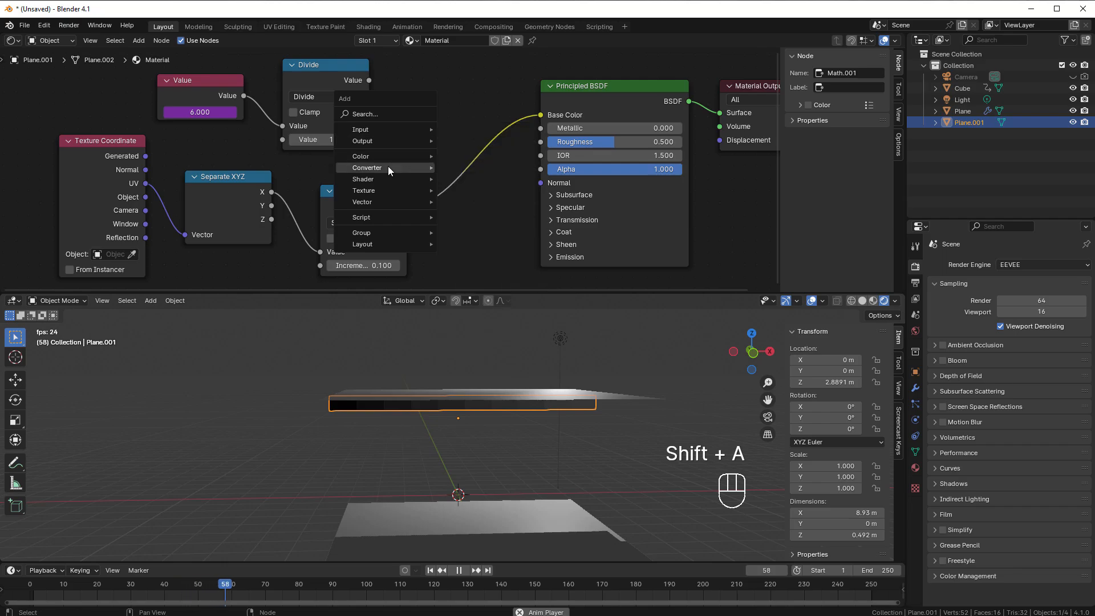
{"action": "mouse_move", "coordinate": [391, 167]}
{"action": "left_click", "coordinate": [474, 239]}
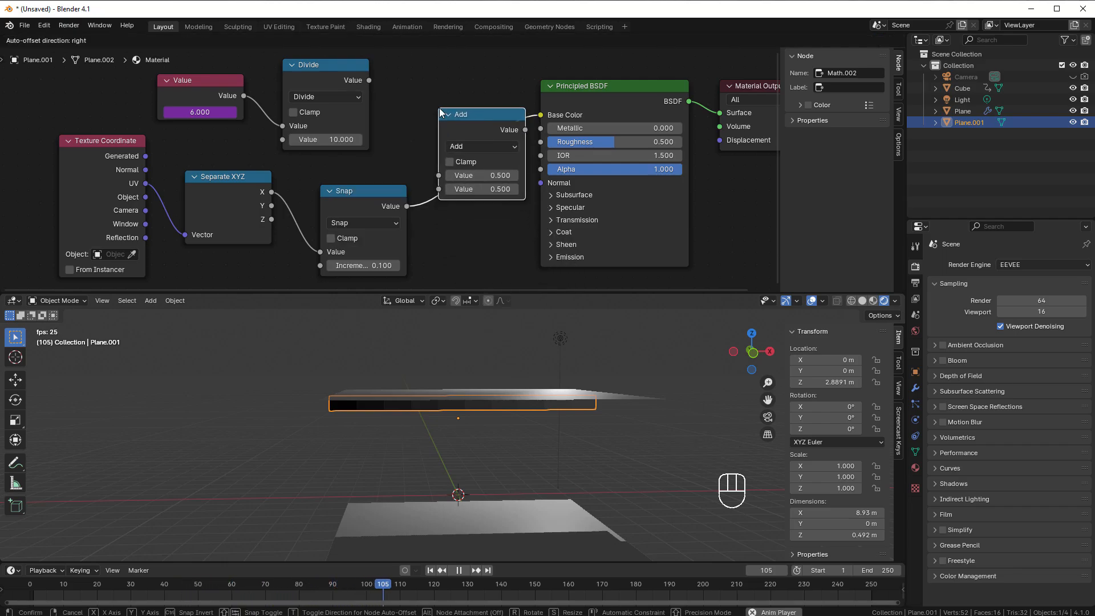
{"action": "left_click", "coordinate": [457, 112]}
{"action": "left_click_drag", "start_coordinate": [369, 80], "coordinate": [457, 175]}
{"action": "left_click_drag", "start_coordinate": [407, 206], "coordinate": [456, 189]}
Change the new Math node's operation to Compare with an epsilon of 0
{"action": "left_click", "coordinate": [488, 145]}
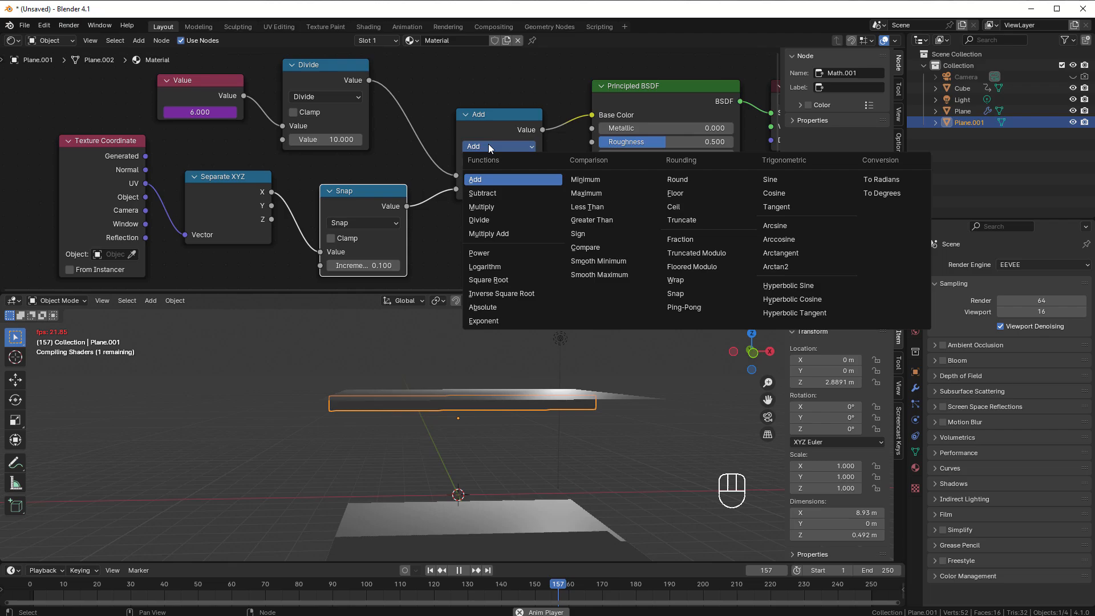
{"action": "left_click", "coordinate": [584, 248]}
{"action": "left_click", "coordinate": [496, 202]}
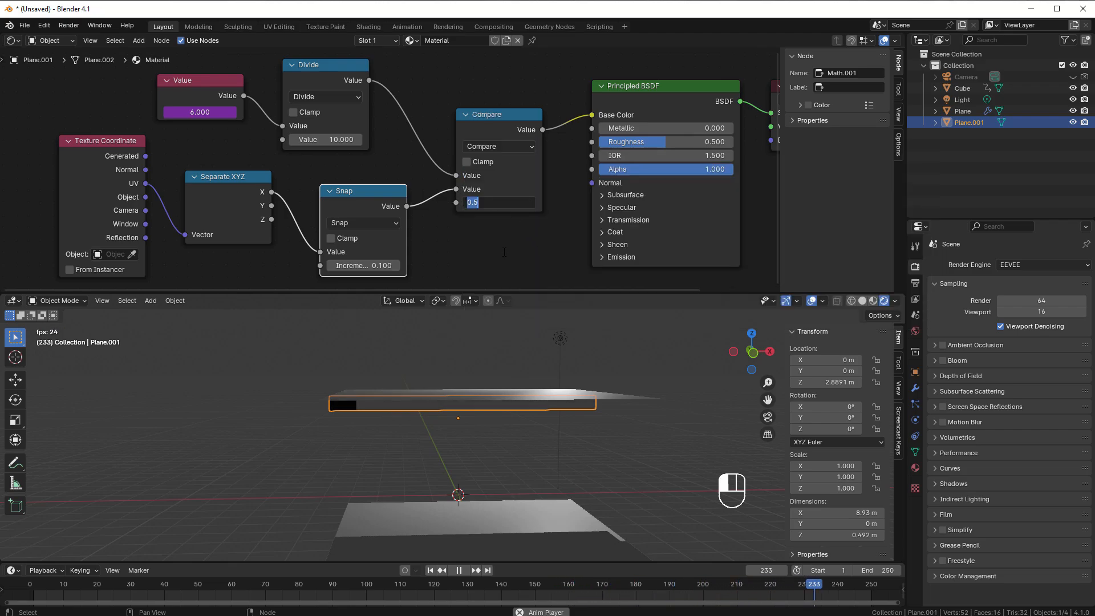
{"action": "type", "text": "0"}
{"action": "key", "text": "Return"}
{"action": "scroll", "coordinate": [507, 440], "scroll_direction": "up", "scroll_amount": 3}
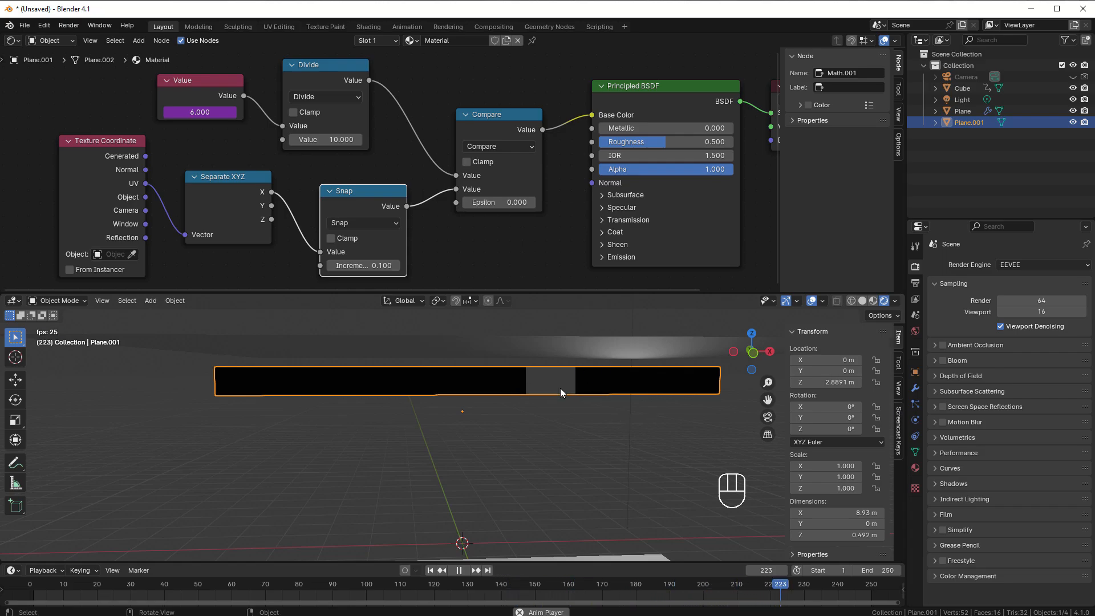
Select the elevator cube and set its Level custom property to 0
{"action": "scroll", "coordinate": [556, 400], "scroll_direction": "down", "scroll_amount": 6}
{"action": "scroll", "coordinate": [552, 409], "scroll_direction": "down", "scroll_amount": 4}
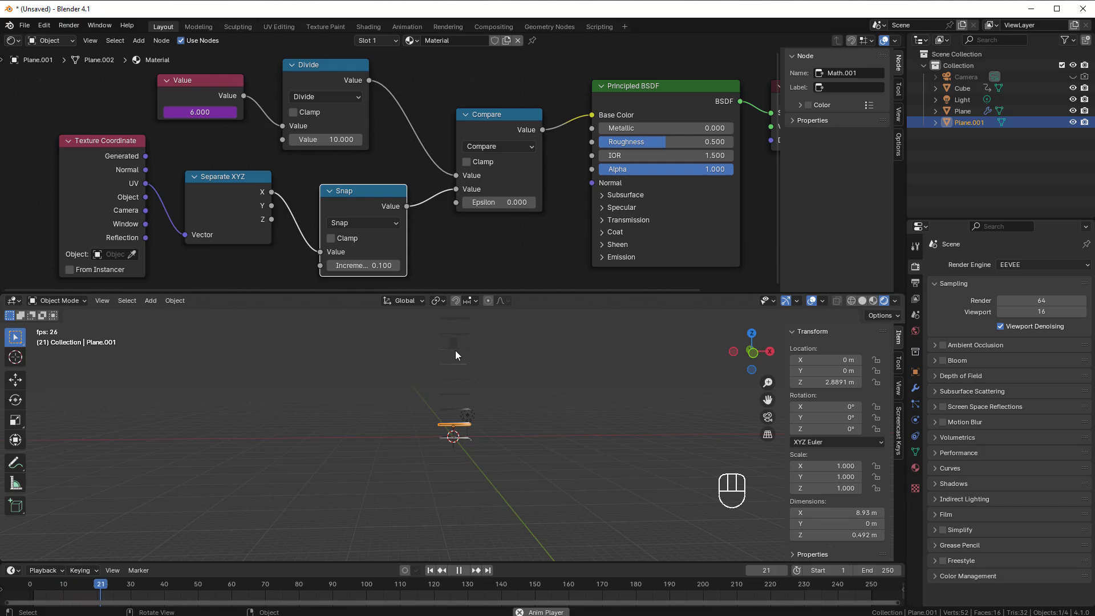
{"action": "left_click", "coordinate": [453, 345]}
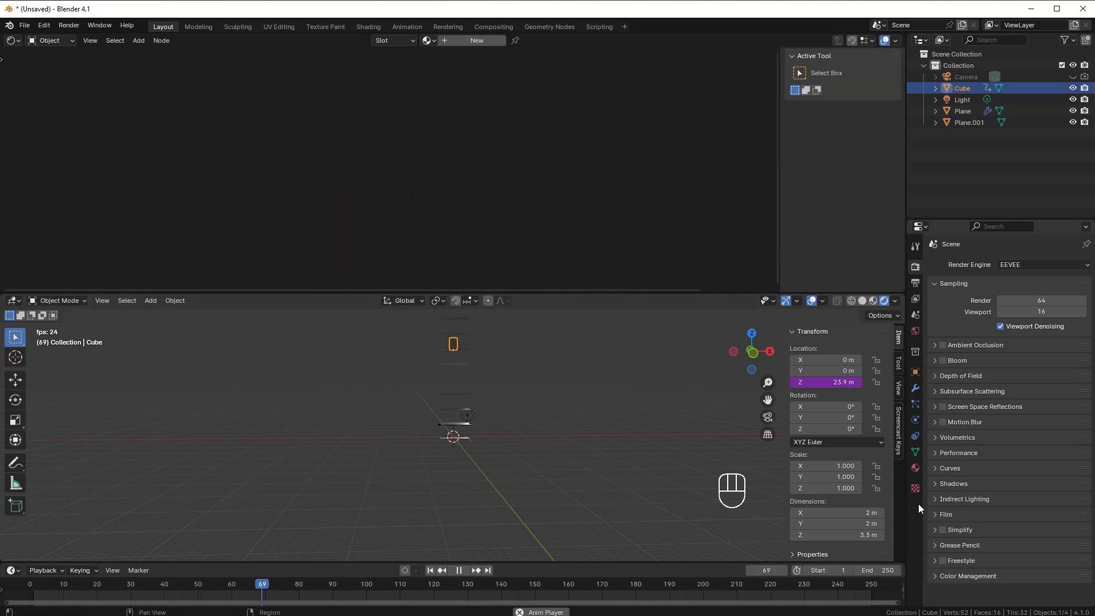
{"action": "left_click", "coordinate": [915, 372]}
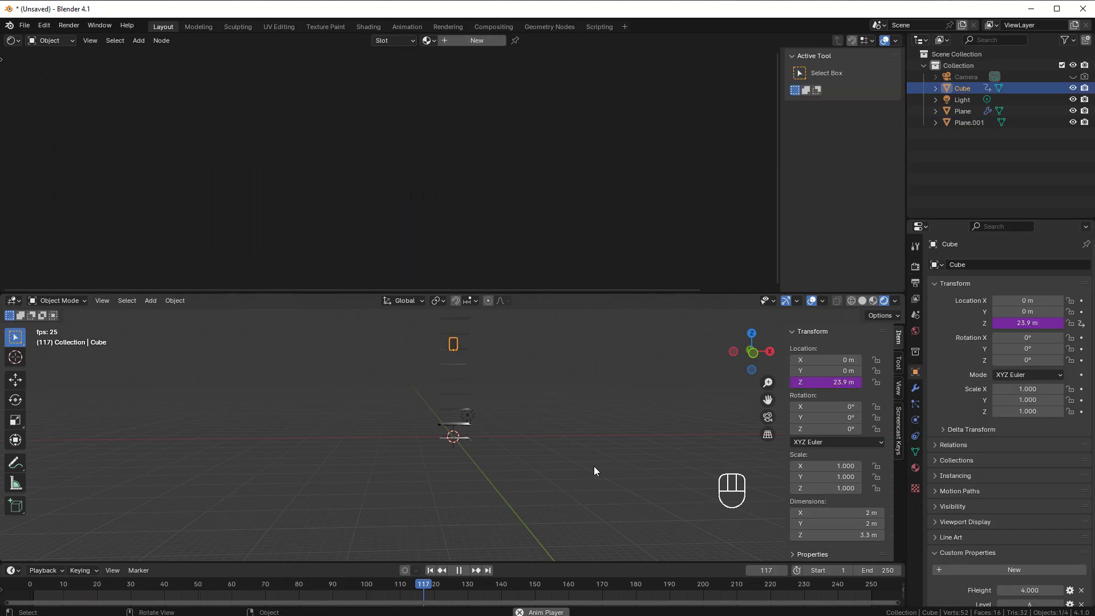
{"action": "scroll", "coordinate": [542, 471], "scroll_direction": "up", "scroll_amount": 5}
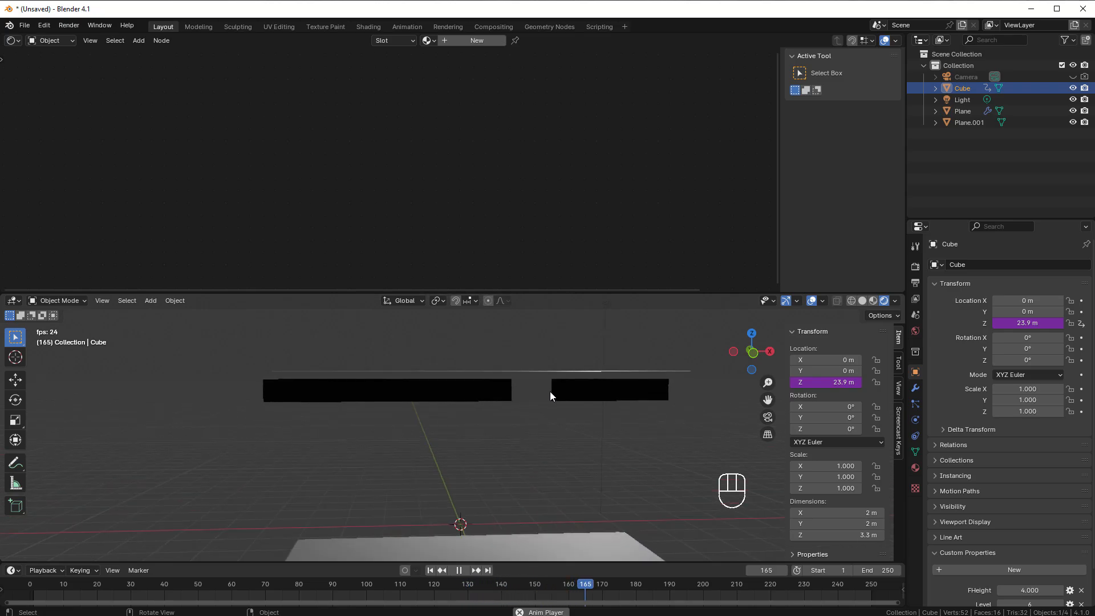
{"action": "scroll", "coordinate": [1007, 527], "scroll_direction": "down", "scroll_amount": 2}
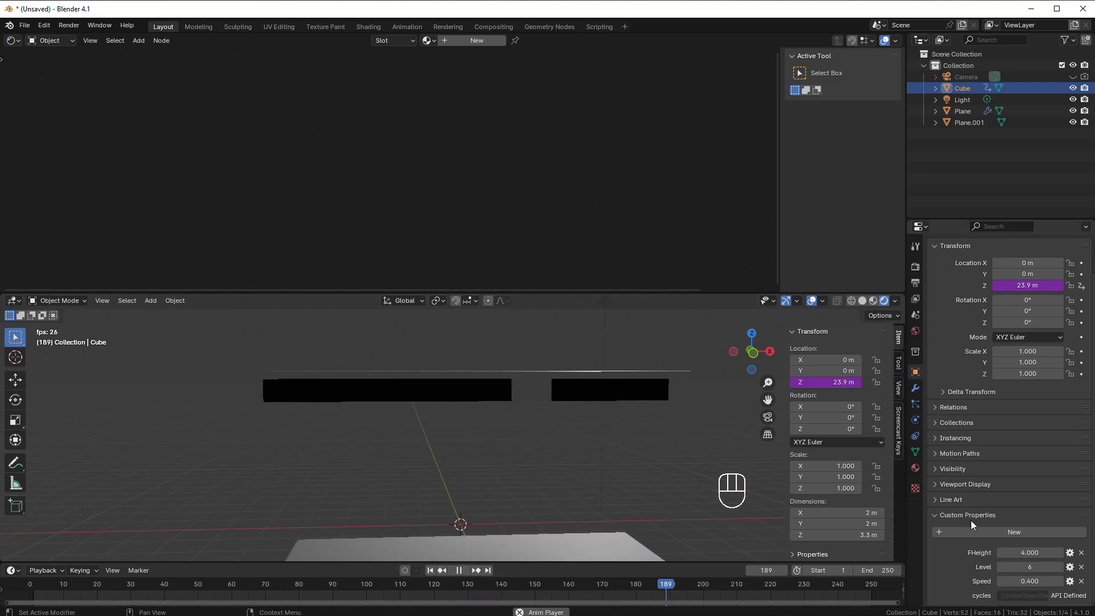
{"action": "left_click", "coordinate": [1021, 567]}
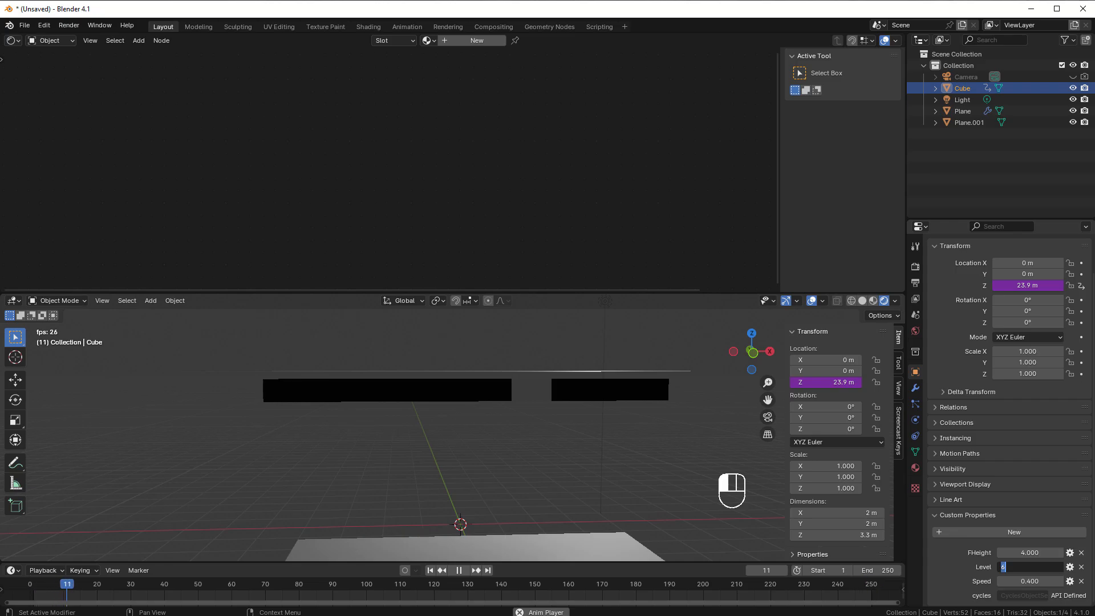
{"action": "type", "text": "0"}
{"action": "key", "text": "Return"}
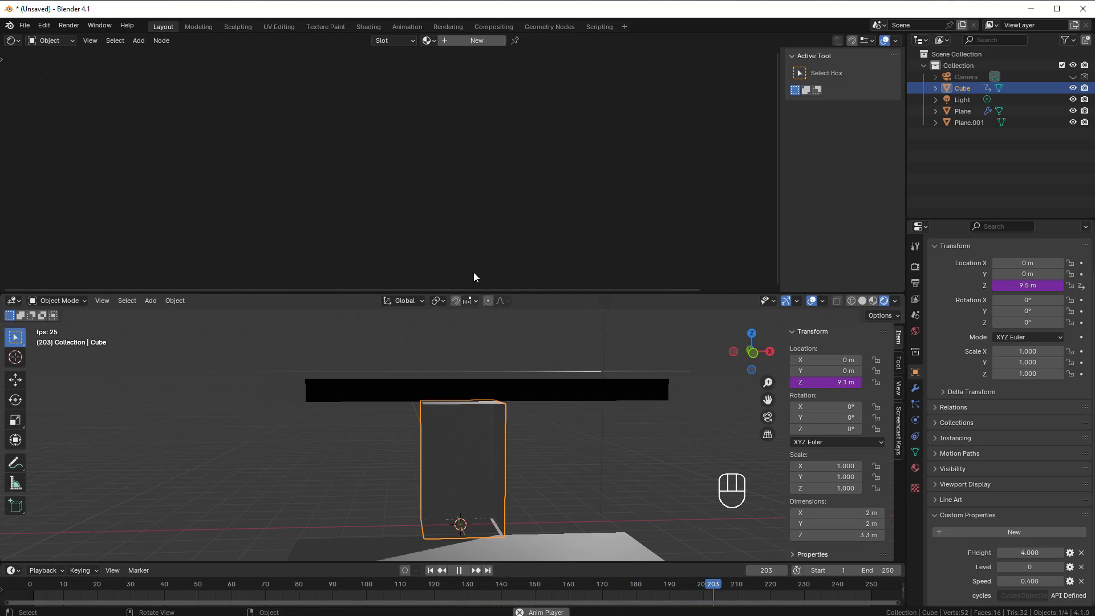
Select the strip plane and move its Principled BSDF and Material Output nodes farther from the Compare node
{"action": "left_click", "coordinate": [463, 384]}
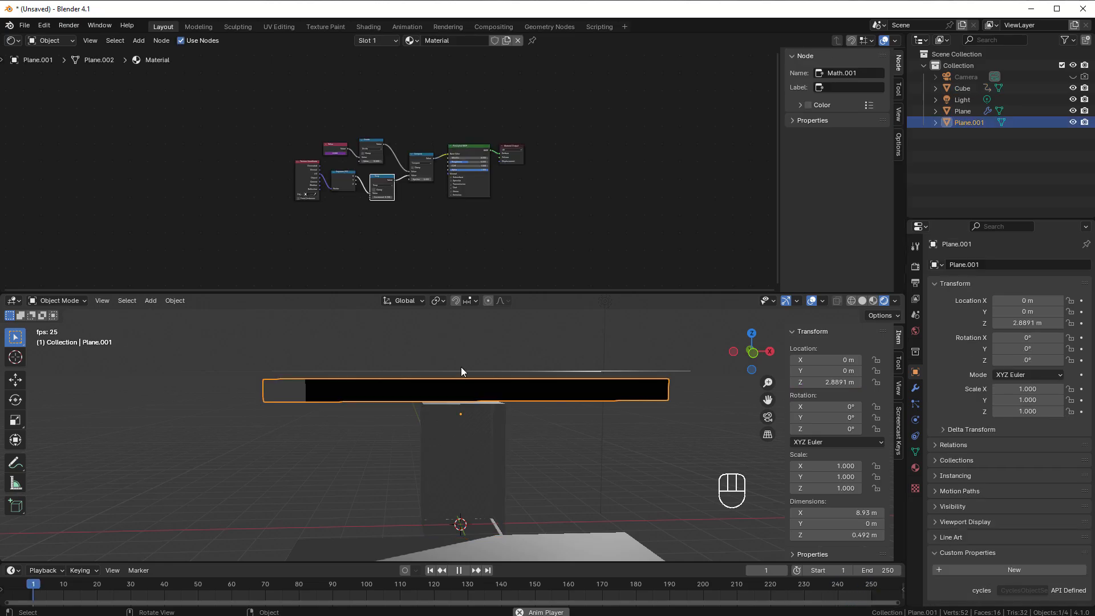
{"action": "scroll", "coordinate": [491, 220], "scroll_direction": "up", "scroll_amount": 2}
{"action": "middle_click_drag", "start_coordinate": [483, 221], "coordinate": [360, 263]}
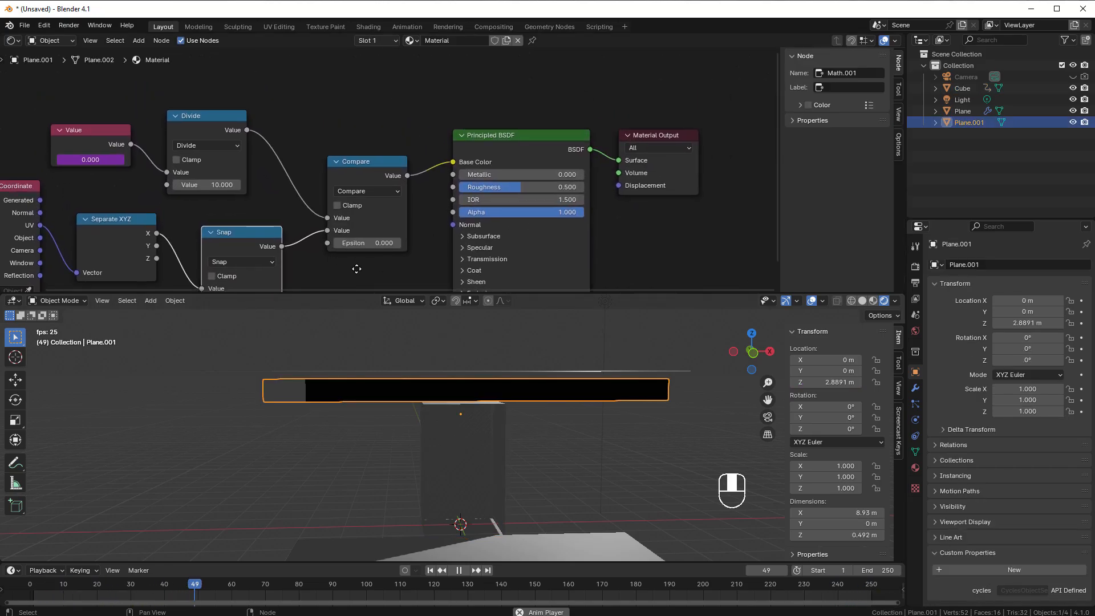
{"action": "left_click_drag", "start_coordinate": [466, 98], "coordinate": [679, 193]}
{"action": "left_click_drag", "start_coordinate": [568, 142], "coordinate": [715, 105]}
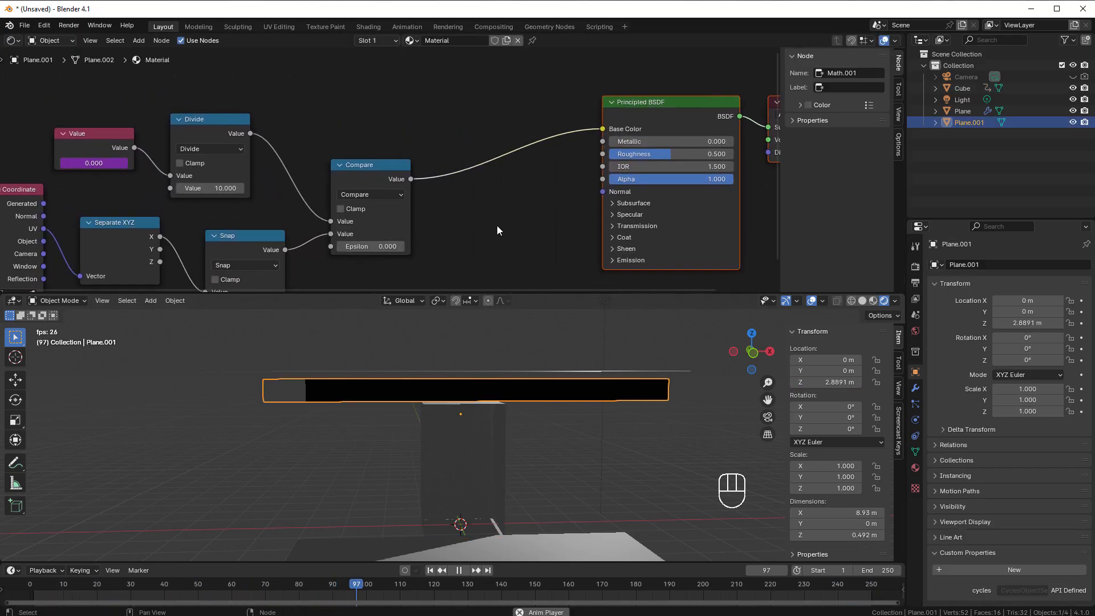
{"action": "middle_click_drag", "start_coordinate": [463, 258], "coordinate": [400, 229]}
Expand the Principled BSDF's Emission settings and feed the Compare output into a new Math Multiply node with a factor of 20
{"action": "left_click", "coordinate": [549, 229]}
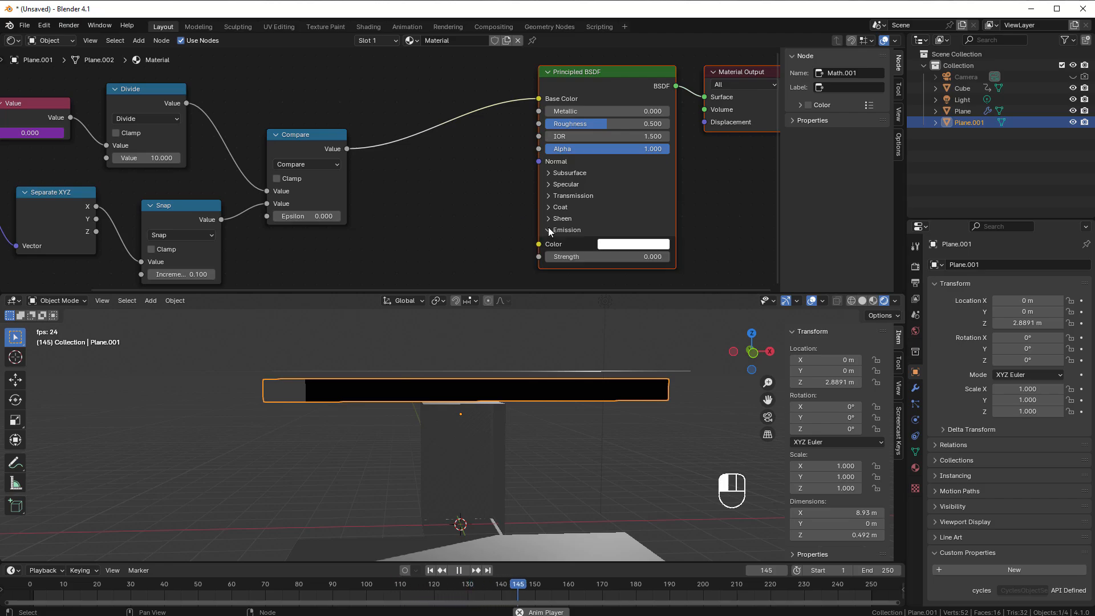
{"action": "left_click_drag", "start_coordinate": [347, 148], "coordinate": [420, 235]}
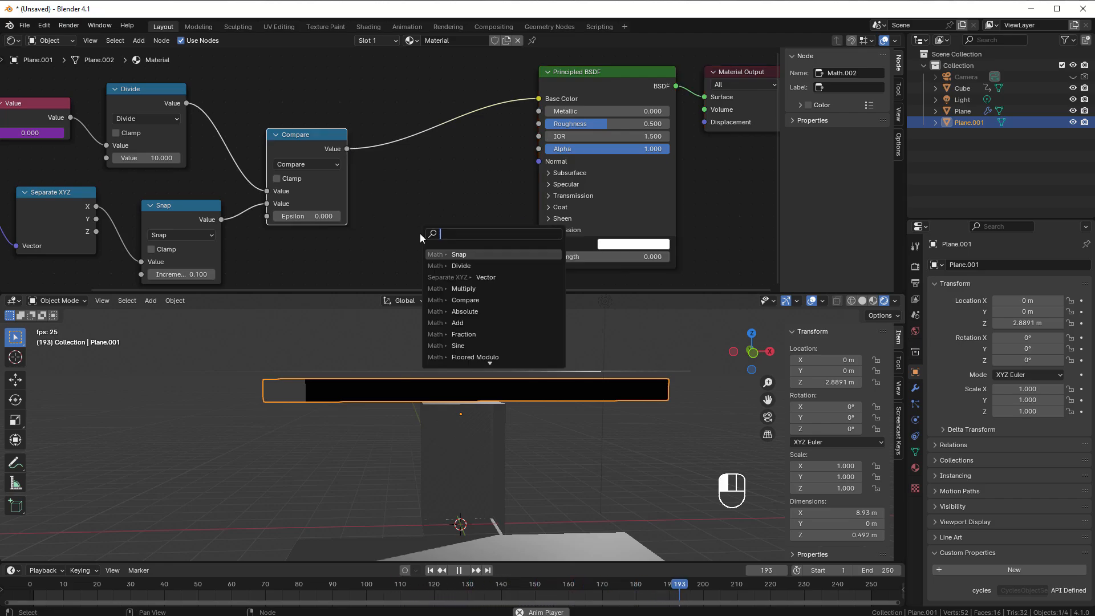
{"action": "type", "text": "st"}
{"action": "key", "text": "BackSpace"}
{"action": "key", "text": "BackSpace"}
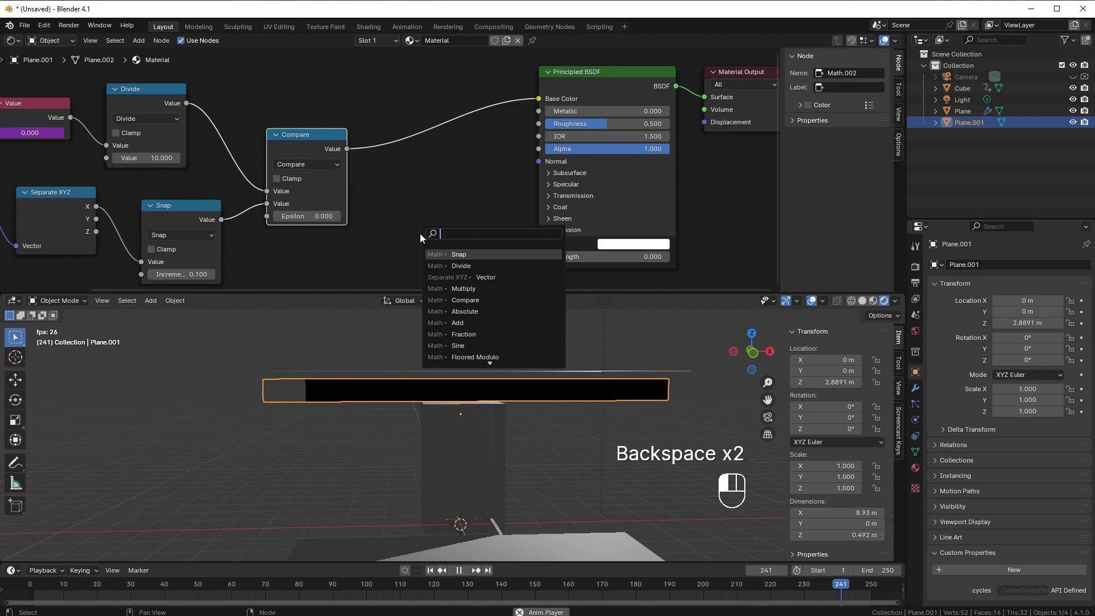
{"action": "type", "text": "mult"}
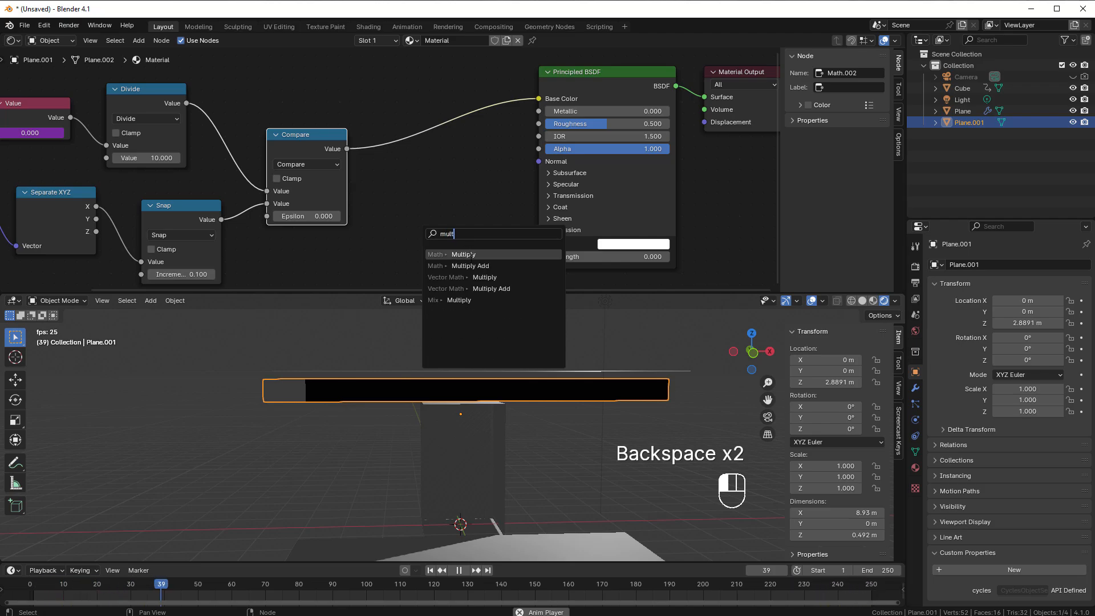
{"action": "left_click", "coordinate": [471, 255]}
{"action": "left_click", "coordinate": [460, 255]}
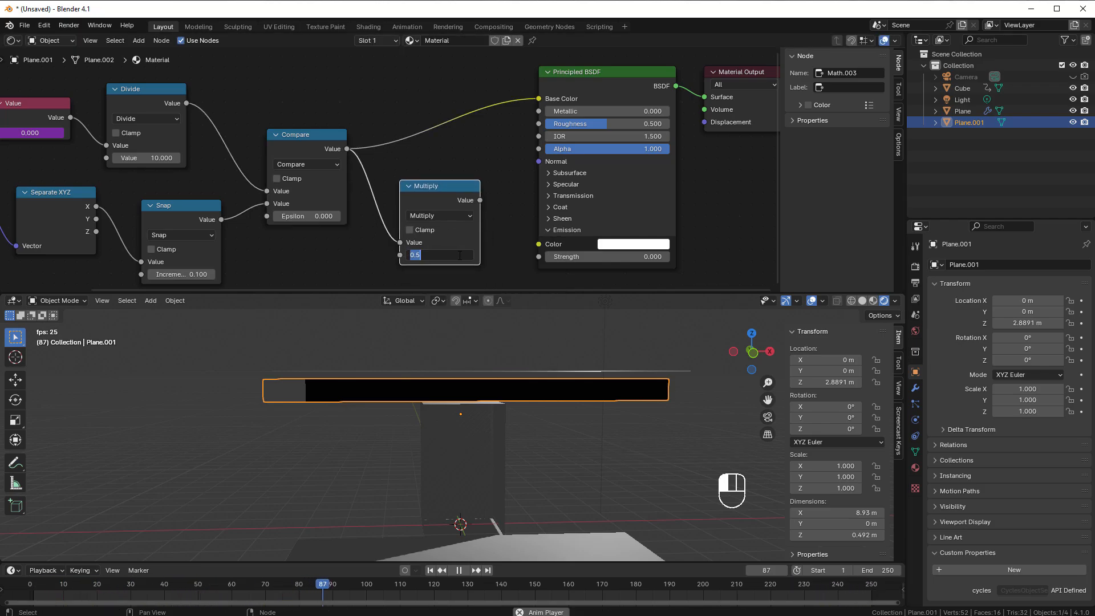
{"action": "type", "text": "20"}
{"action": "key", "text": "Return"}
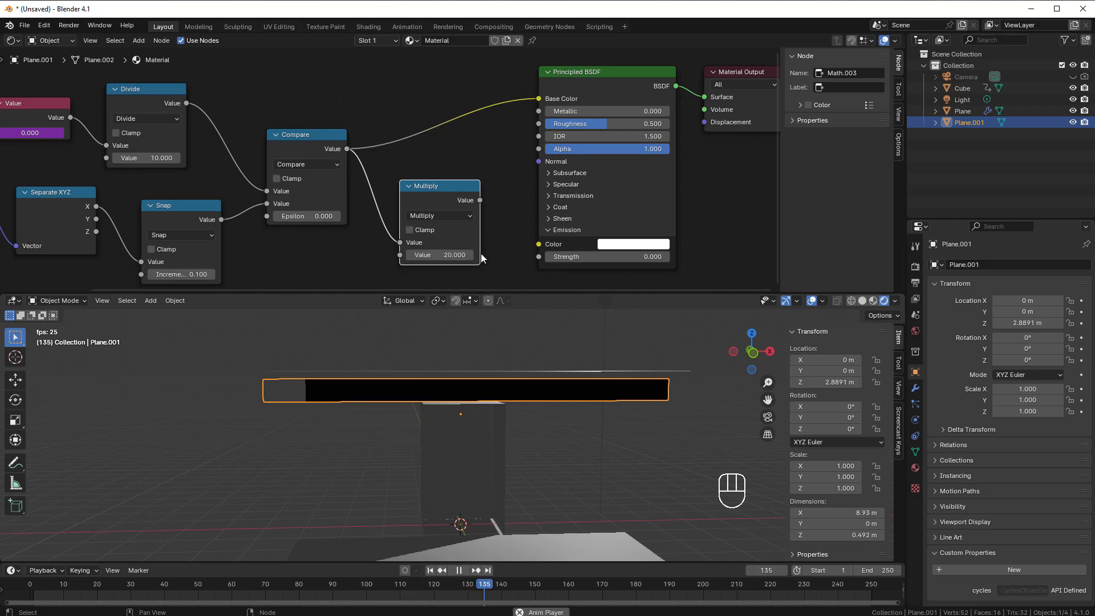
Link the Multiply output to the Principled BSDF's Emission Strength and set the emission color to yellow
{"action": "left_click_drag", "start_coordinate": [480, 200], "coordinate": [581, 256]}
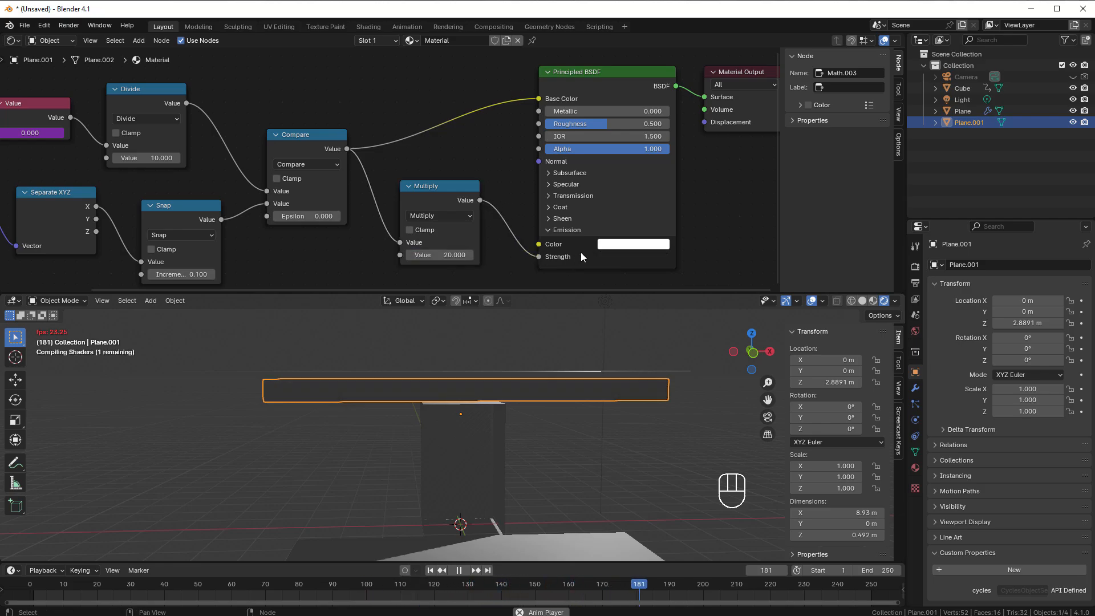
{"action": "left_click", "coordinate": [616, 245]}
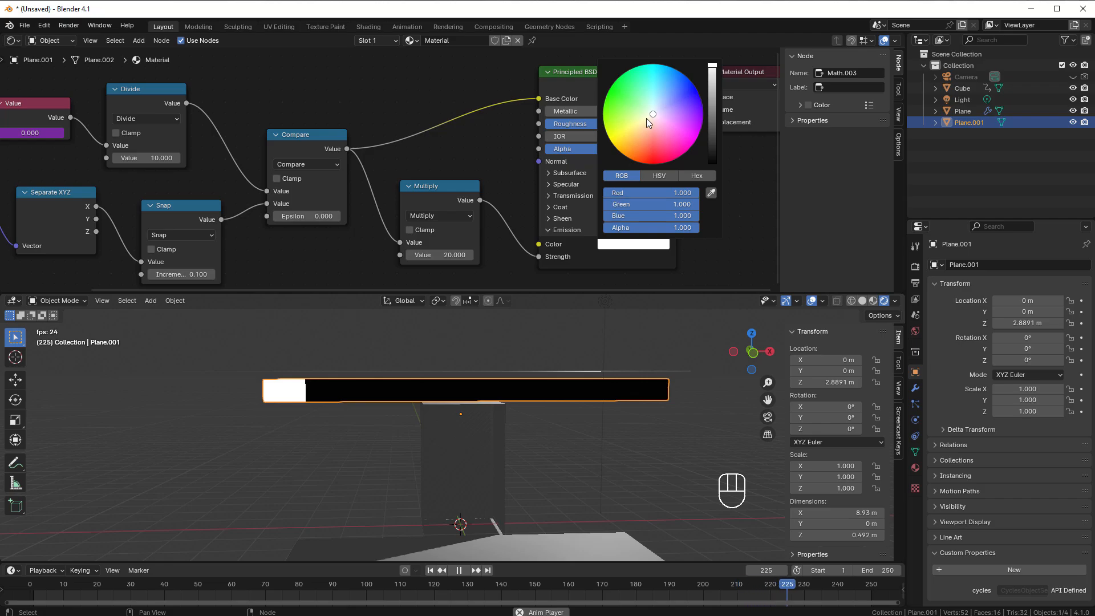
{"action": "left_click_drag", "start_coordinate": [646, 119], "coordinate": [613, 143]}
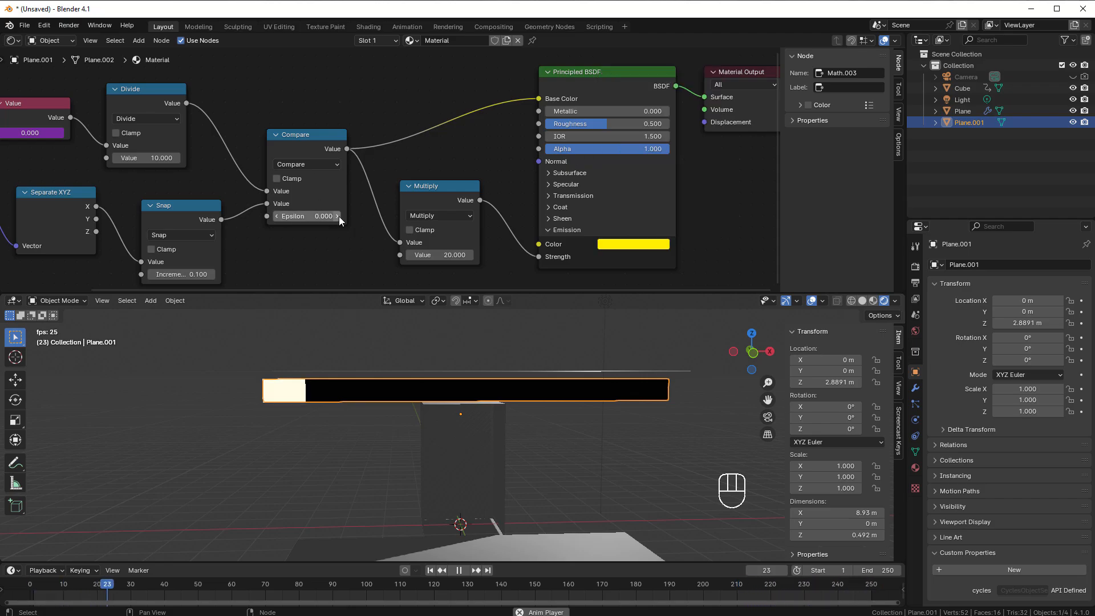
{"action": "middle_click_drag", "start_coordinate": [368, 365], "coordinate": [498, 456]}
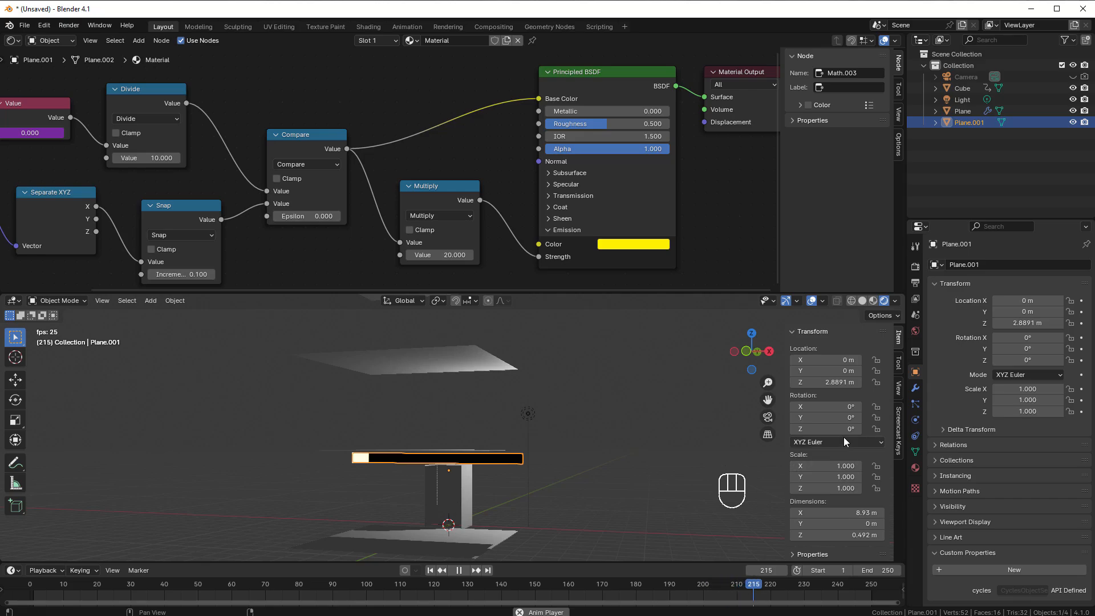
Add an Array modifier to the strip plane, with Relative Offset disabled and Constant Offset enabled
{"action": "left_click", "coordinate": [916, 389]}
{"action": "left_click", "coordinate": [976, 262]}
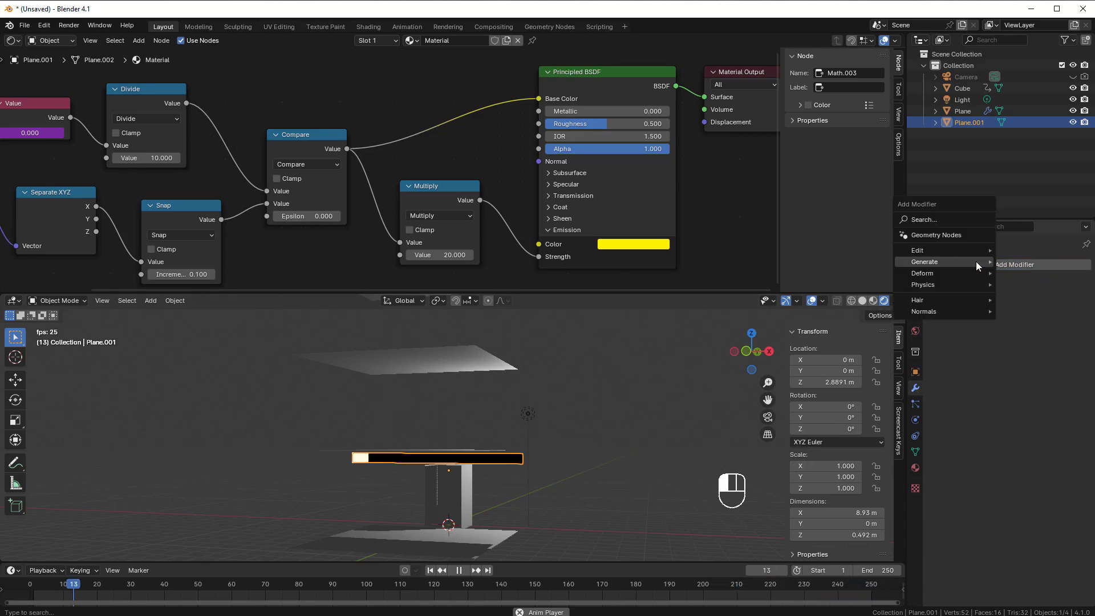
{"action": "mouse_move", "coordinate": [976, 262]}
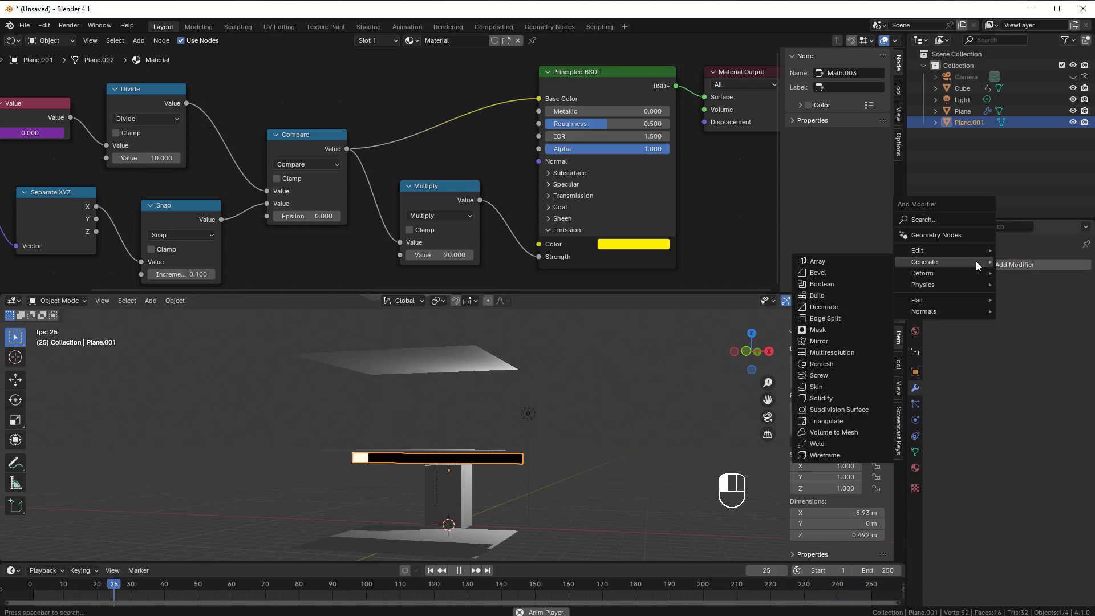
{"action": "left_click", "coordinate": [831, 262]}
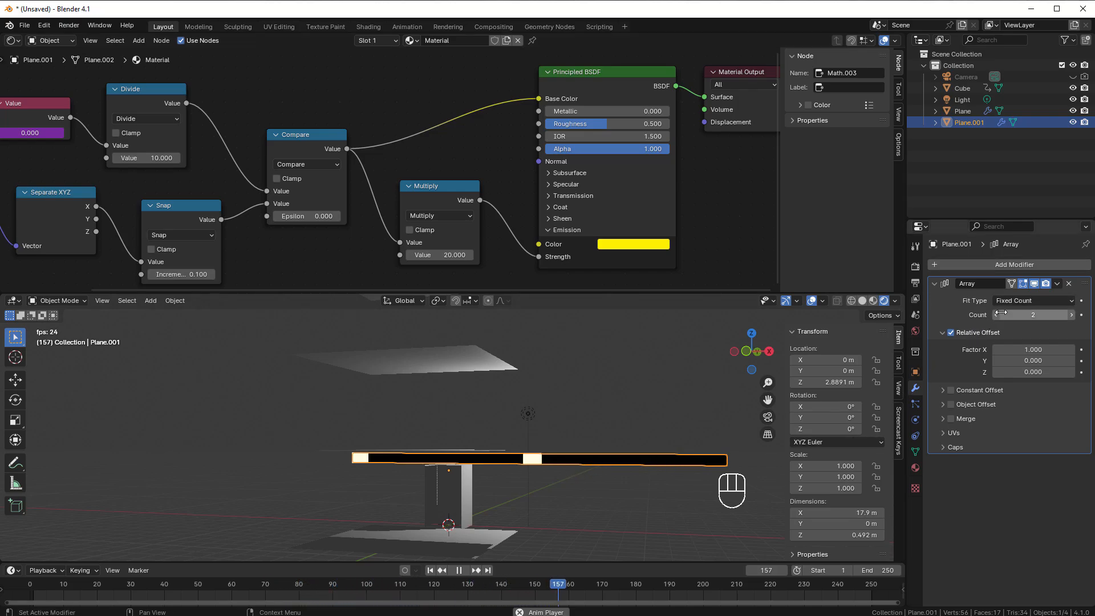
{"action": "left_click", "coordinate": [951, 332]}
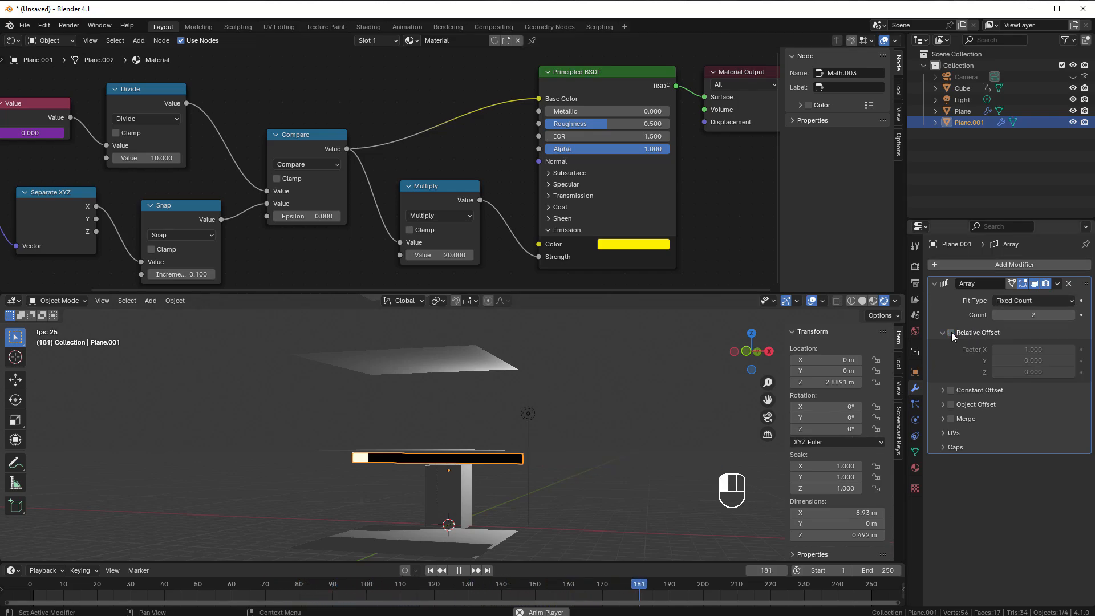
{"action": "left_click", "coordinate": [942, 390]}
{"action": "left_click", "coordinate": [951, 390]}
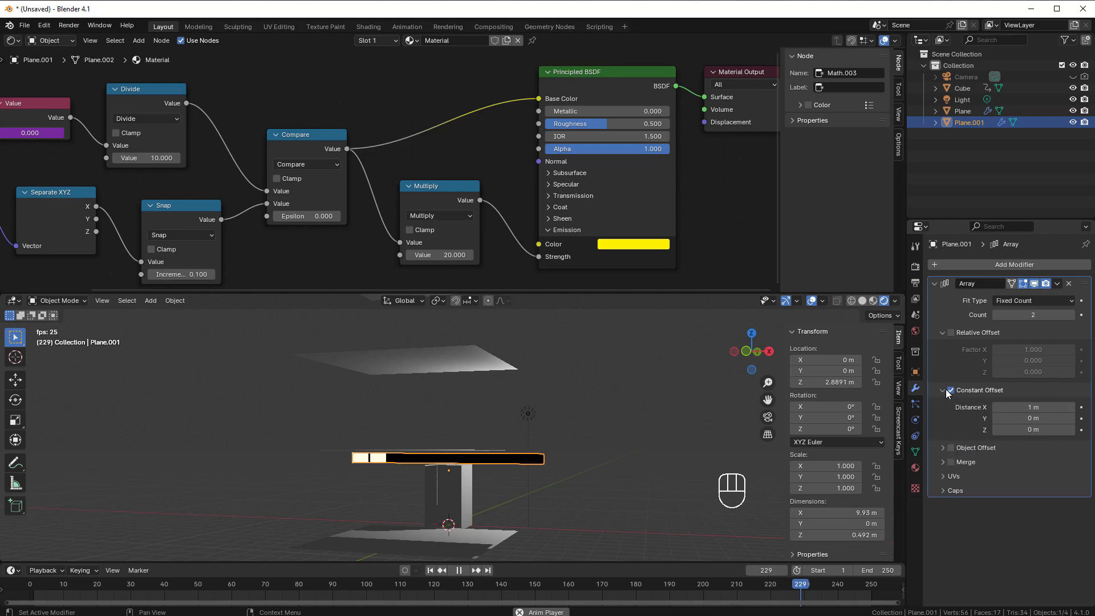
Set the Array's constant offset to 0 m in X and 4 m in Z, with a count of 10
{"action": "left_click", "coordinate": [1026, 430]}
{"action": "type", "text": "4"}
{"action": "key", "text": "Return"}
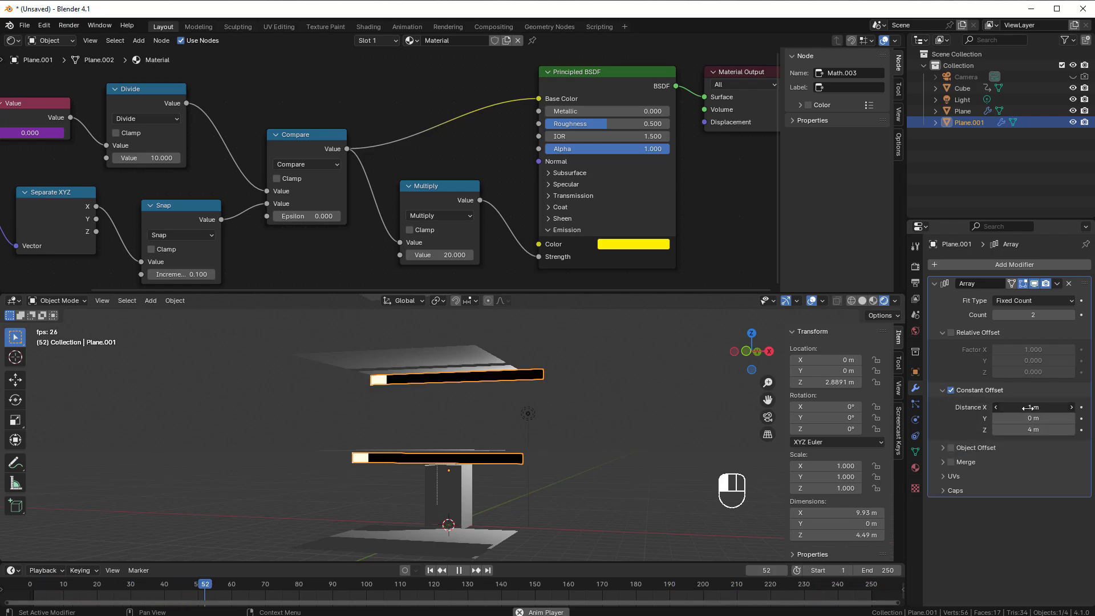
{"action": "left_click", "coordinate": [1031, 408]}
{"action": "type", "text": "9"}
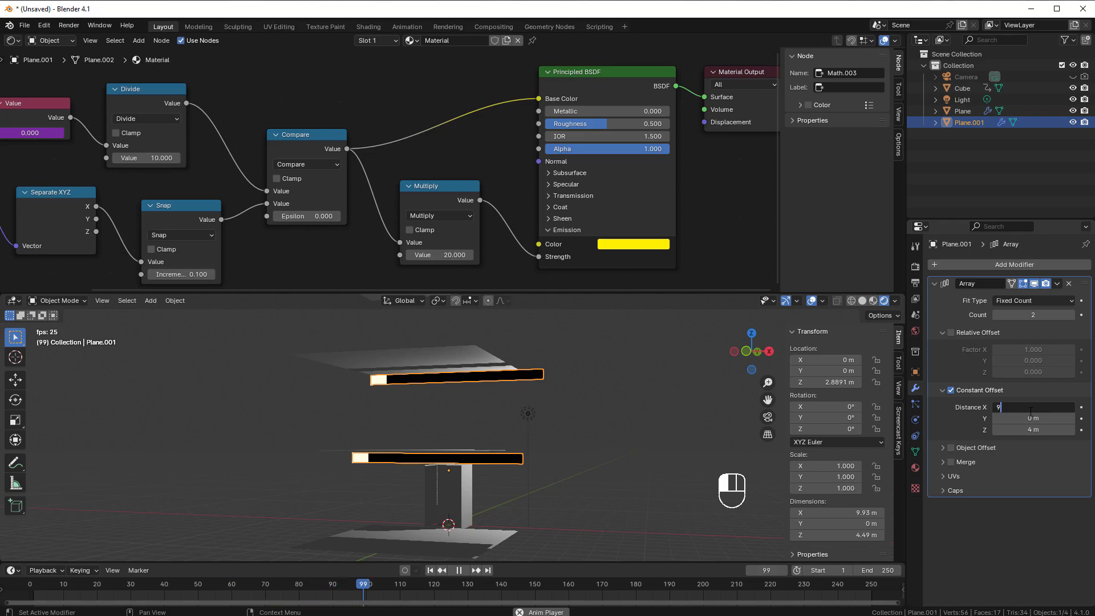
{"action": "key", "text": "BackSpace"}
{"action": "type", "text": "0"}
{"action": "key", "text": "Return"}
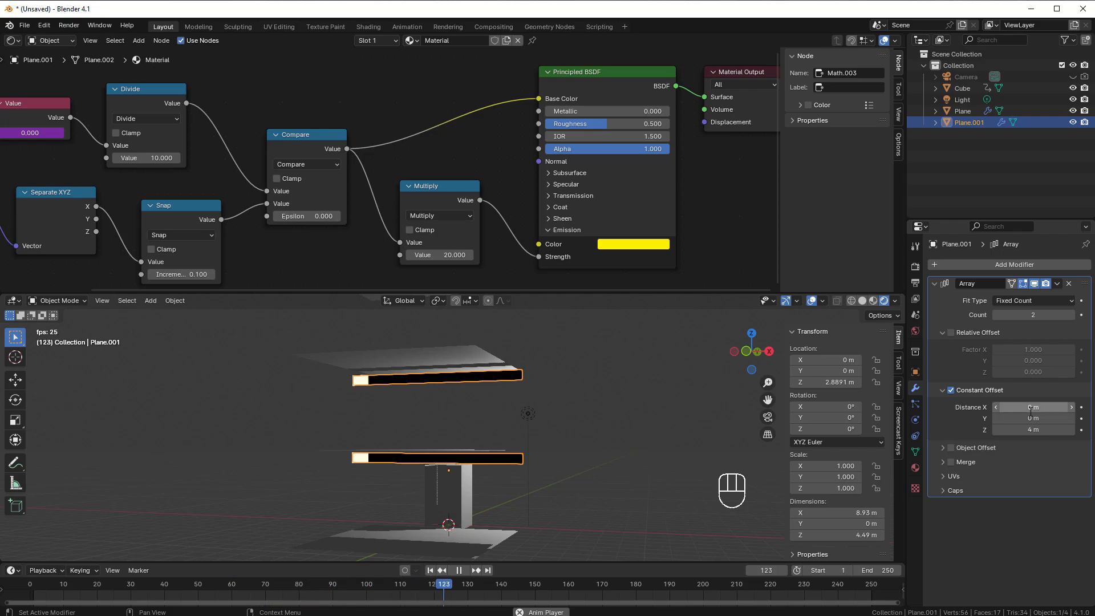
{"action": "left_click", "coordinate": [1030, 316]}
{"action": "type", "text": "10"}
{"action": "key", "text": "Return"}
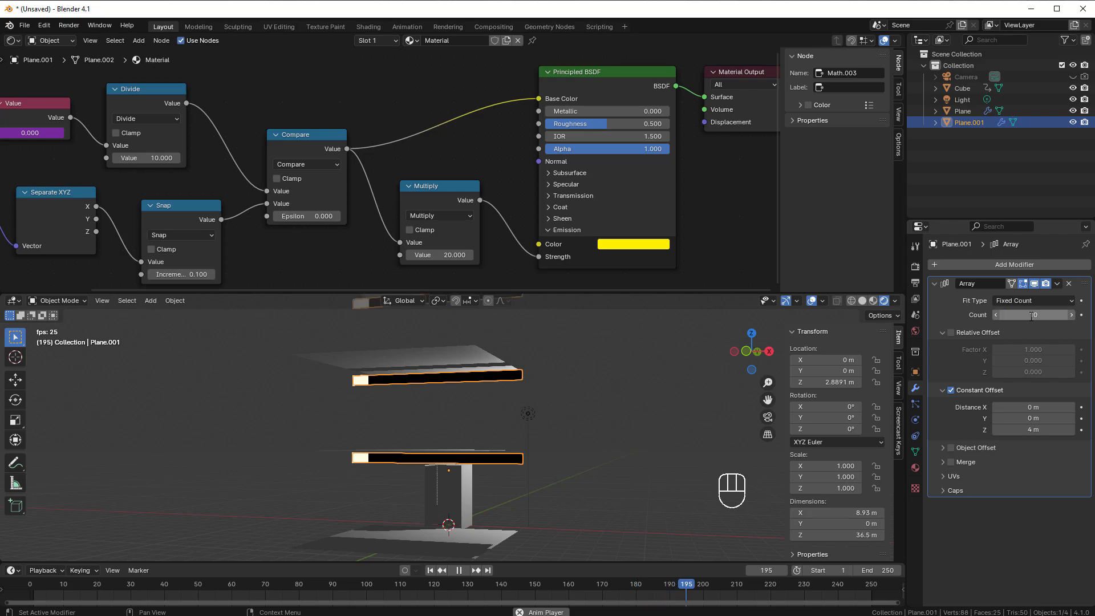
Select the elevator cube and set its Level custom property to 4
{"action": "scroll", "coordinate": [501, 509], "scroll_direction": "down", "scroll_amount": 4}
{"action": "mouse_move", "coordinate": [501, 509]}
{"action": "middle_mouse_down"}
{"action": "mouse_move", "coordinate": [515, 529]}
{"action": "mouse_move", "coordinate": [509, 504]}
{"action": "mouse_move", "coordinate": [518, 503]}
{"action": "middle_mouse_up"}
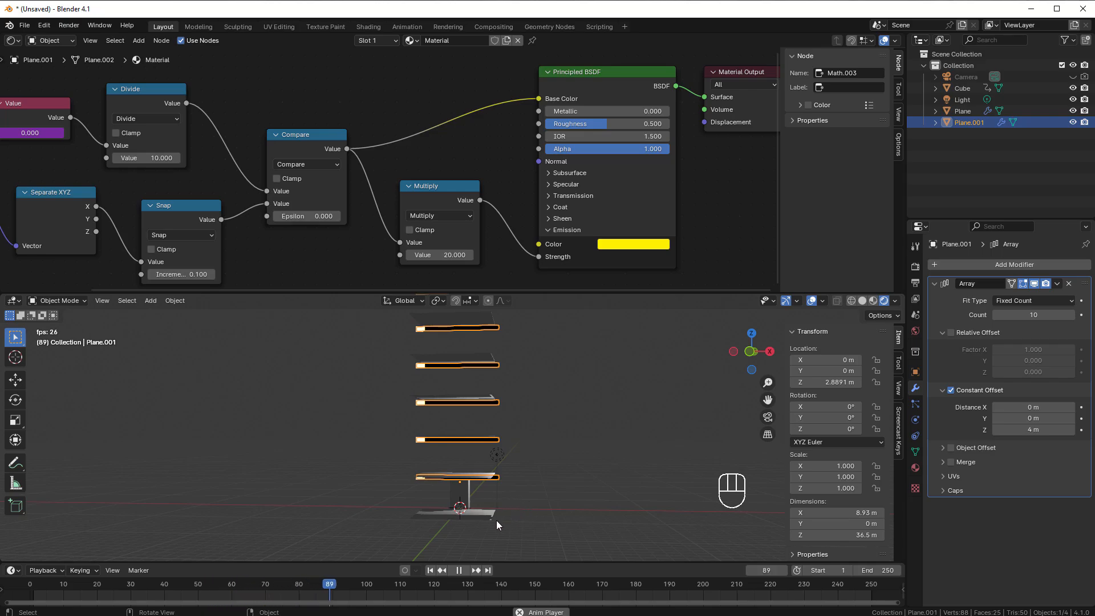
{"action": "left_click", "coordinate": [466, 502]}
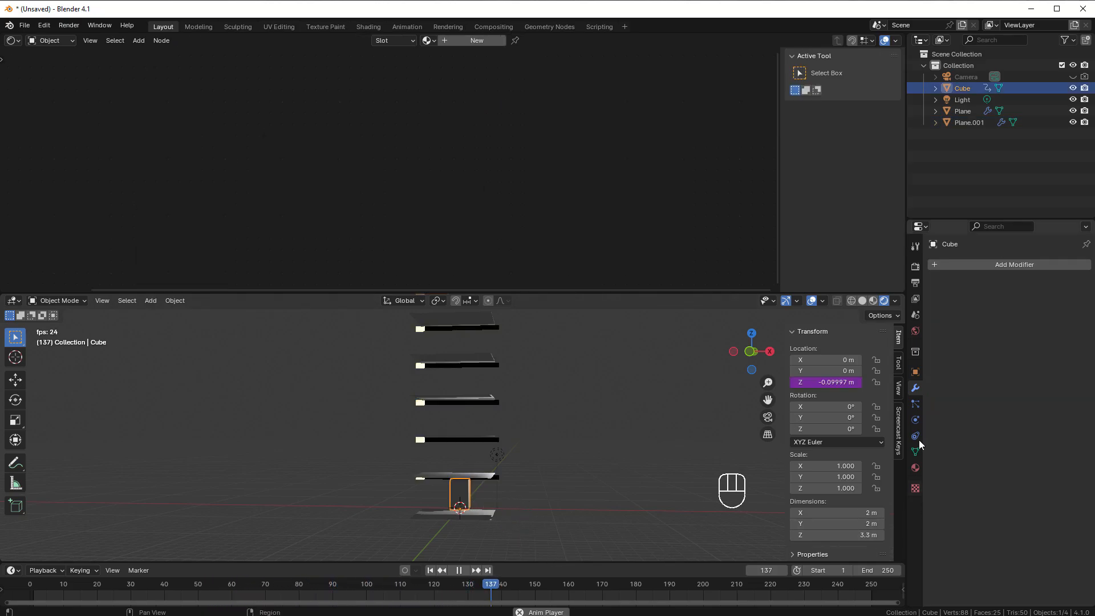
{"action": "left_click", "coordinate": [916, 372]}
{"action": "scroll", "coordinate": [990, 499], "scroll_direction": "down", "scroll_amount": 2}
{"action": "left_click", "coordinate": [1015, 567]}
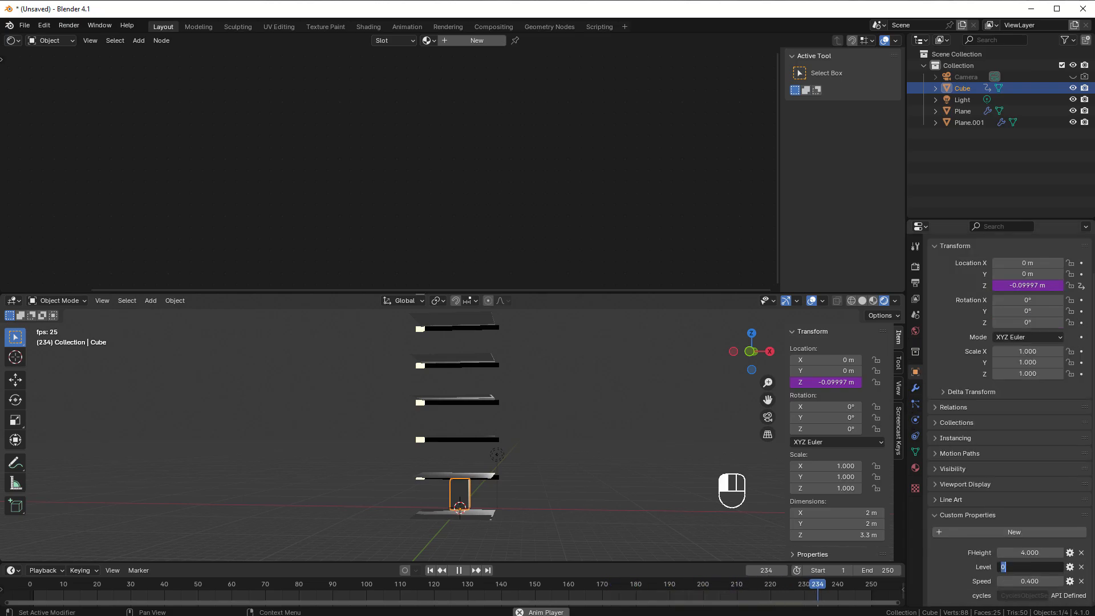
{"action": "type", "text": "4"}
{"action": "key", "text": "Return"}
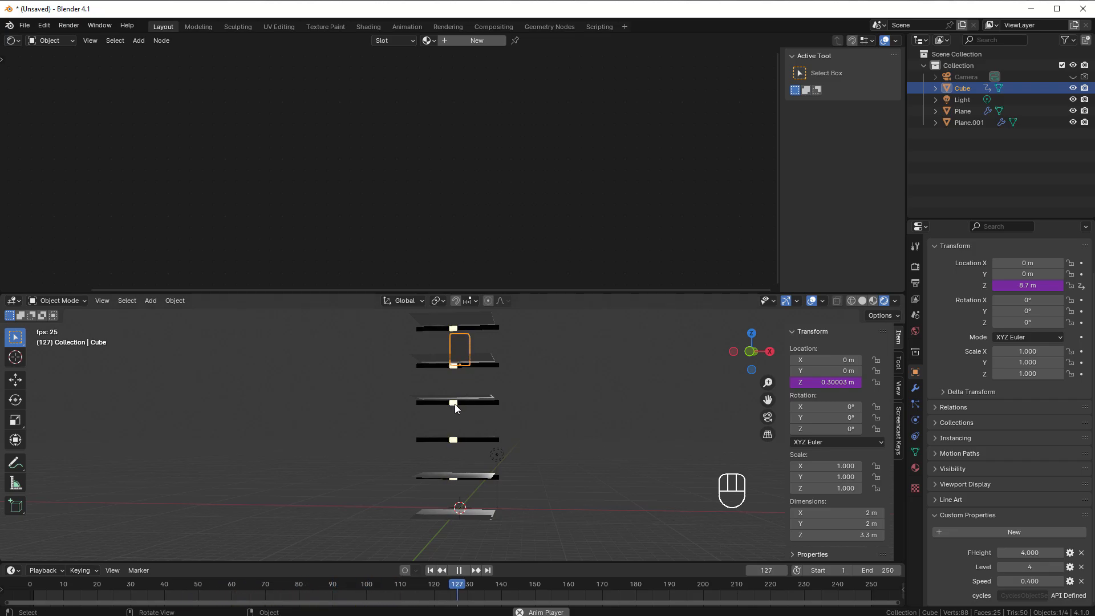
Examine the raised elevator cube and the glowing indicator segments on the surrounding floors
{"action": "middle_click_drag", "start_coordinate": [536, 462], "coordinate": [505, 466], "text": "shift"}
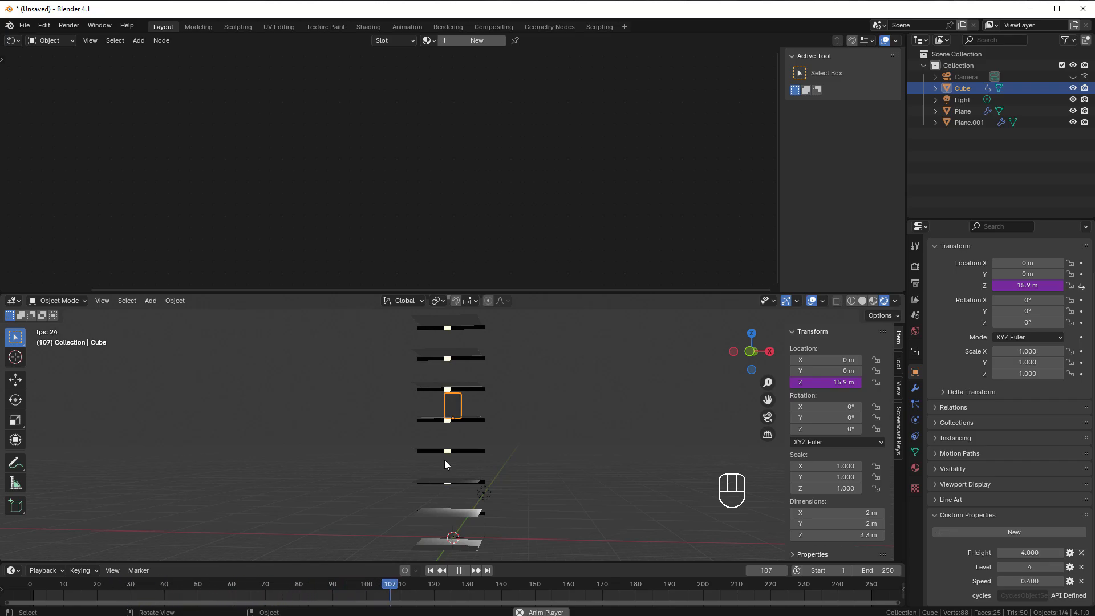
{"action": "scroll", "coordinate": [464, 451], "scroll_direction": "up", "scroll_amount": 6}
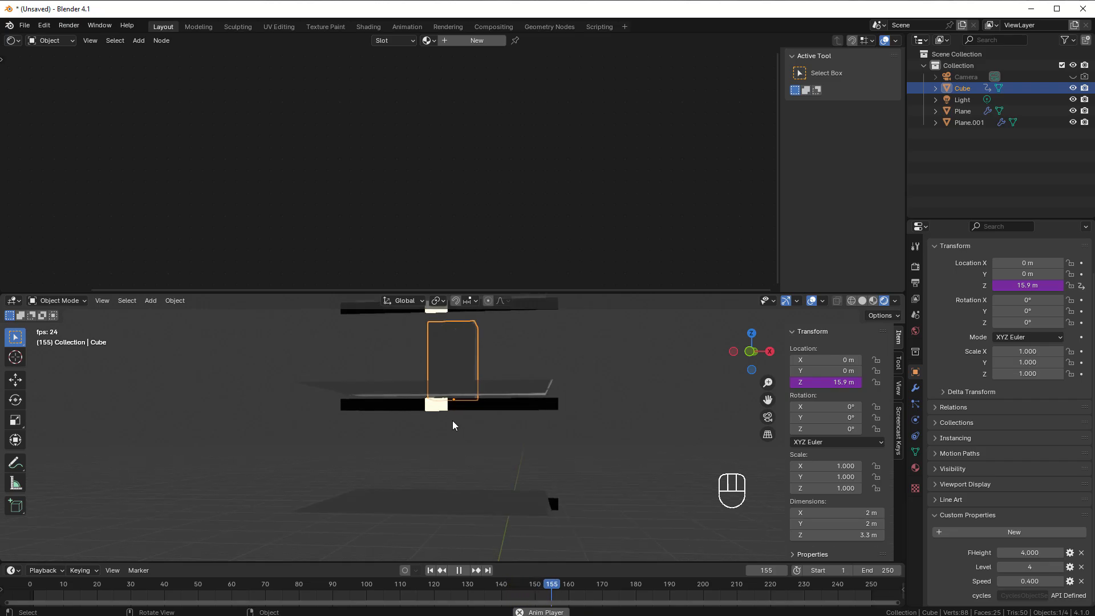
{"action": "middle_click_drag", "start_coordinate": [470, 378], "coordinate": [435, 474], "text": "shift"}
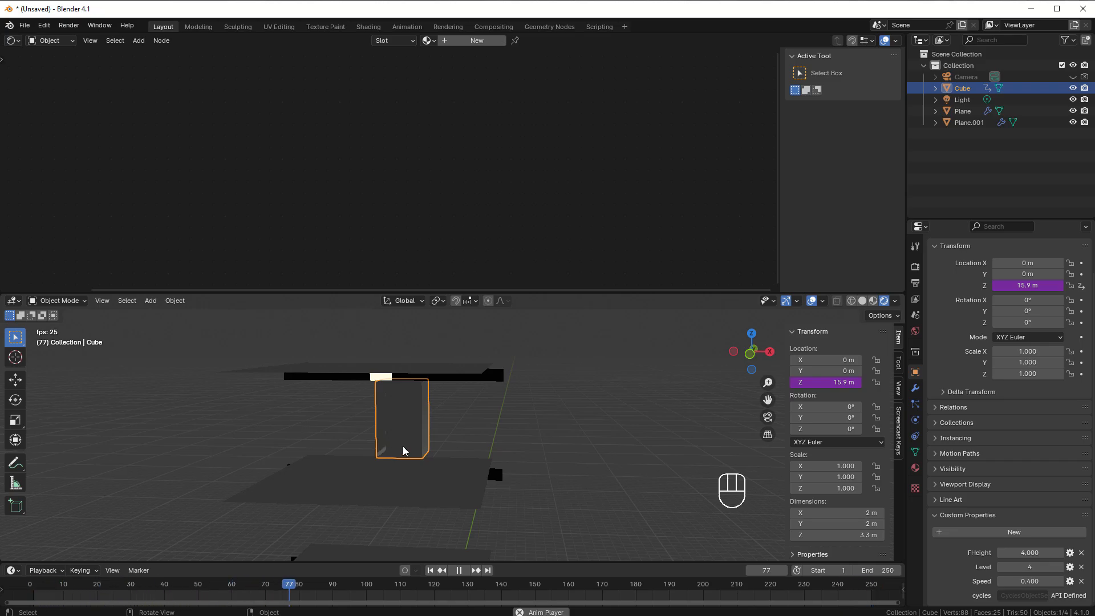
{"action": "middle_click_drag", "start_coordinate": [403, 447], "coordinate": [418, 460]}
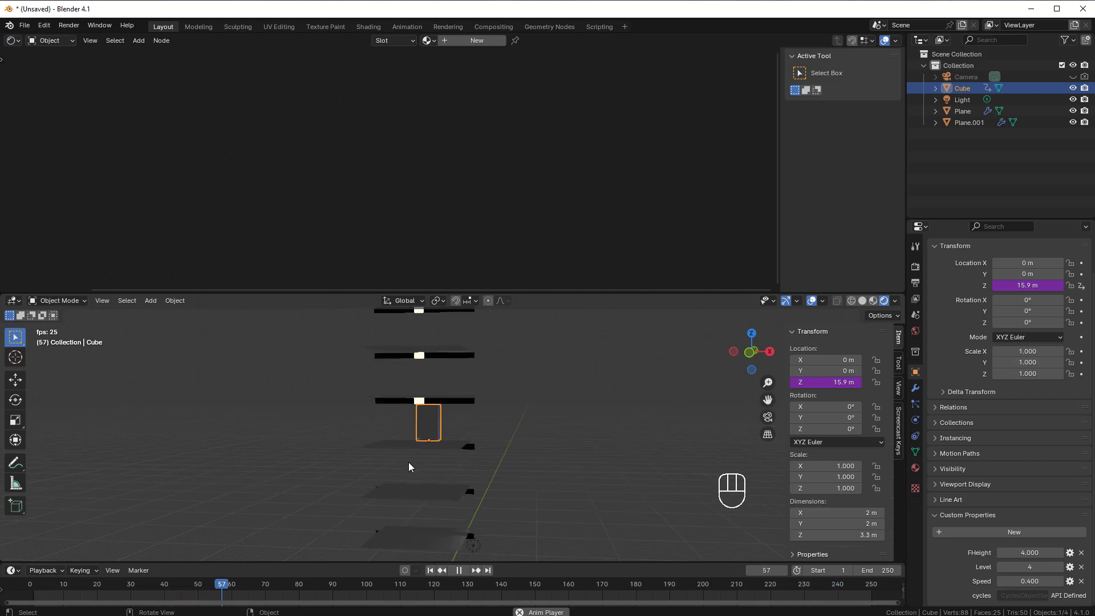
{"action": "middle_click_drag", "start_coordinate": [409, 462], "coordinate": [385, 446]}
{"action": "scroll", "coordinate": [396, 447], "scroll_direction": "up", "scroll_amount": 2}
{"action": "scroll", "coordinate": [383, 475], "scroll_direction": "down", "scroll_amount": 3}
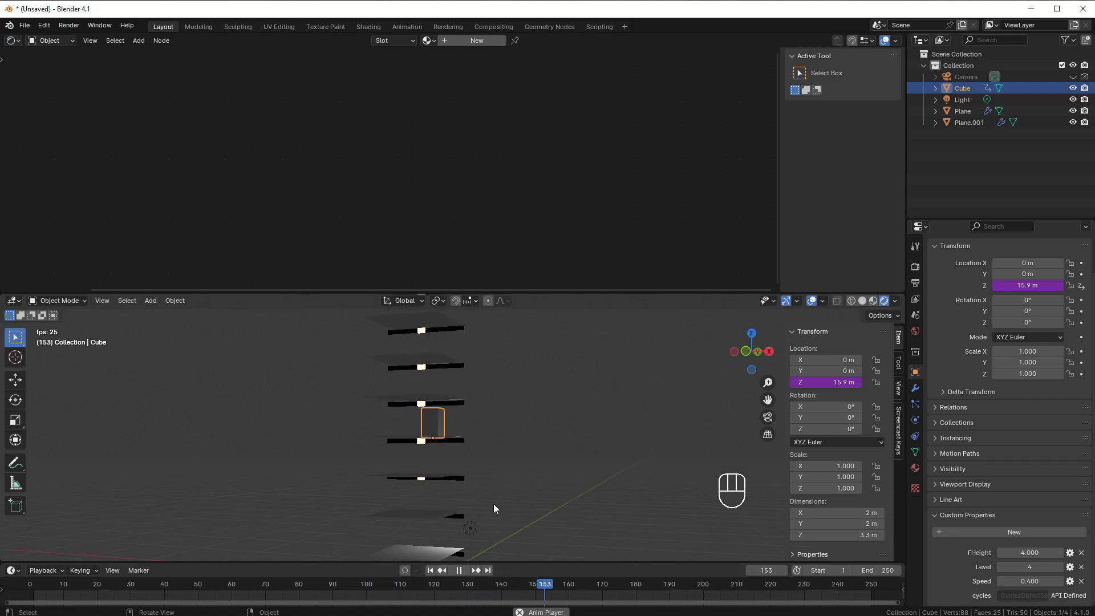
Add a cube-shaped empty and raise it along Z to about 10.6 m
{"action": "key", "text": "shift+a"}
{"action": "mouse_move", "coordinate": [489, 502]}
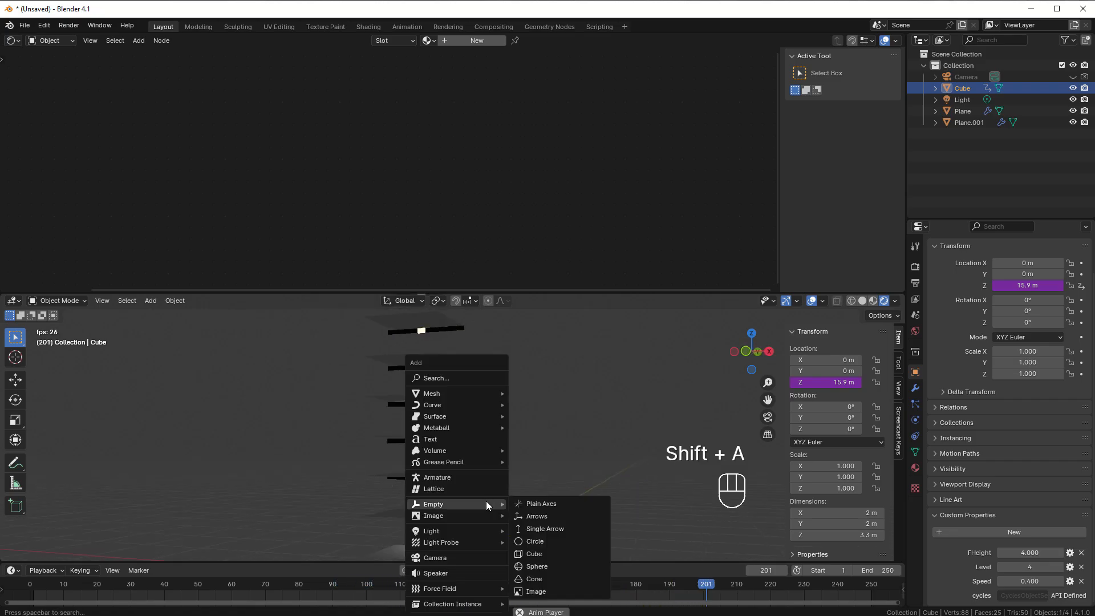
{"action": "left_click", "coordinate": [540, 553]}
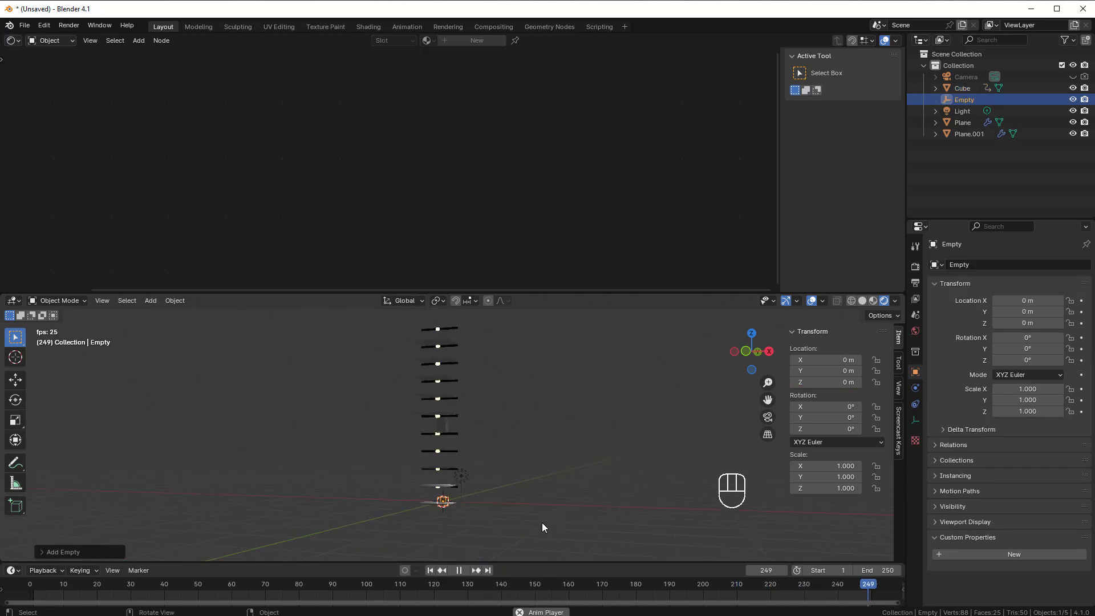
{"action": "middle_click_drag", "start_coordinate": [541, 523], "coordinate": [547, 527]}
{"action": "scroll", "coordinate": [523, 539], "scroll_direction": "up", "scroll_amount": 4}
{"action": "scroll", "coordinate": [502, 533], "scroll_direction": "down", "scroll_amount": 3}
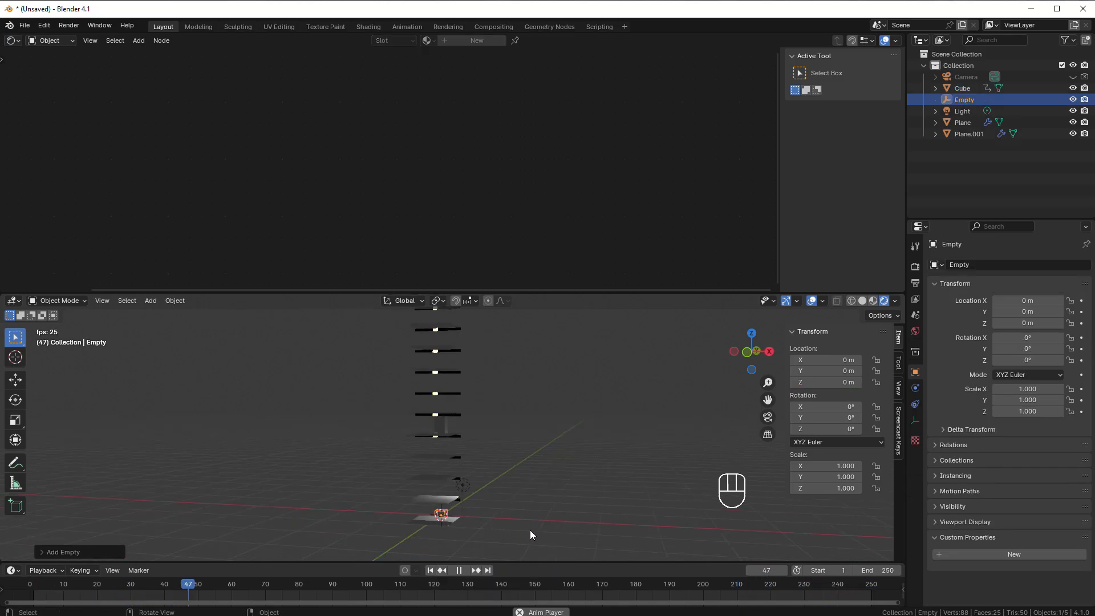
{"action": "key", "text": "g"}
{"action": "key", "text": "z"}
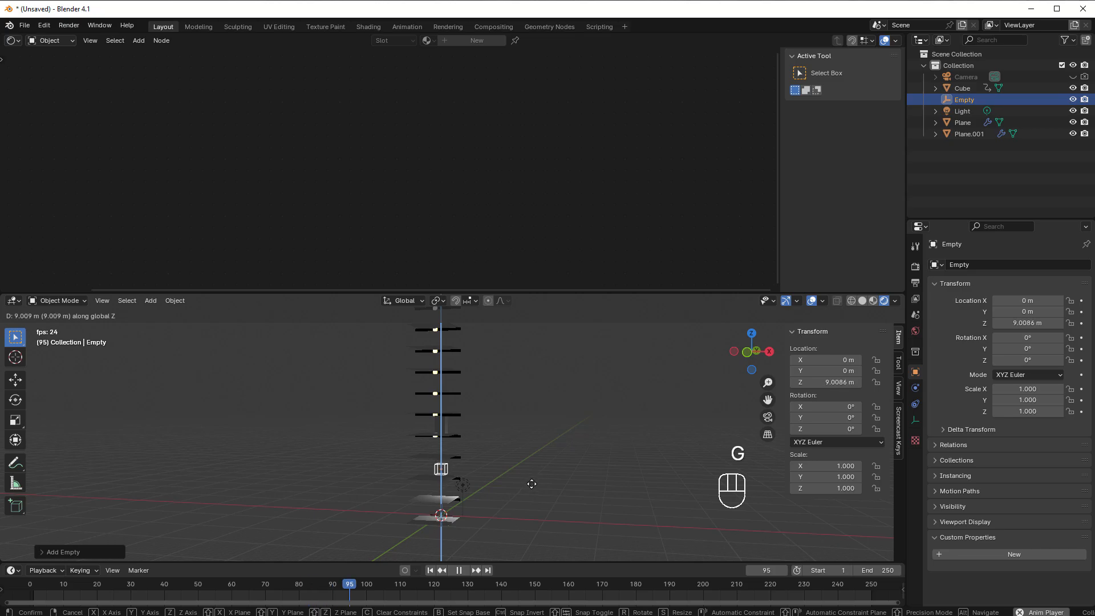
{"action": "left_click", "coordinate": [525, 476]}
Move the cube-shaped empty along Y to about -5.9 m, in front of the floor strips
{"action": "middle_click_drag", "start_coordinate": [530, 481], "coordinate": [423, 471]}
{"action": "scroll", "coordinate": [422, 471], "scroll_direction": "up", "scroll_amount": 3}
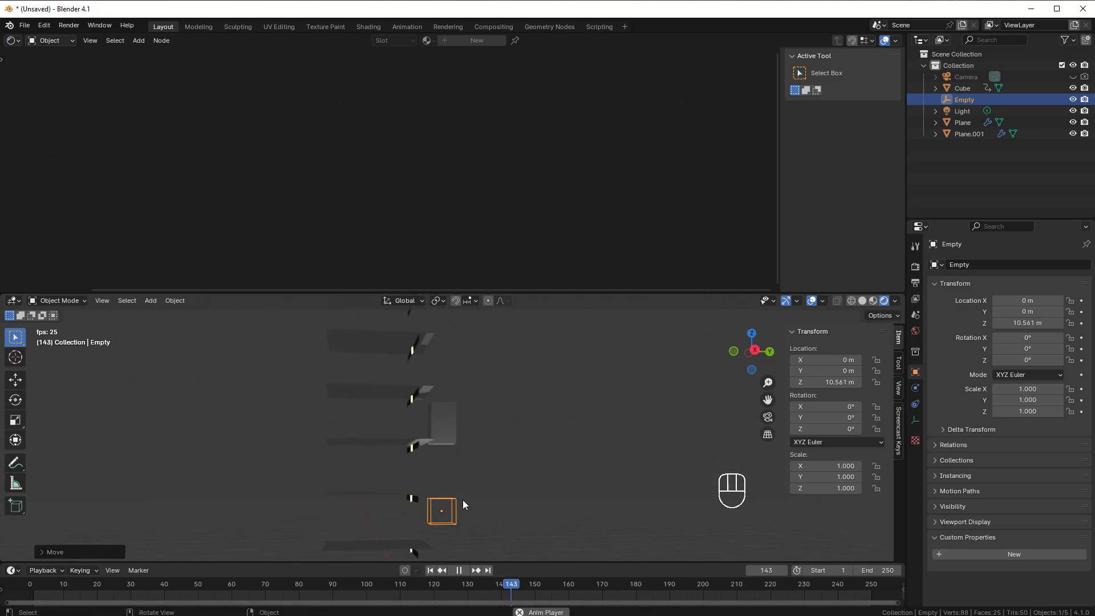
{"action": "scroll", "coordinate": [463, 505], "scroll_direction": "up", "scroll_amount": 1}
{"action": "key", "text": "g"}
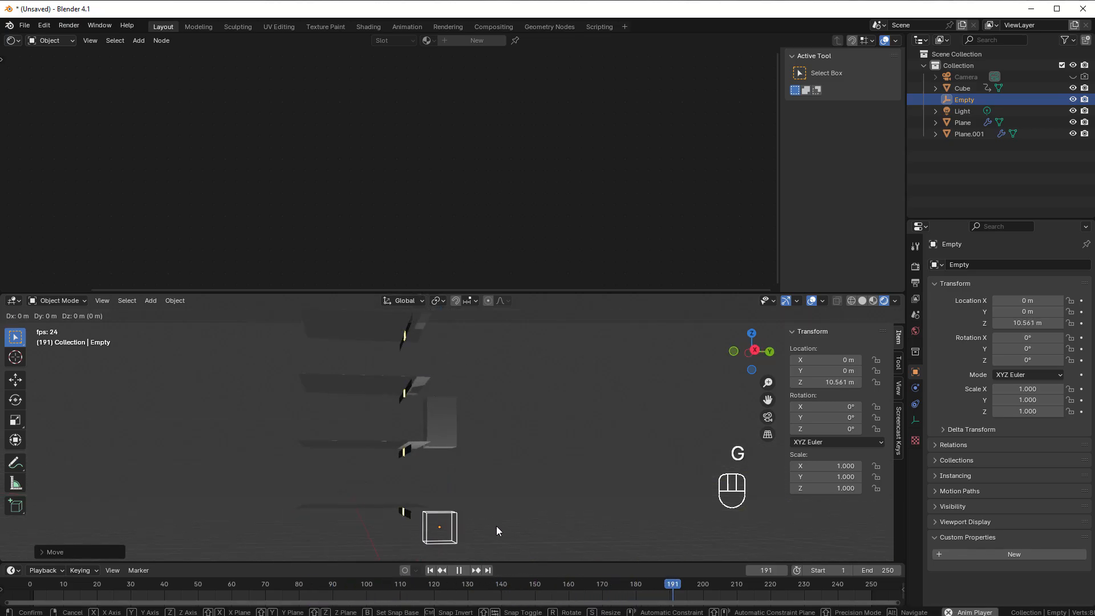
{"action": "middle_click", "coordinate": [497, 526]}
{"action": "left_click", "coordinate": [496, 526]}
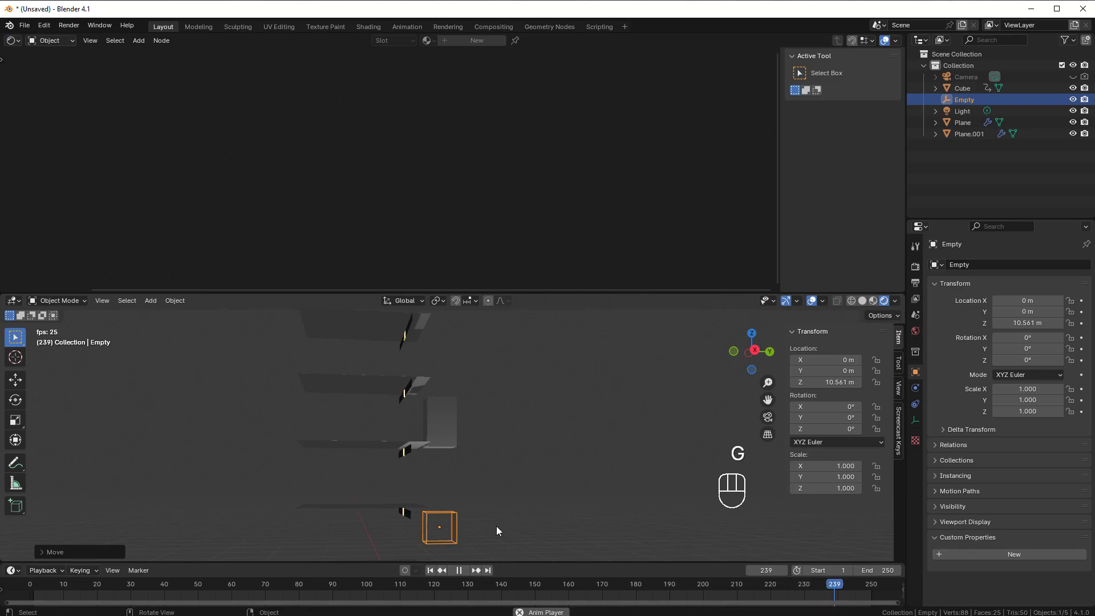
{"action": "key", "text": "g"}
{"action": "middle_click", "coordinate": [474, 525]}
{"action": "left_click", "coordinate": [408, 526]}
{"action": "middle_click_drag", "start_coordinate": [412, 529], "coordinate": [475, 474]}
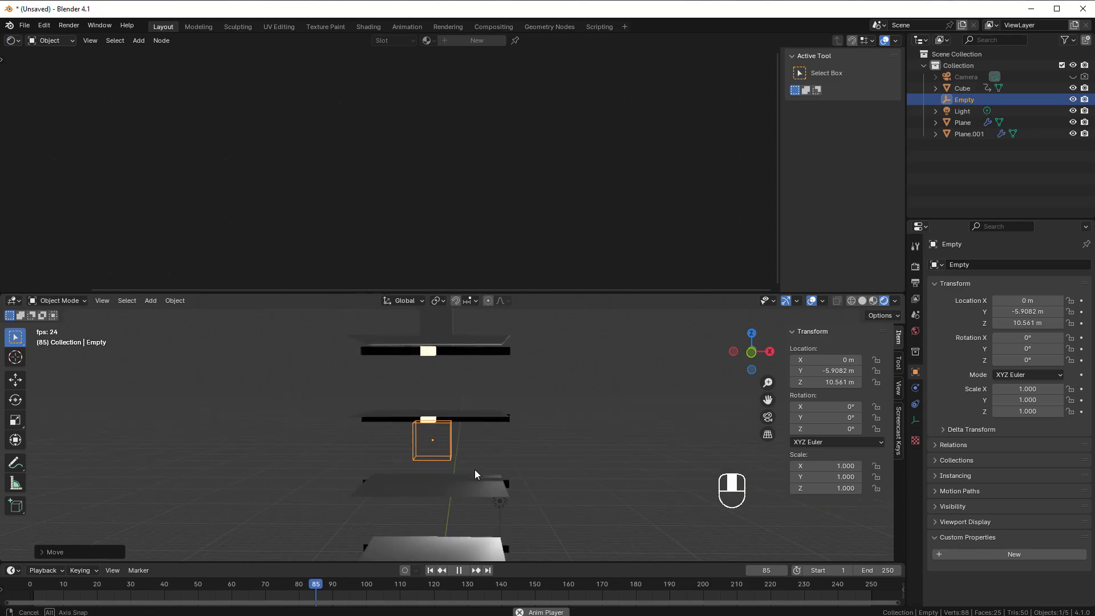
Stop the animation playback and open the scene's render properties
{"action": "left_click", "coordinate": [460, 570]}
{"action": "middle_click_drag", "start_coordinate": [461, 532], "coordinate": [386, 428]}
{"action": "middle_click_drag", "start_coordinate": [339, 455], "coordinate": [456, 443]}
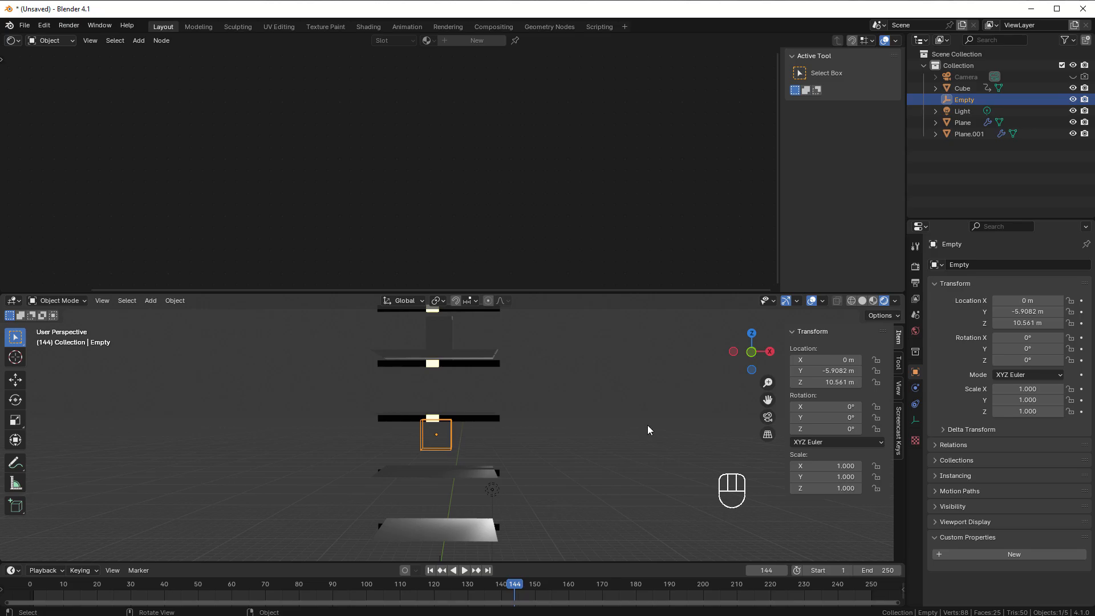
{"action": "left_click", "coordinate": [916, 267]}
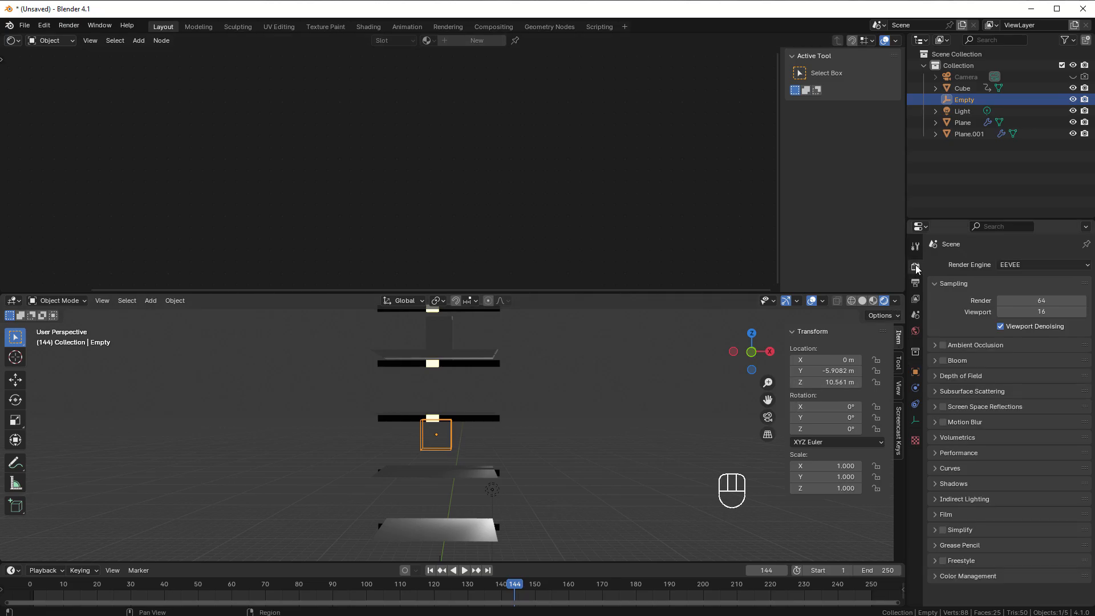
{"action": "scroll", "coordinate": [441, 445], "scroll_direction": "up", "scroll_amount": 2}
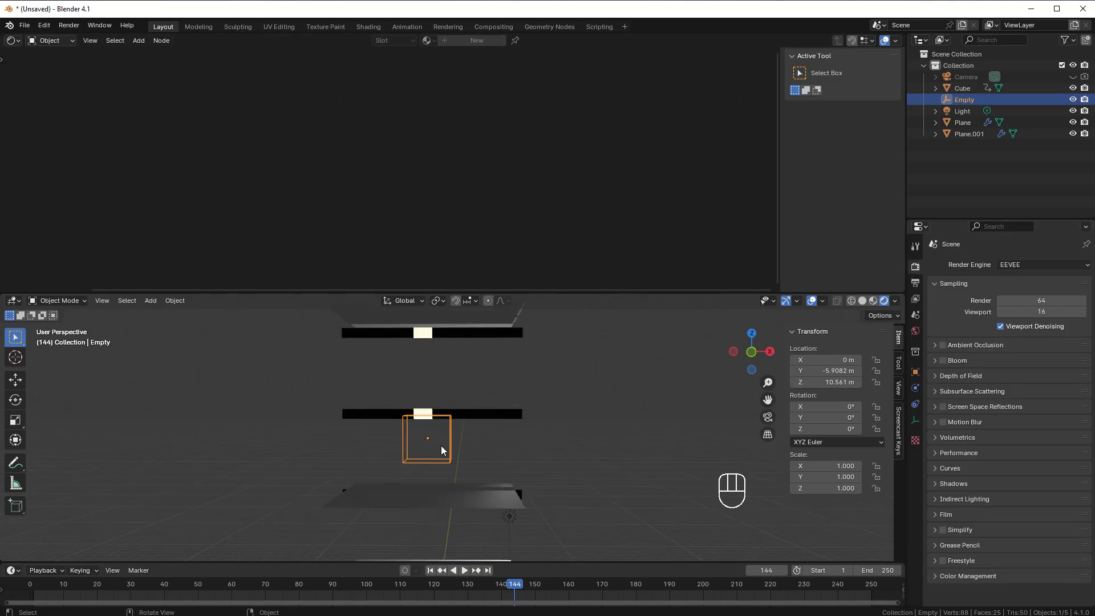
Delete the cube-shaped empty and add a mesh cube instead
{"action": "key", "text": "Delete"}
{"action": "key", "text": "shift+a"}
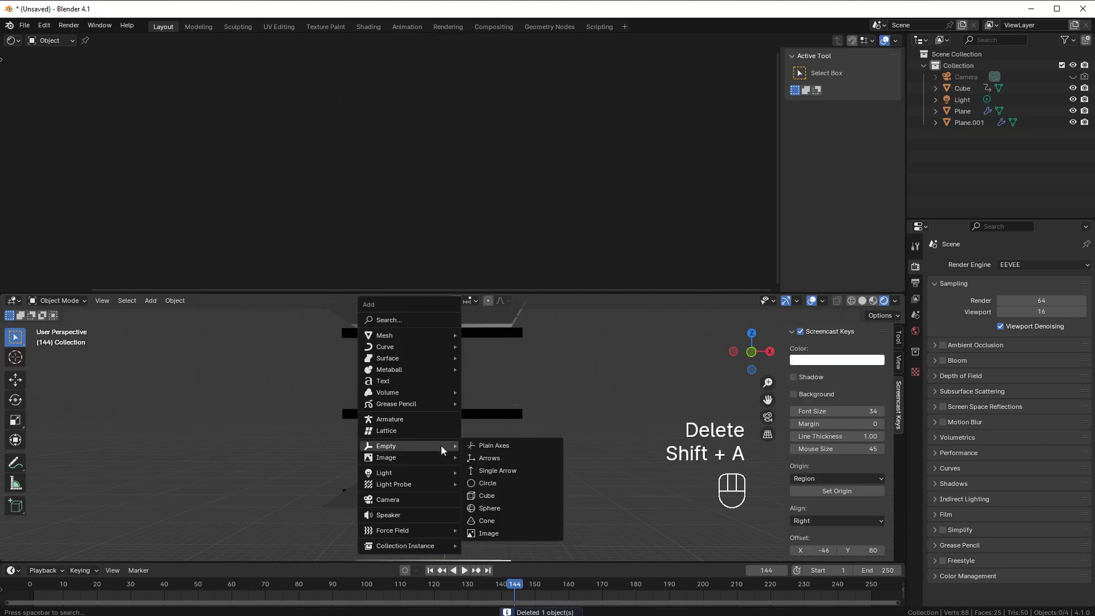
{"action": "mouse_move", "coordinate": [401, 335]}
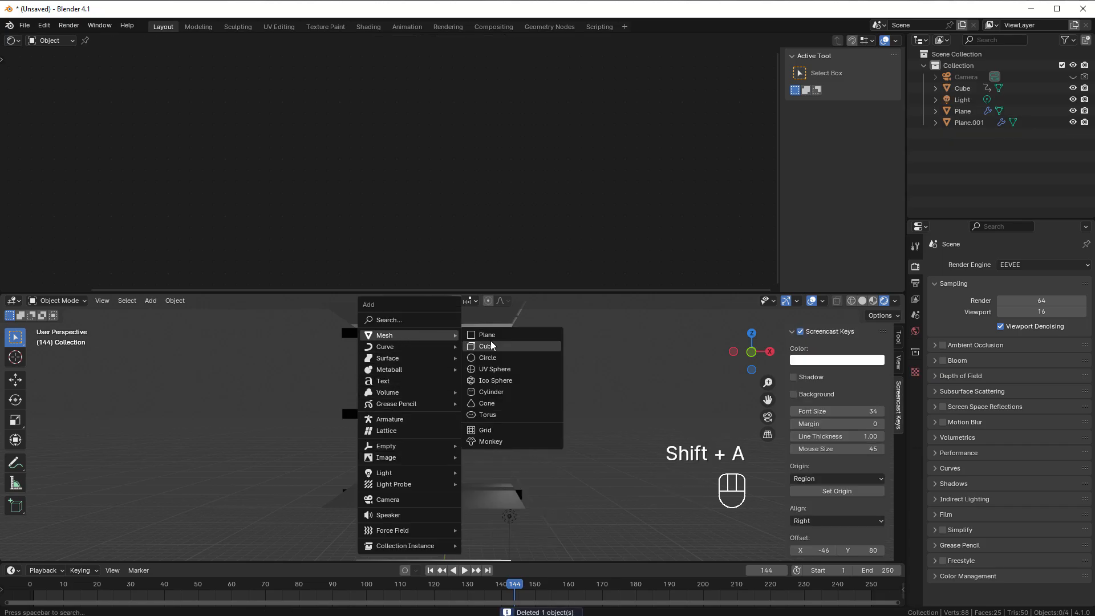
{"action": "left_click", "coordinate": [487, 346]}
Move the new mesh cube up to about 5.4 m in Z and out to about -6.5 m in Y
{"action": "middle_click_drag", "start_coordinate": [507, 454], "coordinate": [468, 524]}
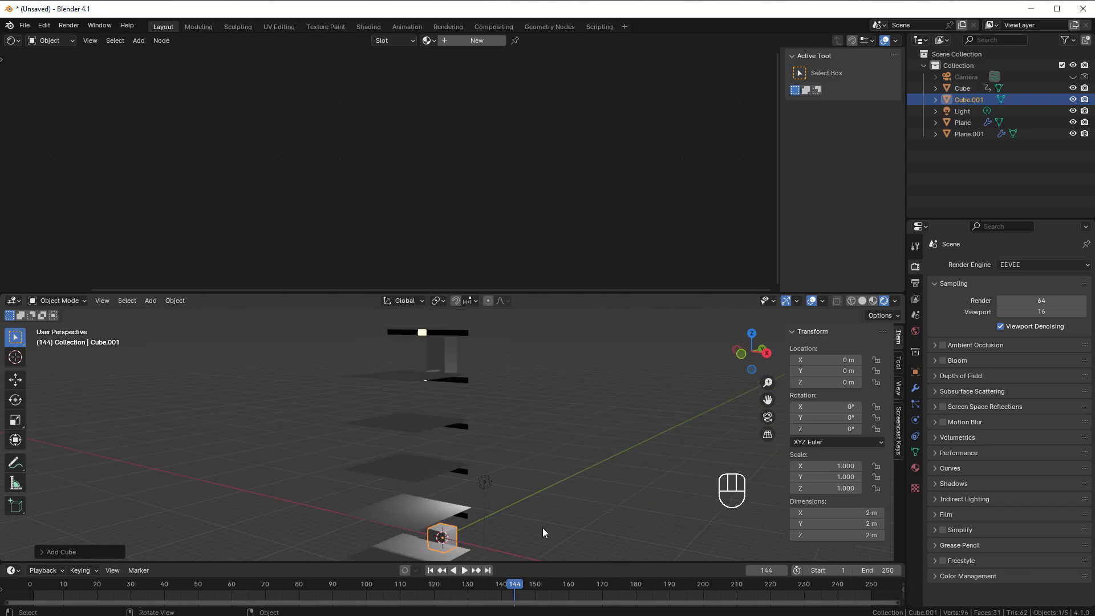
{"action": "key", "text": "g"}
{"action": "key", "text": "z"}
{"action": "left_click", "coordinate": [553, 484]}
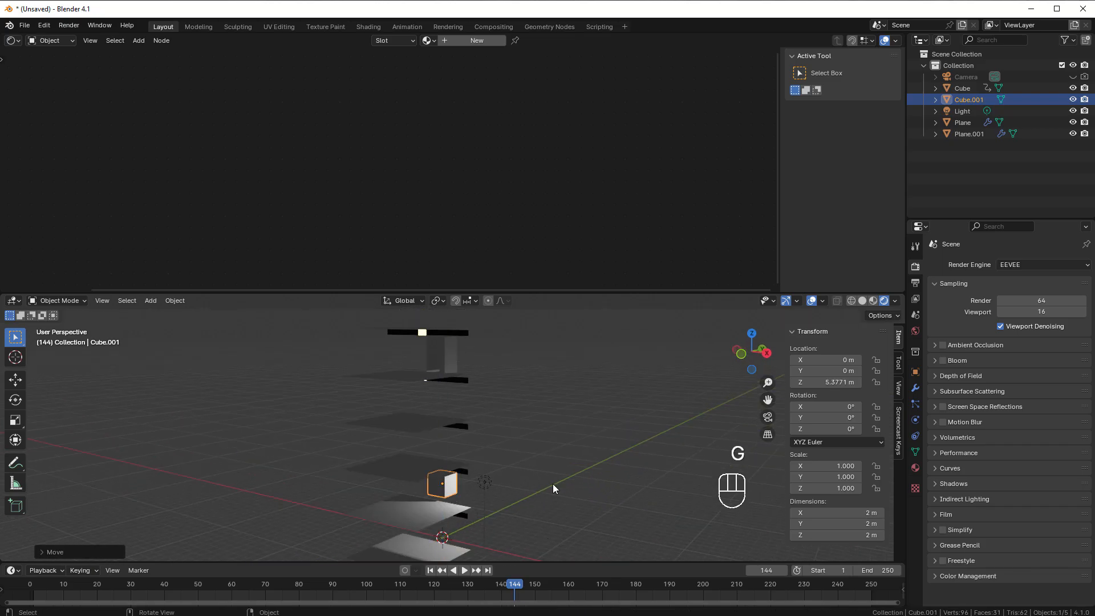
{"action": "key", "text": "g"}
{"action": "key", "text": "y"}
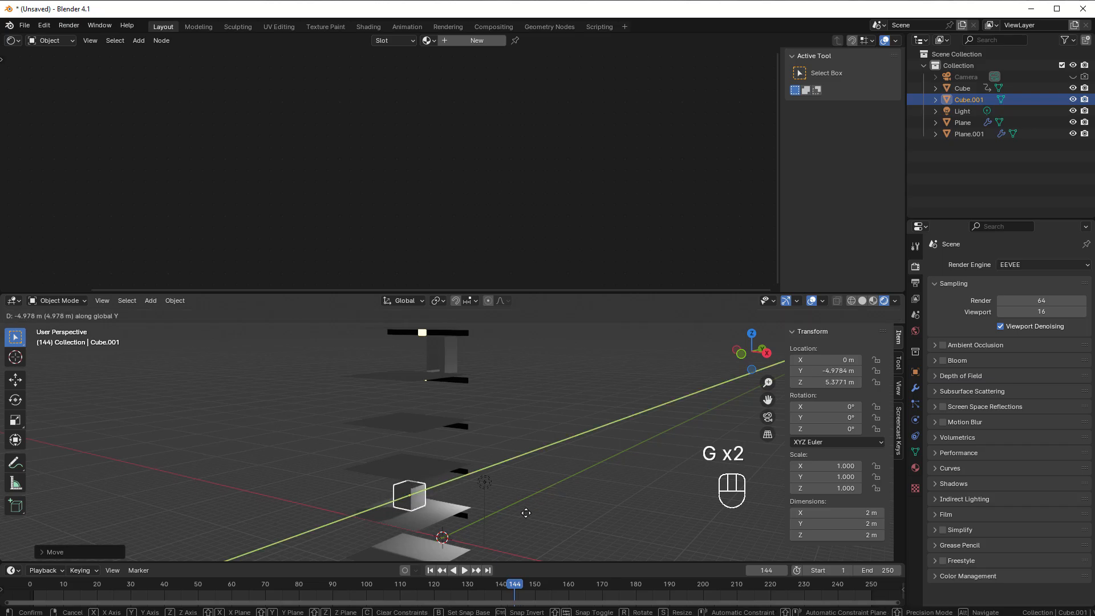
{"action": "left_click", "coordinate": [516, 520]}
{"action": "middle_click_drag", "start_coordinate": [517, 520], "coordinate": [574, 497]}
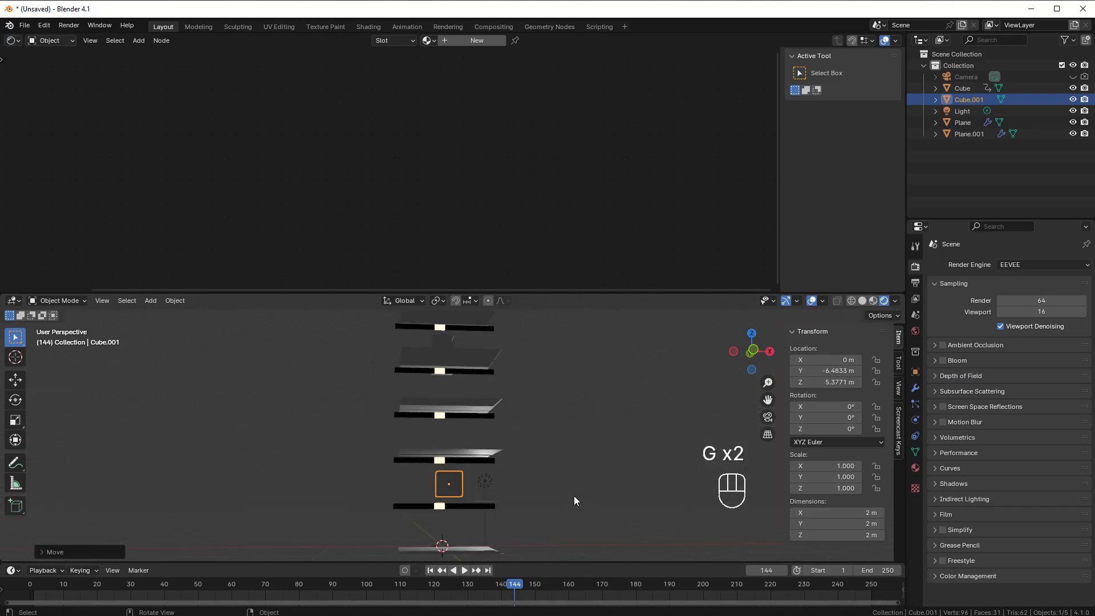
Create a new material for the mesh cube in front of the floors
{"action": "scroll", "coordinate": [490, 511], "scroll_direction": "up", "scroll_amount": 1}
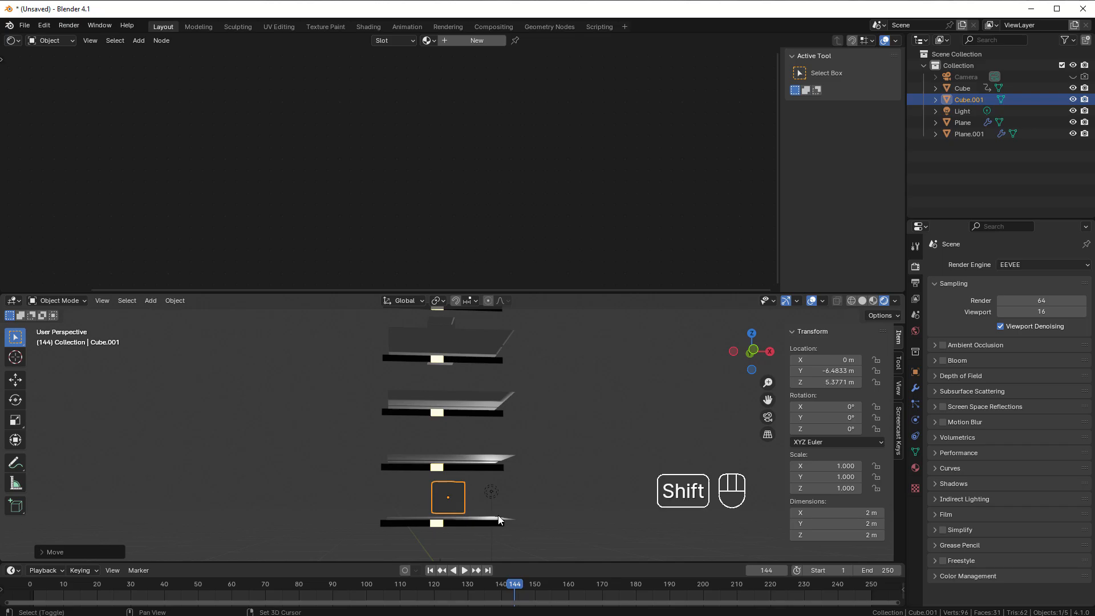
{"action": "middle_click_drag", "start_coordinate": [498, 516], "coordinate": [411, 461], "text": "shift"}
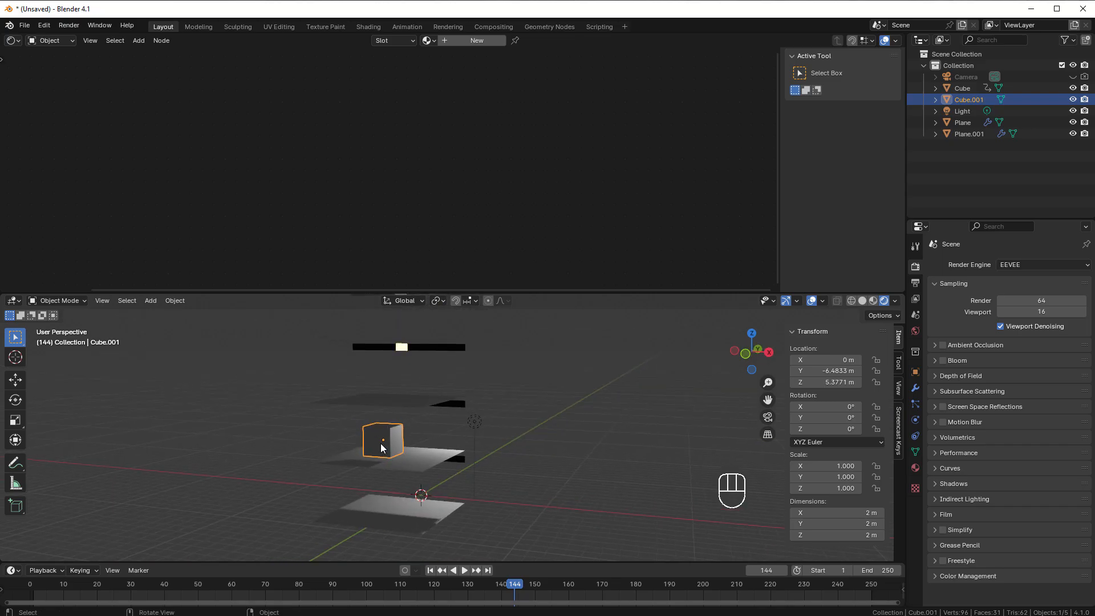
{"action": "scroll", "coordinate": [419, 430], "scroll_direction": "down", "scroll_amount": 3}
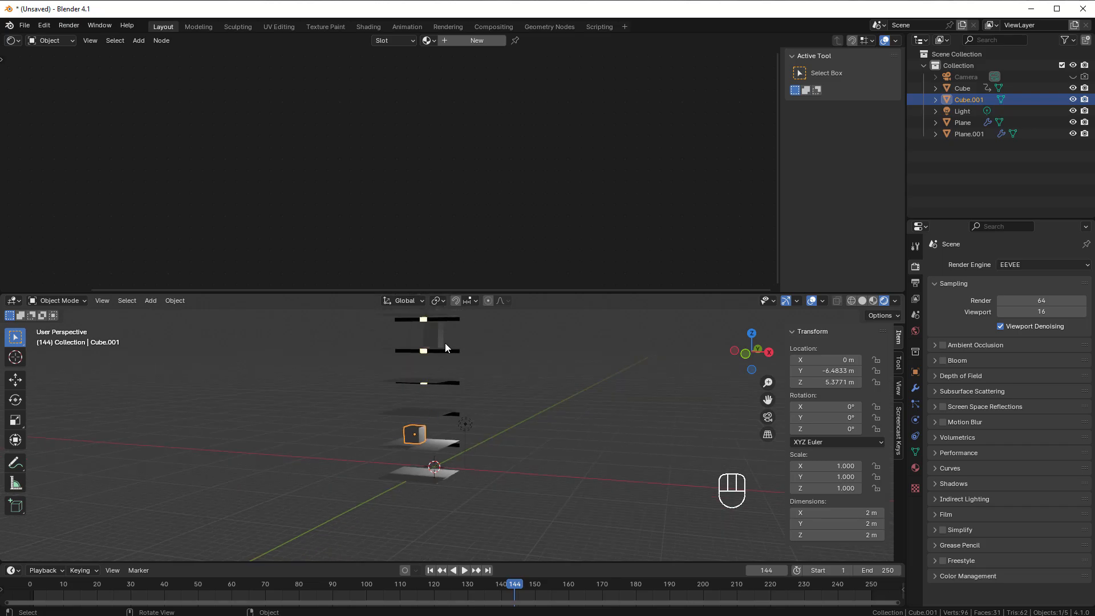
{"action": "scroll", "coordinate": [444, 445], "scroll_direction": "up", "scroll_amount": 1}
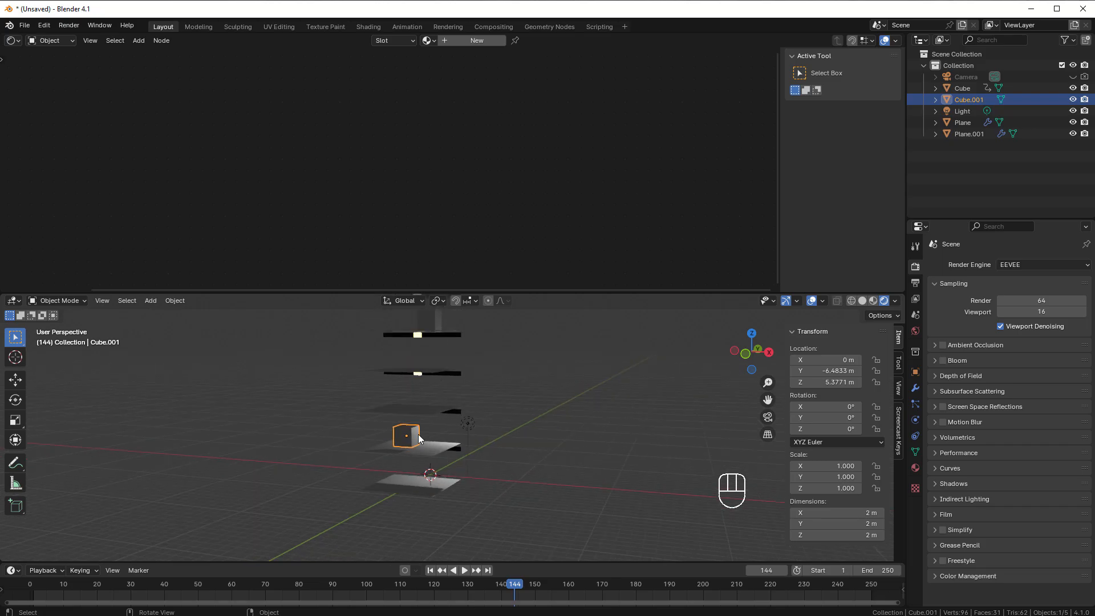
{"action": "left_click", "coordinate": [458, 40]}
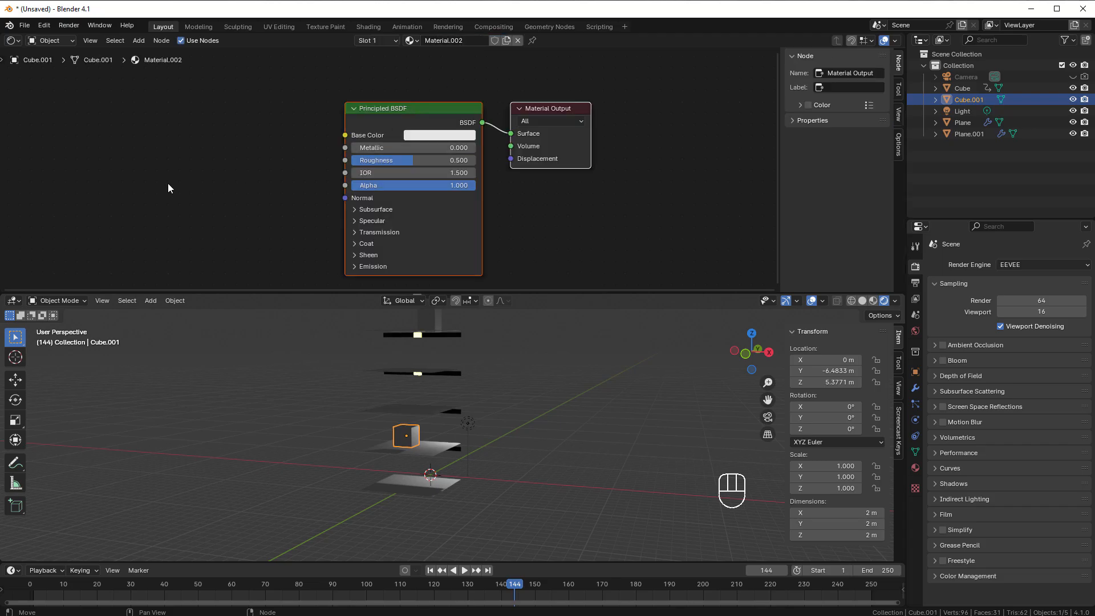
Add a Value input node in free space beside the Principled BSDF in the cube's material
{"action": "middle_click_drag", "start_coordinate": [167, 183], "coordinate": [256, 184]}
{"action": "scroll", "coordinate": [252, 219], "scroll_direction": "up", "scroll_amount": 2}
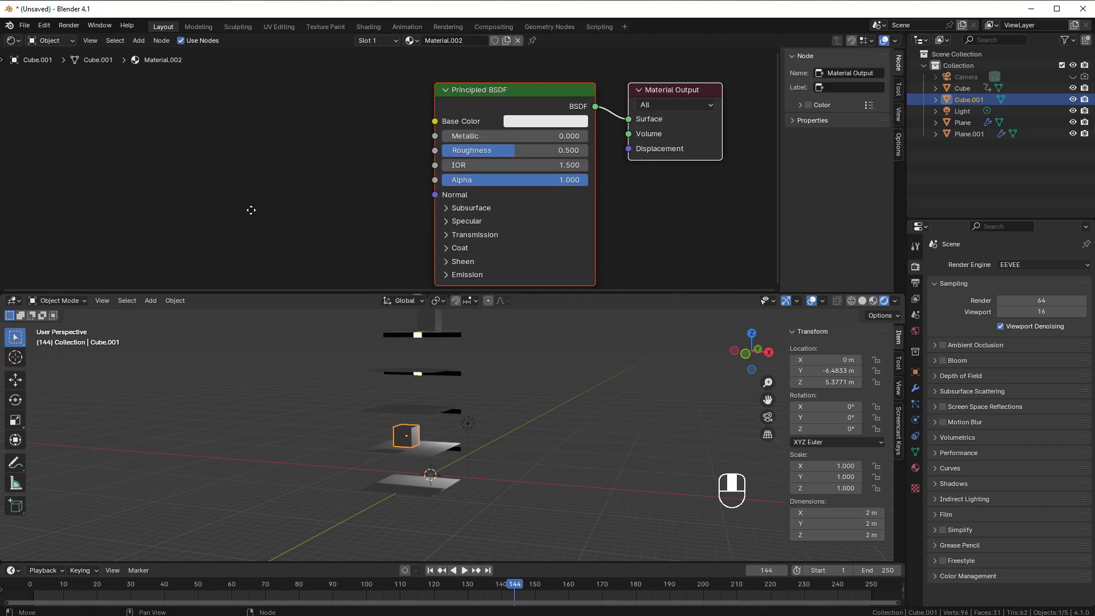
{"action": "key", "text": "shift+a"}
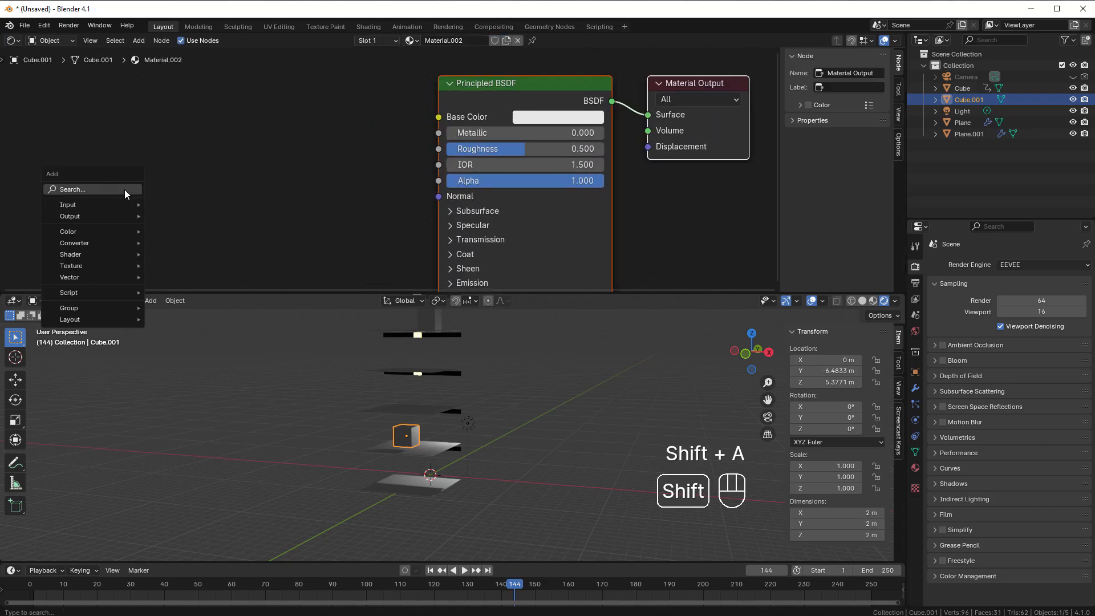
{"action": "mouse_move", "coordinate": [84, 204]}
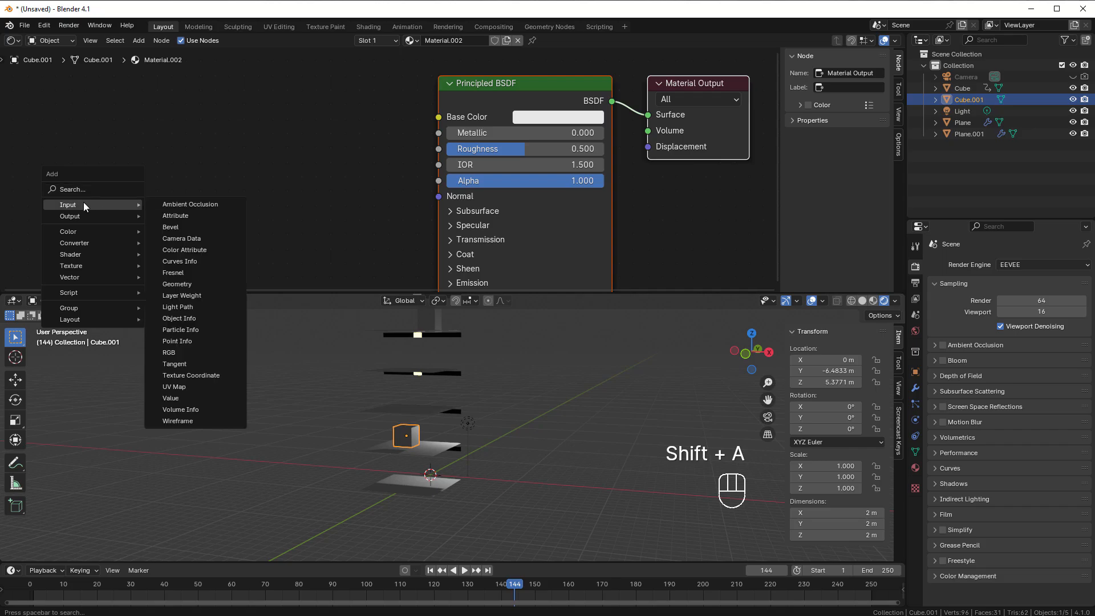
{"action": "left_click", "coordinate": [190, 397]}
{"action": "left_click", "coordinate": [214, 244]}
{"action": "scroll", "coordinate": [259, 223], "scroll_direction": "up", "scroll_amount": 1}
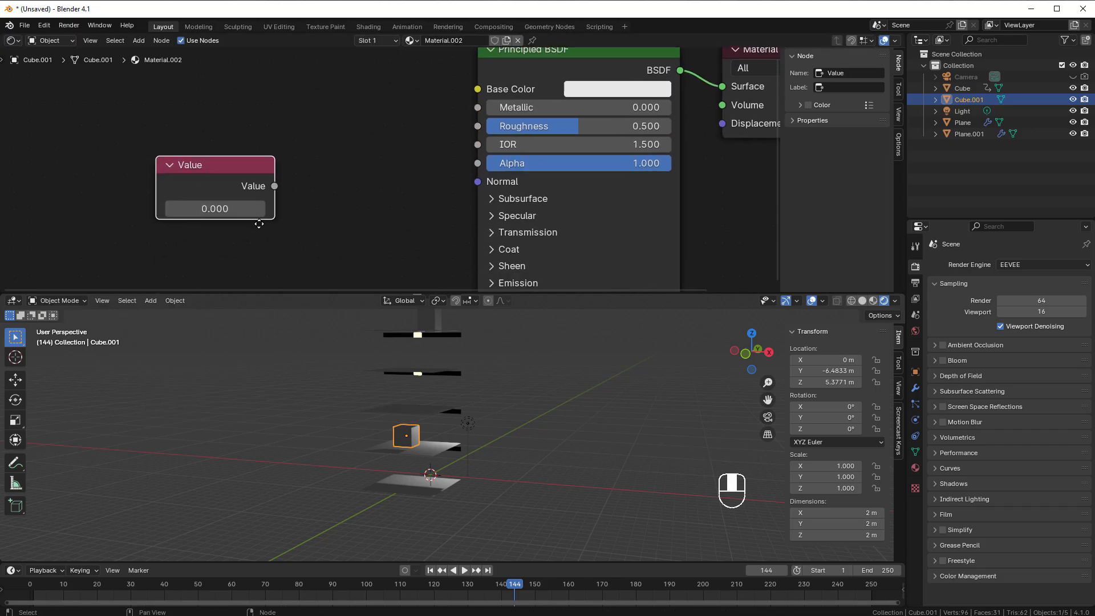
{"action": "middle_click_drag", "start_coordinate": [259, 224], "coordinate": [271, 235]}
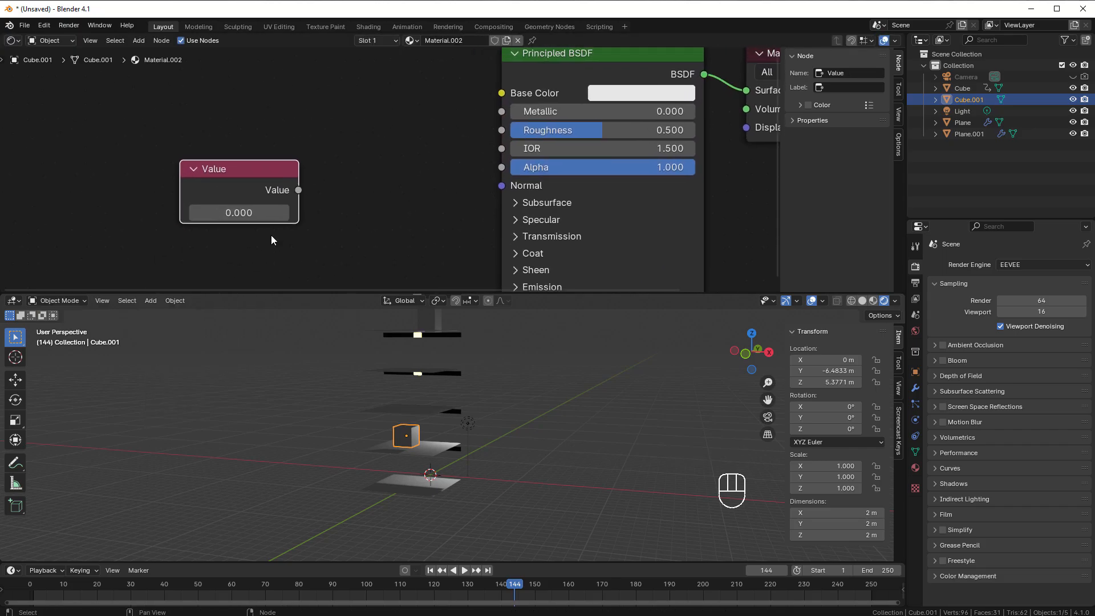
Add a driver to the Value node with a Distance variable measured between Cube and Cube.001
{"action": "right_click", "coordinate": [234, 215]}
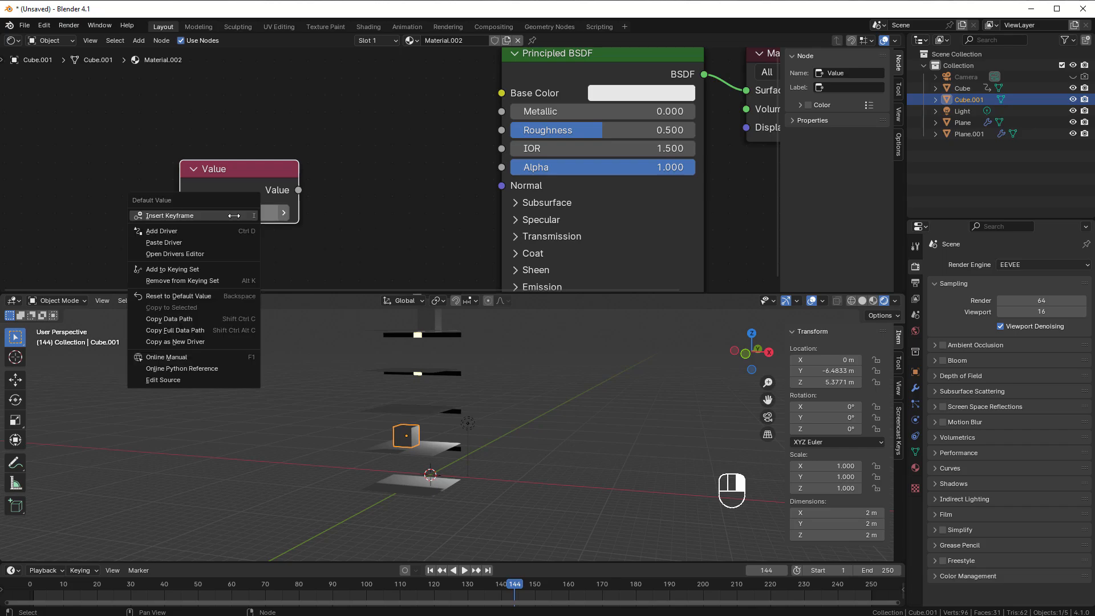
{"action": "left_click", "coordinate": [195, 231]}
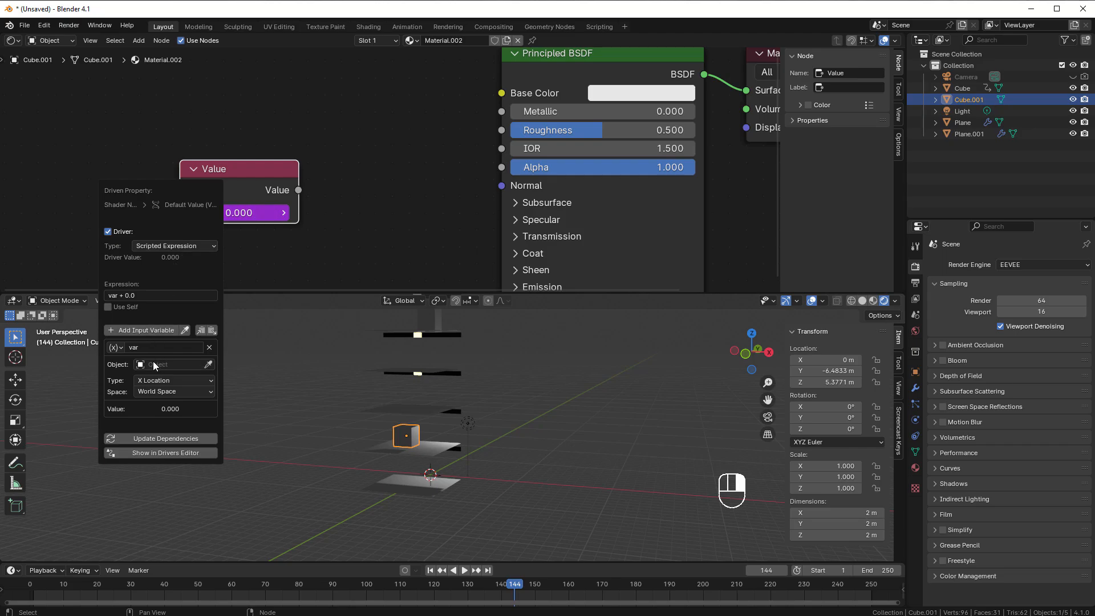
{"action": "left_click", "coordinate": [122, 348]}
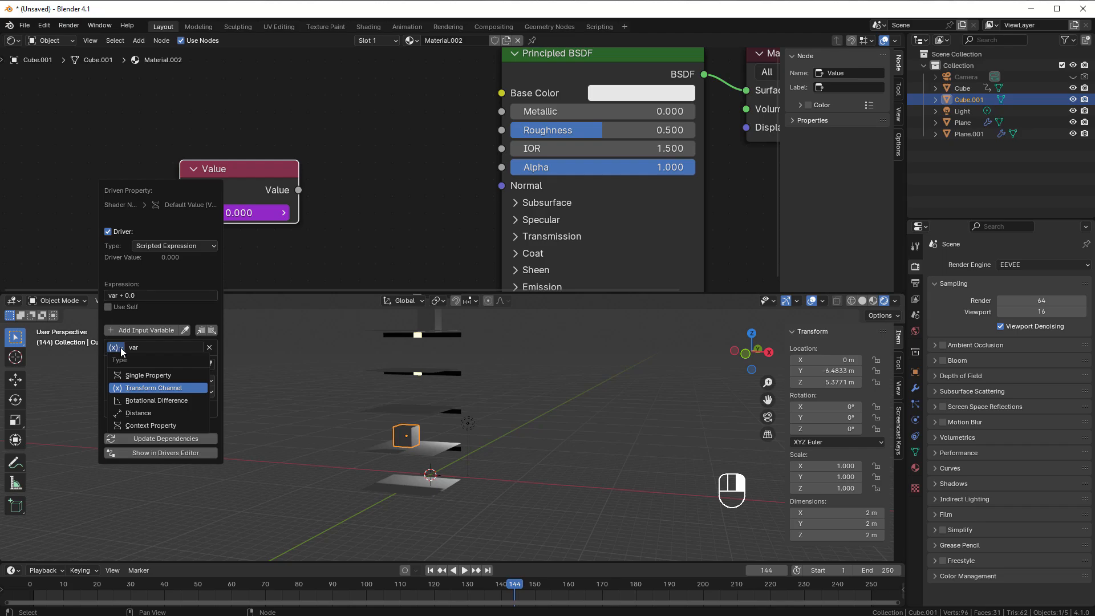
{"action": "left_click", "coordinate": [146, 414]}
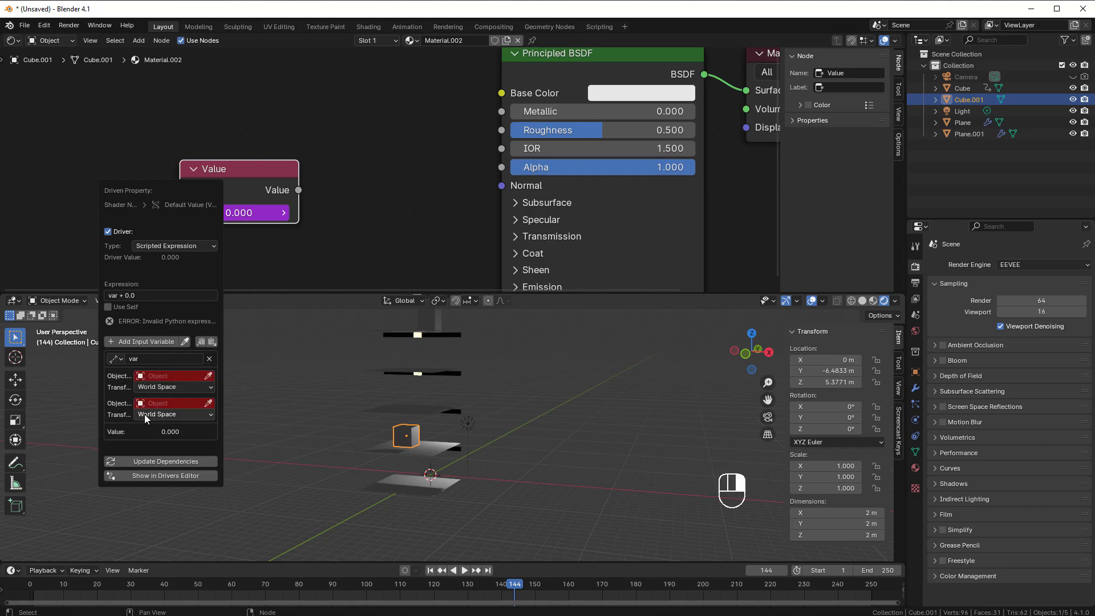
{"action": "left_click", "coordinate": [163, 378]}
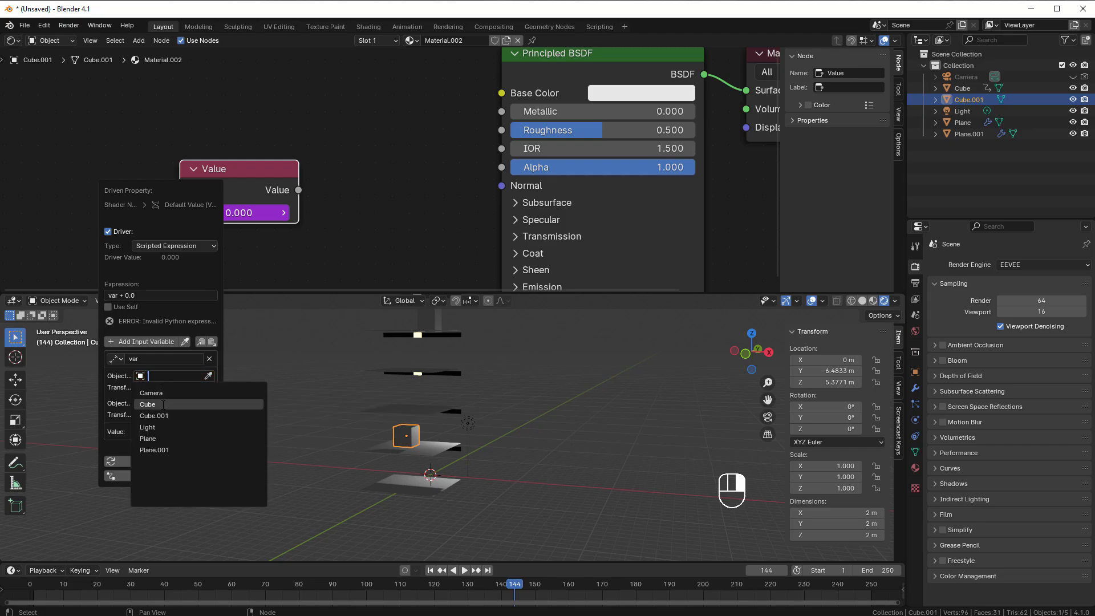
{"action": "left_click", "coordinate": [163, 404]}
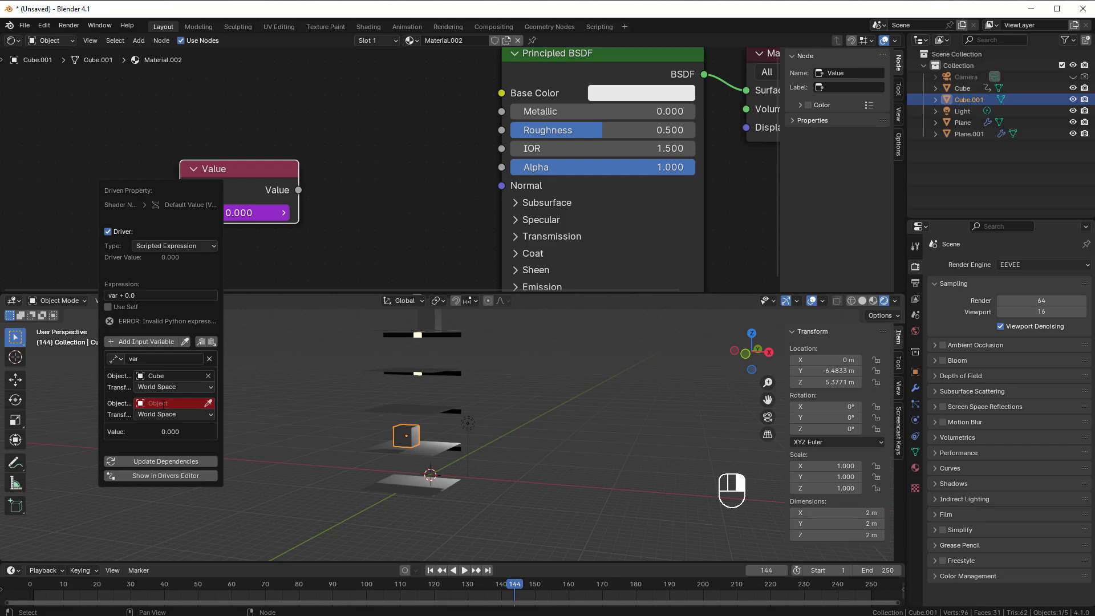
{"action": "left_click", "coordinate": [159, 403]}
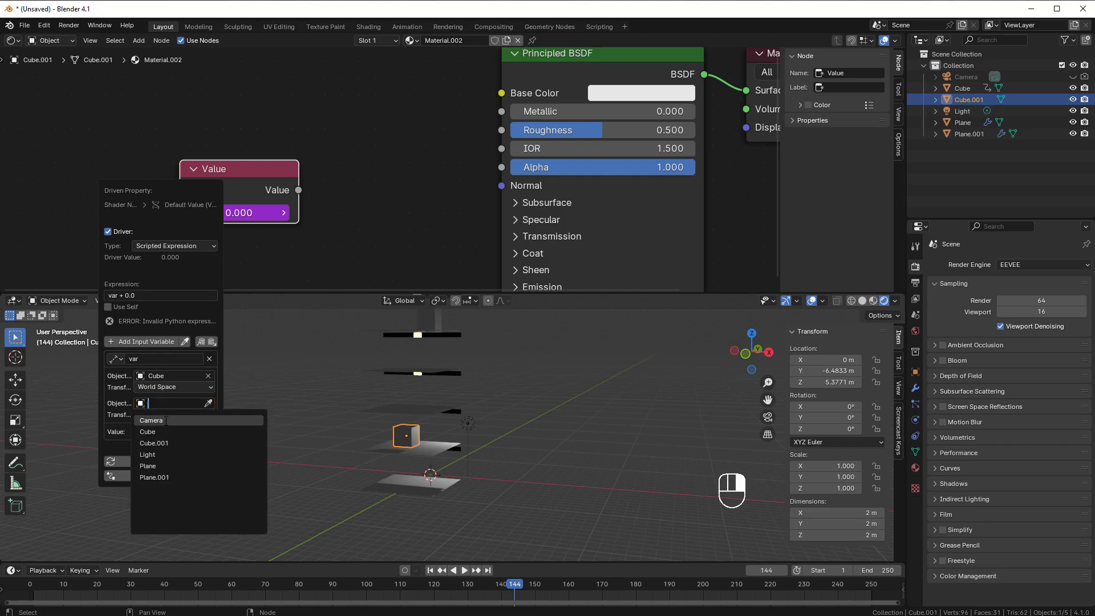
{"action": "left_click", "coordinate": [170, 443]}
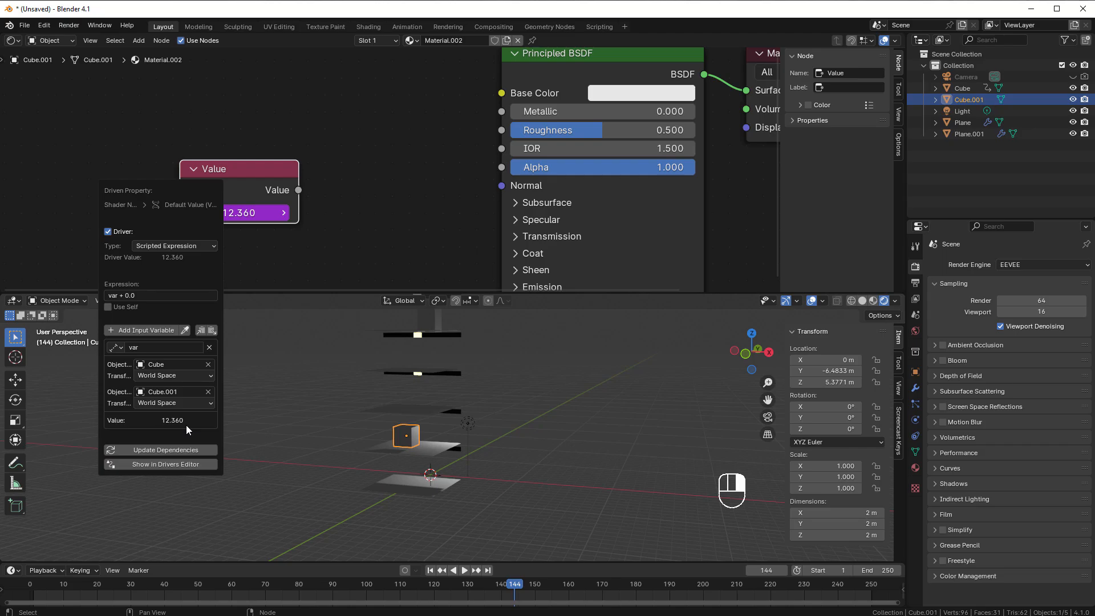
Set the driver expression to "1 if var < 6 else 0" and update its dependencies
{"action": "left_click", "coordinate": [149, 295]}
{"action": "left_click", "coordinate": [172, 450]}
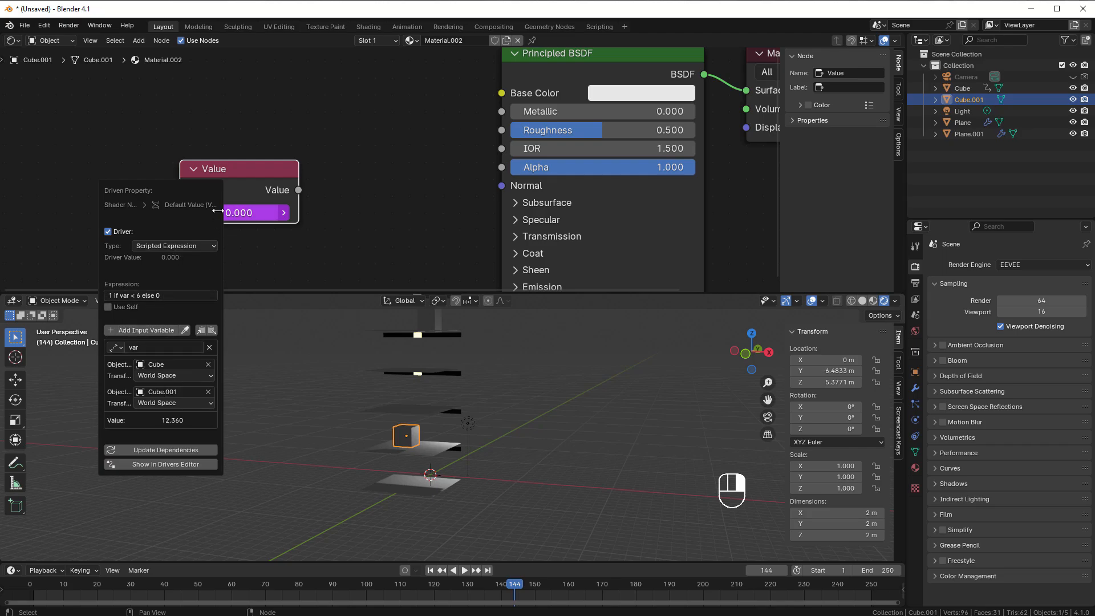
{"action": "left_click", "coordinate": [315, 195]}
Add a Multiply math node fed by the Value node and set its multiplier to 10
{"action": "key", "text": "shift+a"}
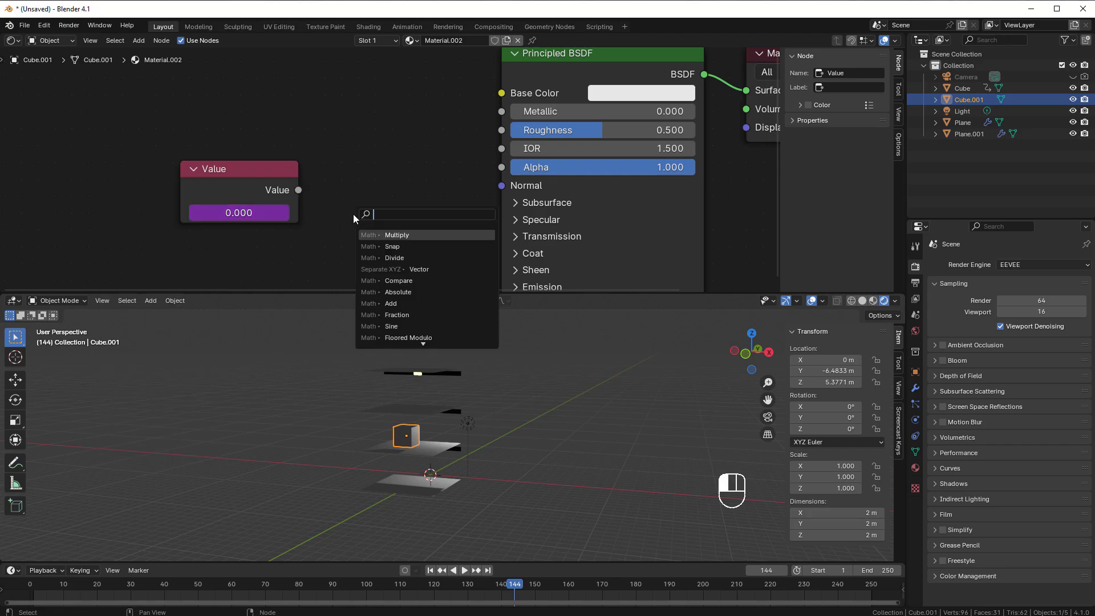
{"action": "type", "text": "mult"}
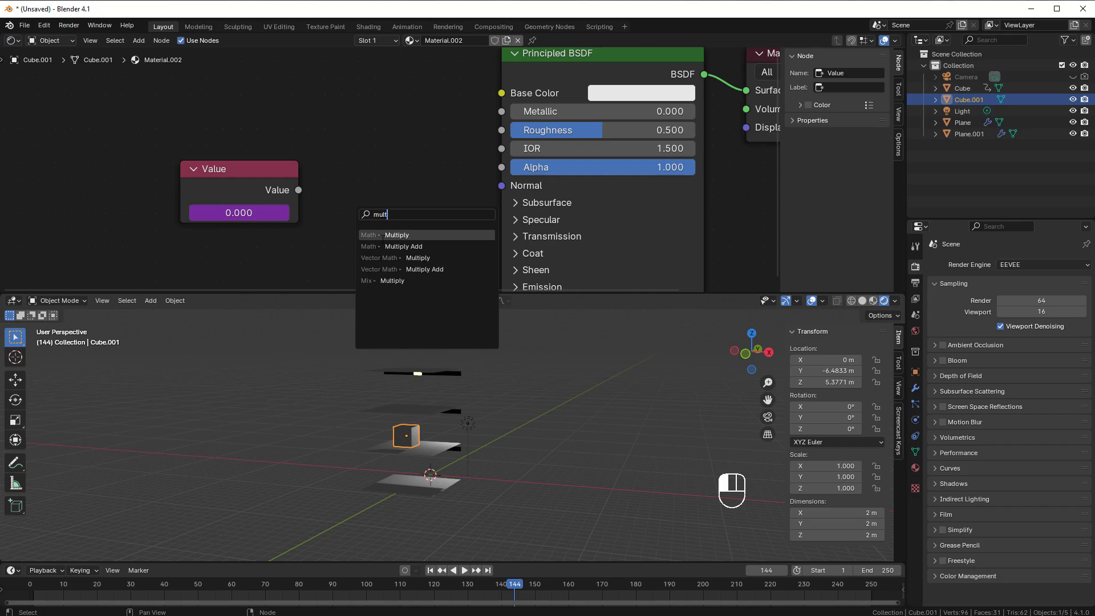
{"action": "left_click", "coordinate": [385, 235]}
{"action": "left_click", "coordinate": [367, 191]}
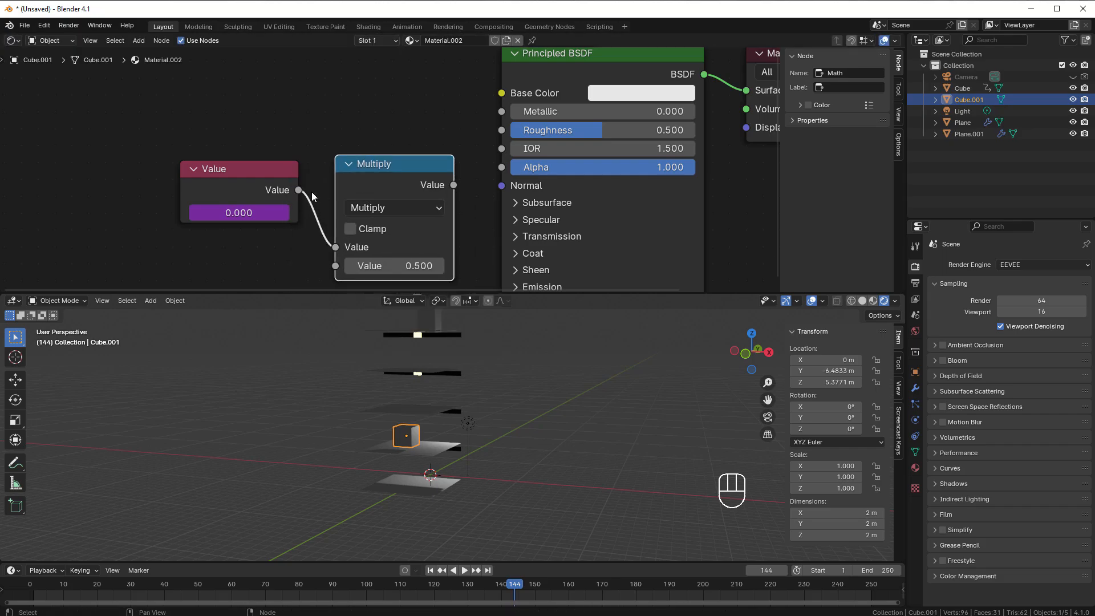
{"action": "left_click", "coordinate": [398, 265]}
{"action": "key", "text": "Return"}
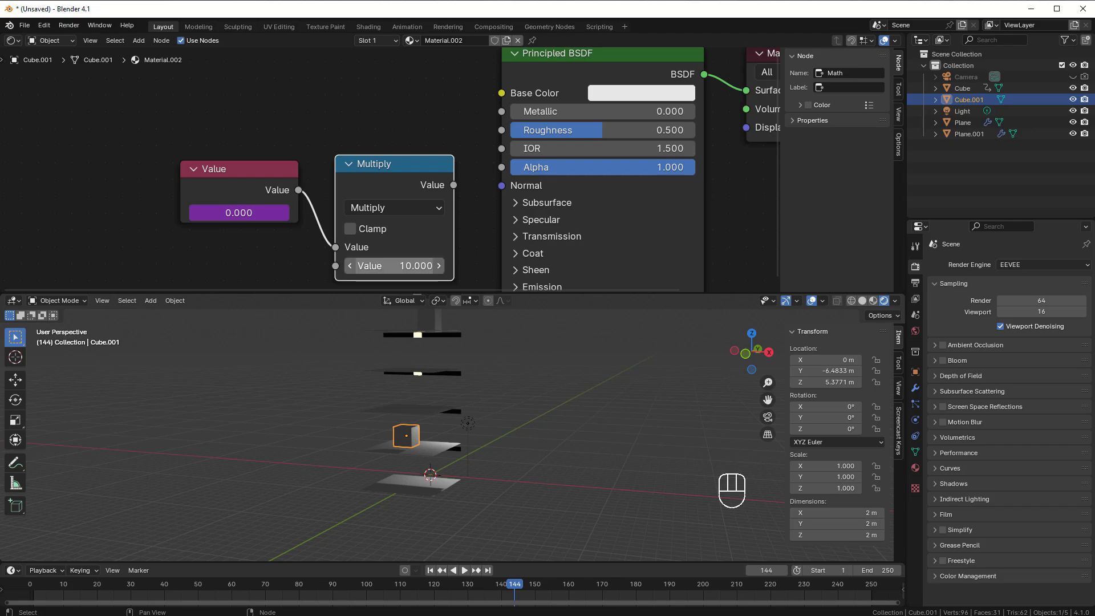
Rearrange the nodes and connect the Multiply output to the Principled BSDF's Emission Strength
{"action": "left_click_drag", "start_coordinate": [262, 186], "coordinate": [107, 159]}
{"action": "left_click_drag", "start_coordinate": [395, 158], "coordinate": [470, 260]}
{"action": "scroll", "coordinate": [398, 160], "scroll_direction": "down", "scroll_amount": 1}
{"action": "left_click", "coordinate": [480, 229]}
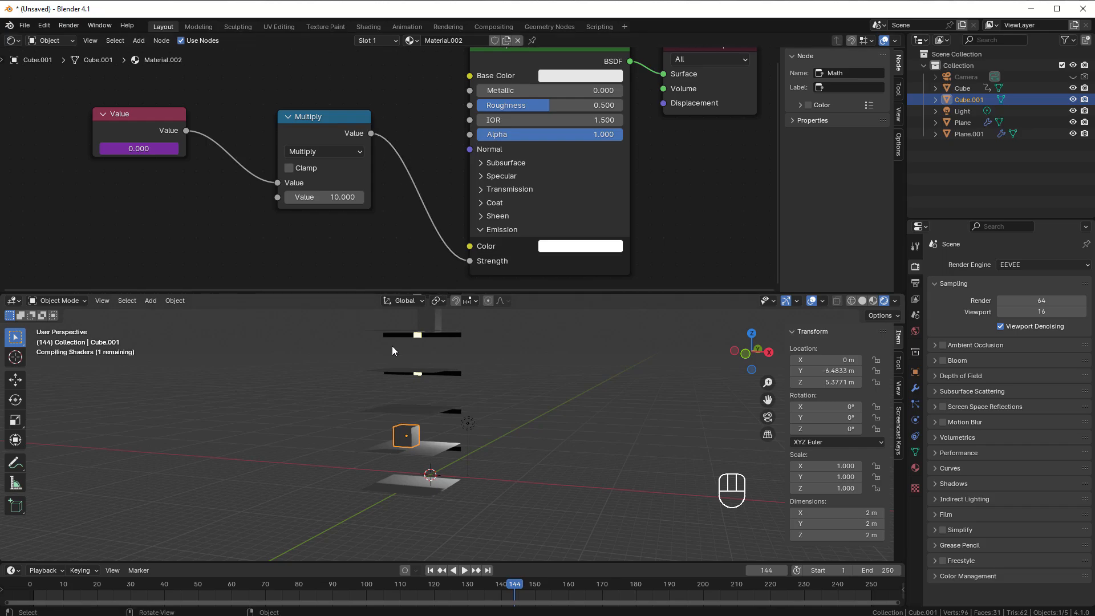
Play the animation and set the elevator cube's Level custom property to 2, and after that to 1
{"action": "left_click", "coordinate": [465, 571]}
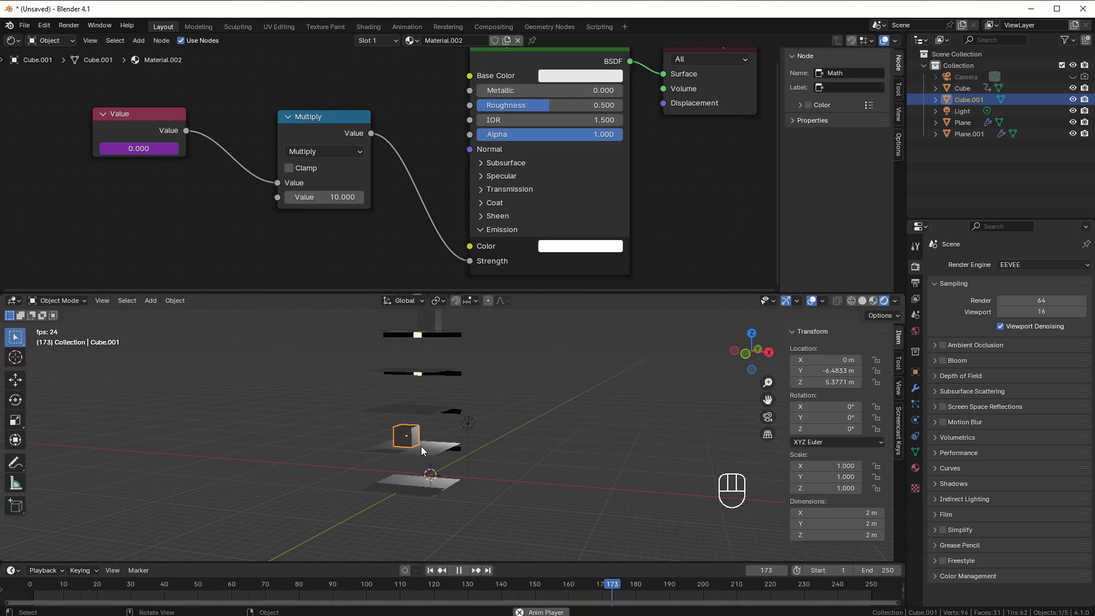
{"action": "left_click", "coordinate": [439, 319]}
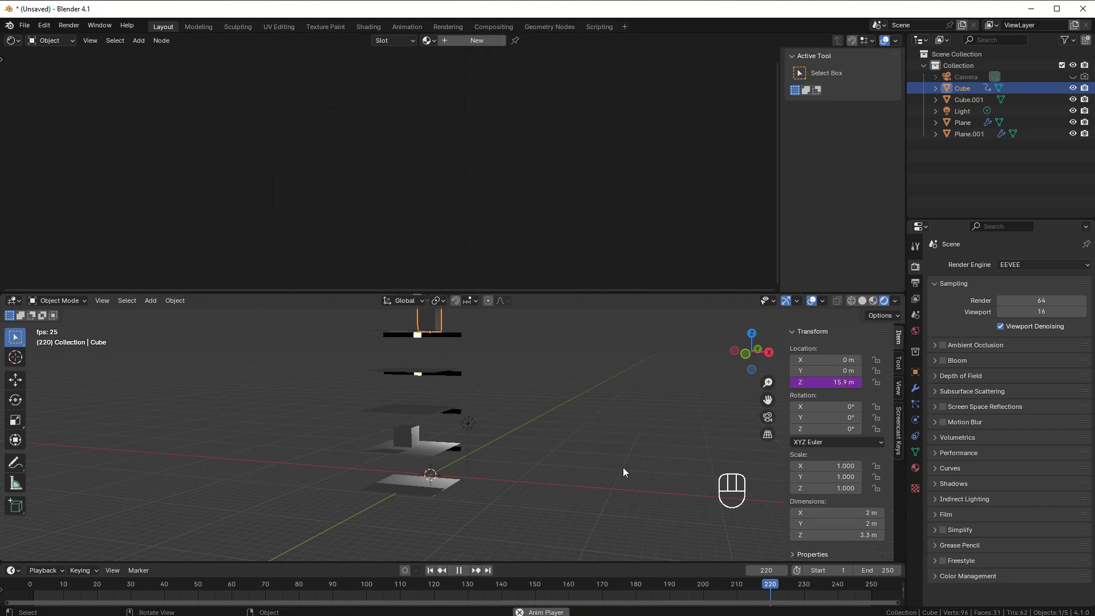
{"action": "left_click", "coordinate": [915, 371]}
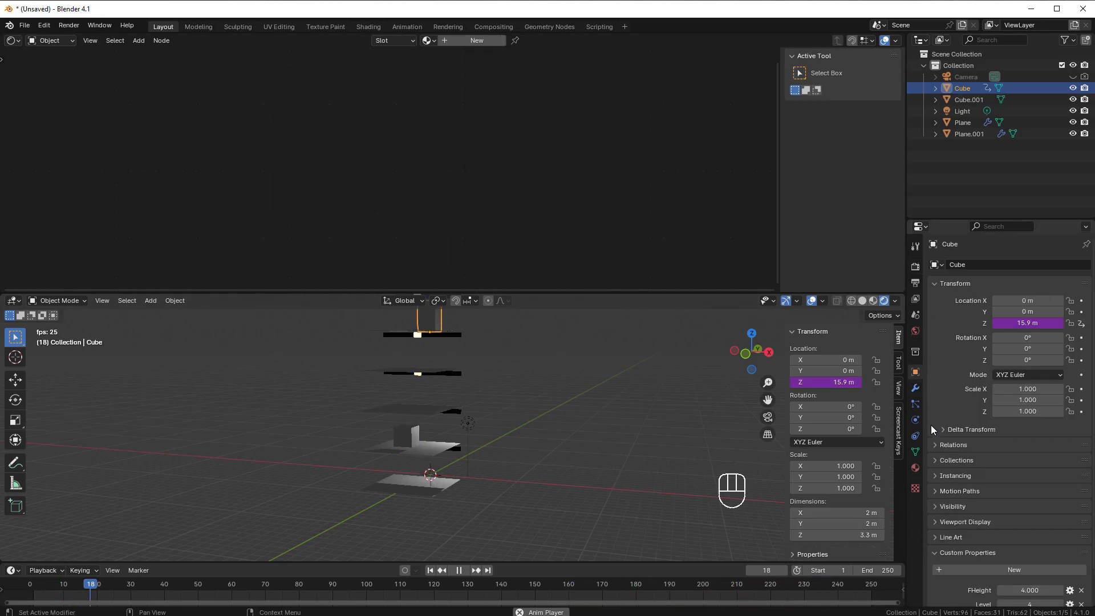
{"action": "scroll", "coordinate": [970, 503], "scroll_direction": "down", "scroll_amount": 2}
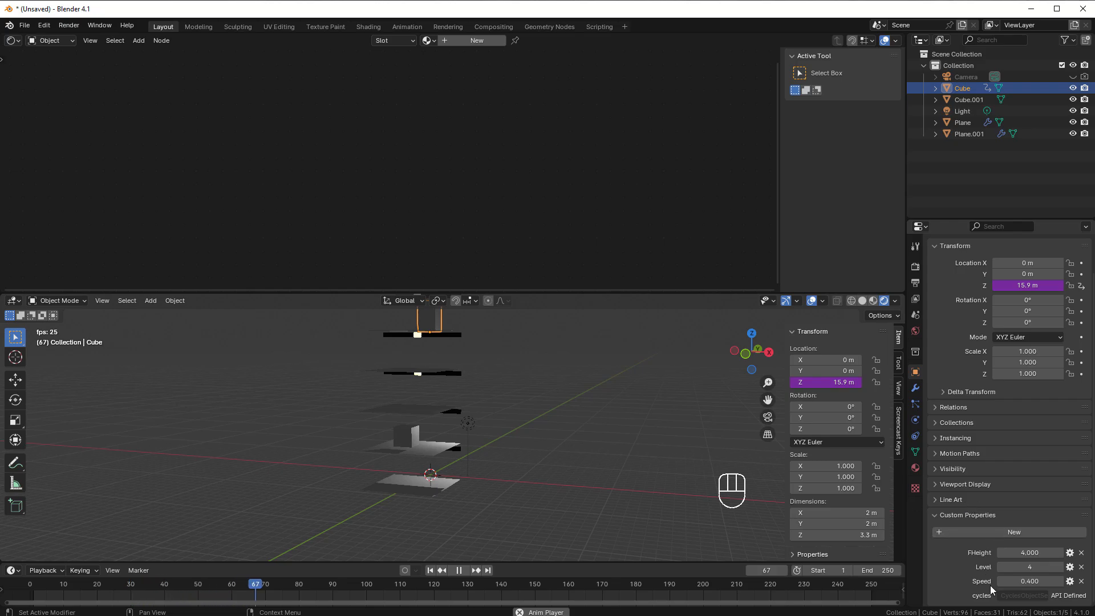
{"action": "left_click", "coordinate": [1021, 567]}
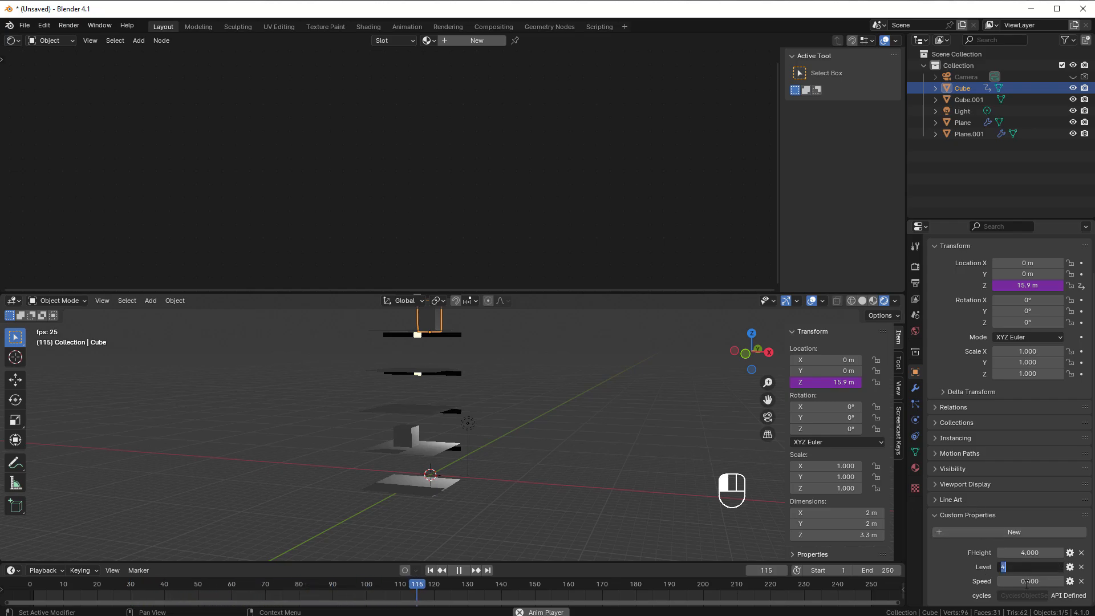
{"action": "type", "text": "2"}
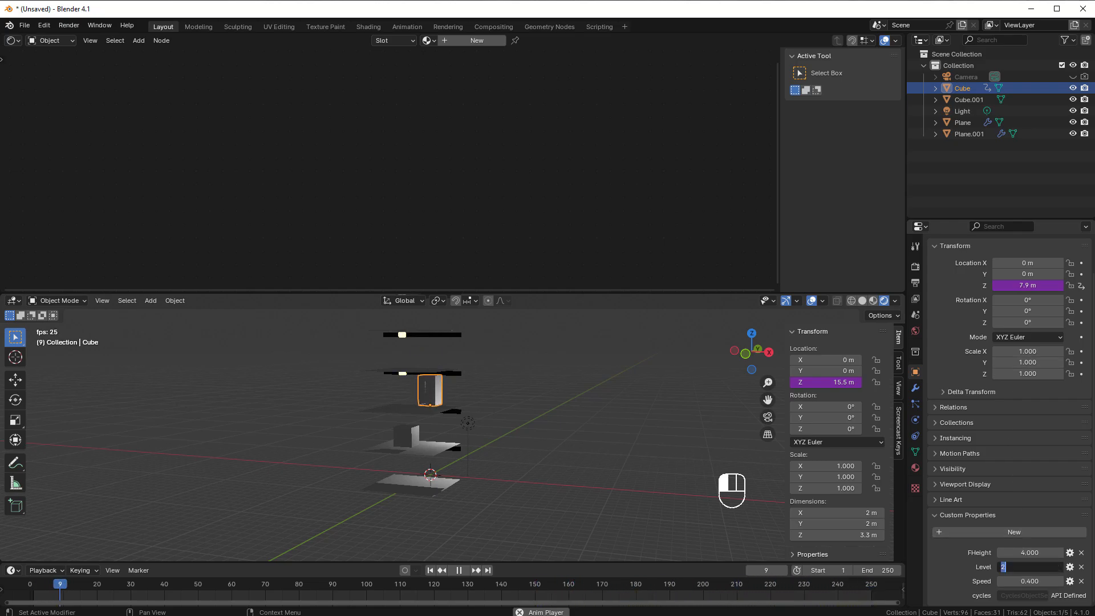
{"action": "left_click_drag", "start_coordinate": [1021, 566], "coordinate": [1012, 566]}
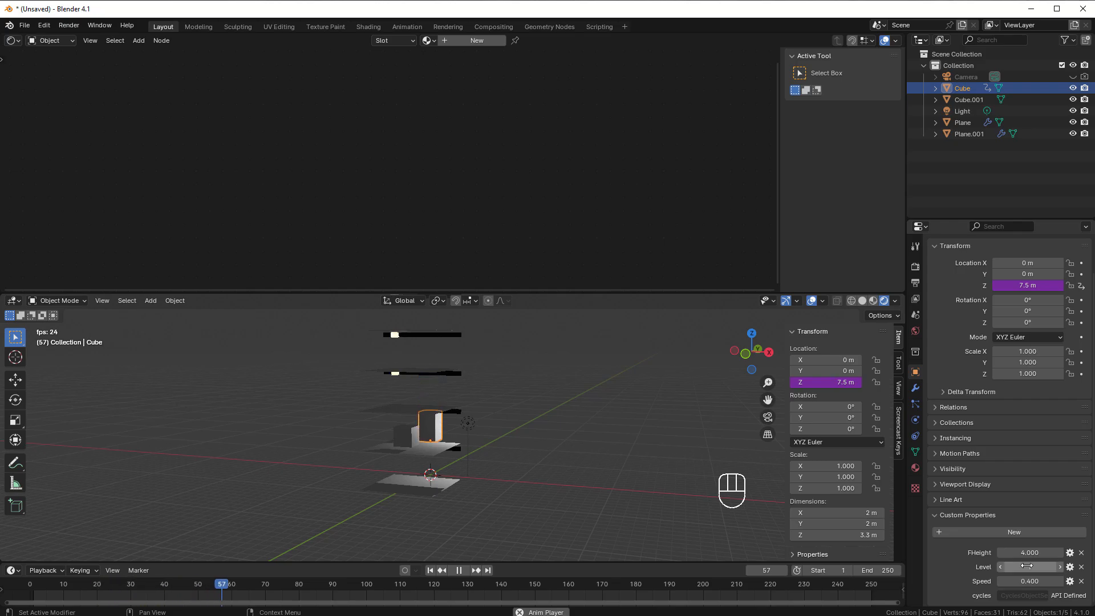
Select the second cube beside the elevator and open the driver on its material's Value node to check it
{"action": "scroll", "coordinate": [435, 491], "scroll_direction": "up", "scroll_amount": 5}
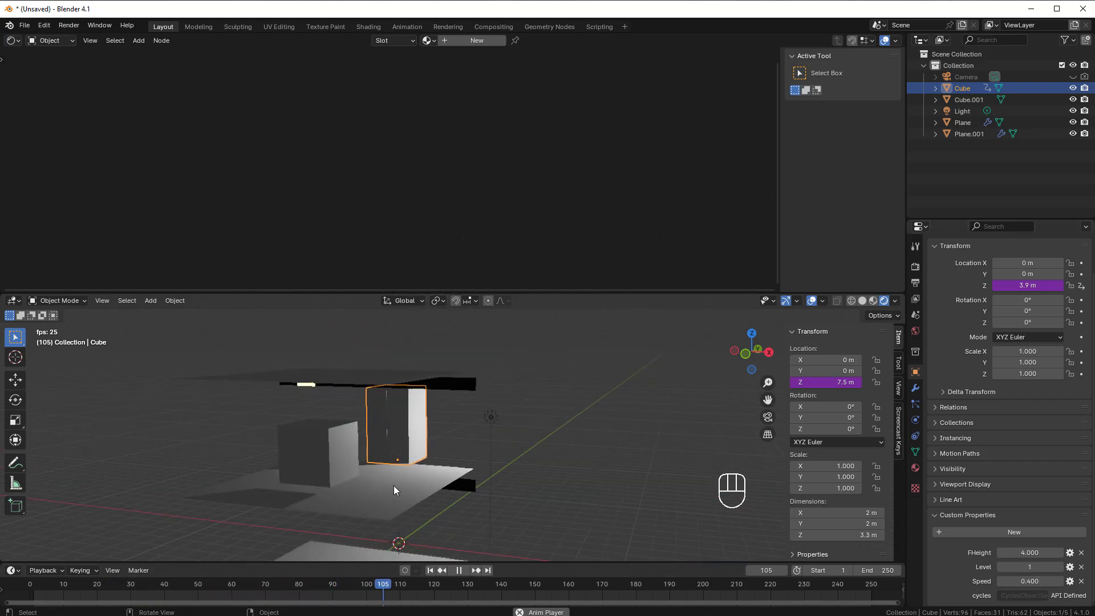
{"action": "left_click", "coordinate": [341, 475]}
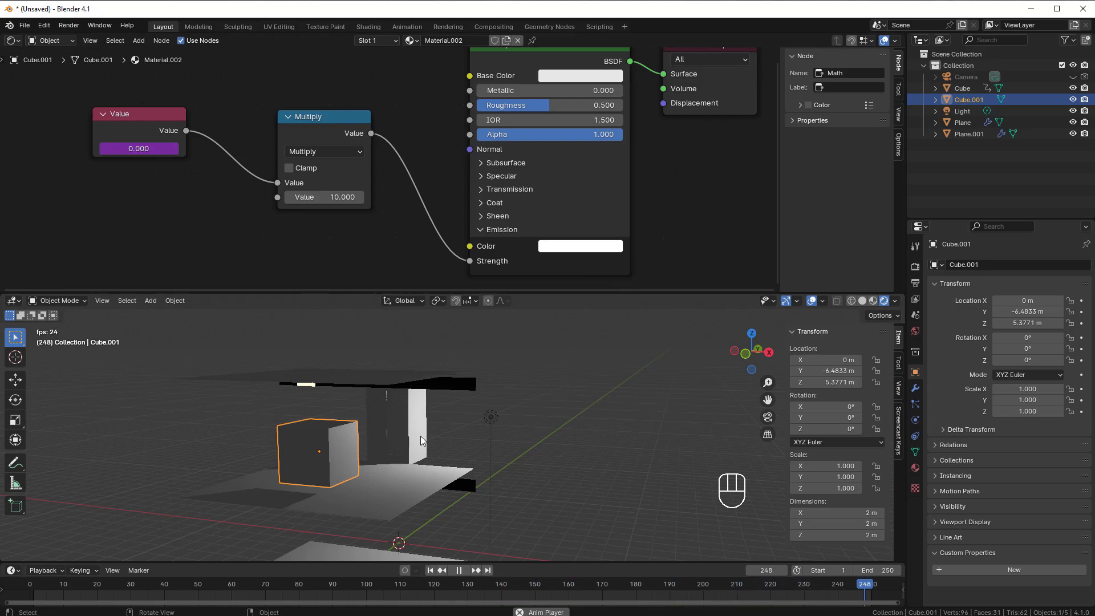
{"action": "middle_click_drag", "start_coordinate": [372, 459], "coordinate": [337, 465]}
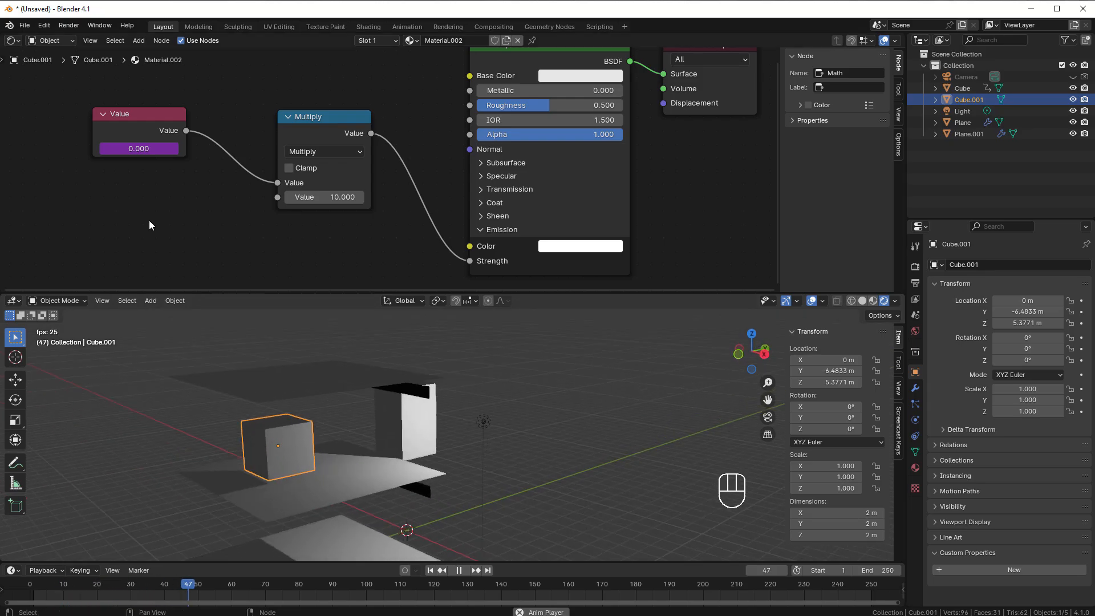
{"action": "right_click", "coordinate": [130, 149]}
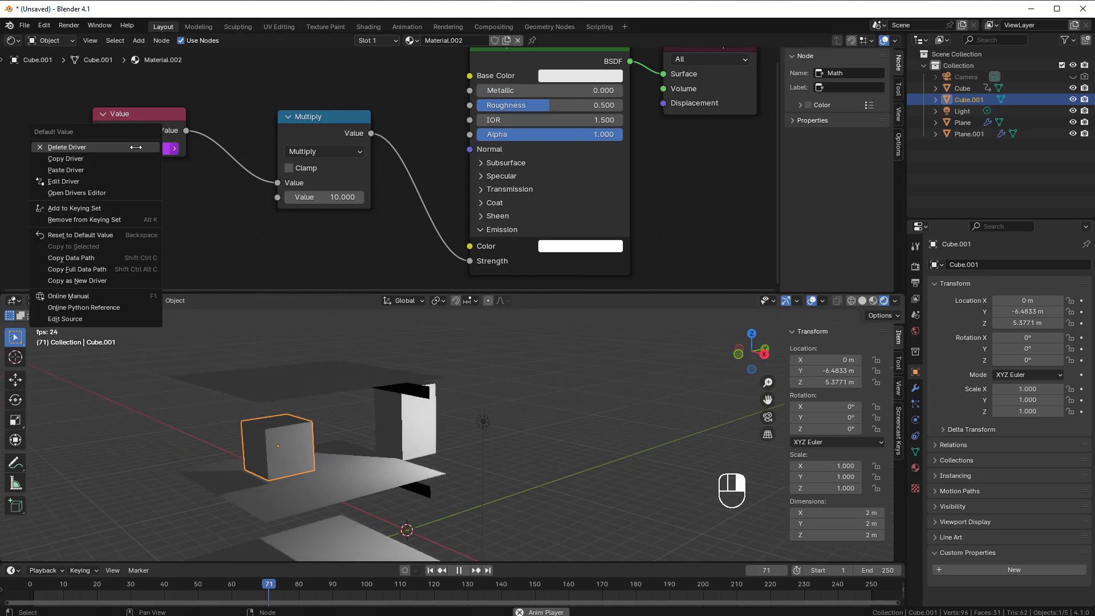
{"action": "left_click", "coordinate": [87, 180]}
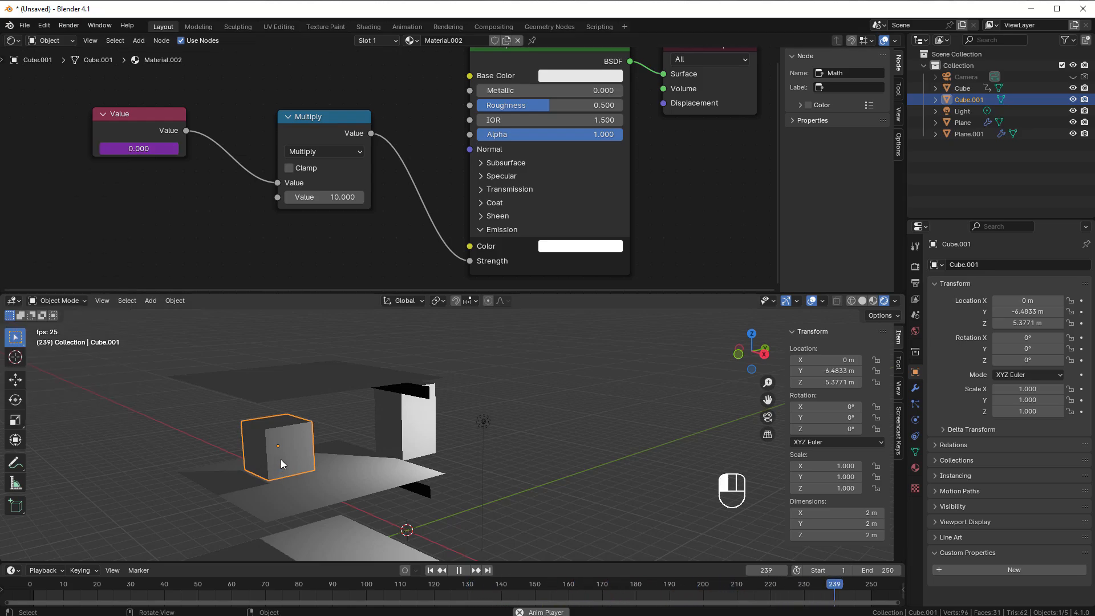
Move the second cube about 1.7 m along the global Y axis towards the elevator, to about Y -4.8 m
{"action": "key", "text": "g"}
{"action": "key", "text": "y"}
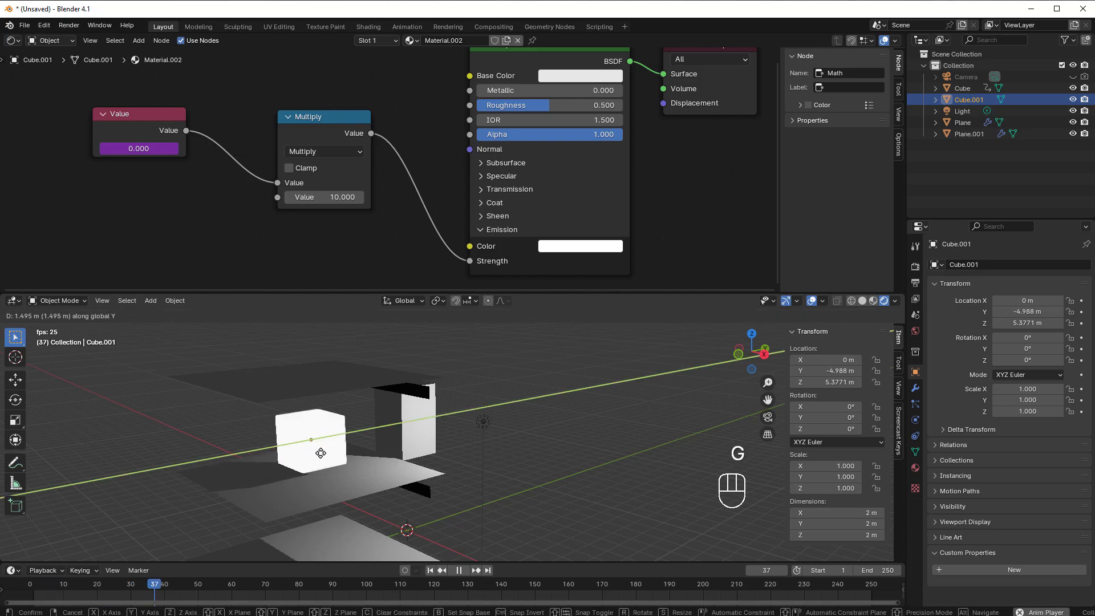
{"action": "left_click", "coordinate": [321, 452]}
Select the elevator cube and set its Level custom property to 3, and after that to 0
{"action": "scroll", "coordinate": [392, 474], "scroll_direction": "down", "scroll_amount": 3}
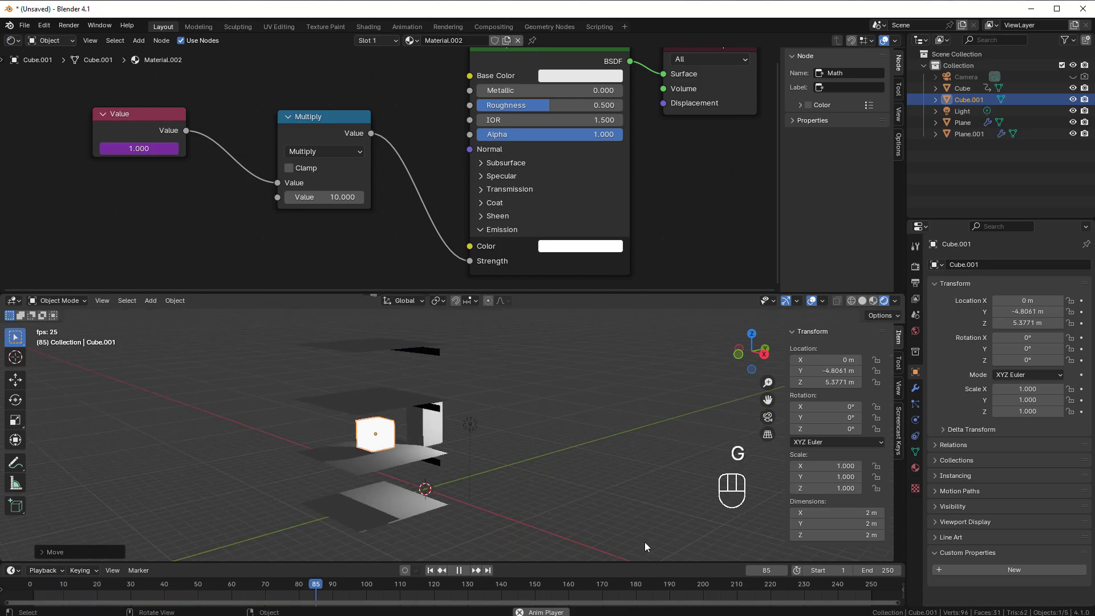
{"action": "left_click", "coordinate": [433, 433]}
{"action": "scroll", "coordinate": [1023, 591], "scroll_direction": "down", "scroll_amount": 2}
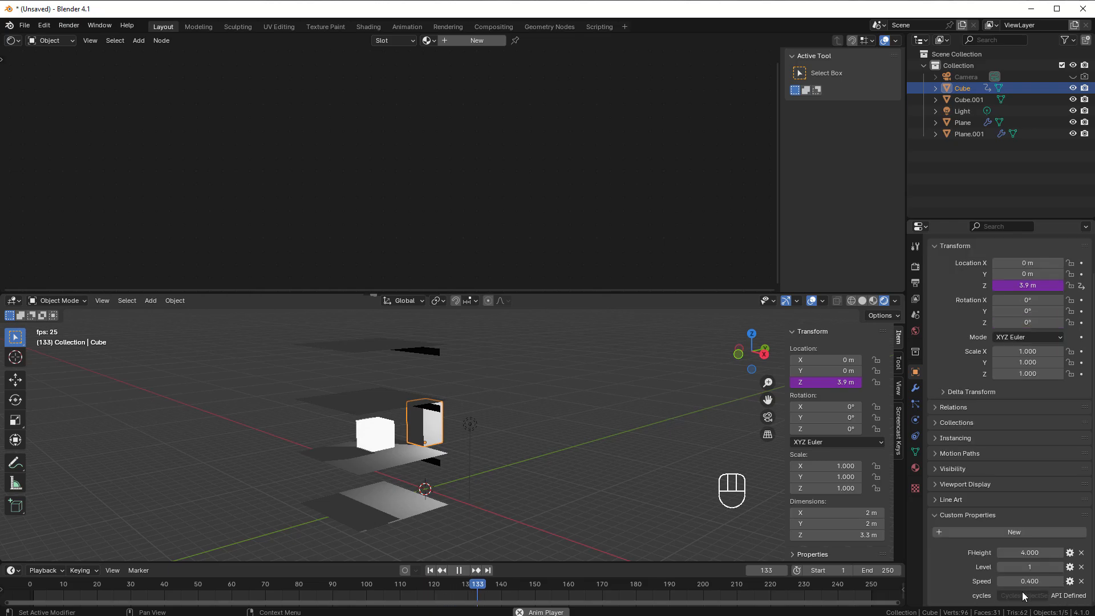
{"action": "left_click", "coordinate": [1033, 570]}
{"action": "type", "text": "3"}
{"action": "key", "text": "Return"}
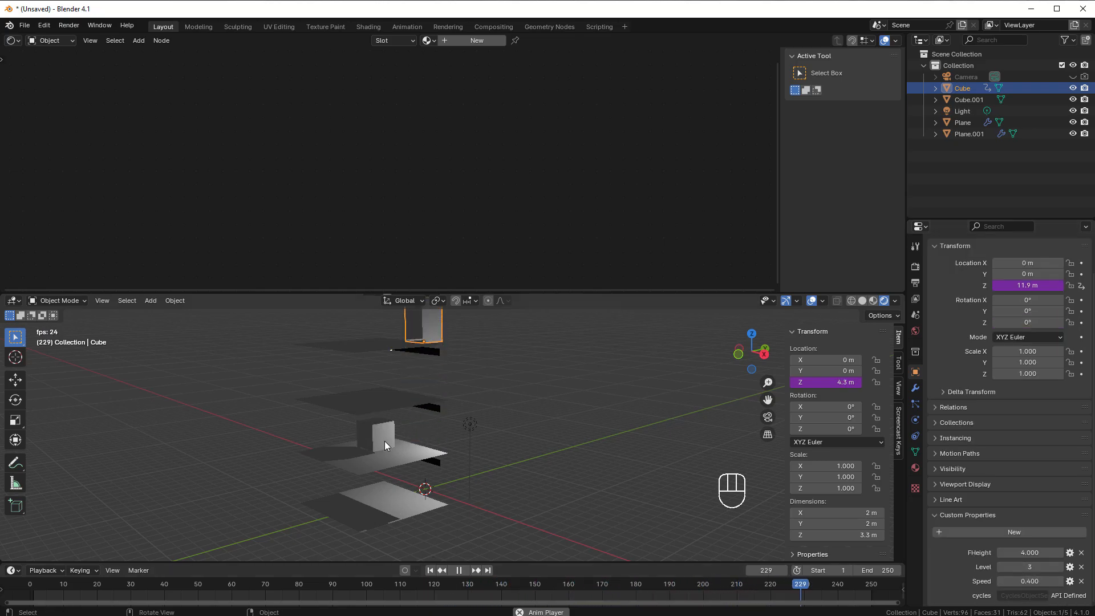
{"action": "left_click", "coordinate": [1030, 567]}
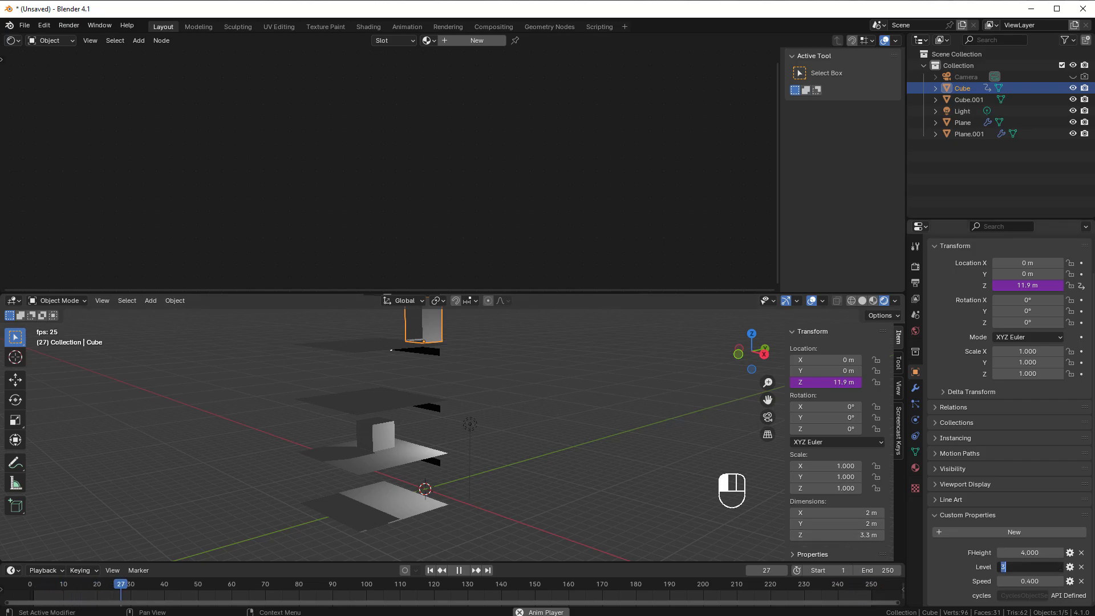
{"action": "type", "text": "0"}
{"action": "key", "text": "Return"}
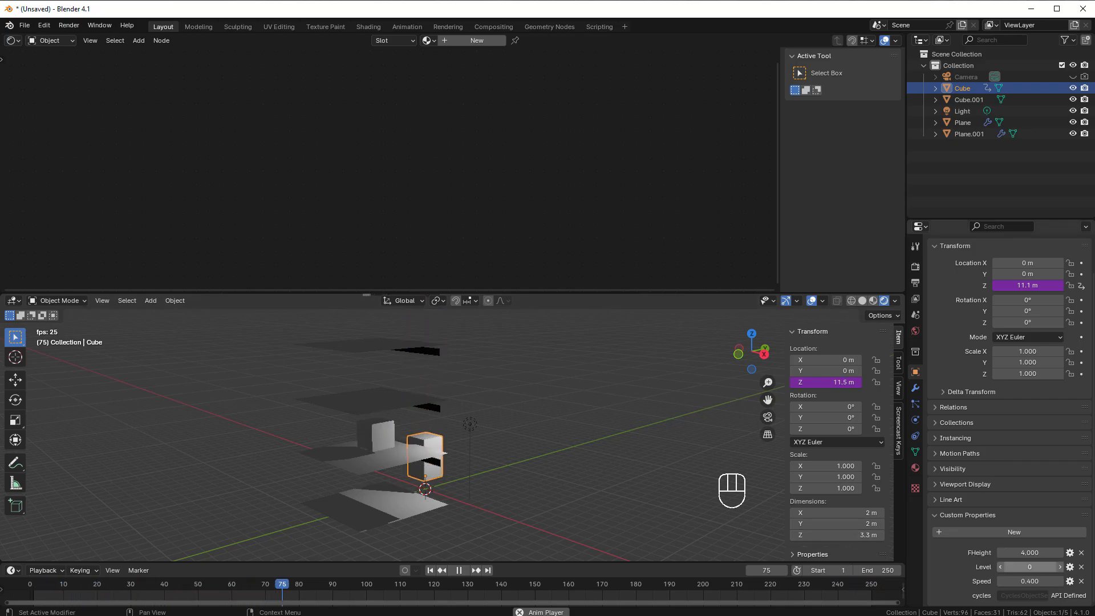